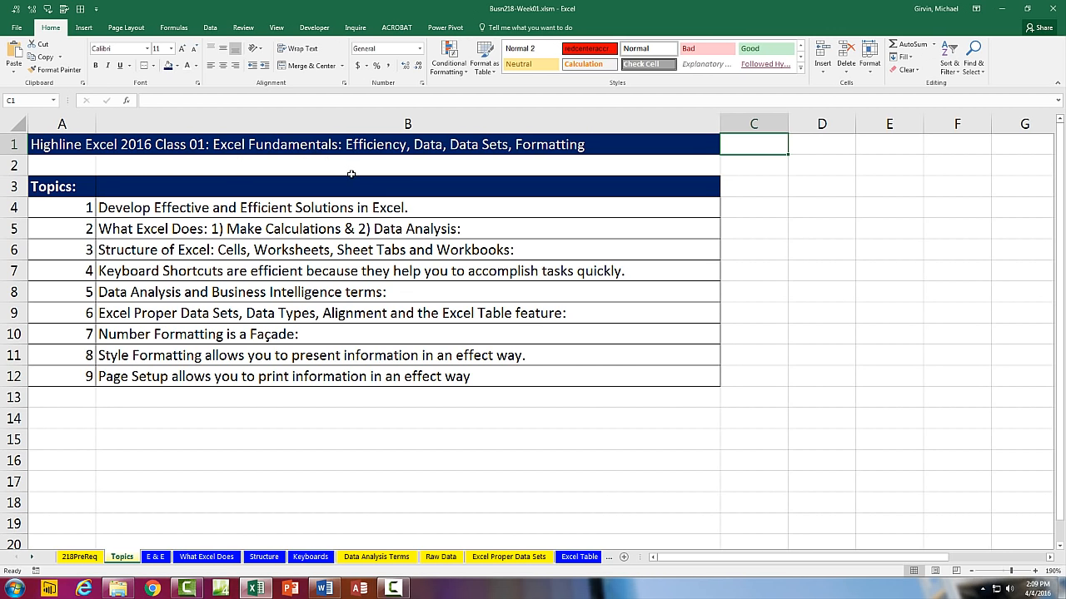
Step: On the 218PreReq sheet, review the available COM add-ins, then look over the Power Pivot and Data commands
{"action": "left_click", "coordinate": [69, 559]}
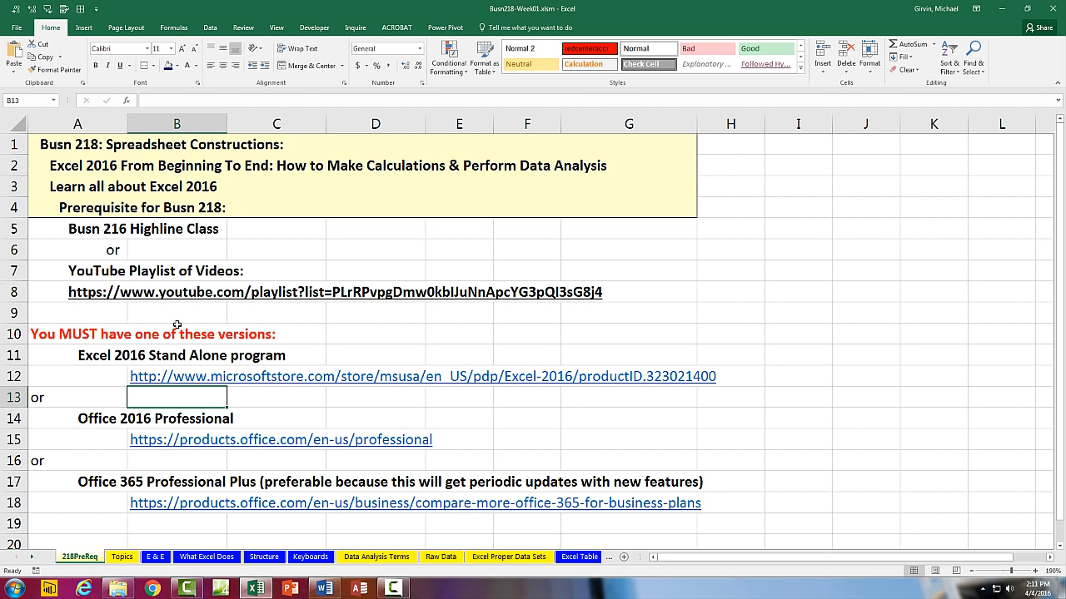
{"action": "left_click", "coordinate": [17, 28]}
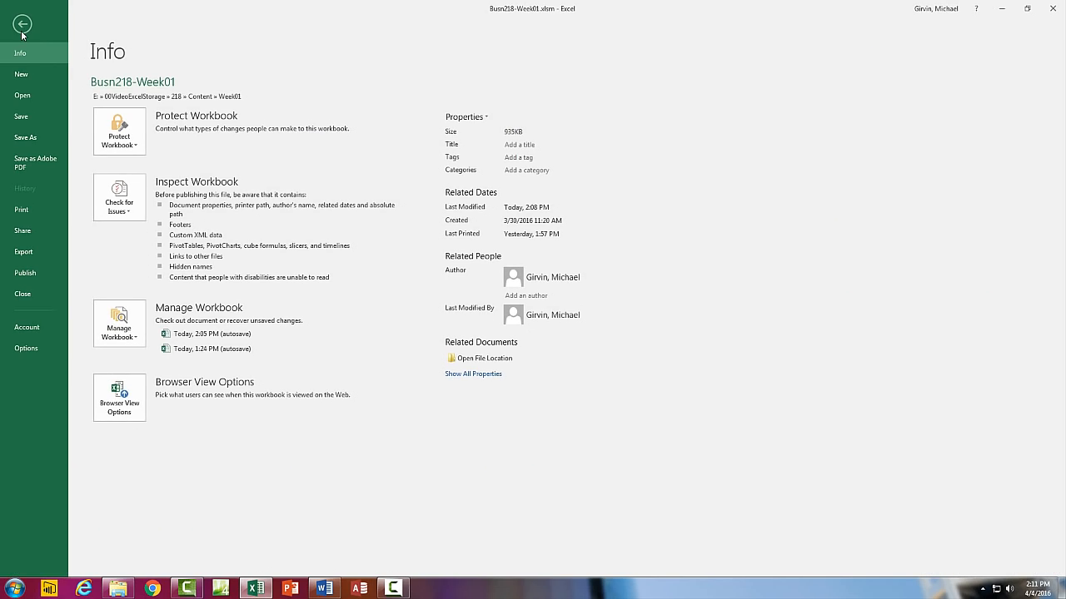
{"action": "left_click", "coordinate": [45, 353]}
{"action": "left_click", "coordinate": [328, 250]}
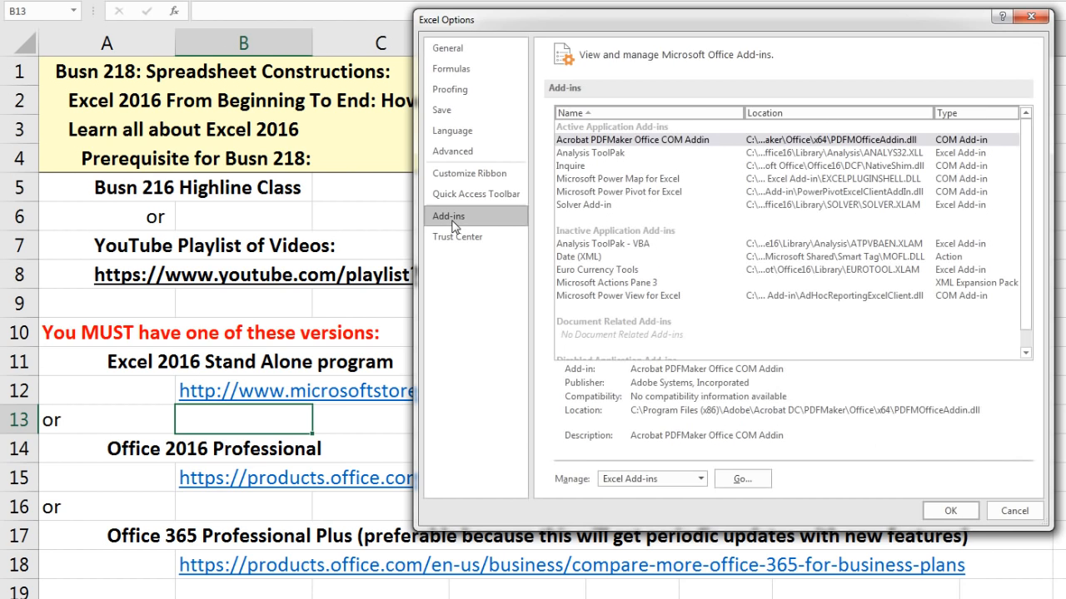
{"action": "left_click", "coordinate": [701, 478]}
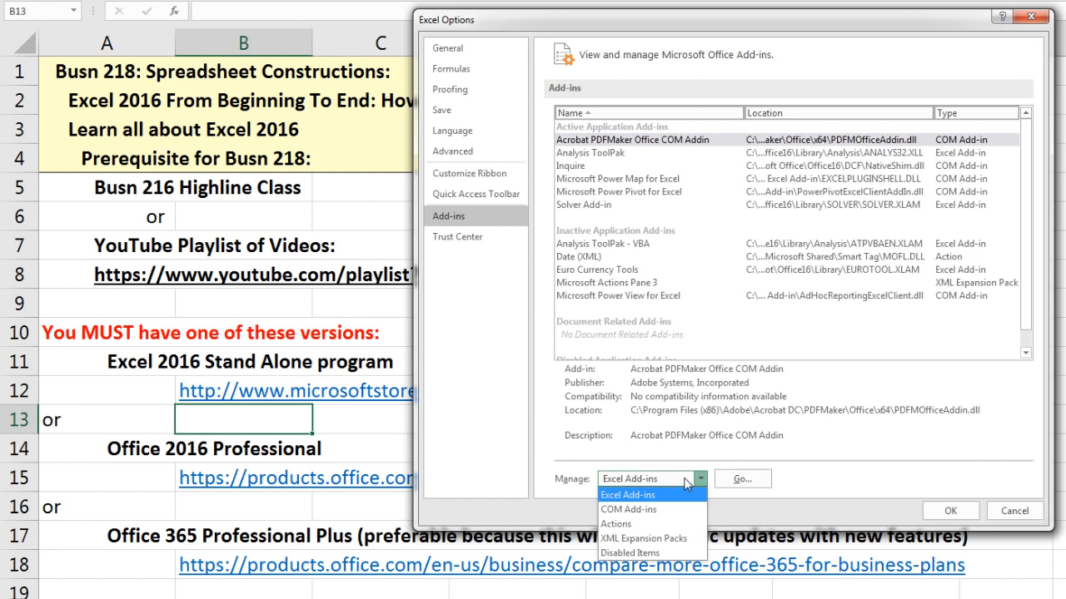
{"action": "left_click", "coordinate": [631, 509]}
{"action": "left_click", "coordinate": [740, 481]}
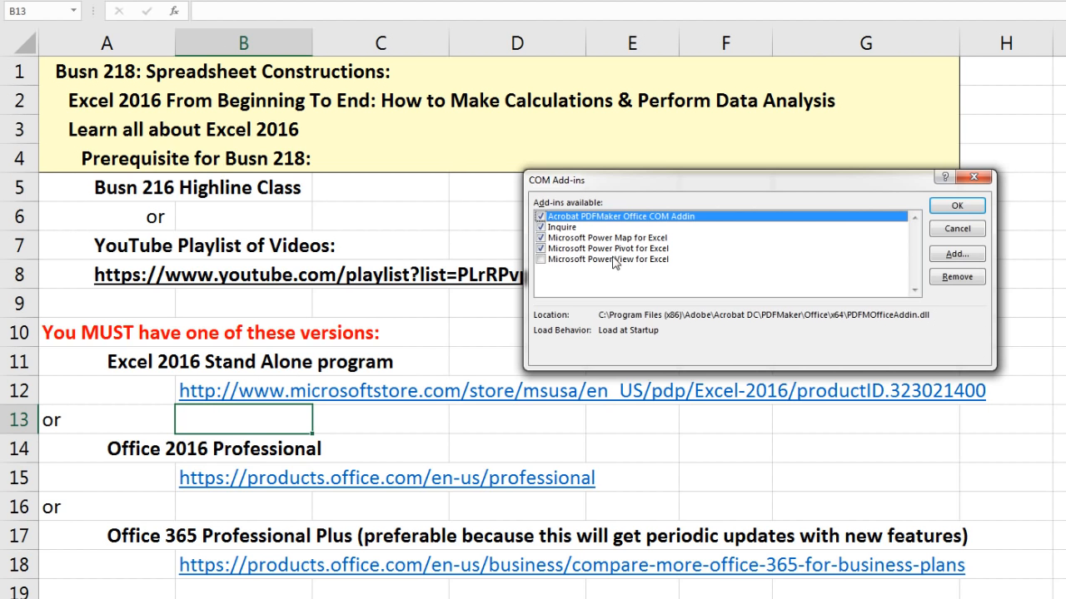
{"action": "key", "text": "Escape"}
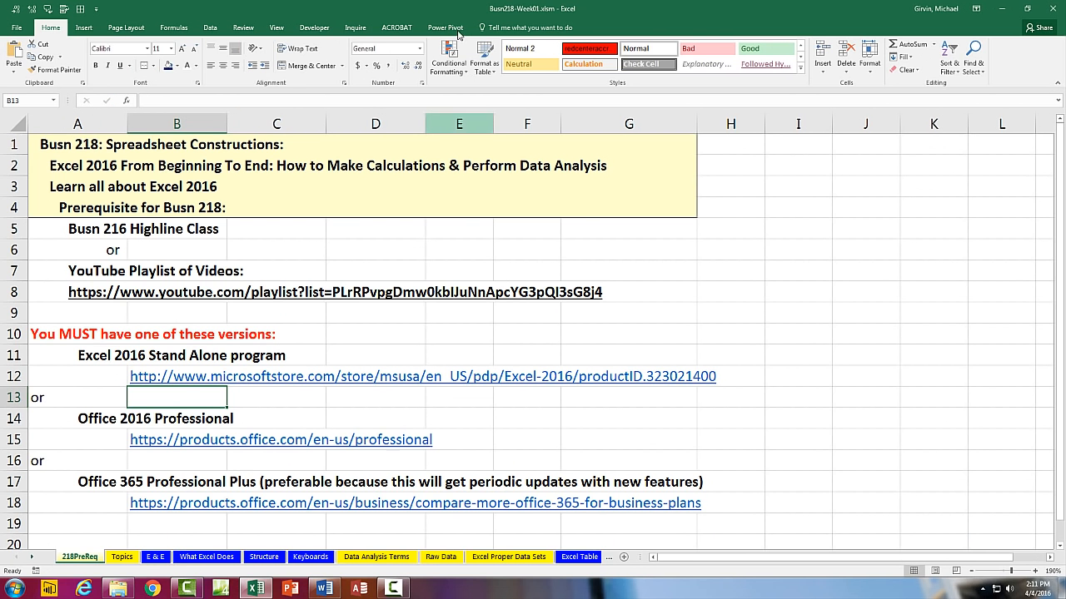
{"action": "left_click", "coordinate": [445, 27]}
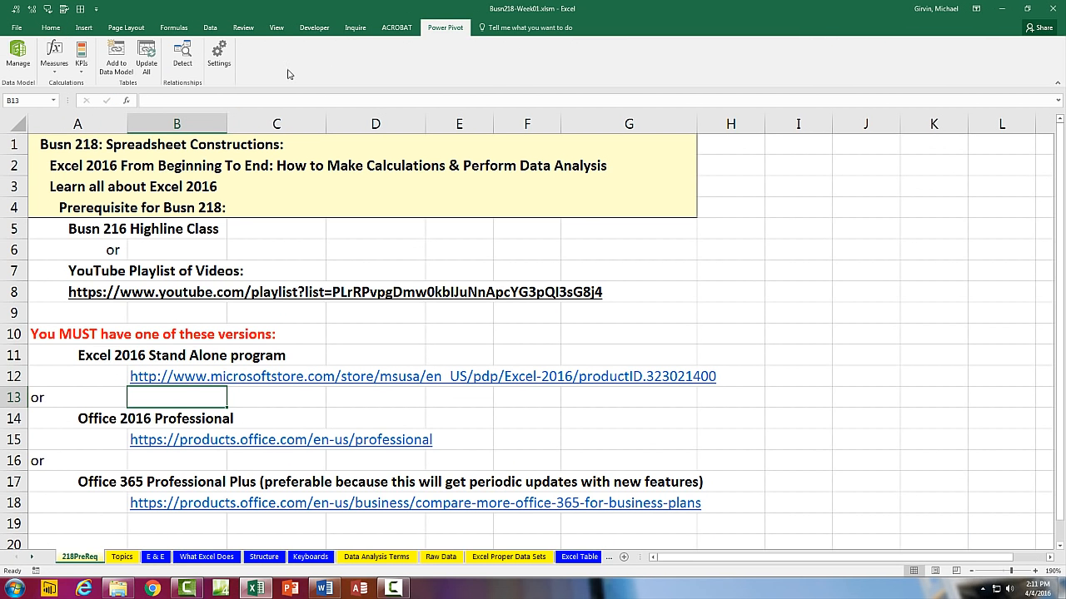
{"action": "left_click", "coordinate": [211, 29]}
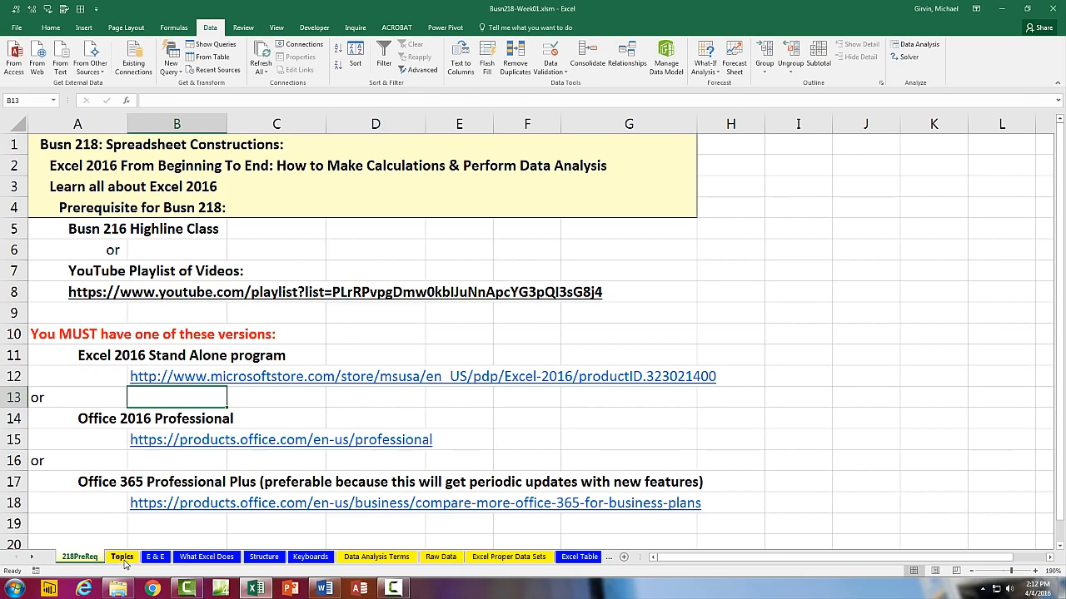
Step: Look at the Topics sheet, then widen column N on the E & E sheet so the row 1 title fits
{"action": "left_click", "coordinate": [122, 557]}
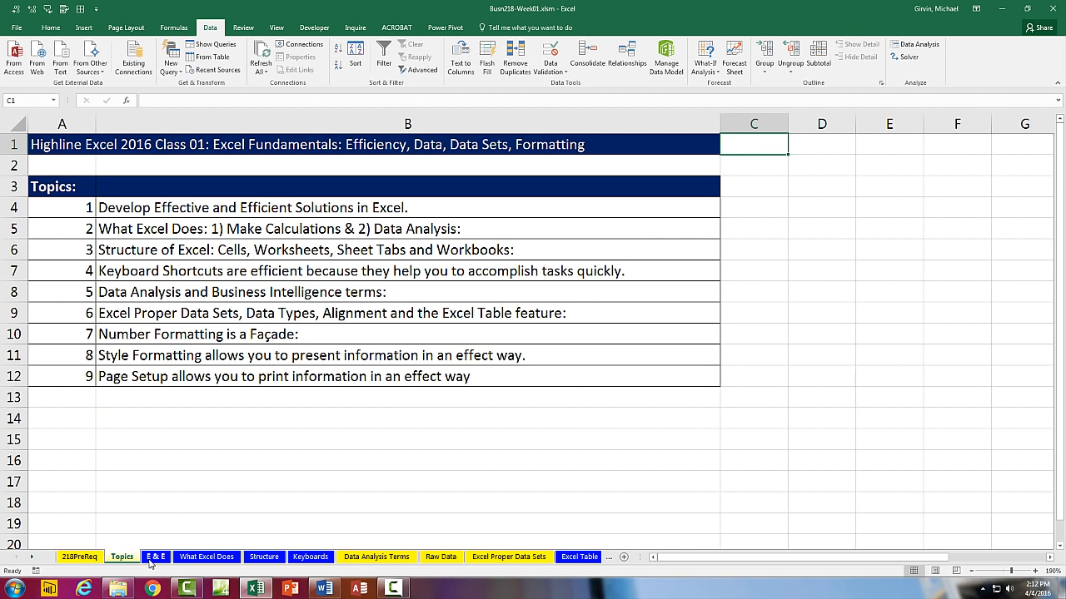
{"action": "left_click", "coordinate": [154, 557]}
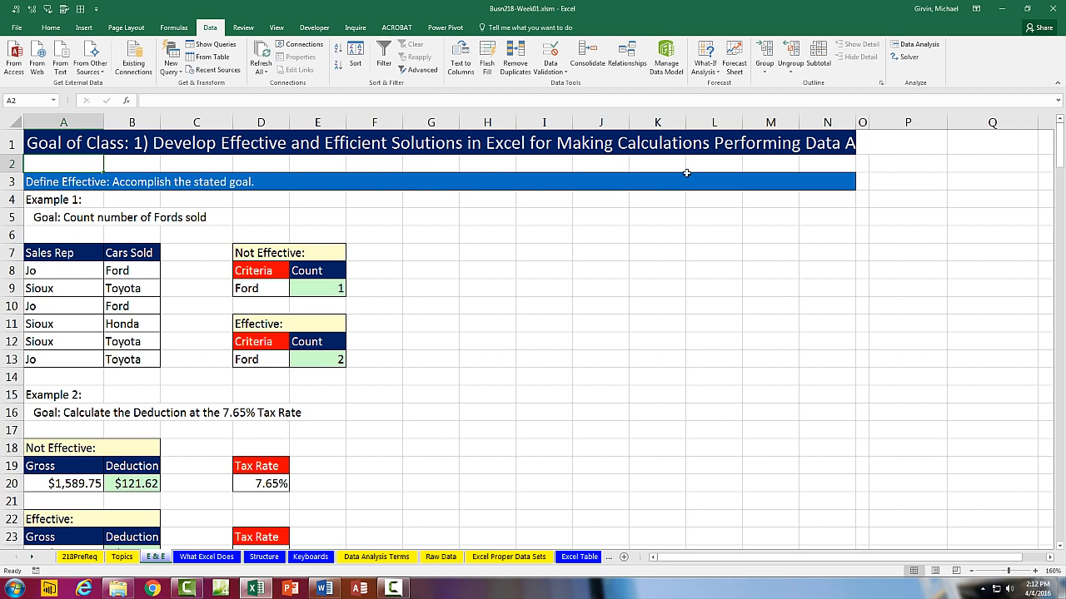
{"action": "left_click_drag", "start_coordinate": [851, 122], "coordinate": [933, 122]}
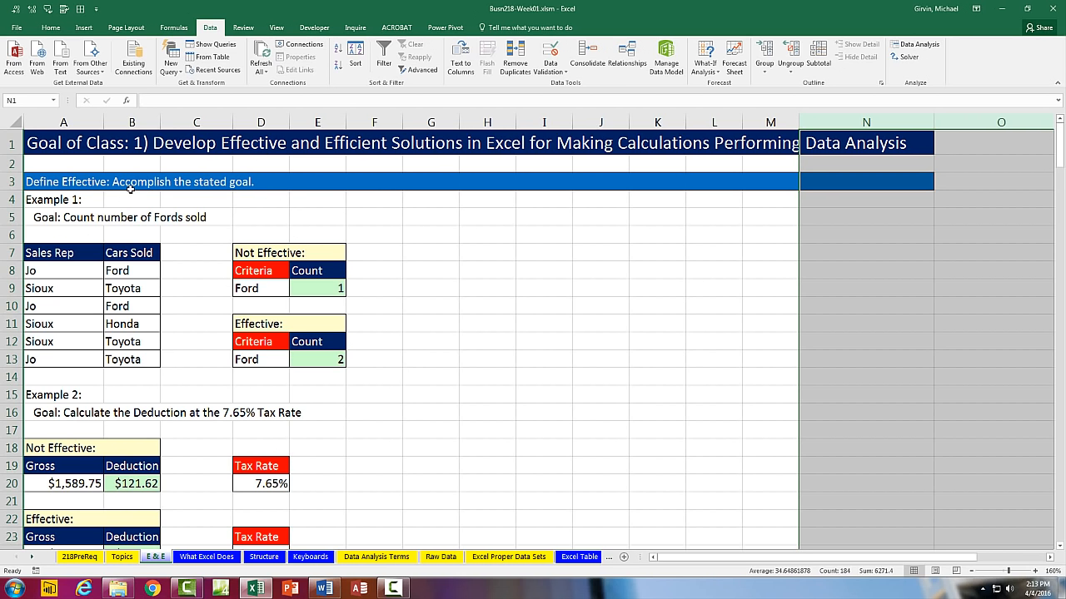
Step: Compare the COUNTIFS formulas in E9 and E13 that count Fords sold in the Not Effective and Effective examples
{"action": "scroll", "coordinate": [247, 228], "scroll_direction": "down", "scroll_amount": 5}
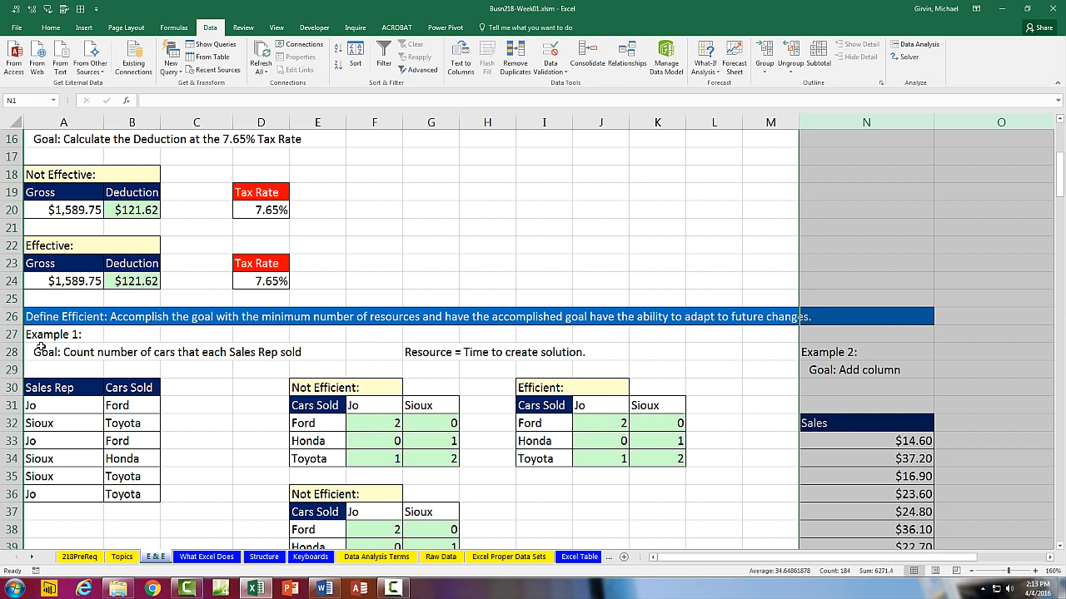
{"action": "scroll", "coordinate": [46, 352], "scroll_direction": "up", "scroll_amount": 5}
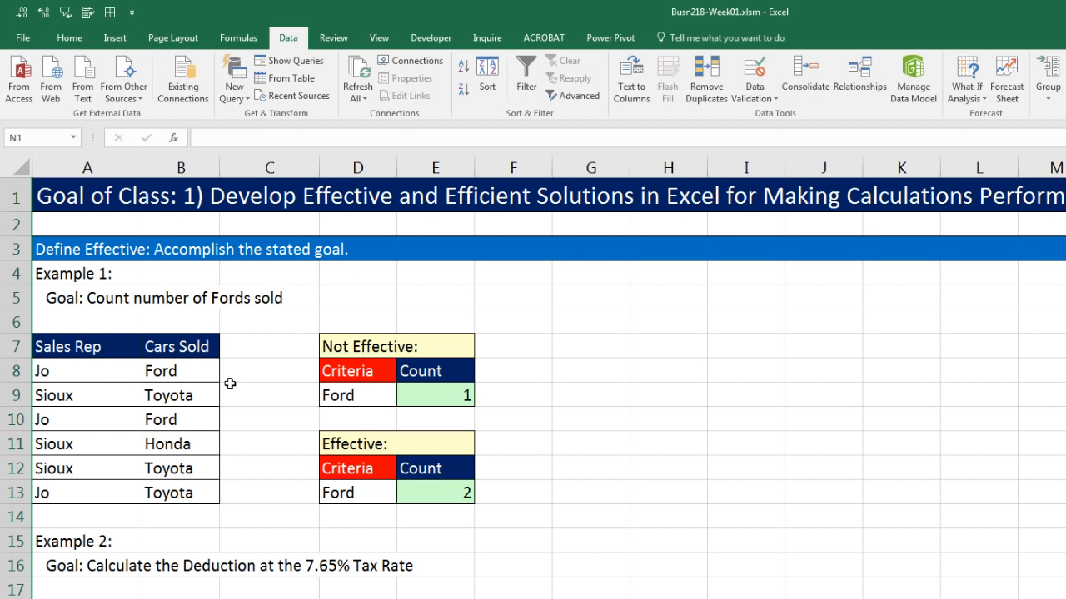
{"action": "left_click", "coordinate": [437, 395]}
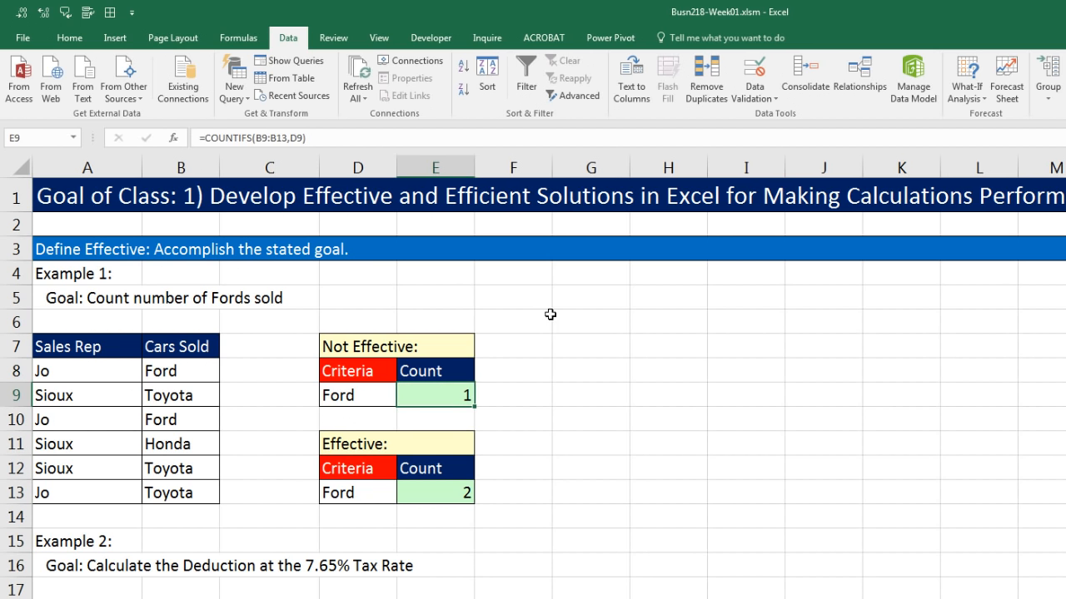
{"action": "left_click", "coordinate": [173, 375]}
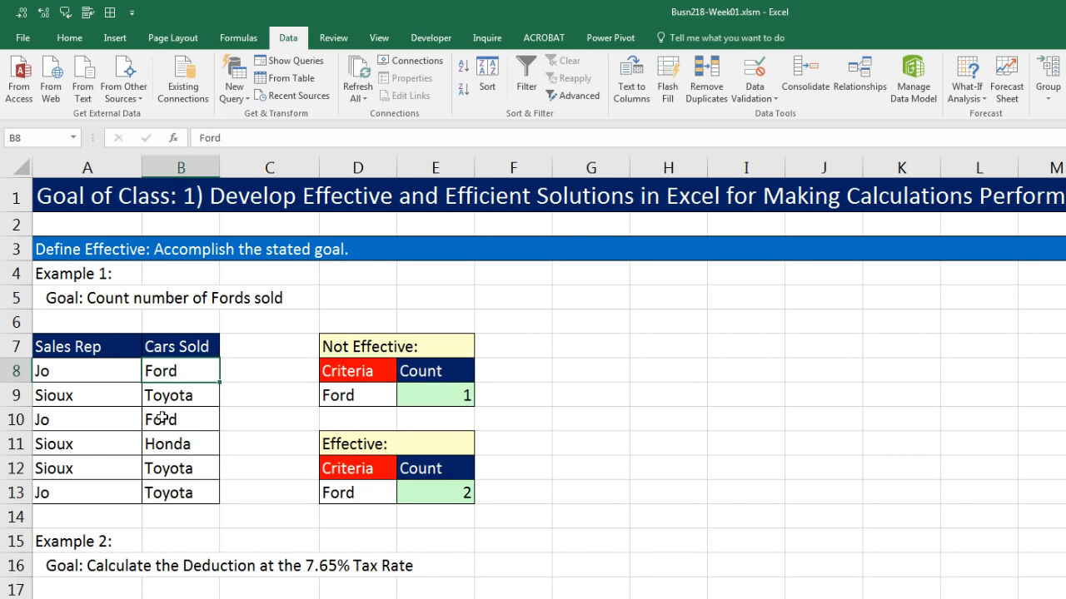
{"action": "double_click", "coordinate": [455, 395]}
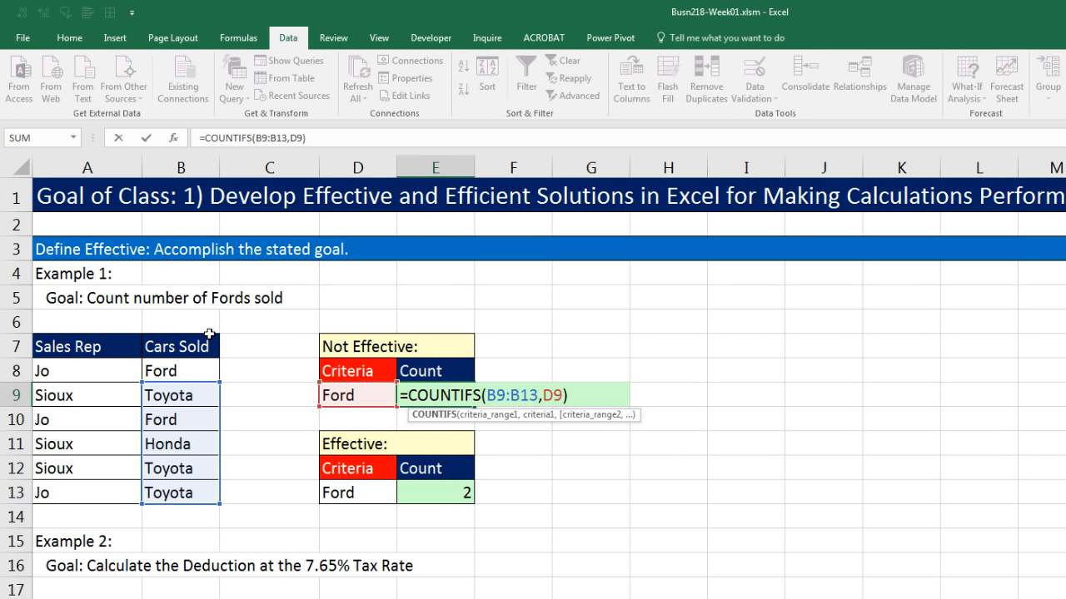
{"action": "key", "text": "ctrl+Return"}
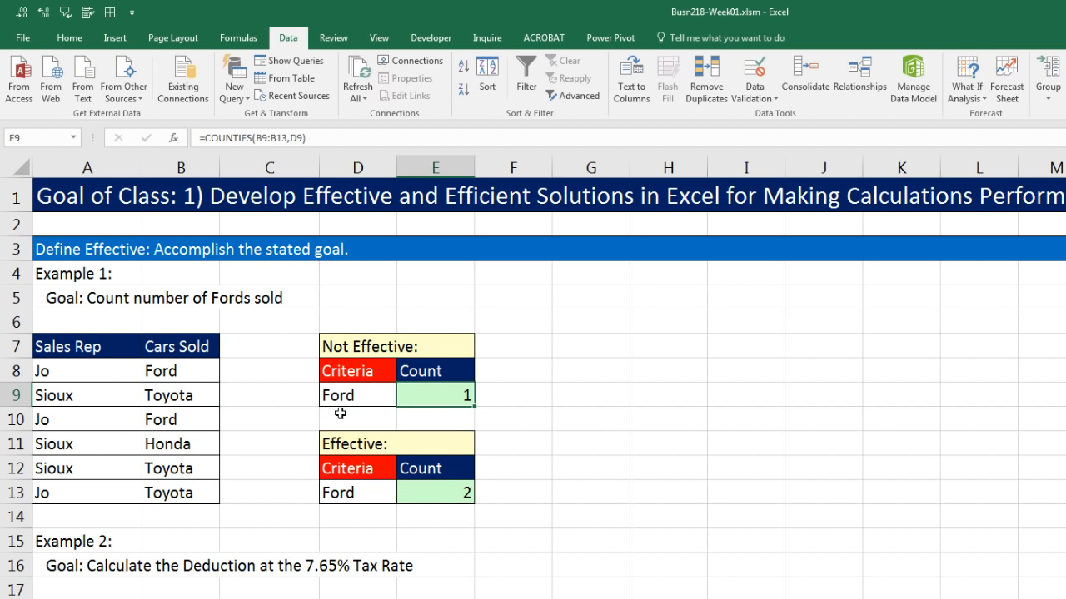
{"action": "double_click", "coordinate": [426, 492]}
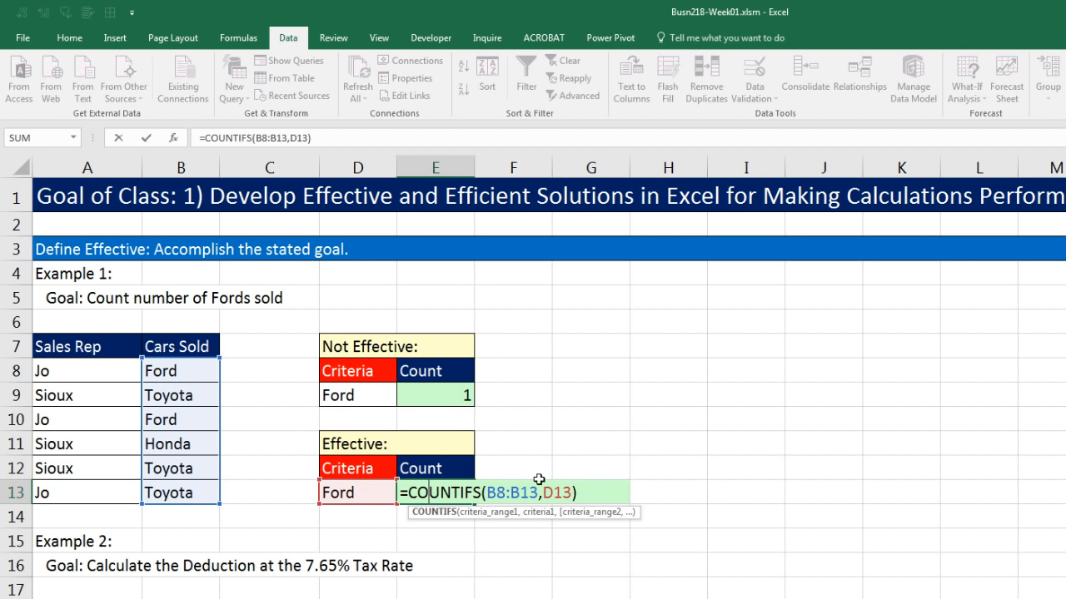
{"action": "key", "text": "ctrl+Return"}
Step: Inspect the ROUND deduction formulas in B20 and B24 and the tax rate cells they reference
{"action": "scroll", "coordinate": [509, 499], "scroll_direction": "down", "scroll_amount": 2}
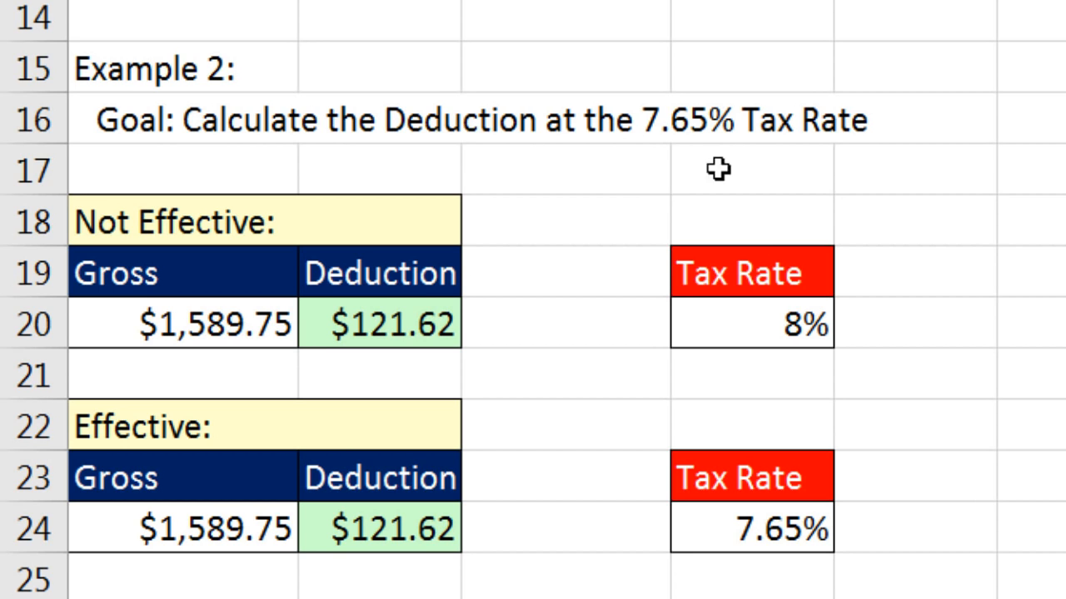
{"action": "double_click", "coordinate": [412, 325]}
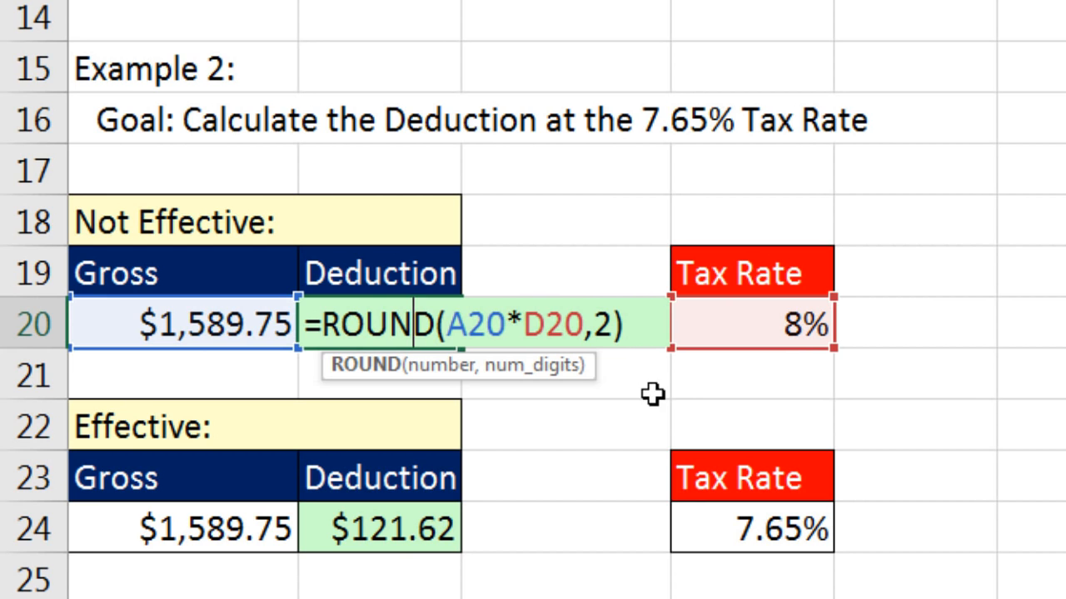
{"action": "key", "text": "Escape"}
{"action": "double_click", "coordinate": [389, 533]}
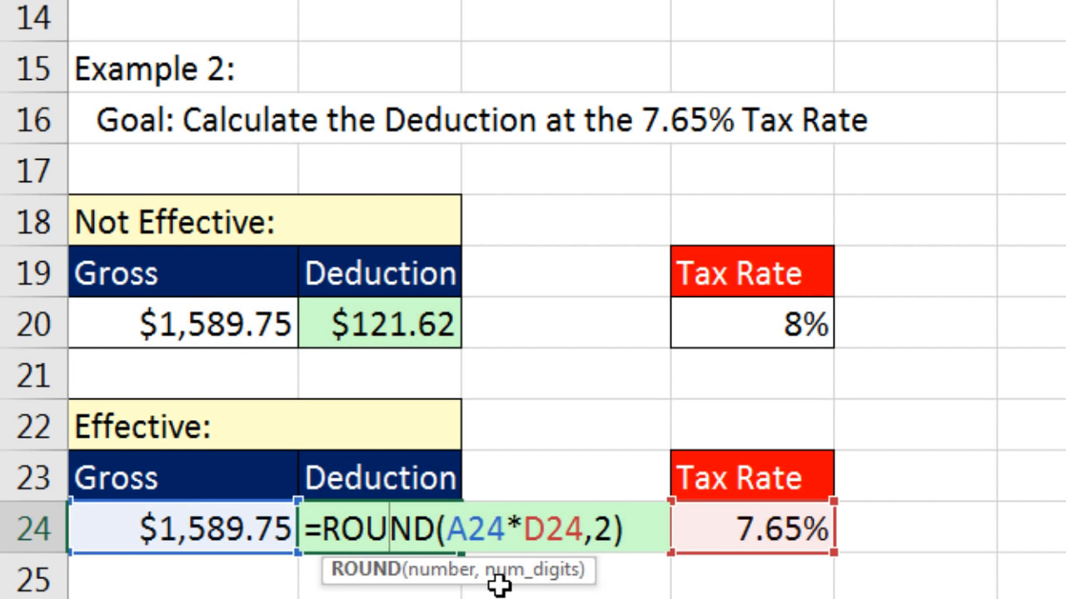
{"action": "key", "text": "Escape"}
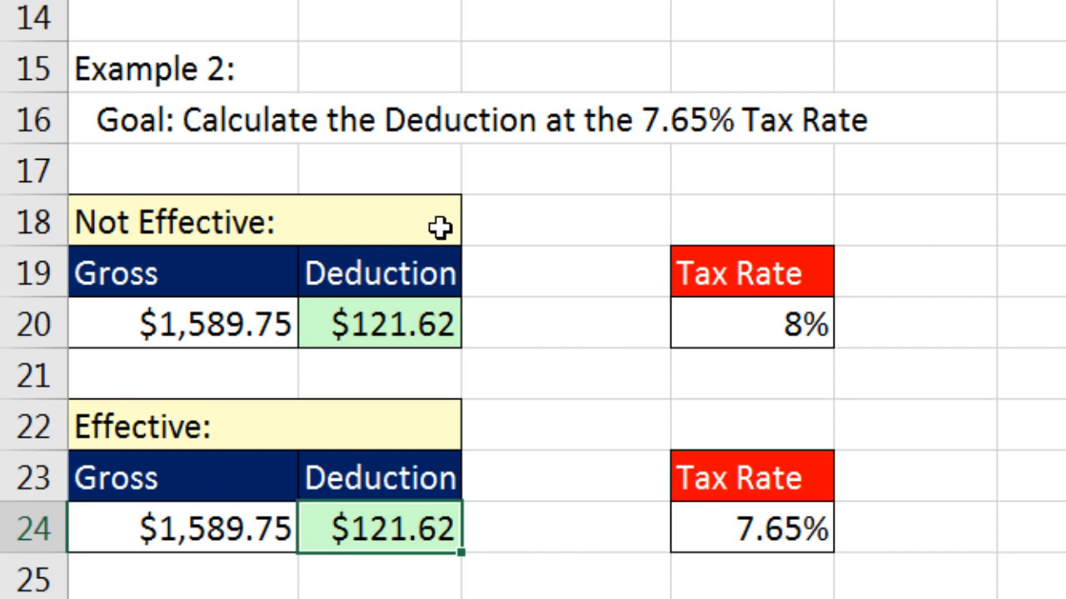
Step: Display the tax rate in D20 with two decimals, and reduce it back to a whole percent
{"action": "left_click", "coordinate": [707, 333]}
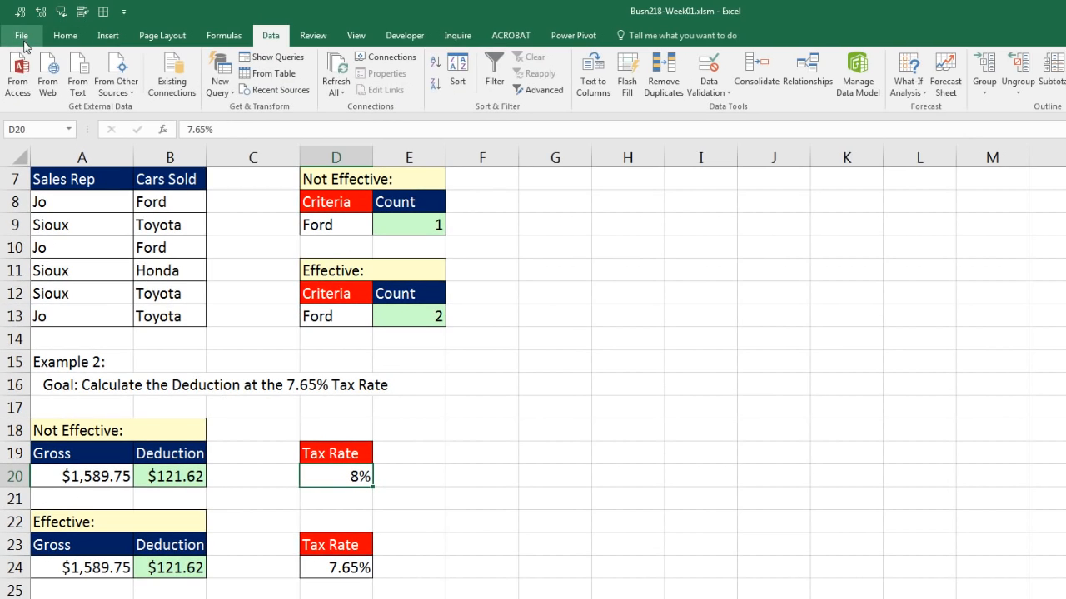
{"action": "left_click", "coordinate": [27, 35]}
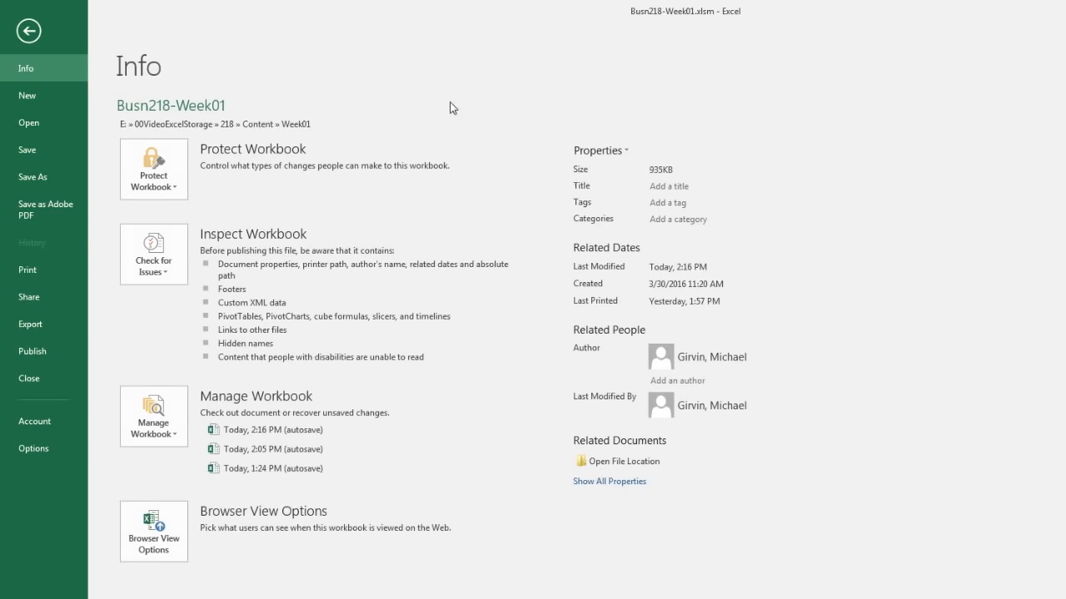
{"action": "key", "text": "Escape"}
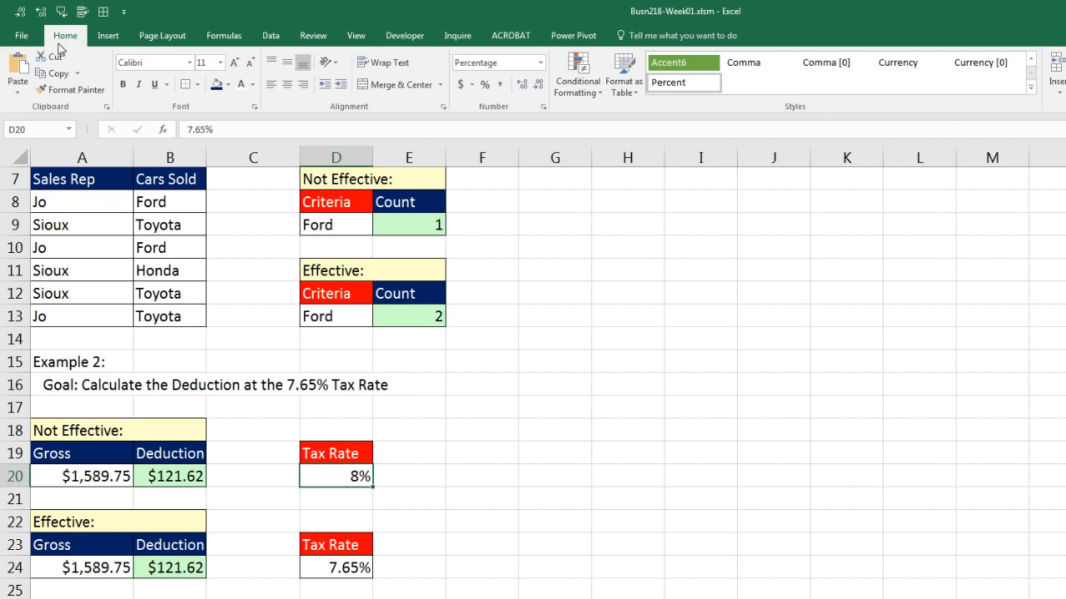
{"action": "left_click", "coordinate": [525, 86]}
{"action": "left_click", "coordinate": [524, 87]}
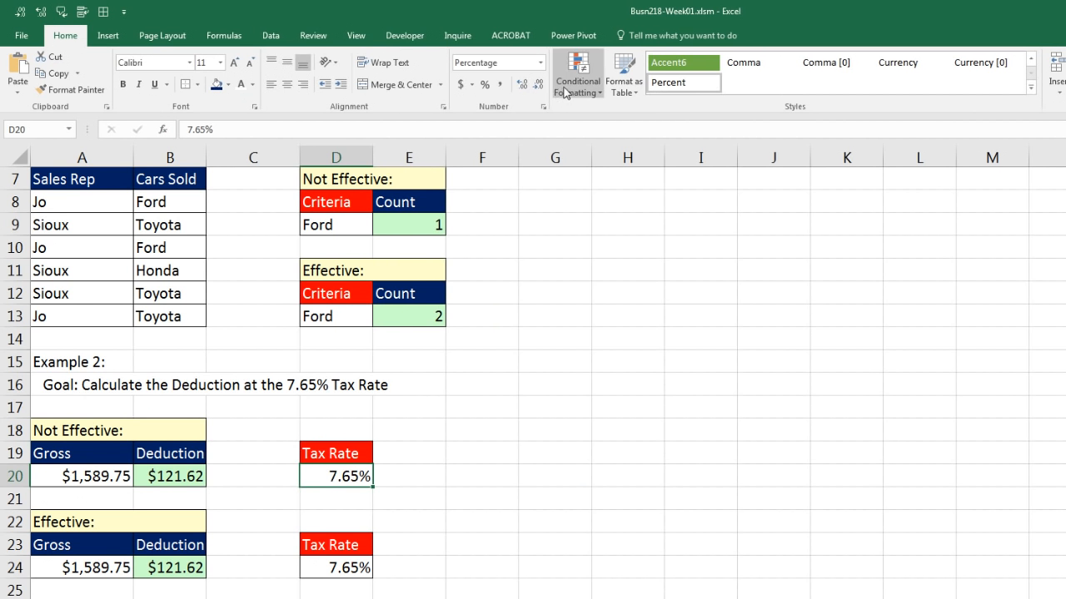
{"action": "left_click", "coordinate": [539, 85]}
{"action": "left_click", "coordinate": [539, 85]}
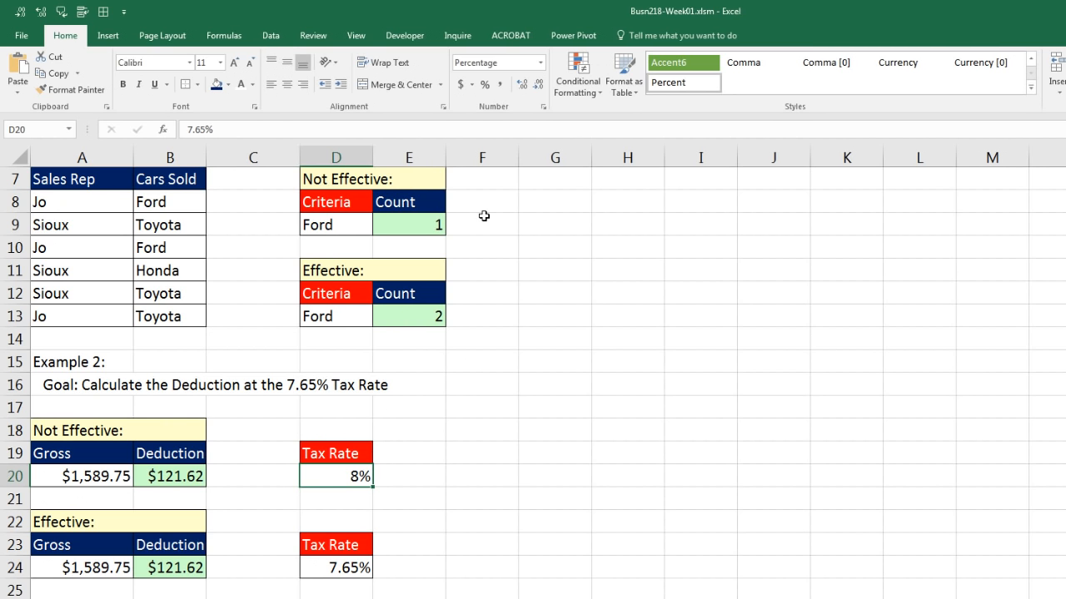
Step: Recheck the range counted by the Not Effective COUNTIFS formula in E9
{"action": "double_click", "coordinate": [414, 225]}
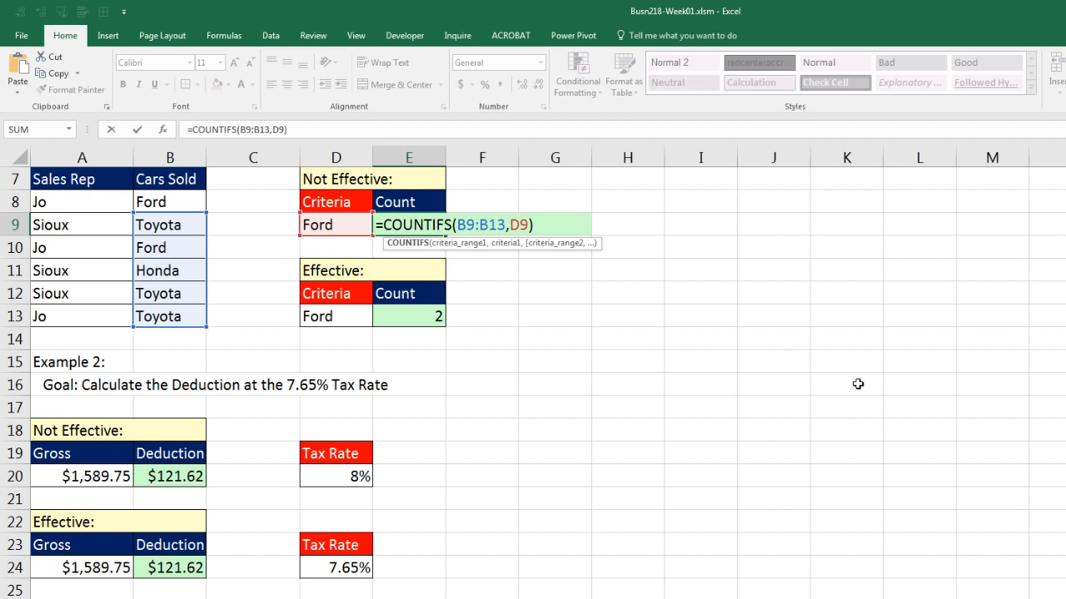
{"action": "key", "text": "Escape"}
Step: In the efficiency example, select the first sales rep's records together: A31:B31, A33:B33 and A36:B36
{"action": "scroll", "coordinate": [532, 375], "scroll_direction": "down", "scroll_amount": 4}
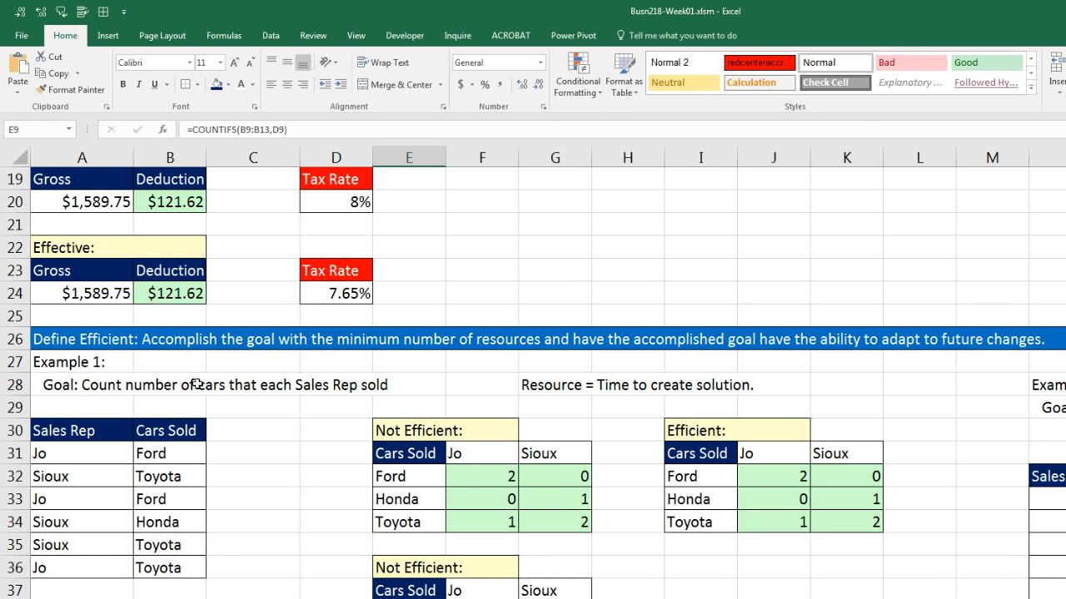
{"action": "left_click", "coordinate": [97, 363]}
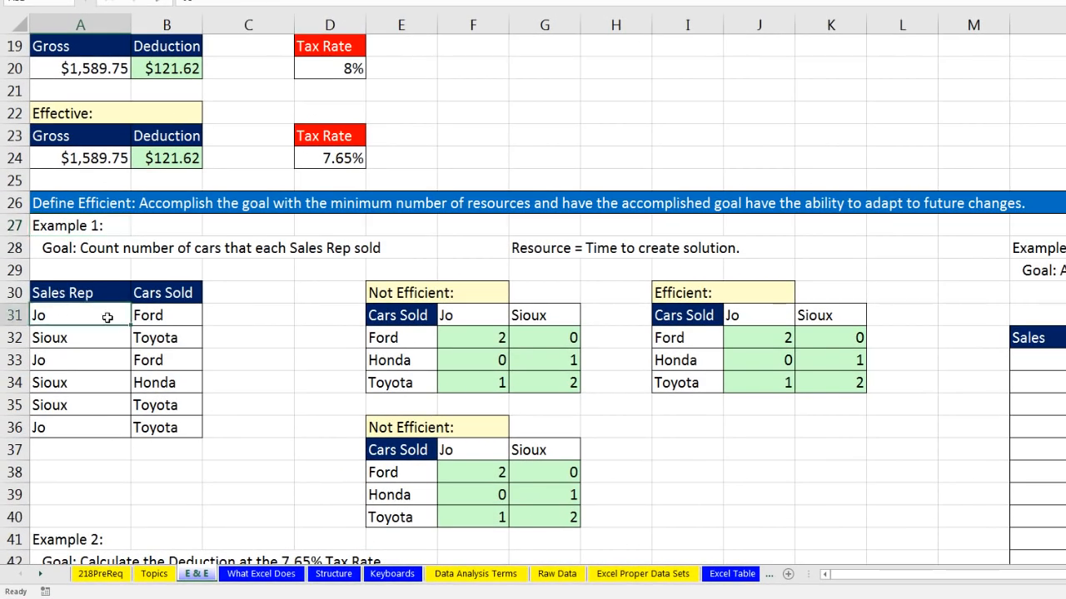
{"action": "left_click_drag", "start_coordinate": [55, 316], "coordinate": [147, 313]}
{"action": "left_click_drag", "start_coordinate": [64, 365], "coordinate": [147, 360]}
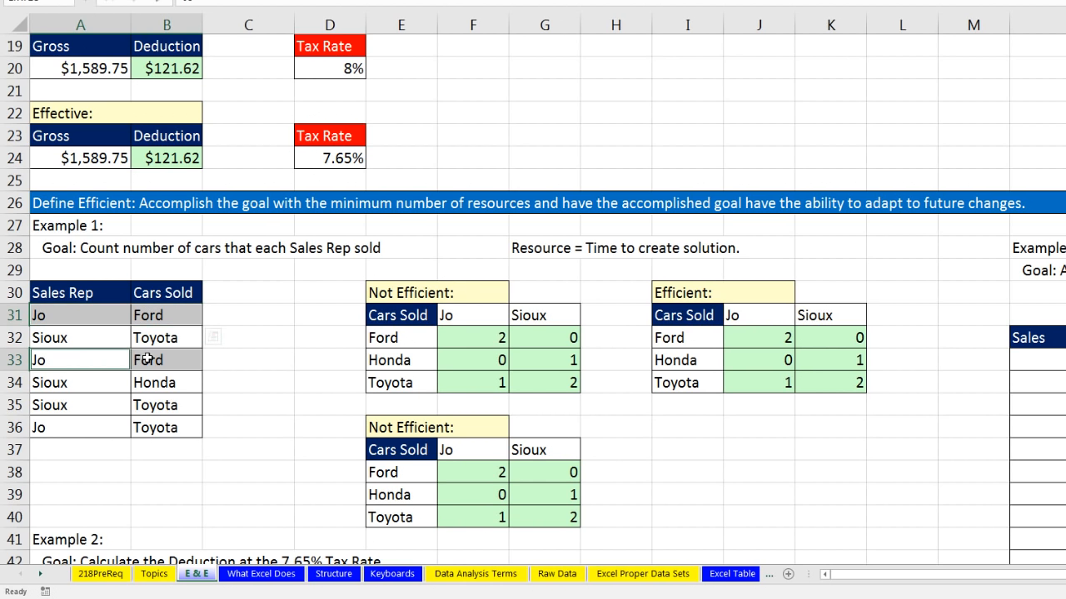
{"action": "left_click_drag", "start_coordinate": [78, 427], "coordinate": [152, 428]}
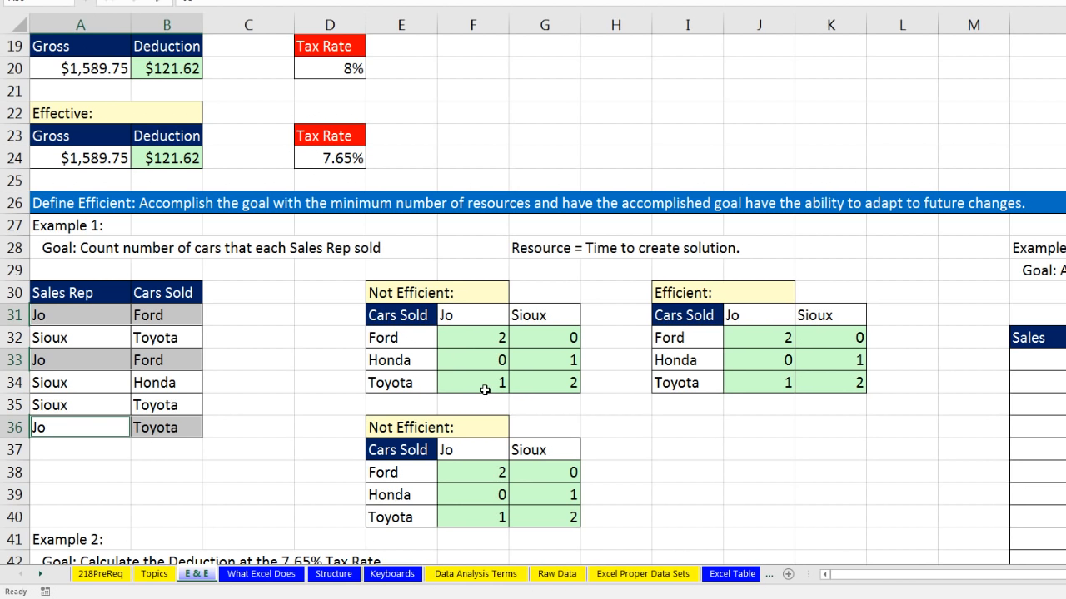
Step: Inspect the Not Efficient COUNTIFS formula in F32, highlight its hard-coded "Ford" criterion, and move to F33
{"action": "double_click", "coordinate": [478, 337]}
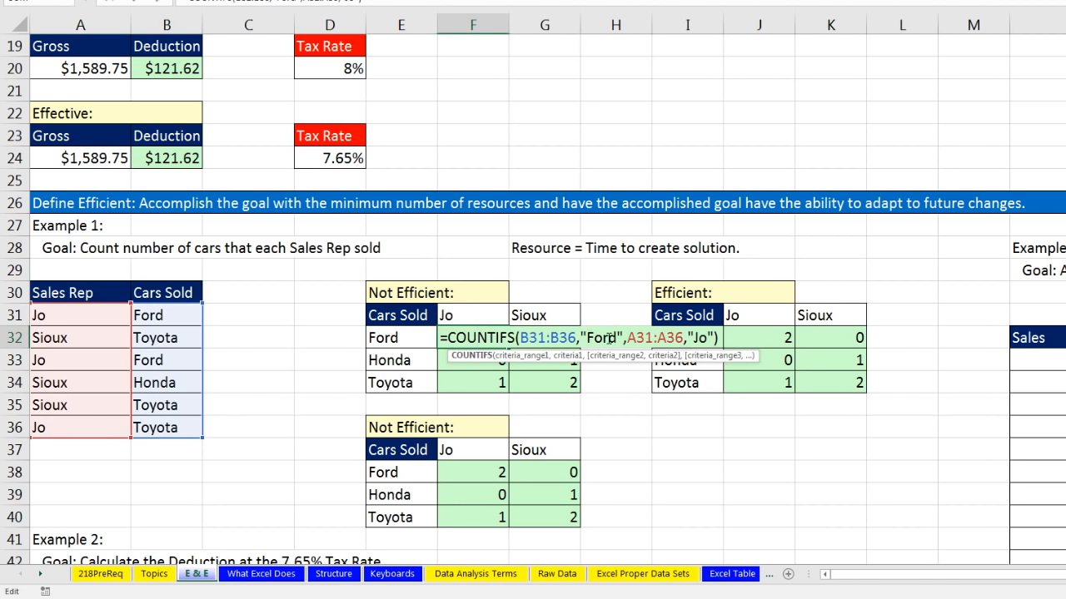
{"action": "double_click", "coordinate": [610, 337]}
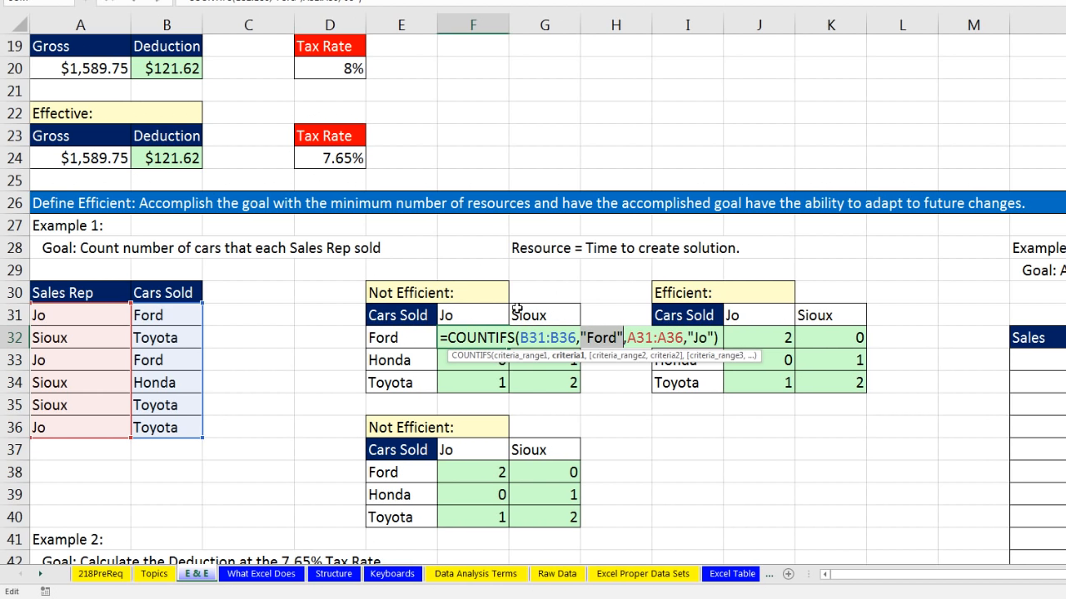
{"action": "left_click", "coordinate": [481, 359]}
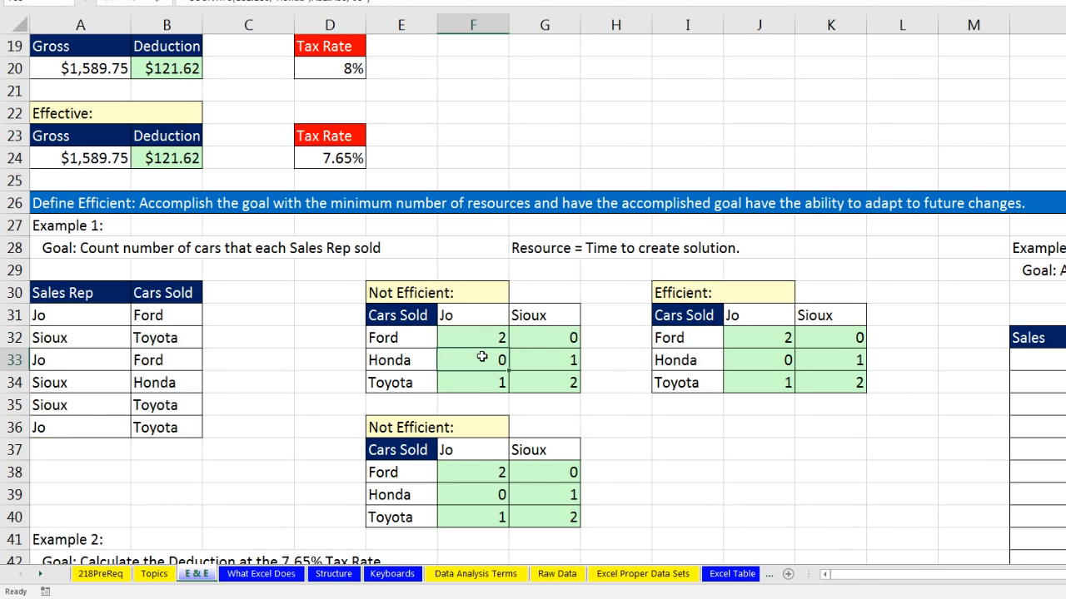
Step: Inspect the hard-coded COUNTIFS formulas in F33, F34 and G32 of the first Not Efficient table
{"action": "double_click", "coordinate": [478, 359]}
{"action": "key", "text": "Escape"}
{"action": "double_click", "coordinate": [477, 383]}
{"action": "key", "text": "Escape"}
{"action": "double_click", "coordinate": [572, 338]}
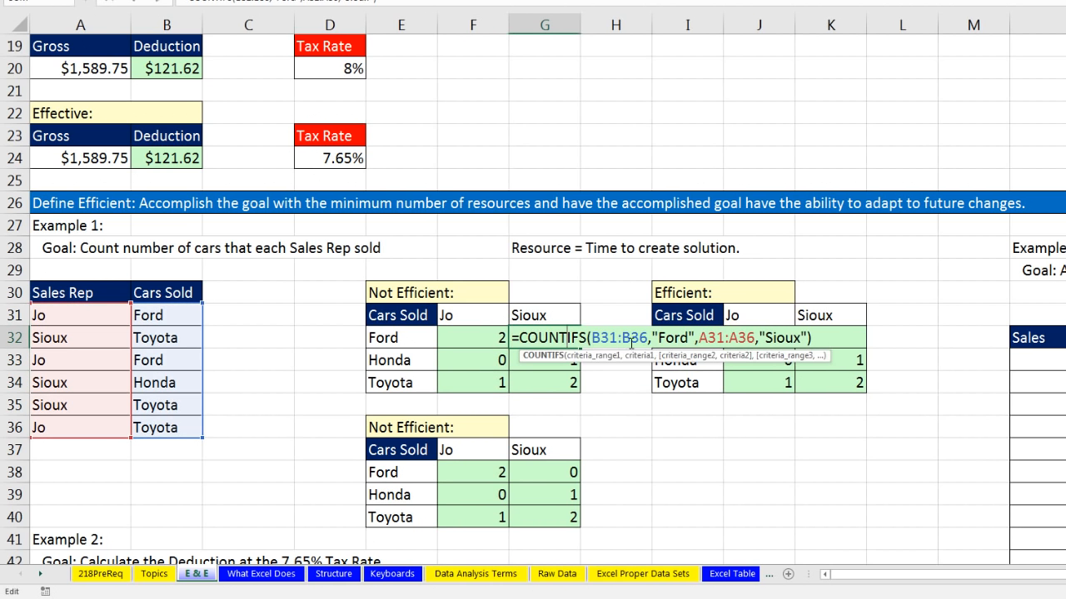
{"action": "key", "text": "Escape"}
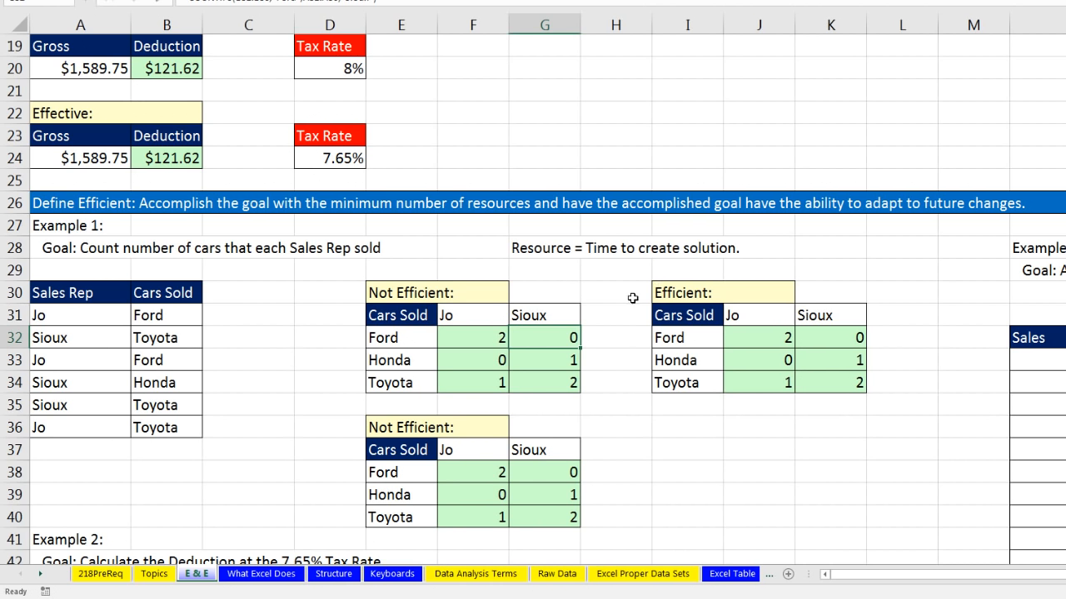
{"action": "double_click", "coordinate": [545, 333]}
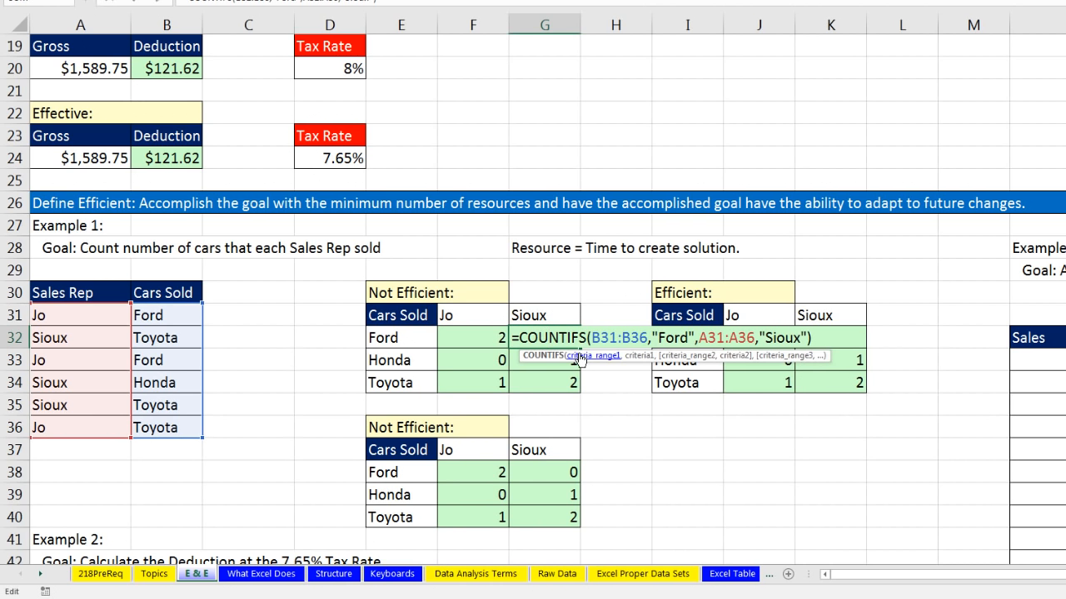
{"action": "key", "text": "Escape"}
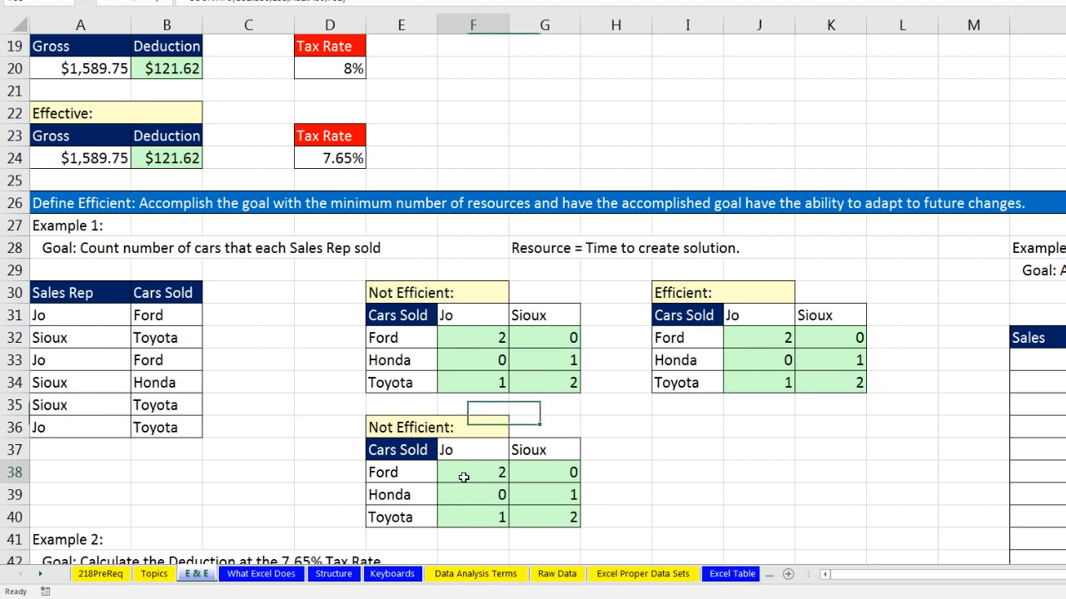
Step: Inspect the COUNTIFS formula in F38 of the second Not Efficient table, highlighting its criteria_range1 and criteria_range2 arguments
{"action": "double_click", "coordinate": [464, 477]}
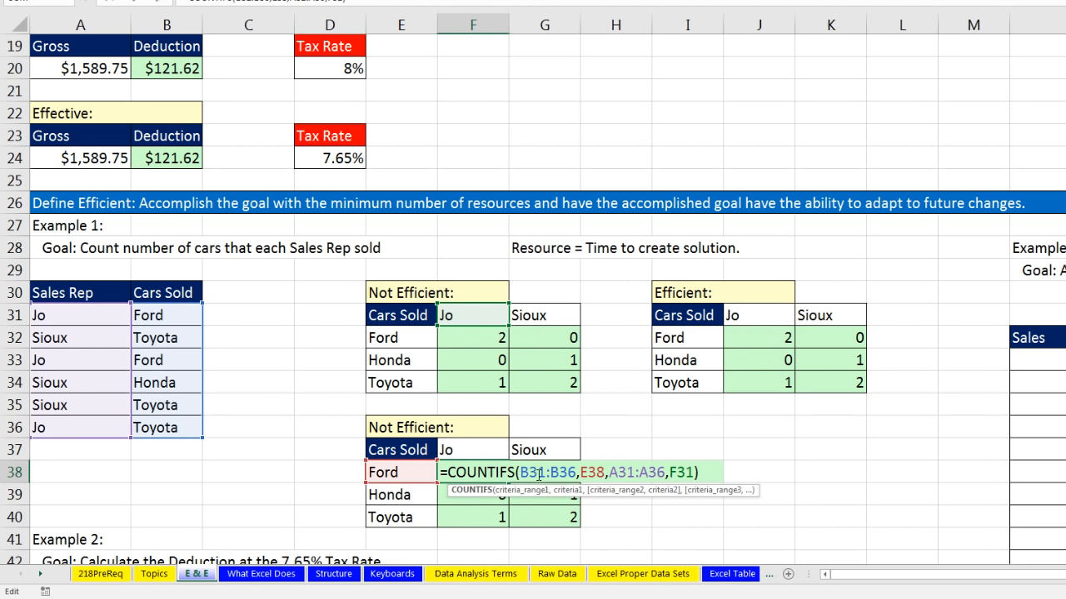
{"action": "left_click", "coordinate": [525, 490]}
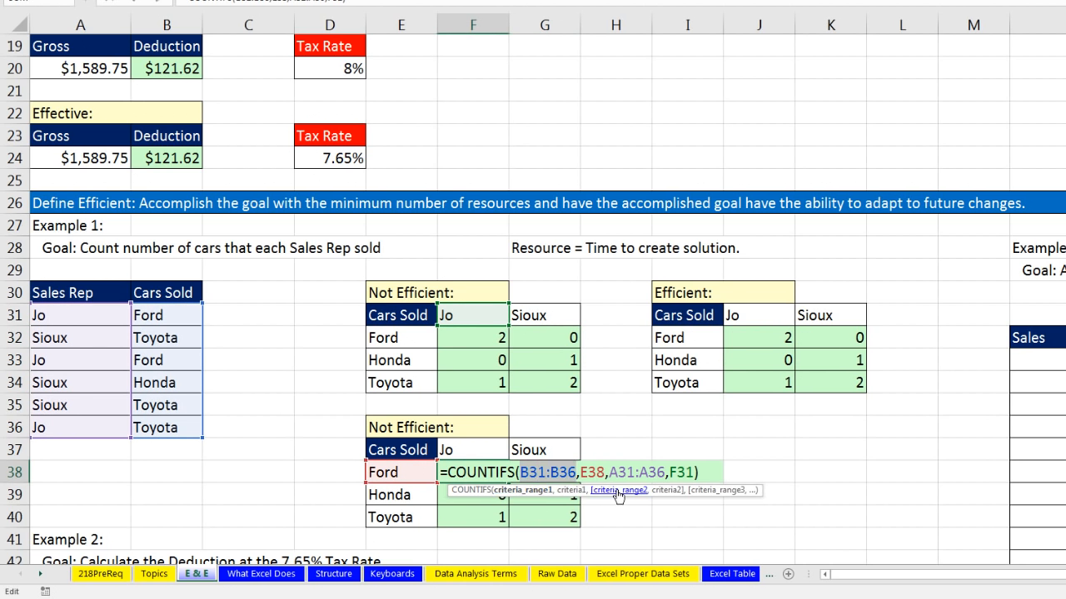
{"action": "left_click", "coordinate": [620, 491]}
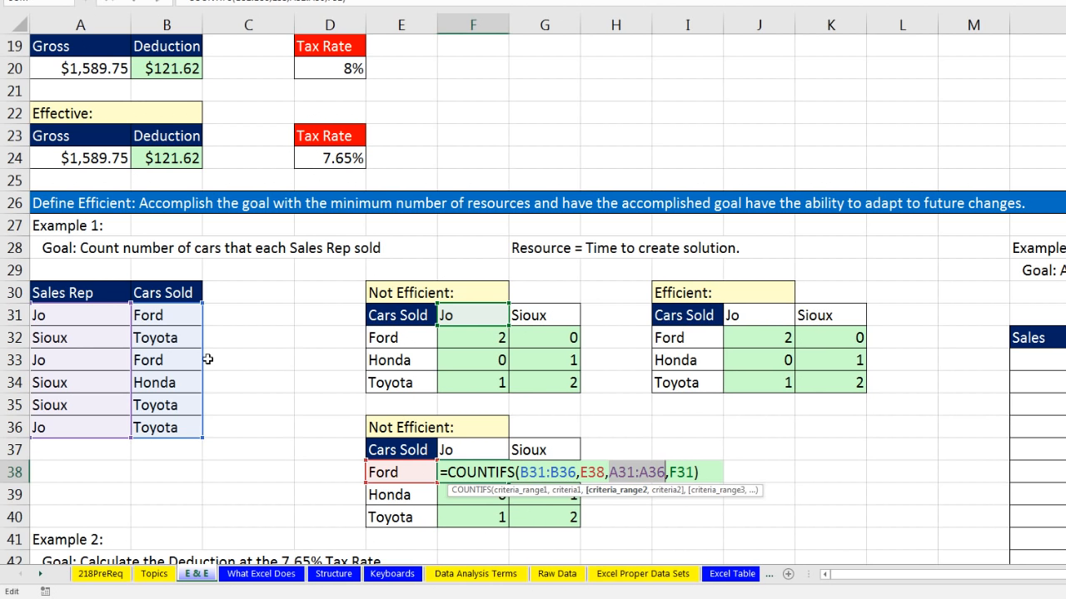
Step: Compare the cell references in the COUNTIFS formulas of F39, F40 and G38 in the second Not Efficient table
{"action": "left_click", "coordinate": [471, 494]}
{"action": "double_click", "coordinate": [472, 496]}
{"action": "left_click", "coordinate": [488, 516]}
{"action": "double_click", "coordinate": [492, 517]}
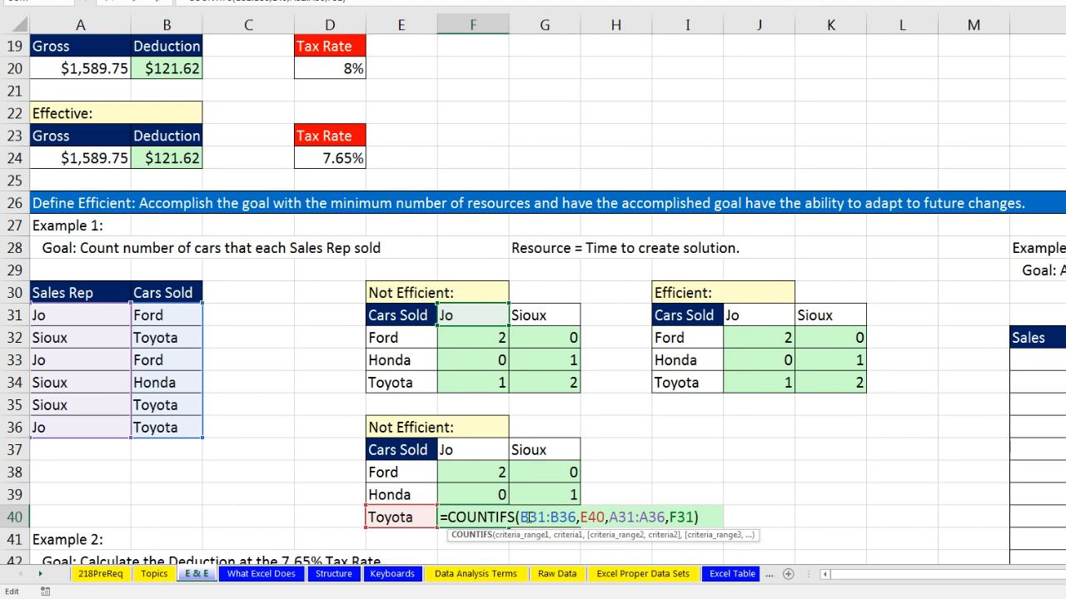
{"action": "left_click", "coordinate": [549, 472]}
{"action": "double_click", "coordinate": [549, 472]}
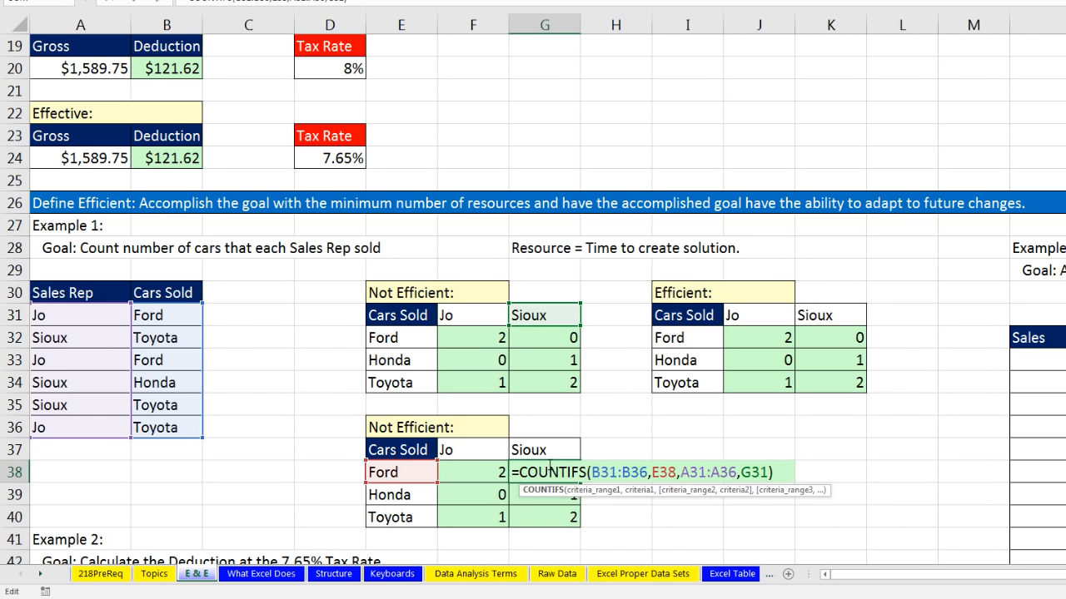
{"action": "key", "text": "Escape"}
Step: Inspect the Efficient COUNTIFS formula in J32, highlighting its two locked criteria ranges and its criteria1 mixed reference $I32
{"action": "left_click", "coordinate": [739, 337]}
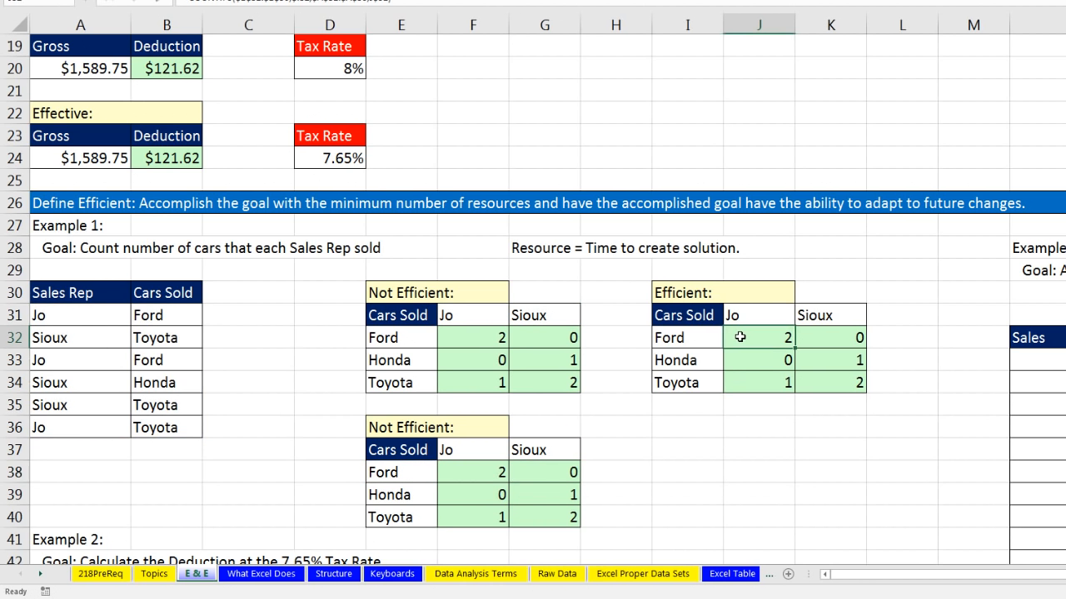
{"action": "double_click", "coordinate": [740, 337]}
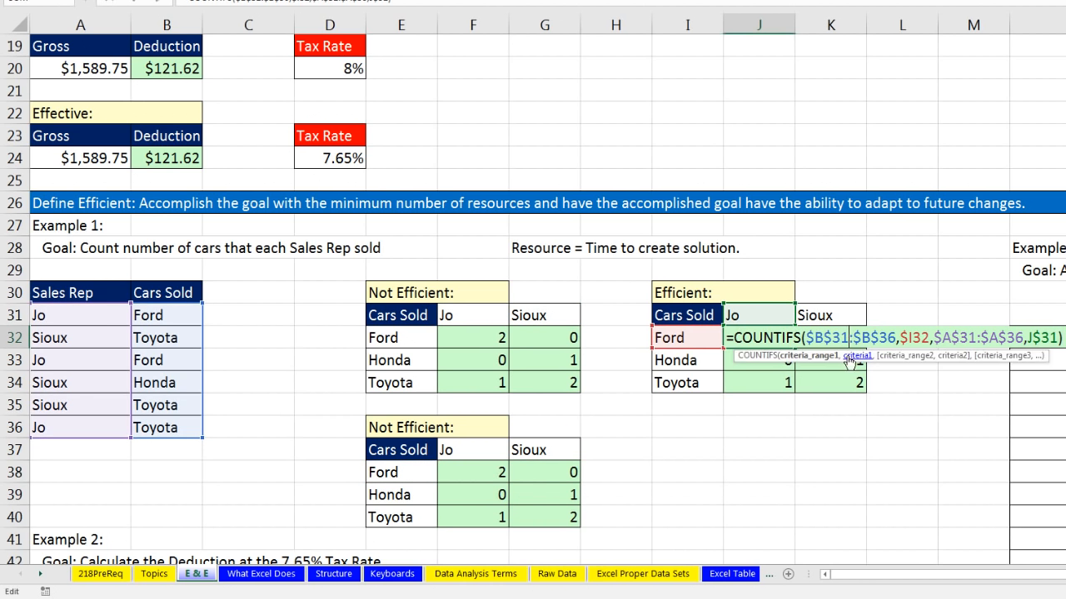
{"action": "left_click", "coordinate": [807, 355]}
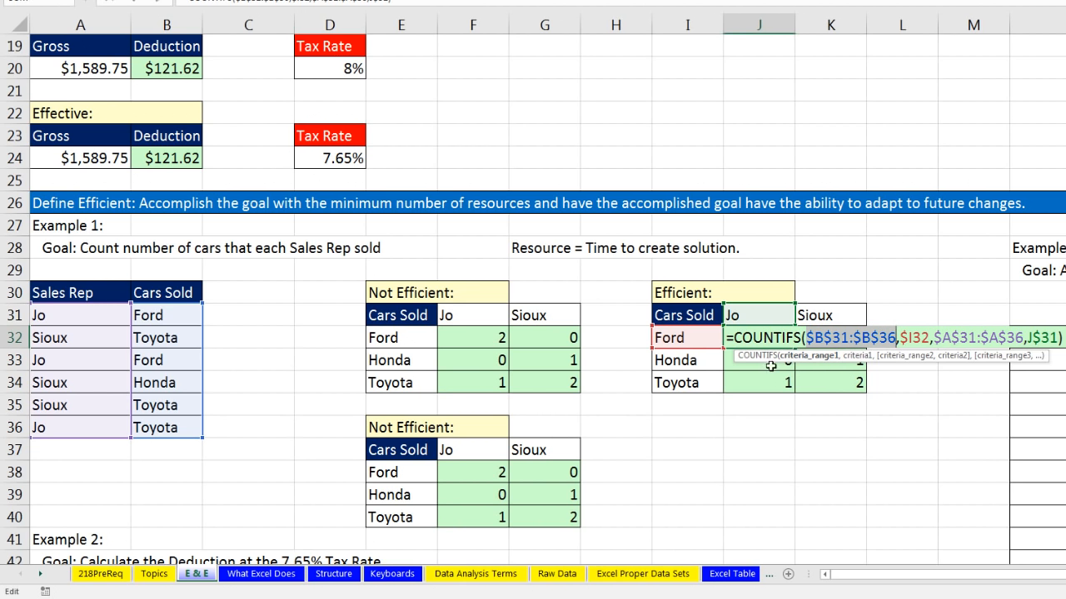
{"action": "left_click", "coordinate": [949, 356]}
{"action": "left_click", "coordinate": [904, 356]}
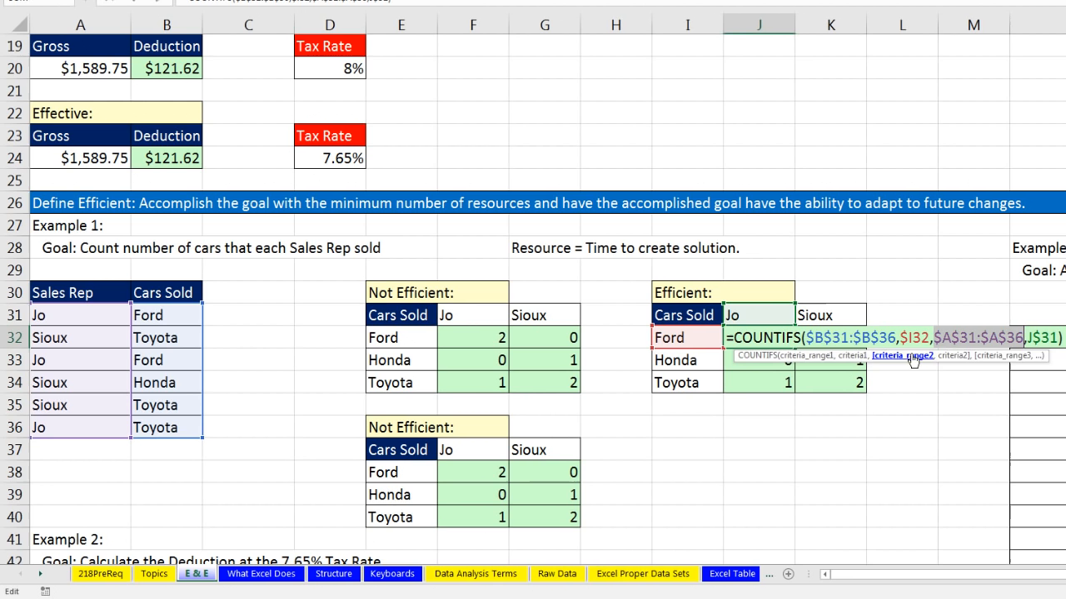
{"action": "left_click", "coordinate": [857, 357]}
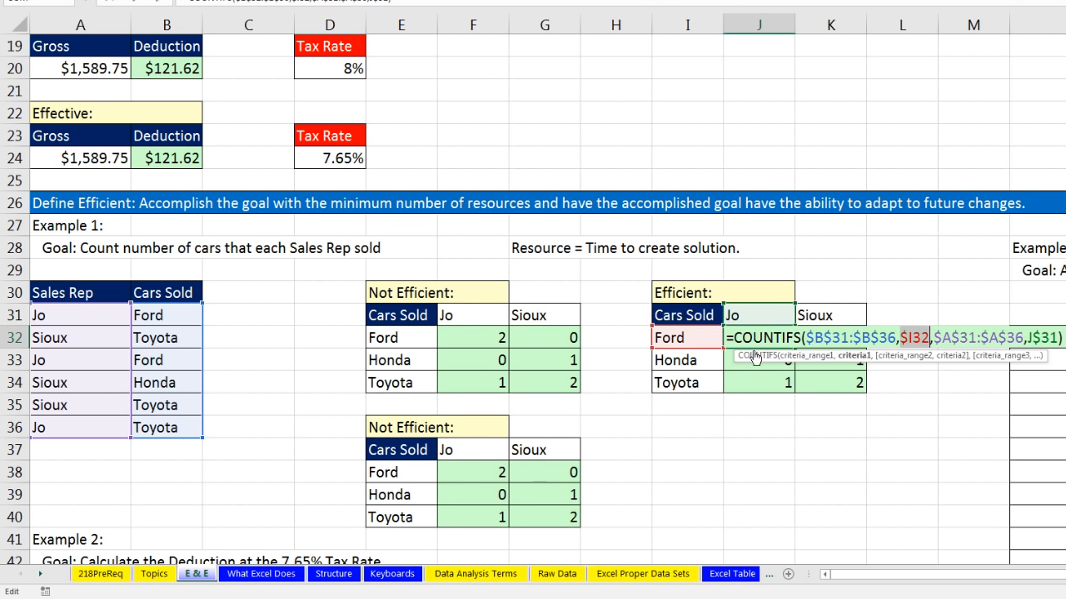
{"action": "key", "text": "Escape"}
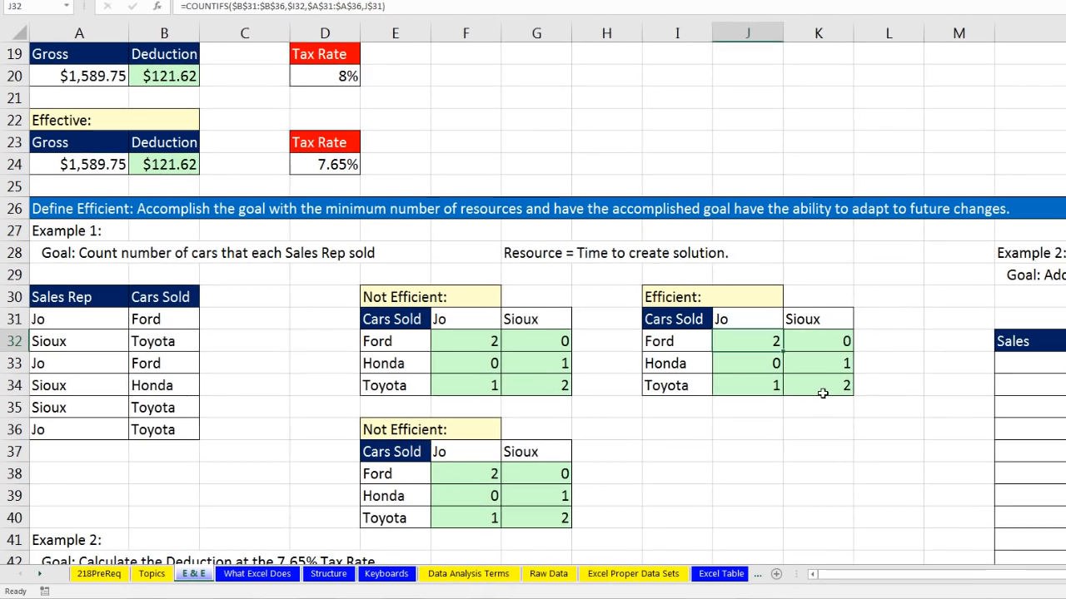
Step: Check the copied COUNTIFS formula in K34, the last cell of the Efficient table
{"action": "left_click", "coordinate": [833, 383]}
{"action": "double_click", "coordinate": [795, 392]}
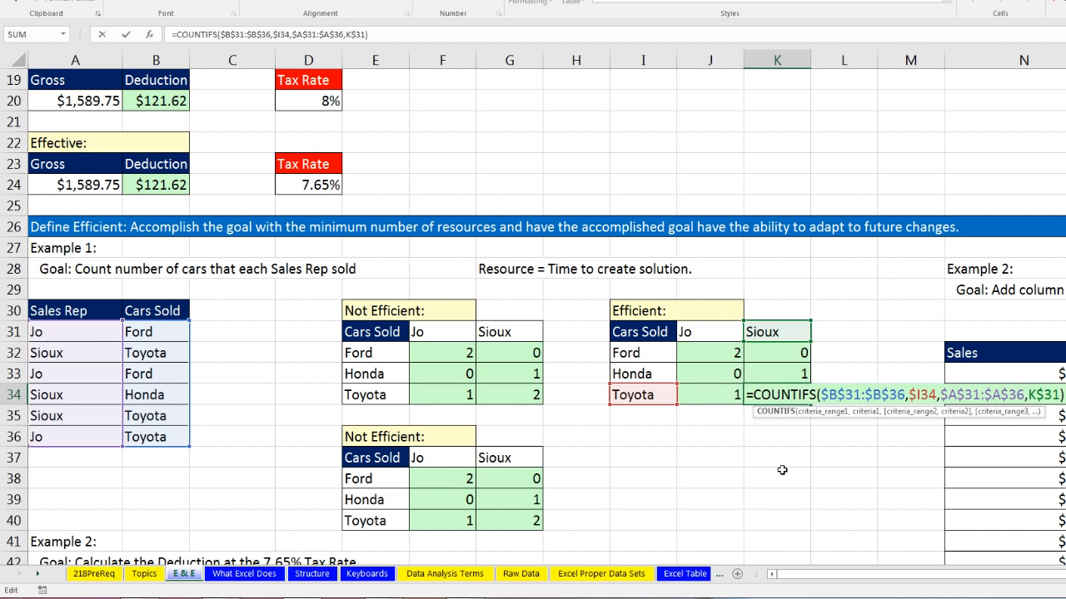
{"action": "key", "text": "Escape"}
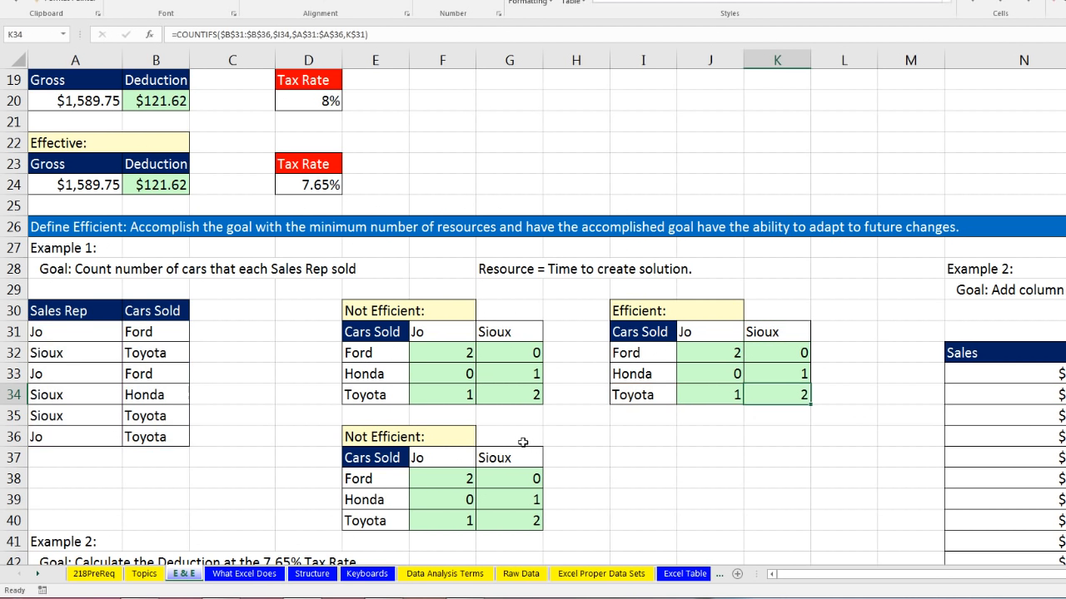
Step: In Example 2, inspect the deduction formulas in B50 and B46, highlighting the hard-coded 0.0765 in B46
{"action": "scroll", "coordinate": [522, 443], "scroll_direction": "down", "scroll_amount": 5}
{"action": "scroll", "coordinate": [523, 442], "scroll_direction": "down", "scroll_amount": 1}
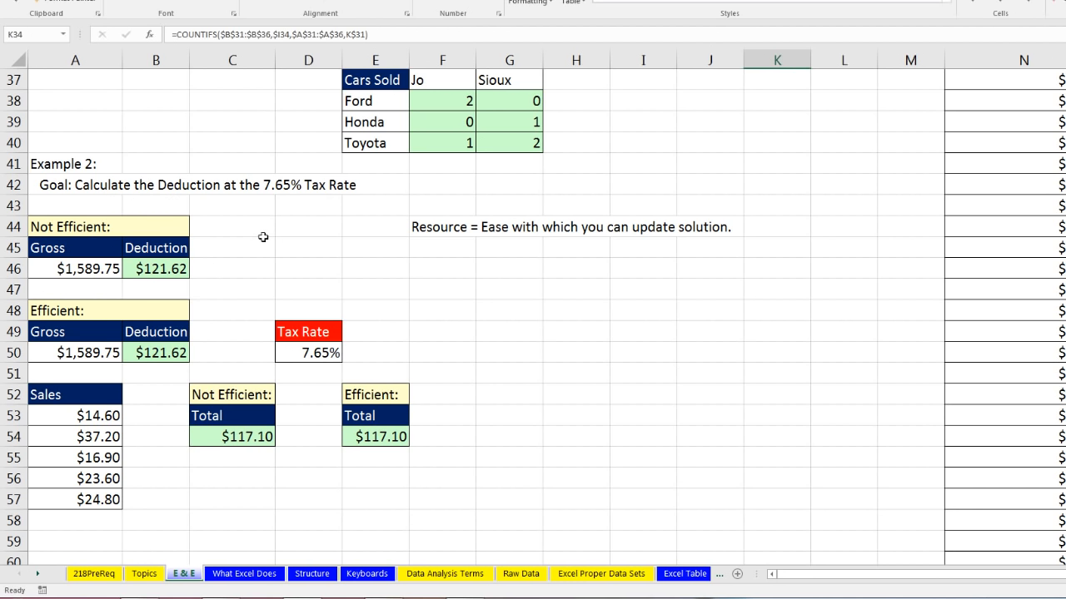
{"action": "left_click", "coordinate": [174, 355]}
{"action": "key", "text": "F2"}
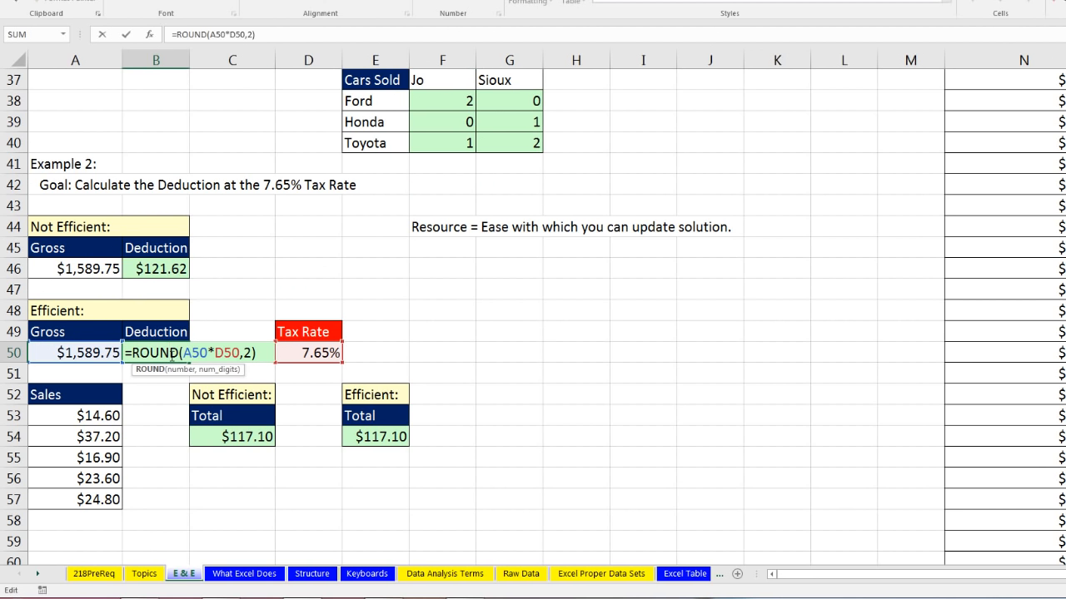
{"action": "left_click", "coordinate": [177, 268]}
{"action": "key", "text": "F2"}
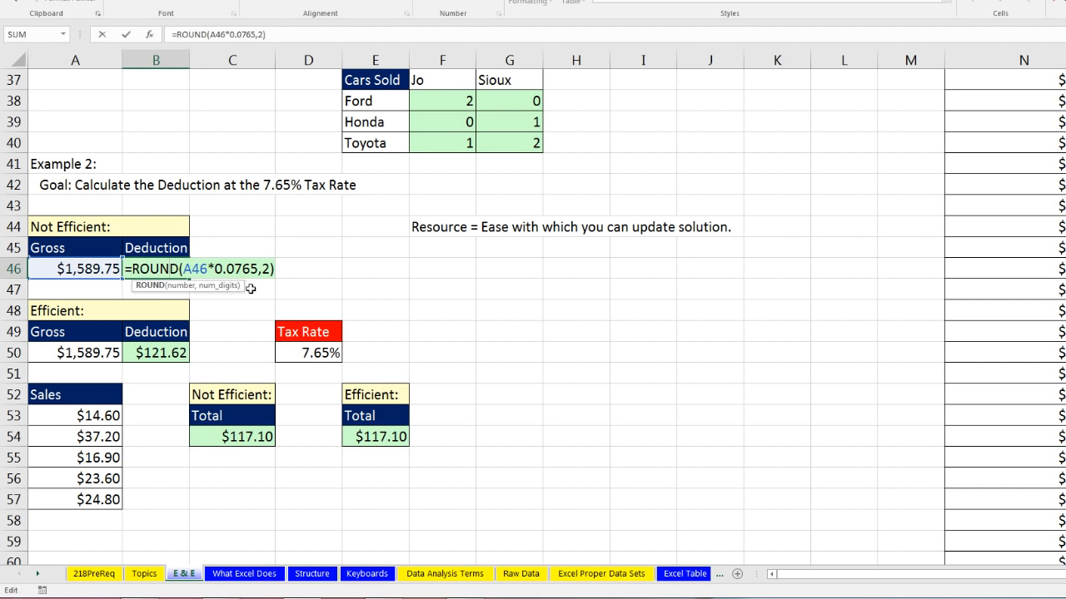
{"action": "double_click", "coordinate": [230, 269]}
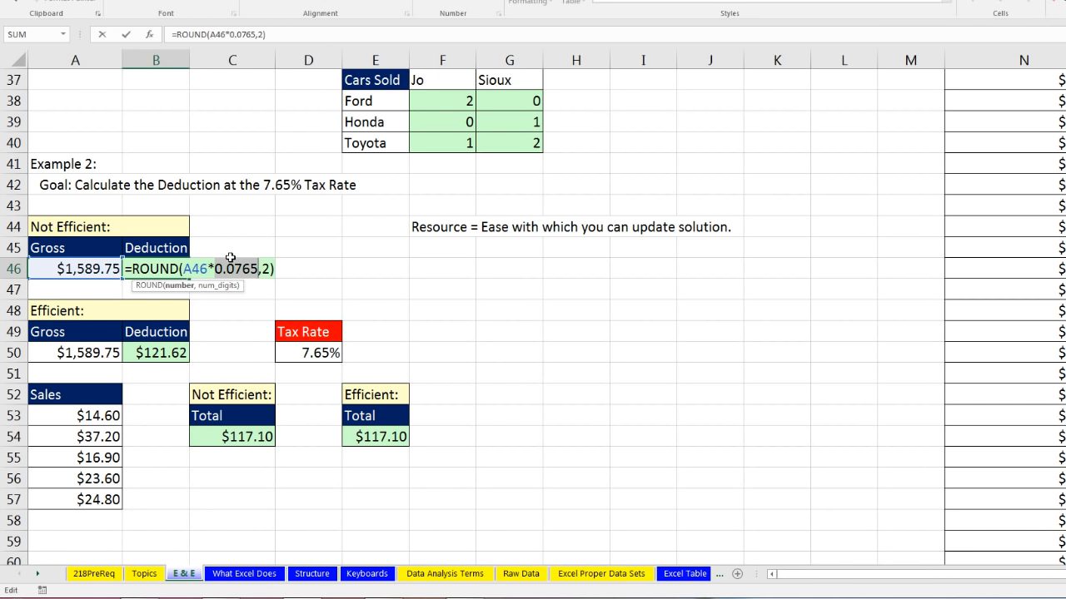
{"action": "key", "text": "Escape"}
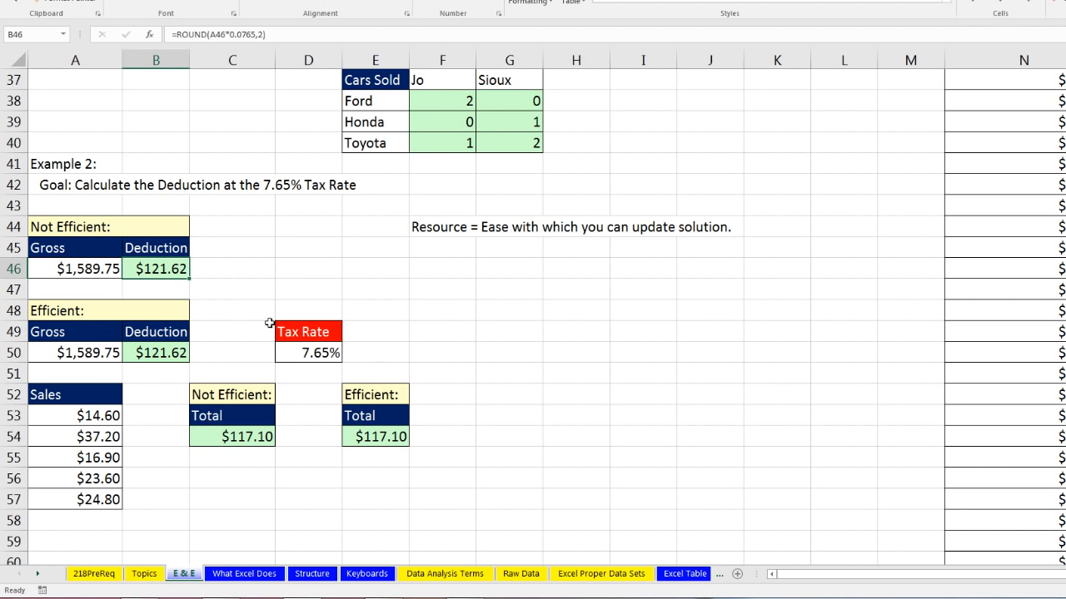
Step: Set the tax rate in D50 of the Efficient example to 8.75%
{"action": "left_click", "coordinate": [300, 356]}
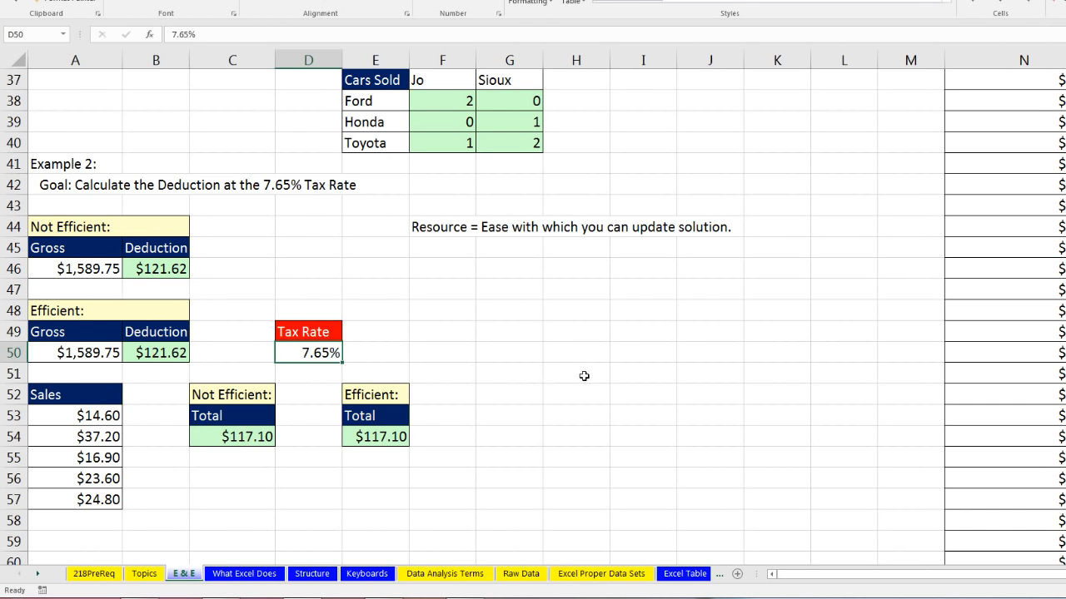
{"action": "type", "text": "8.75"}
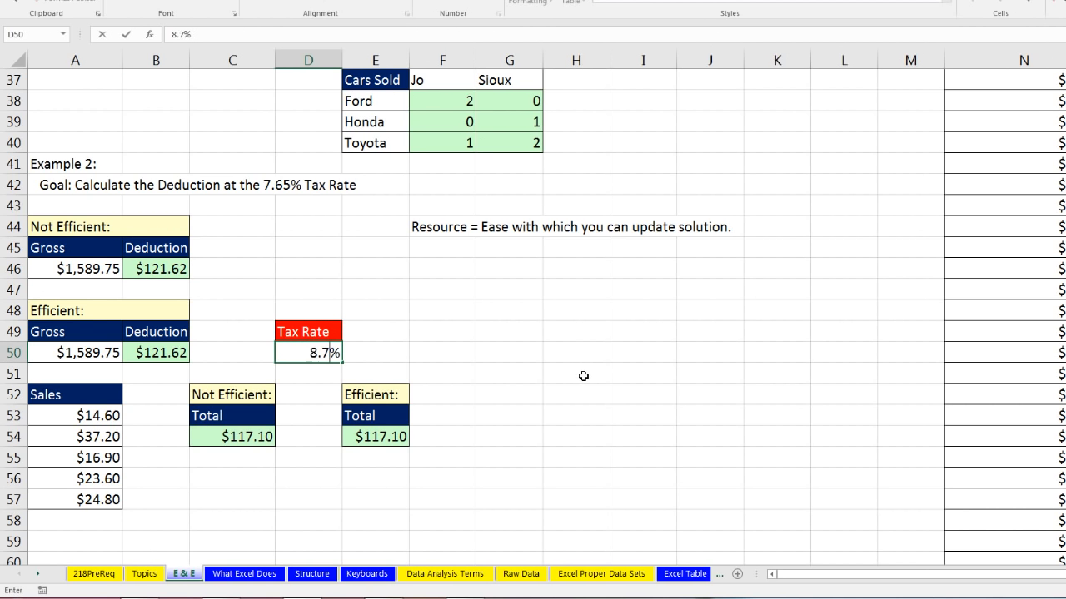
{"action": "key", "text": "ctrl+Return"}
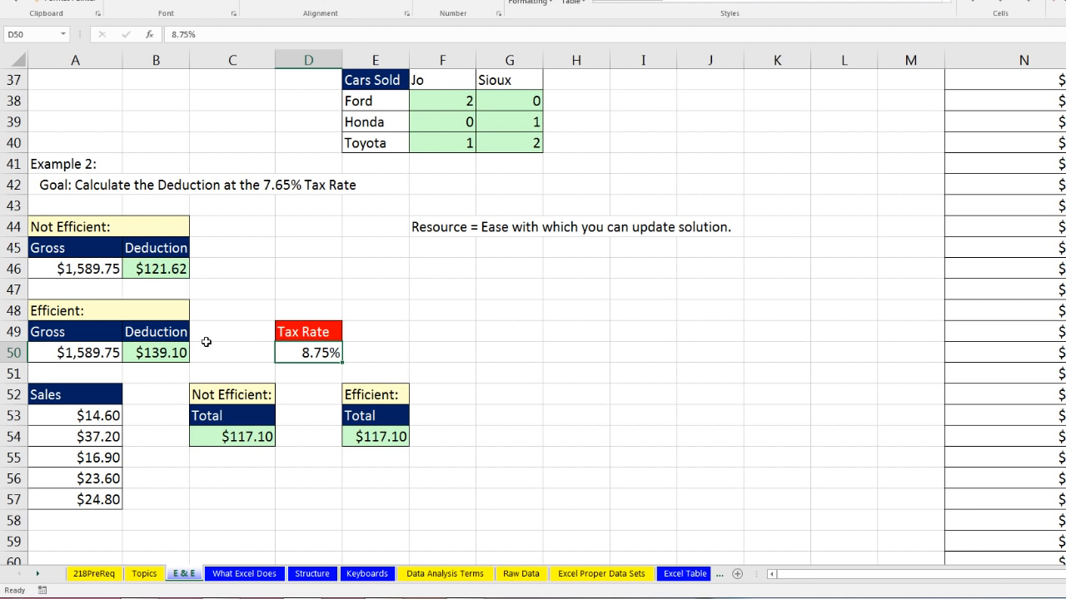
Step: Recheck the Not Efficient deduction formula in B46, and undo the last tax rate change in D50
{"action": "left_click", "coordinate": [175, 264]}
{"action": "key", "text": "F2"}
{"action": "key", "text": "Escape"}
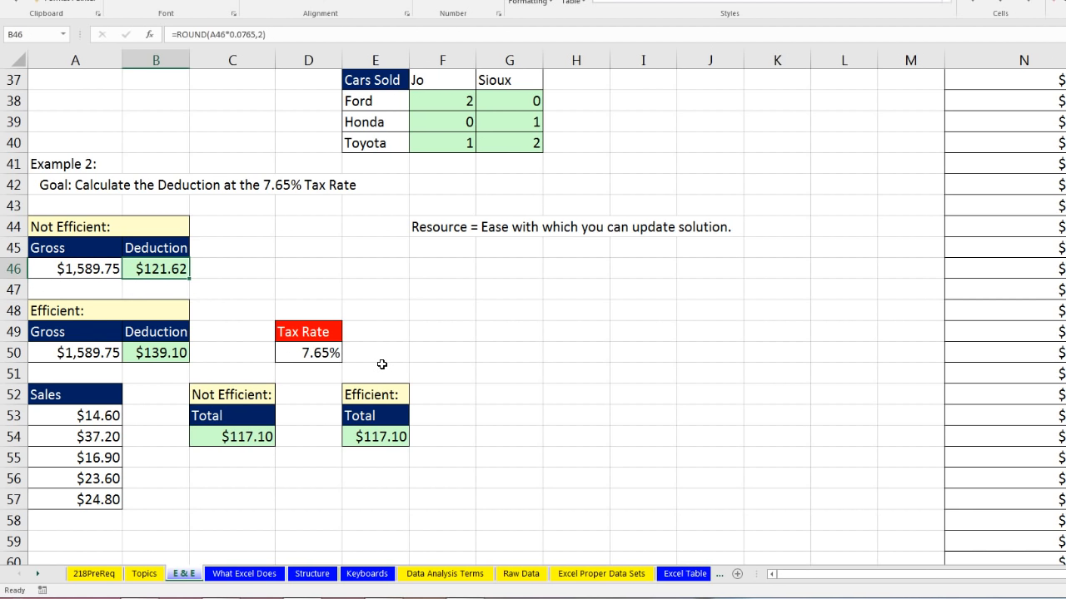
{"action": "key", "text": "ctrl+z"}
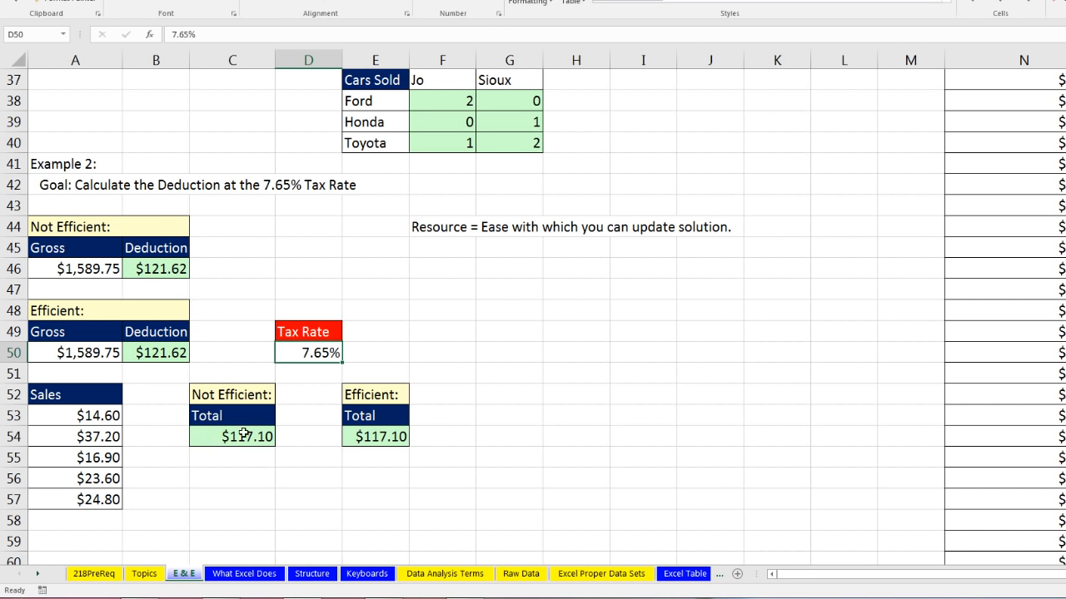
Step: Compare the Not Efficient cell-by-cell addition formula in C54 with the Efficient SUM formula in E54
{"action": "double_click", "coordinate": [201, 437]}
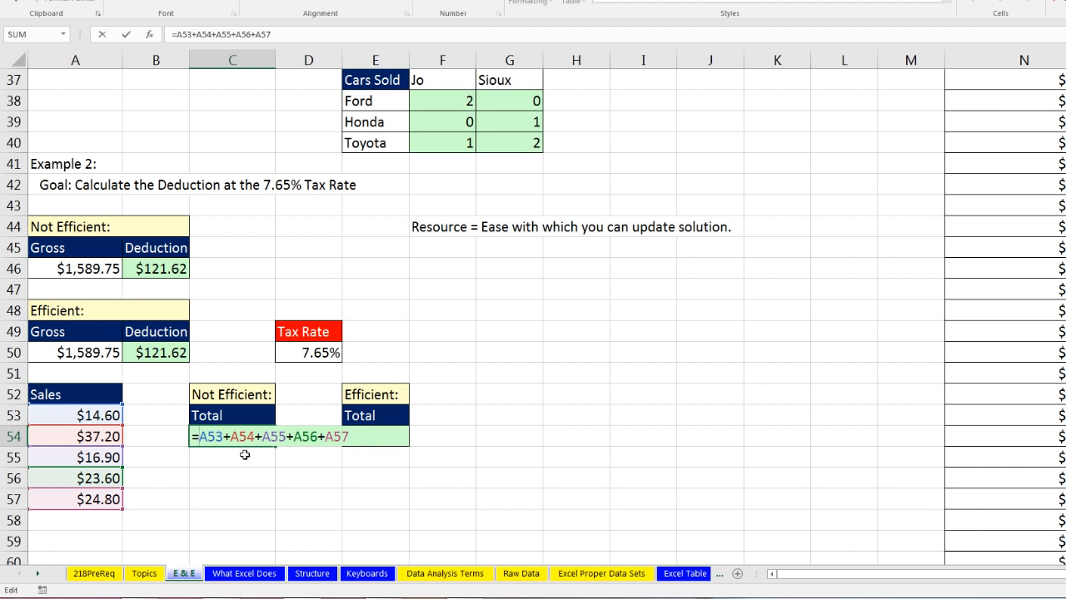
{"action": "left_click", "coordinate": [364, 437]}
{"action": "double_click", "coordinate": [372, 439]}
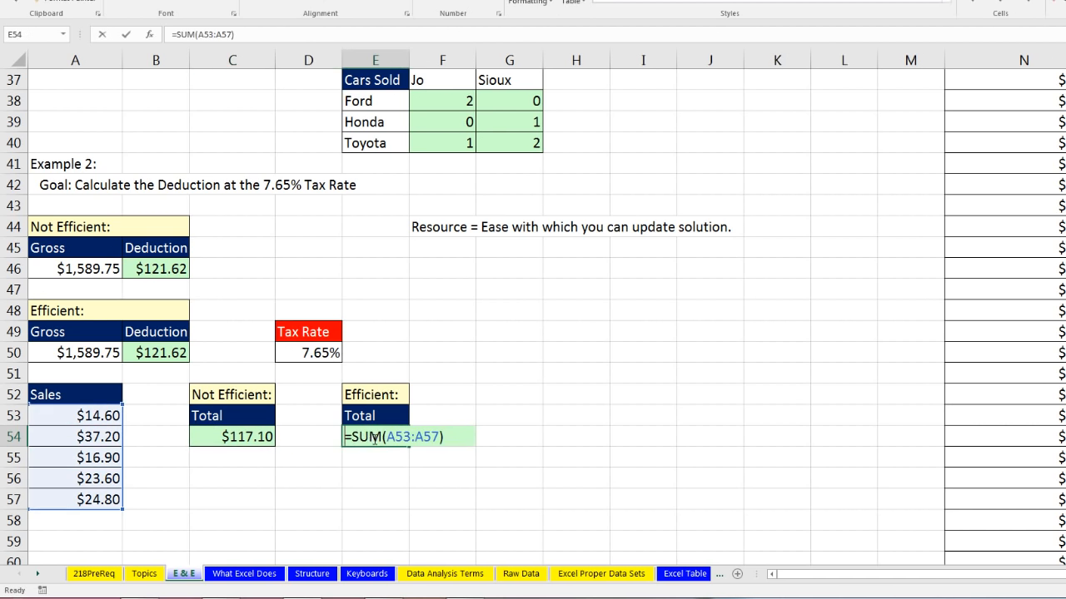
{"action": "key", "text": "Escape"}
{"action": "double_click", "coordinate": [204, 437]}
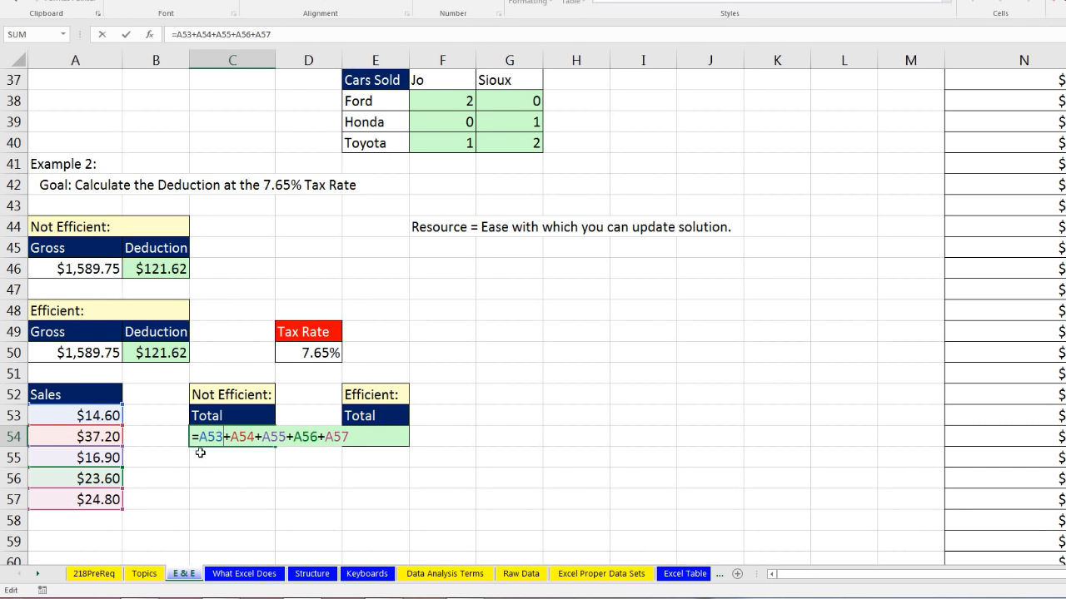
{"action": "key", "text": "Escape"}
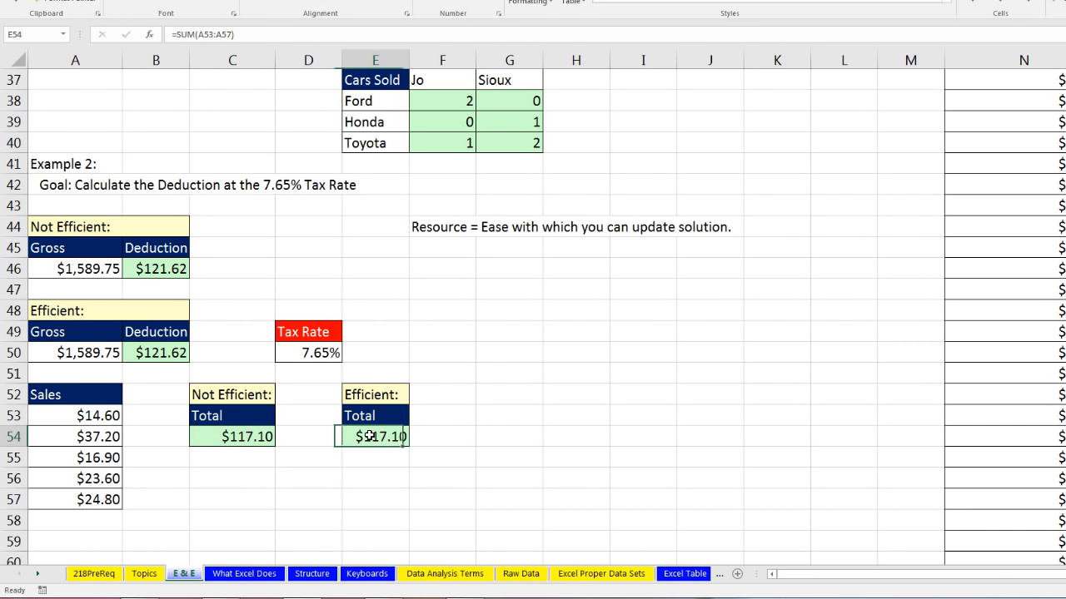
{"action": "double_click", "coordinate": [364, 437]}
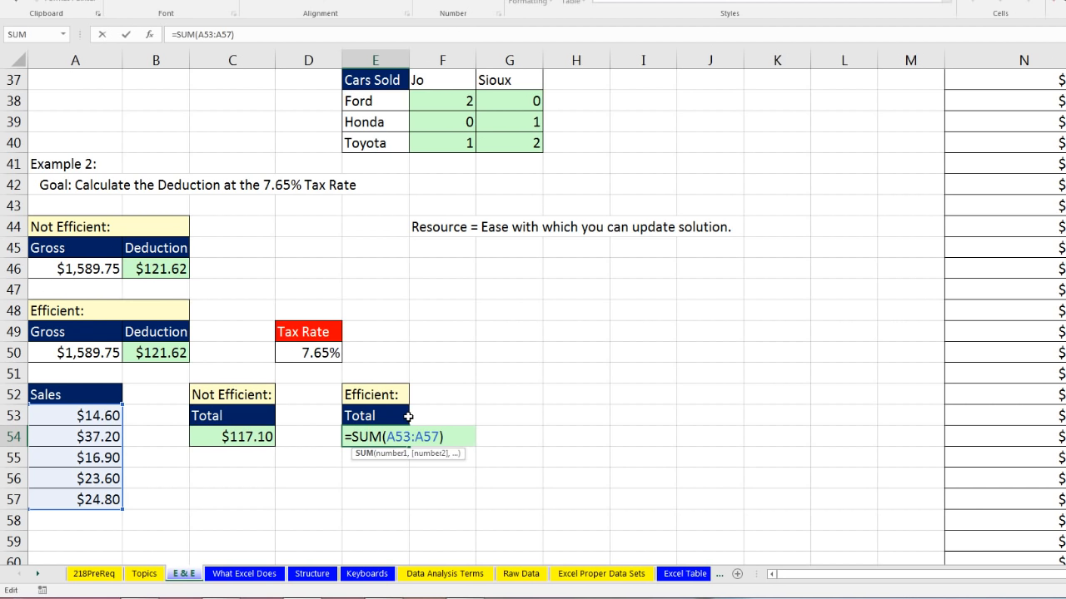
{"action": "key", "text": "Escape"}
{"action": "double_click", "coordinate": [258, 439]}
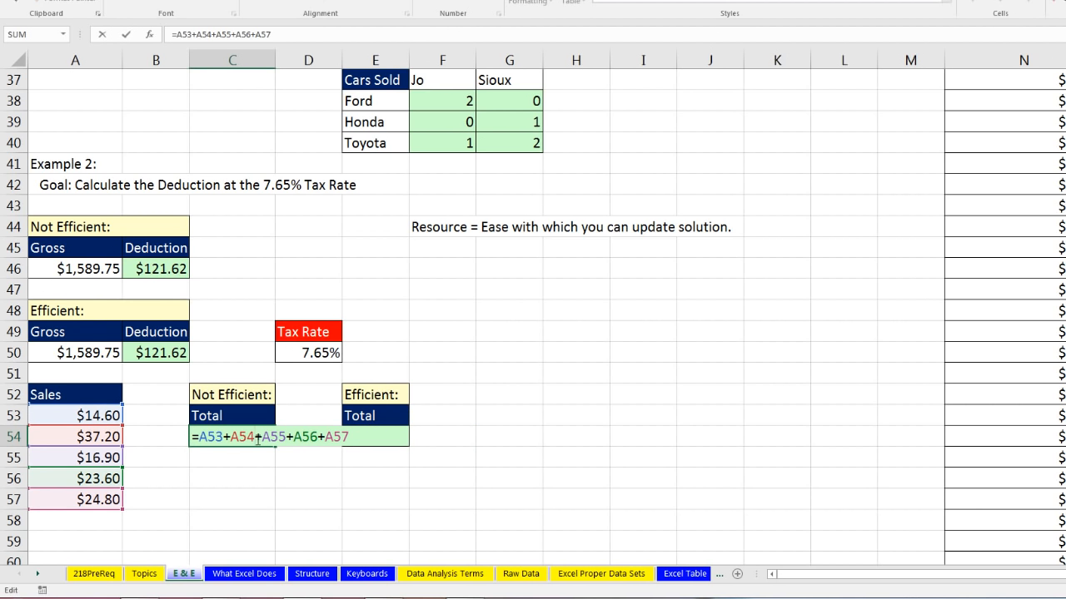
{"action": "key", "text": "Escape"}
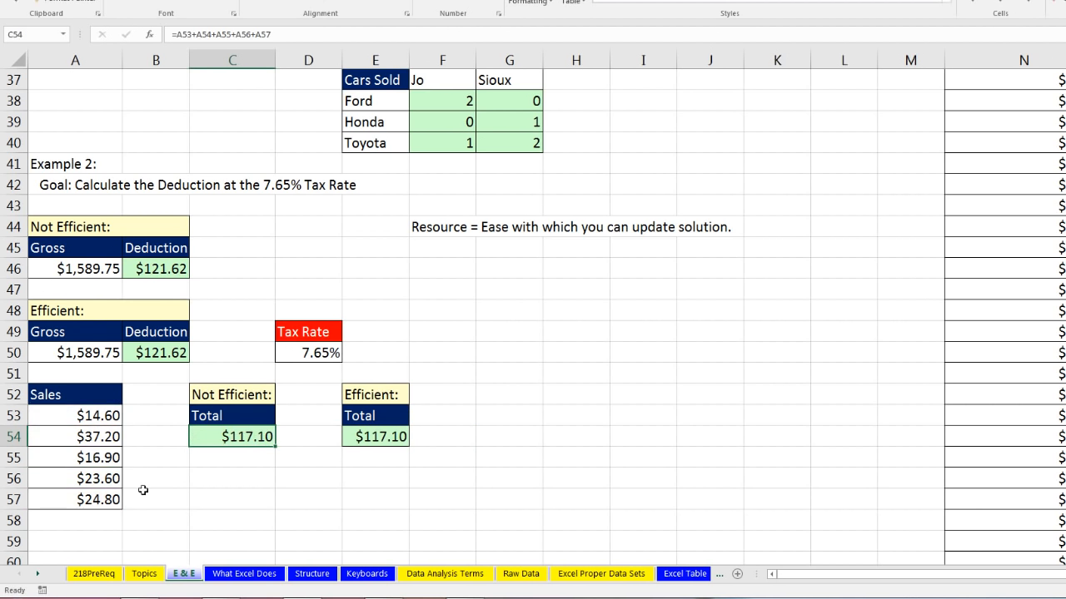
Step: Insert a new row at row 56 within the Sales list and enter 1 in A56
{"action": "left_click", "coordinate": [10, 480]}
{"action": "right_click", "coordinate": [10, 480]}
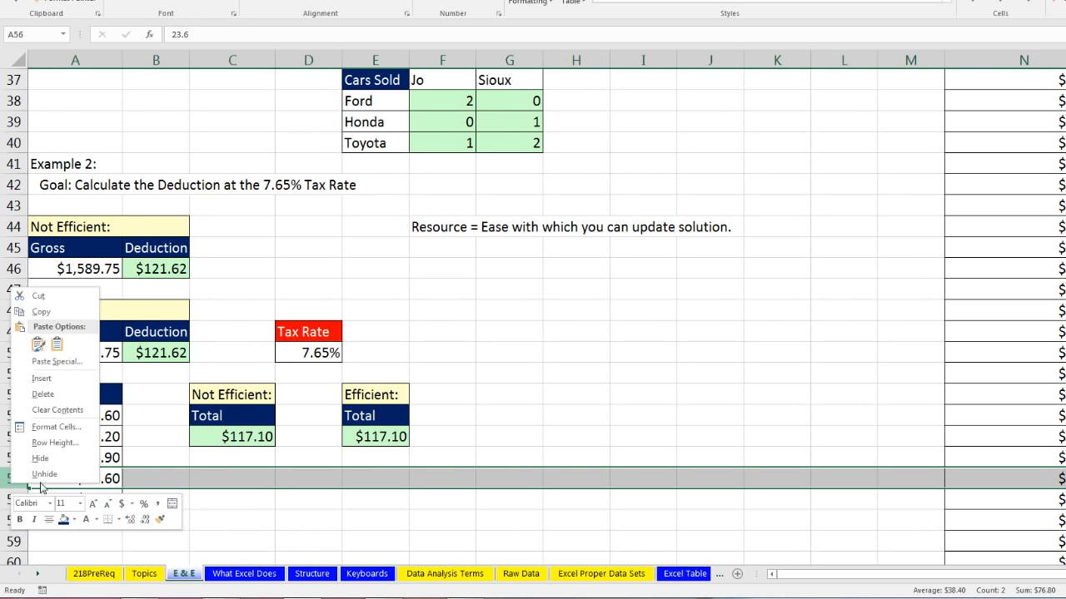
{"action": "left_click", "coordinate": [60, 383]}
{"action": "left_click", "coordinate": [80, 475]}
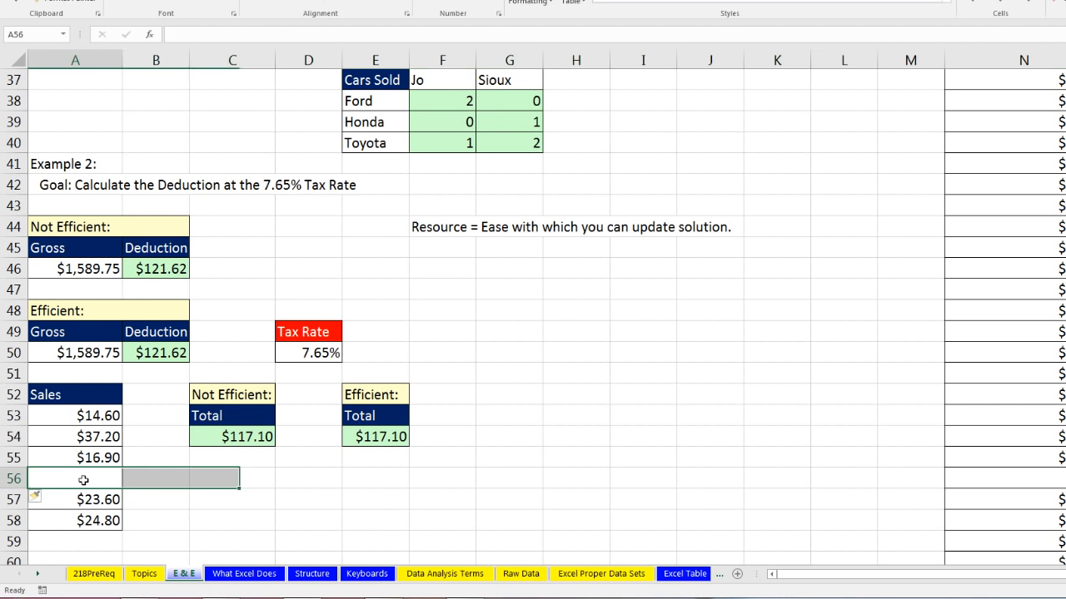
{"action": "type", "text": "1"}
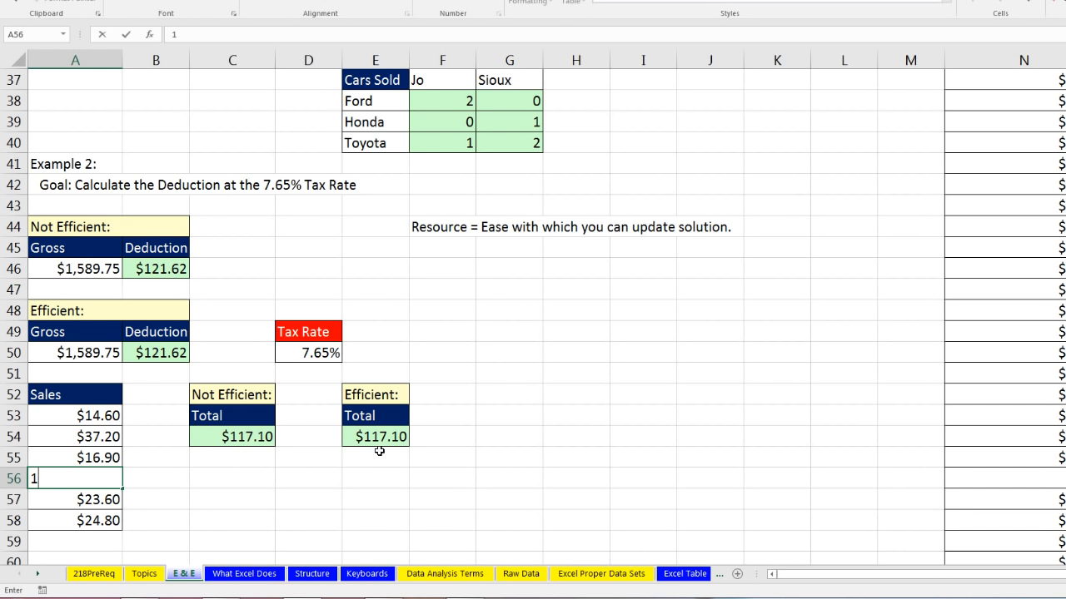
{"action": "key", "text": "Return"}
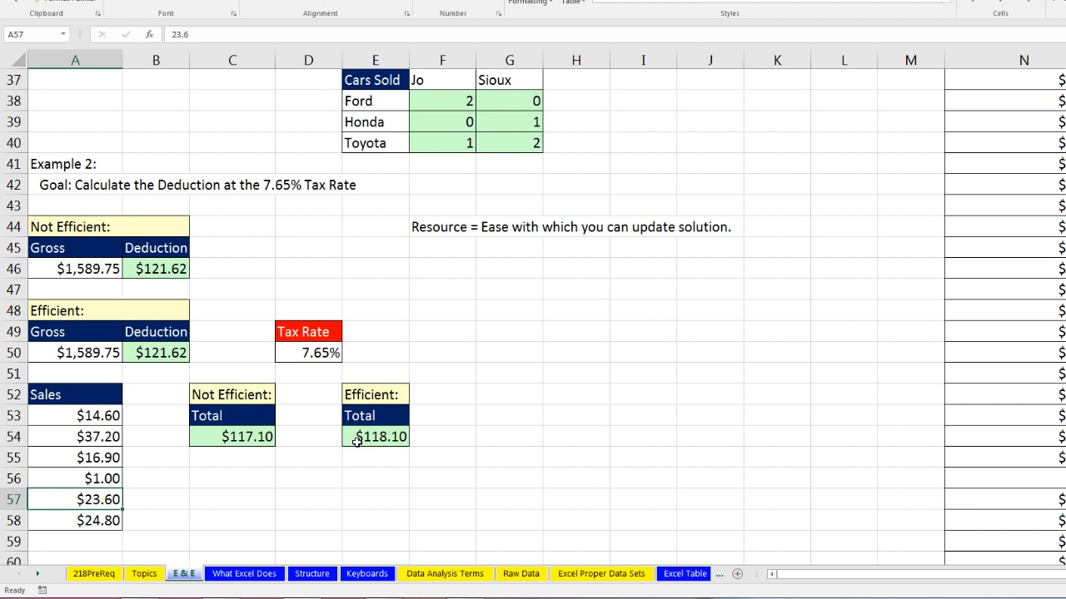
Step: Compare how the Efficient total formula in E54 and the Not Efficient one in C54 handle the inserted row
{"action": "double_click", "coordinate": [356, 439]}
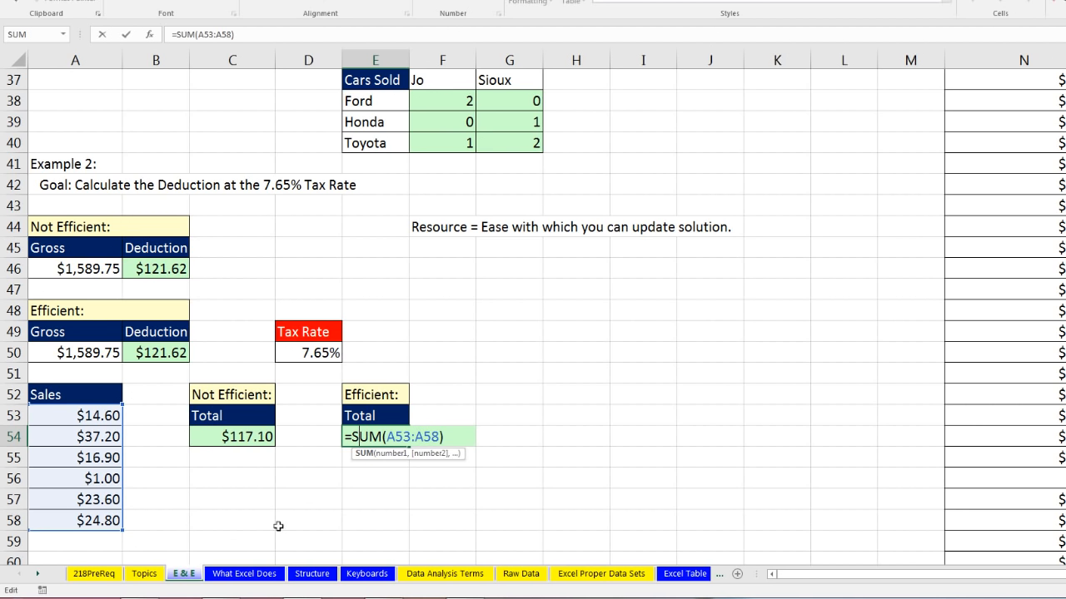
{"action": "double_click", "coordinate": [264, 433]}
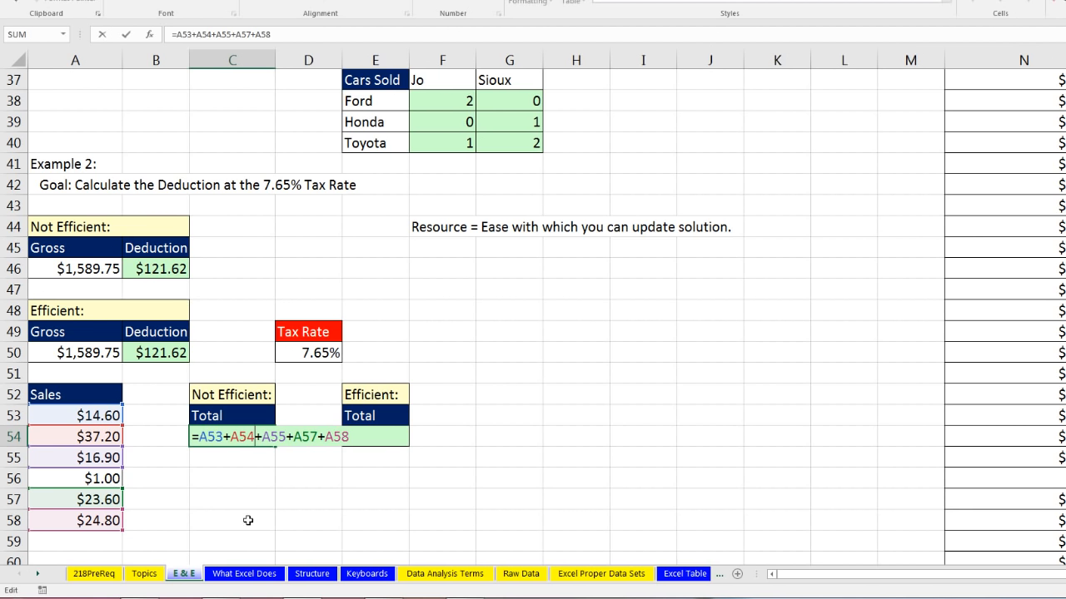
{"action": "key", "text": "ctrl+Return"}
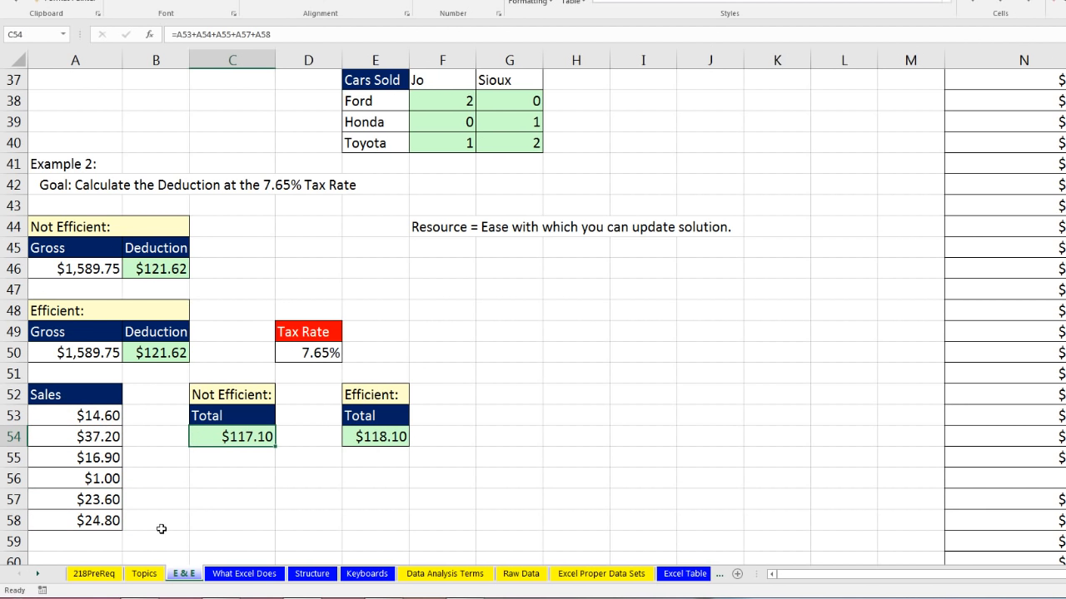
Step: Undo the A56 entry and the row insertion, and select the Efficient total in E54
{"action": "key", "text": "ctrl+z"}
{"action": "key", "text": "ctrl+z"}
{"action": "key", "text": "ctrl+z"}
{"action": "left_click", "coordinate": [384, 440]}
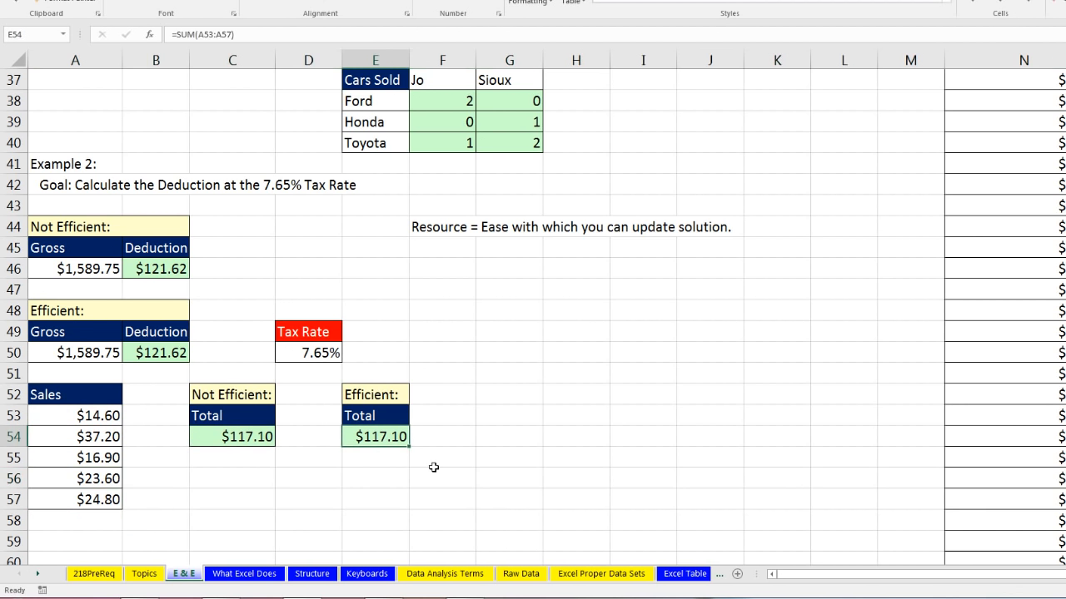
Step: In the Add column example, enter =SUM(N33:N213) in the Total cell P33, selecting the Sales values manually
{"action": "scroll", "coordinate": [434, 468], "scroll_direction": "up", "scroll_amount": 5}
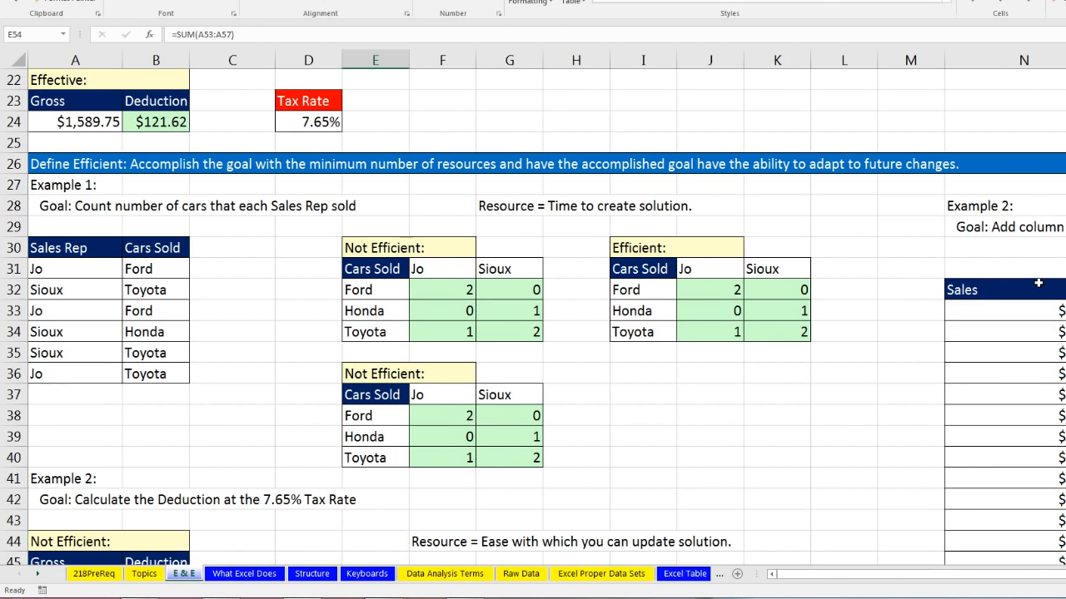
{"action": "scroll", "coordinate": [533, 316], "scroll_direction": "right", "scroll_amount": 7}
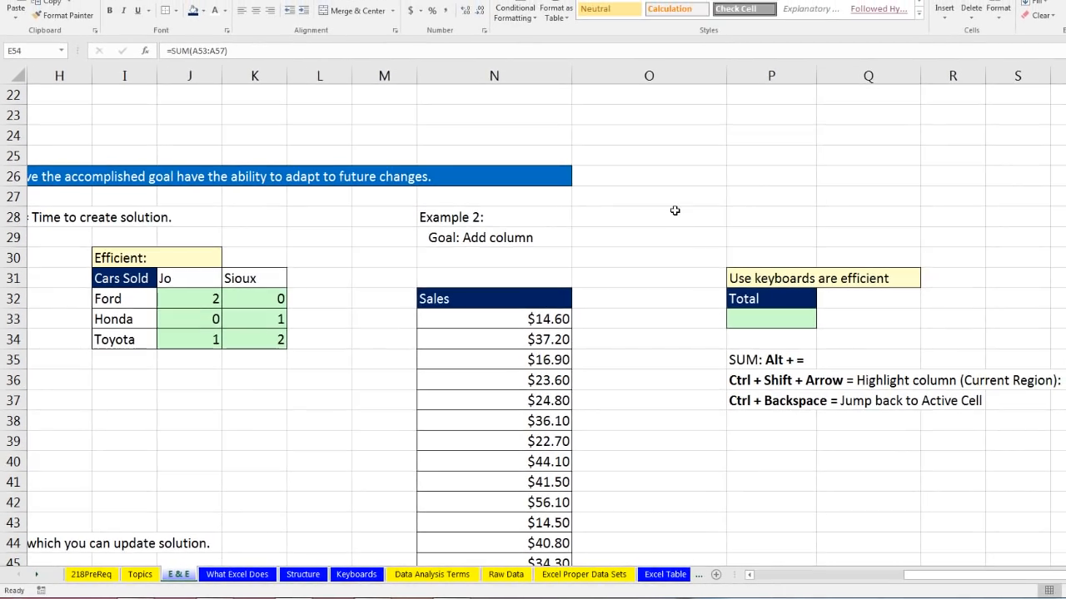
{"action": "left_click", "coordinate": [798, 320]}
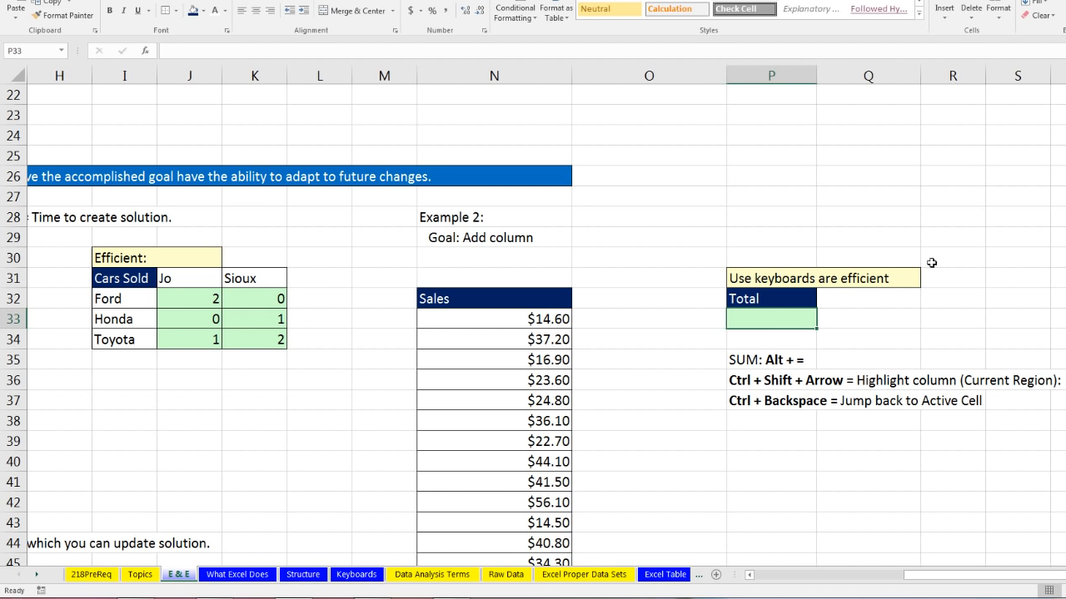
{"action": "type", "text": "=s"}
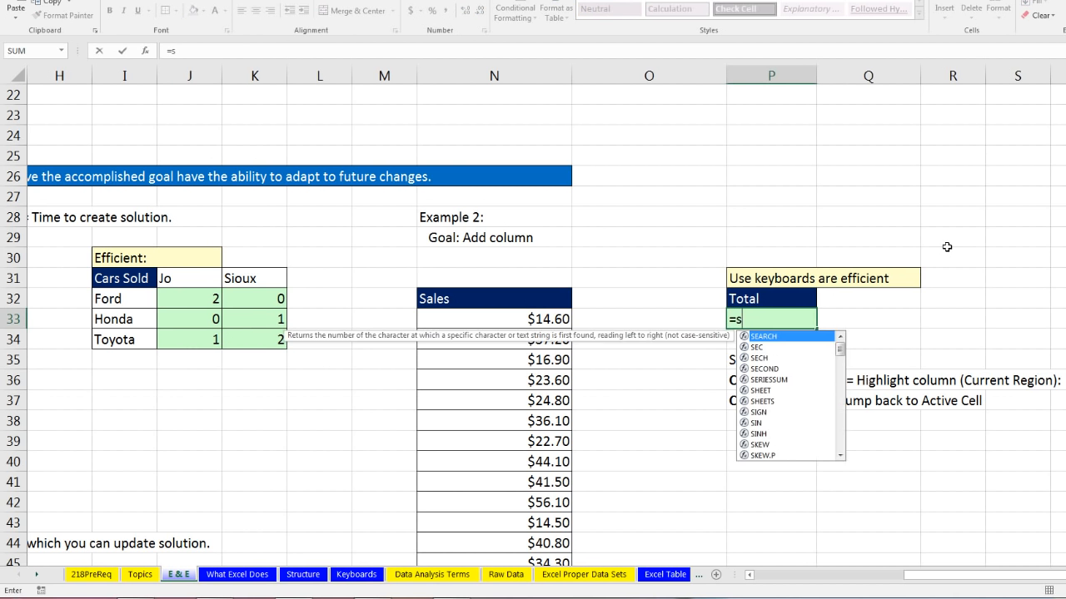
{"action": "type", "text": "um("}
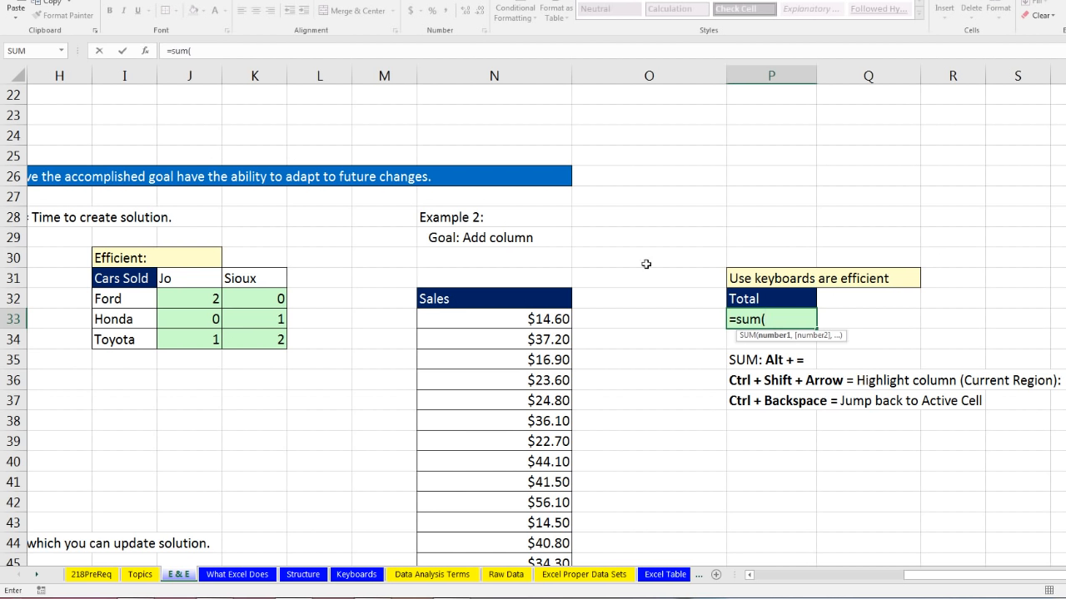
{"action": "left_click_drag", "start_coordinate": [516, 319], "coordinate": [535, 528]}
{"action": "key", "text": "ctrl+BackSpace"}
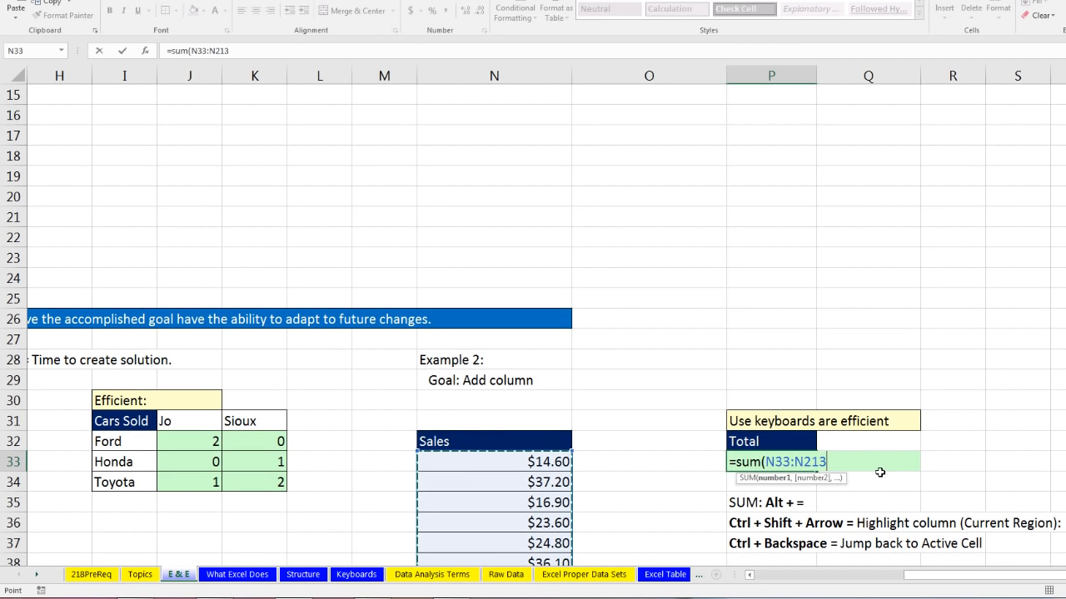
{"action": "type", "text": ")"}
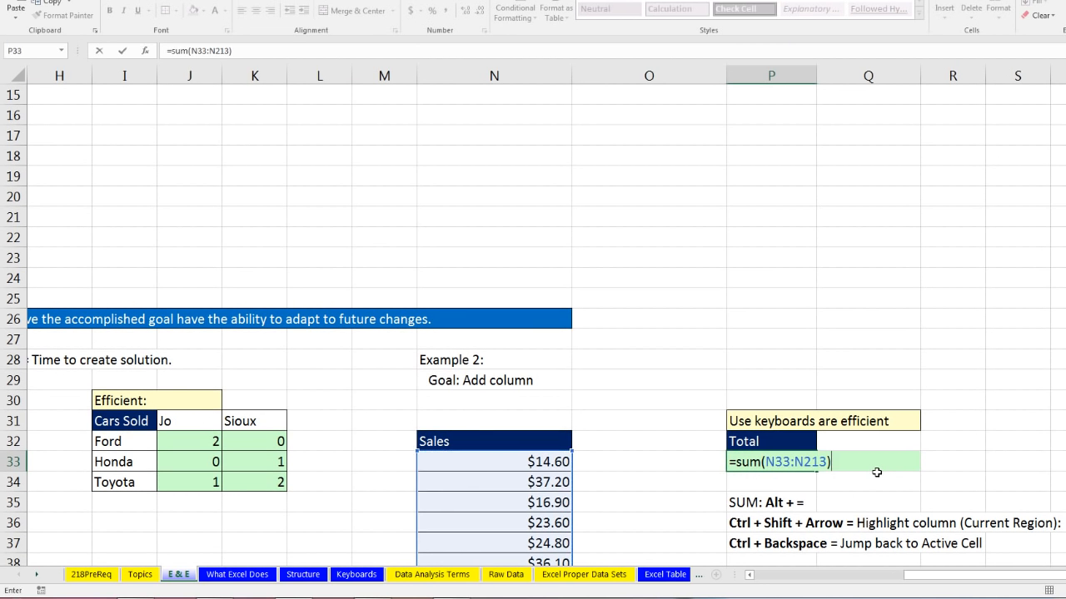
{"action": "key", "text": "Return"}
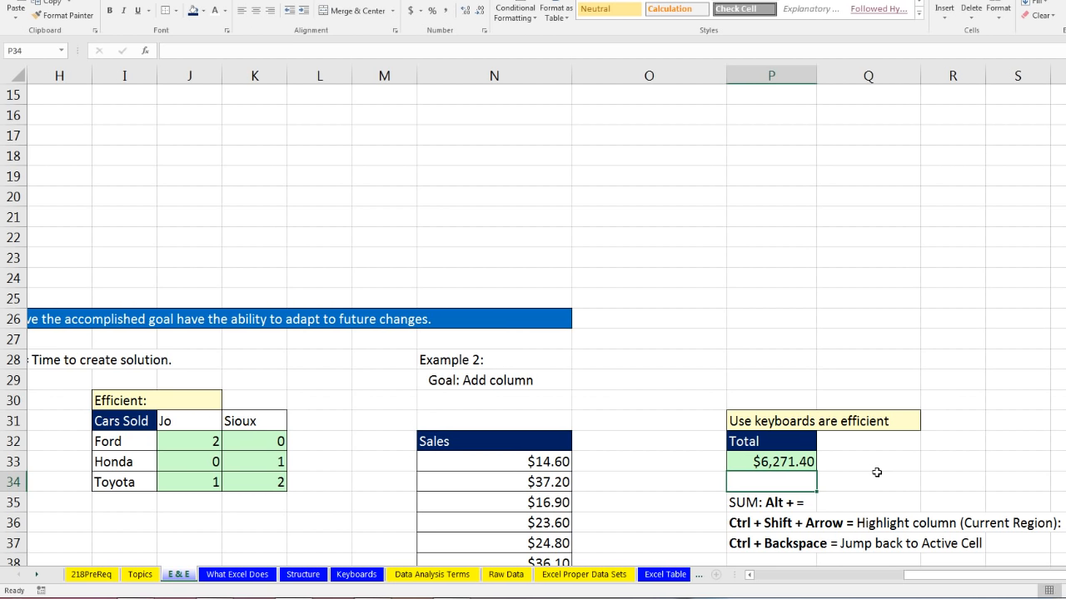
Step: Clear the Total in P33 and rebuild it with AutoSum over the whole Sales column, N33:N213
{"action": "left_click", "coordinate": [795, 463]}
{"action": "scroll", "coordinate": [794, 464], "scroll_direction": "down", "scroll_amount": 2}
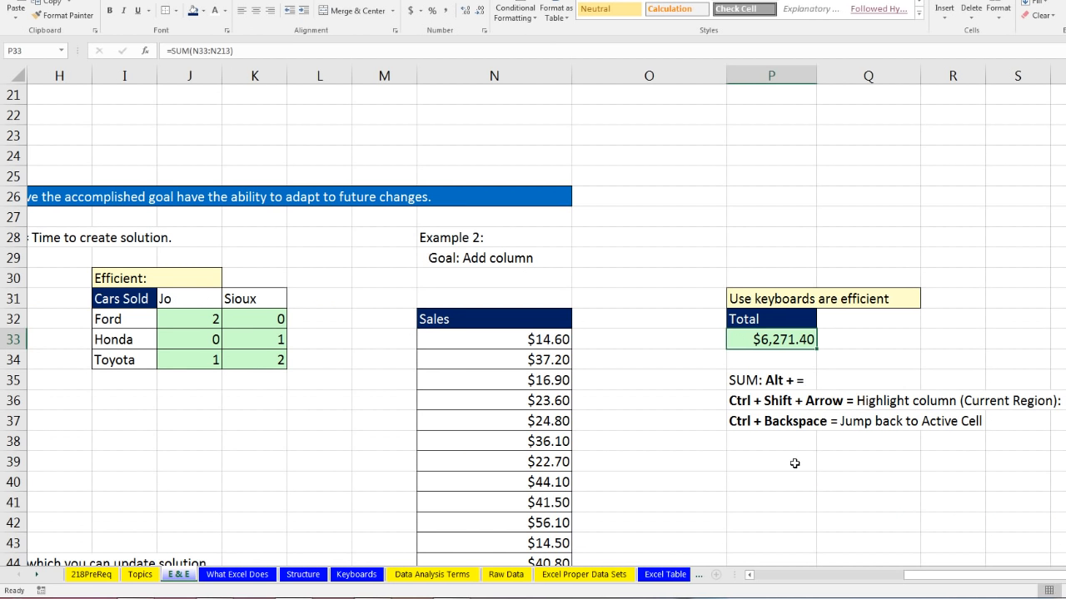
{"action": "key", "text": "Delete"}
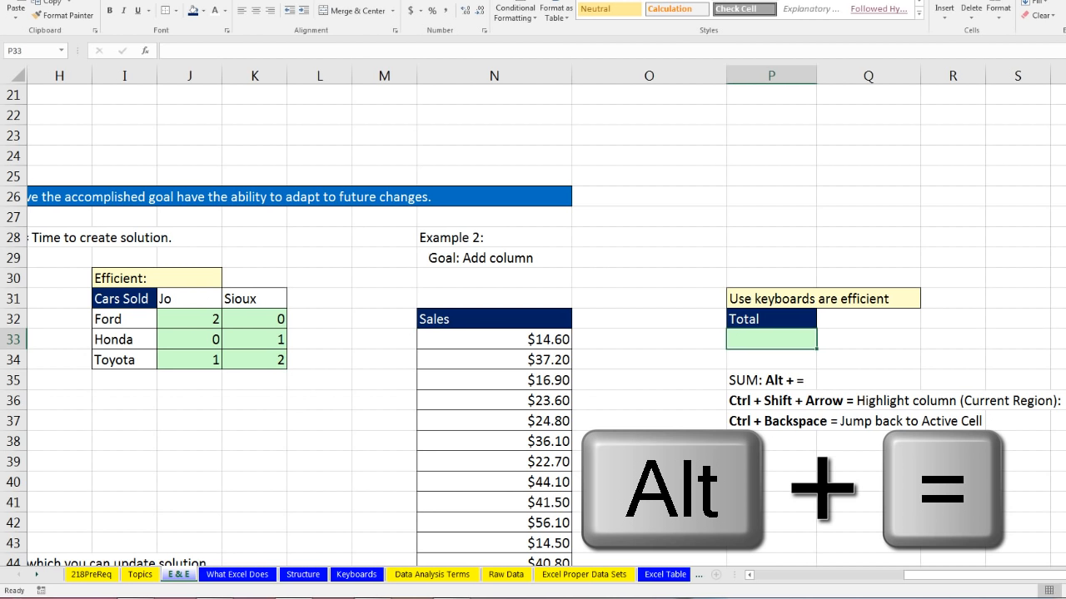
{"action": "key", "text": "alt+equal"}
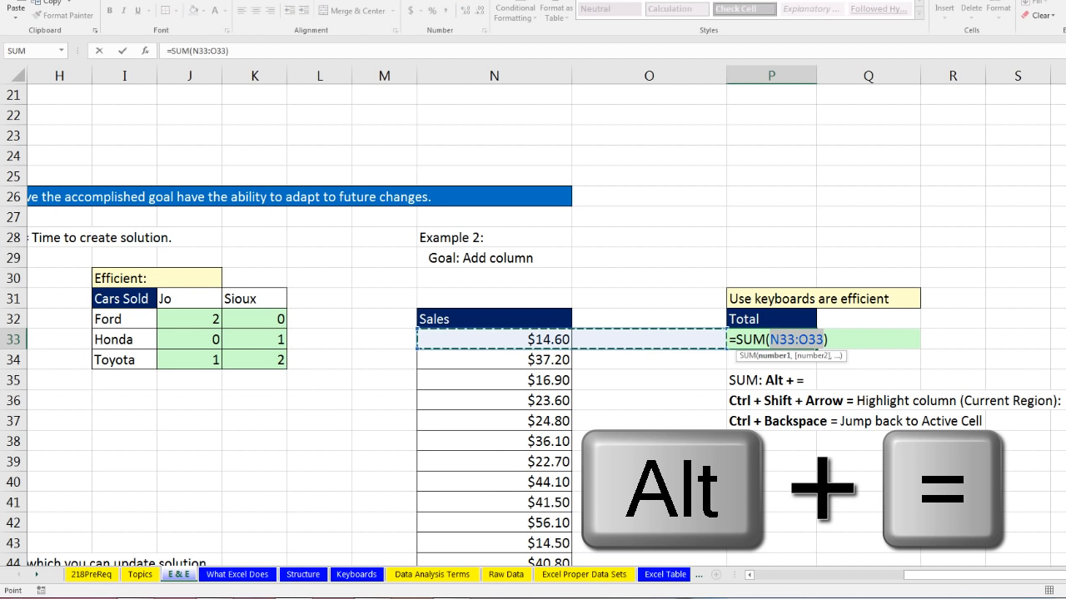
{"action": "left_click", "coordinate": [542, 340]}
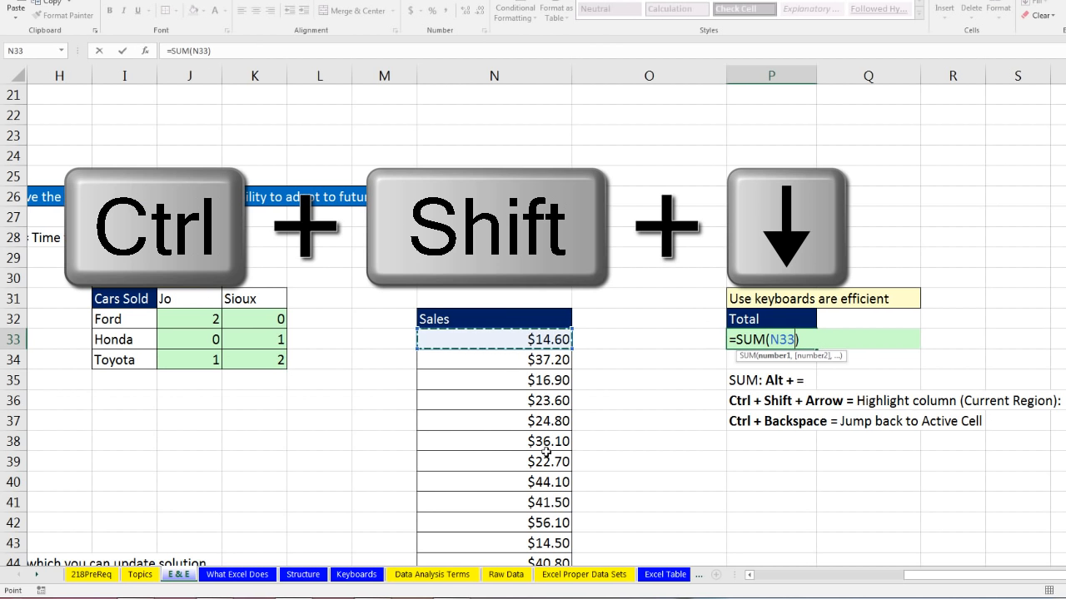
{"action": "key", "text": "ctrl+shift+Down"}
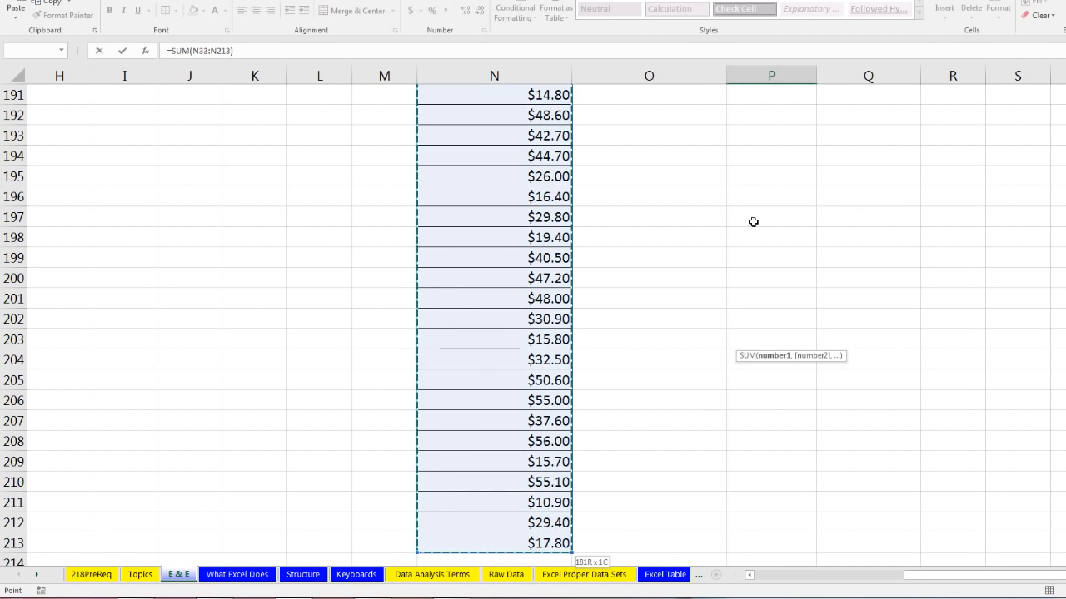
{"action": "key", "text": "ctrl+BackSpace"}
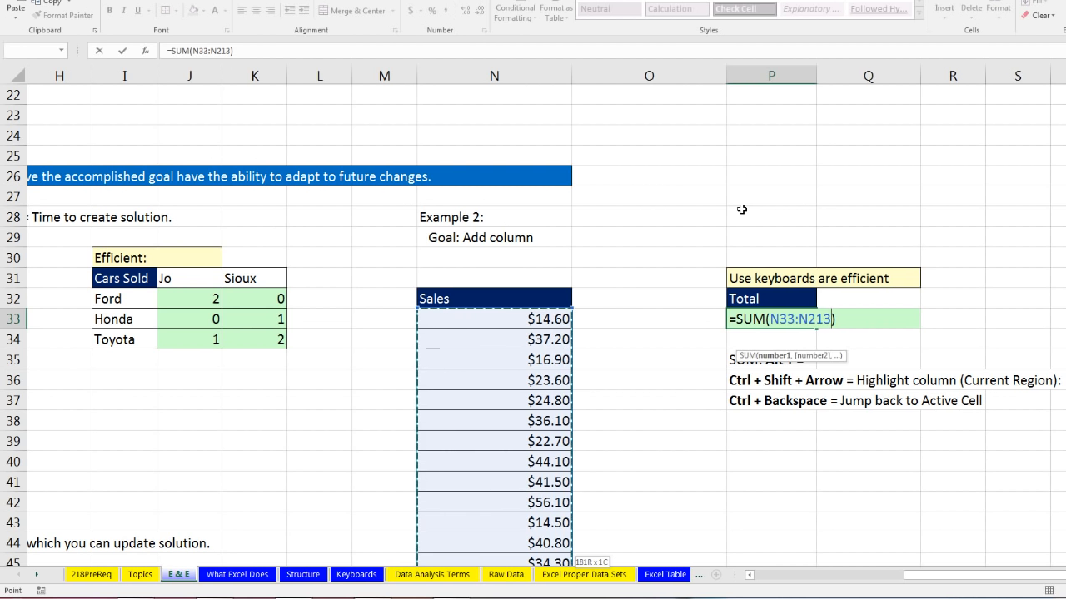
{"action": "key", "text": "Return"}
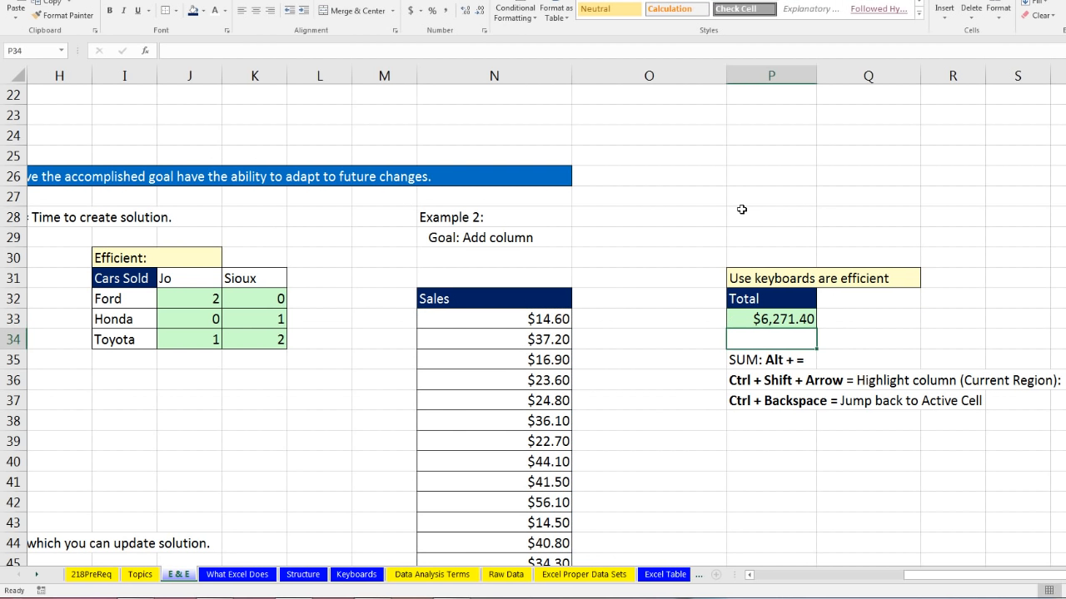
Step: Switch to the What Excel Does sheet and inspect the numeric Deduction formula in B9
{"action": "left_click_drag", "start_coordinate": [916, 575], "coordinate": [699, 583]}
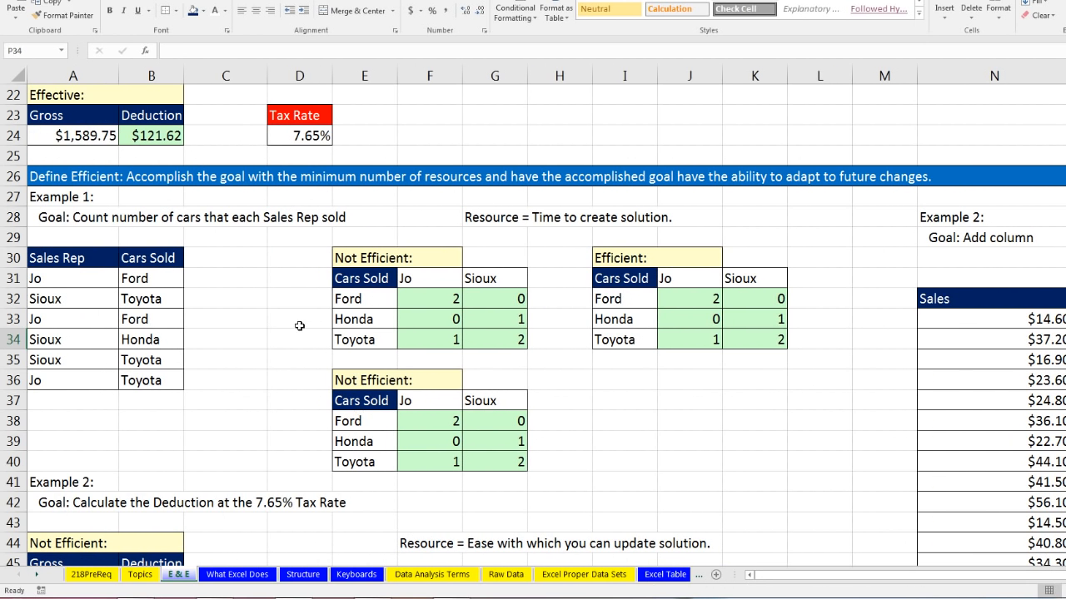
{"action": "scroll", "coordinate": [192, 310], "scroll_direction": "up", "scroll_amount": 7}
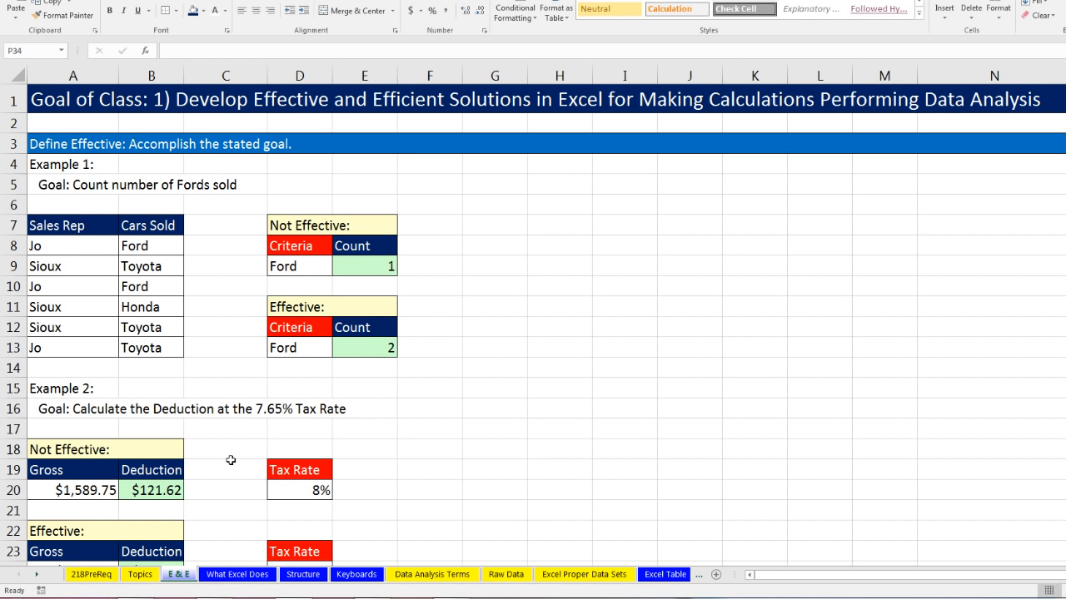
{"action": "left_click", "coordinate": [242, 574]}
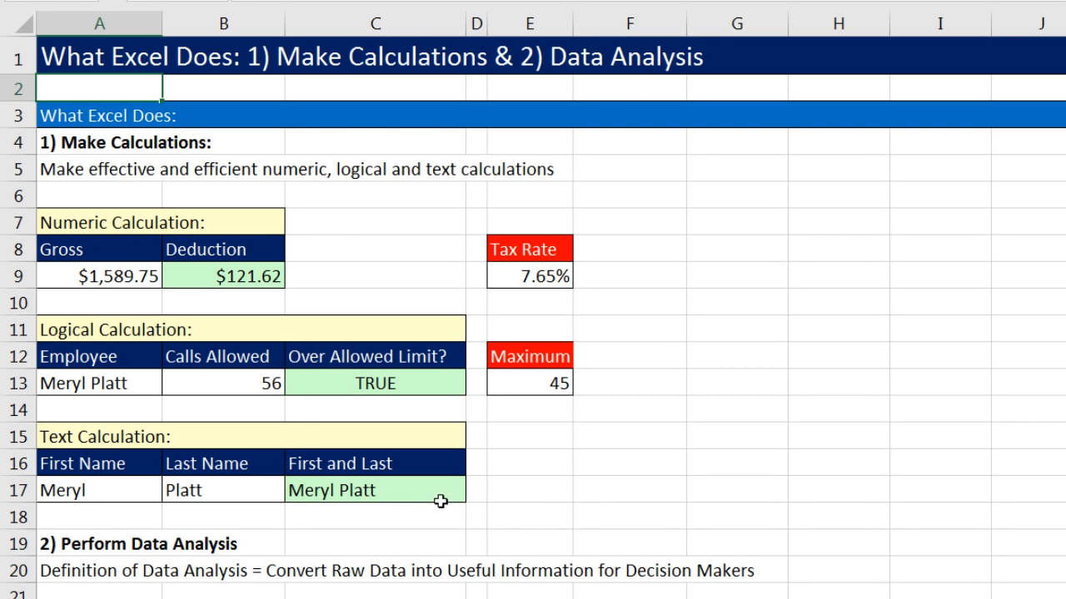
{"action": "left_click", "coordinate": [236, 282]}
{"action": "key", "text": "F2"}
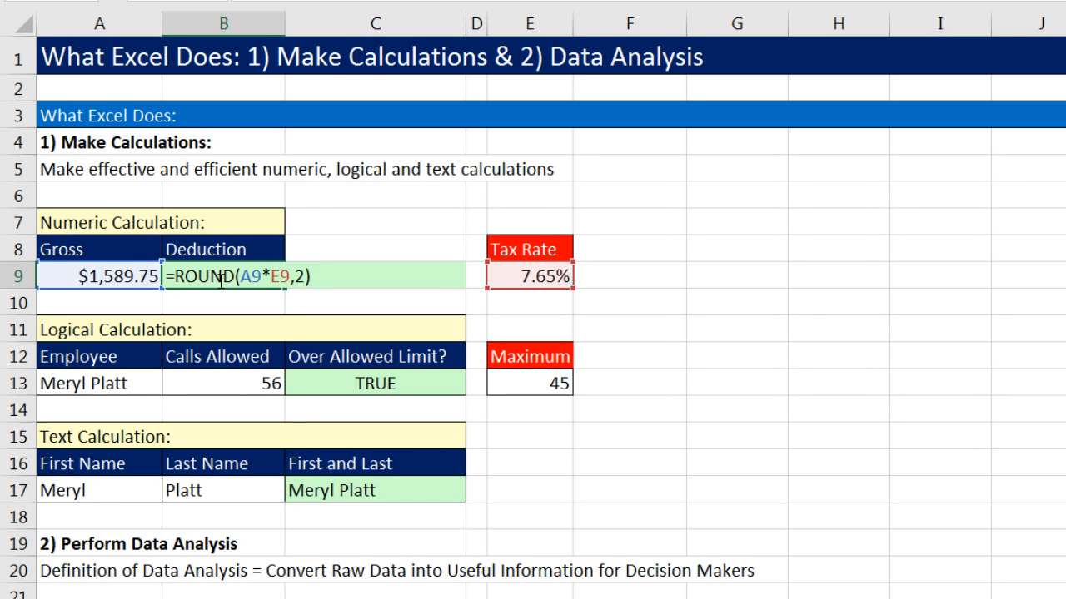
{"action": "key", "text": "ctrl+Return"}
Step: Inspect the logical Over Allowed Limit? formula in C13
{"action": "left_click", "coordinate": [360, 383]}
{"action": "key", "text": "F3"}
{"action": "key", "text": "Escape"}
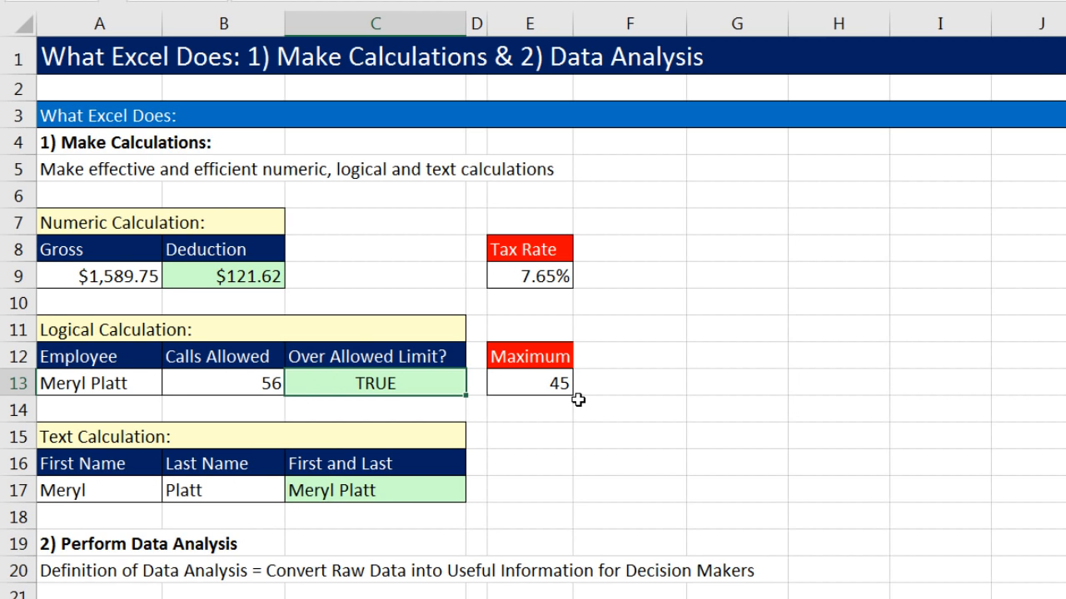
{"action": "key", "text": "F2"}
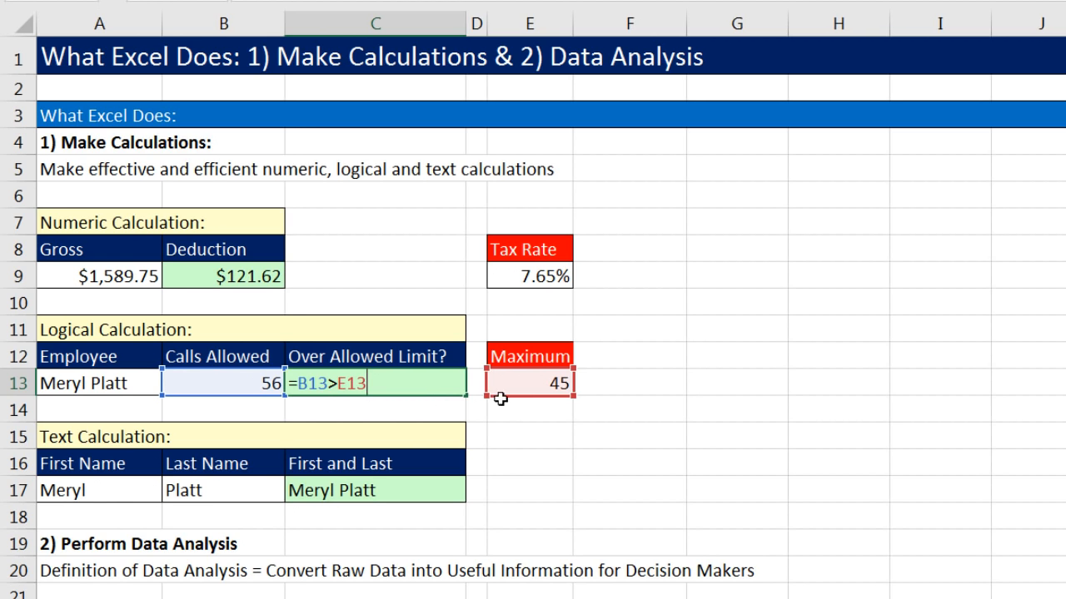
{"action": "key", "text": "Return"}
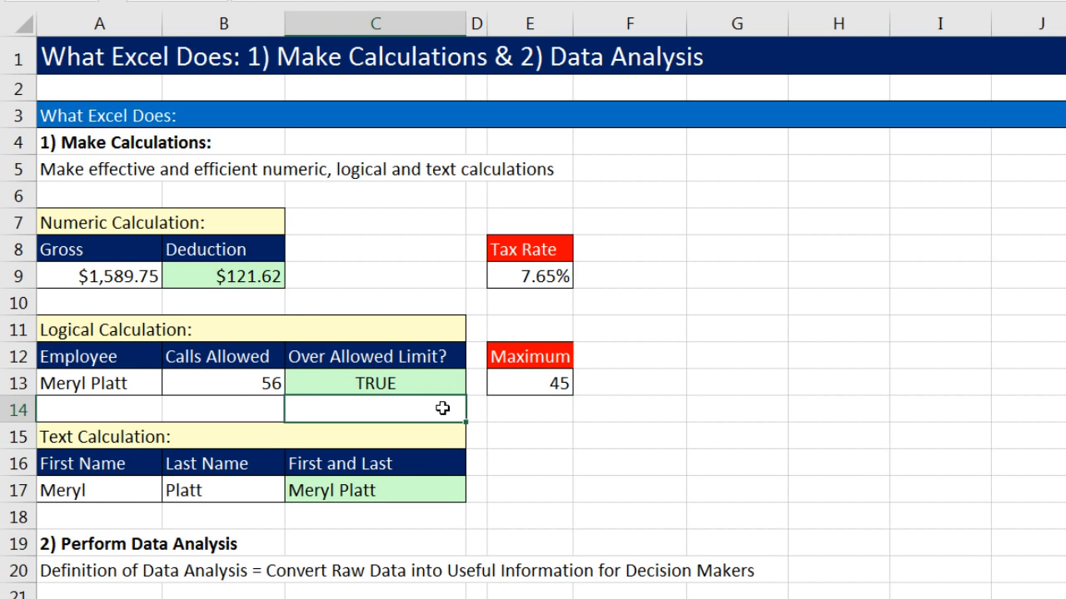
Step: Set Calls Allowed in B13 to 12 to test the logical formula, and undo the change
{"action": "left_click", "coordinate": [236, 384]}
{"action": "type", "text": "12"}
{"action": "key", "text": "ctrl+Return"}
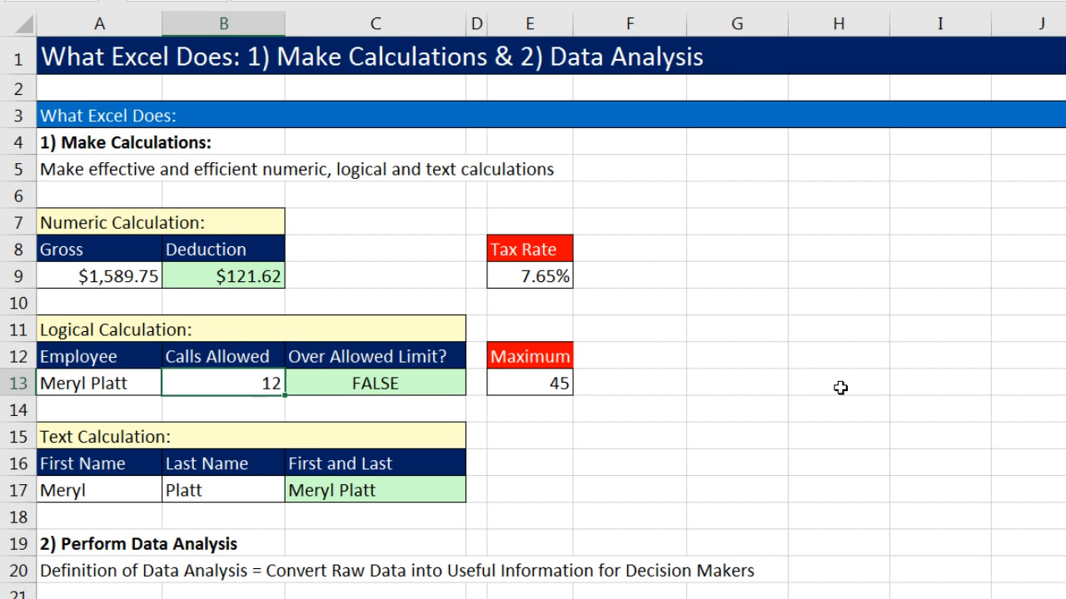
{"action": "key", "text": "ctrl+z"}
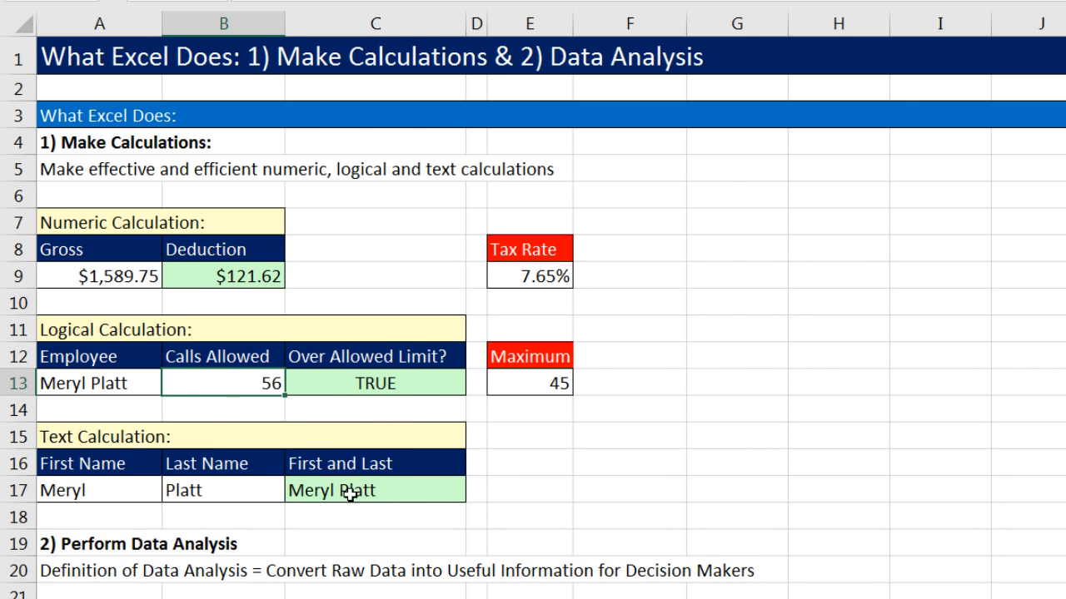
Step: Inspect the text-joining formula in C17 and bring the Perform Data Analysis section into view
{"action": "left_click", "coordinate": [361, 493]}
{"action": "key", "text": "F2"}
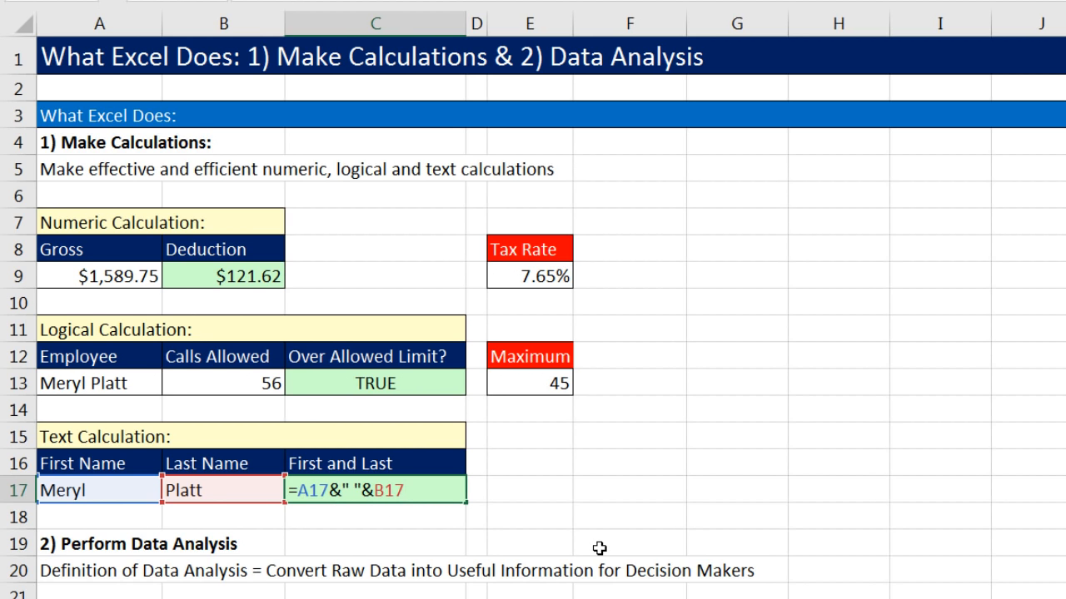
{"action": "key", "text": "ctrl+Return"}
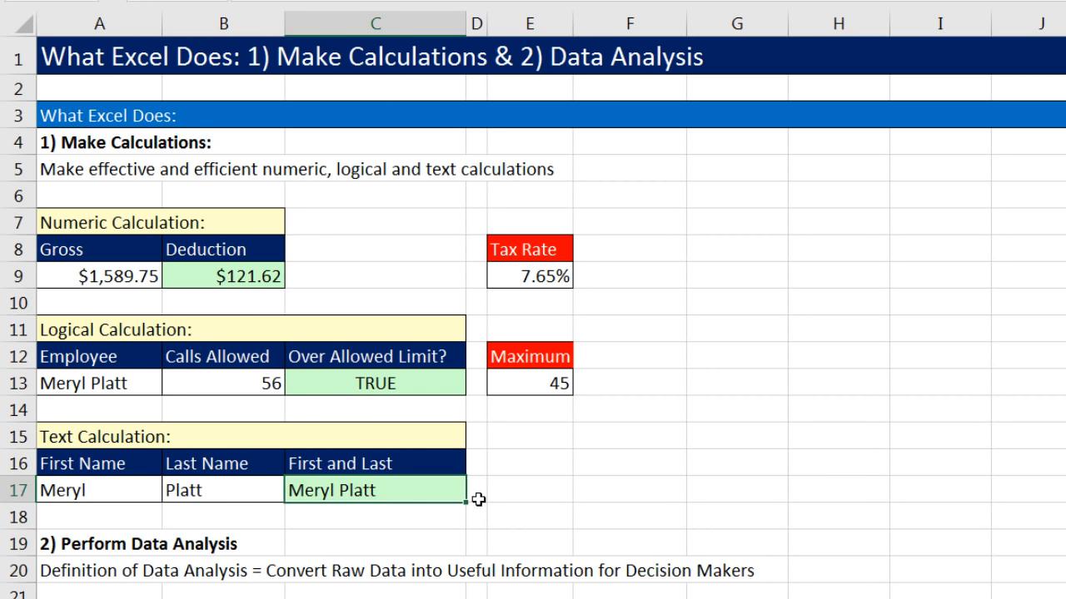
{"action": "scroll", "coordinate": [479, 500], "scroll_direction": "down", "scroll_amount": 4}
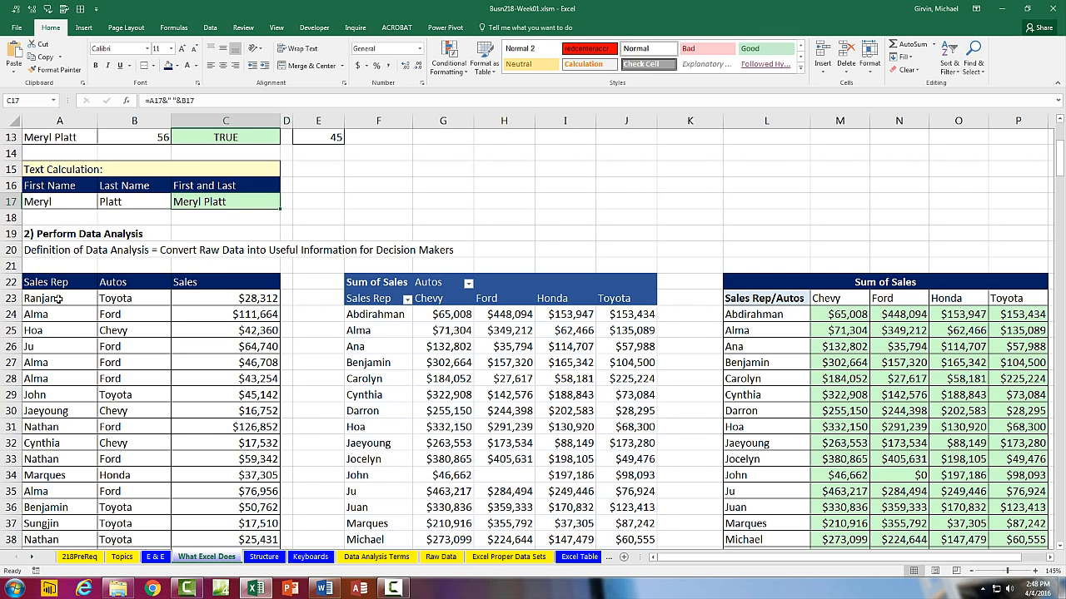
Step: Inspect the raw sales data with its header row, the PivotTable summary, and the SUMIFS formula in M24 of the formula-based report
{"action": "left_click_drag", "start_coordinate": [40, 288], "coordinate": [226, 458]}
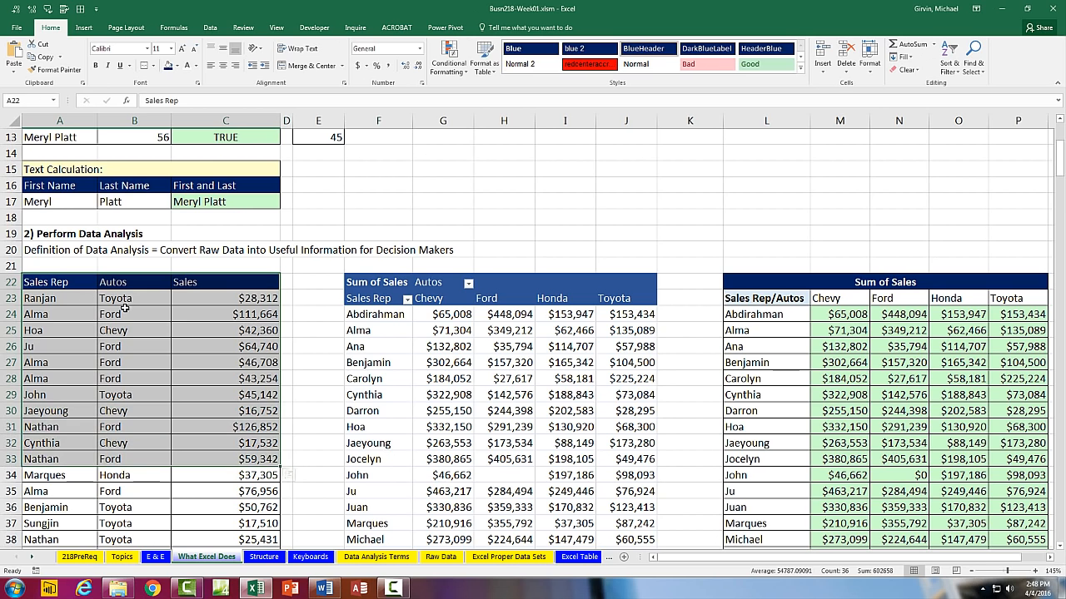
{"action": "left_click_drag", "start_coordinate": [76, 282], "coordinate": [191, 287]}
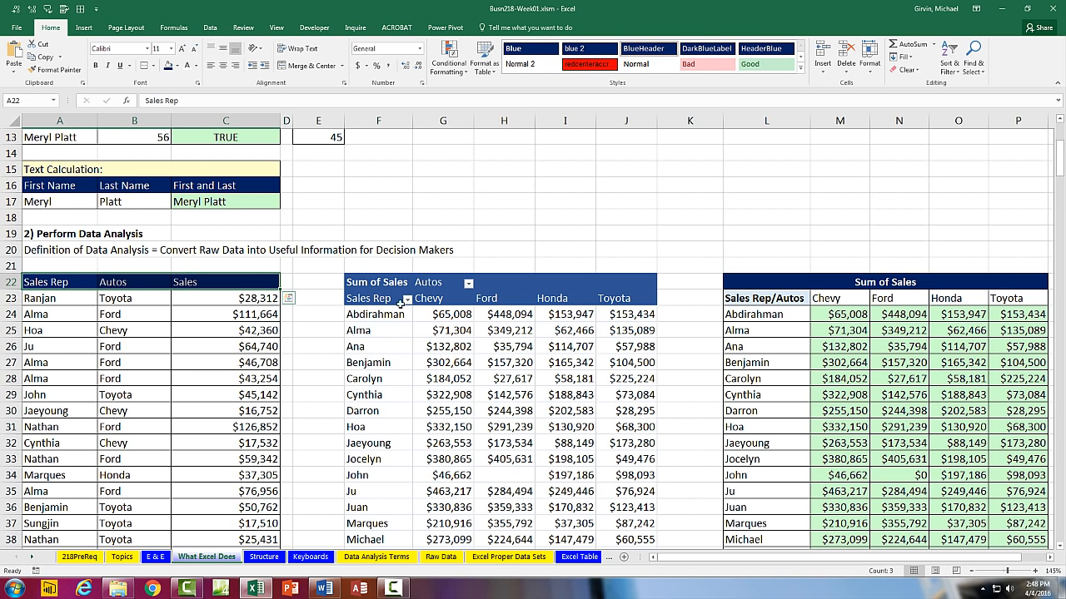
{"action": "left_click", "coordinate": [447, 315]}
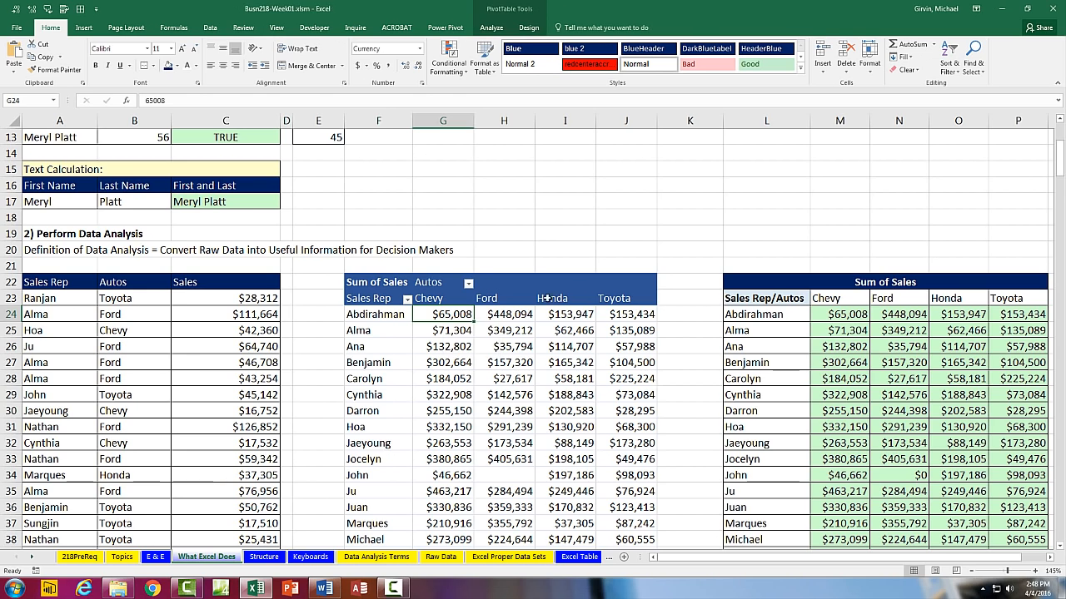
{"action": "left_click", "coordinate": [857, 314]}
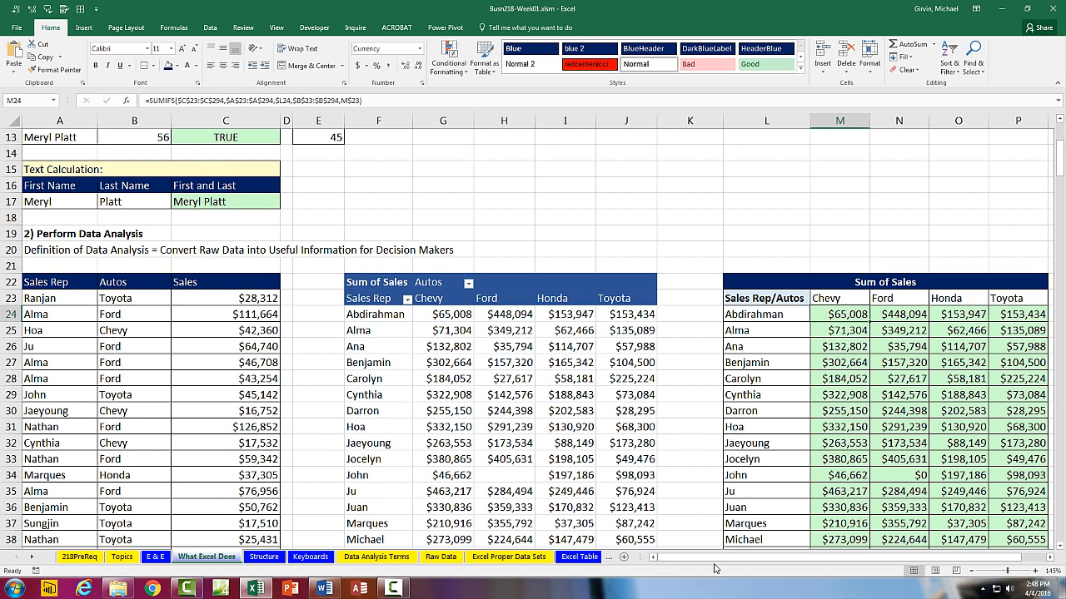
{"action": "left_click", "coordinate": [515, 411]}
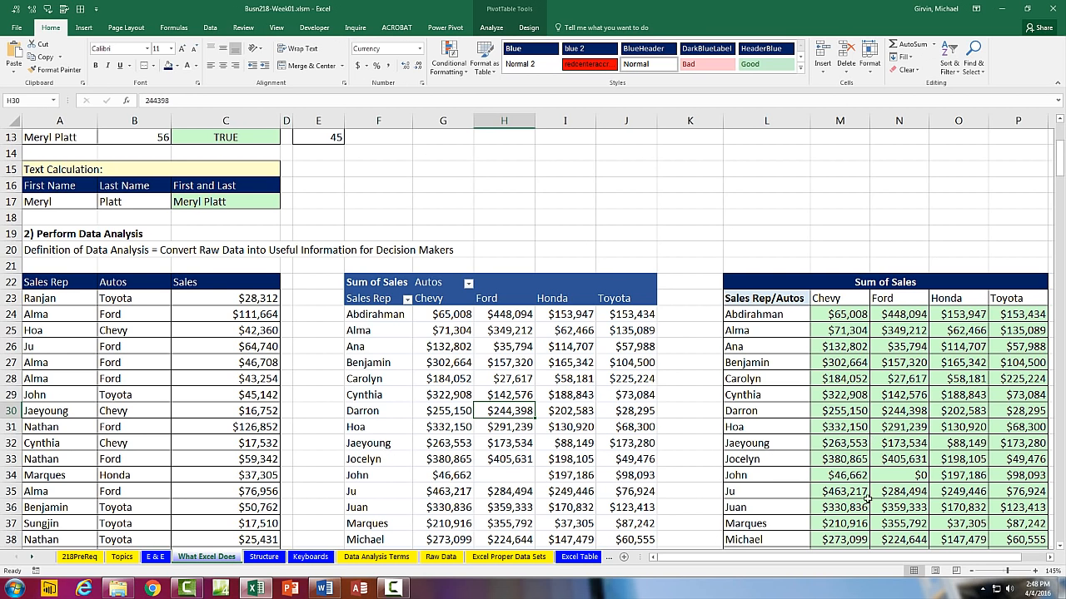
{"action": "scroll", "coordinate": [337, 410], "scroll_direction": "up", "scroll_amount": 4}
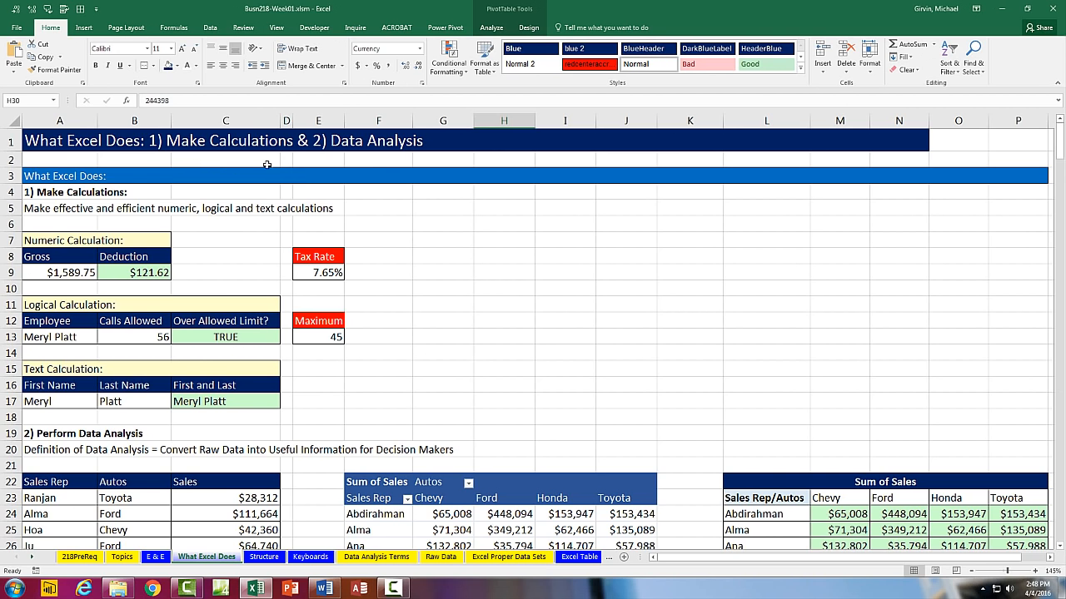
Step: Switch to the Structure sheet and highlight column B, row 8, and their intersecting cell B8
{"action": "left_click", "coordinate": [264, 557]}
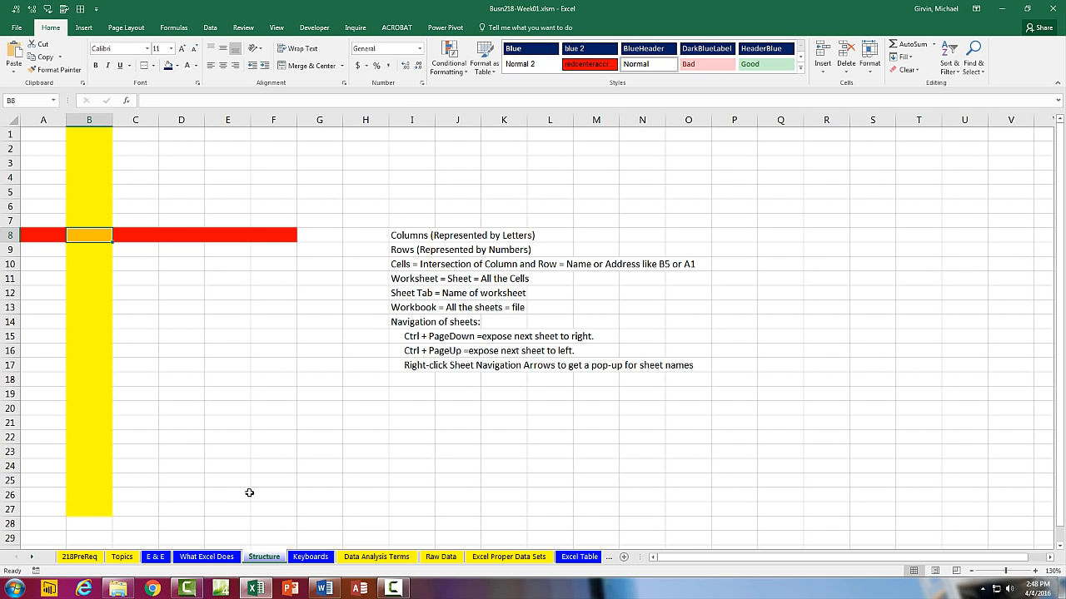
{"action": "left_click", "coordinate": [98, 120]}
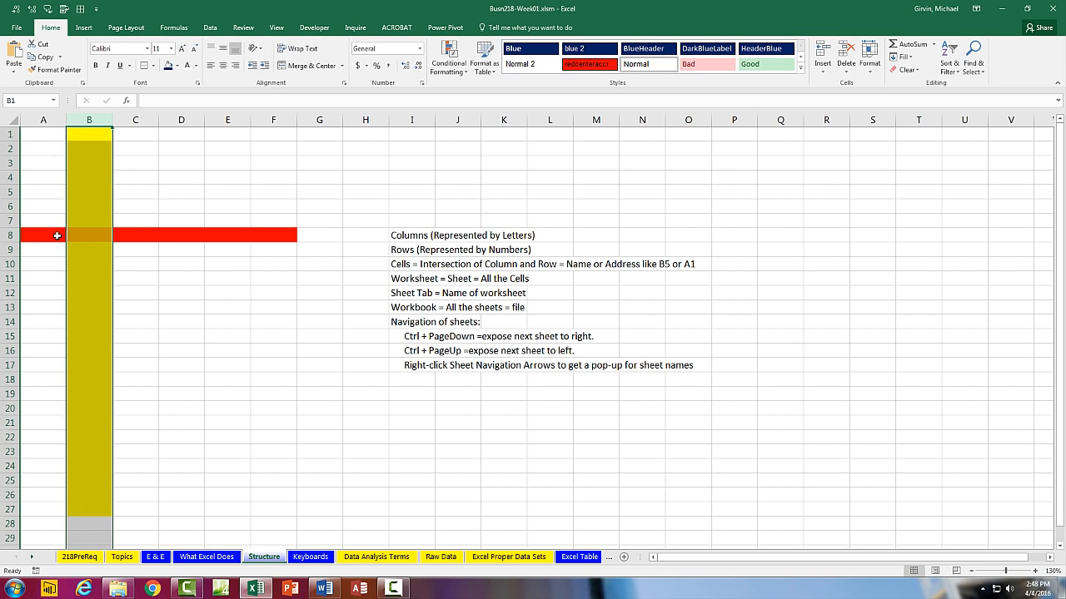
{"action": "left_click", "coordinate": [10, 235]}
{"action": "left_click", "coordinate": [95, 121]}
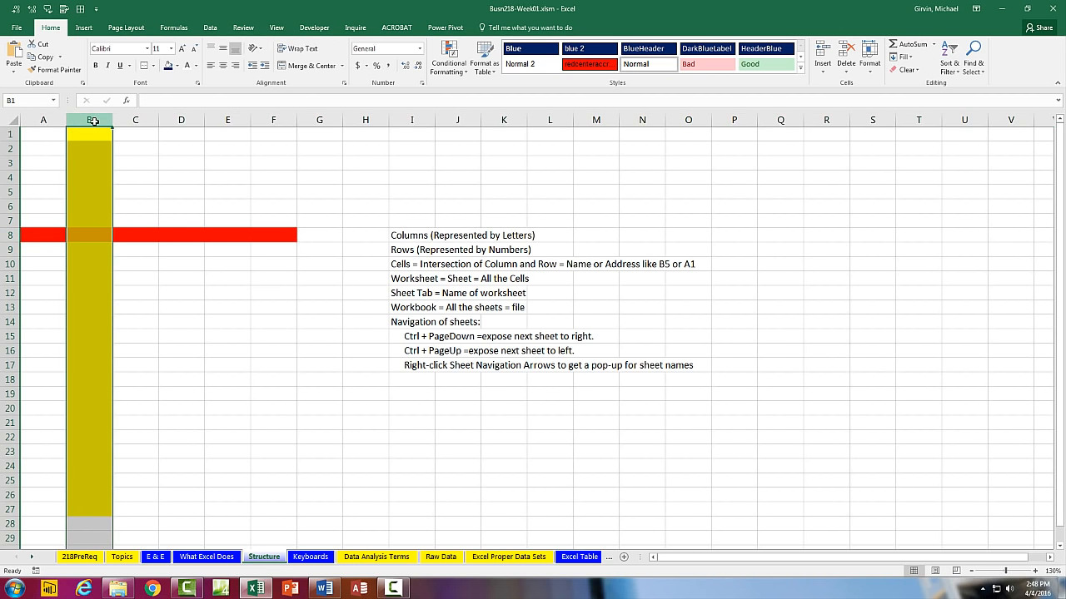
{"action": "left_click", "coordinate": [10, 235]}
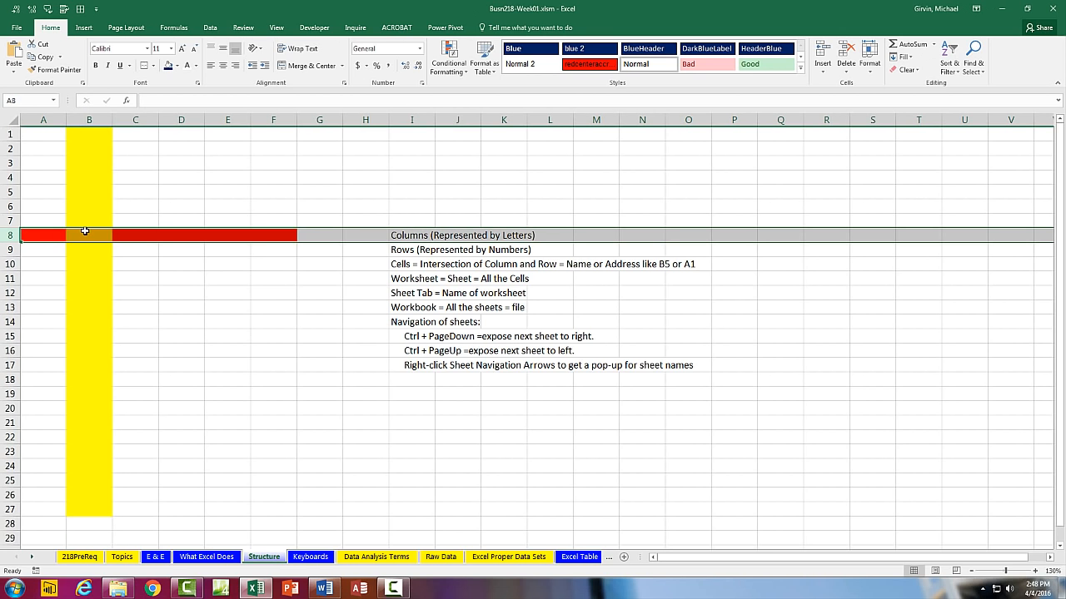
{"action": "left_click", "coordinate": [84, 231]}
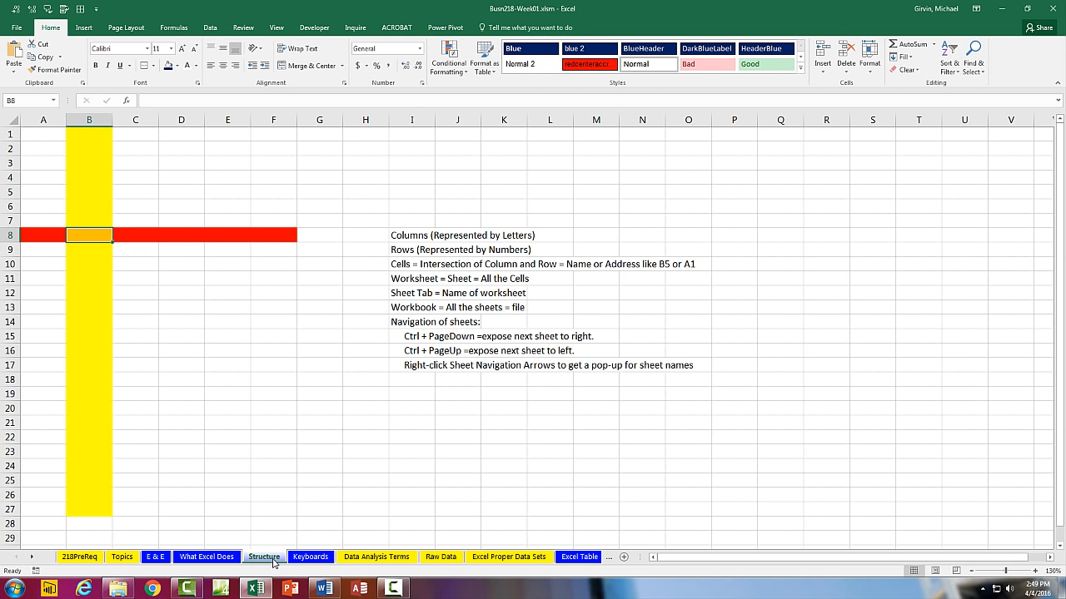
Step: Visit the Keyboards sheet, return to Structure, and step forward sheet by sheet to Excel Proper Data Sets
{"action": "left_click", "coordinate": [311, 557]}
{"action": "left_click", "coordinate": [266, 557]}
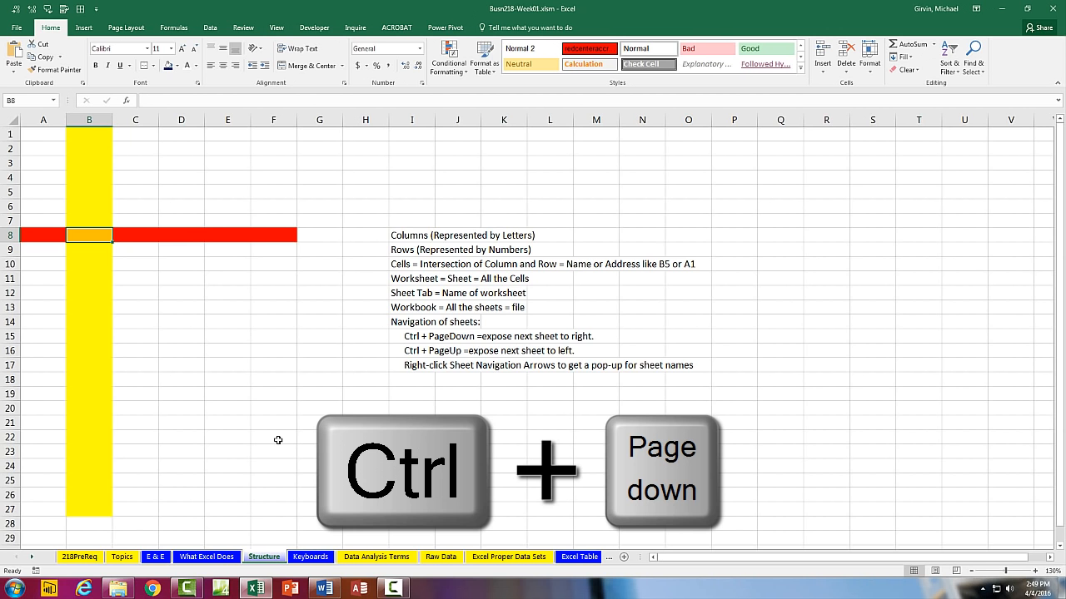
{"action": "key", "text": "ctrl+Page_Down"}
{"action": "key", "text": "ctrl+Page_Down"}
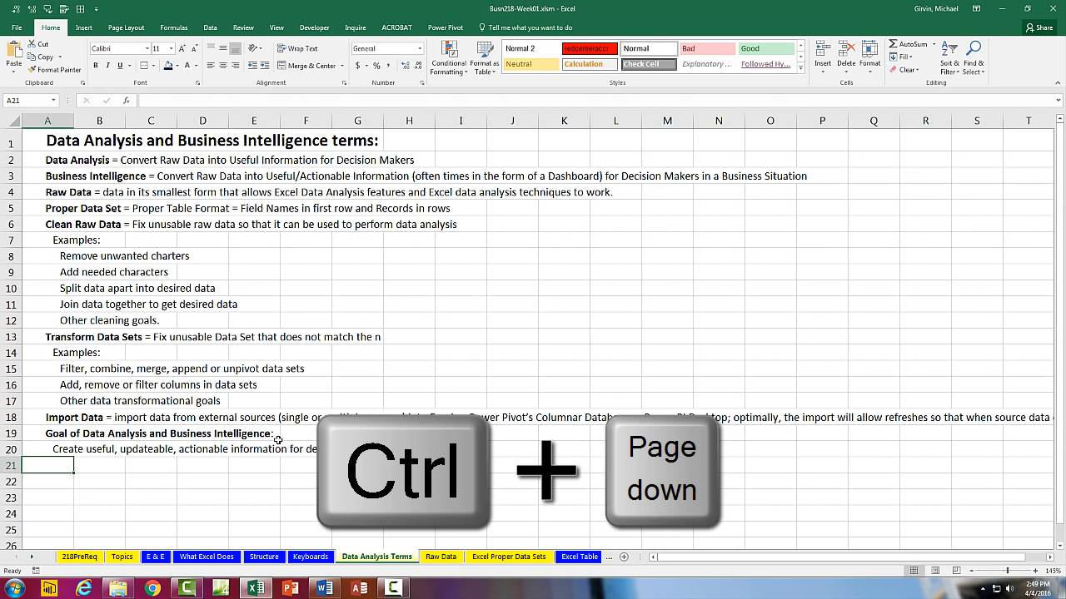
{"action": "key", "text": "ctrl+Page_Down"}
{"action": "key", "text": "ctrl+Page_Down"}
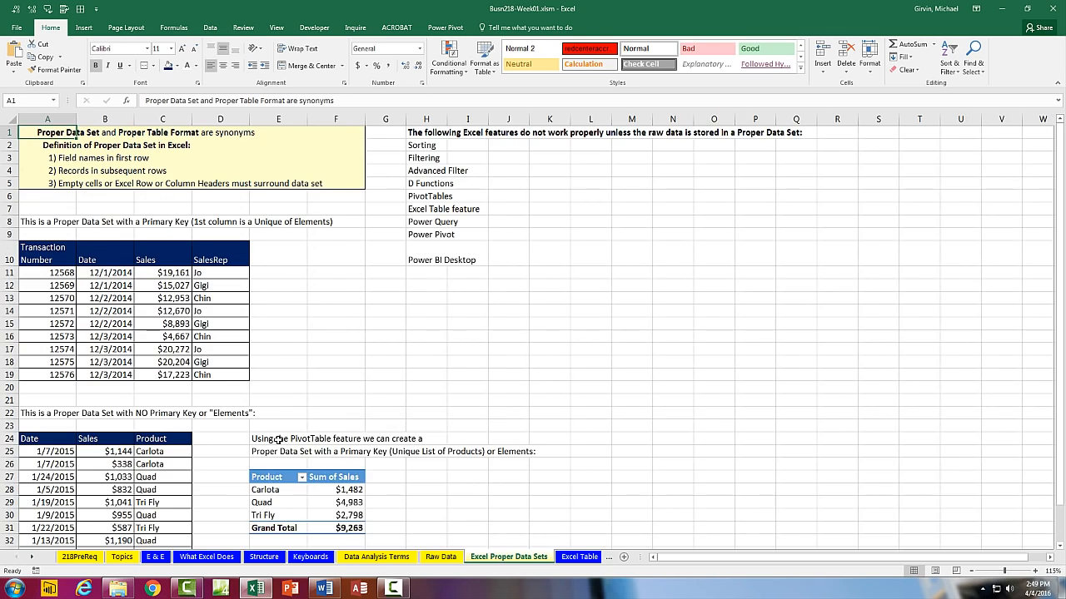
Step: Step backward sheet by sheet from Excel Proper Data Sets to the Topics sheet
{"action": "key", "text": "ctrl+Page_Up"}
{"action": "key", "text": "ctrl+Page_Up"}
{"action": "key", "text": "ctrl+Page_Up"}
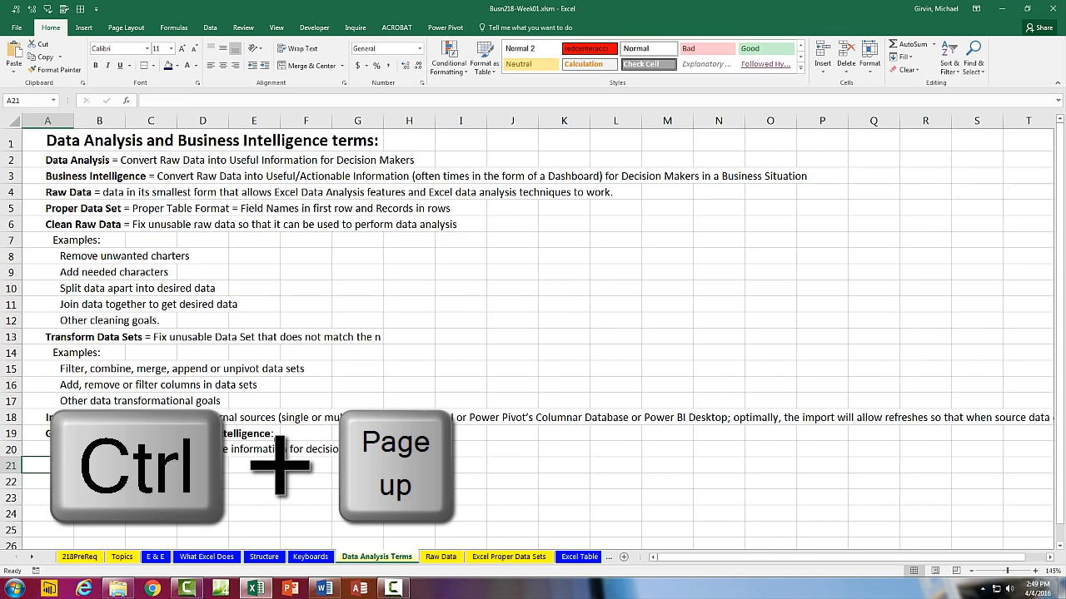
{"action": "key", "text": "ctrl+Page_Up"}
{"action": "key", "text": "ctrl+Page_Up"}
{"action": "key", "text": "ctrl+Page_Up"}
{"action": "key", "text": "ctrl+Page_Up"}
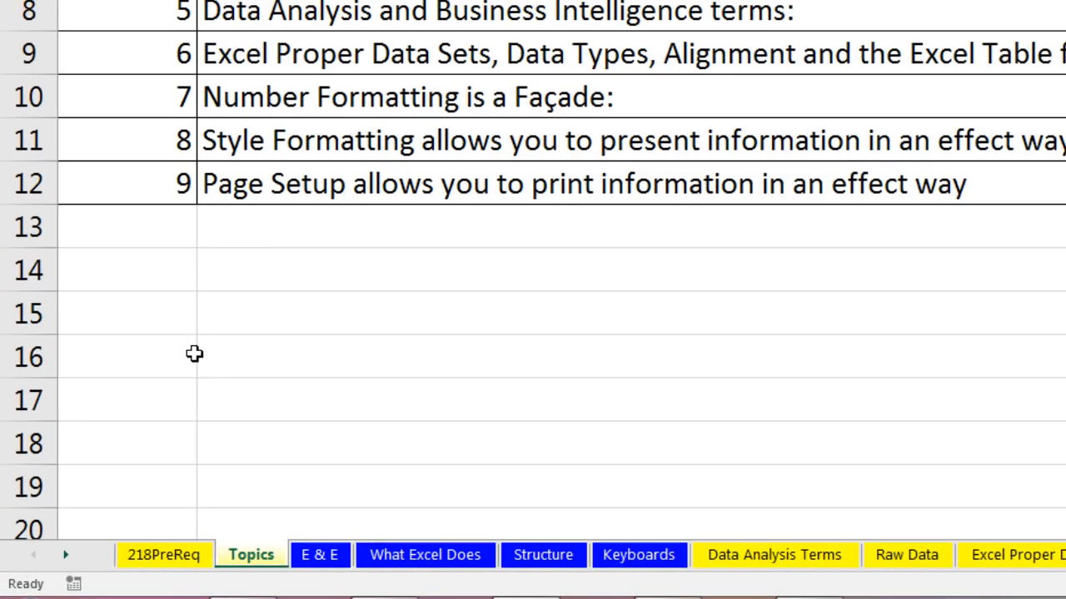
Step: Open the list of all worksheets and activate the CNF-Notes sheet from it
{"action": "left_click", "coordinate": [66, 560]}
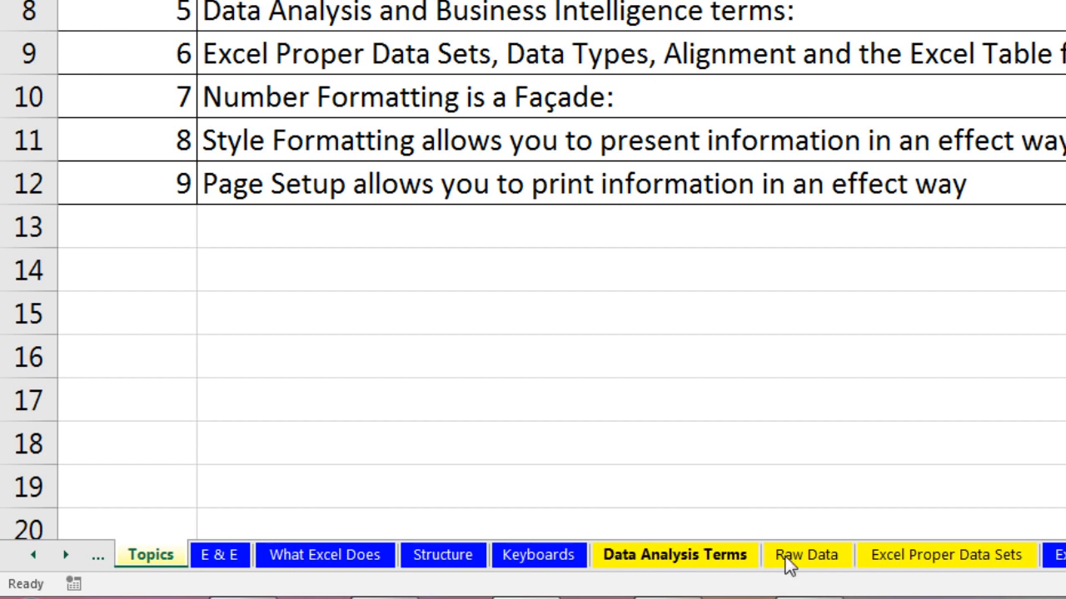
{"action": "right_click", "coordinate": [54, 560]}
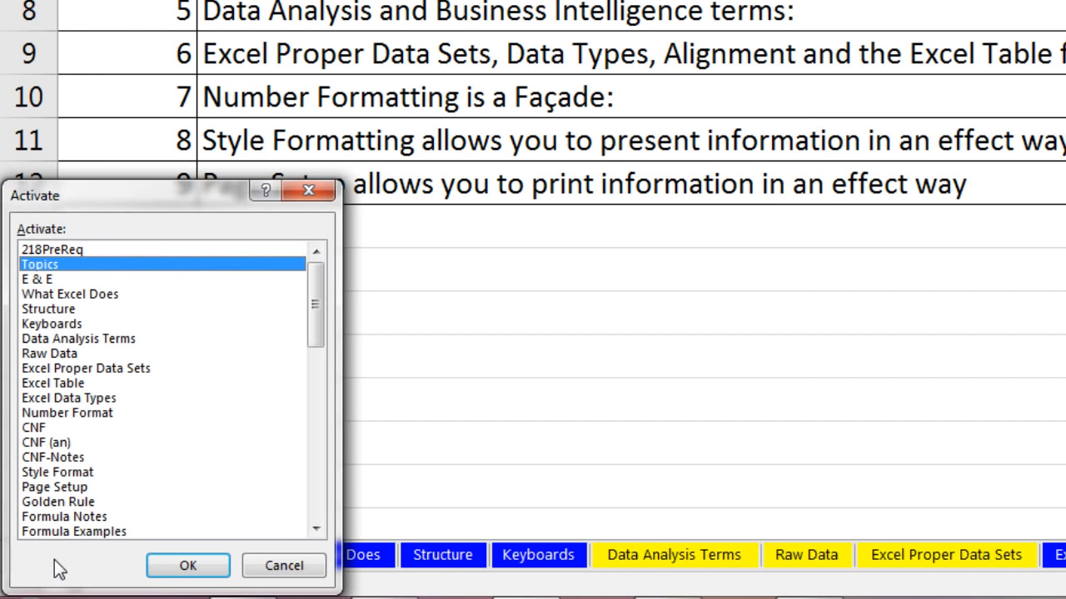
{"action": "left_click_drag", "start_coordinate": [133, 193], "coordinate": [216, 85]}
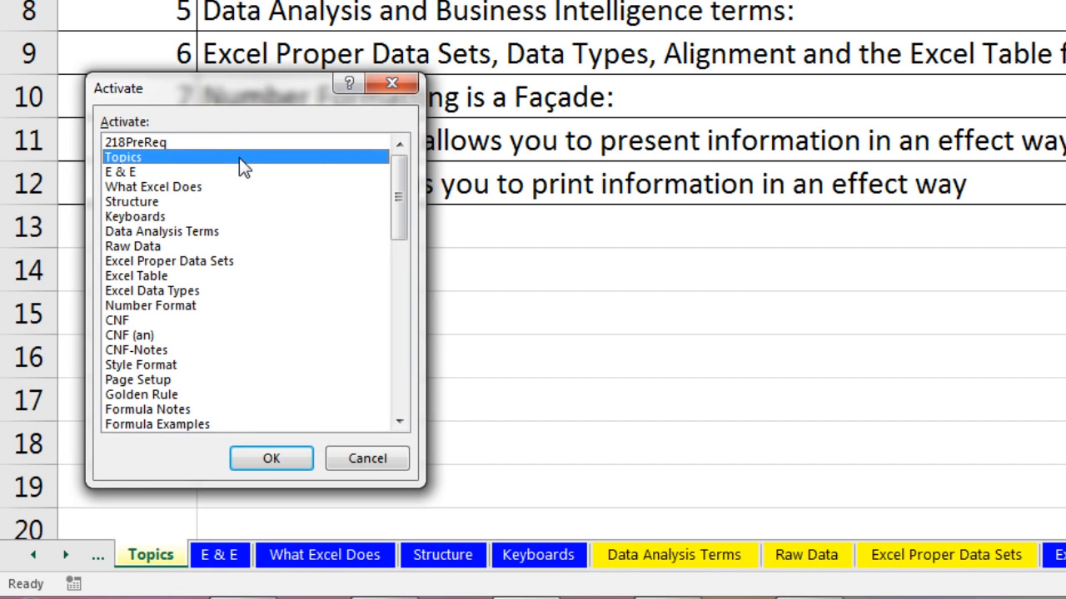
{"action": "left_click_drag", "start_coordinate": [398, 219], "coordinate": [396, 191]}
{"action": "left_click", "coordinate": [127, 365]}
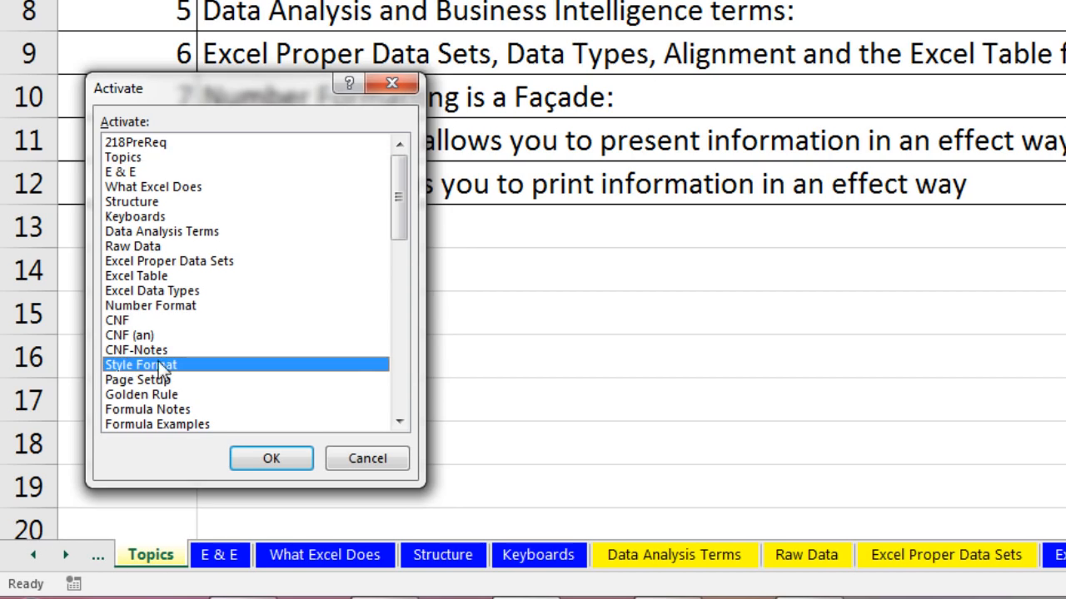
{"action": "left_click", "coordinate": [144, 349]}
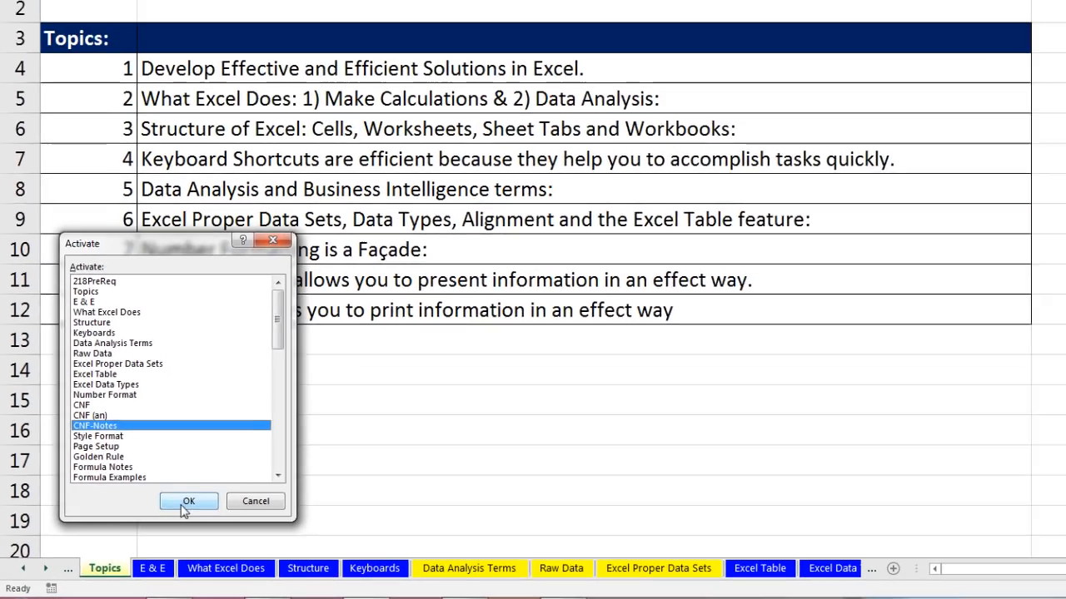
{"action": "left_click", "coordinate": [184, 502]}
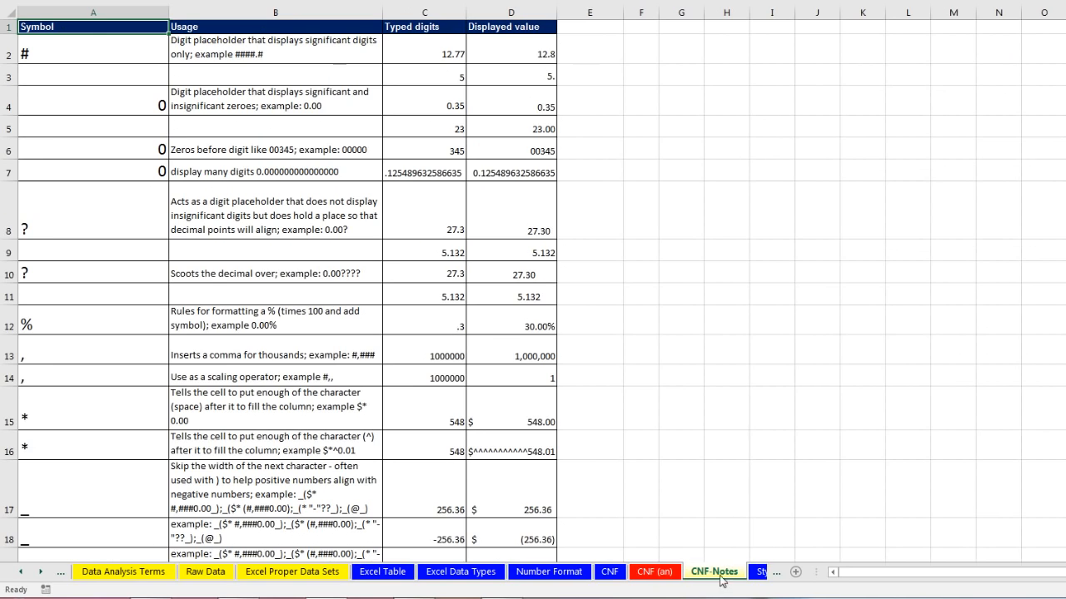
Step: Activate the Structure sheet from the worksheet list and bring the workbook's first sheet tabs back into view
{"action": "right_click", "coordinate": [24, 578]}
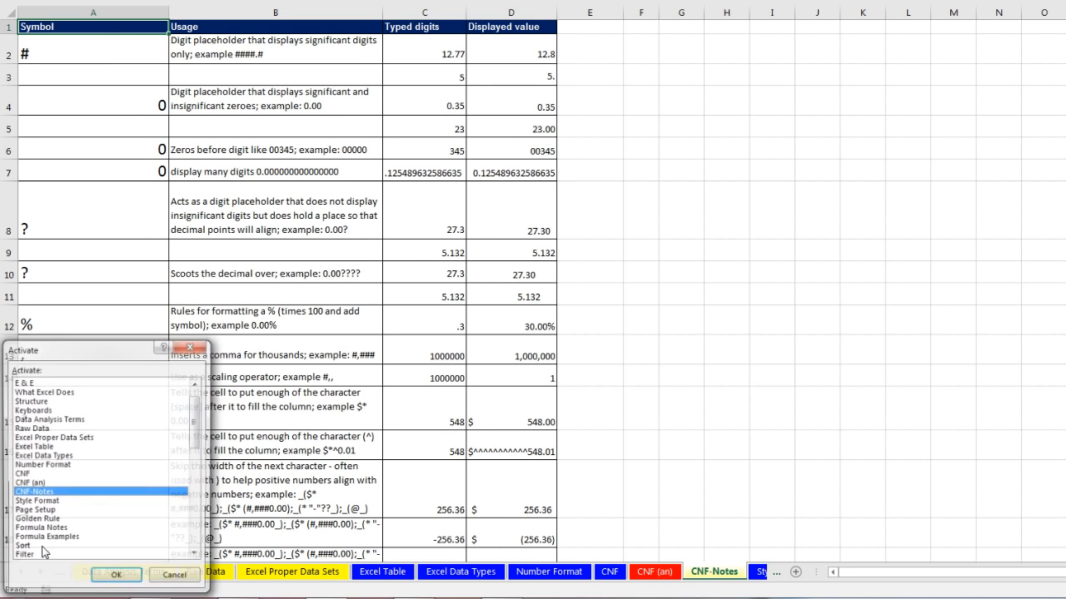
{"action": "left_click", "coordinate": [31, 402]}
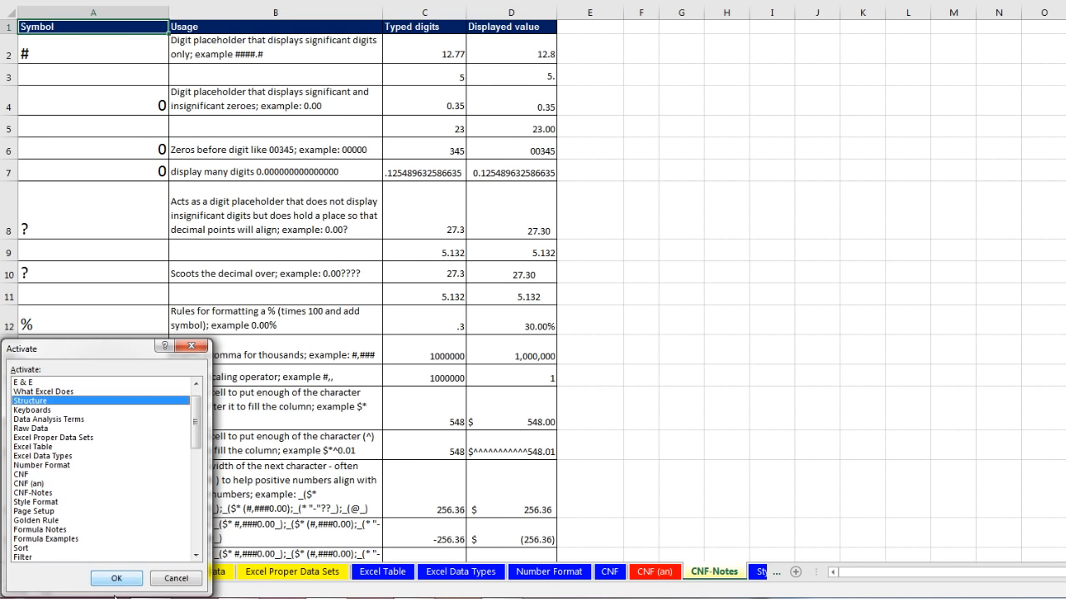
{"action": "left_click", "coordinate": [118, 578]}
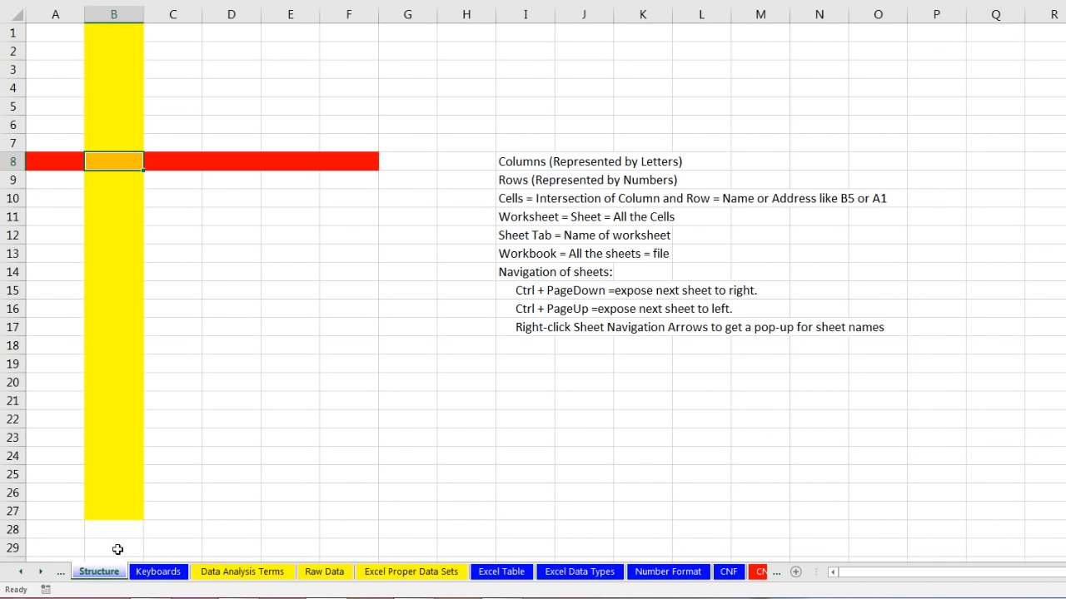
{"action": "left_click", "coordinate": [21, 575]}
{"action": "left_click", "coordinate": [21, 574]}
{"action": "left_click", "coordinate": [21, 575]}
{"action": "left_click", "coordinate": [20, 574]}
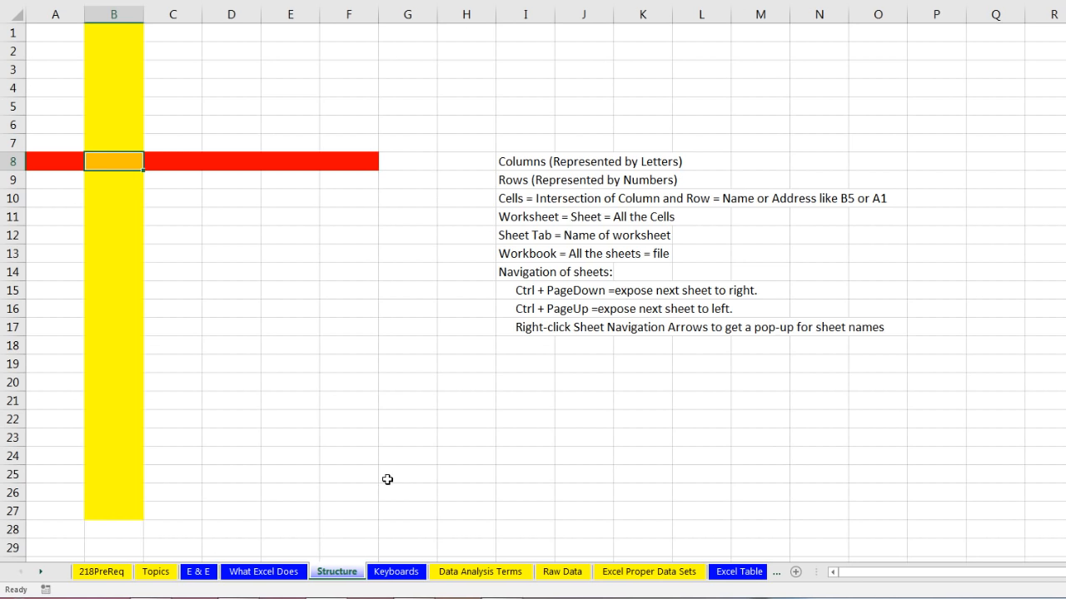
Step: On the Keyboards sheet, total the whole Sales column from B2 downward with a SUM formula in D2
{"action": "left_click", "coordinate": [397, 575]}
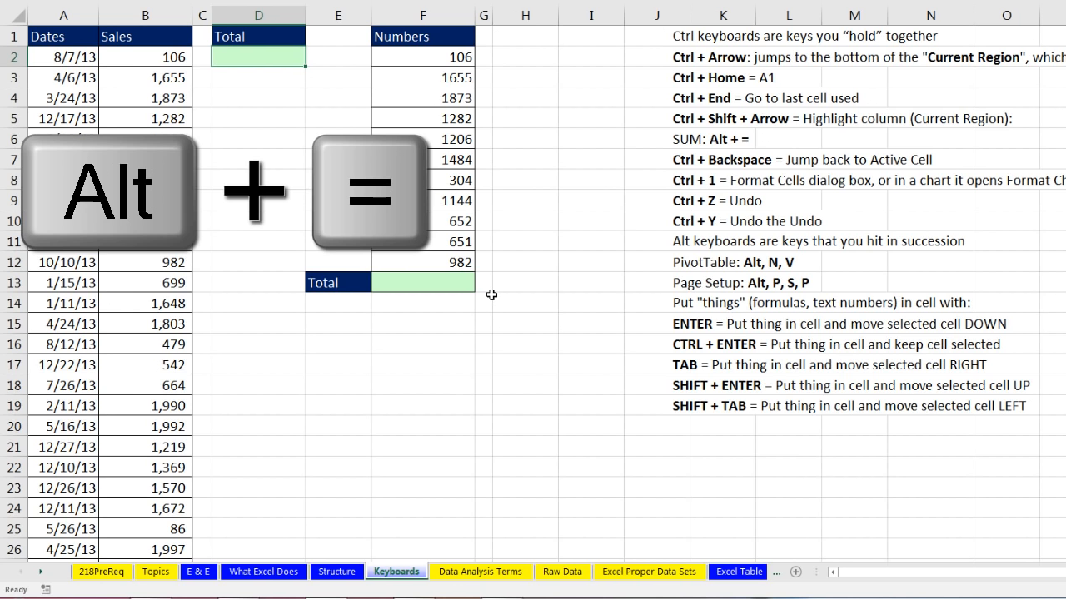
{"action": "key", "text": "alt+equal"}
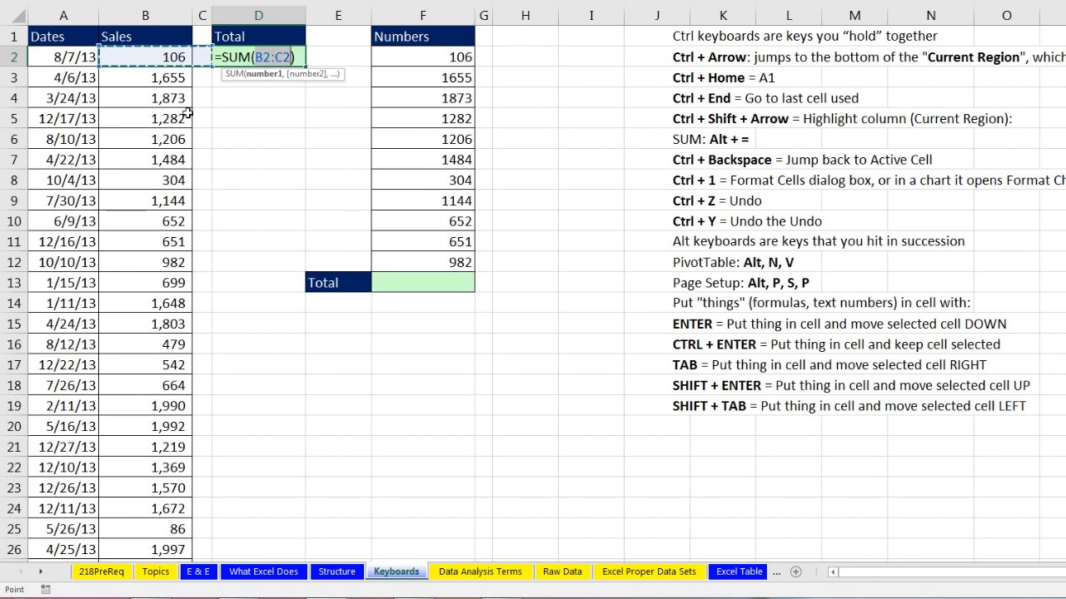
{"action": "left_click", "coordinate": [174, 57]}
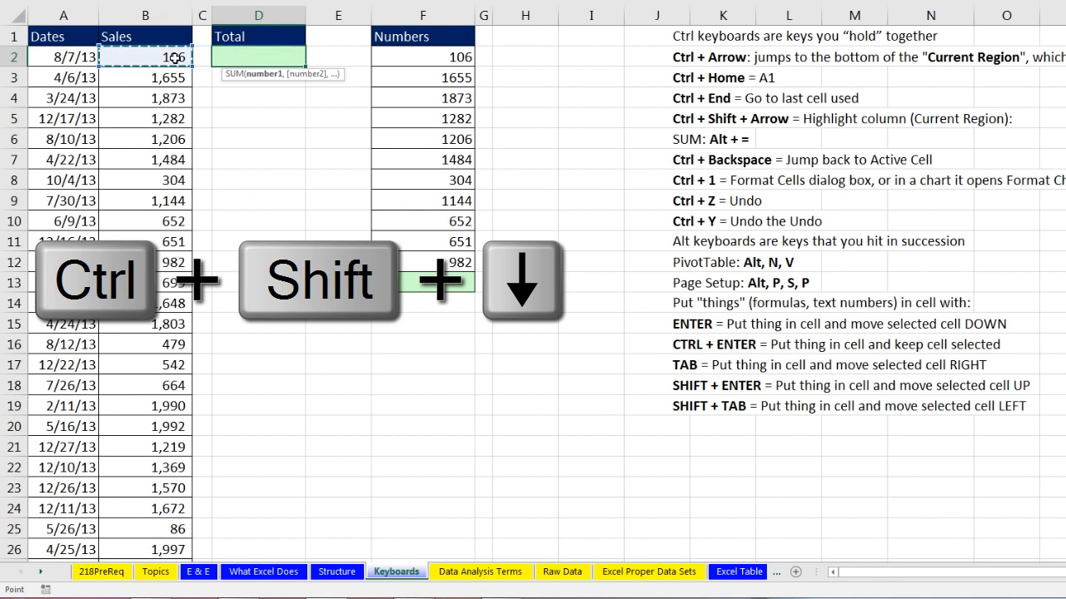
{"action": "key", "text": "ctrl+shift+Down"}
{"action": "key", "text": "ctrl+BackSpace"}
{"action": "key", "text": "Return"}
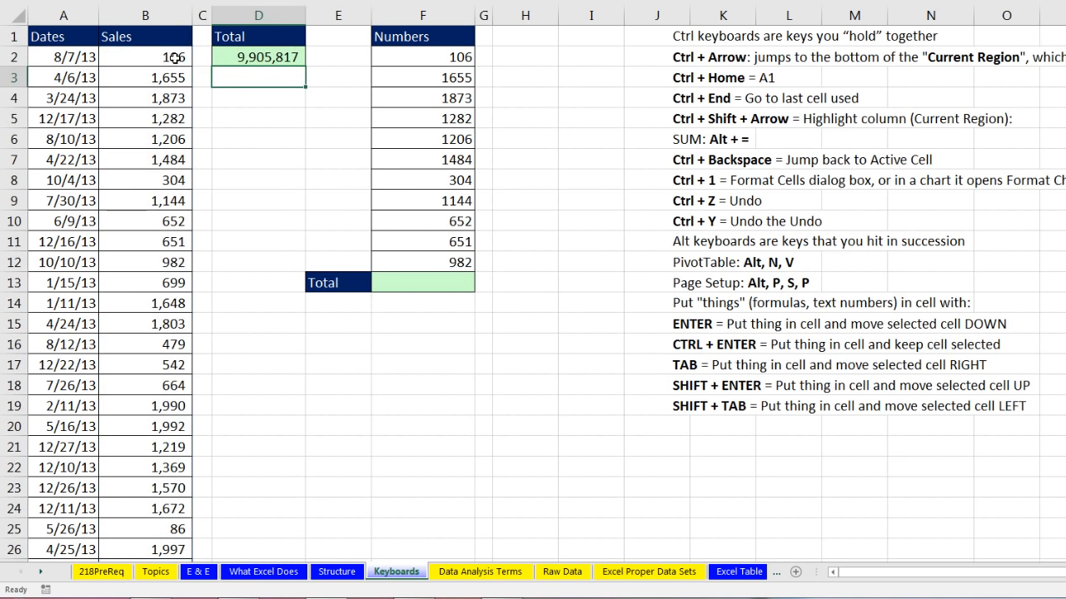
Step: Format the Numbers values in F2:F12 as Currency with the $ symbol and 2 decimal places
{"action": "left_click", "coordinate": [428, 62]}
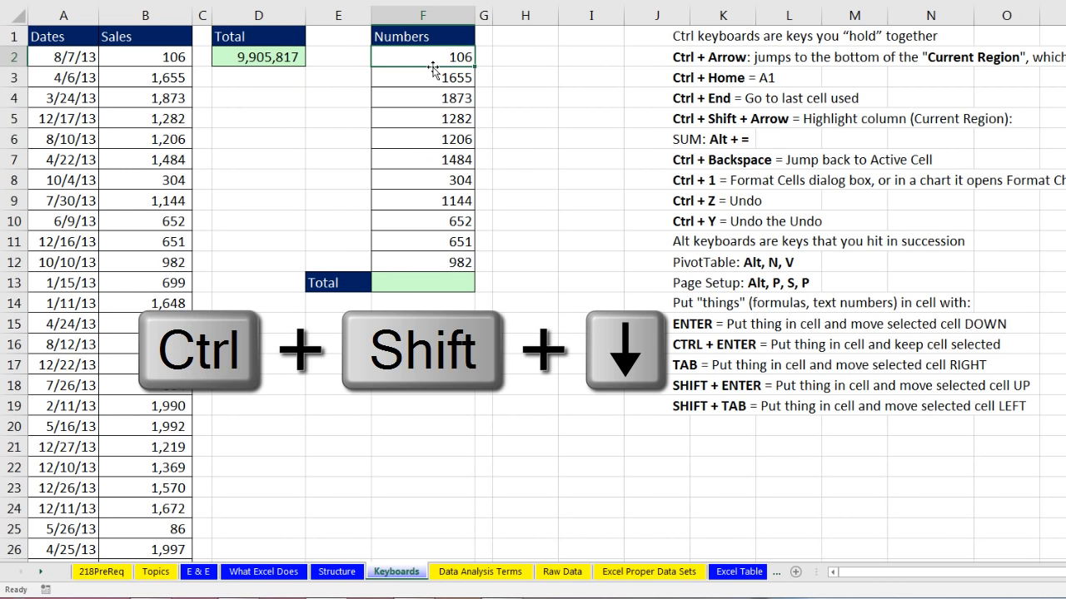
{"action": "key", "text": "ctrl+shift+Down"}
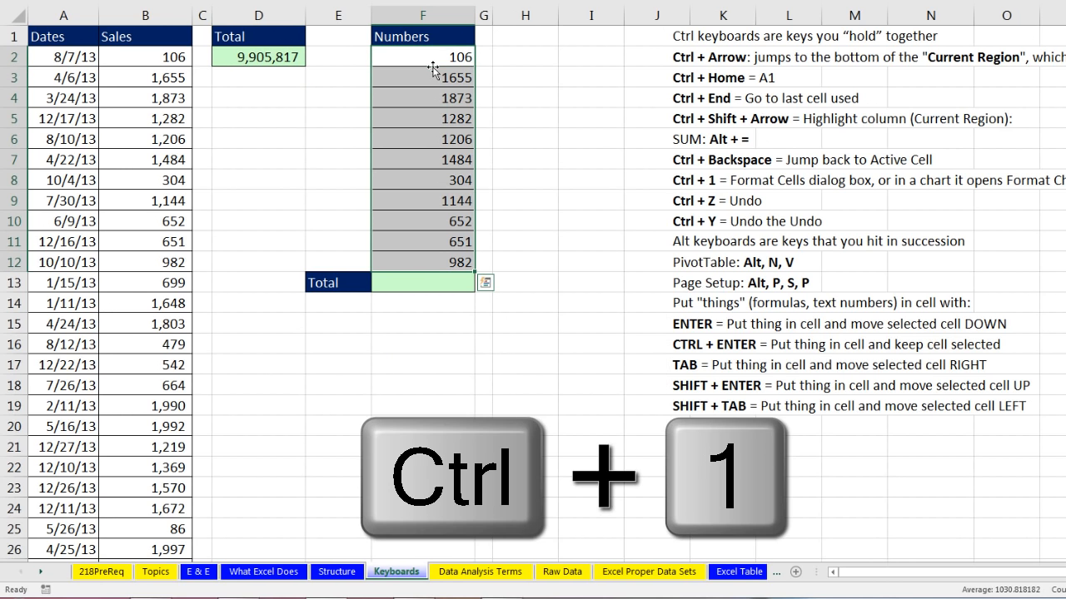
{"action": "key", "text": "ctrl+1"}
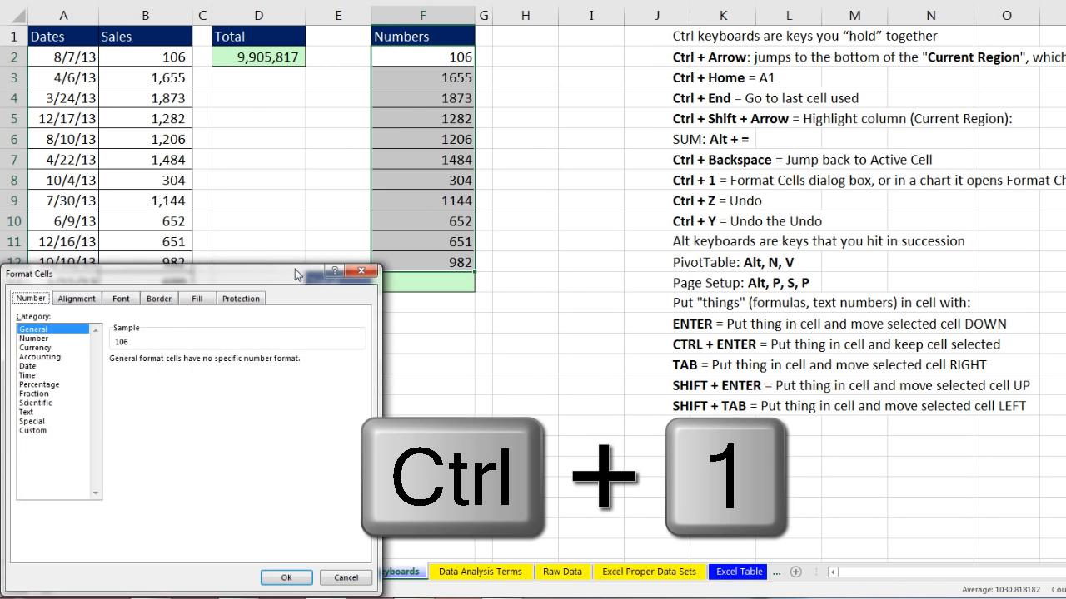
{"action": "left_click_drag", "start_coordinate": [294, 268], "coordinate": [681, 65]}
{"action": "left_click", "coordinate": [427, 144]}
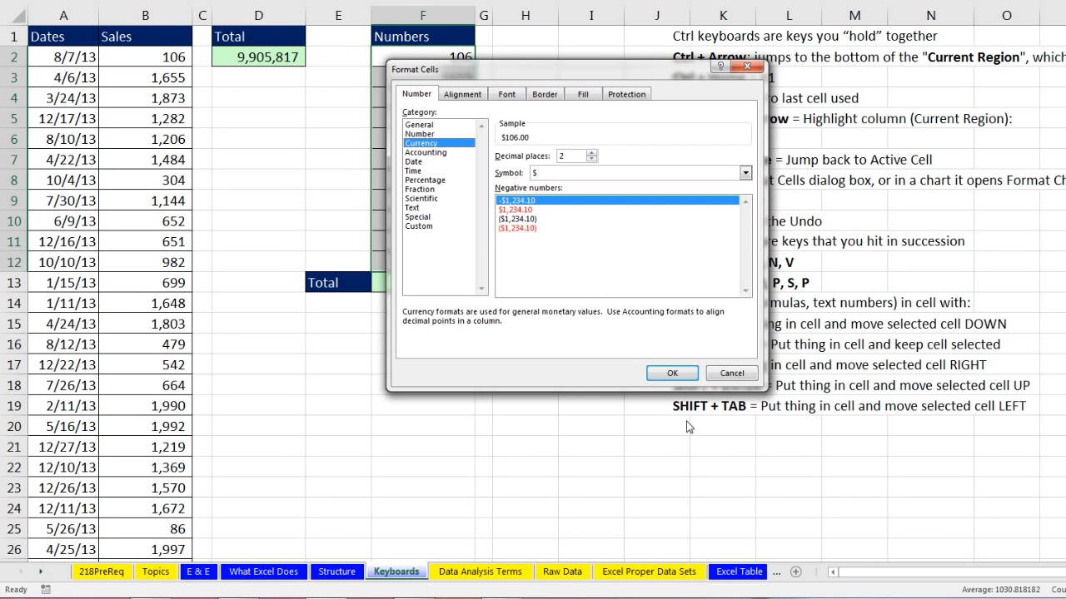
{"action": "key", "text": "Return"}
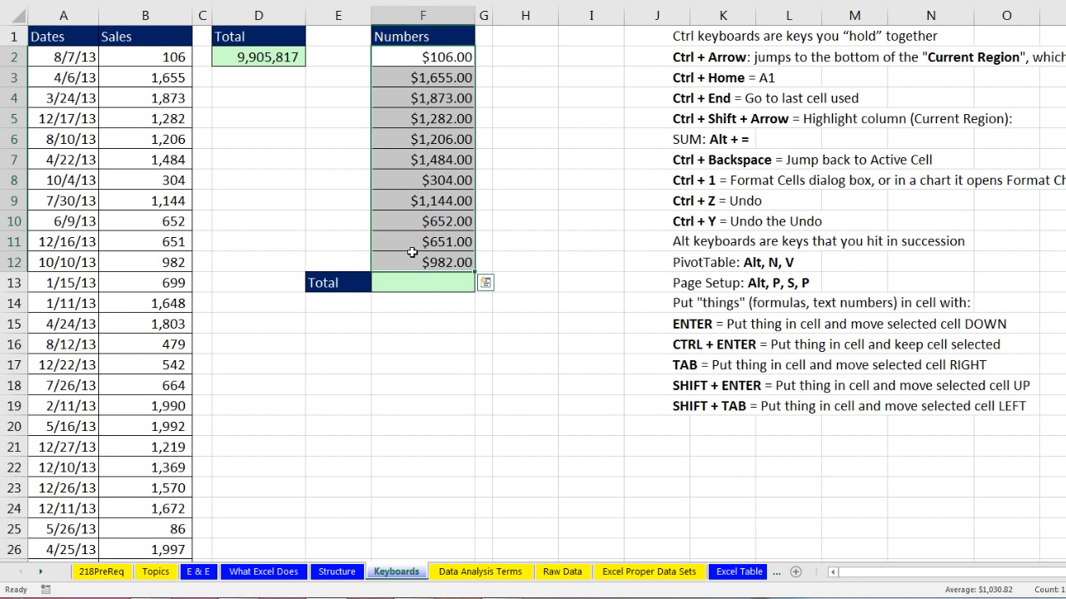
Step: Total the Numbers values F2:F12 with a SUM formula in F13
{"action": "left_click", "coordinate": [435, 284]}
{"action": "key", "text": "alt+equal"}
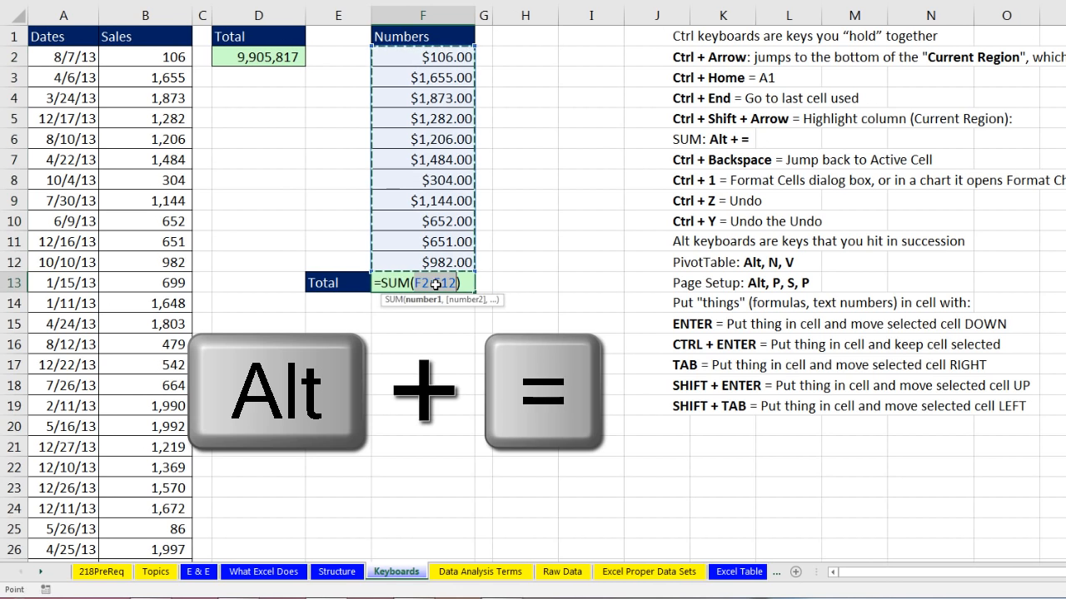
{"action": "key", "text": "Return"}
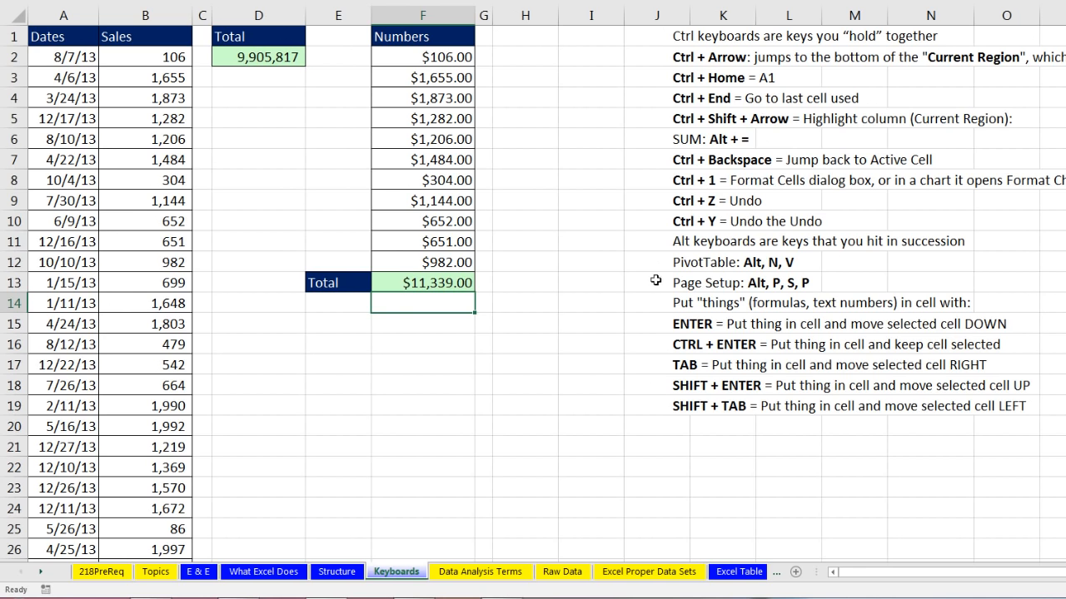
{"action": "left_click", "coordinate": [652, 241]}
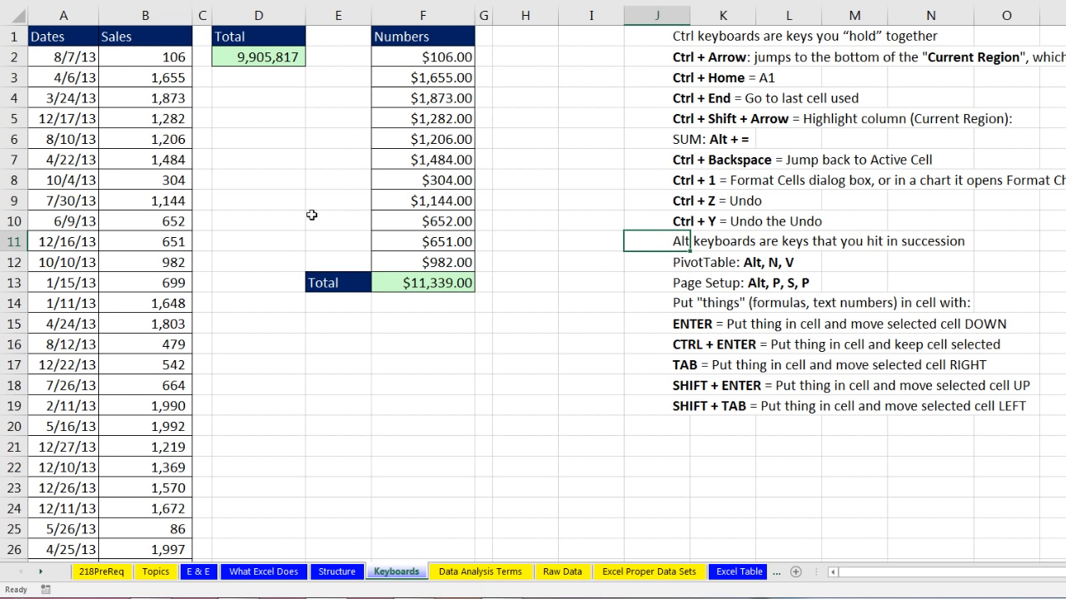
{"action": "left_click_drag", "start_coordinate": [922, 576], "coordinate": [922, 579]}
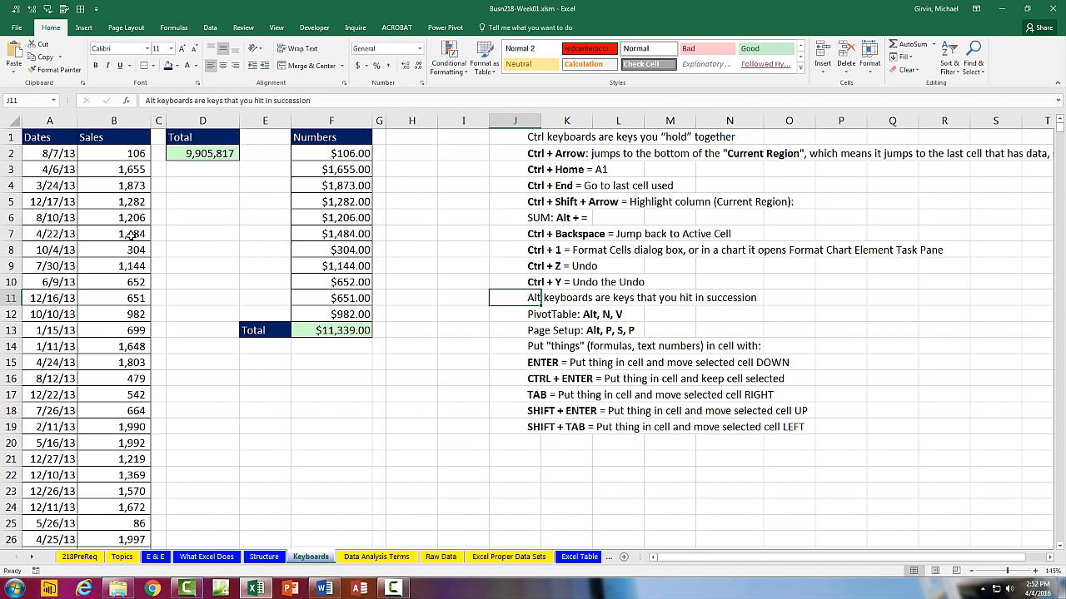
Step: Open the Create PivotTable dialog for the Dates and Sales data, and cancel it without creating a report
{"action": "left_click", "coordinate": [131, 236]}
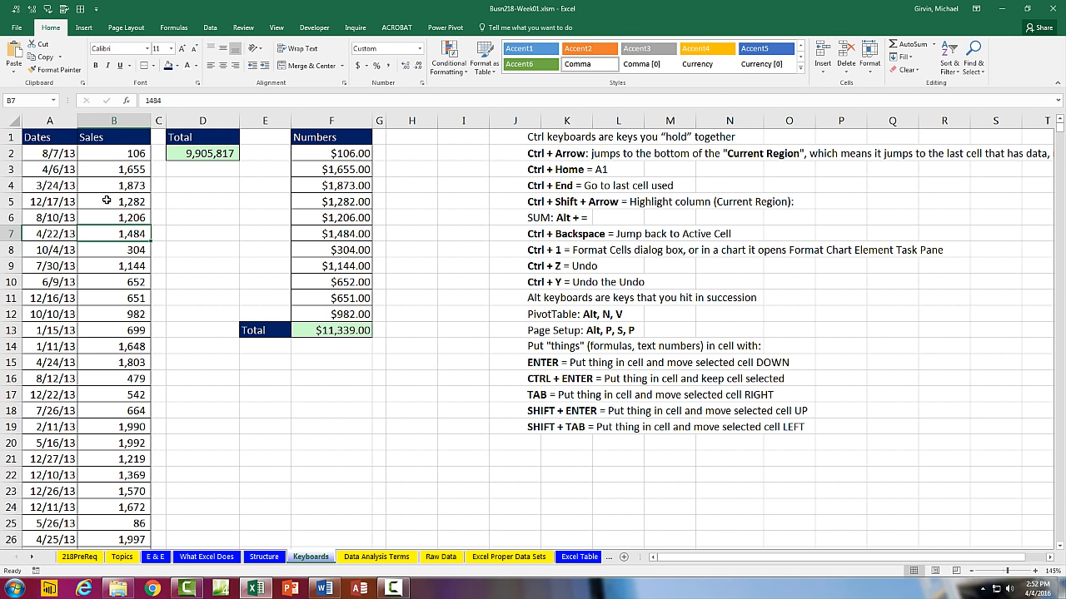
{"action": "left_click", "coordinate": [86, 29]}
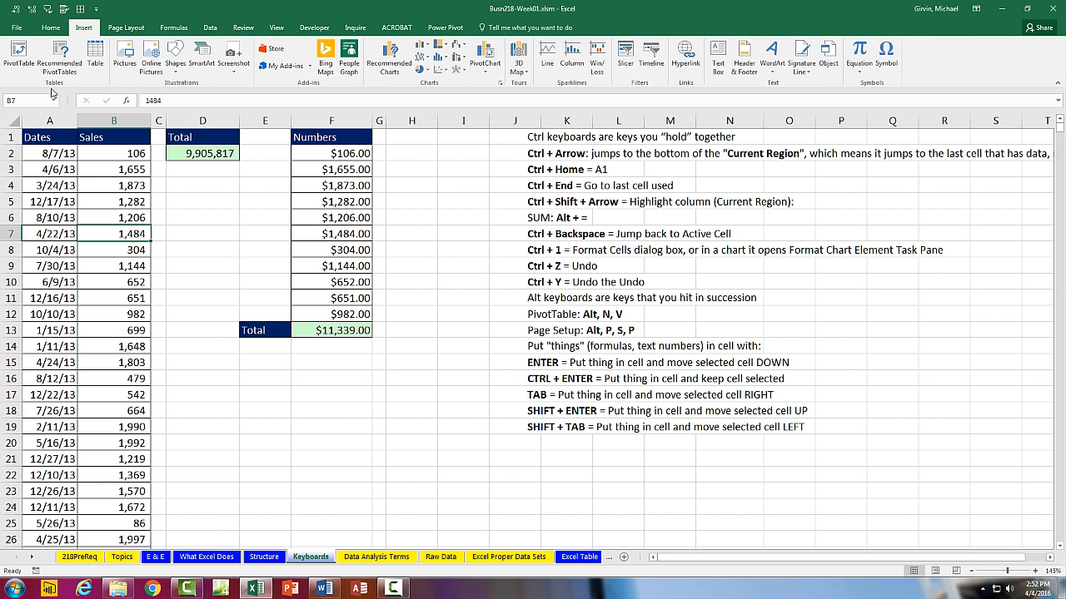
{"action": "left_click", "coordinate": [23, 57]}
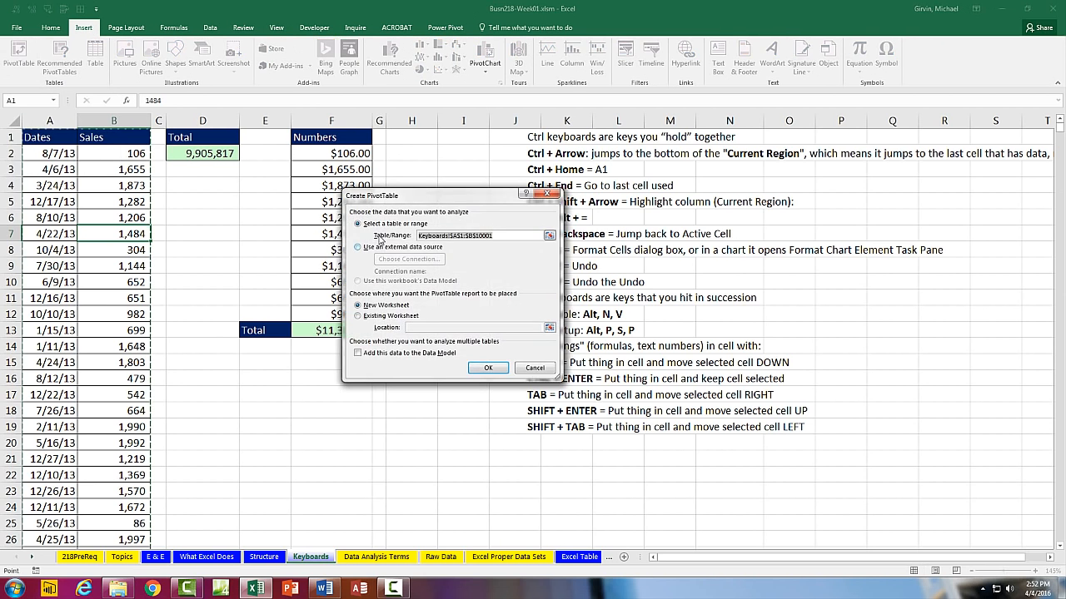
{"action": "left_click_drag", "start_coordinate": [417, 198], "coordinate": [261, 179]}
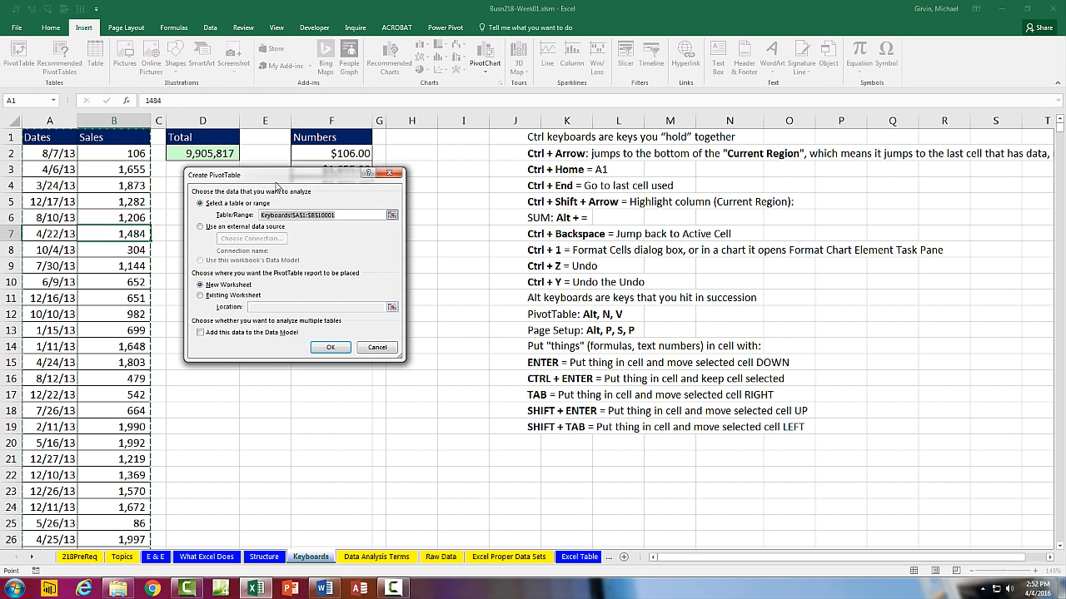
{"action": "key", "text": "Escape"}
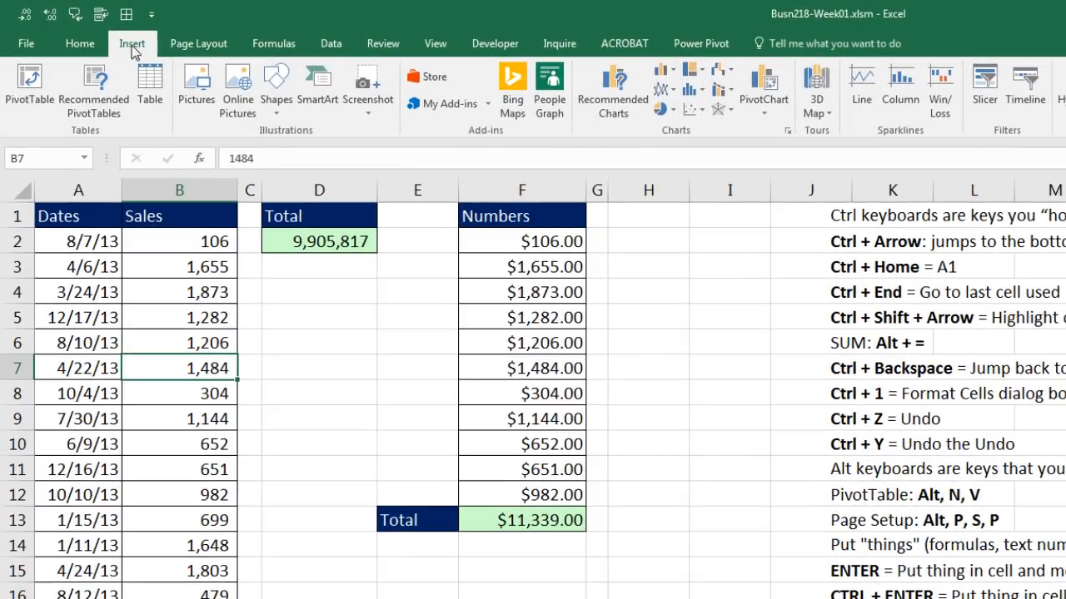
{"action": "left_click", "coordinate": [88, 44]}
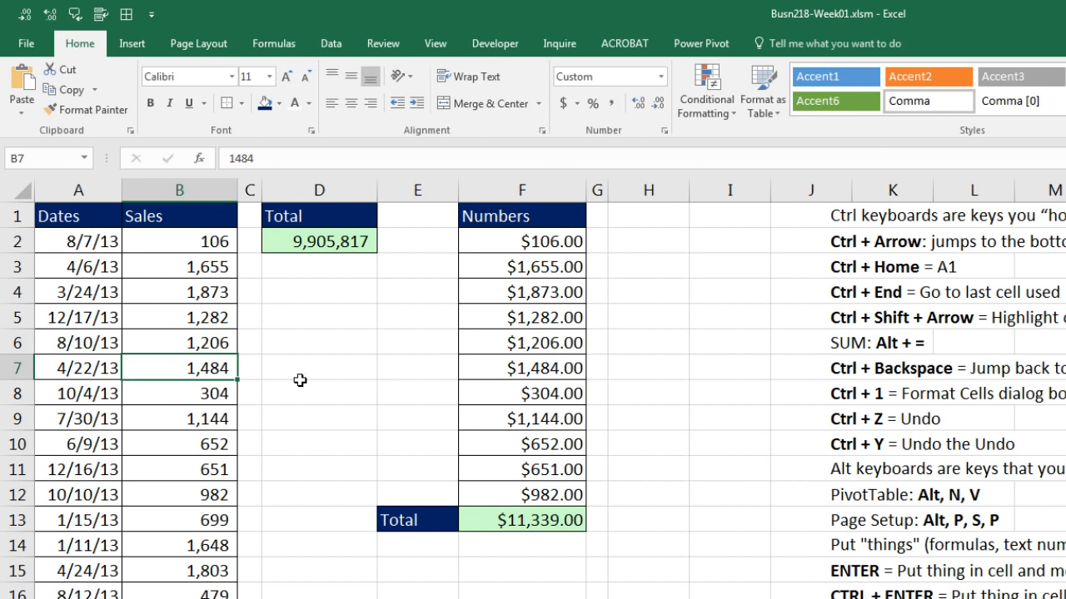
Step: Bring up the Create PivotTable dialog twice more for the Dates and Sales data, dismissing it each time
{"action": "key", "text": "alt"}
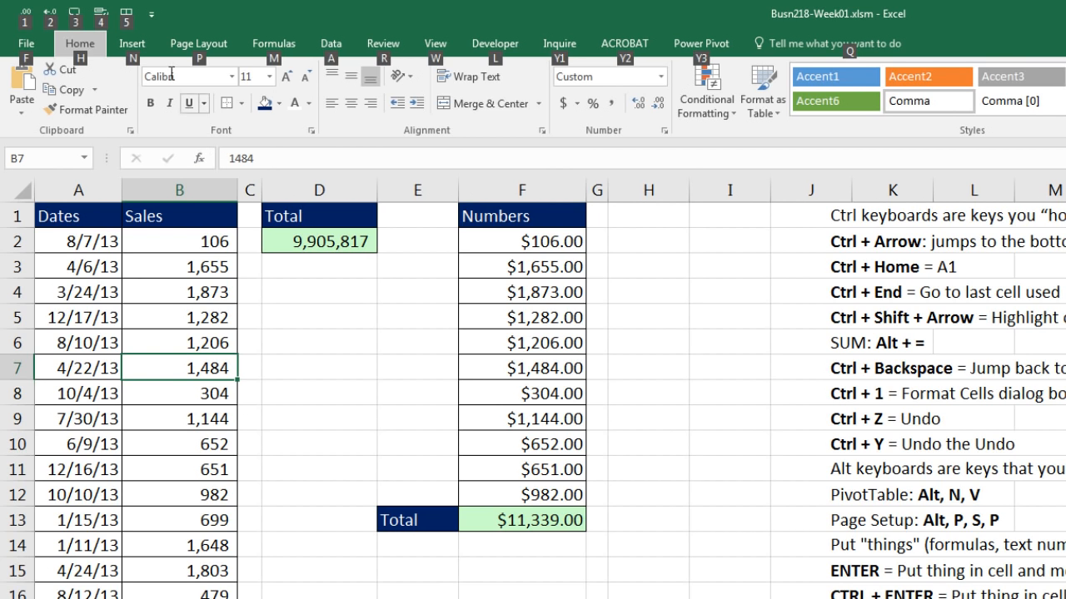
{"action": "key", "text": "n"}
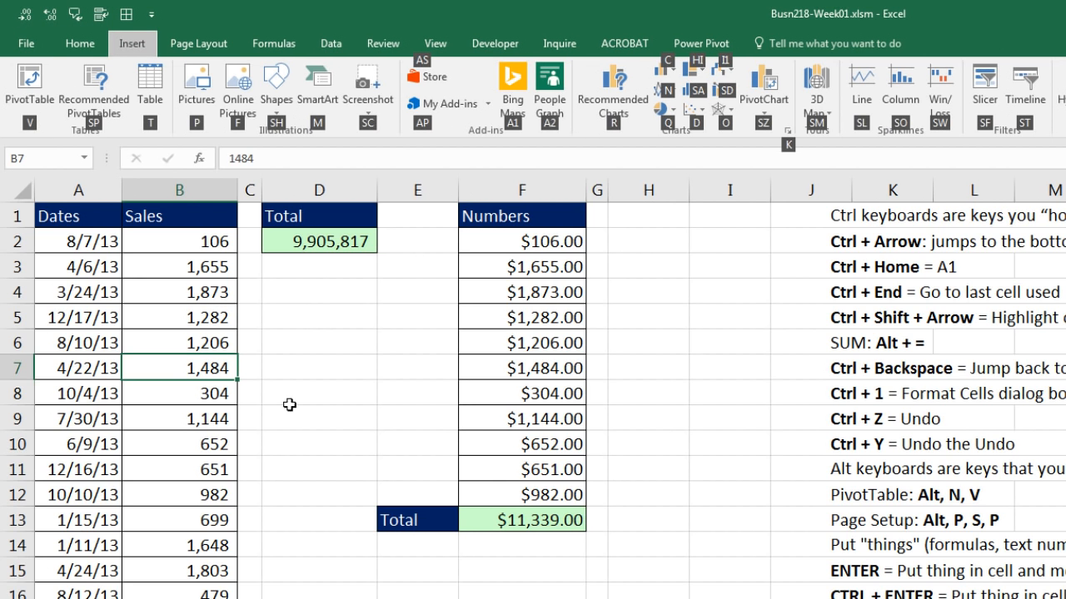
{"action": "key", "text": "v"}
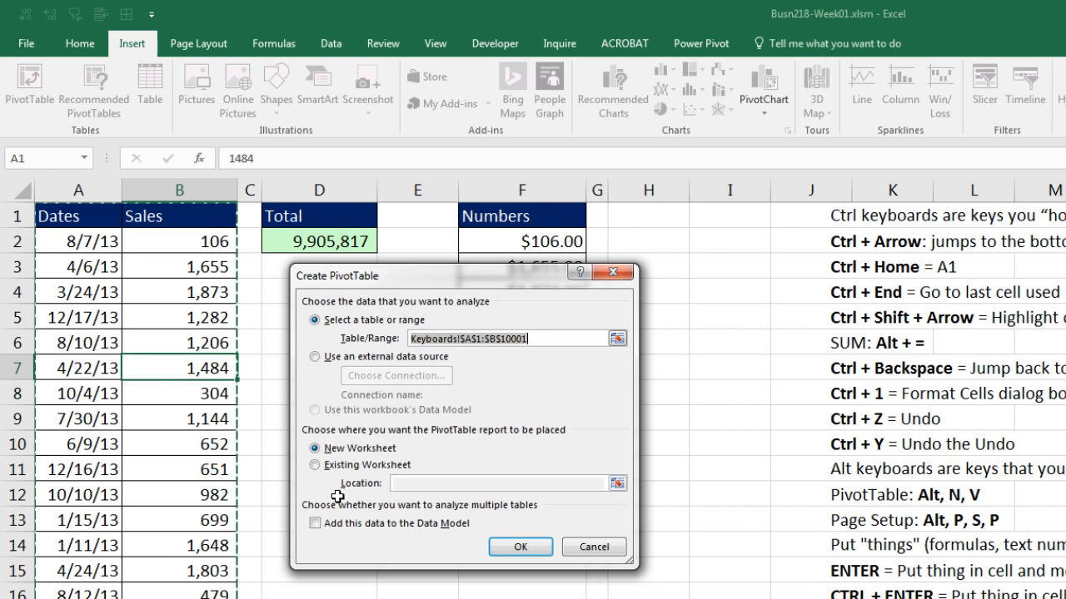
{"action": "key", "text": "Escape"}
{"action": "key", "text": "alt+n"}
{"action": "key", "text": "v"}
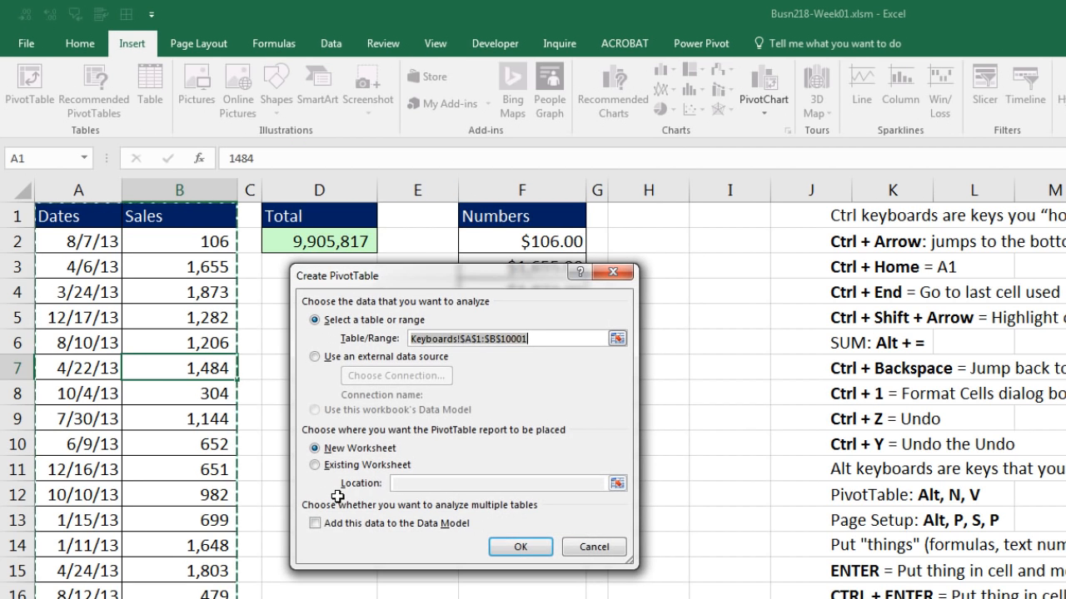
{"action": "key", "text": "Escape"}
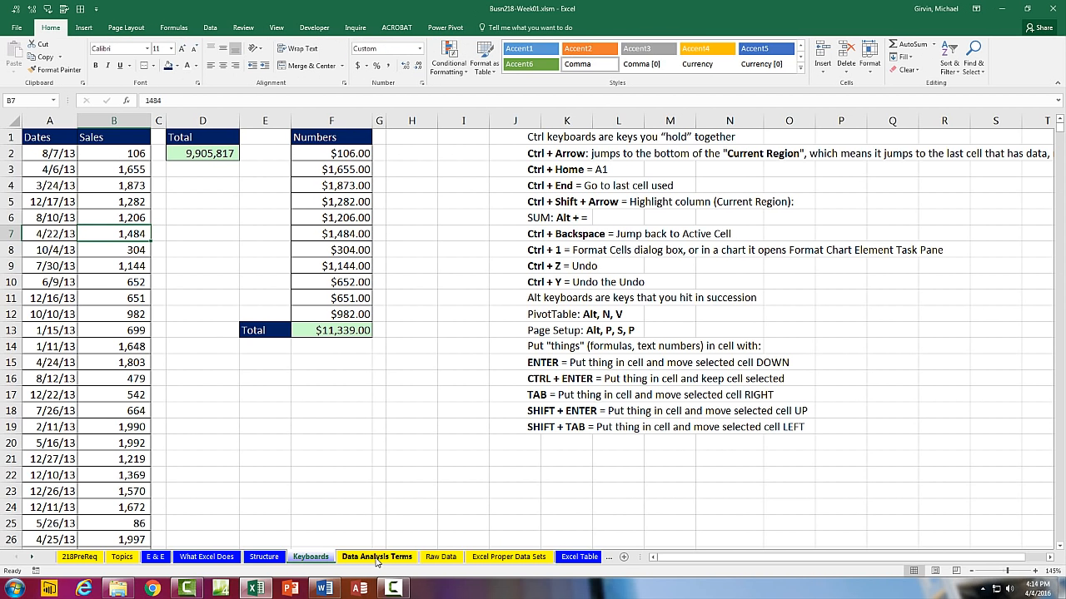
Step: Review the definitions on the Data Analysis Terms sheet and examine the combined addresses in A7:A10 on the Raw Data sheet
{"action": "left_click", "coordinate": [377, 557]}
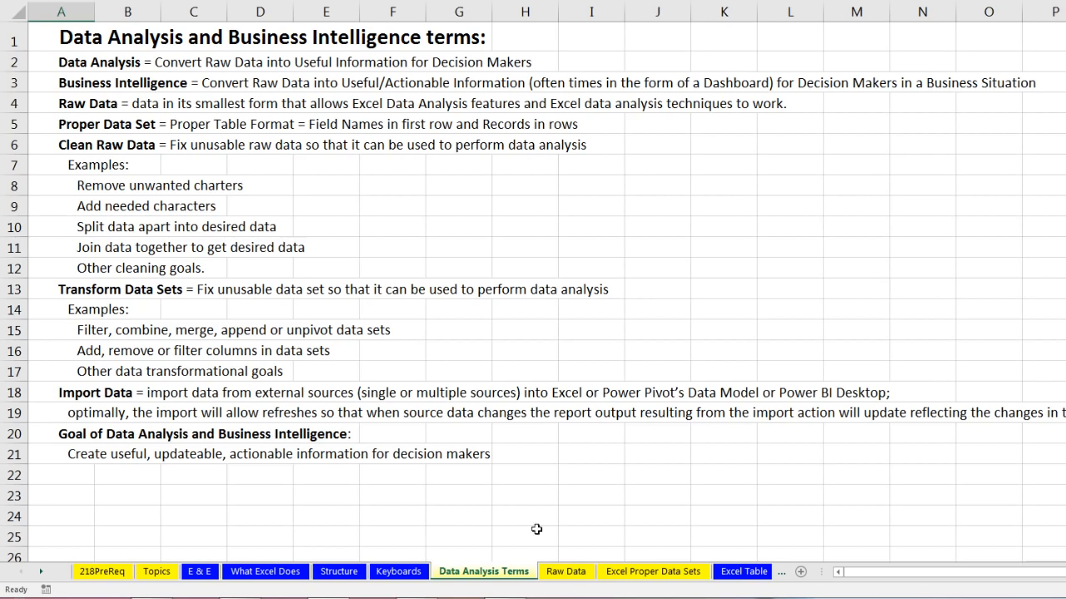
{"action": "left_click", "coordinate": [568, 572]}
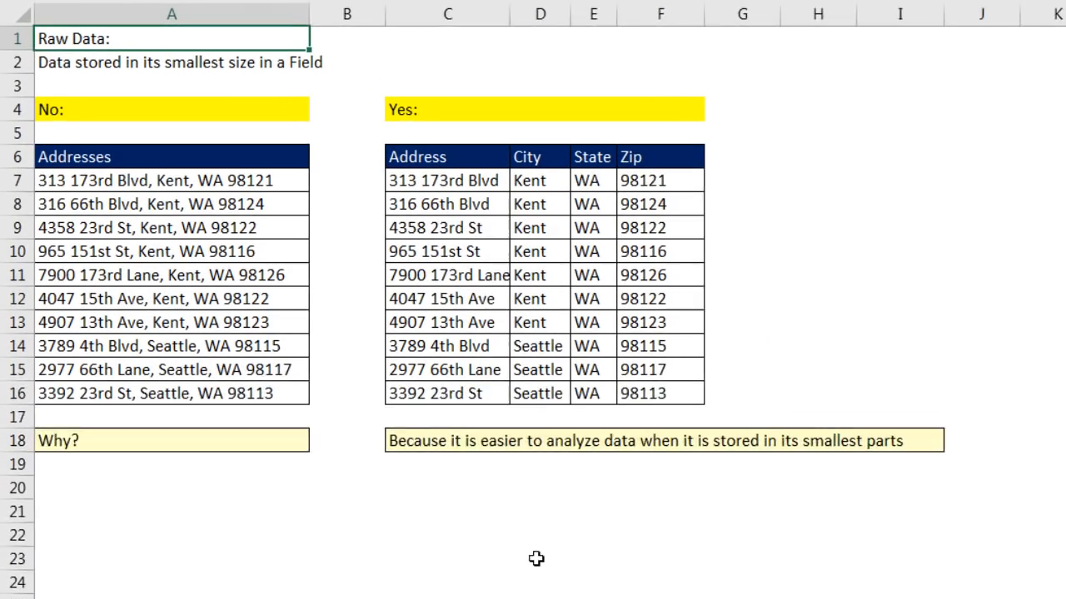
{"action": "left_click", "coordinate": [230, 178]}
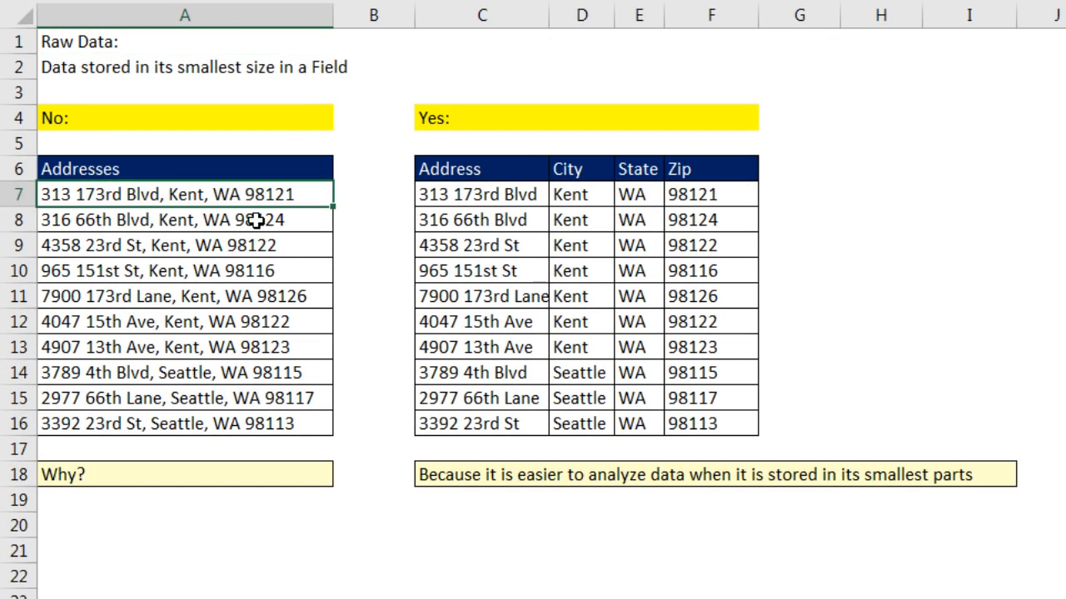
{"action": "left_click", "coordinate": [255, 220]}
{"action": "left_click", "coordinate": [263, 245]}
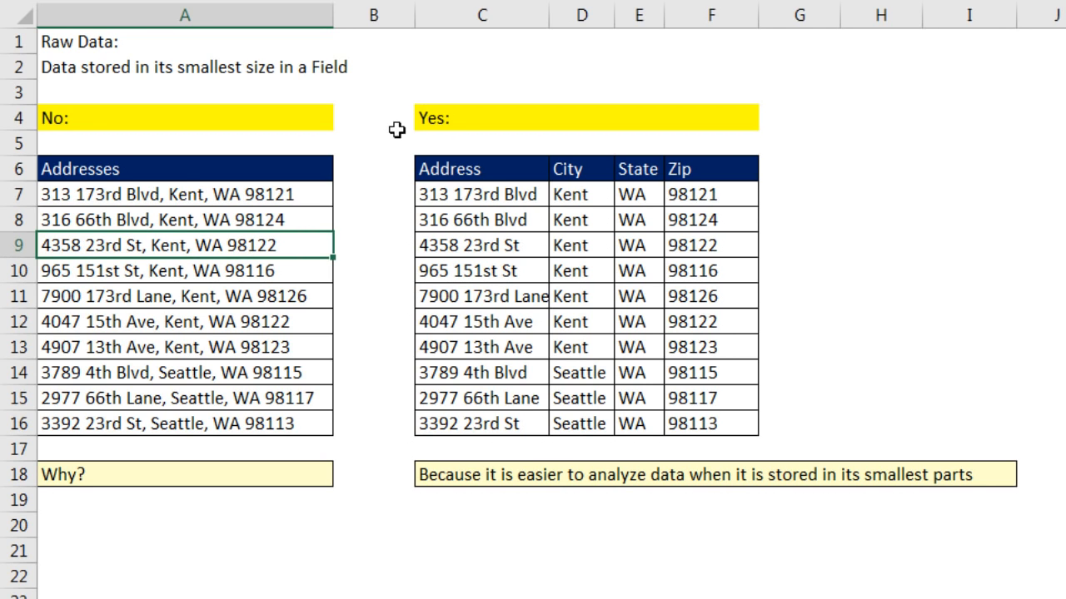
{"action": "left_click", "coordinate": [279, 266]}
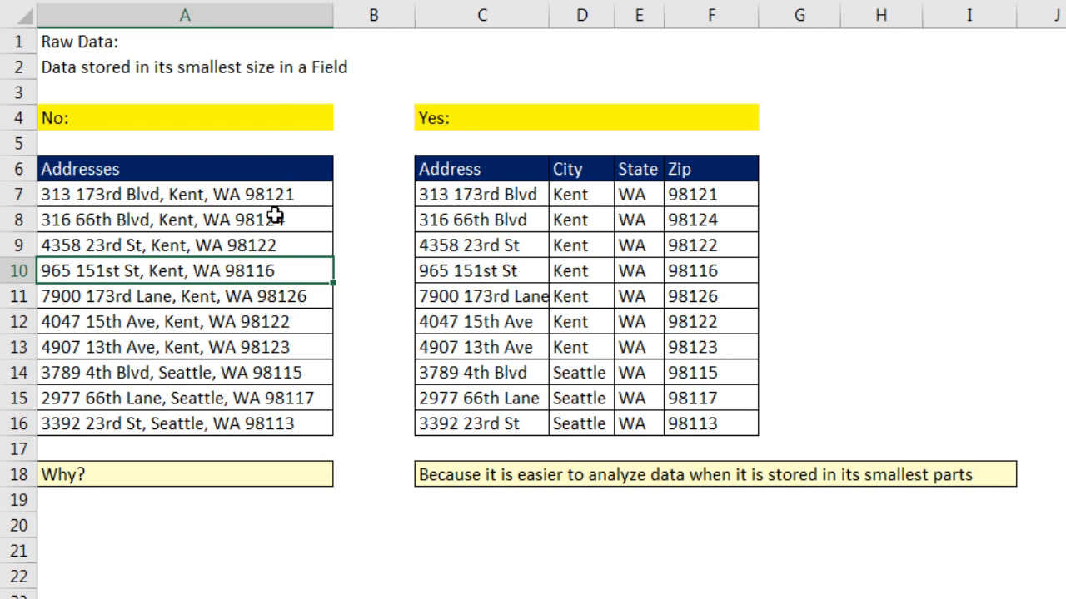
Step: Examine how the first address is split into the Address, City, State and Zip fields in C7:F7
{"action": "left_click", "coordinate": [458, 198]}
{"action": "left_click", "coordinate": [582, 199]}
{"action": "left_click", "coordinate": [643, 194]}
{"action": "left_click", "coordinate": [696, 200]}
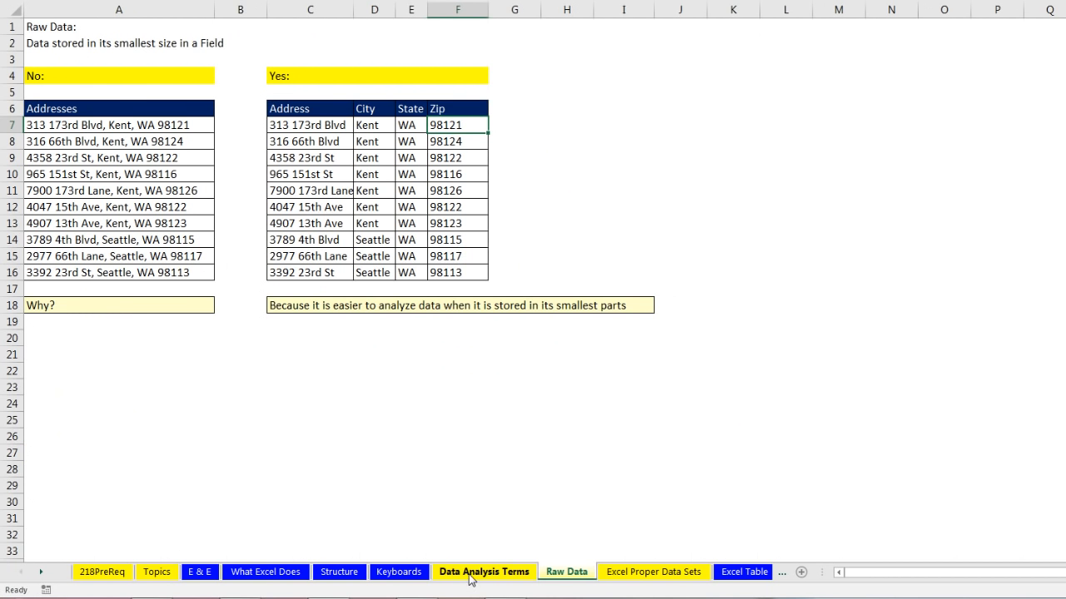
Step: Revisit the Data Analysis Terms sheet and examine the field names in A10:D10 on the Excel Proper Data Sets sheet
{"action": "left_click", "coordinate": [469, 575]}
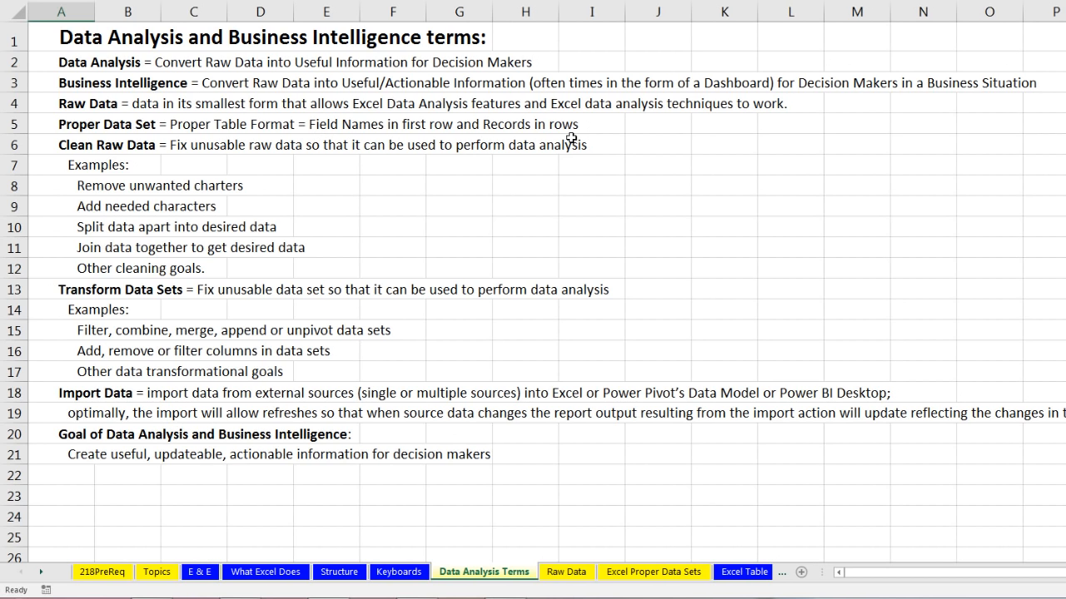
{"action": "left_click", "coordinate": [648, 575]}
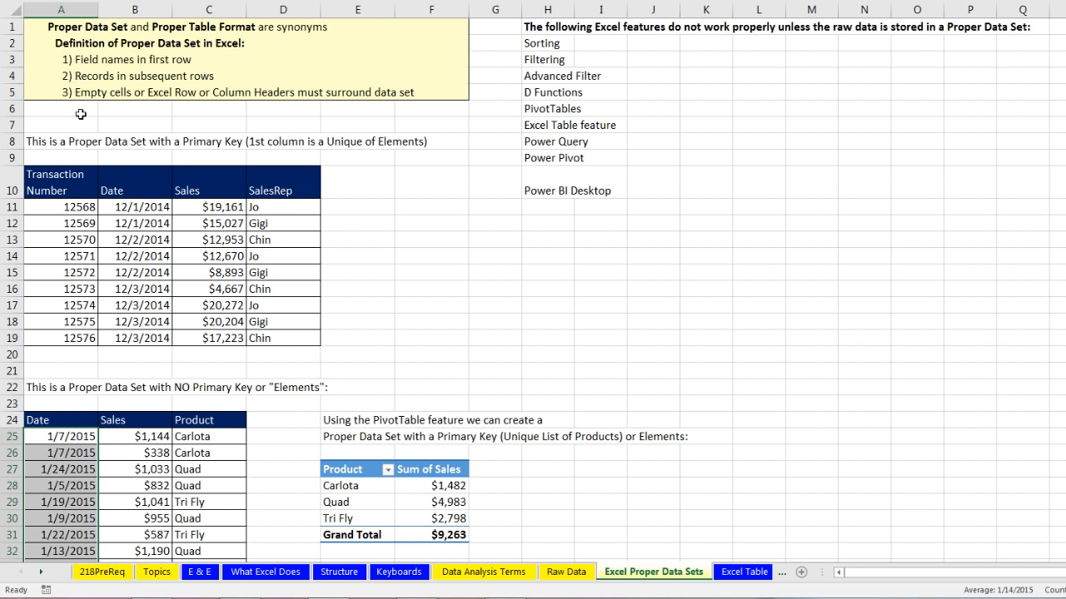
{"action": "left_click", "coordinate": [66, 183]}
{"action": "left_click", "coordinate": [129, 185]}
{"action": "left_click", "coordinate": [197, 187]}
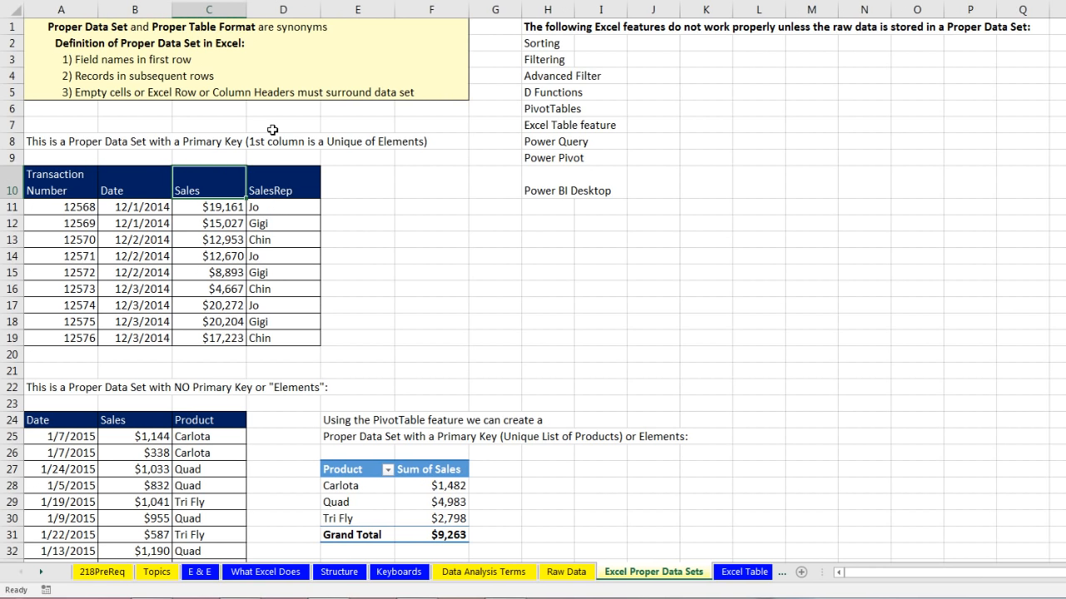
{"action": "left_click", "coordinate": [282, 193]}
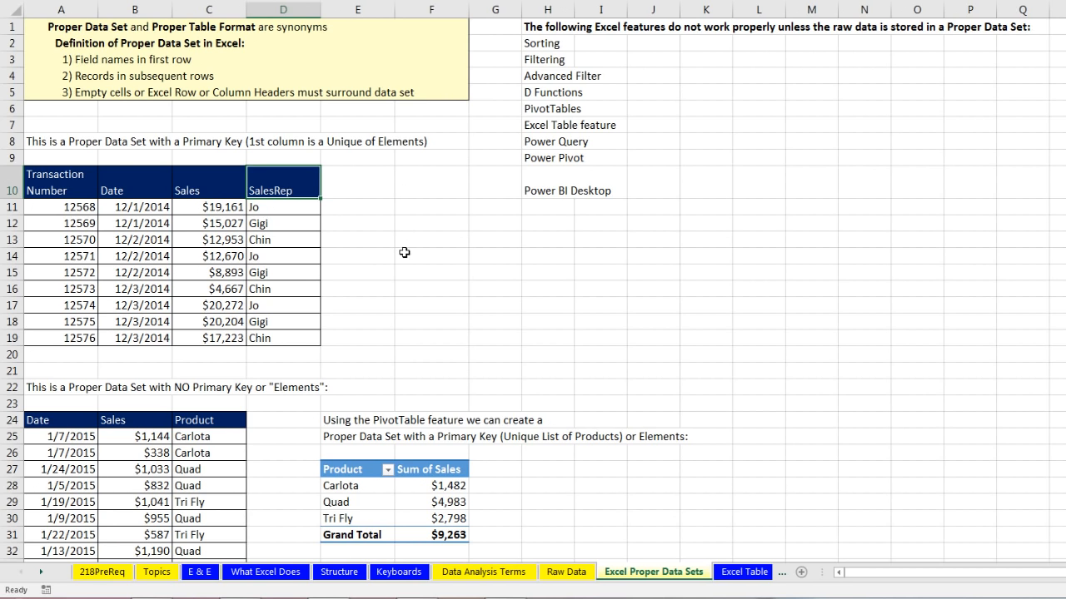
{"action": "left_click", "coordinate": [207, 182]}
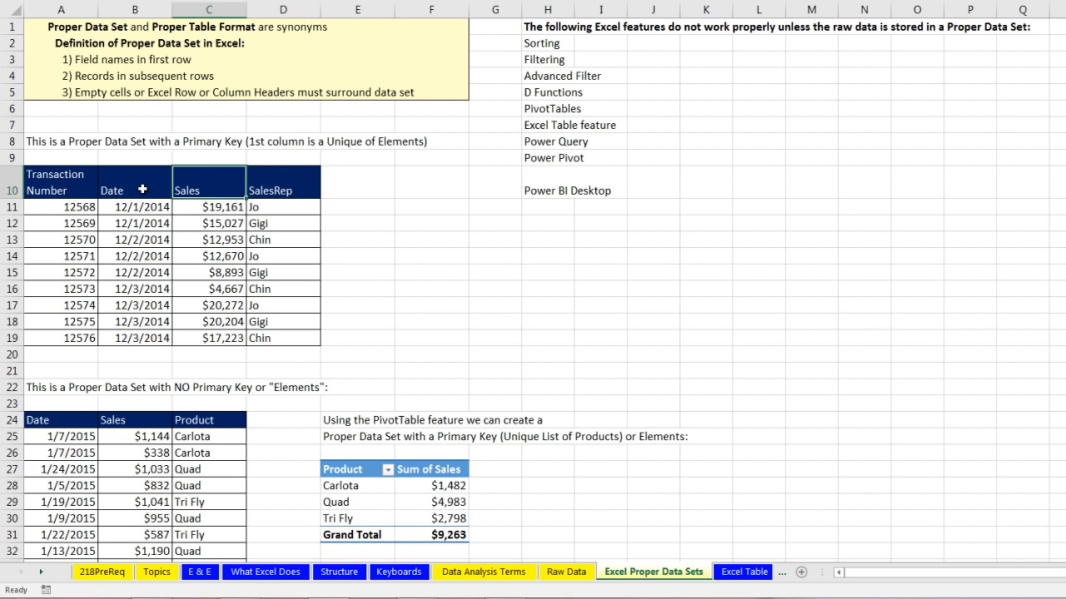
{"action": "left_click", "coordinate": [133, 184]}
{"action": "left_click", "coordinate": [64, 184]}
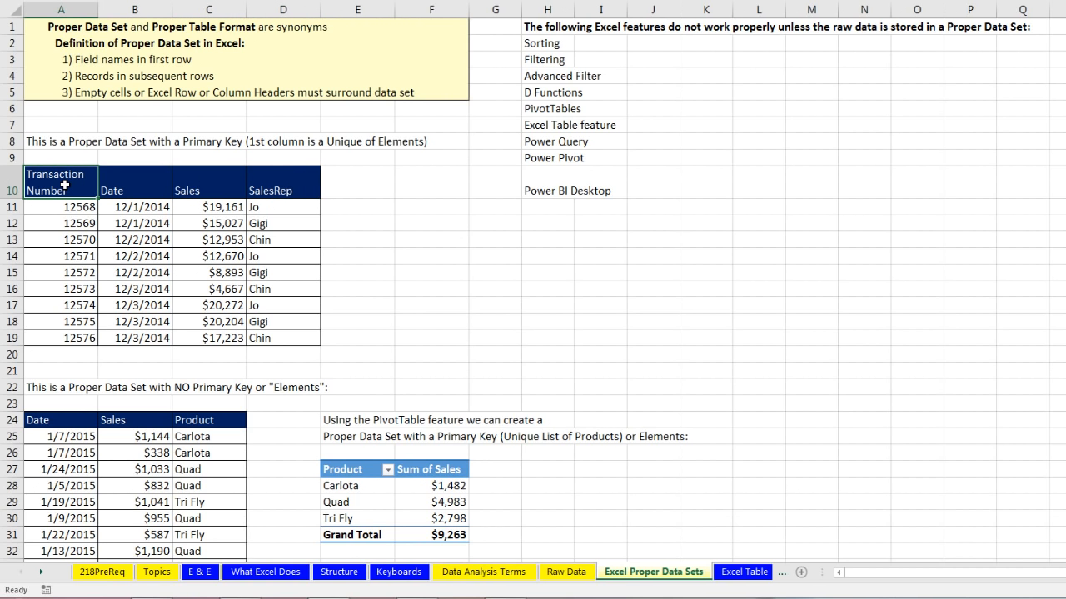
{"action": "left_click", "coordinate": [120, 185]}
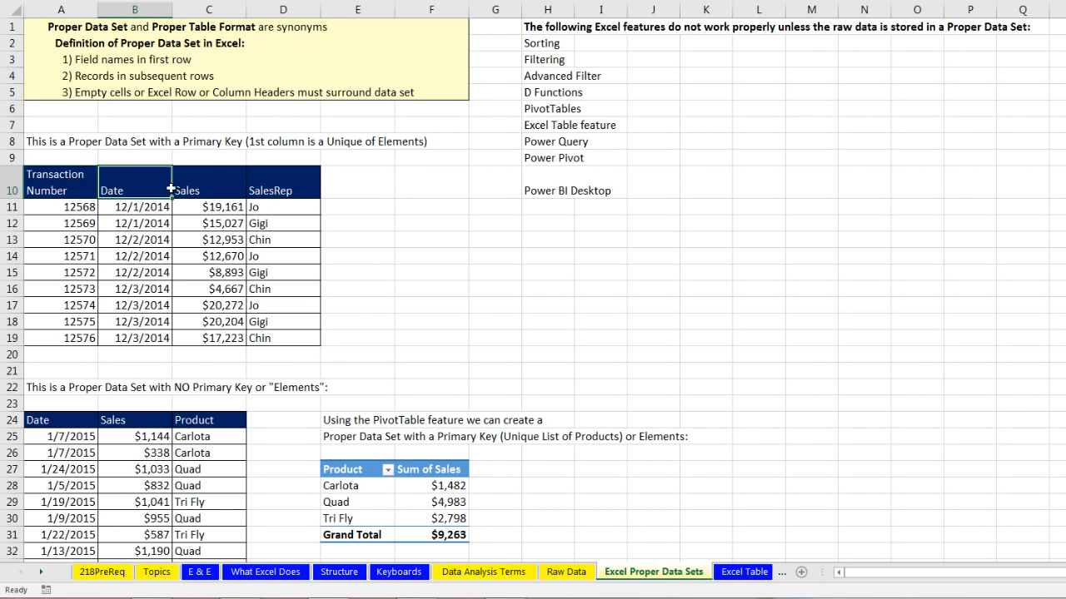
{"action": "left_click", "coordinate": [193, 184]}
{"action": "left_click", "coordinate": [301, 186]}
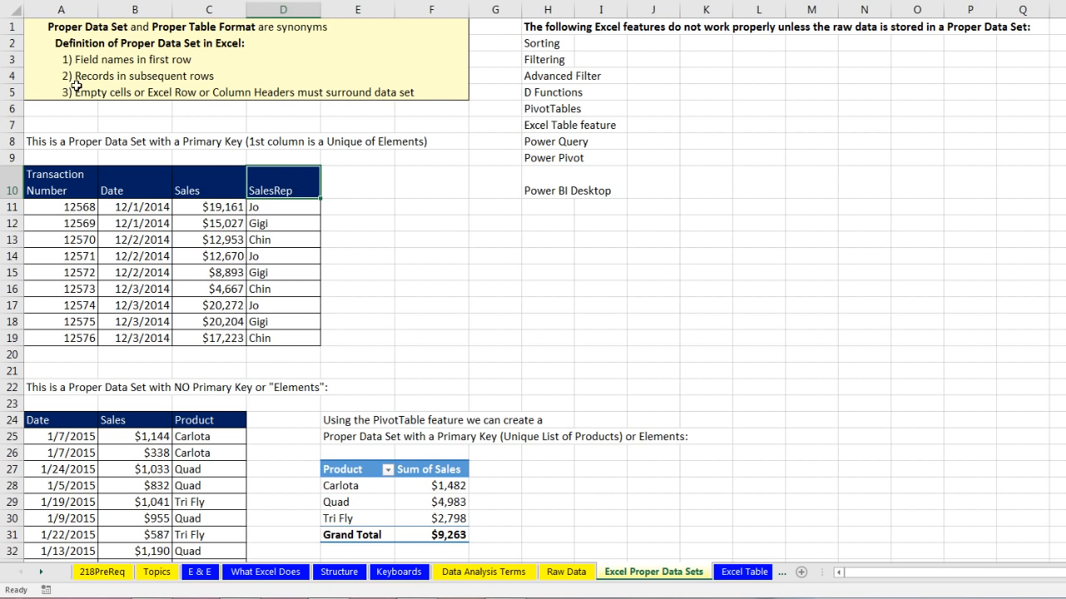
Step: Highlight the first three records in rows 11 to 13 and inspect the edges of the transaction data set
{"action": "left_click_drag", "start_coordinate": [64, 206], "coordinate": [275, 210]}
{"action": "left_click_drag", "start_coordinate": [50, 225], "coordinate": [277, 225]}
{"action": "left_click_drag", "start_coordinate": [63, 243], "coordinate": [275, 240]}
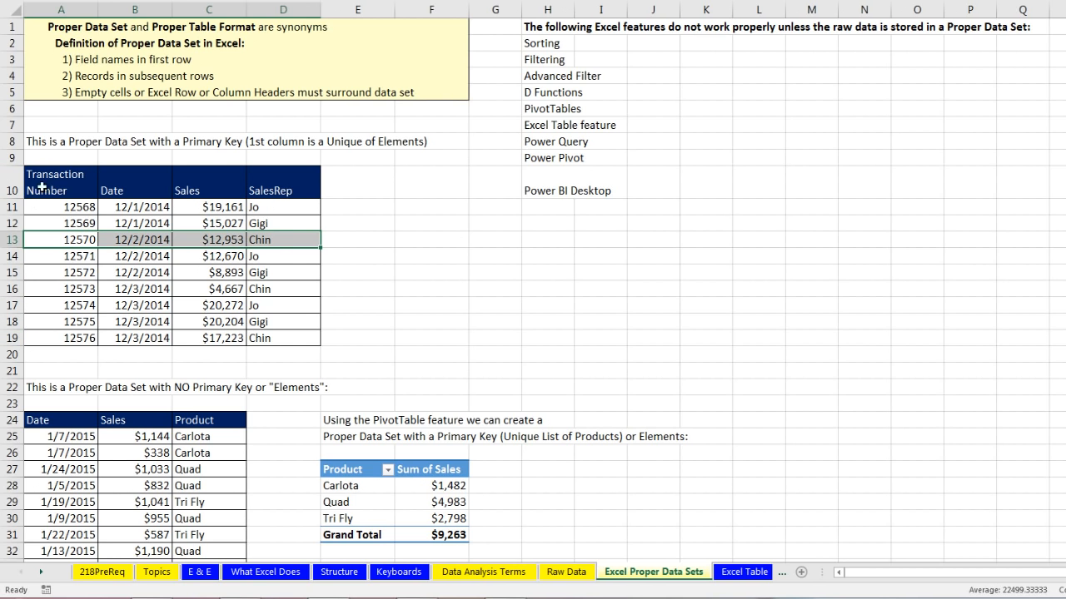
{"action": "left_click_drag", "start_coordinate": [46, 159], "coordinate": [76, 357]}
Step: Enter the filler text asaS in E15 beside the transaction data set, abandon a second entry below it, and undo the text
{"action": "left_click", "coordinate": [369, 274]}
{"action": "type", "text": "asaS"}
{"action": "key", "text": "Return"}
{"action": "type", "text": "asA$"}
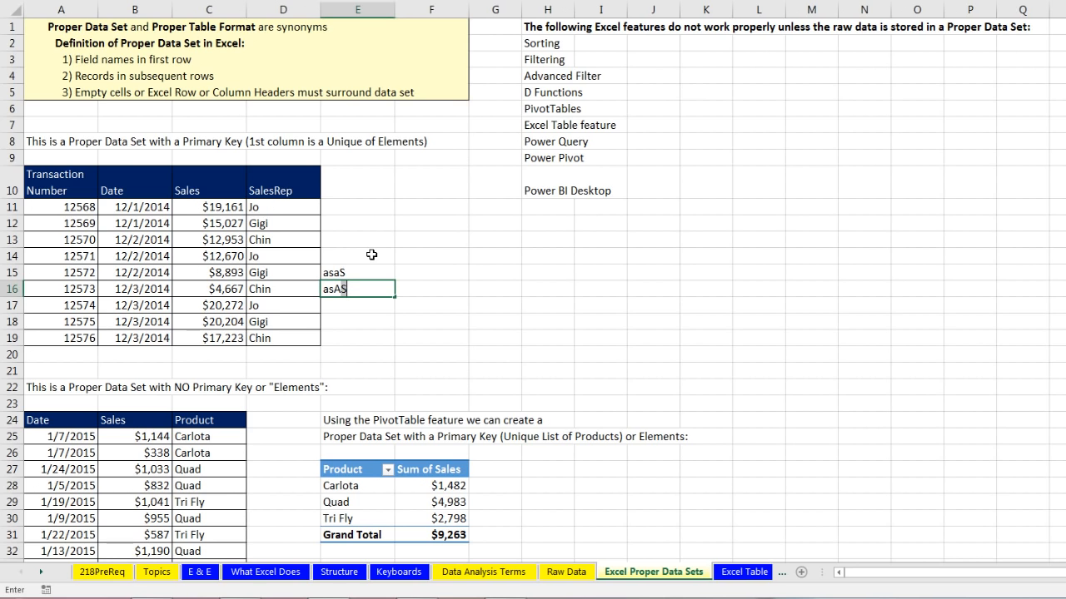
{"action": "key", "text": "Escape"}
{"action": "key", "text": "ctrl+z"}
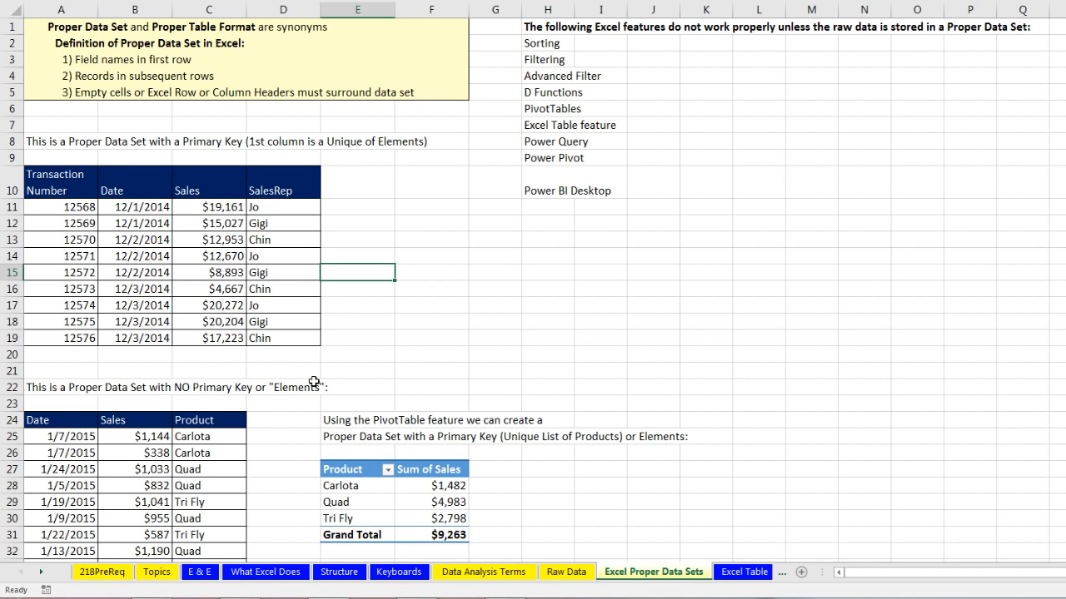
Step: Compare the data set without a primary key with the unique transaction numbers in A11:A19
{"action": "left_click", "coordinate": [229, 240]}
{"action": "scroll", "coordinate": [229, 239], "scroll_direction": "down", "scroll_amount": 1}
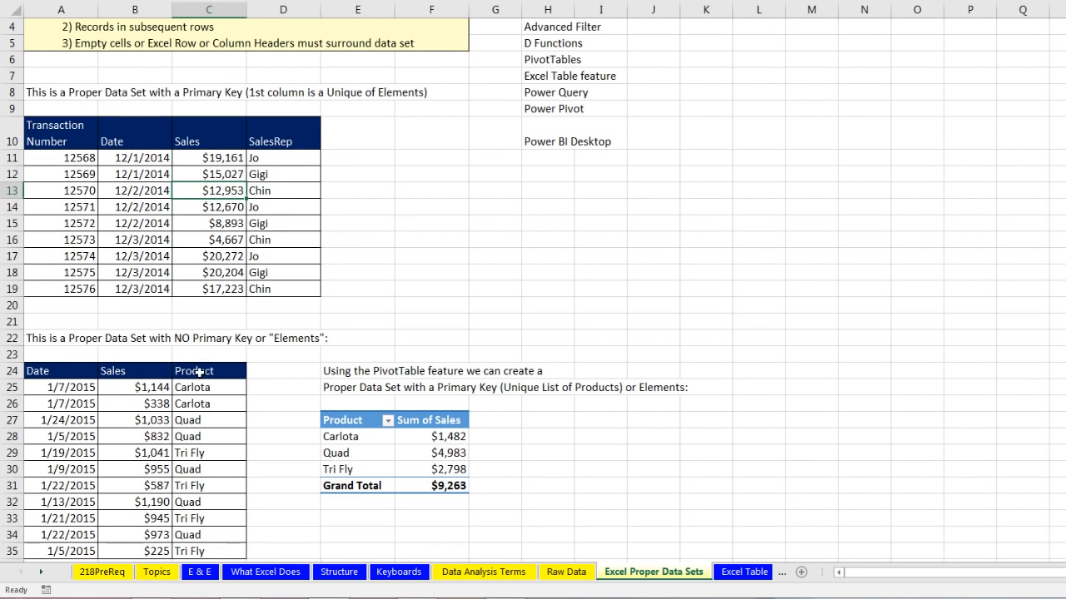
{"action": "left_click", "coordinate": [163, 442]}
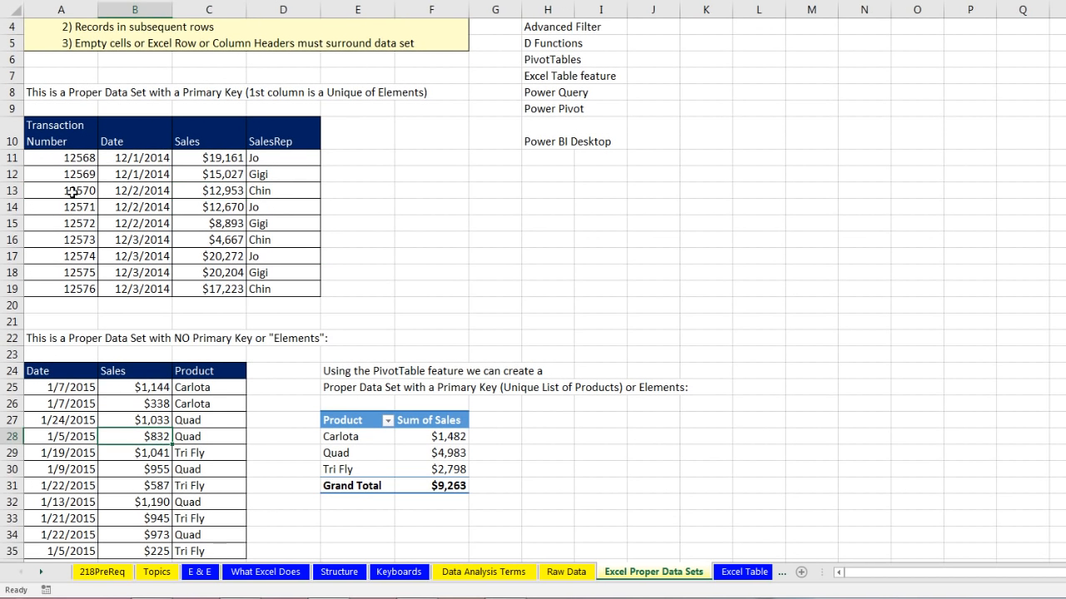
{"action": "left_click_drag", "start_coordinate": [62, 159], "coordinate": [56, 286]}
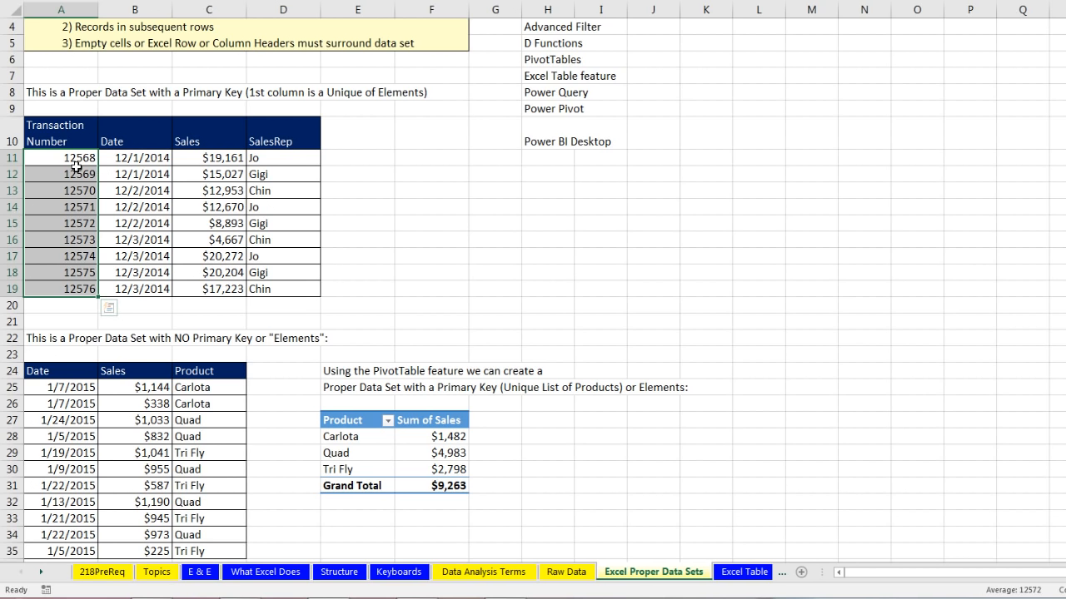
Step: Highlight the first transaction record in A11:D11 and the whole transaction data set in A10:D19
{"action": "left_click_drag", "start_coordinate": [66, 157], "coordinate": [275, 158]}
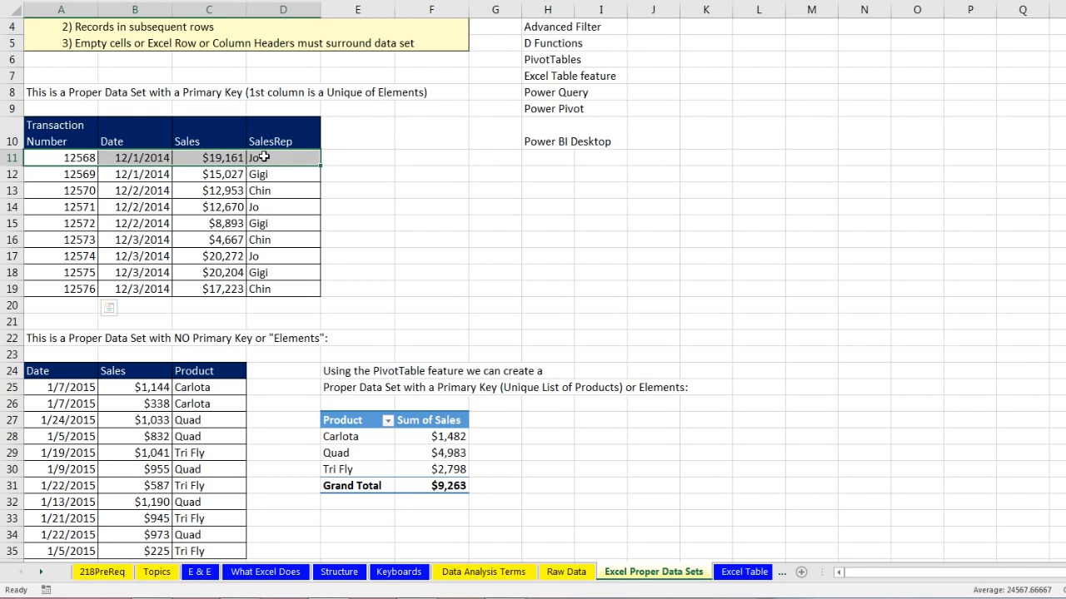
{"action": "left_click", "coordinate": [75, 159]}
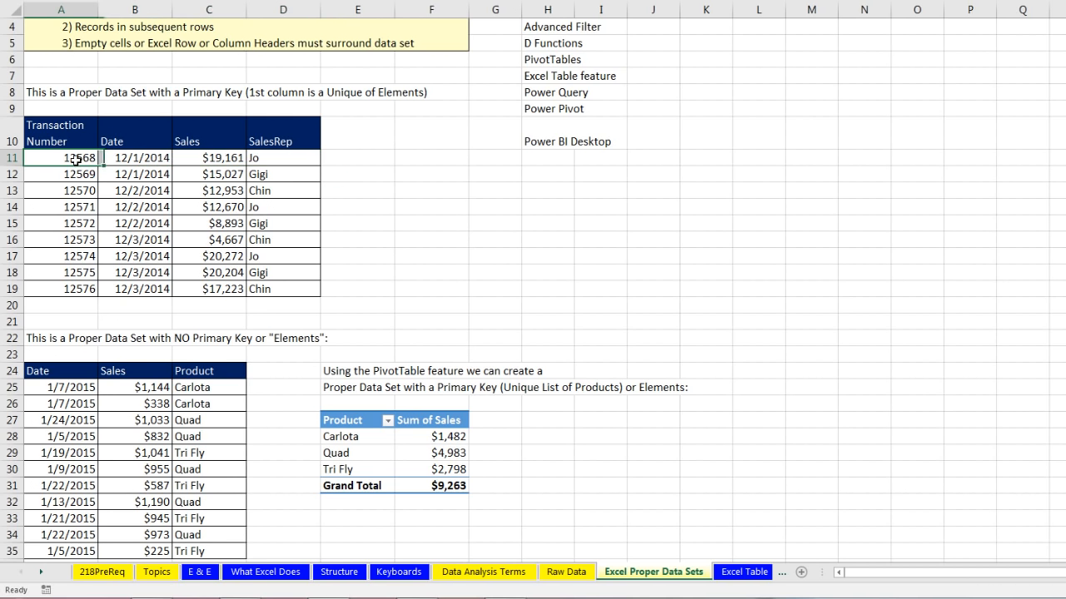
{"action": "left_click", "coordinate": [83, 174]}
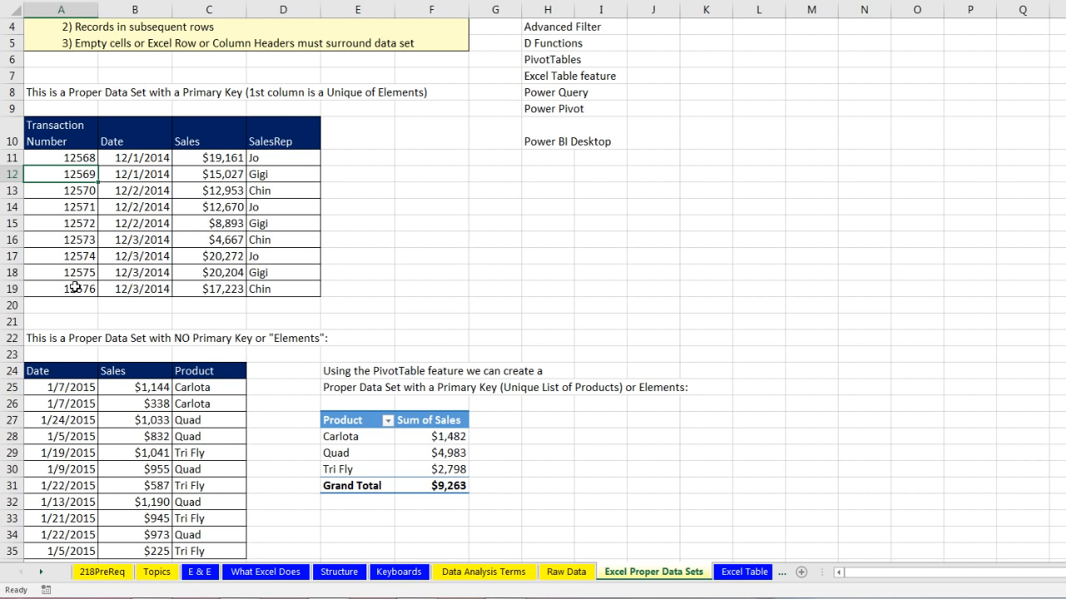
{"action": "left_click_drag", "start_coordinate": [75, 134], "coordinate": [288, 284]}
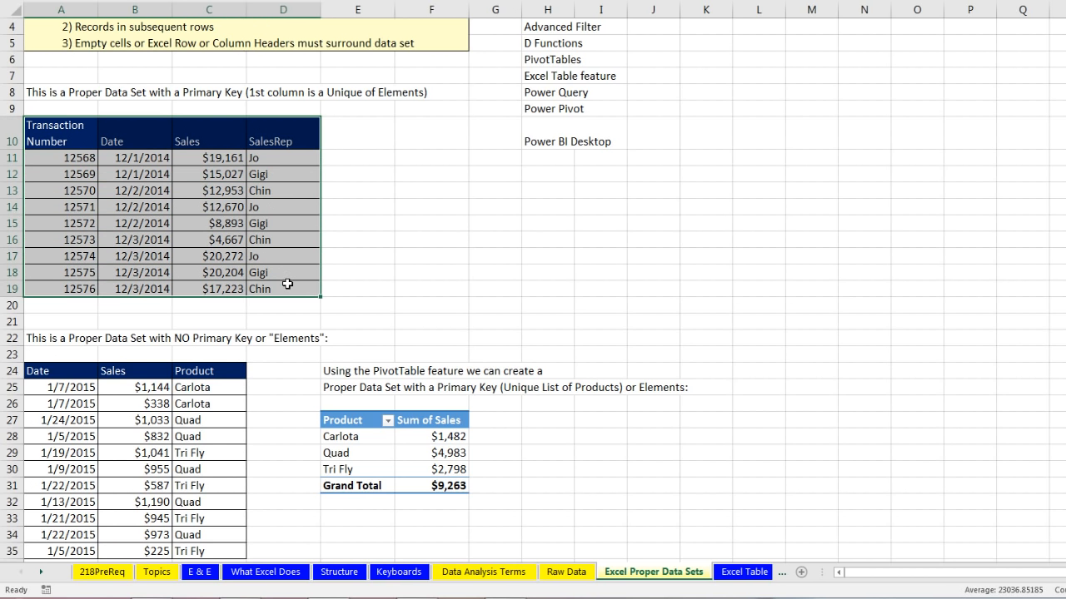
Step: Select the data set without a primary key in A24:C35 and compare its Date column with the transaction numbers in A11:A19
{"action": "left_click_drag", "start_coordinate": [65, 385], "coordinate": [209, 485]}
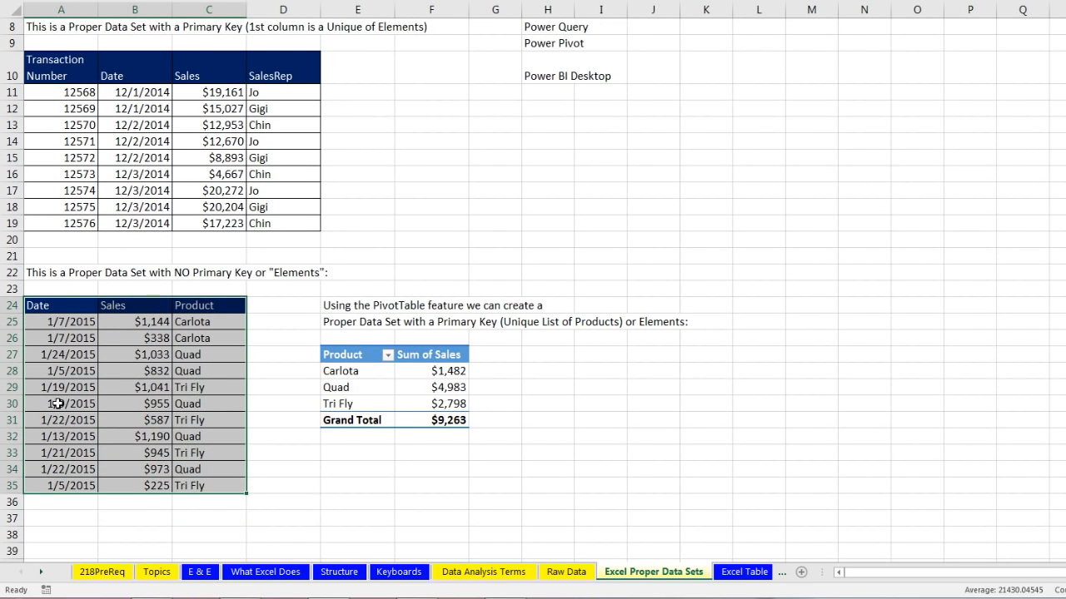
{"action": "left_click_drag", "start_coordinate": [69, 323], "coordinate": [64, 338]}
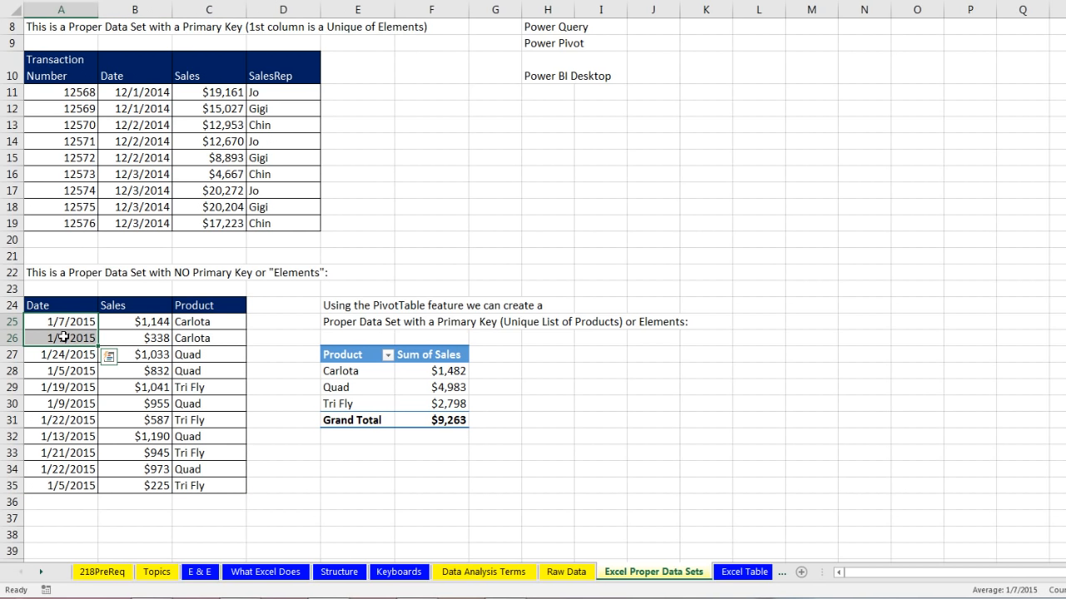
{"action": "left_click", "coordinate": [182, 142]}
{"action": "left_click", "coordinate": [151, 355]}
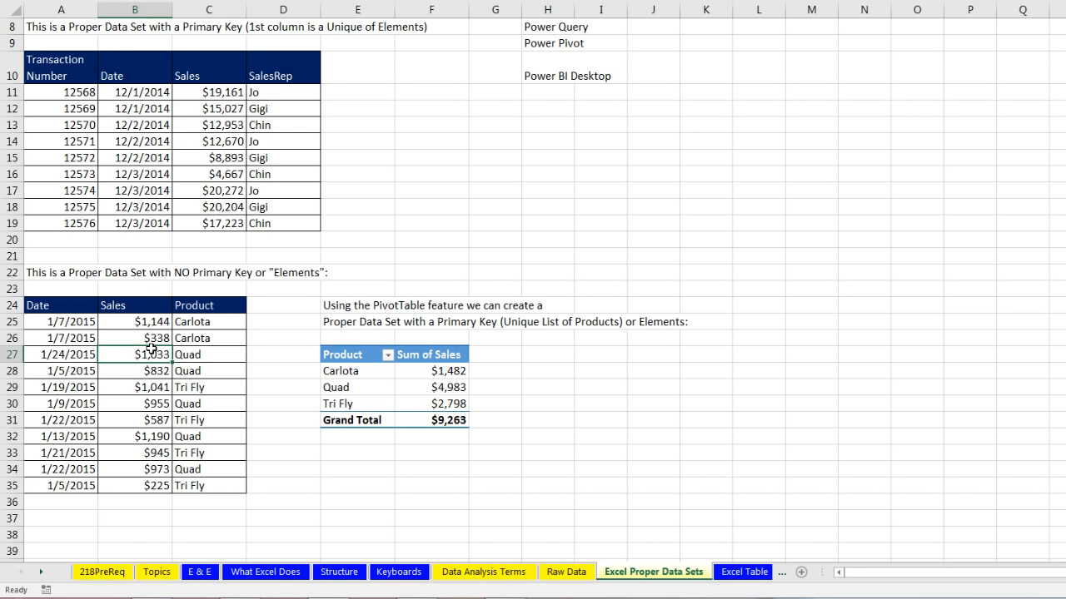
{"action": "left_click_drag", "start_coordinate": [70, 93], "coordinate": [71, 241]}
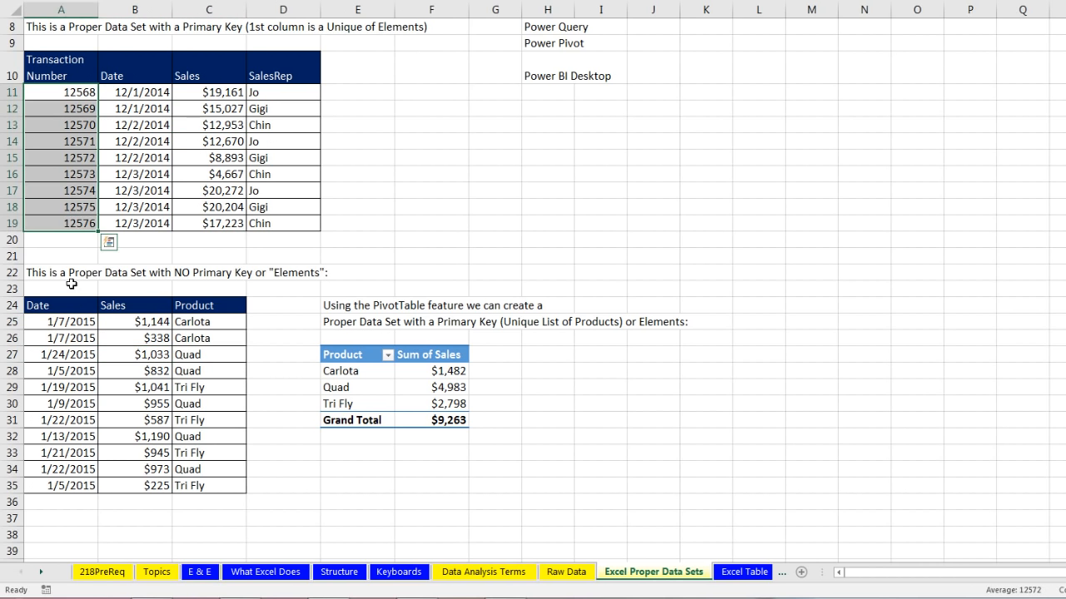
{"action": "left_click_drag", "start_coordinate": [76, 322], "coordinate": [82, 485]}
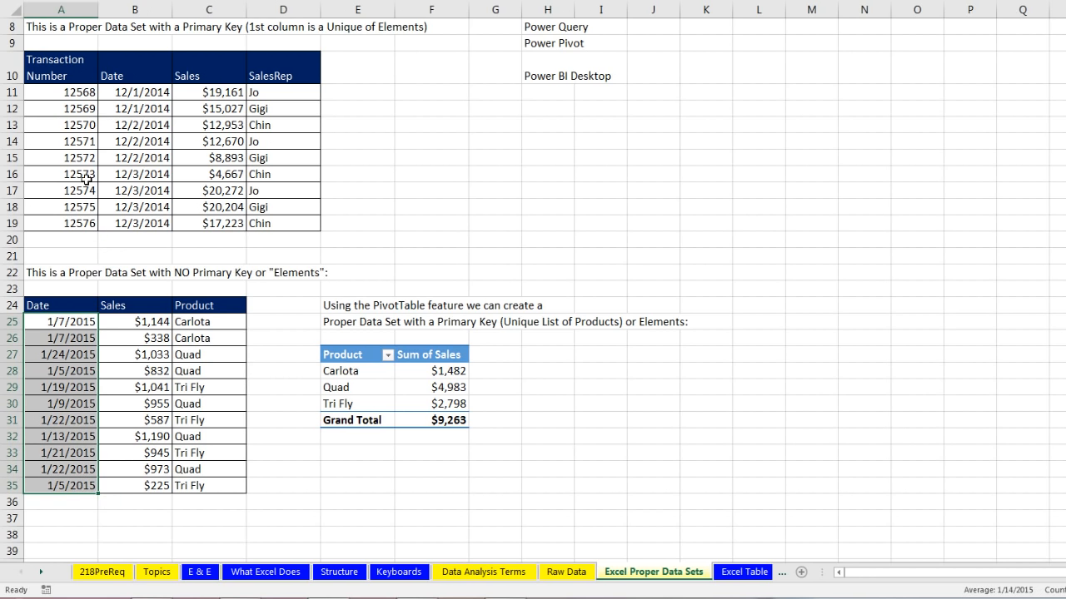
{"action": "left_click_drag", "start_coordinate": [62, 94], "coordinate": [60, 223]}
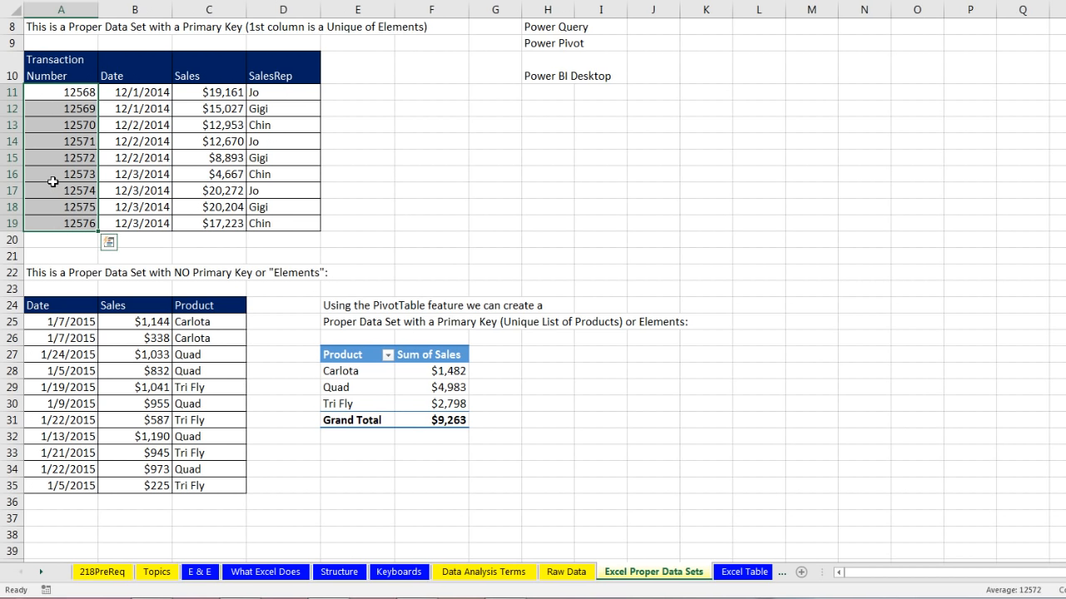
{"action": "scroll", "coordinate": [101, 260], "scroll_direction": "up", "scroll_amount": 3}
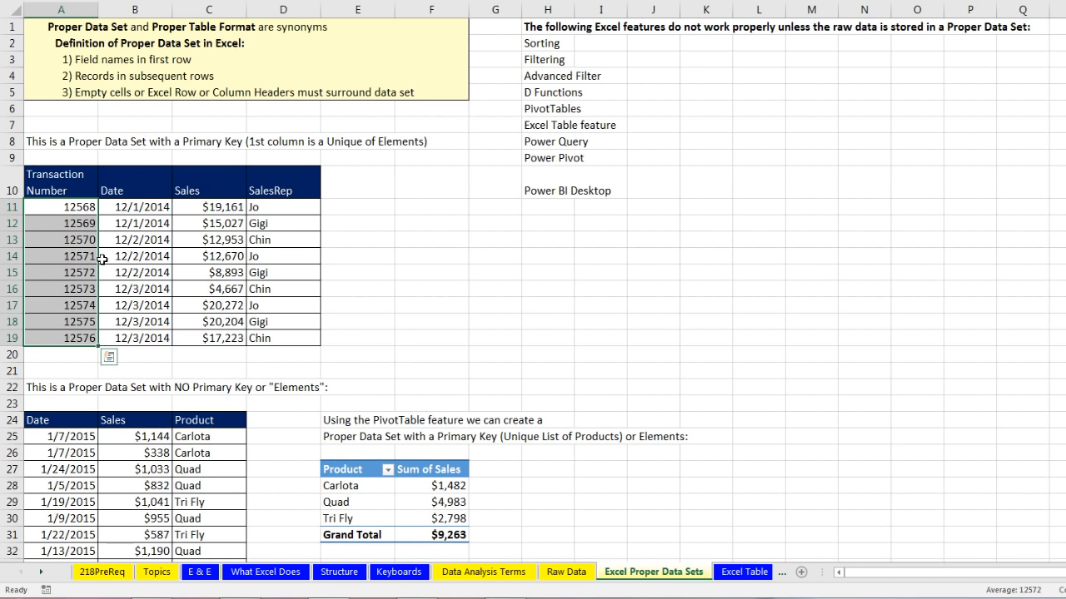
Step: Review the Raw Data, Proper Data Set and Import Data definitions on the Data Analysis Terms sheet
{"action": "left_click", "coordinate": [503, 577]}
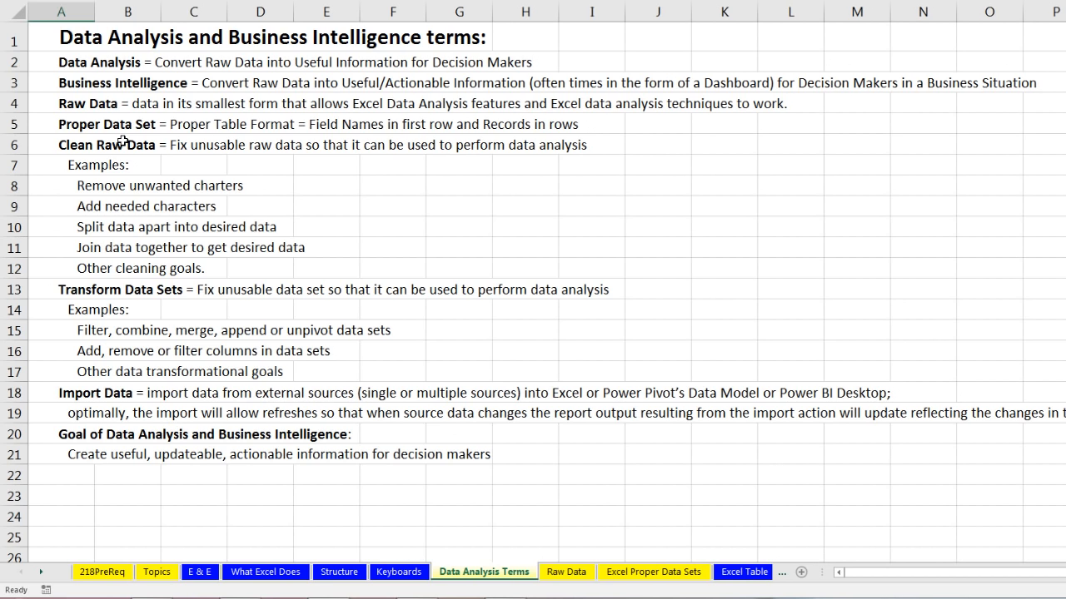
{"action": "left_click", "coordinate": [50, 103]}
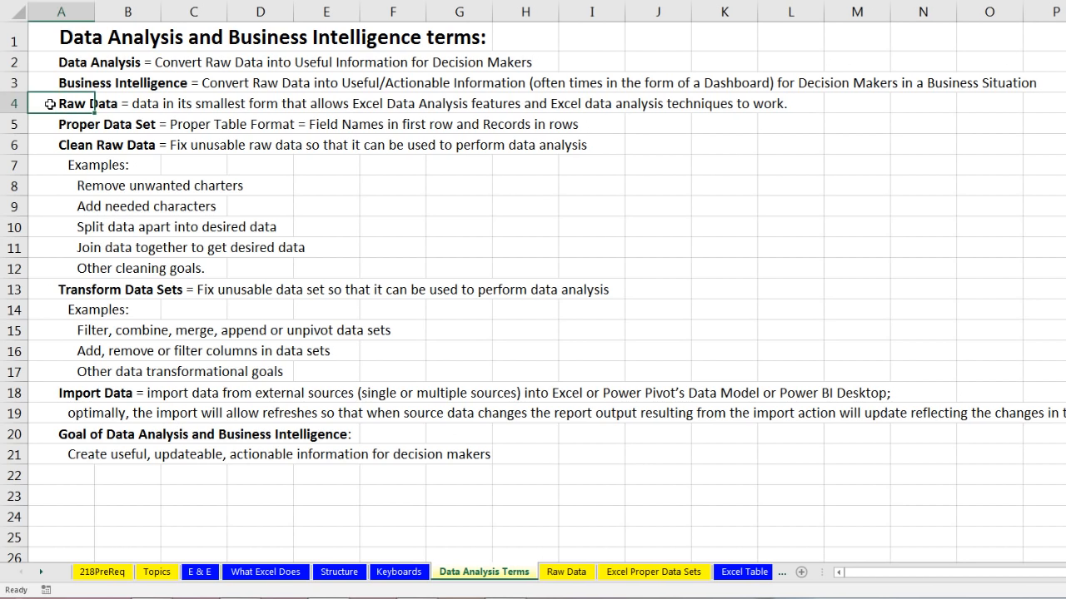
{"action": "left_click", "coordinate": [51, 123]}
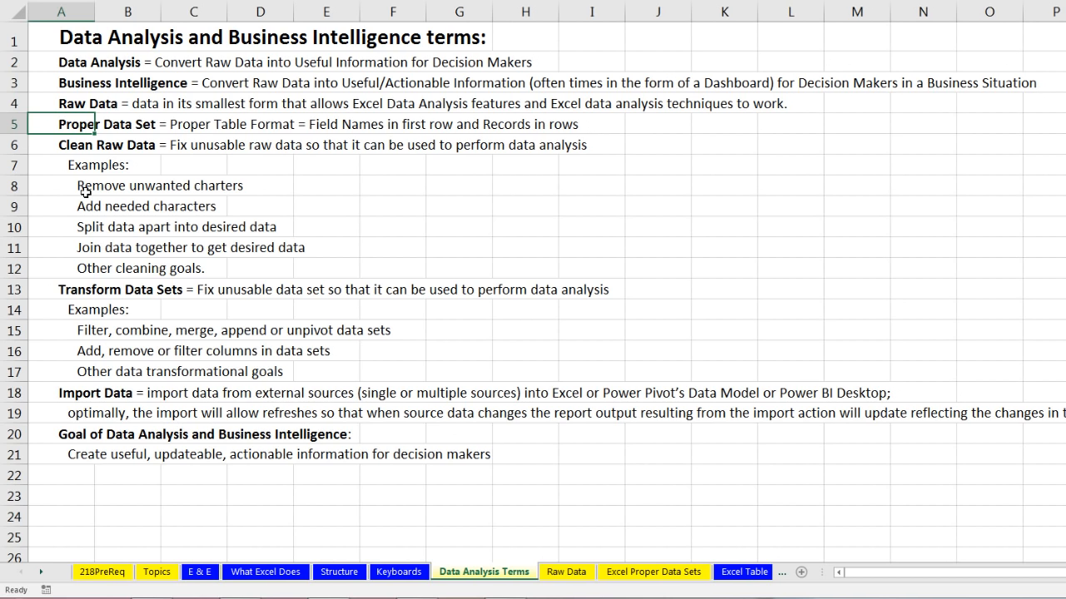
{"action": "left_click", "coordinate": [62, 105]}
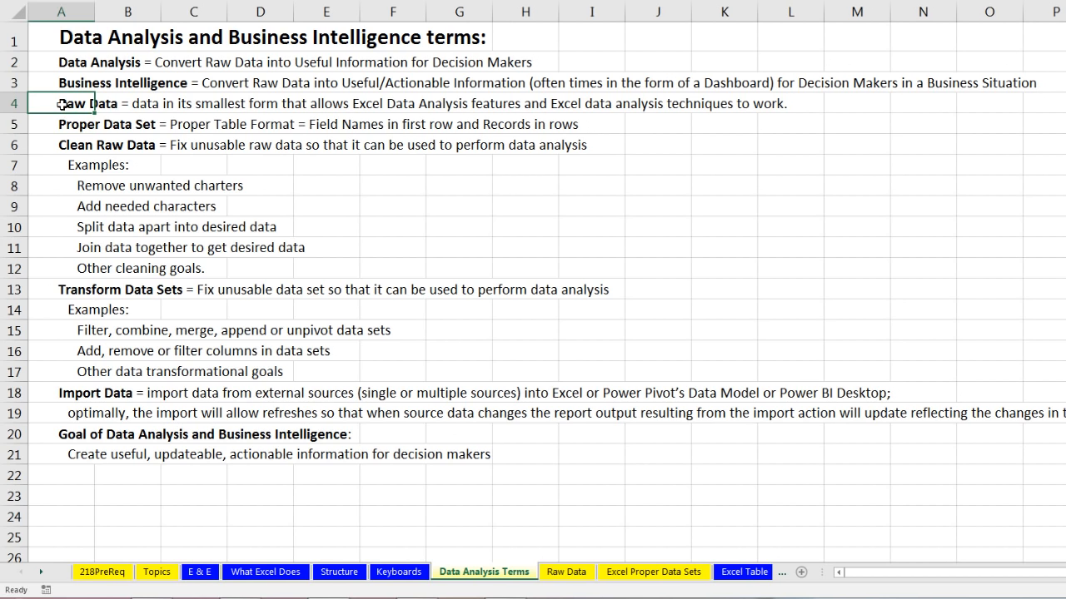
{"action": "left_click", "coordinate": [64, 124]}
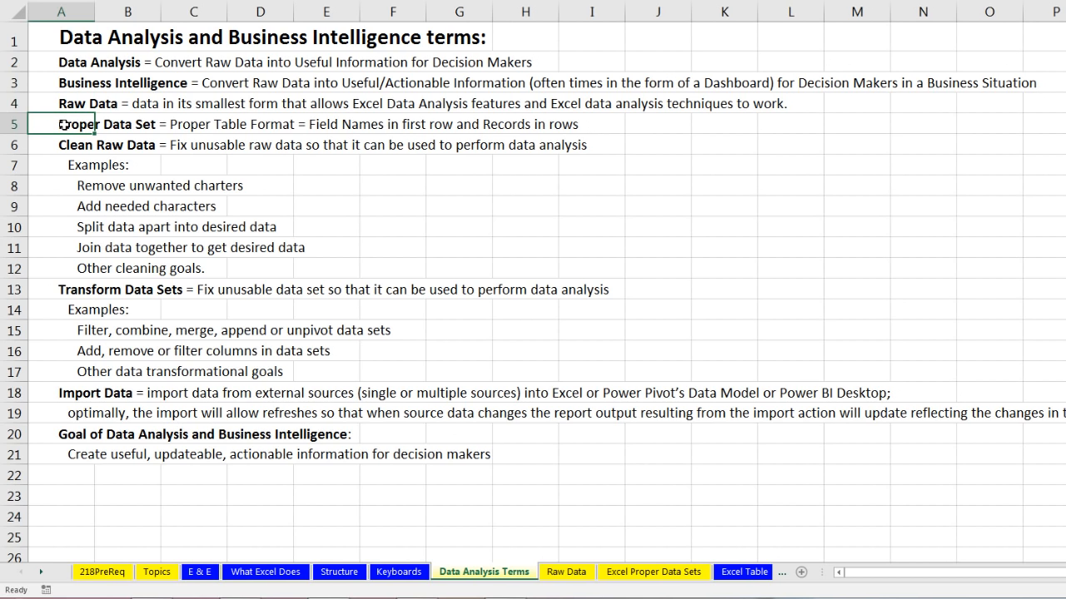
{"action": "left_click", "coordinate": [72, 392]}
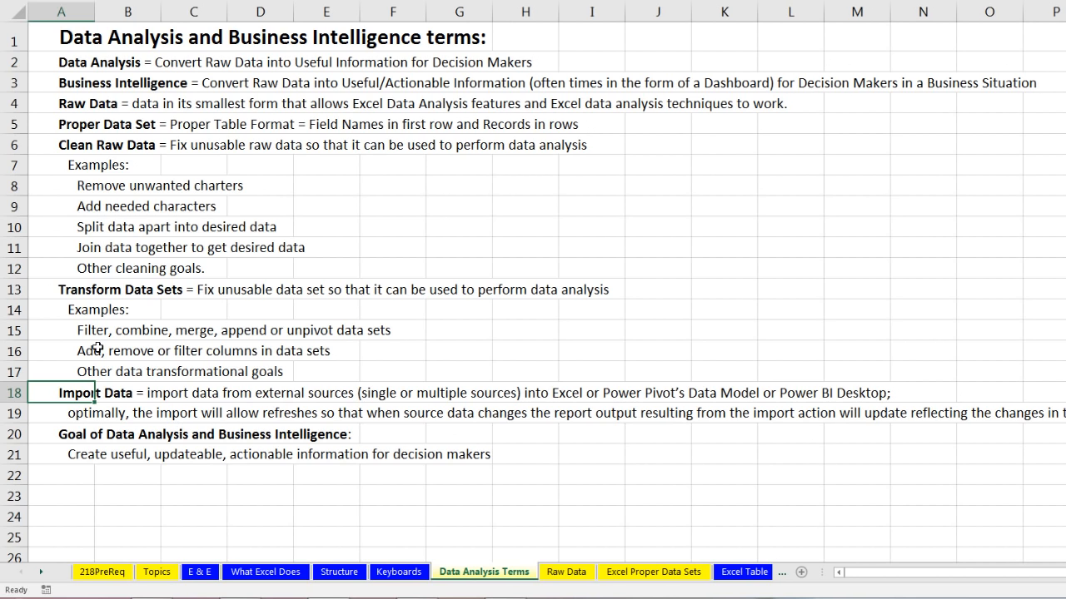
{"action": "left_click", "coordinate": [63, 491]}
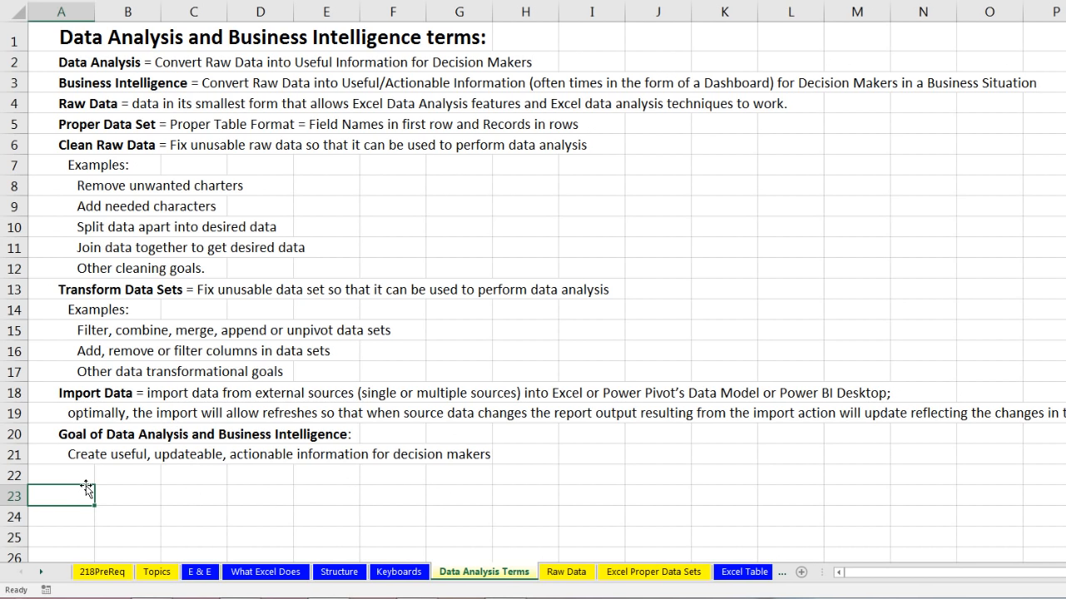
Step: Bring the further worksheets into reach and open the Excel Data Types sheet at its data types table
{"action": "left_click", "coordinate": [41, 571]}
{"action": "left_click", "coordinate": [40, 572]}
{"action": "left_click", "coordinate": [41, 572]}
{"action": "left_click", "coordinate": [40, 572]}
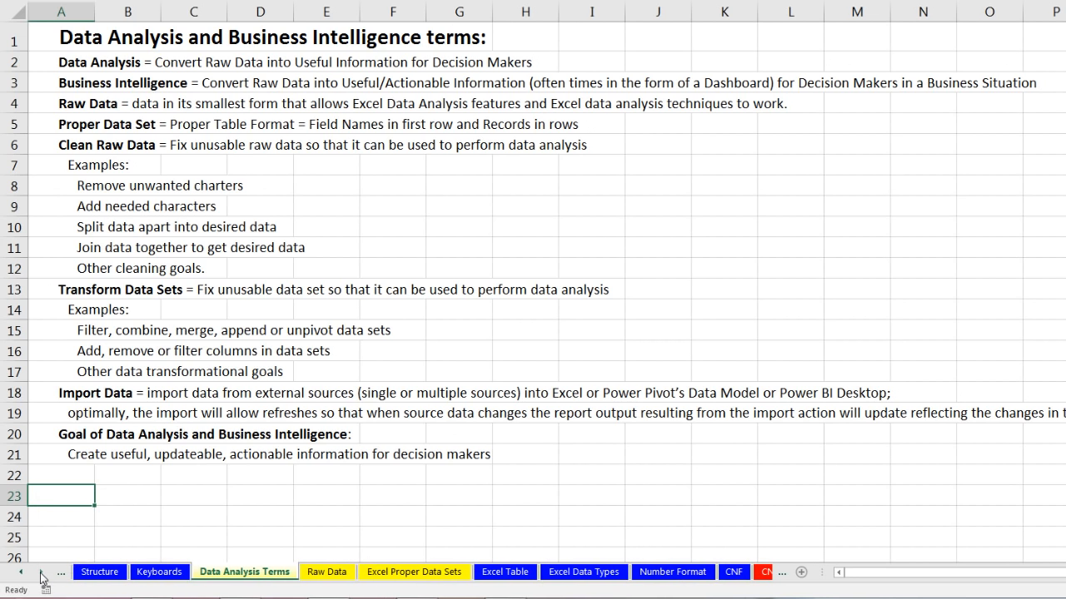
{"action": "left_click", "coordinate": [583, 572]}
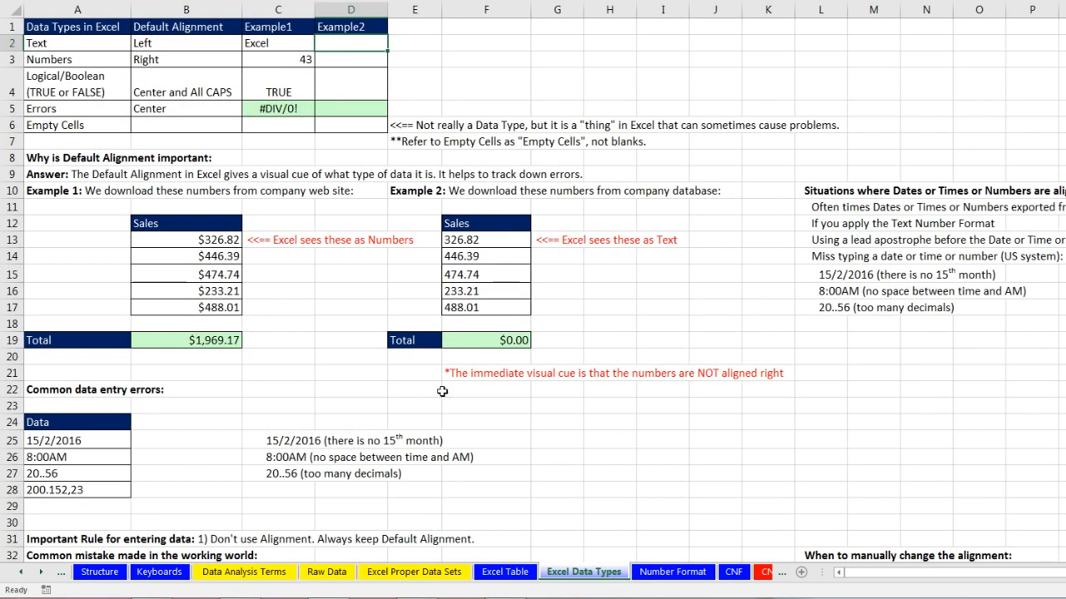
{"action": "scroll", "coordinate": [474, 340], "scroll_direction": "up", "scroll_amount": 3}
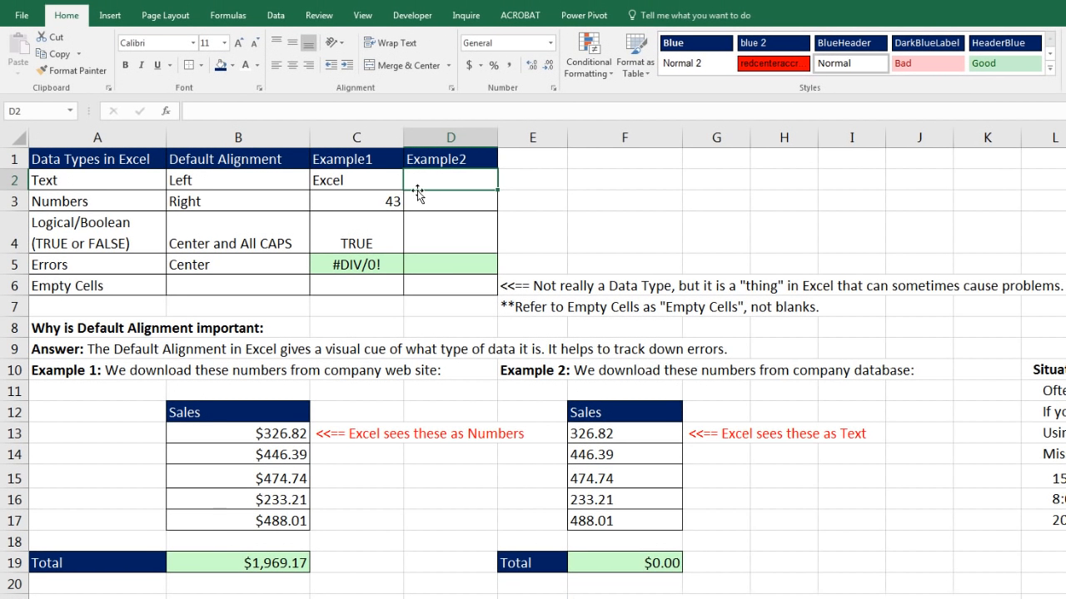
Step: Enter Rad in D2 as the second example of the Text data type
{"action": "left_click", "coordinate": [77, 181]}
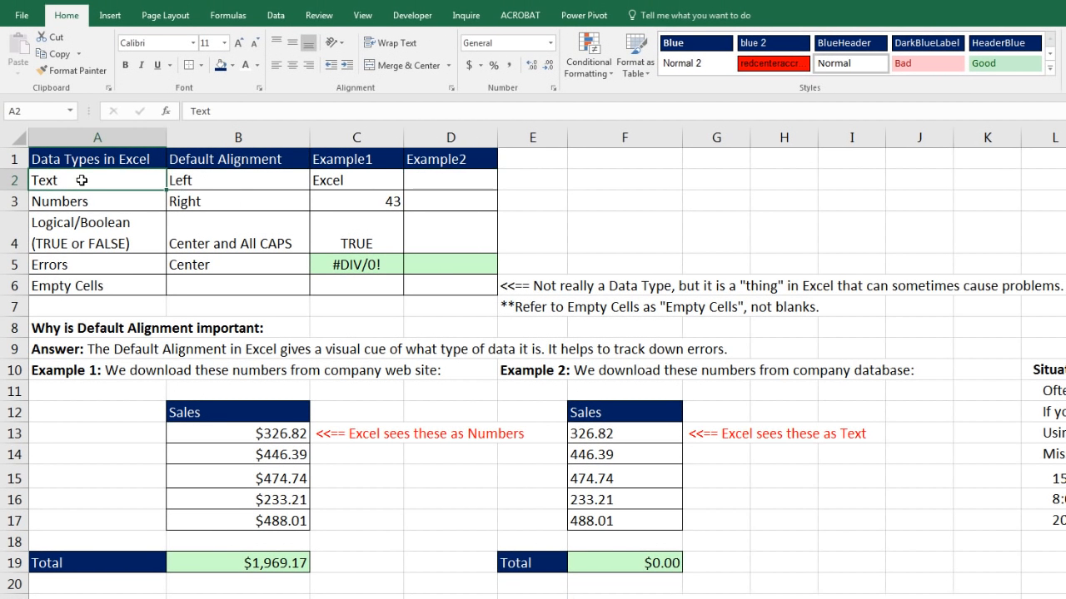
{"action": "left_click", "coordinate": [334, 177]}
{"action": "left_click", "coordinate": [449, 182]}
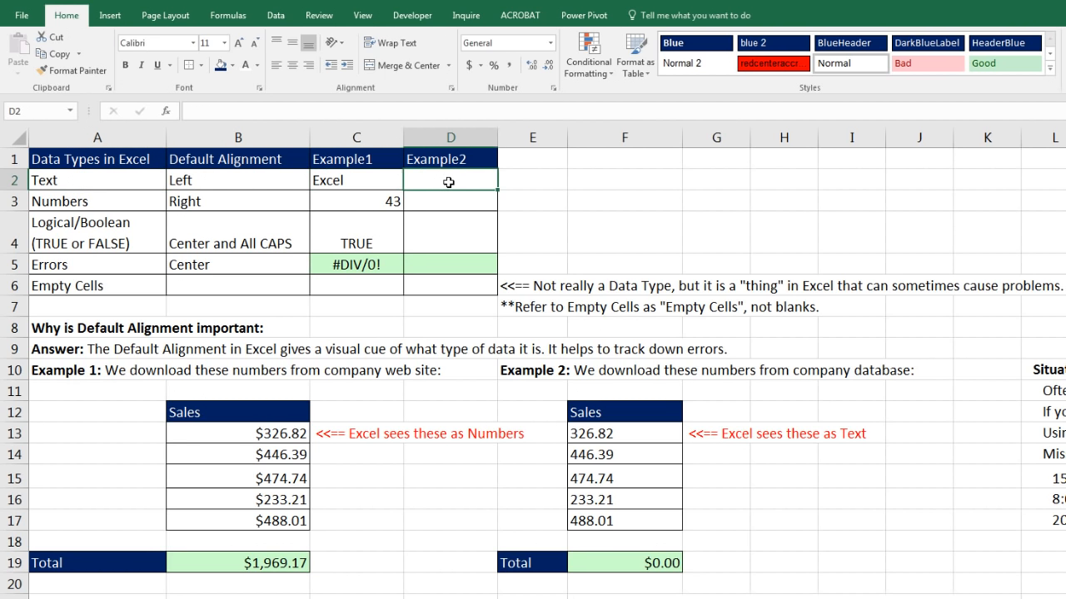
{"action": "type", "text": "rAD"}
{"action": "key", "text": "Return"}
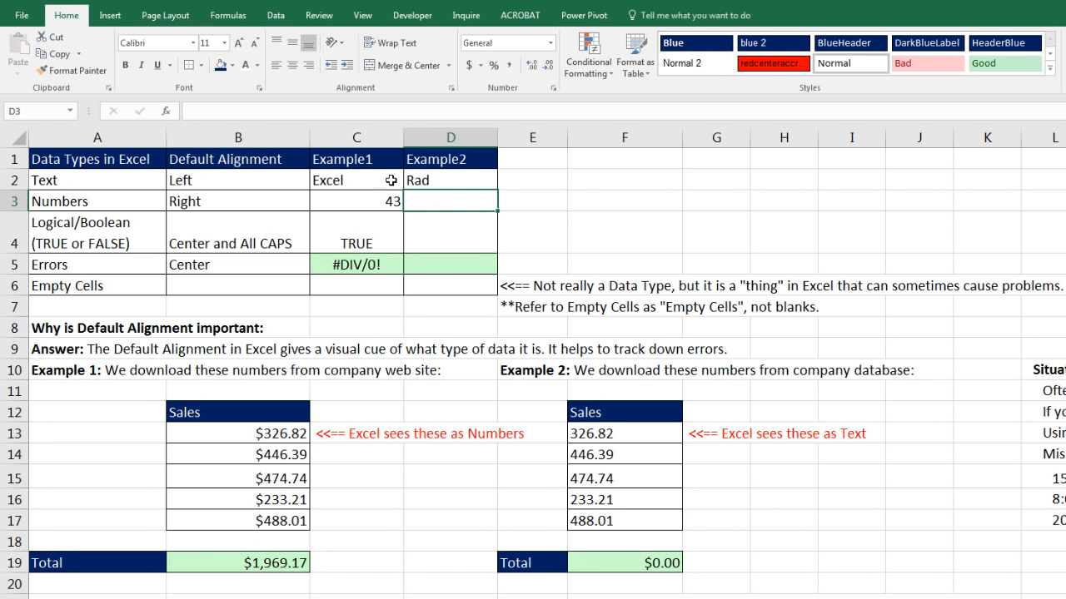
Step: Try right and center alignment on the text example in C2, and undo both alignment changes
{"action": "left_click", "coordinate": [348, 179]}
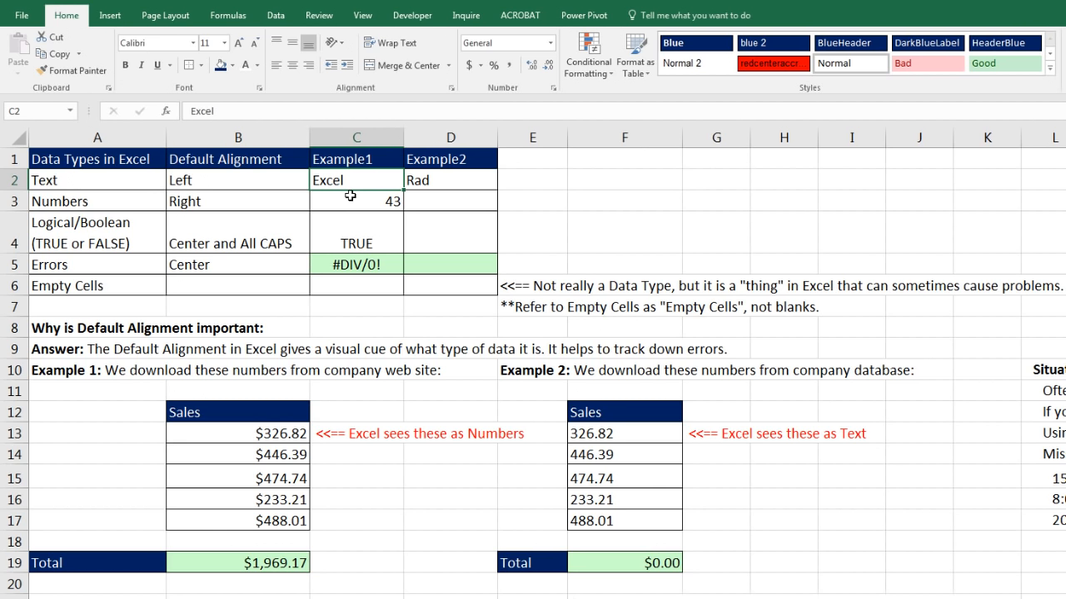
{"action": "left_click", "coordinate": [308, 67]}
{"action": "left_click", "coordinate": [293, 67]}
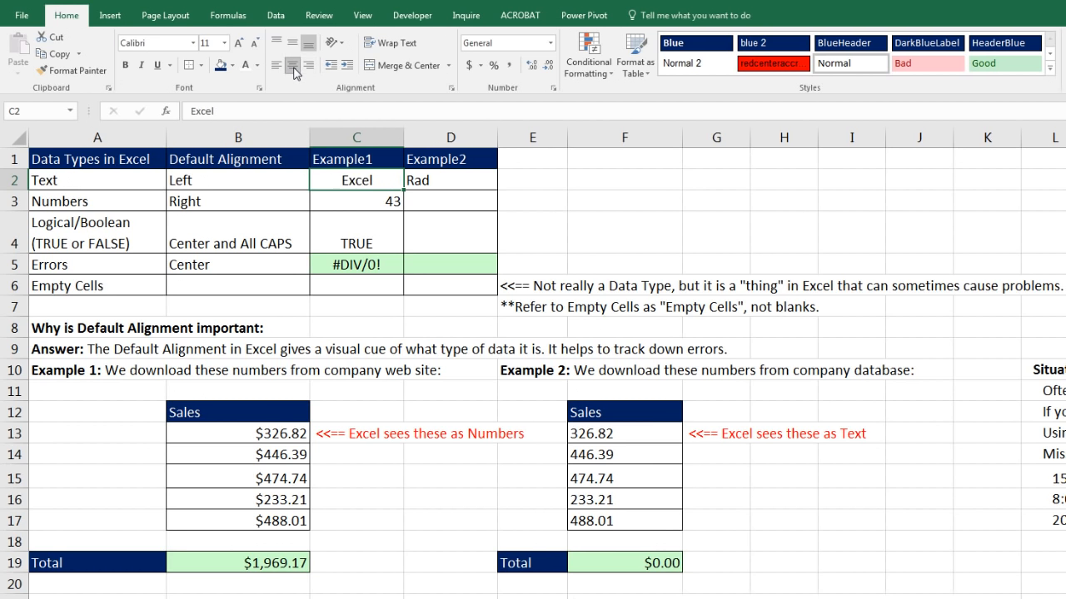
{"action": "key", "text": "ctrl+z"}
{"action": "key", "text": "ctrl+z"}
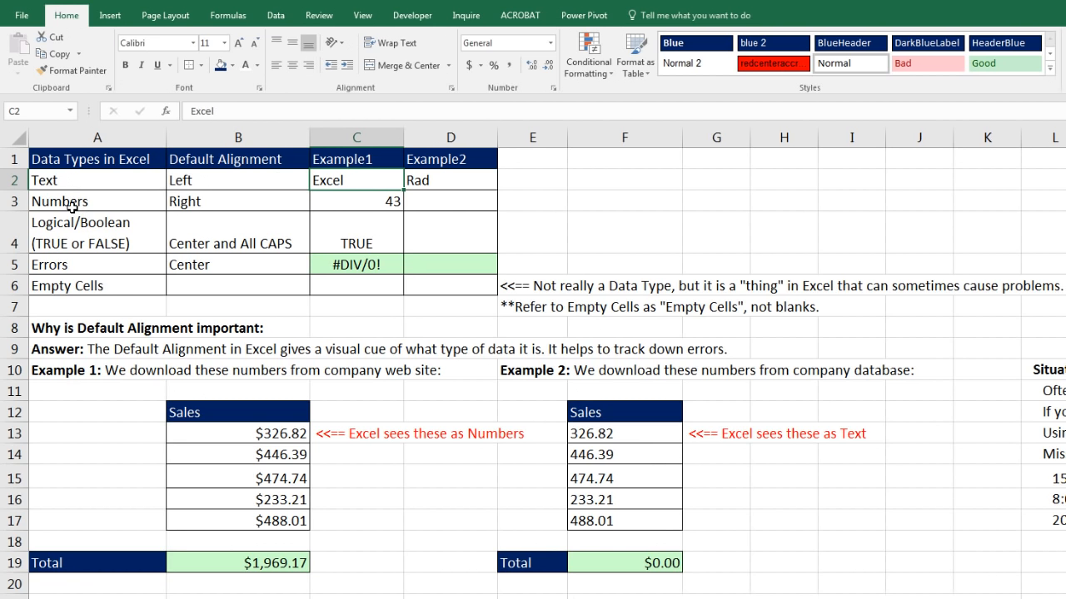
Step: Enter 12 in D3 as the second example of the Numbers data type and compare it with C3
{"action": "left_click", "coordinate": [362, 204]}
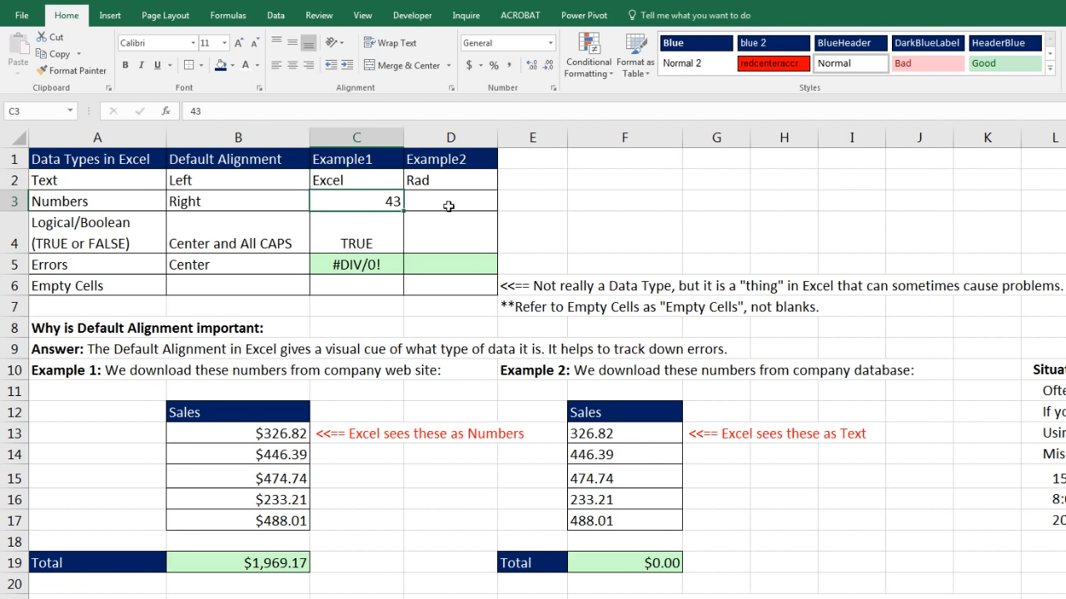
{"action": "left_click", "coordinate": [455, 197]}
{"action": "type", "text": "12"}
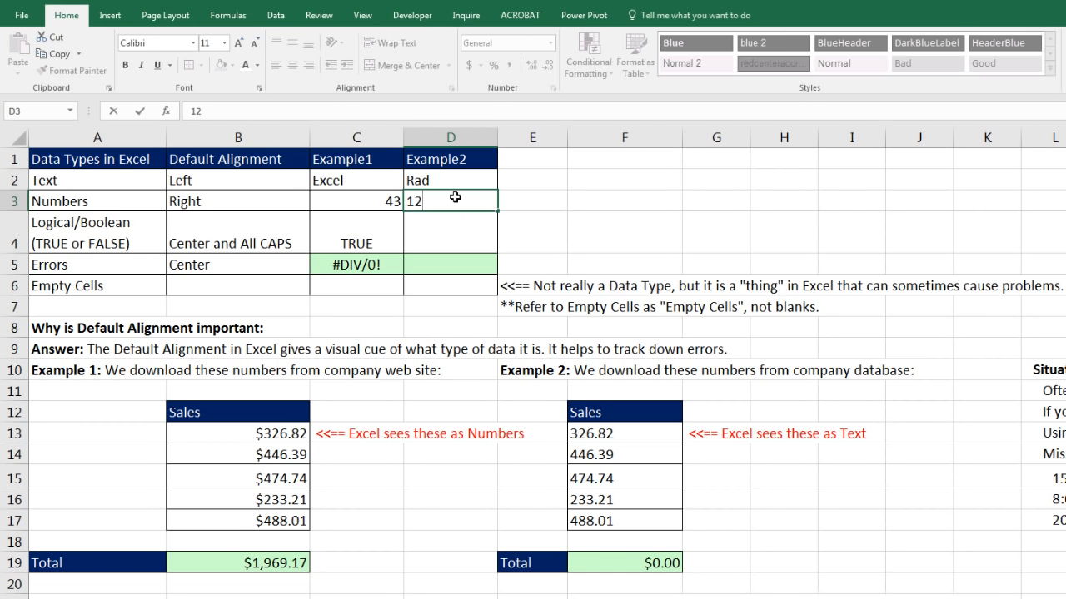
{"action": "key", "text": "ctrl+Return"}
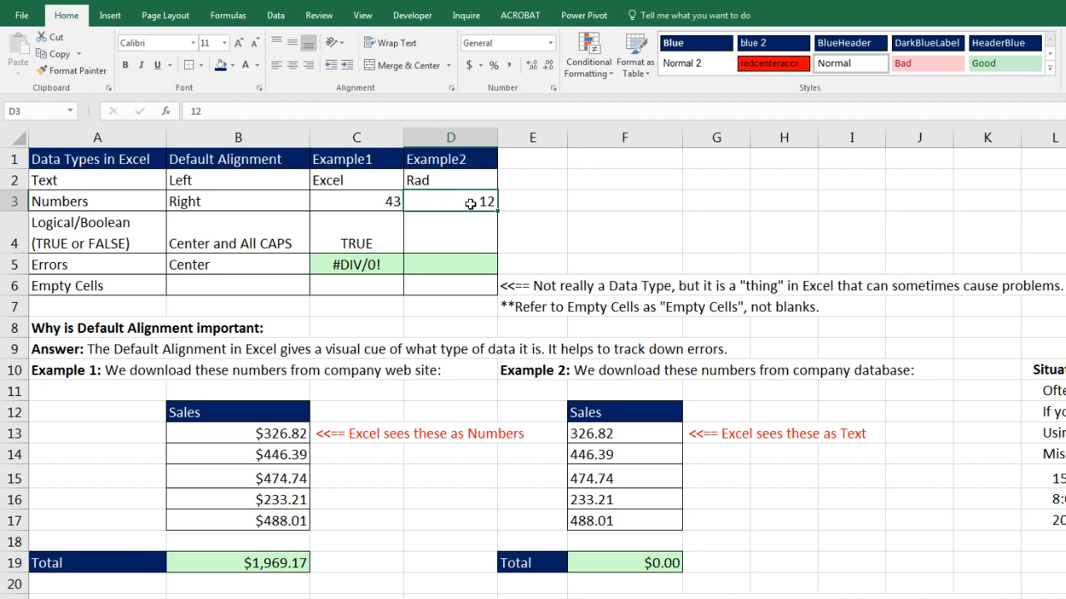
{"action": "left_click", "coordinate": [393, 205]}
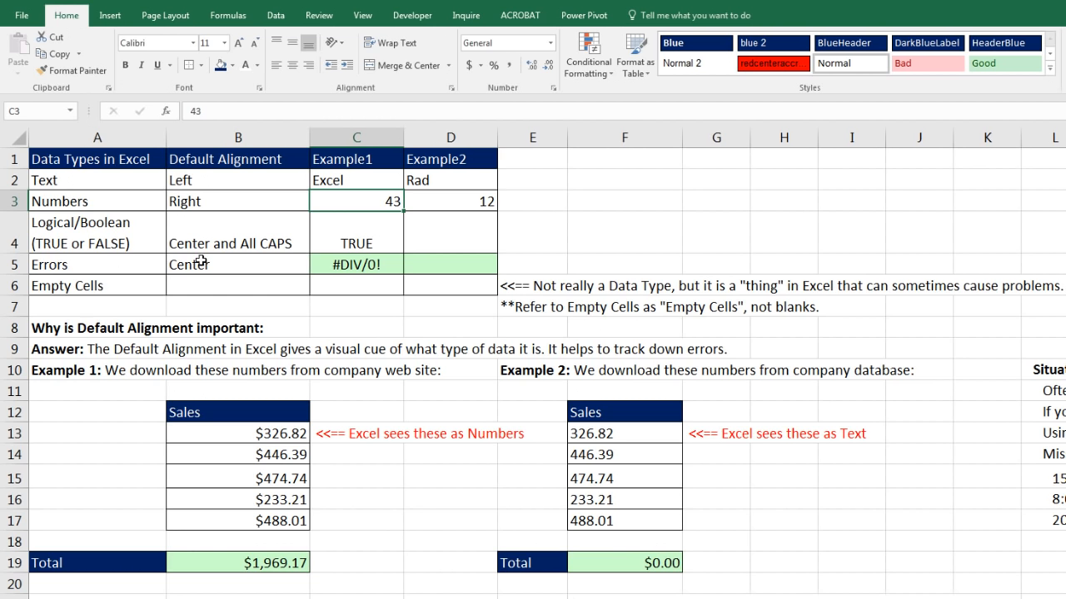
Step: Replace the Logical/Boolean example in C4 with false and inspect the formula behind the error example in C5
{"action": "left_click", "coordinate": [353, 242]}
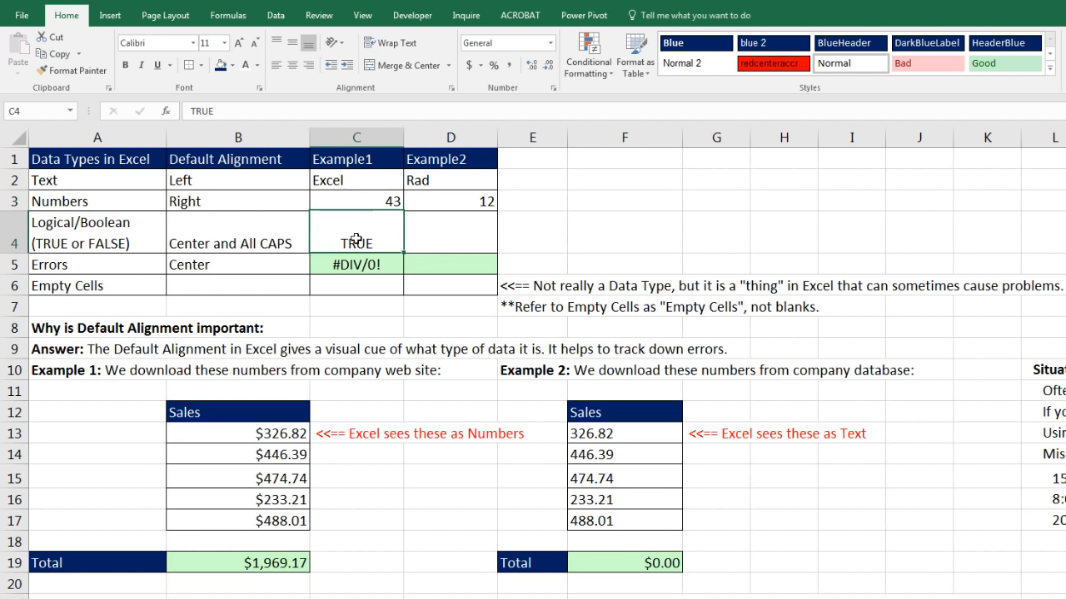
{"action": "type", "text": "false"}
{"action": "key", "text": "Return"}
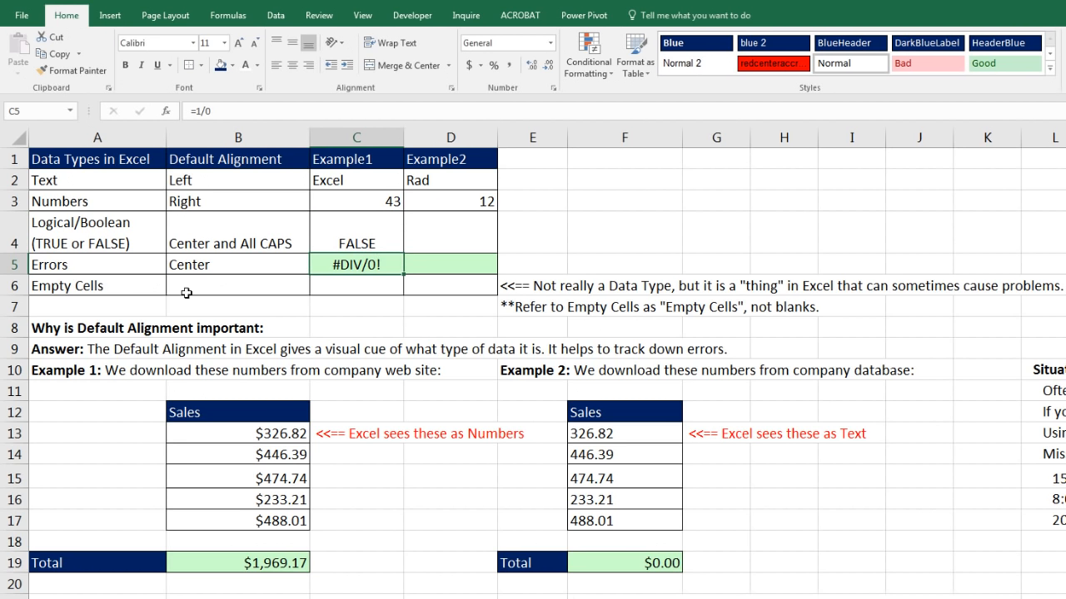
{"action": "double_click", "coordinate": [361, 265]}
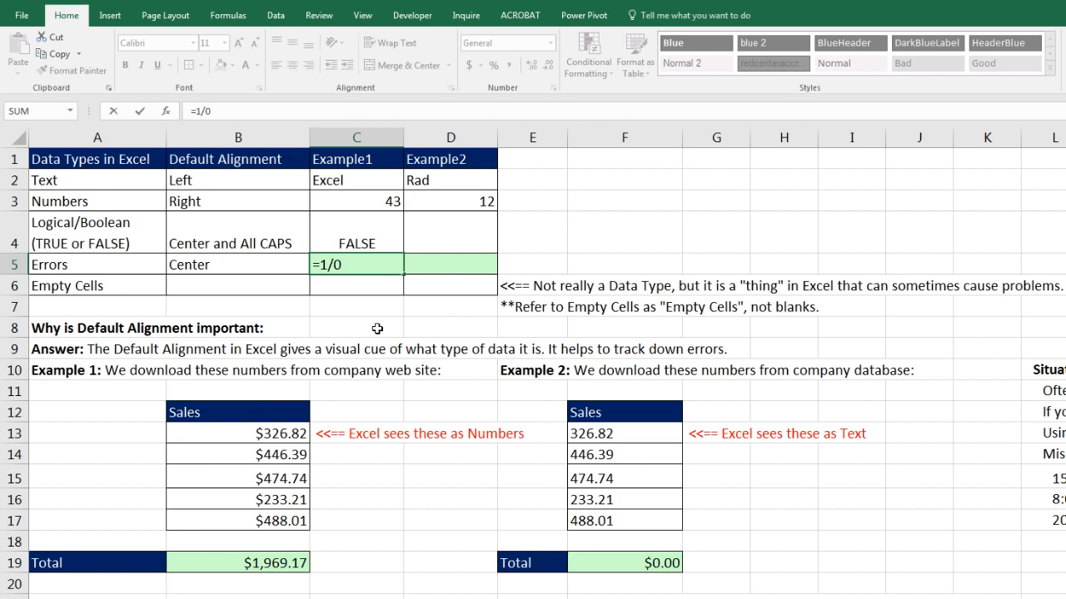
{"action": "key", "text": "ctrl+Return"}
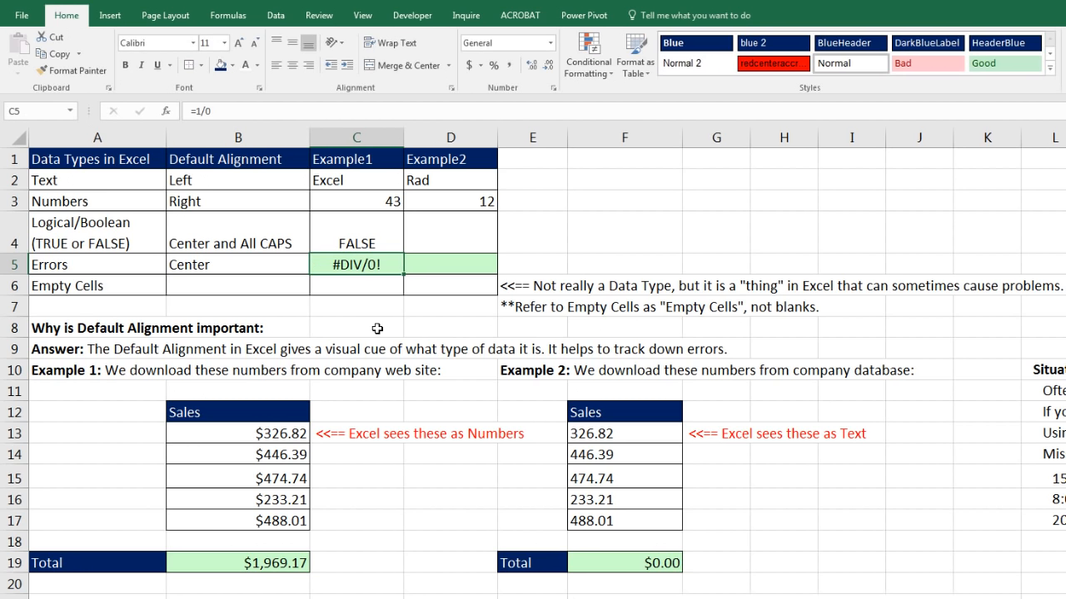
Step: Inspect the Empty Cells row by checking the contents of cells C6 and D6
{"action": "left_click", "coordinate": [119, 286]}
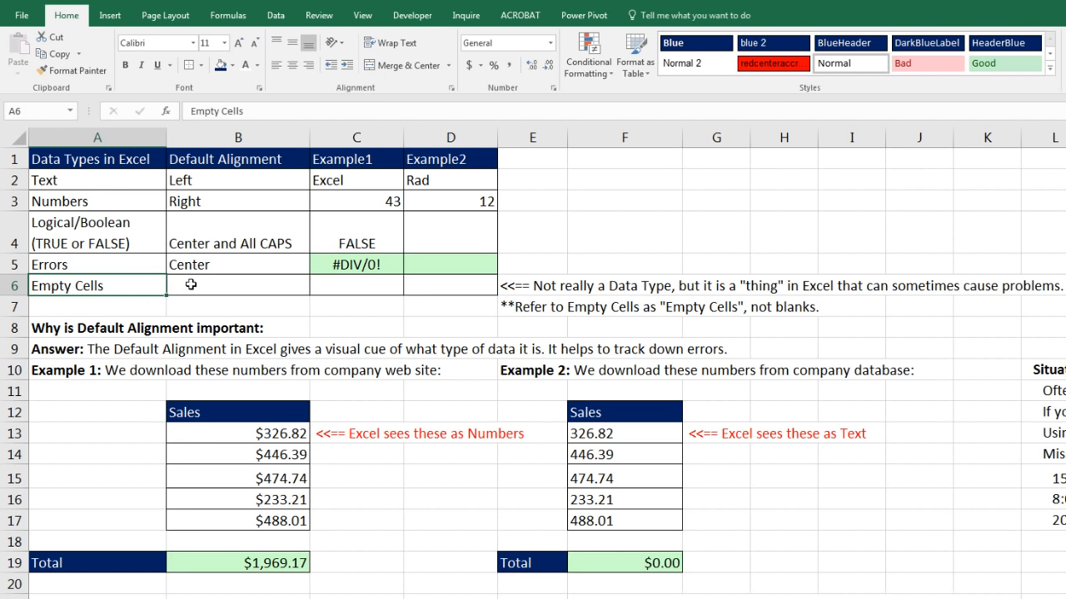
{"action": "left_click", "coordinate": [341, 287]}
{"action": "double_click", "coordinate": [346, 288]}
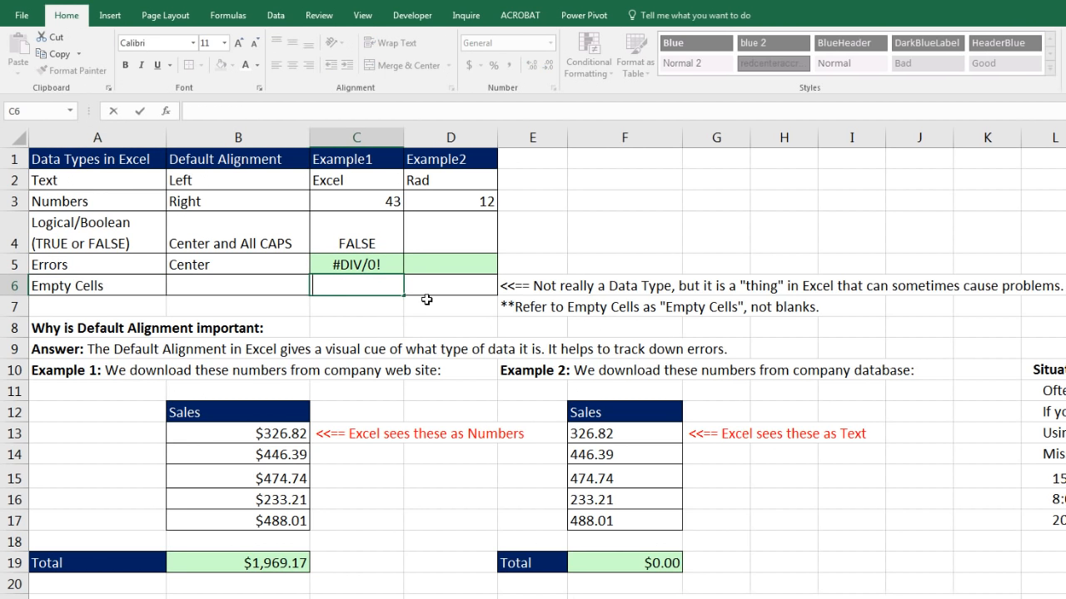
{"action": "key", "text": "Escape"}
{"action": "double_click", "coordinate": [428, 288]}
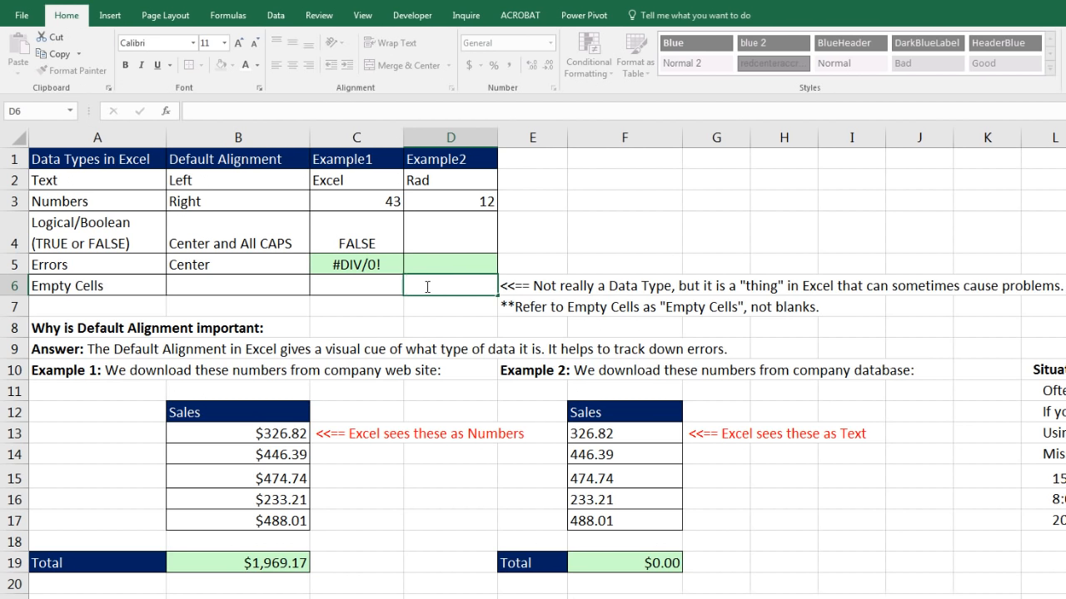
{"action": "key", "text": "Escape"}
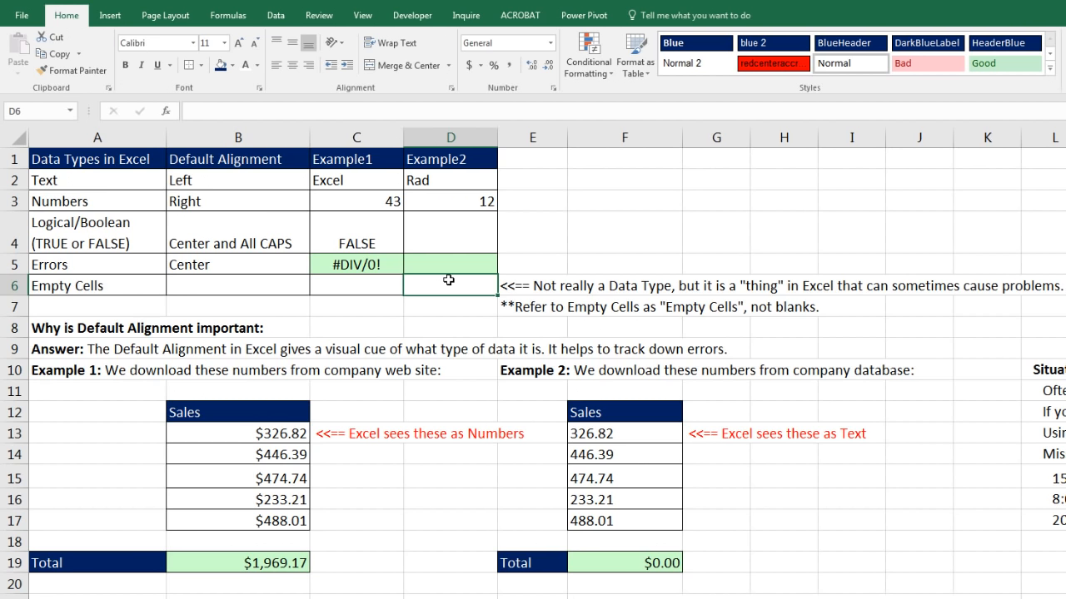
Step: Review the data type labels in column A from Numbers down to Empty Cells
{"action": "left_click", "coordinate": [121, 200]}
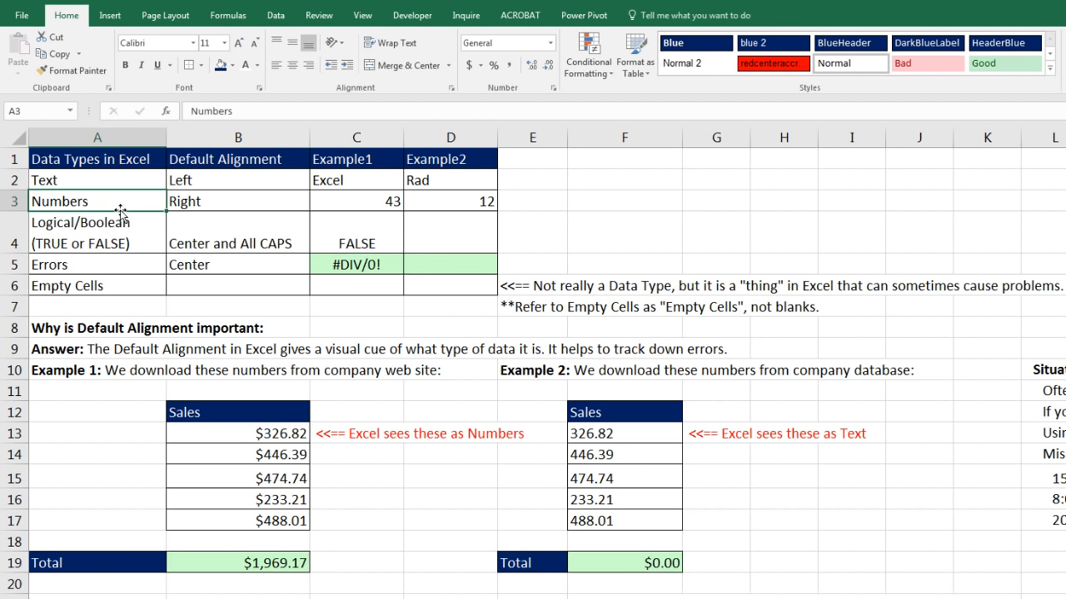
{"action": "key", "text": "Down"}
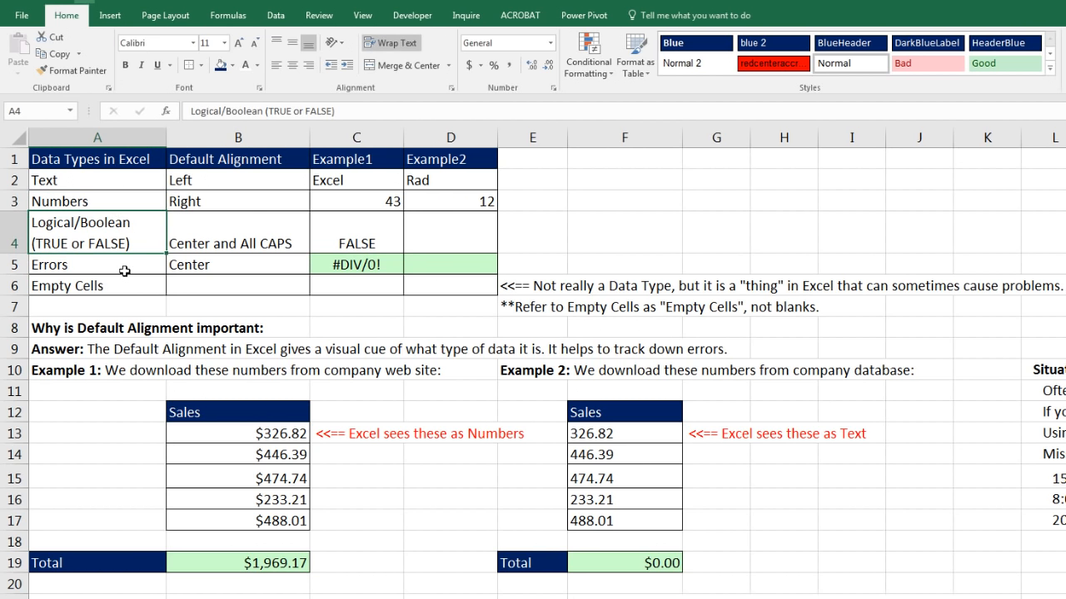
{"action": "key", "text": "Down"}
{"action": "key", "text": "Down"}
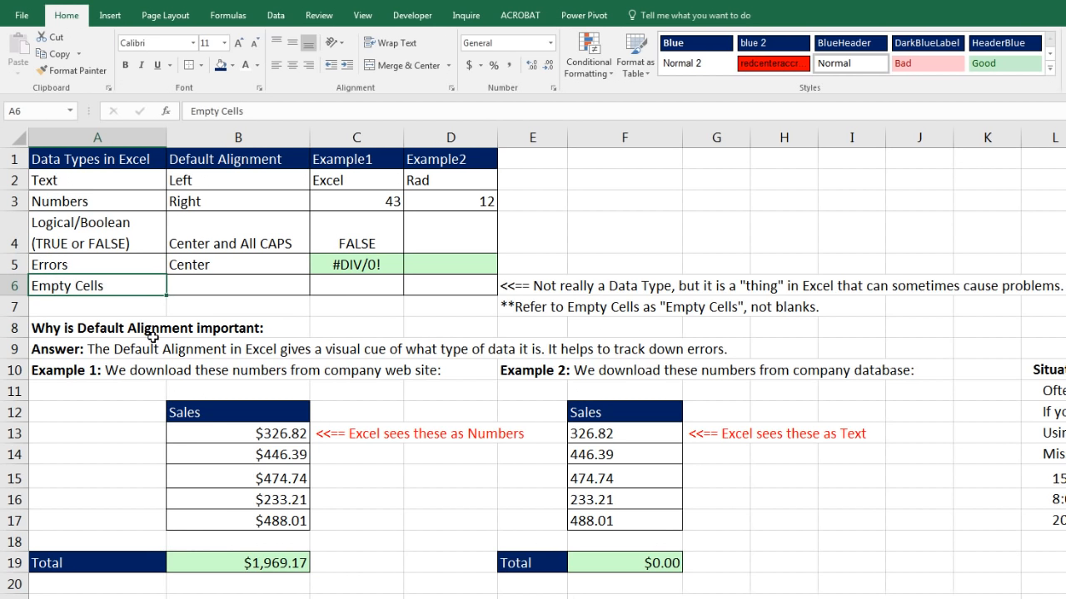
Step: Inspect the SUM formulas in the Total cells B19 and F19 for the two Sales columns
{"action": "left_click", "coordinate": [258, 566]}
{"action": "key", "text": "F2"}
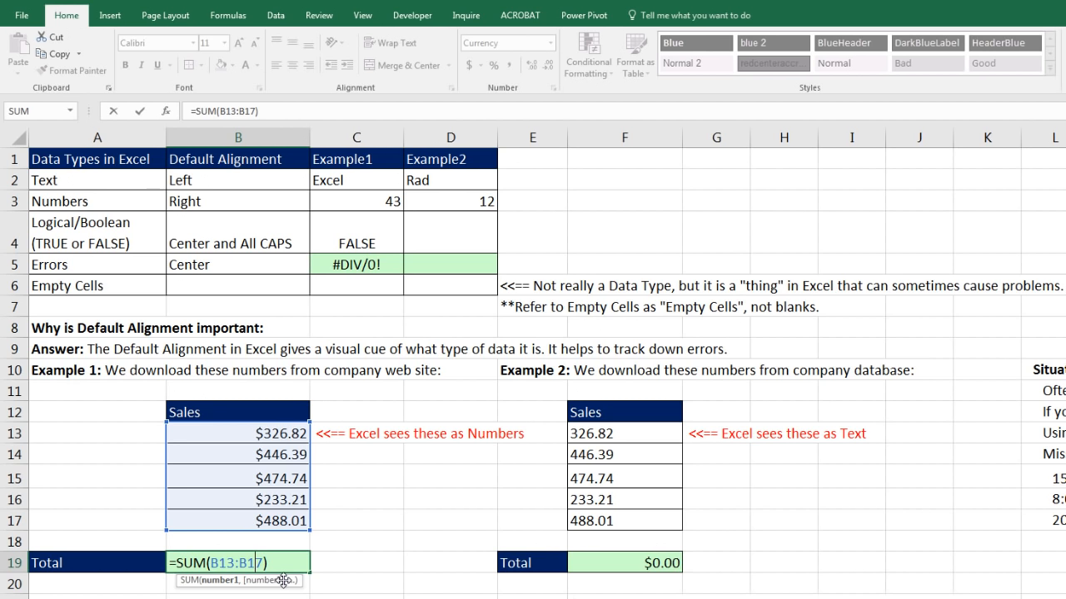
{"action": "key", "text": "Escape"}
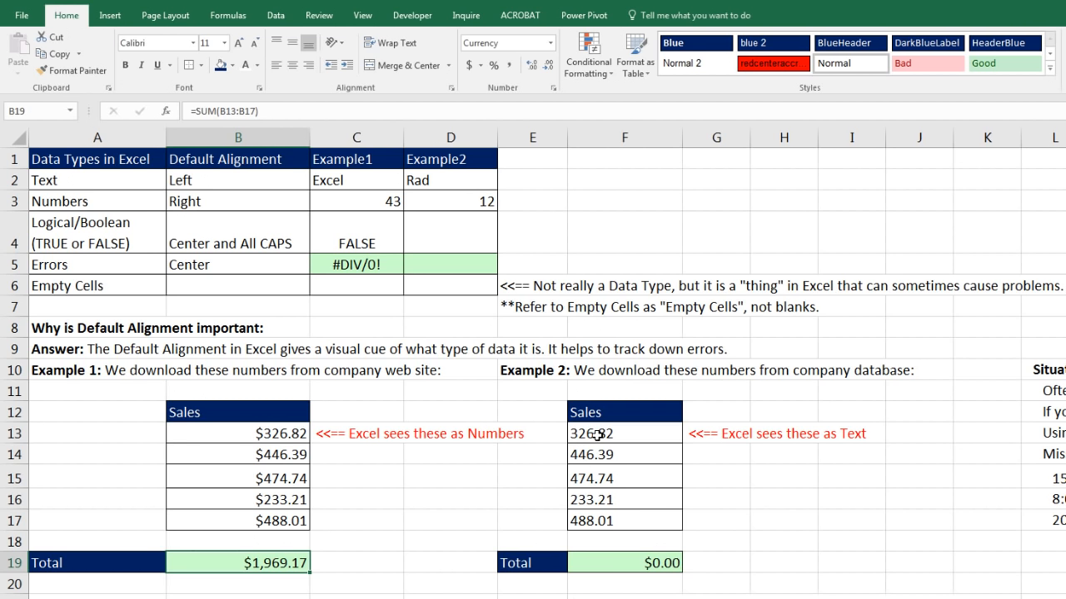
{"action": "double_click", "coordinate": [656, 566]}
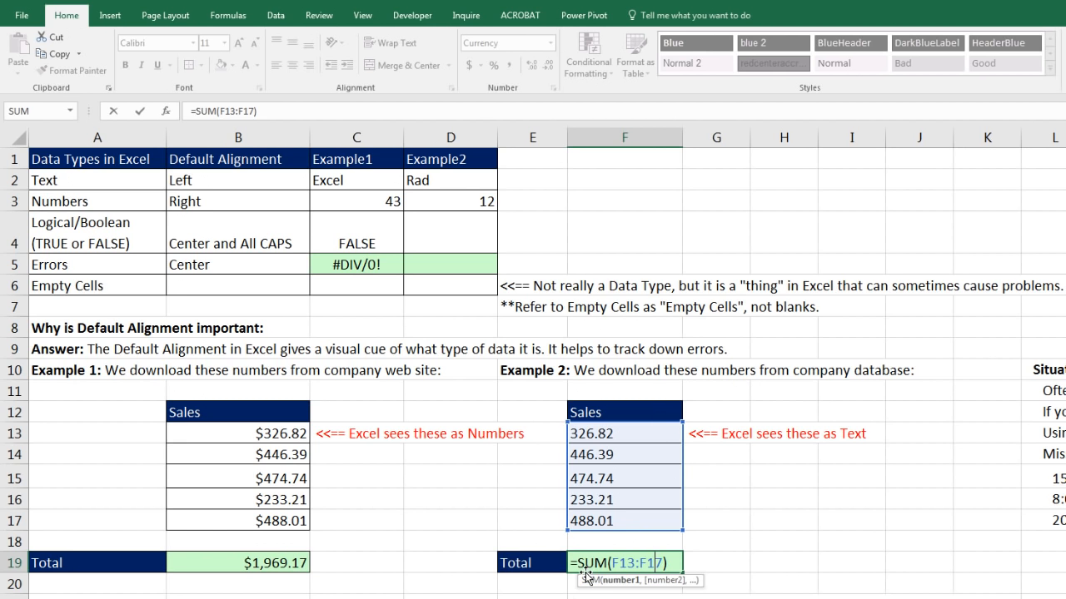
{"action": "key", "text": "Return"}
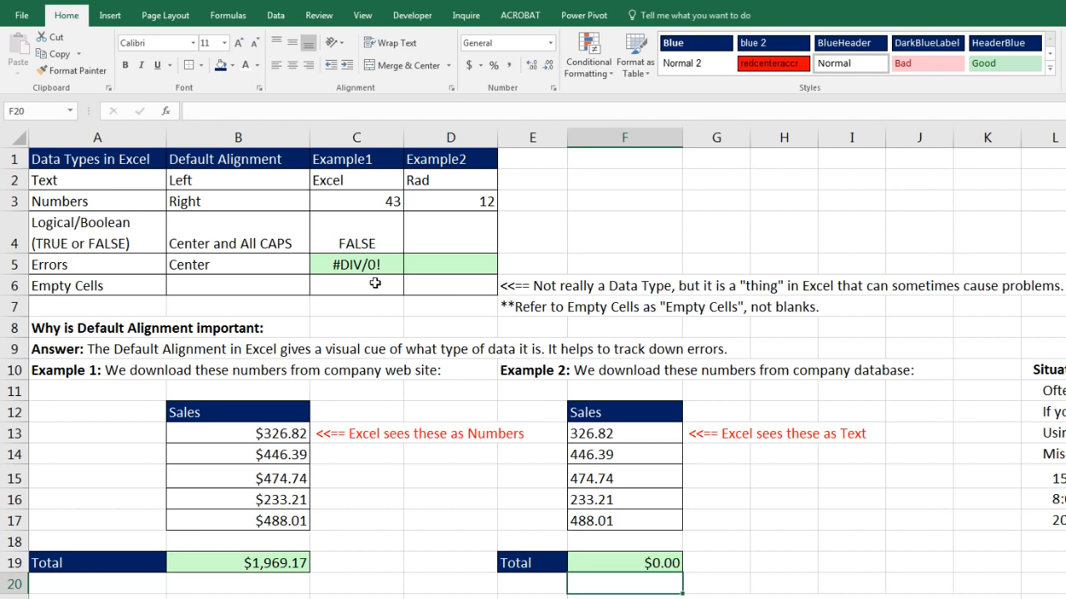
Step: Enter the wrongly ordered date 15/2/2016 in B25 beside the first common data entry error
{"action": "scroll", "coordinate": [364, 467], "scroll_direction": "down", "scroll_amount": 3}
{"action": "left_click", "coordinate": [100, 482]}
{"action": "left_click", "coordinate": [238, 475]}
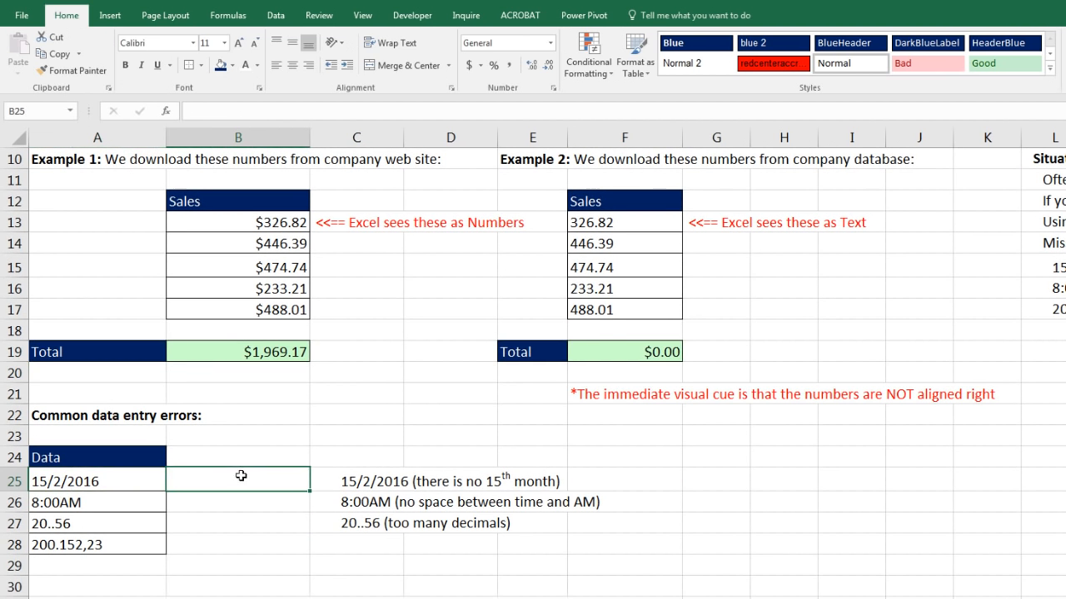
{"action": "type", "text": "15/"}
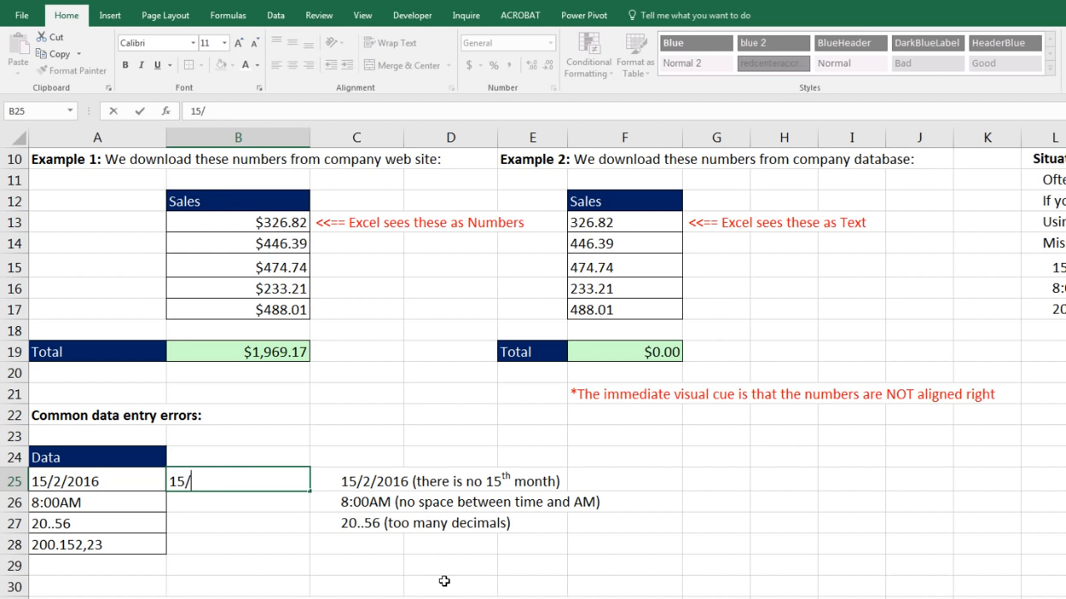
{"action": "type", "text": "2/2016"}
{"action": "key", "text": "Return"}
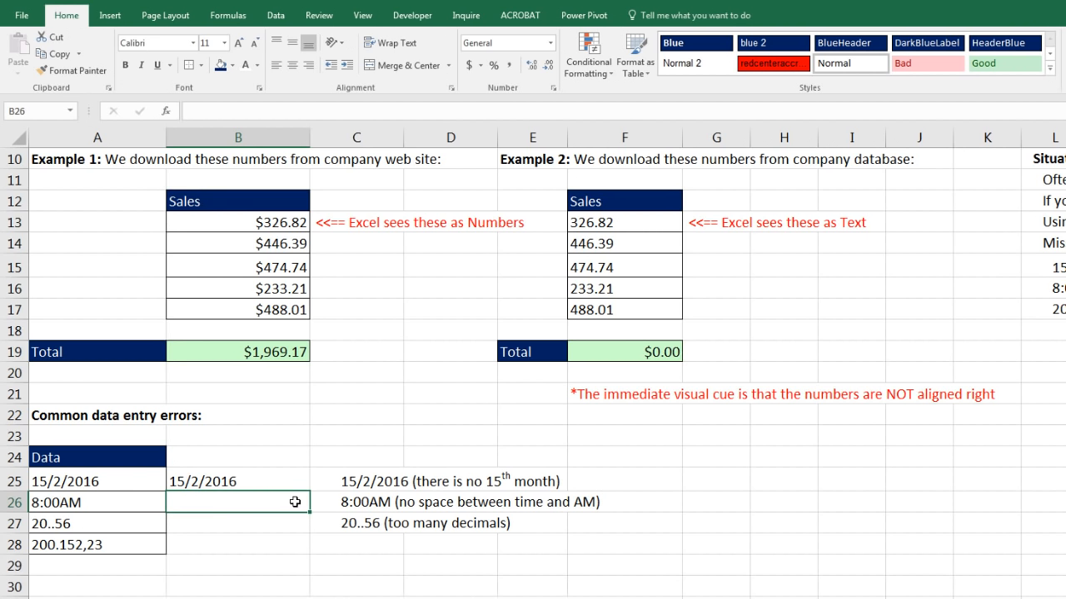
Step: Try correcting the date in B25 to 2/15/2016, and undo the correction
{"action": "double_click", "coordinate": [180, 481]}
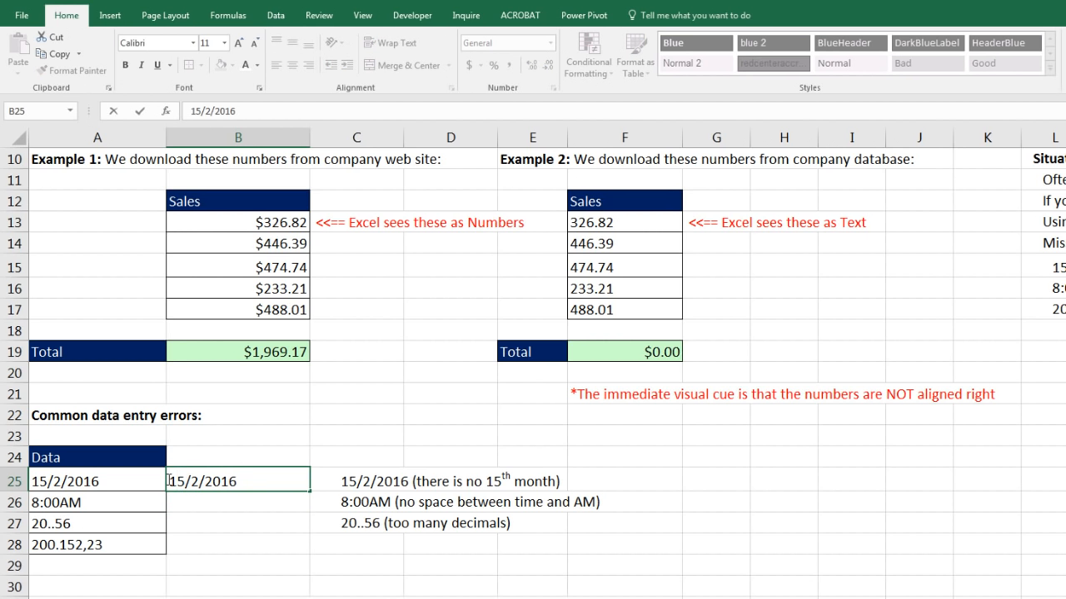
{"action": "left_click_drag", "start_coordinate": [169, 482], "coordinate": [200, 481]}
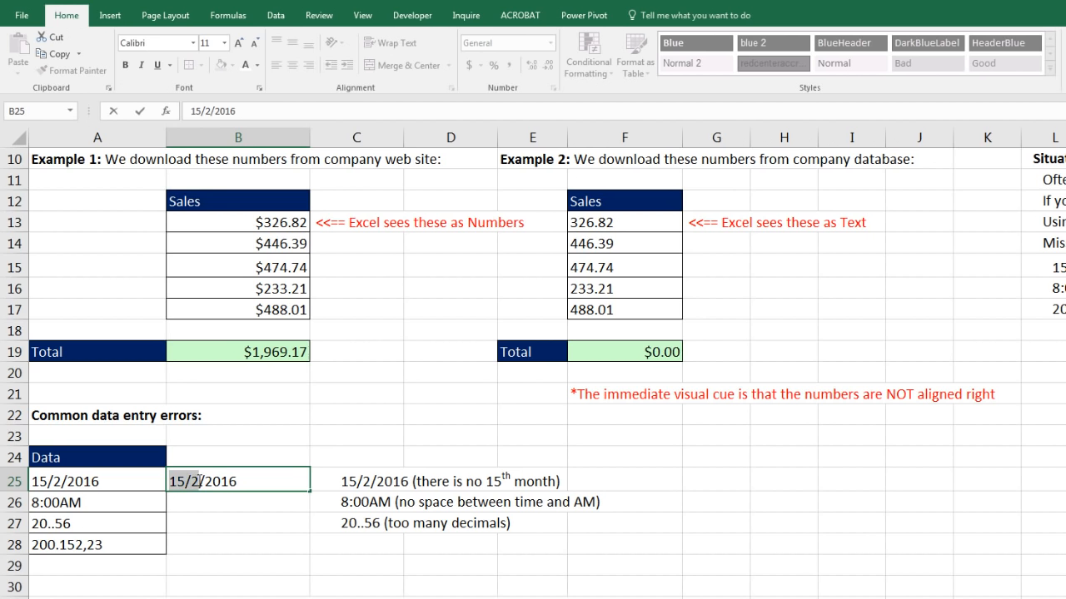
{"action": "type", "text": "2"}
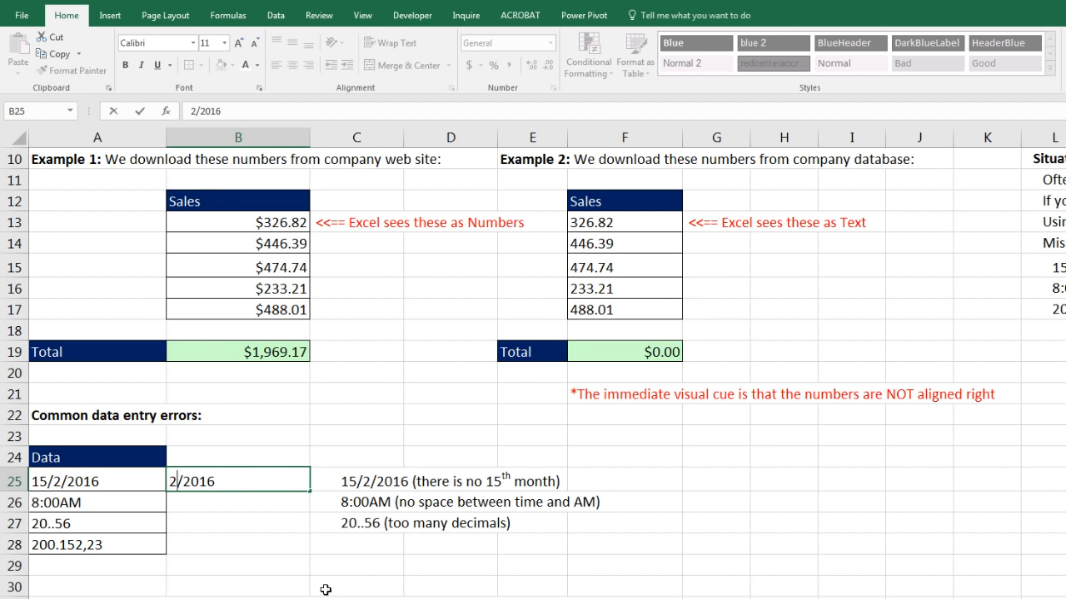
{"action": "type", "text": "/15"}
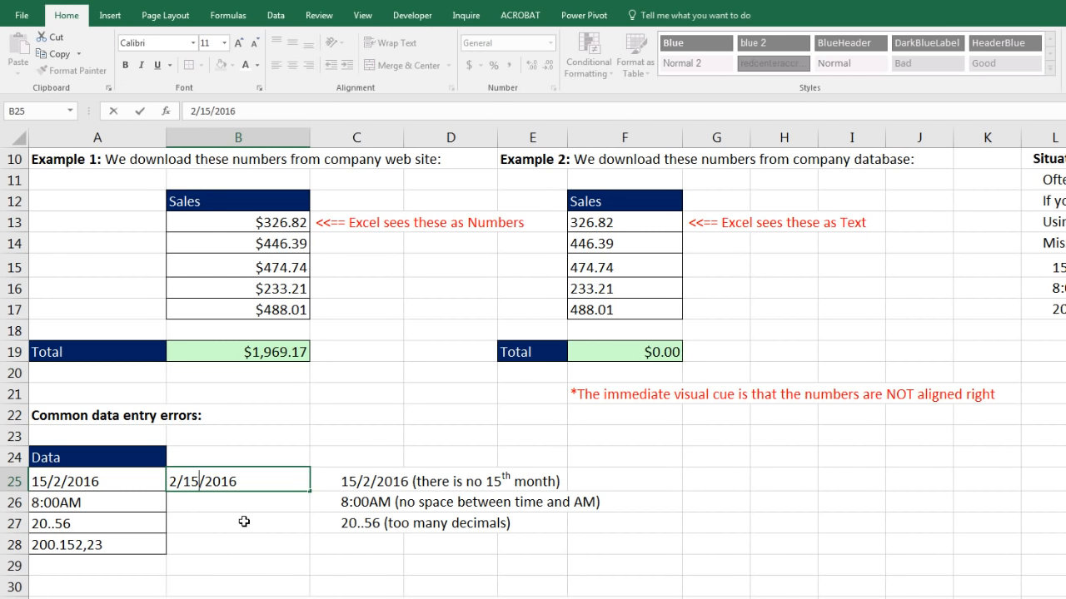
{"action": "key", "text": "Return"}
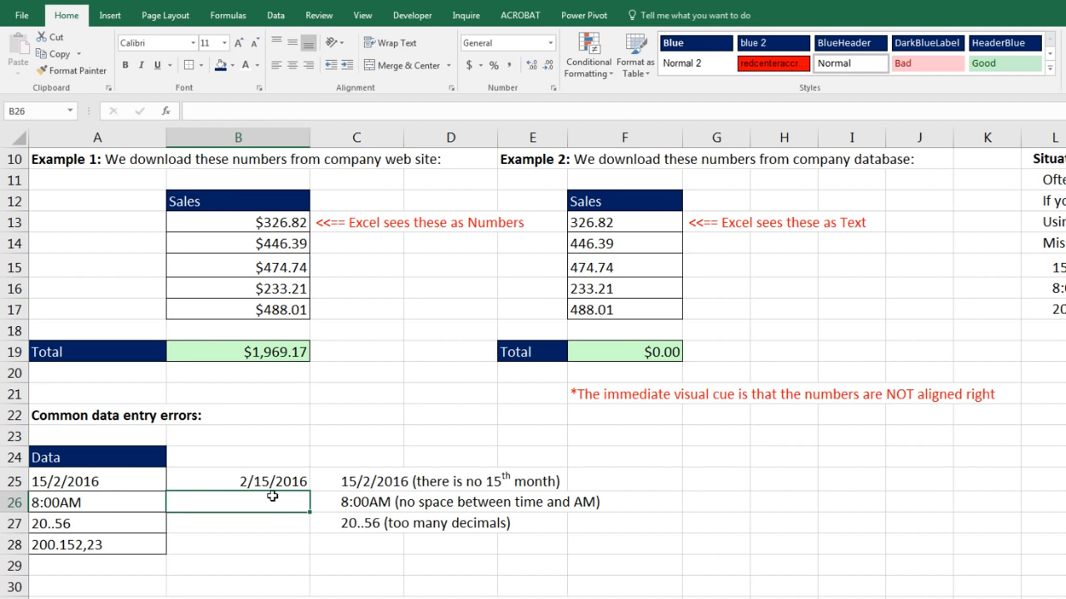
{"action": "key", "text": "ctrl+z"}
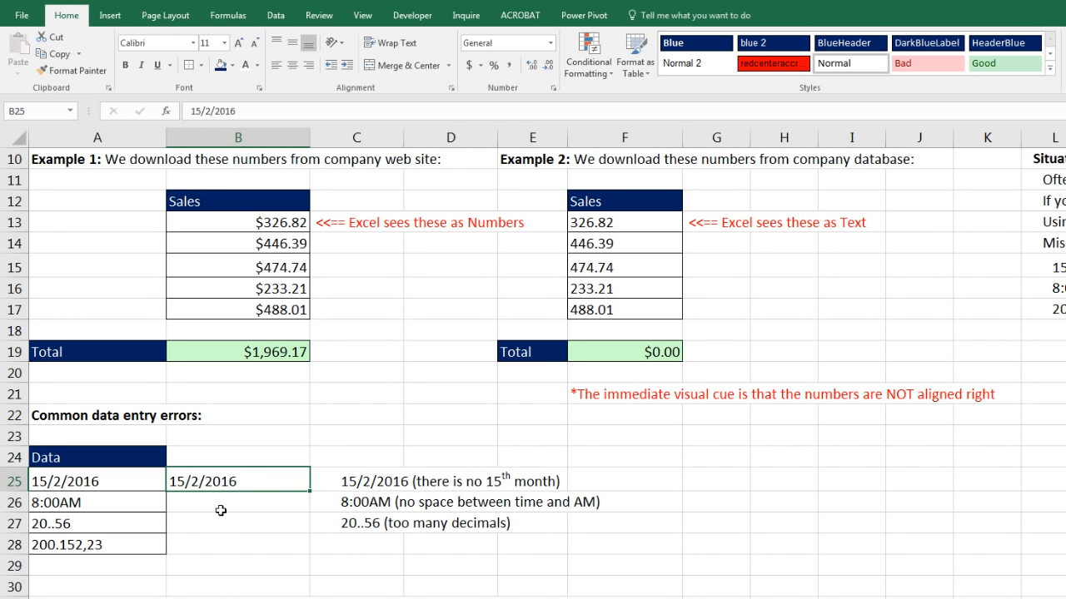
Step: Enter 8:00AM in B26 and correct it to 8:00 AM with a space before AM
{"action": "left_click", "coordinate": [254, 502]}
{"action": "type", "text": "8:00AM"}
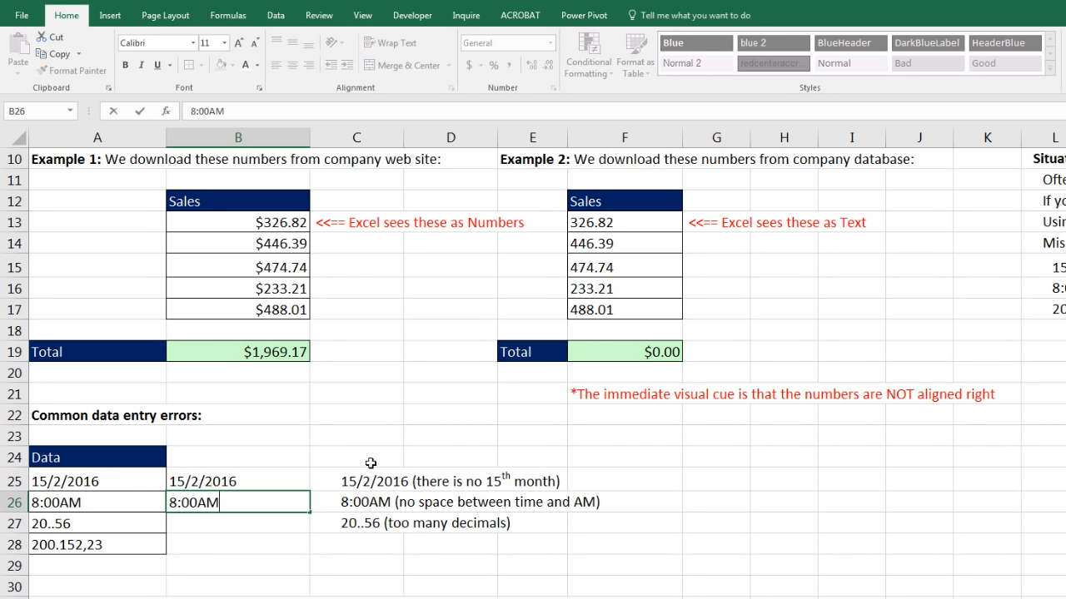
{"action": "key", "text": "ctrl+Return"}
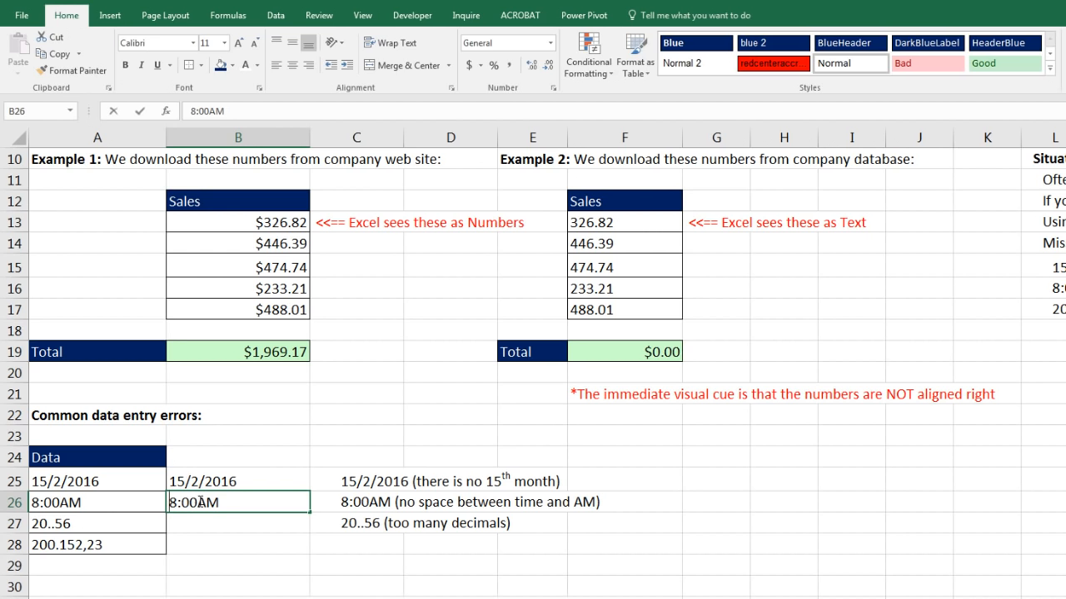
{"action": "double_click", "coordinate": [199, 502]}
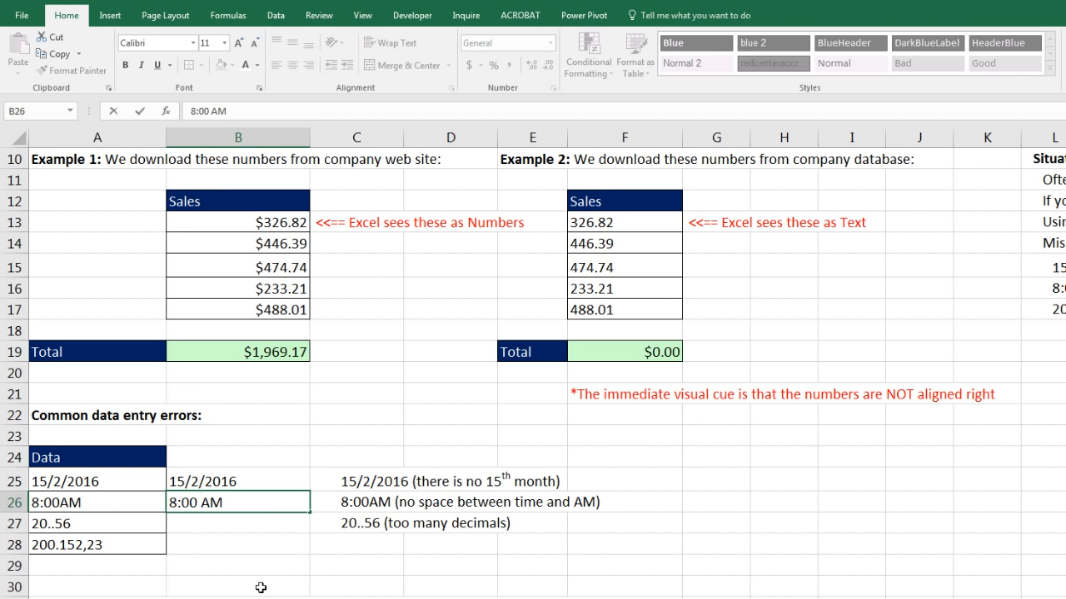
{"action": "key", "text": "Return"}
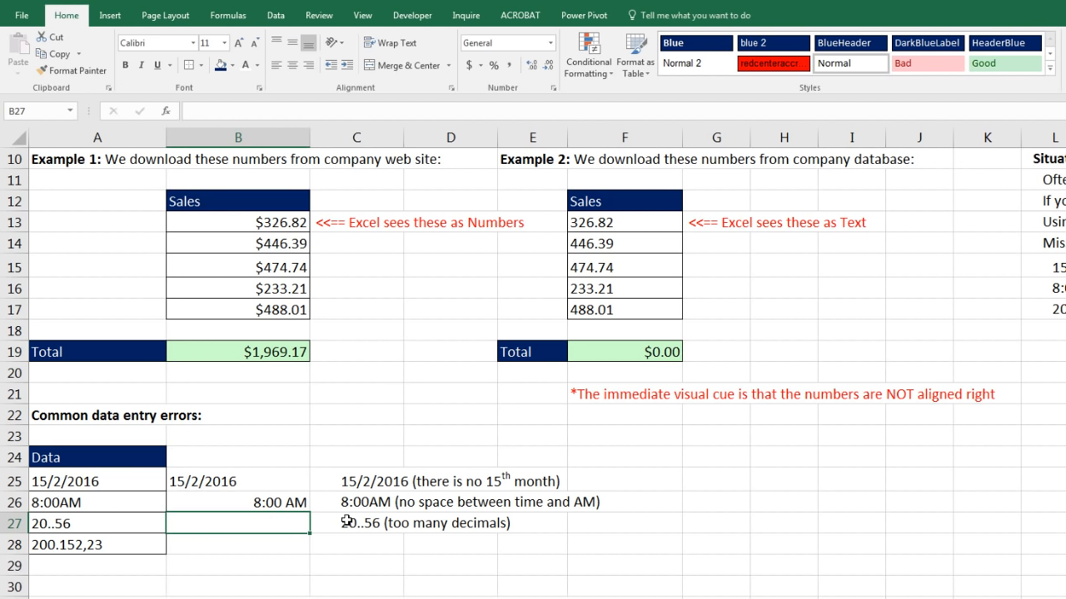
Step: Enter 20..52 in B27 and correct it to 20.52 by removing the extra decimal point
{"action": "type", "text": "20."}
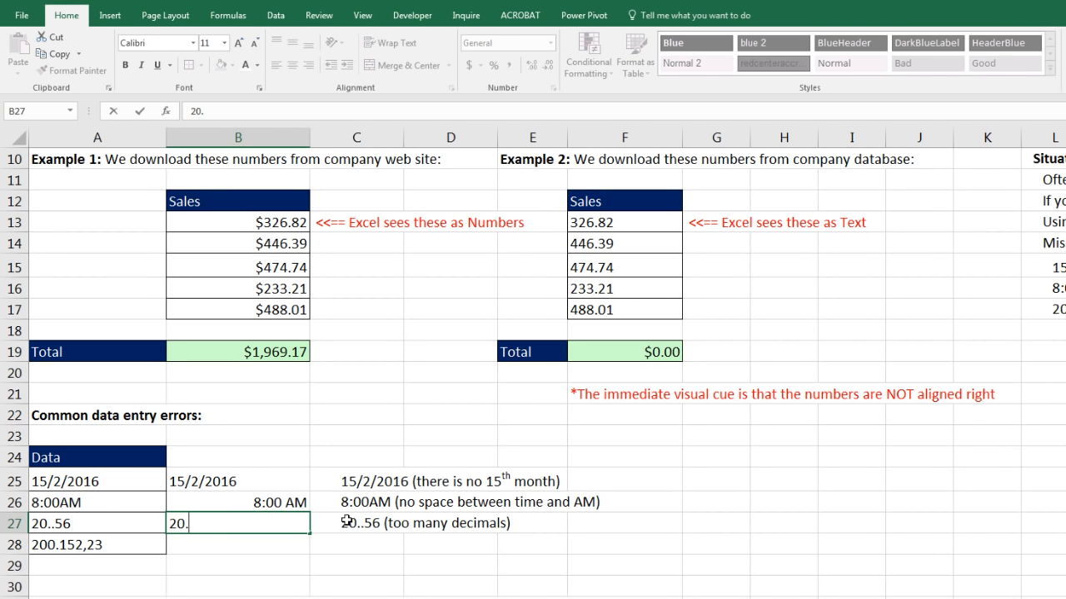
{"action": "type", "text": "2"}
{"action": "key", "text": "Return"}
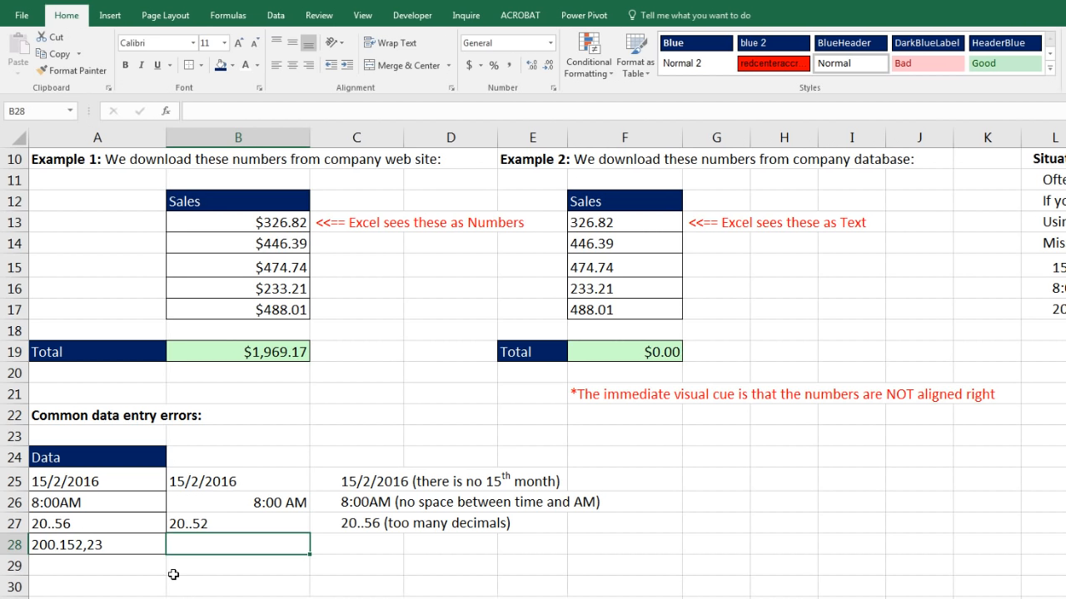
{"action": "double_click", "coordinate": [193, 524]}
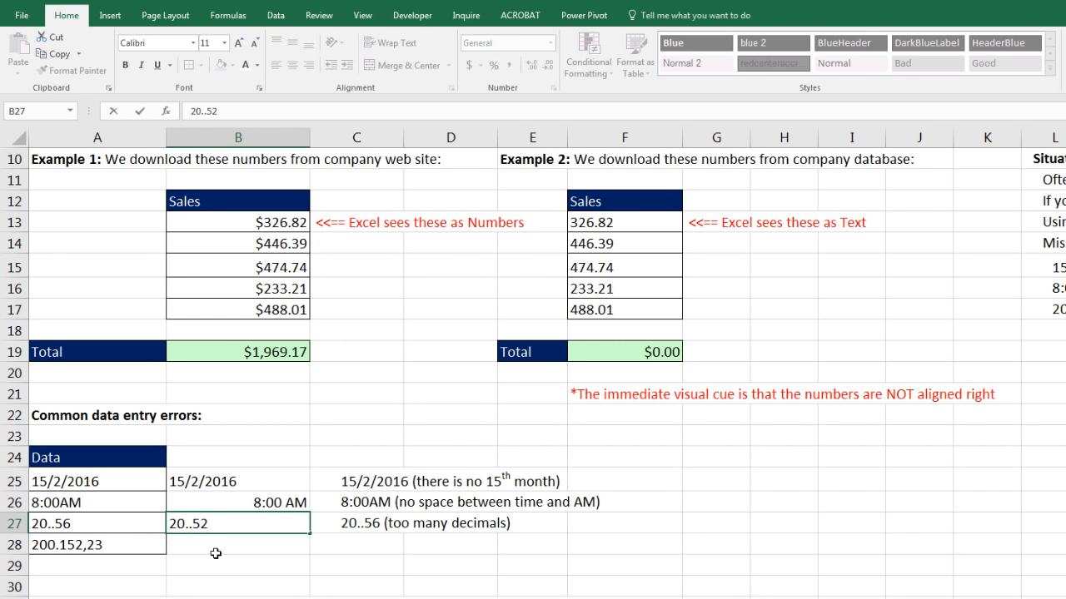
{"action": "key", "text": "BackSpace"}
{"action": "key", "text": "Return"}
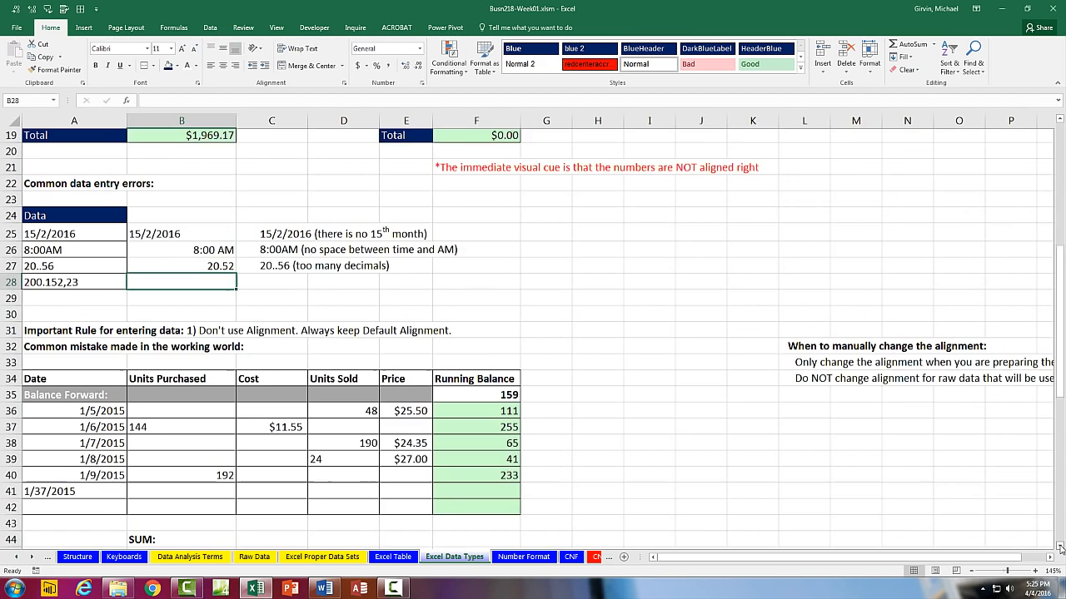
Step: Try center alignment on the whole units and running balance table A34:F42, and undo the alignment change
{"action": "left_click", "coordinate": [1060, 547]}
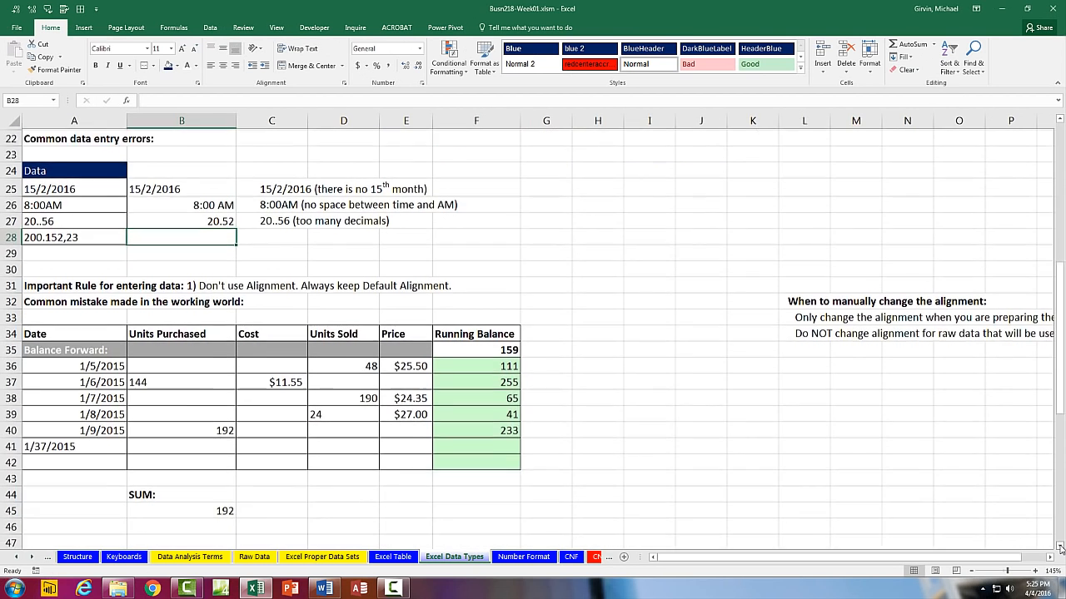
{"action": "left_click", "coordinate": [1060, 547]}
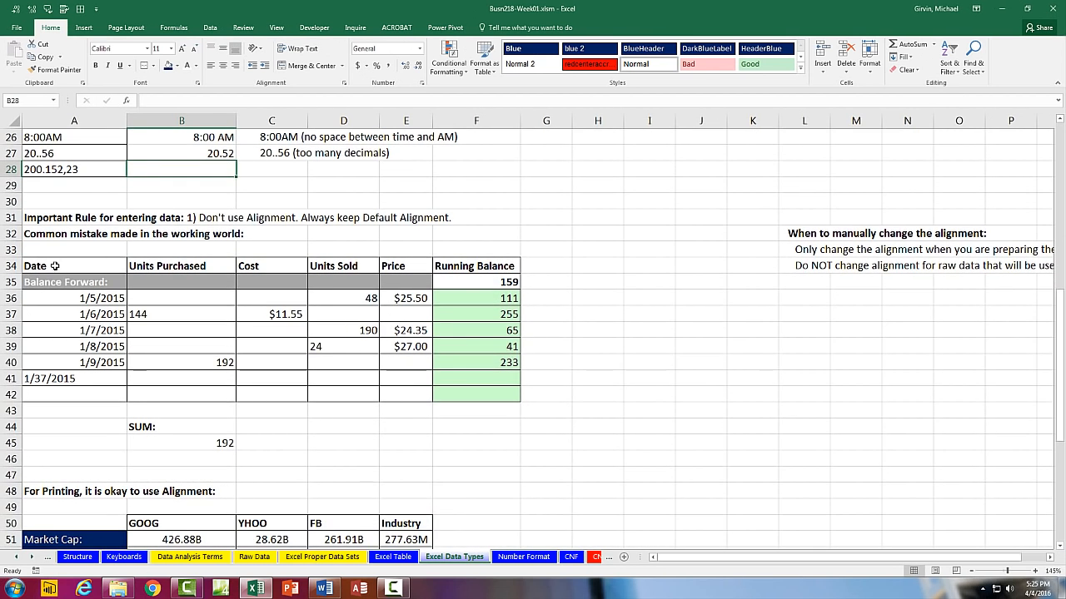
{"action": "left_click", "coordinate": [51, 263]}
{"action": "key", "text": "ctrl+a"}
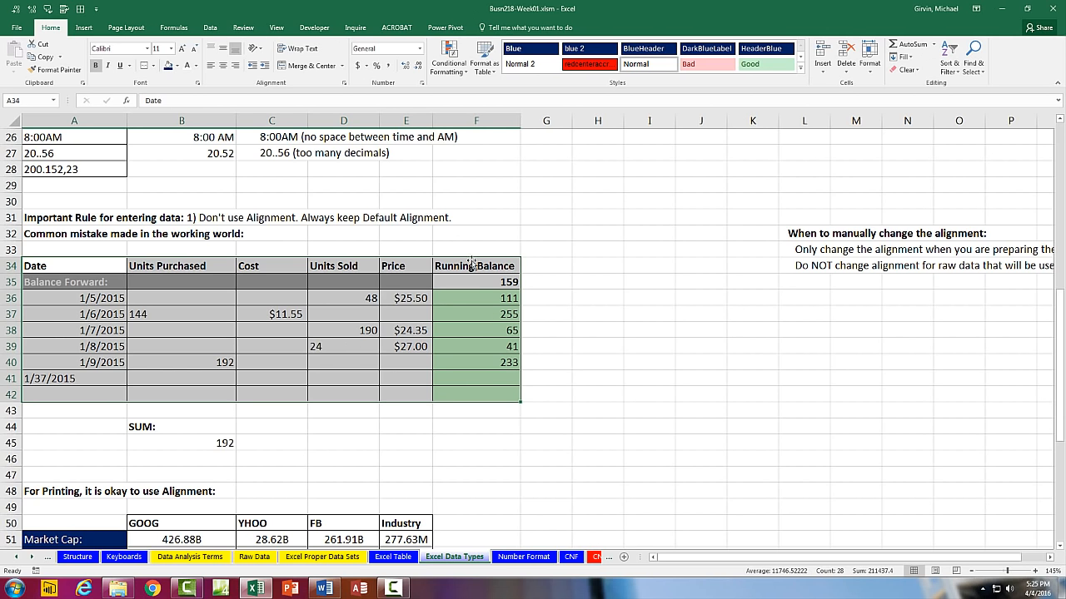
{"action": "left_click", "coordinate": [223, 67]}
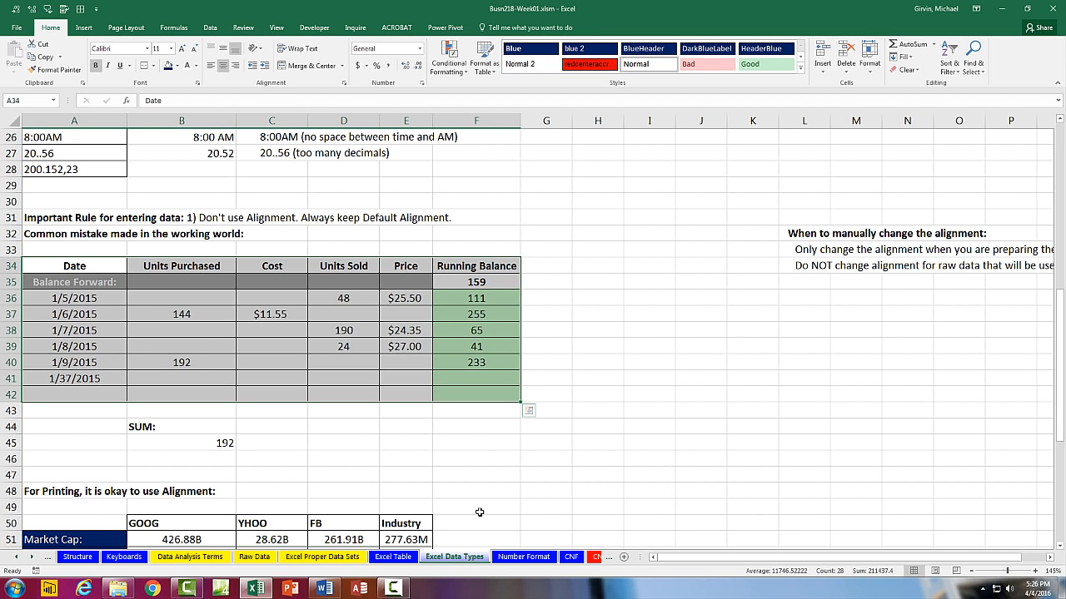
{"action": "key", "text": "ctrl+z"}
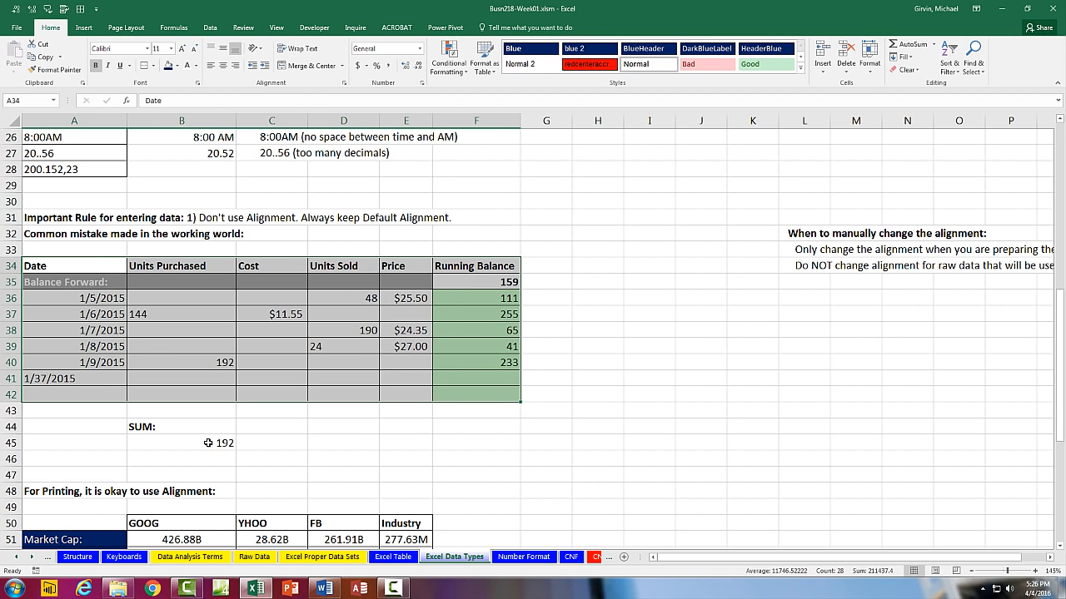
Step: Inspect the SUM formula in B45 to see which Units Purchased cells it covers
{"action": "left_click", "coordinate": [208, 443]}
{"action": "key", "text": "F2"}
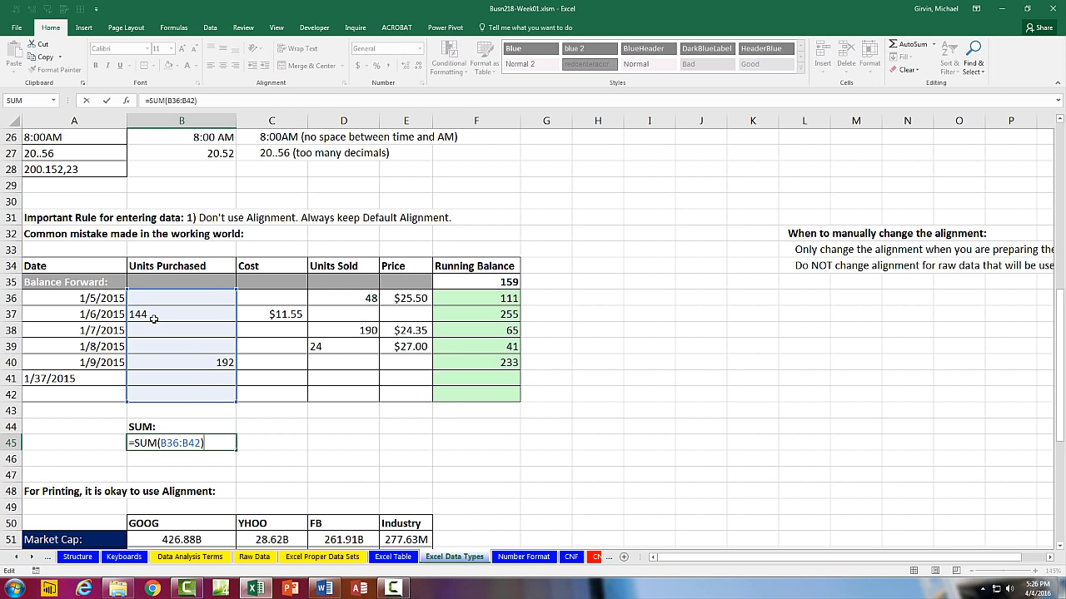
{"action": "key", "text": "ctrl+Return"}
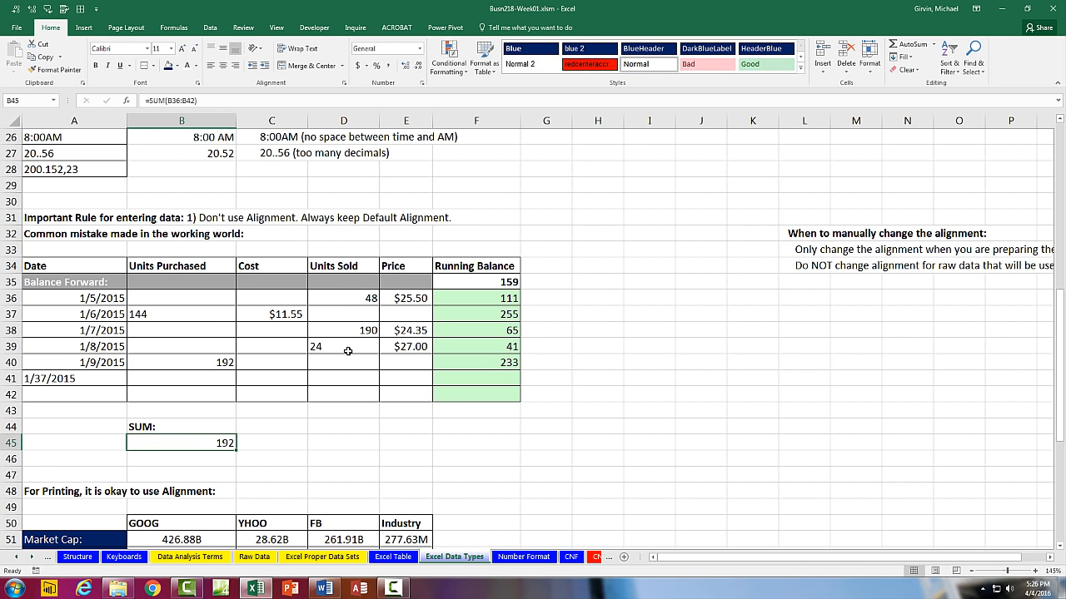
Step: Bring back the center alignment on the table A34:F42 and remove it again to return to default alignment
{"action": "key", "text": "ctrl+z"}
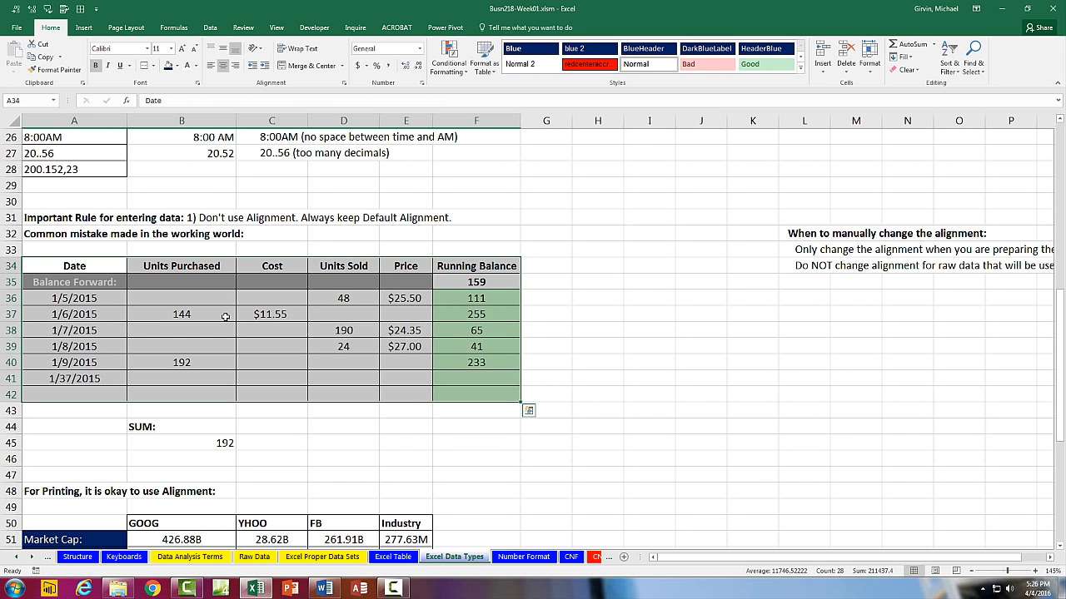
{"action": "key", "text": "alt+h"}
{"action": "key", "text": "a"}
{"action": "key", "text": "c"}
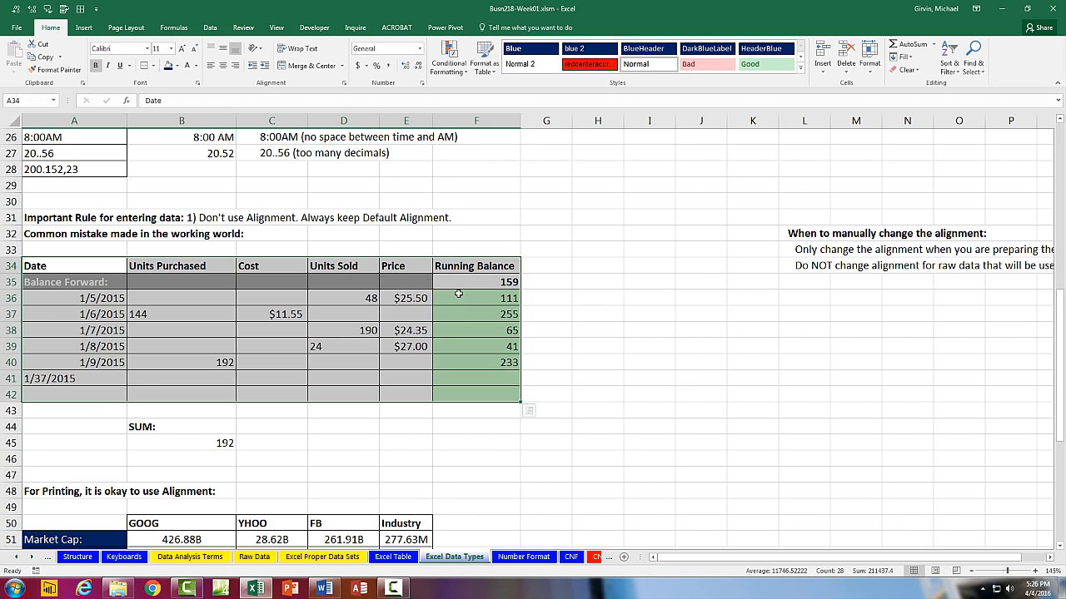
Step: Review the running balance formulas in F36:F42 and the centered figures B51:E63 in the printing example
{"action": "left_click_drag", "start_coordinate": [459, 293], "coordinate": [476, 390]}
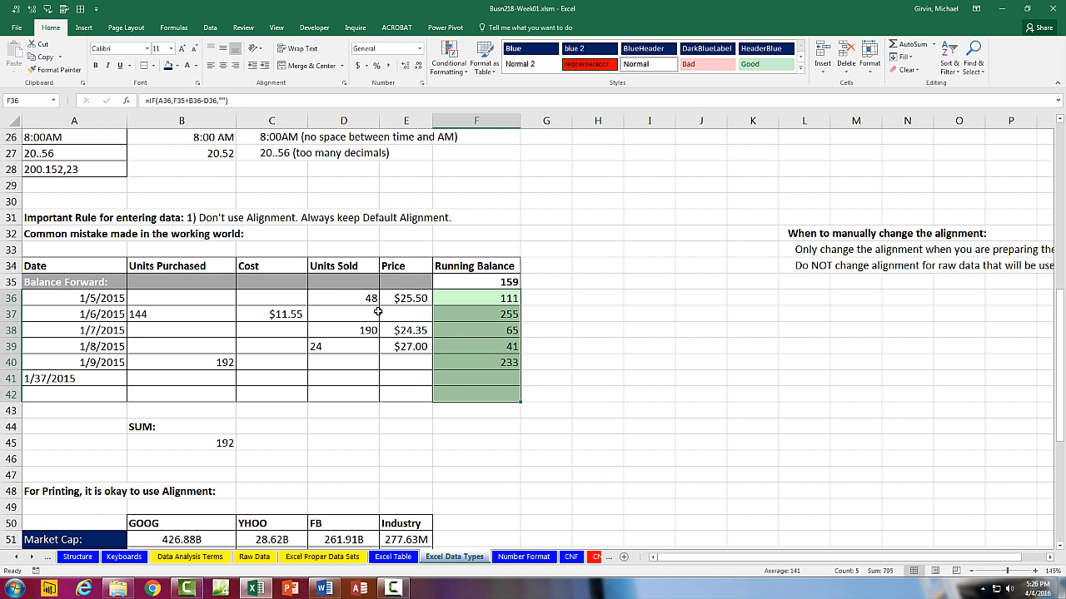
{"action": "scroll", "coordinate": [377, 311], "scroll_direction": "down", "scroll_amount": 6}
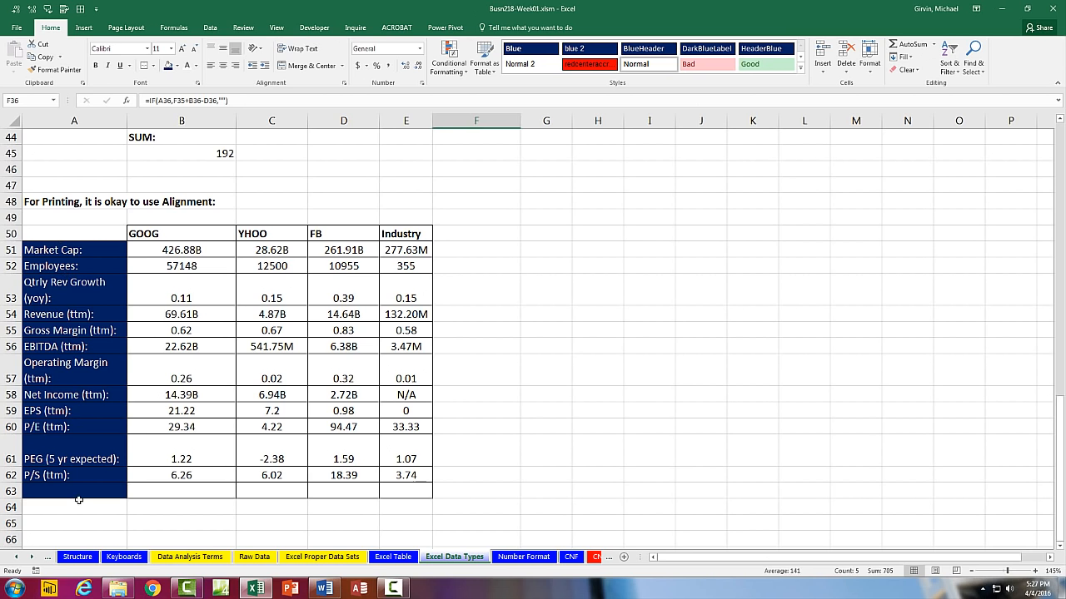
{"action": "left_click_drag", "start_coordinate": [170, 249], "coordinate": [401, 493]}
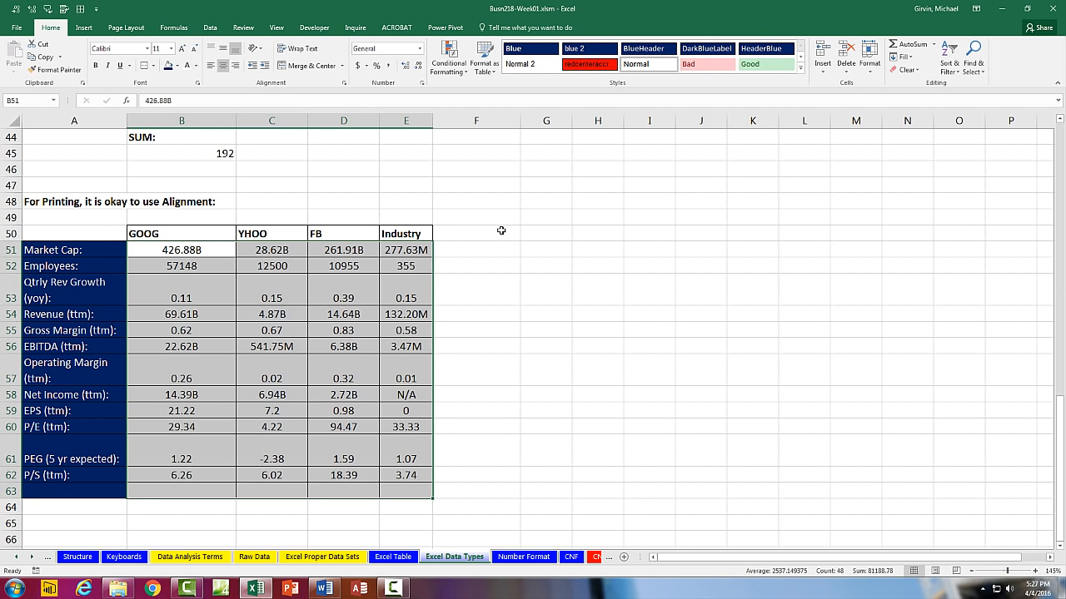
{"action": "left_click", "coordinate": [308, 201]}
{"action": "scroll", "coordinate": [308, 202], "scroll_direction": "up", "scroll_amount": 11}
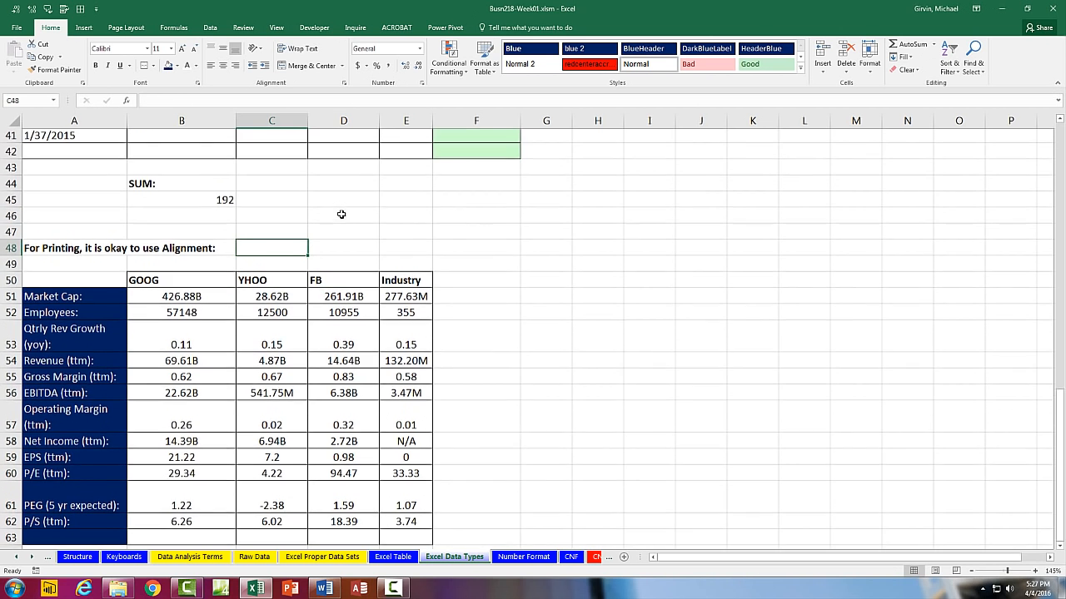
{"action": "scroll", "coordinate": [492, 260], "scroll_direction": "up", "scroll_amount": 4}
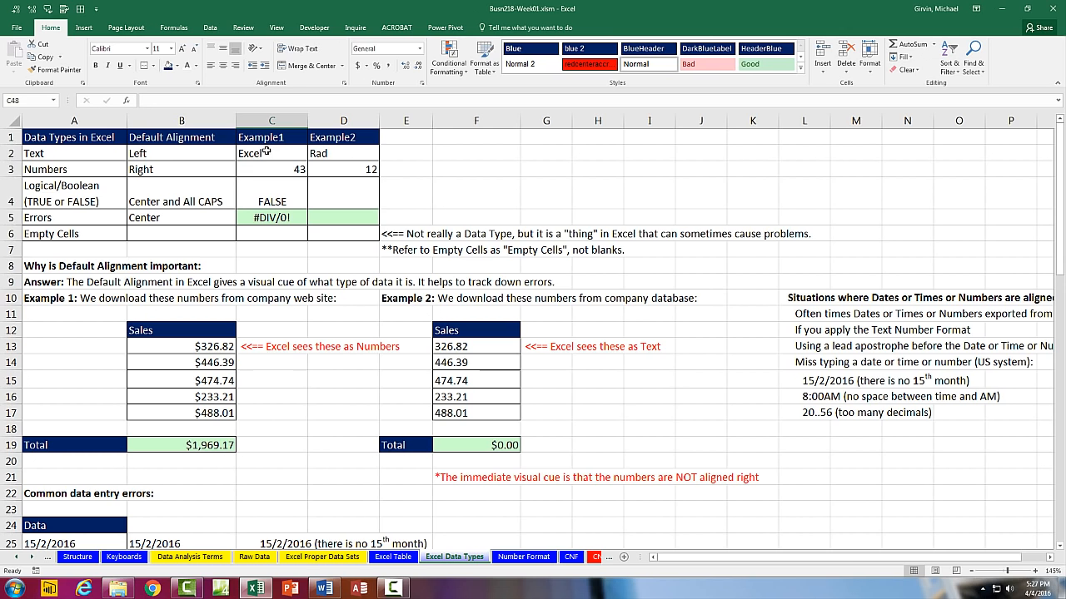
Step: Review the data type examples in C2:C6 and look over the Data and Power Pivot commands
{"action": "left_click_drag", "start_coordinate": [264, 154], "coordinate": [274, 234]}
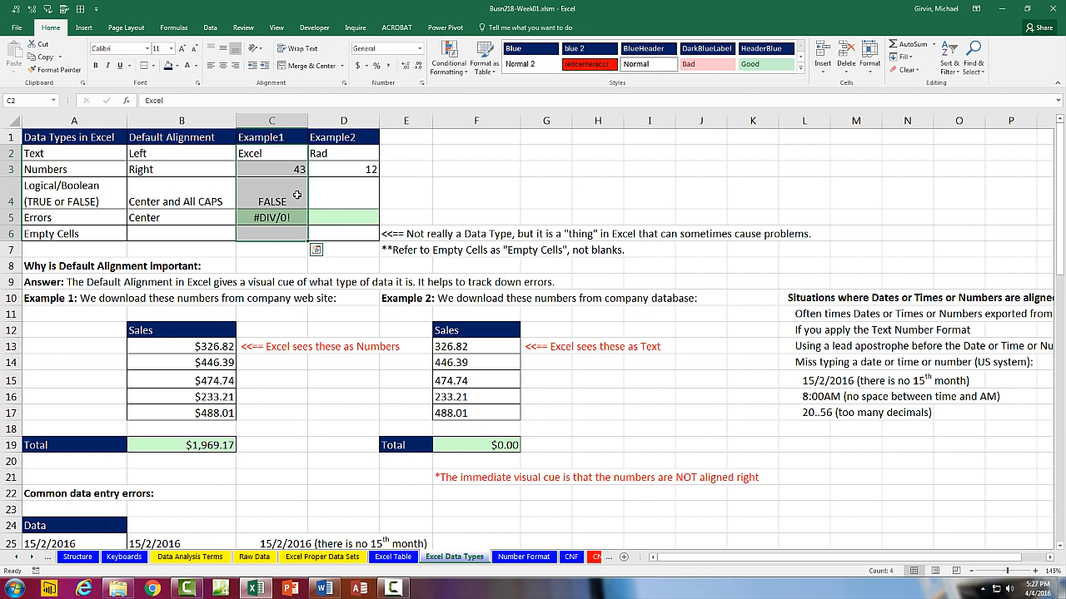
{"action": "left_click", "coordinate": [209, 27]}
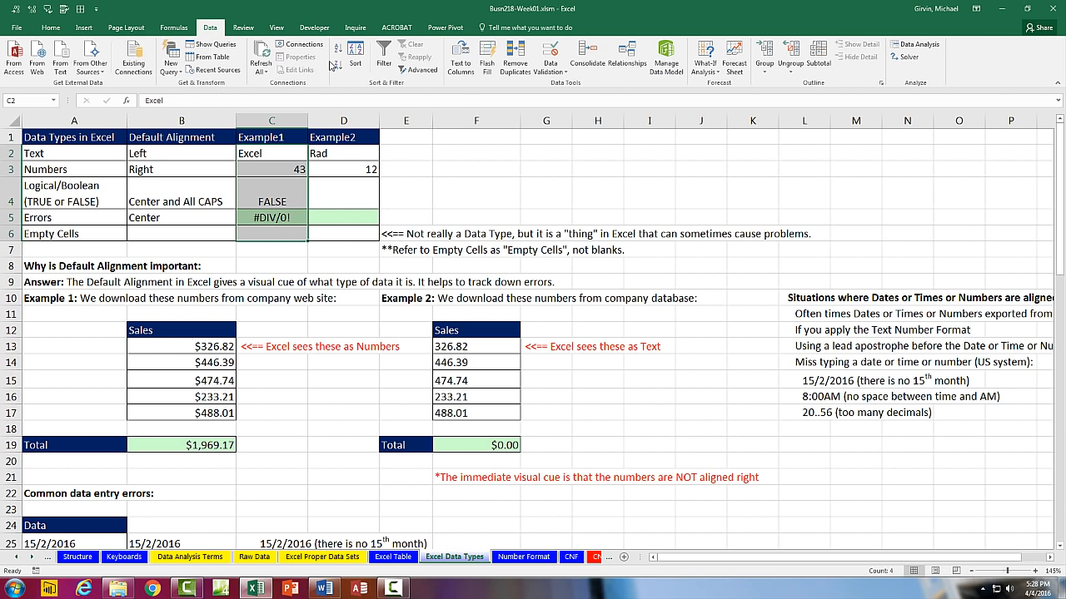
{"action": "left_click", "coordinate": [446, 29]}
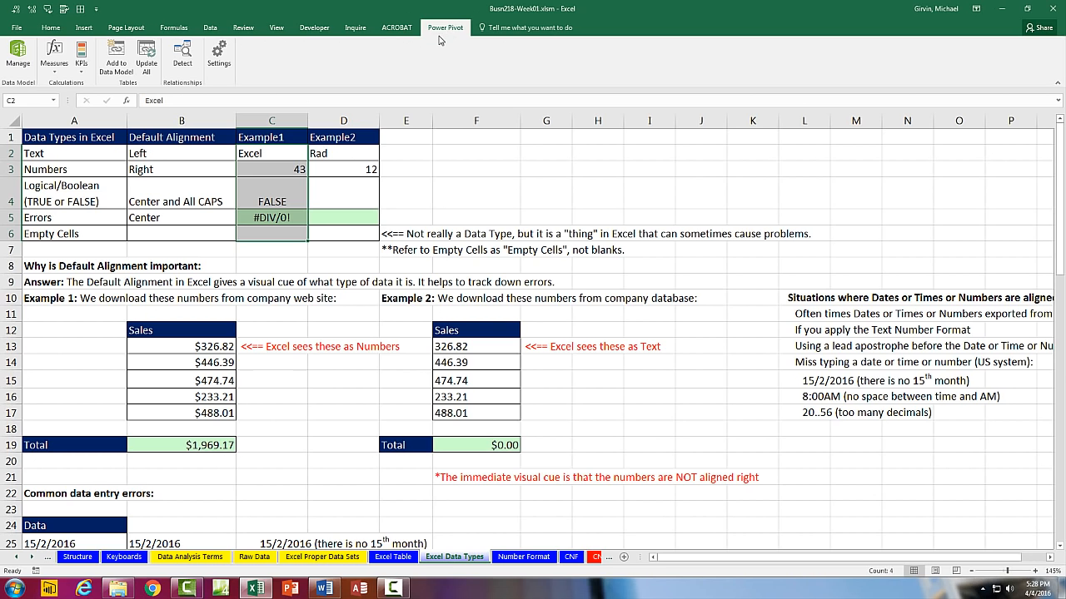
{"action": "left_click", "coordinate": [282, 155]}
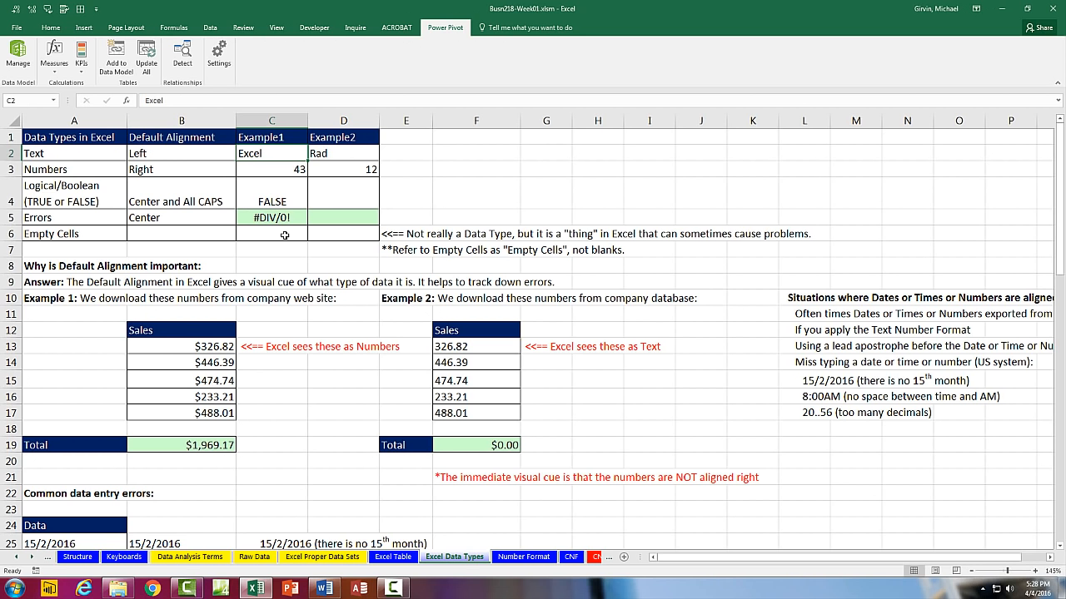
Step: On the Excel Table sheet, convert the data set A7:C18 into an Excel Table with headers
{"action": "left_click", "coordinate": [393, 557]}
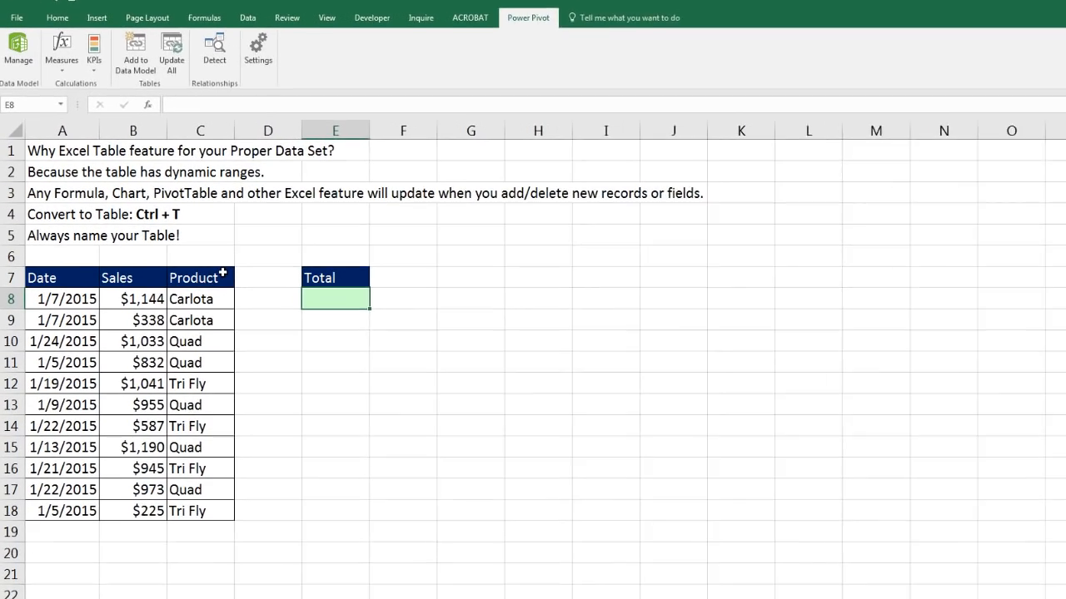
{"action": "left_click", "coordinate": [171, 245]}
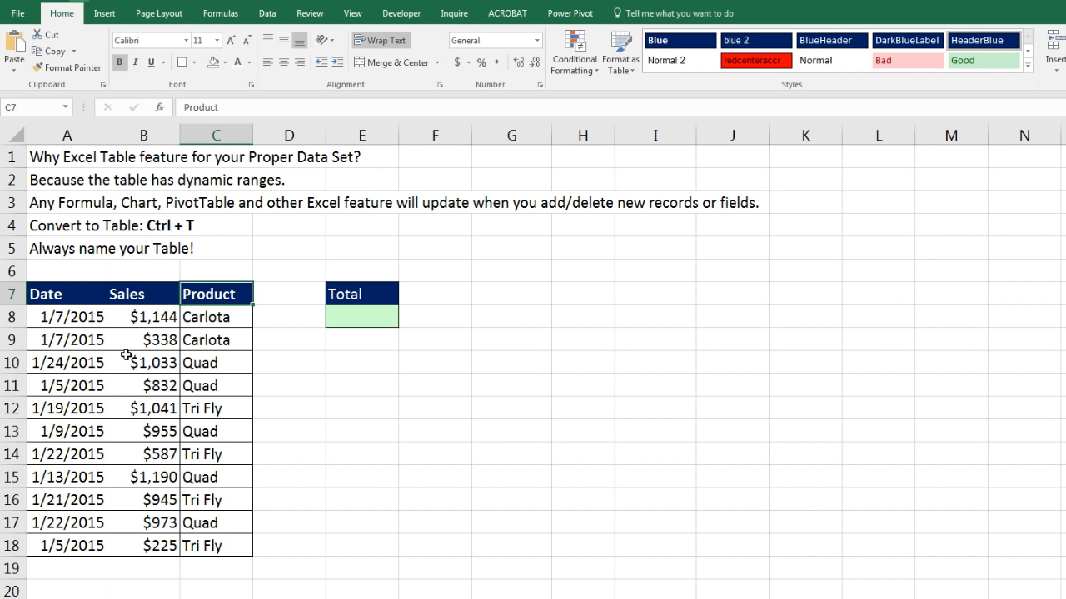
{"action": "left_click", "coordinate": [367, 317]}
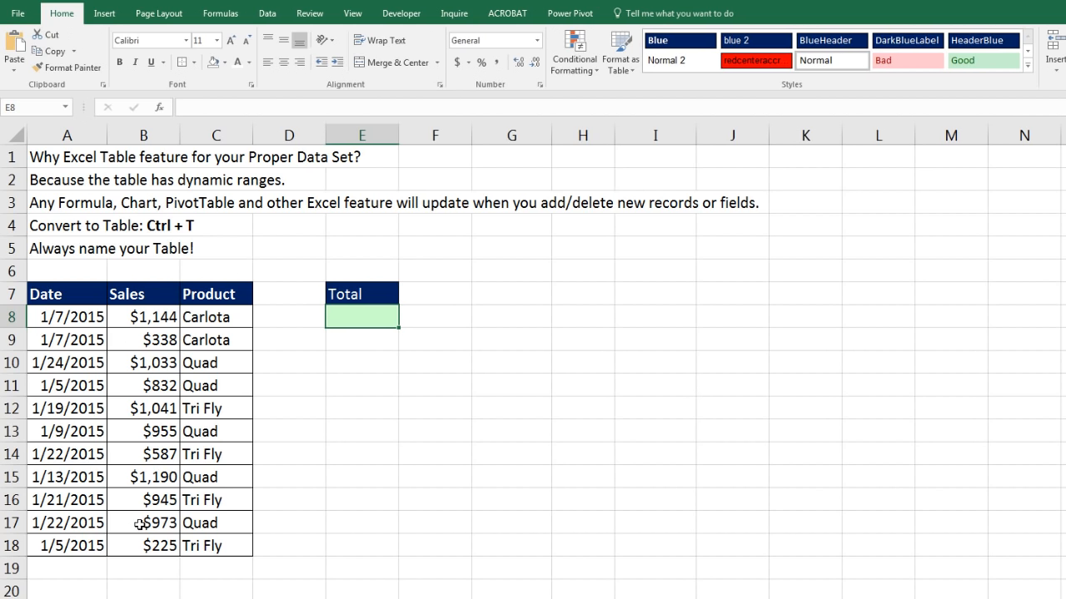
{"action": "left_click", "coordinate": [200, 298]}
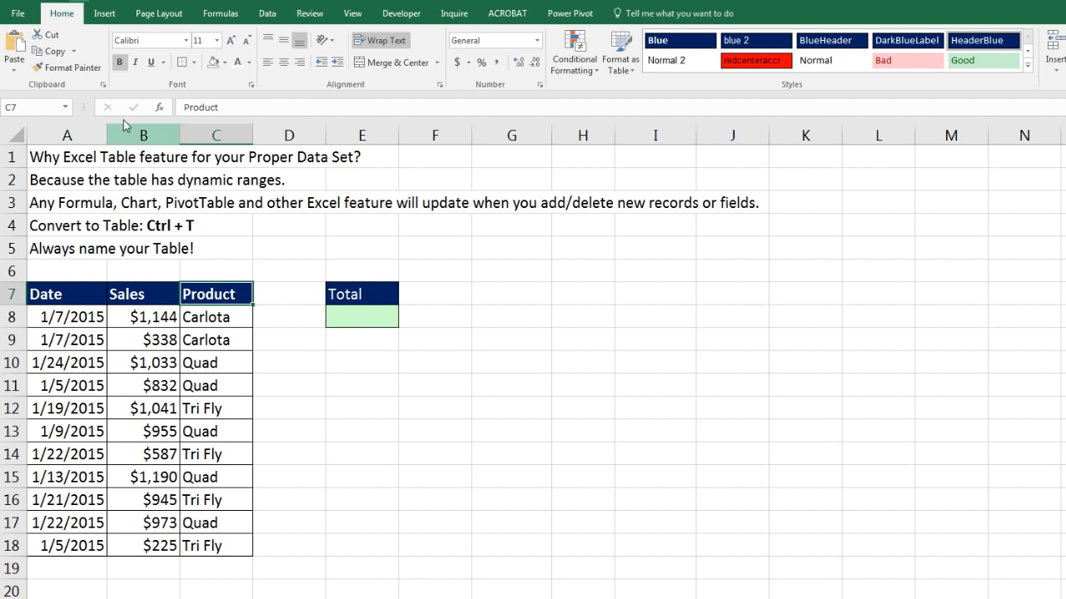
{"action": "left_click", "coordinate": [105, 15]}
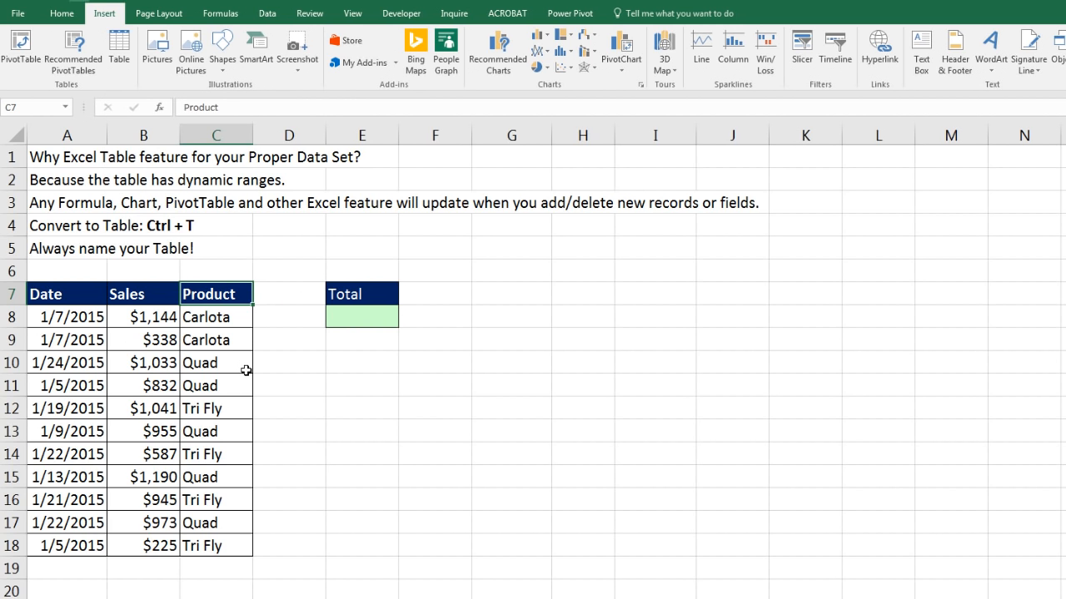
{"action": "key", "text": "ctrl+t"}
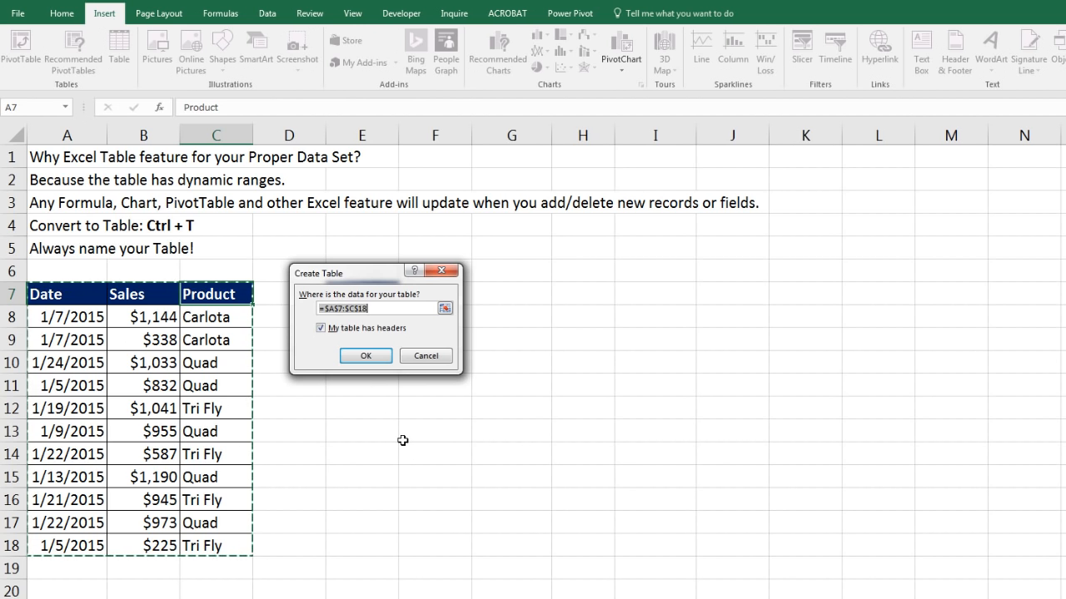
{"action": "key", "text": "Return"}
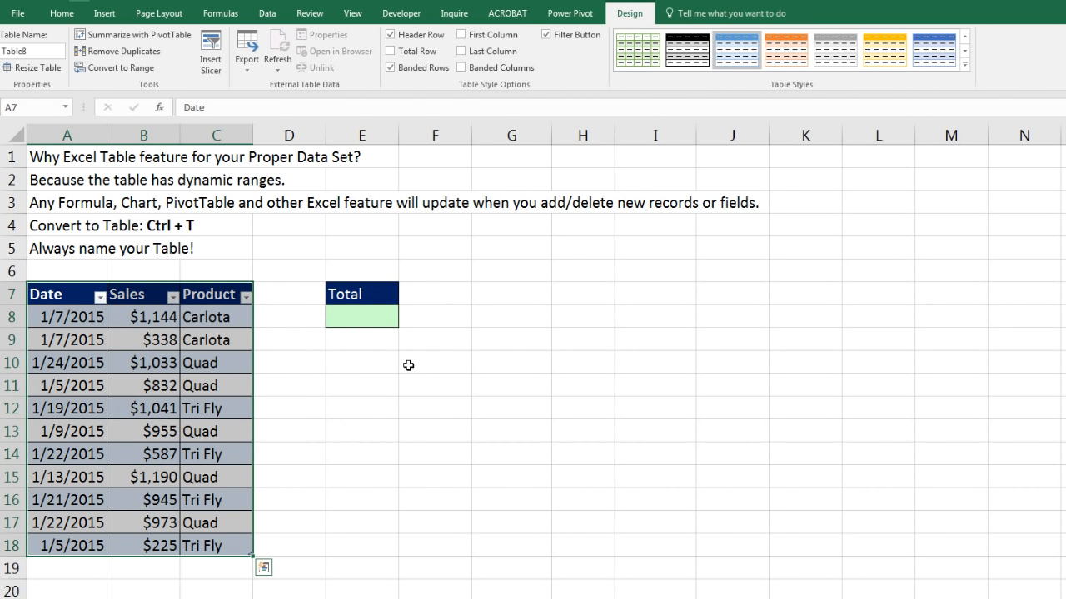
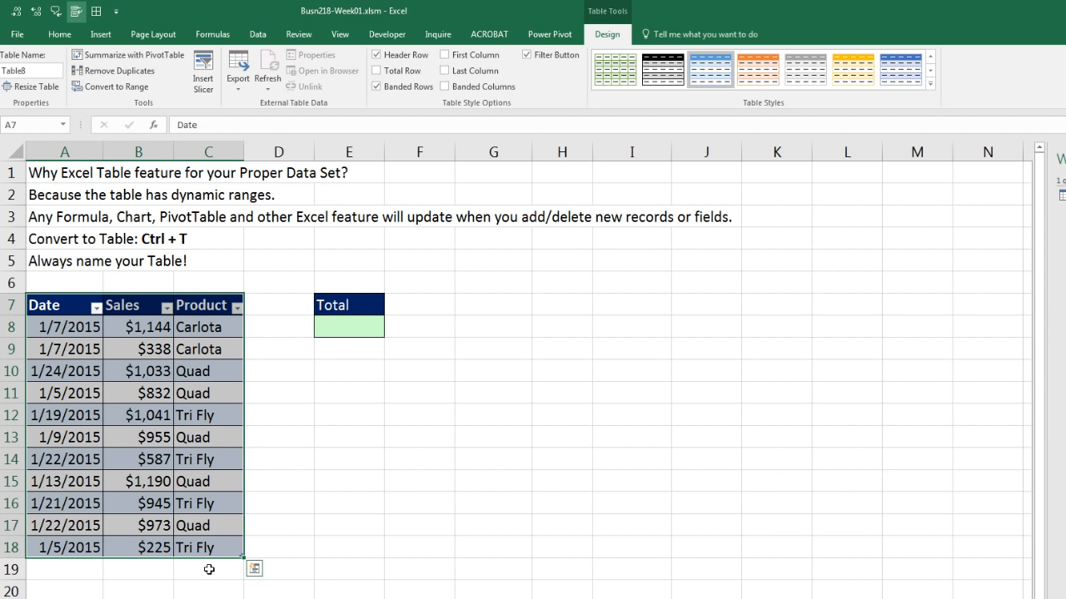
Step: Name the new Excel Table ProdSales
{"action": "key", "text": "alt"}
{"action": "key", "text": "j"}
{"action": "key", "text": "t"}
{"action": "key", "text": "a"}
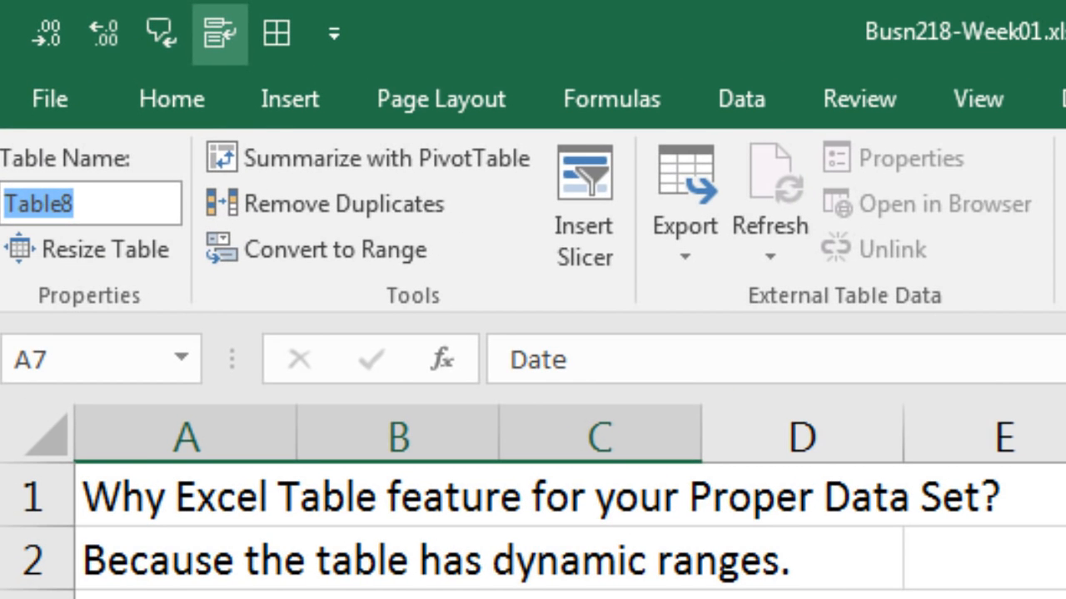
{"action": "type", "text": "Pro"}
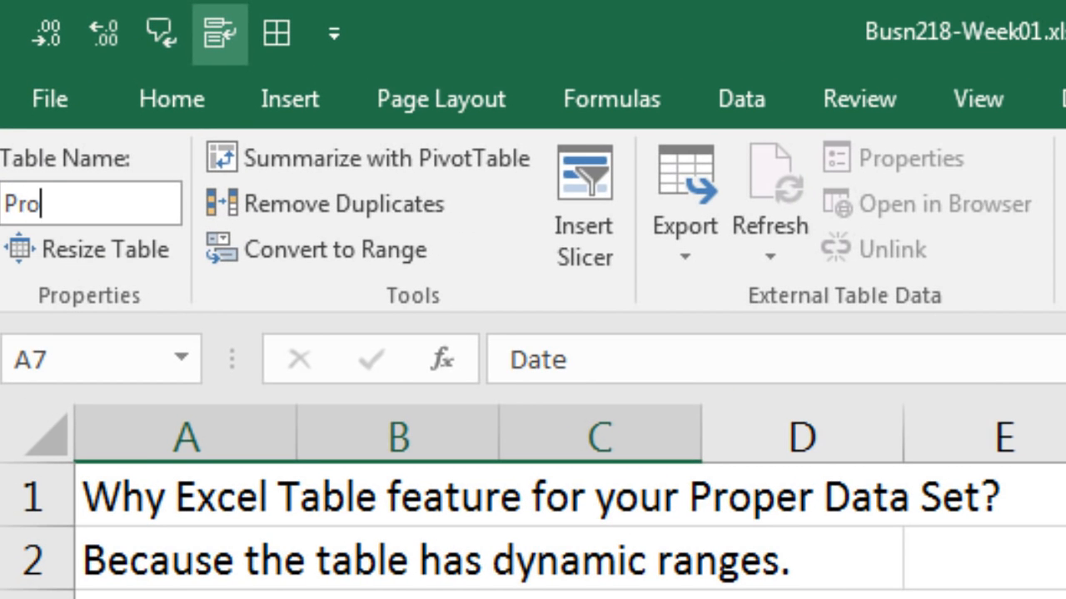
{"action": "type", "text": "dSales"}
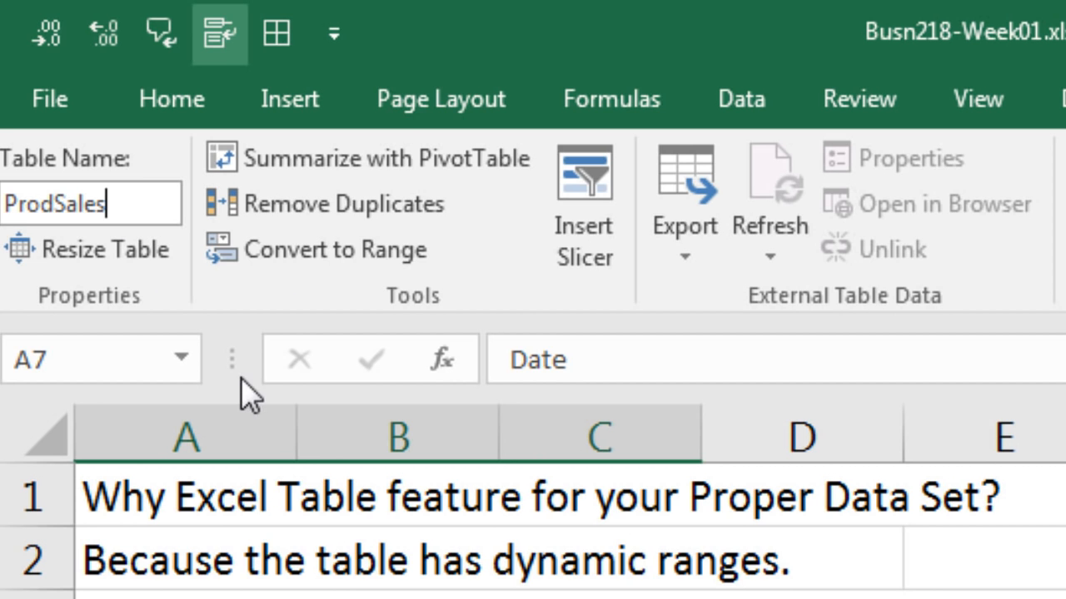
{"action": "key", "text": "Return"}
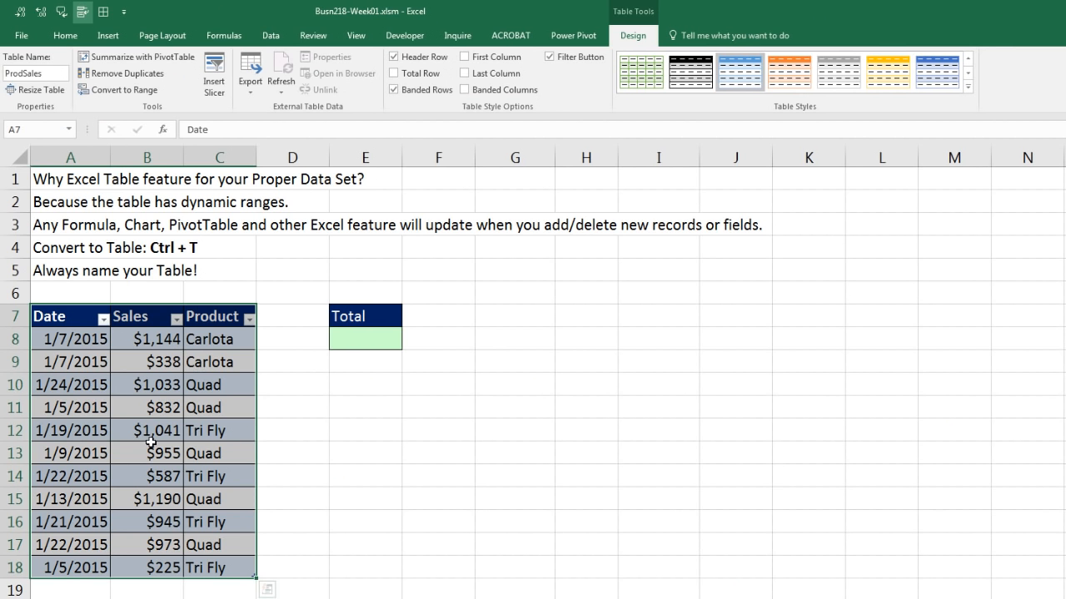
Step: Look at the record in row 9 and the sort and filter options of the Date field
{"action": "left_click", "coordinate": [100, 361]}
{"action": "left_click_drag", "start_coordinate": [100, 361], "coordinate": [207, 361]}
{"action": "left_click", "coordinate": [103, 320]}
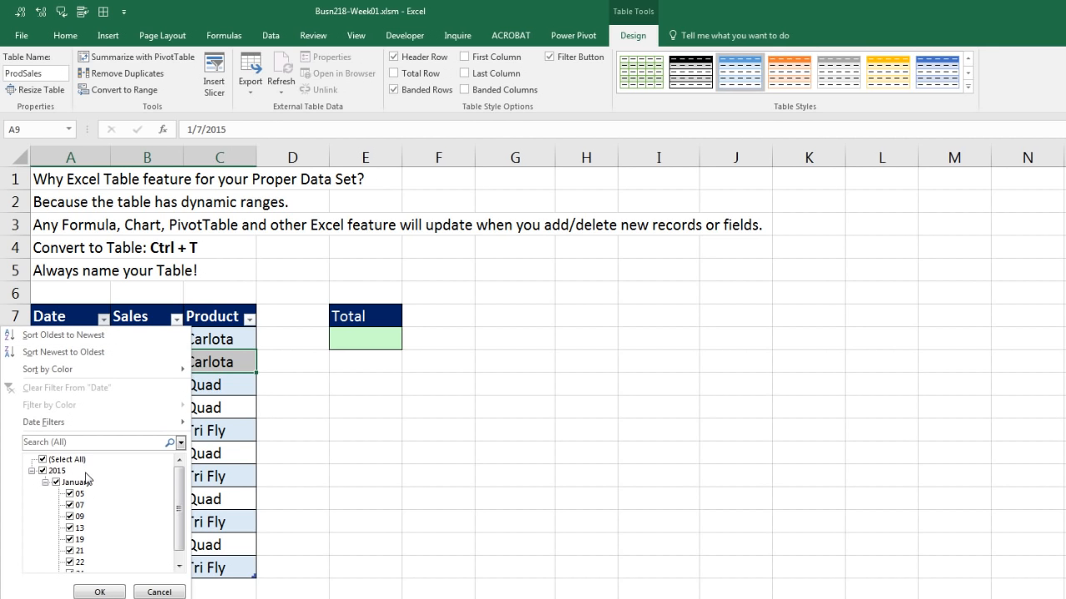
{"action": "left_click", "coordinate": [103, 320]}
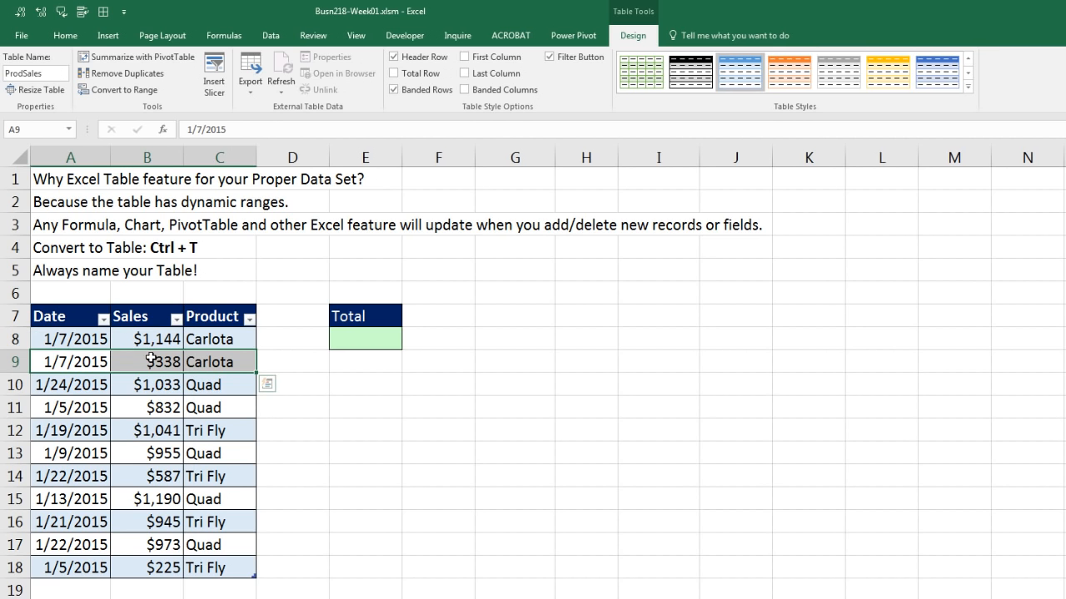
Step: Total the whole Sales column in E8 with the formula =SUM(ProdSales[Sales])
{"action": "left_click", "coordinate": [361, 337]}
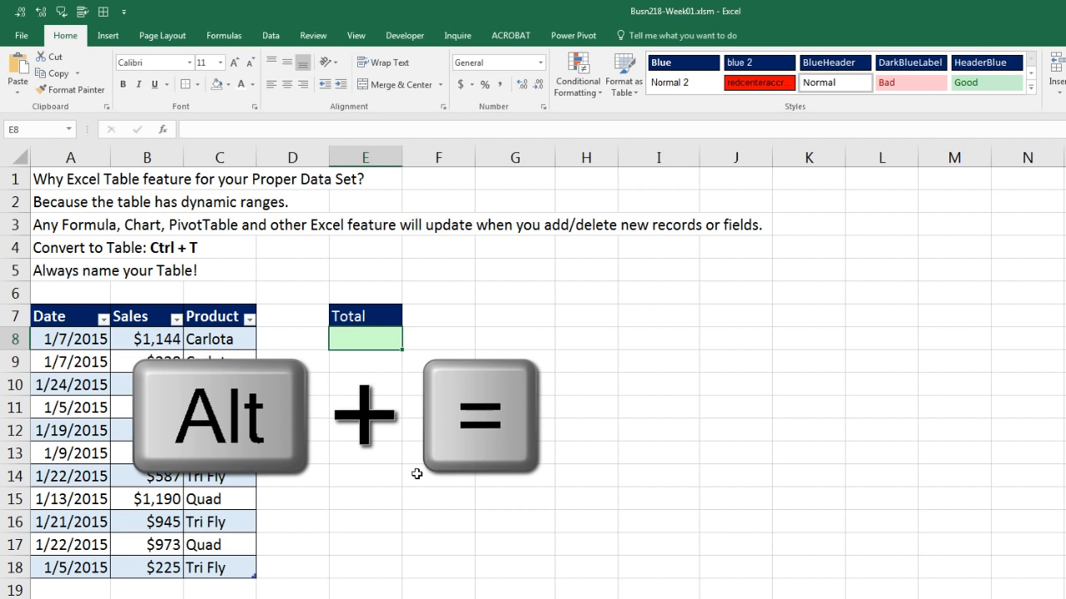
{"action": "key", "text": "alt+equal"}
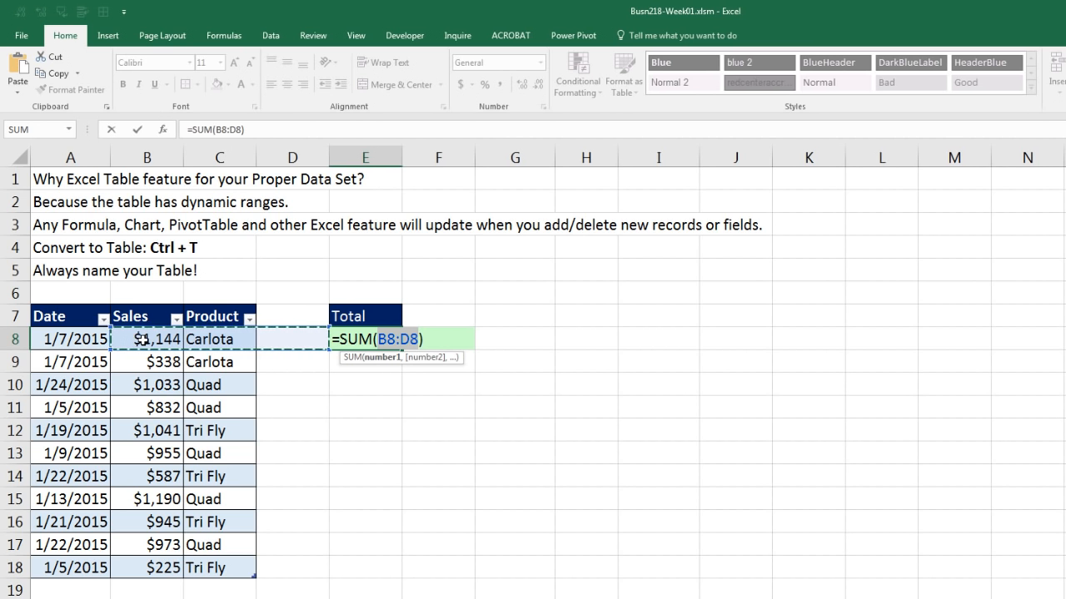
{"action": "left_click_drag", "start_coordinate": [146, 342], "coordinate": [147, 568]}
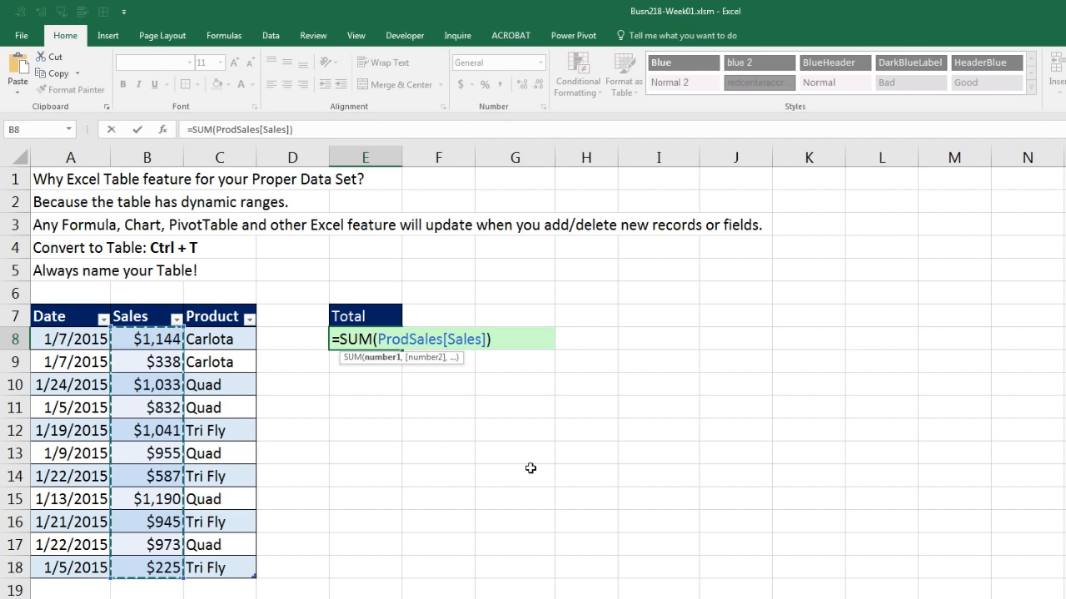
{"action": "key", "text": "Return"}
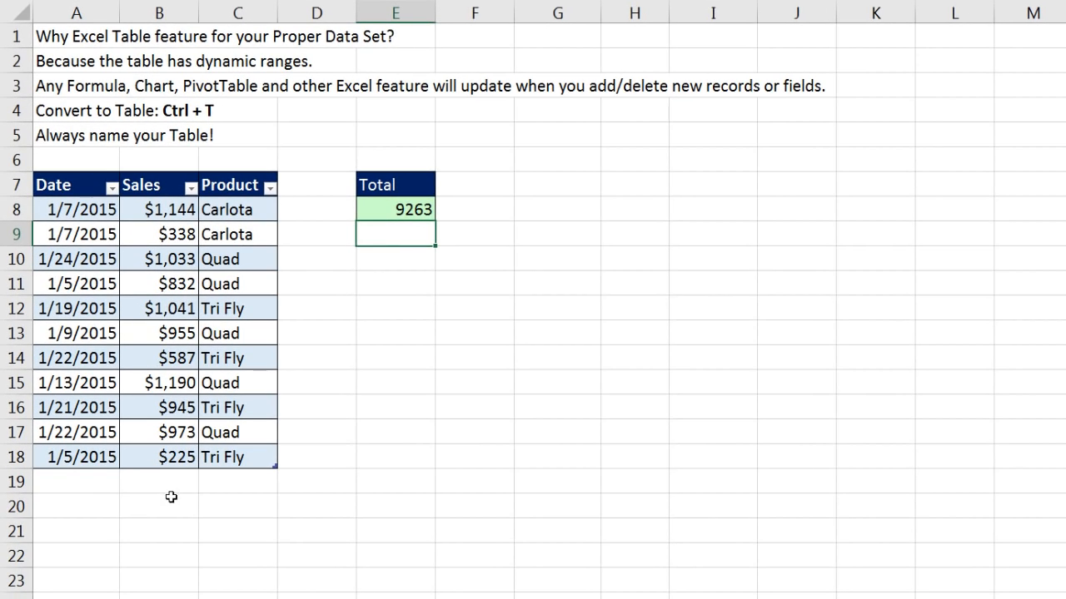
Step: Add a record with date 1/5/2015, sales 300 and product Quad directly below the table, and append a blank record after it
{"action": "left_click", "coordinate": [83, 483]}
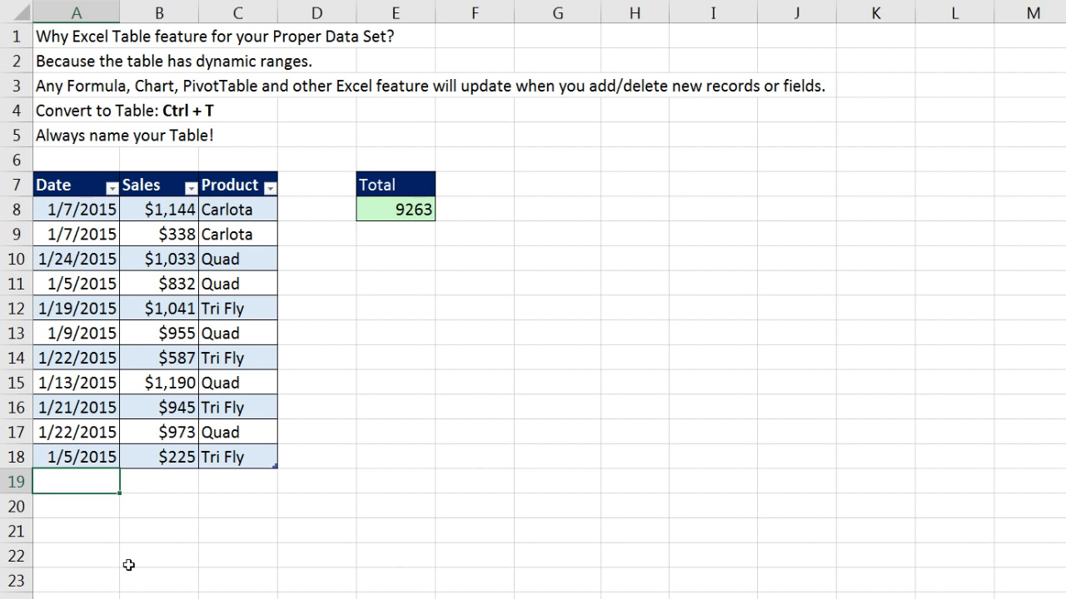
{"action": "type", "text": "1/5/2015"}
{"action": "key", "text": "Tab"}
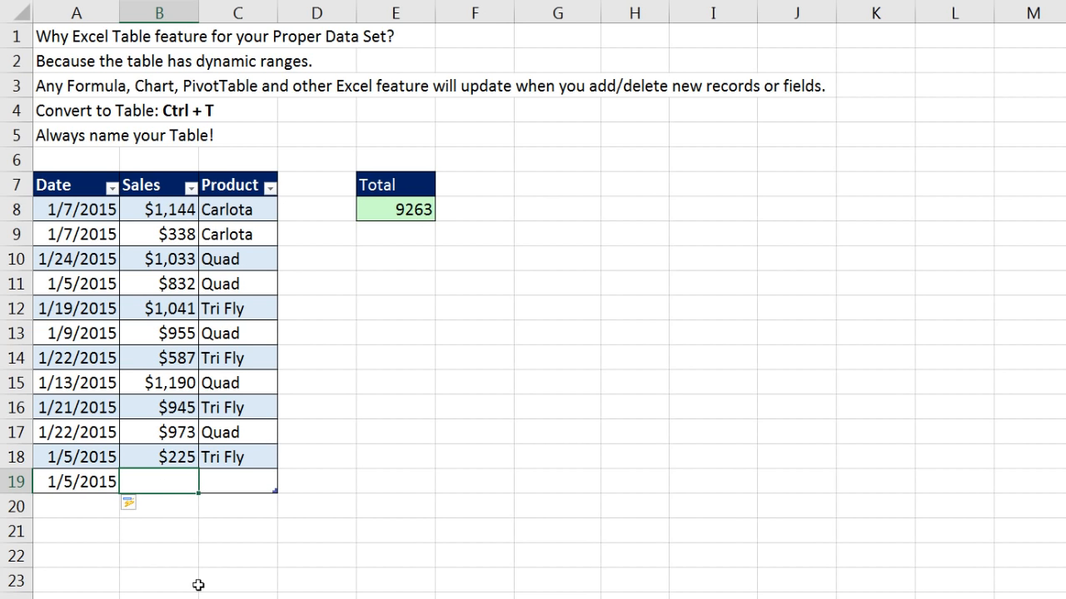
{"action": "type", "text": "300"}
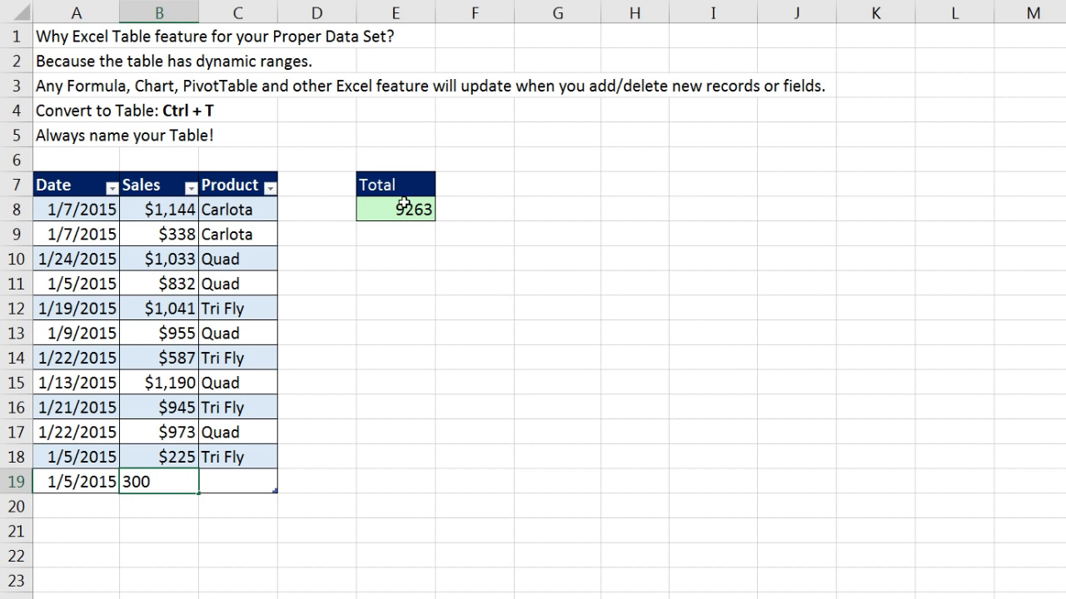
{"action": "key", "text": "Tab"}
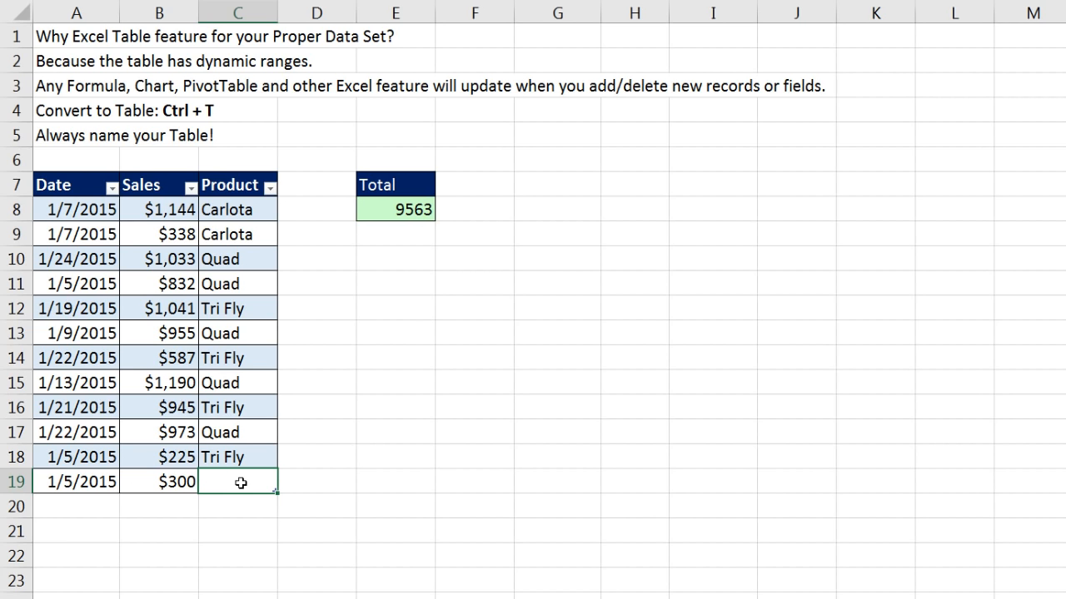
{"action": "type", "text": "q"}
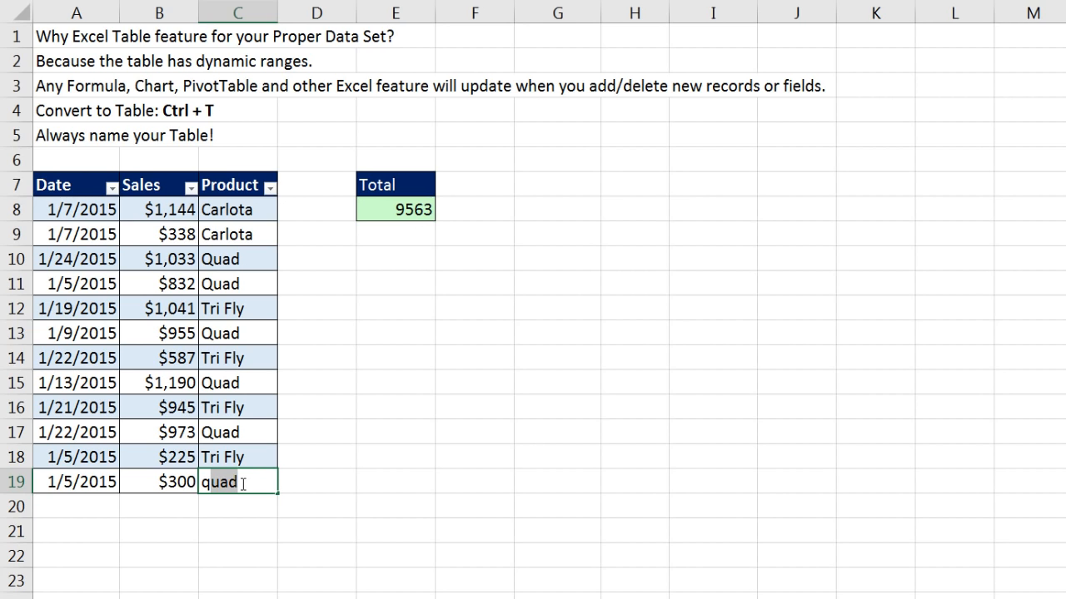
{"action": "key", "text": "Tab"}
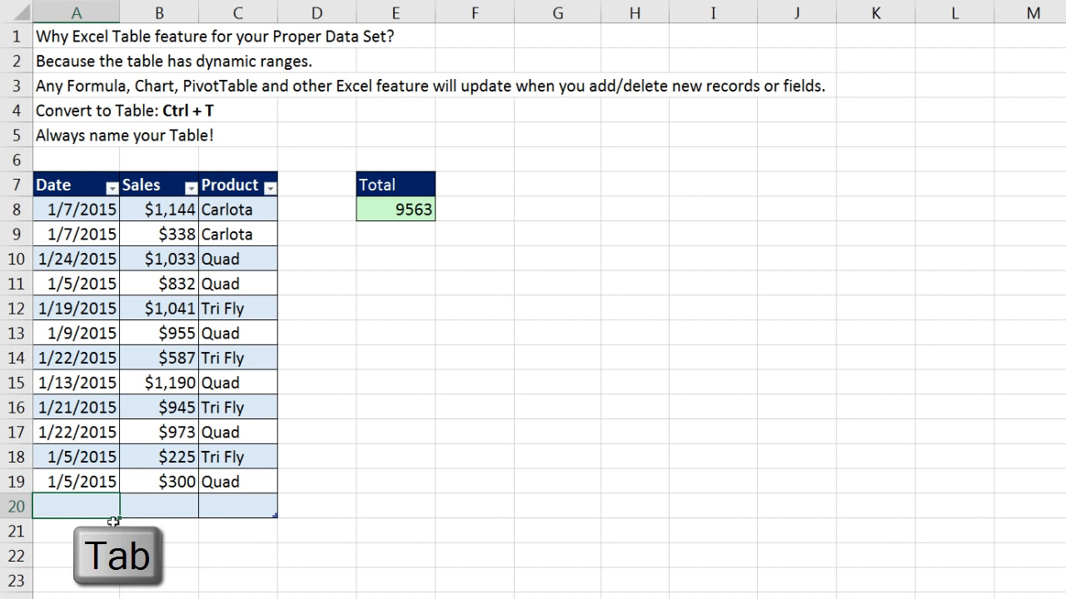
Step: Fill the table's blank last record with date 1/6/2015, sales 100 and product Tri Fly
{"action": "type", "text": "1/6/2015"}
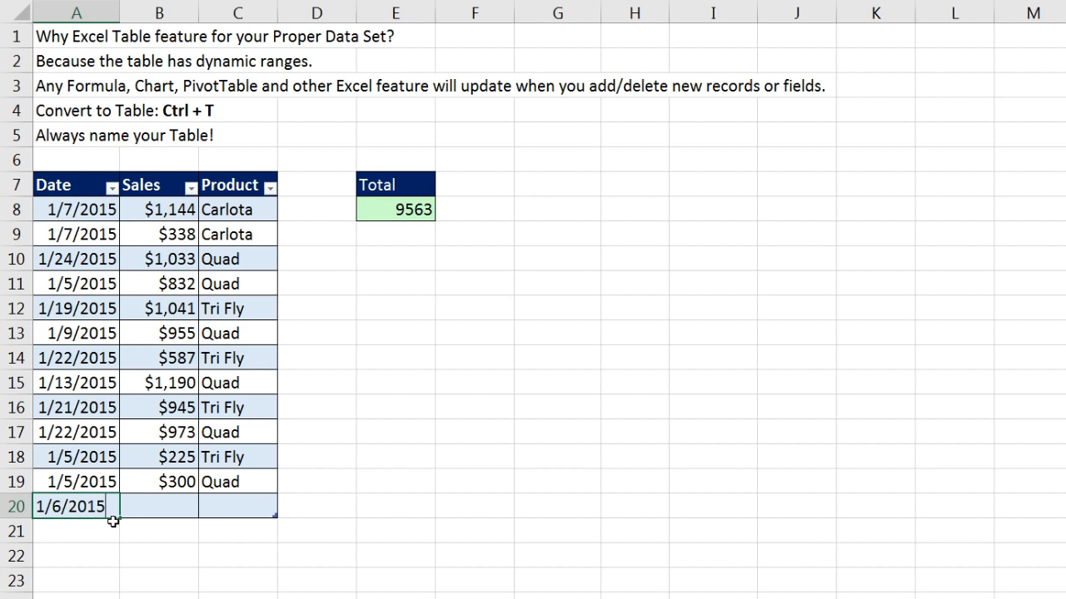
{"action": "key", "text": "Tab"}
{"action": "type", "text": "10"}
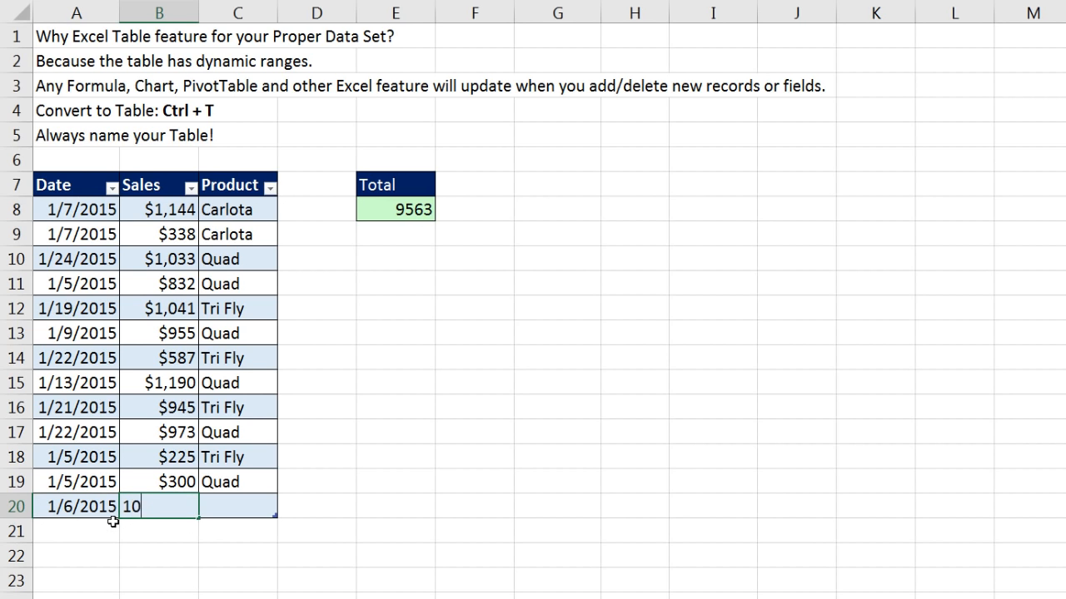
{"action": "key", "text": "Tab"}
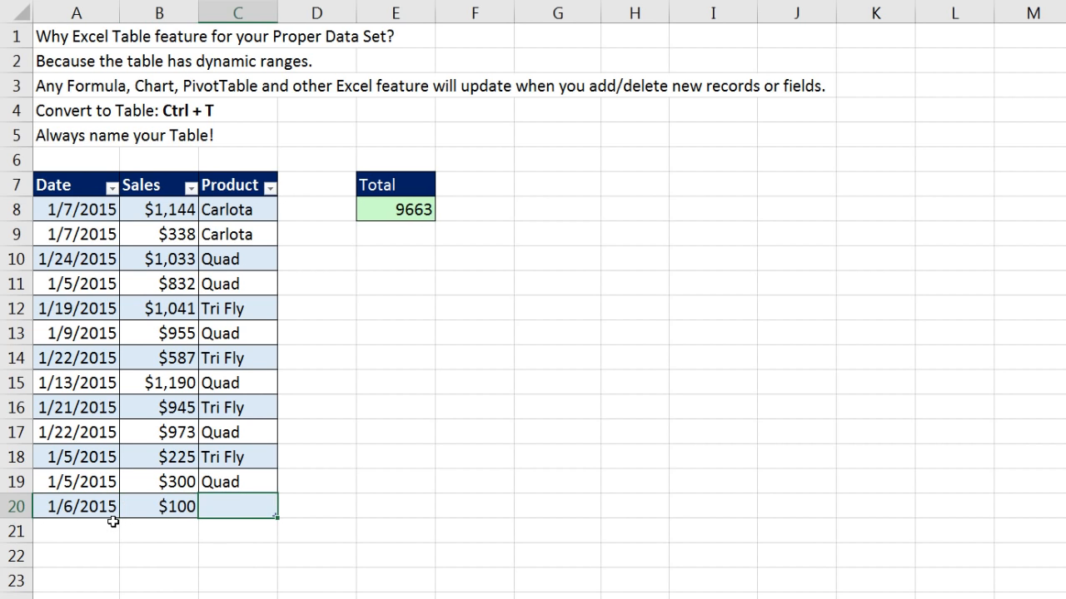
{"action": "type", "text": "Tri"}
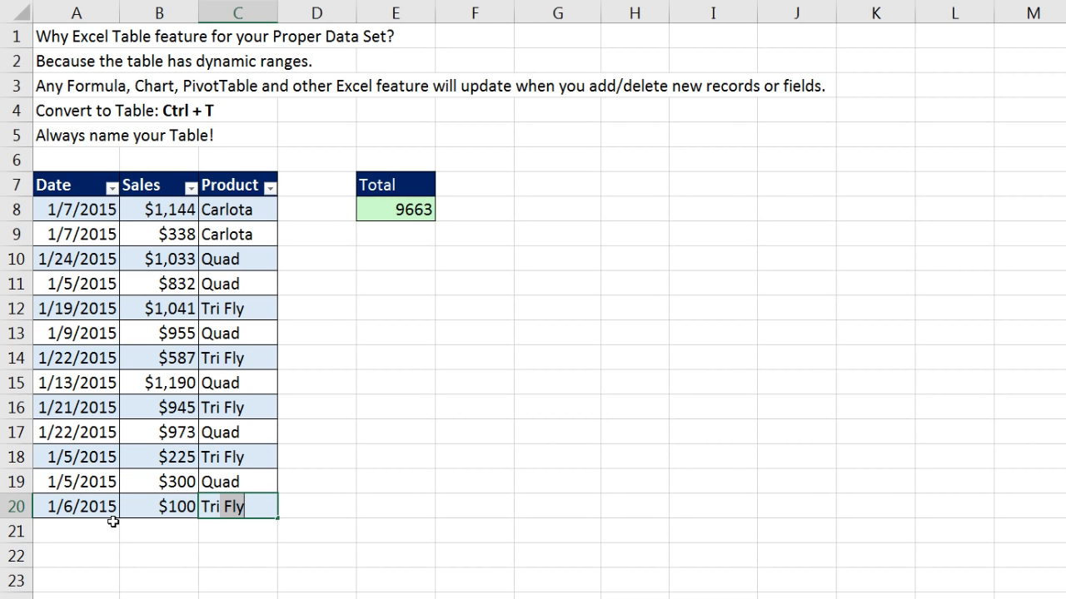
{"action": "key", "text": "Return"}
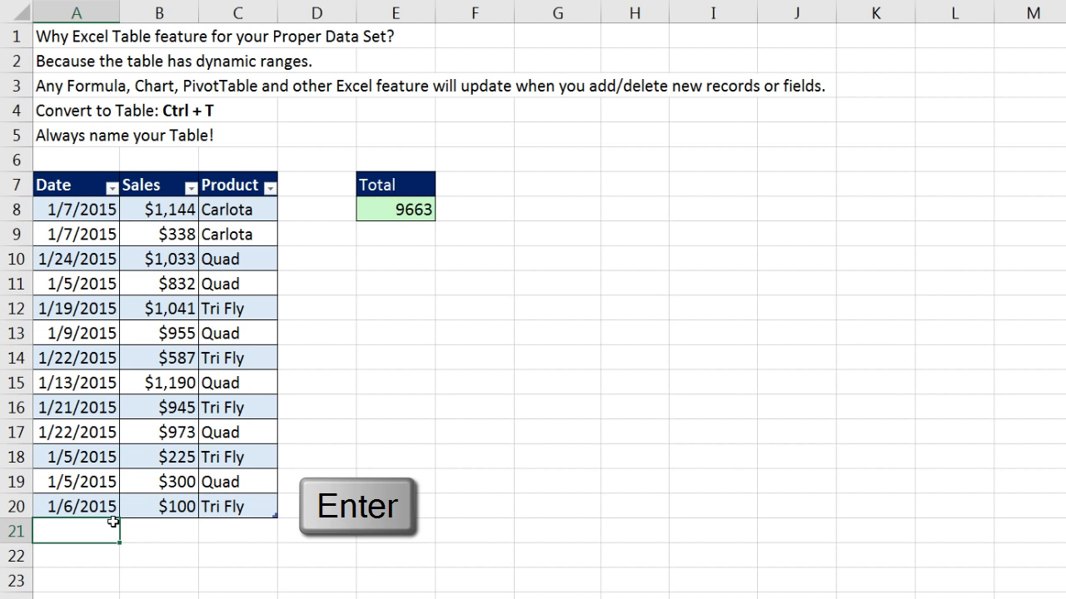
Step: Inspect which range the Total formula in E8 refers to, leaving the formula as it is
{"action": "left_click", "coordinate": [396, 206]}
{"action": "key", "text": "F2"}
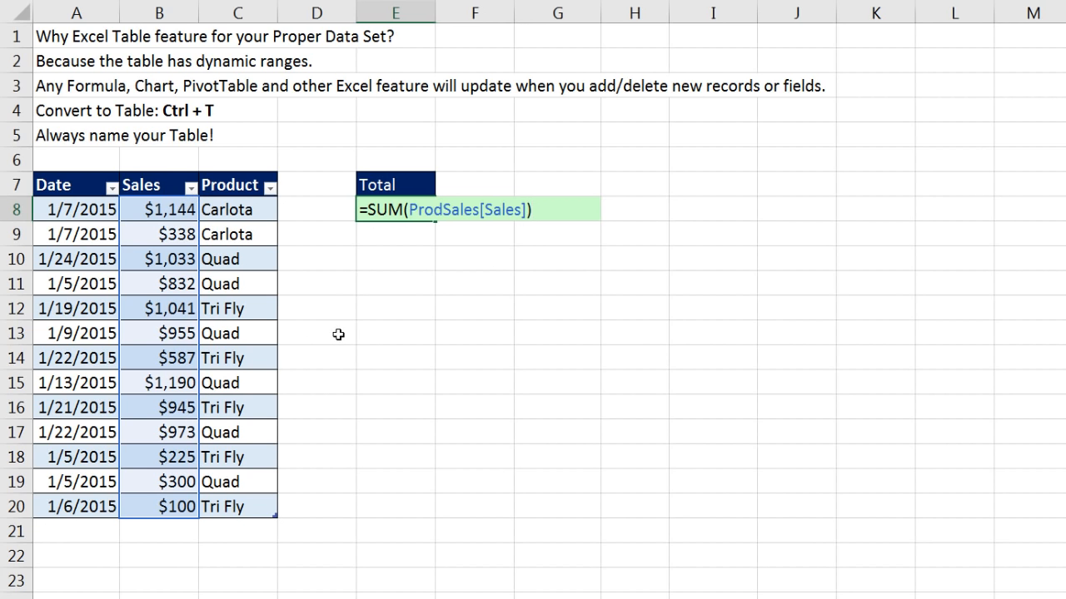
{"action": "key", "text": "Escape"}
Step: Create a PivotTable from the ProdSales table on the existing worksheet at cell G7
{"action": "left_click", "coordinate": [248, 234]}
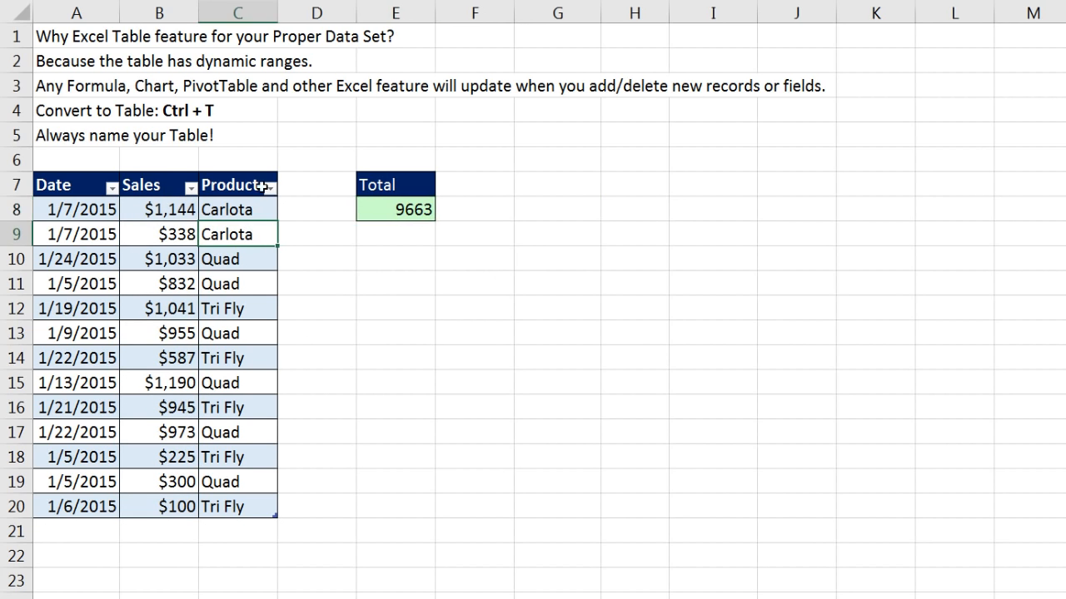
{"action": "key", "text": "alt+n"}
{"action": "key", "text": "v"}
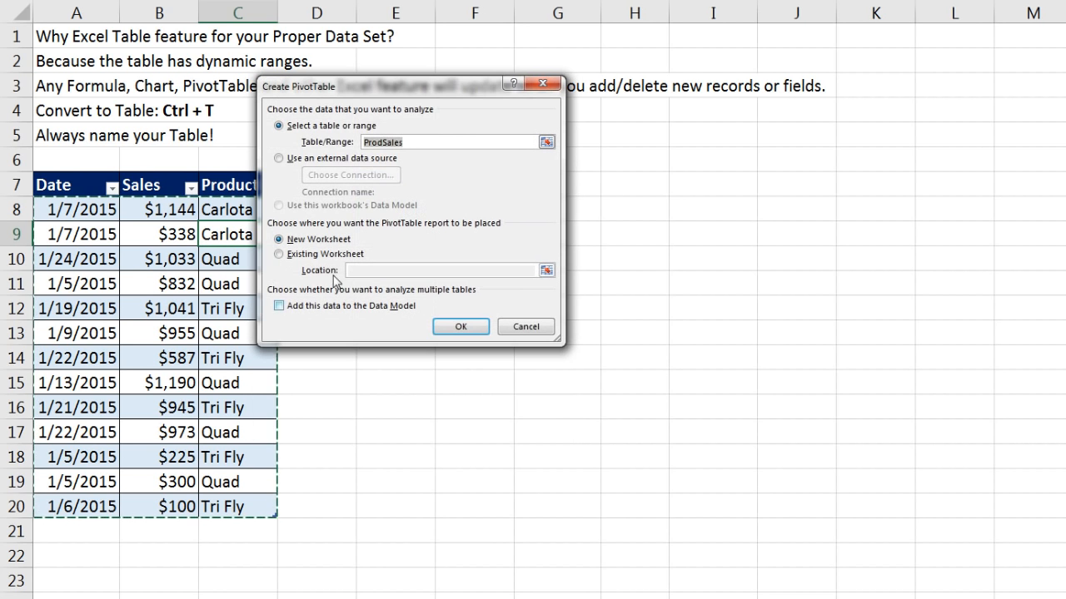
{"action": "left_click", "coordinate": [279, 254]}
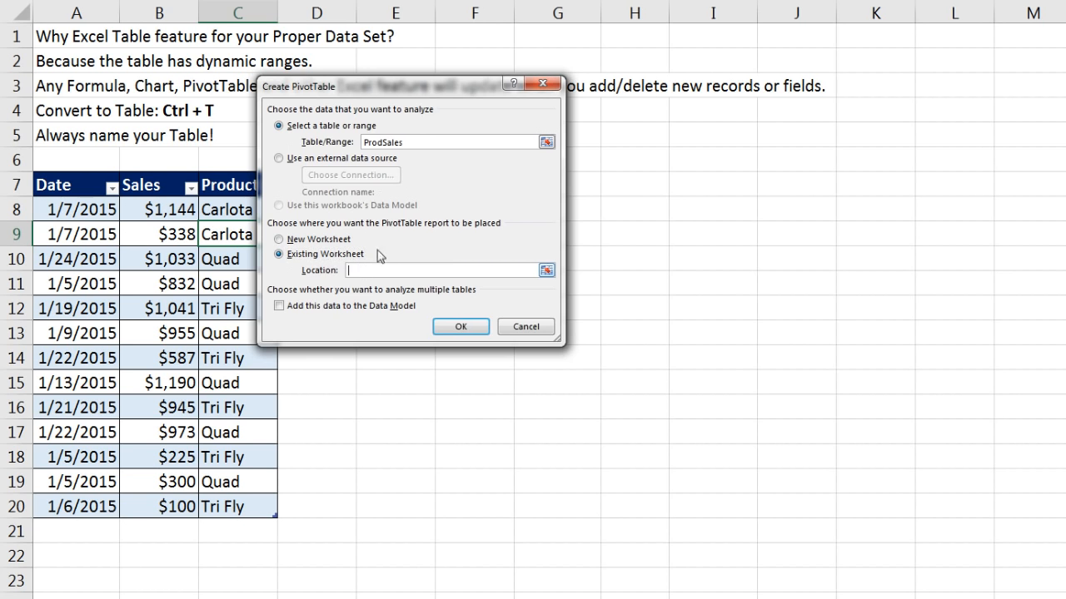
{"action": "left_click_drag", "start_coordinate": [431, 83], "coordinate": [250, 70]}
{"action": "left_click", "coordinate": [542, 183]}
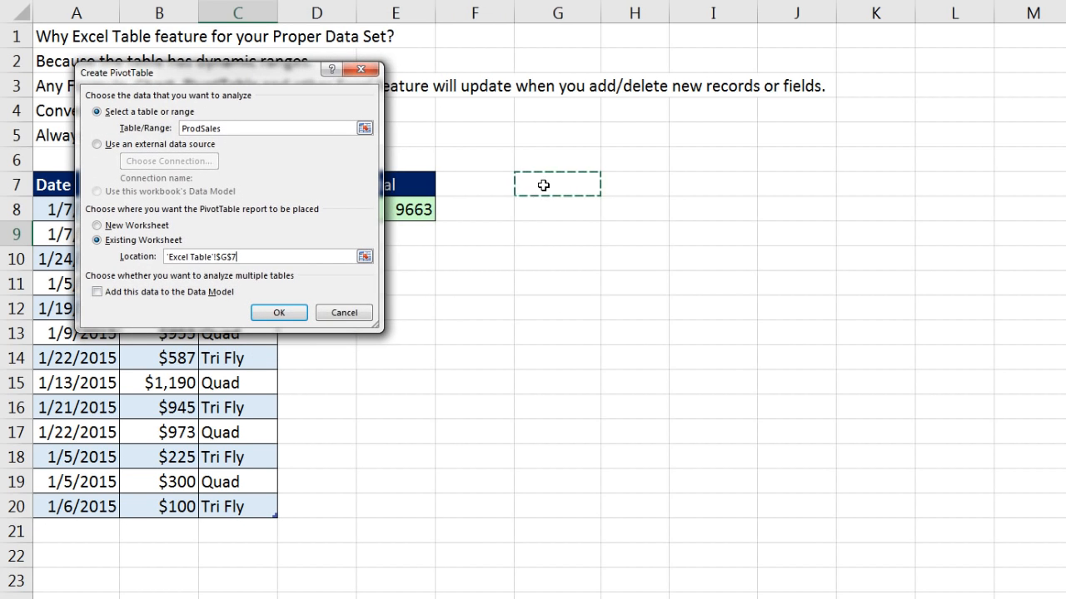
{"action": "left_click", "coordinate": [281, 316]}
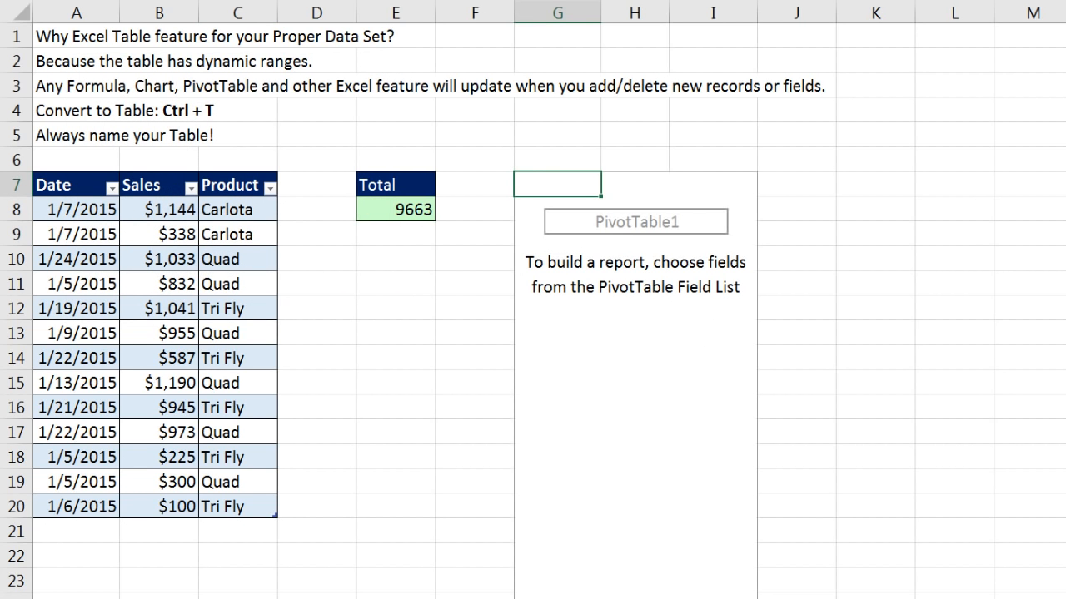
Step: Put the Product field in the PivotTable's Rows area and the Sales field in its Values area
{"action": "left_click_drag", "start_coordinate": [946, 120], "coordinate": [893, 145]}
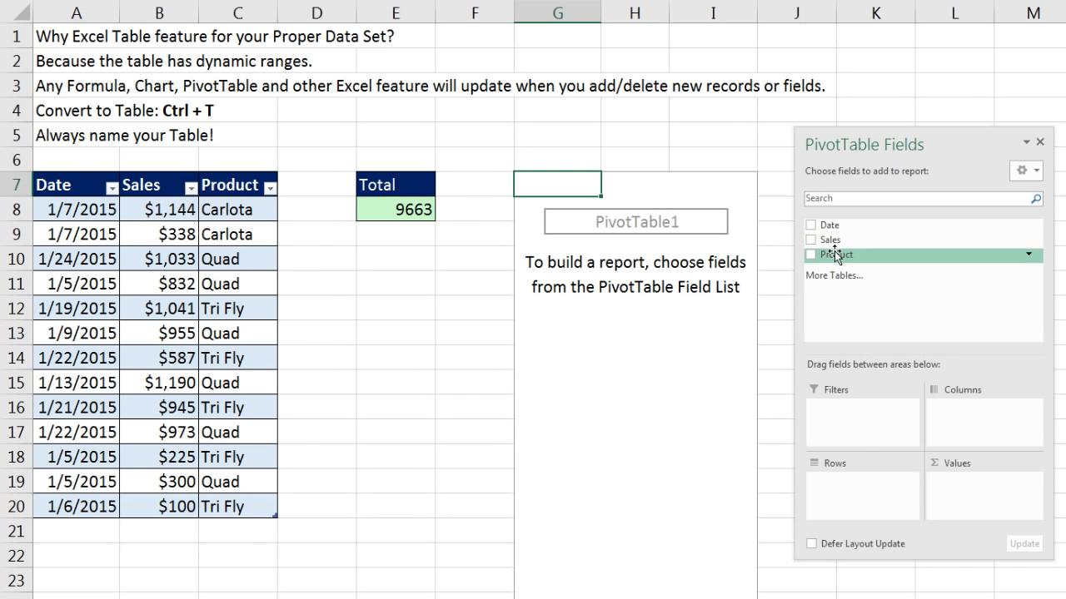
{"action": "left_click_drag", "start_coordinate": [833, 252], "coordinate": [851, 489]}
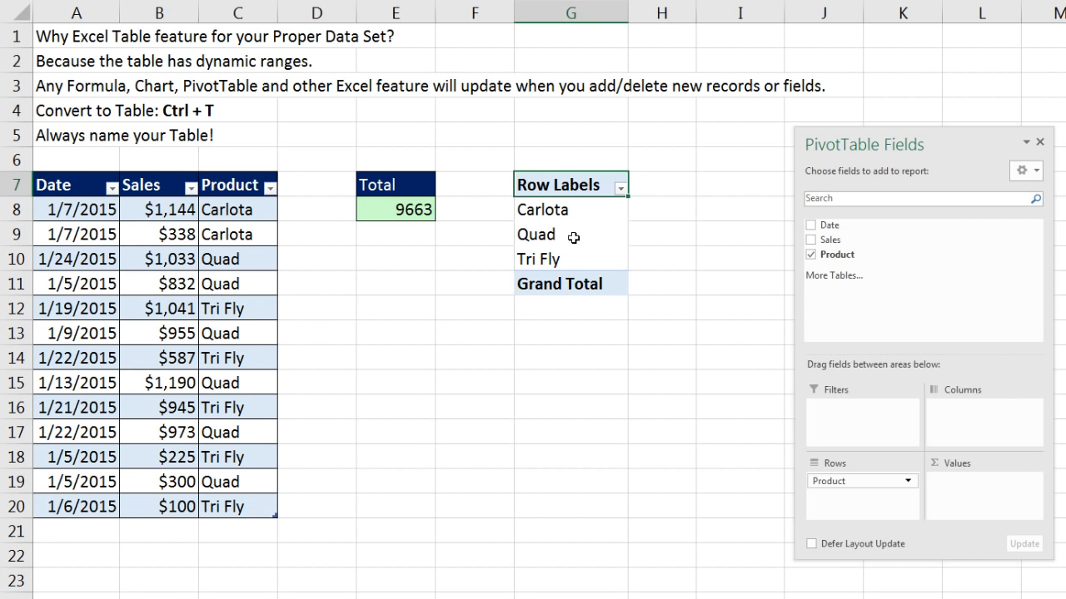
{"action": "left_click_drag", "start_coordinate": [833, 239], "coordinate": [966, 490]}
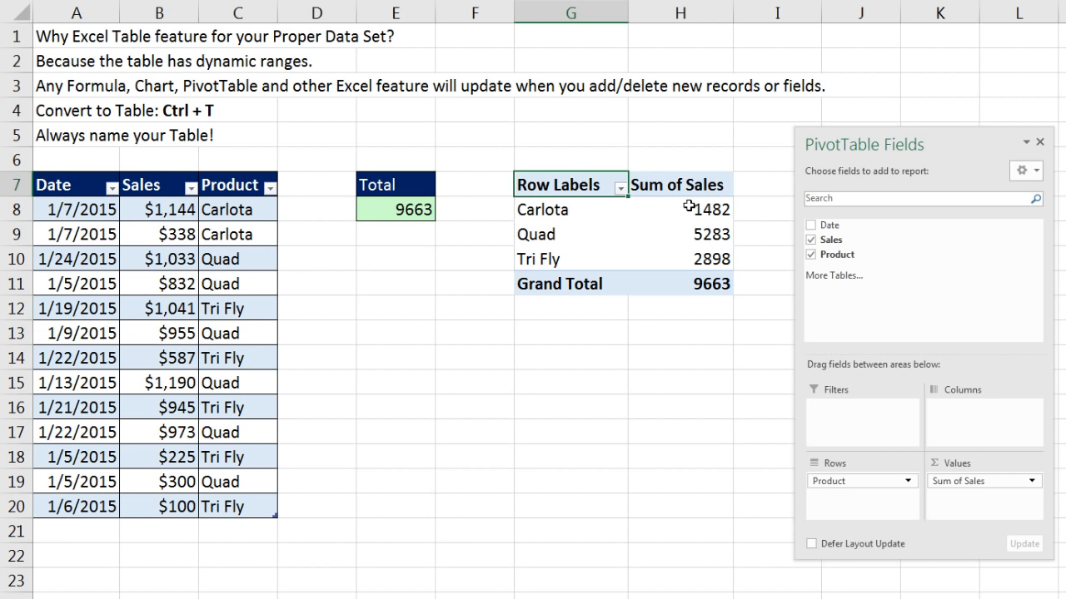
Step: Change the PivotTable's report layout to Tabular Form and move the field list slightly farther from the report
{"action": "mouse_move", "coordinate": [689, 206]}
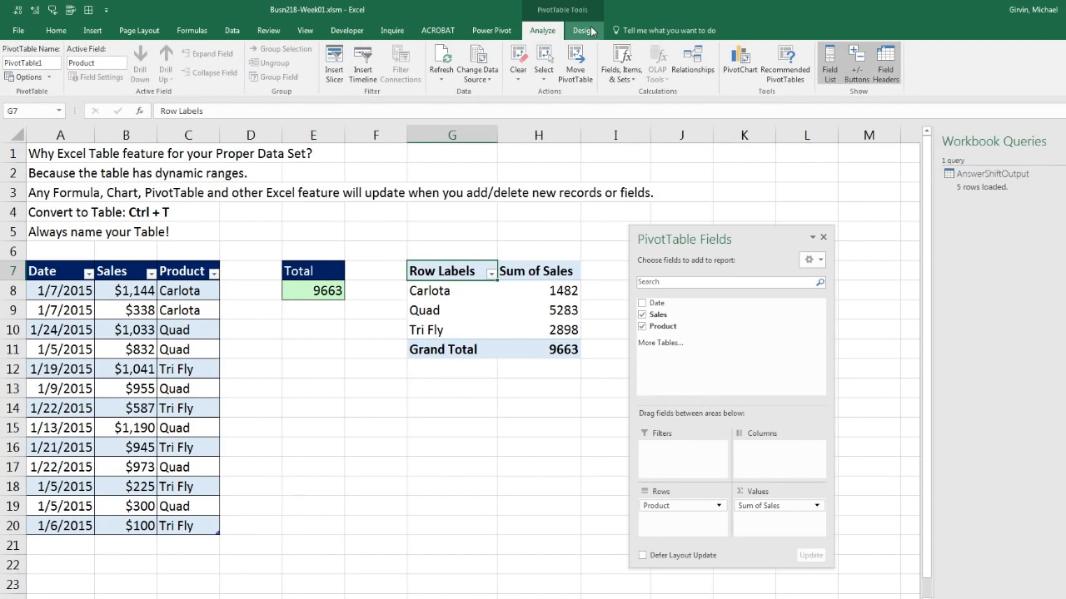
{"action": "left_click", "coordinate": [586, 31]}
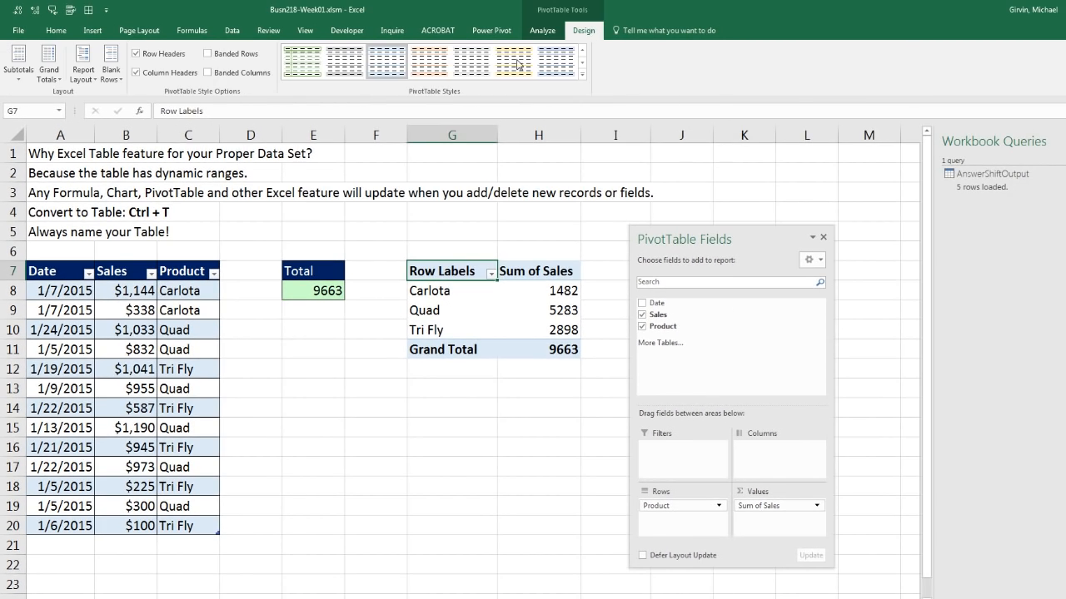
{"action": "left_click", "coordinate": [83, 75]}
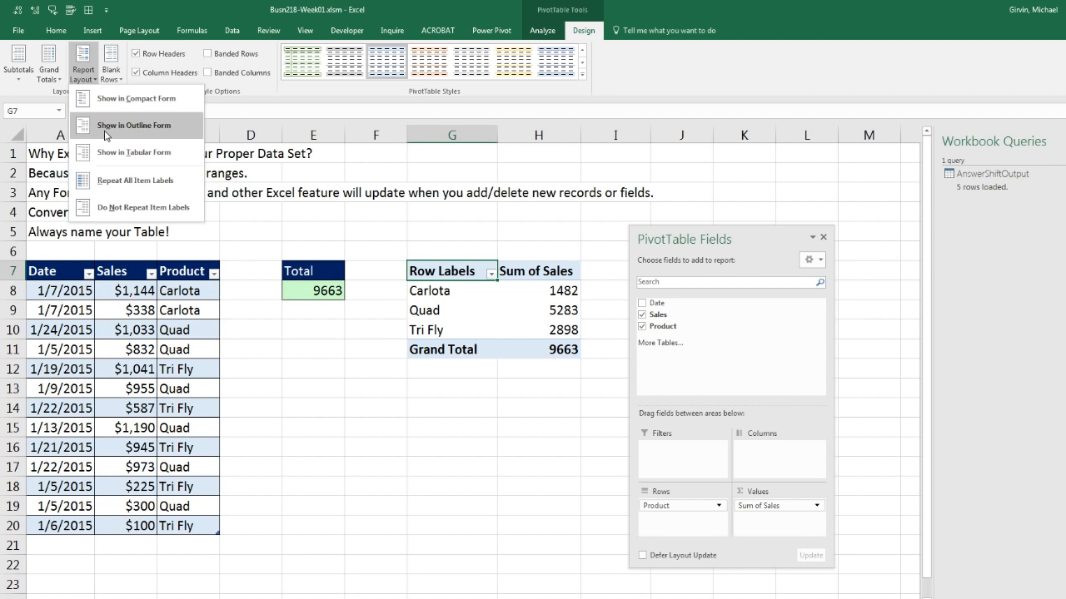
{"action": "left_click", "coordinate": [108, 161]}
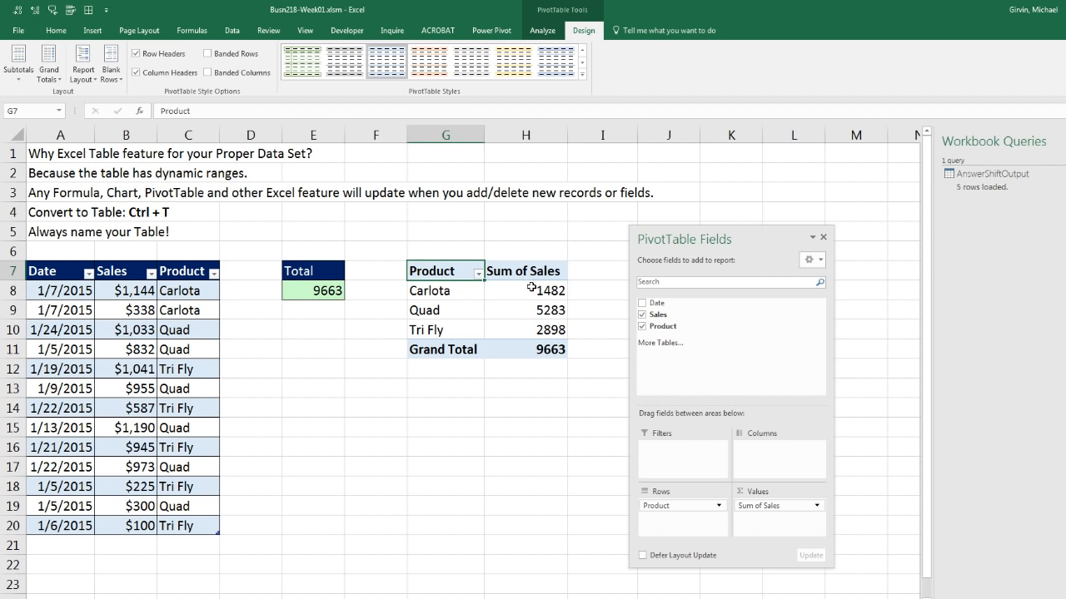
{"action": "mouse_move", "coordinate": [531, 287]}
{"action": "left_click_drag", "start_coordinate": [735, 238], "coordinate": [757, 222]}
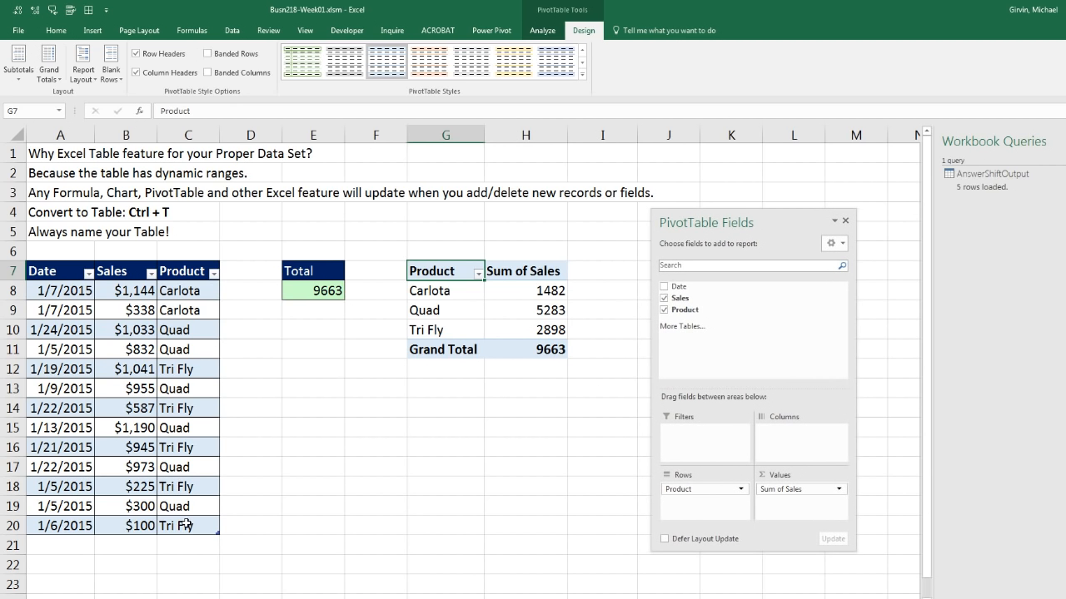
Step: Add a record directly below the table in row 21 with date 1/7/2015, sales 500 and product Carlota
{"action": "left_click", "coordinate": [51, 543]}
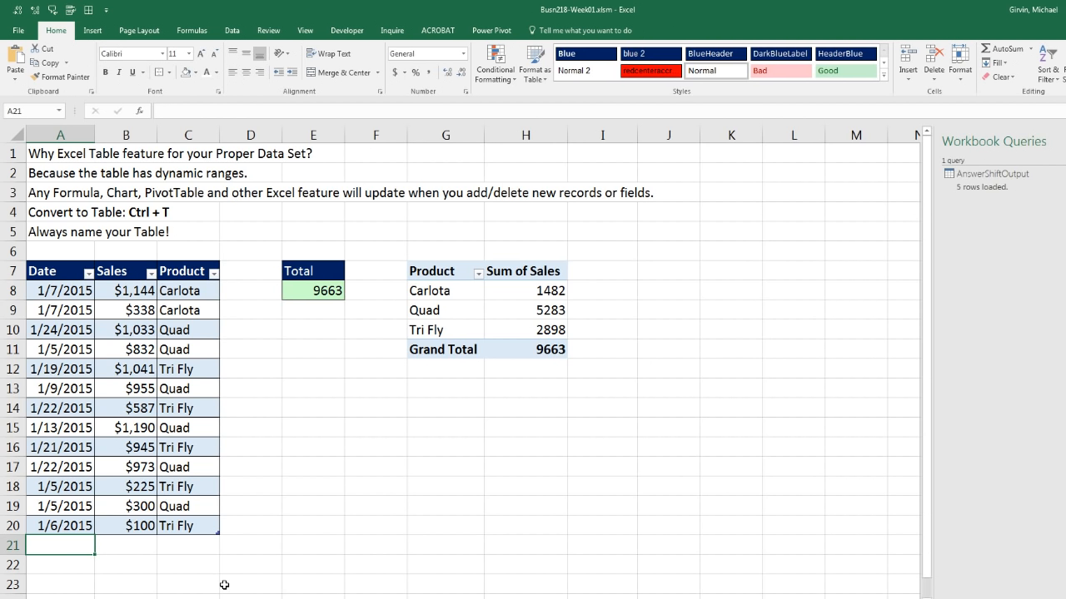
{"action": "type", "text": "1/7/2015"}
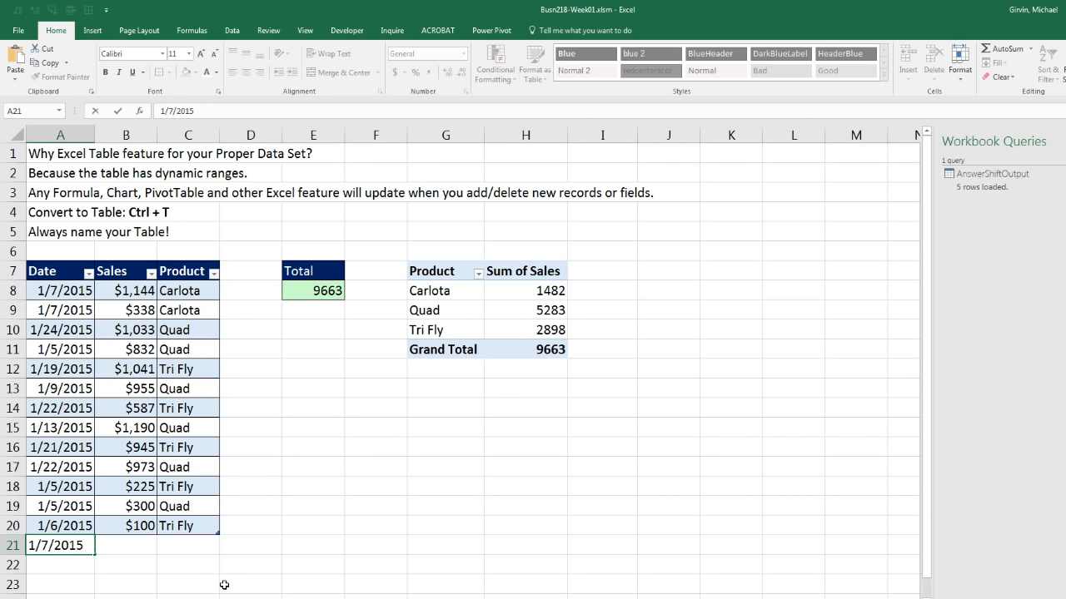
{"action": "key", "text": "Tab"}
{"action": "type", "text": "50"}
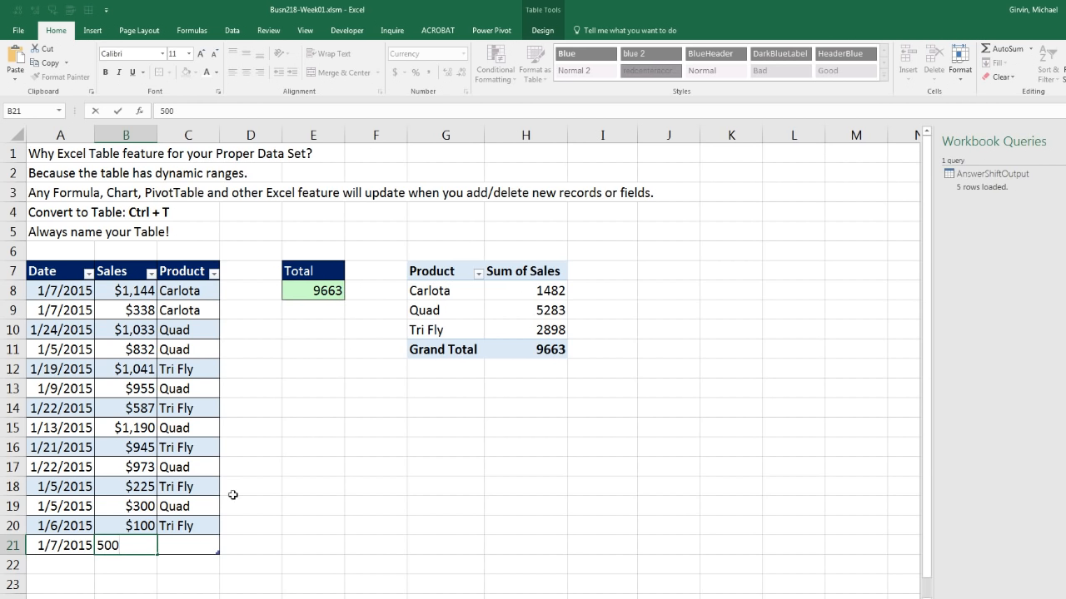
{"action": "key", "text": "Tab"}
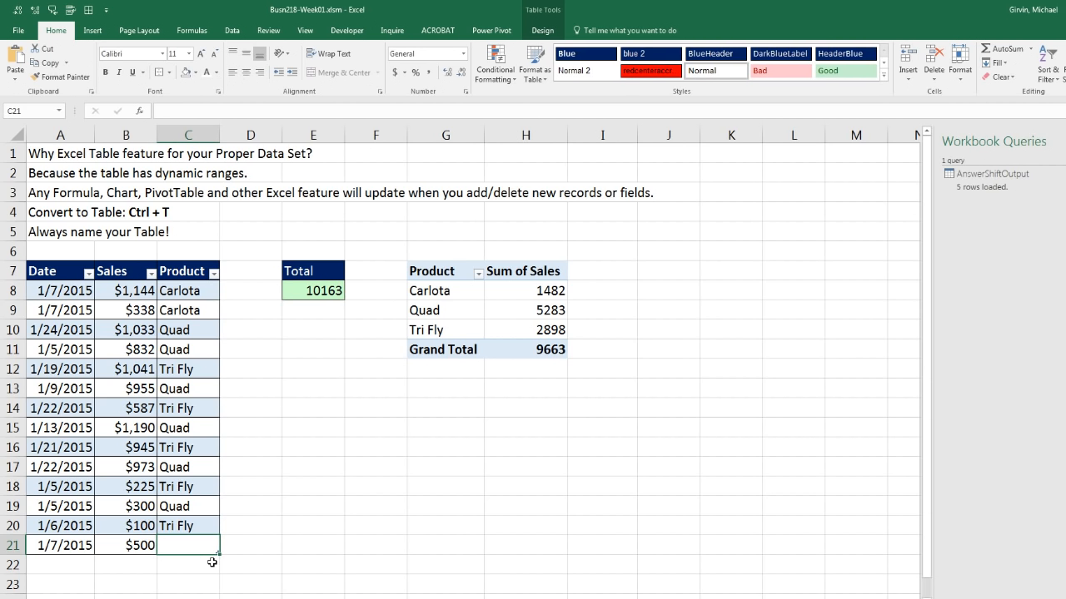
{"action": "type", "text": "carlota"}
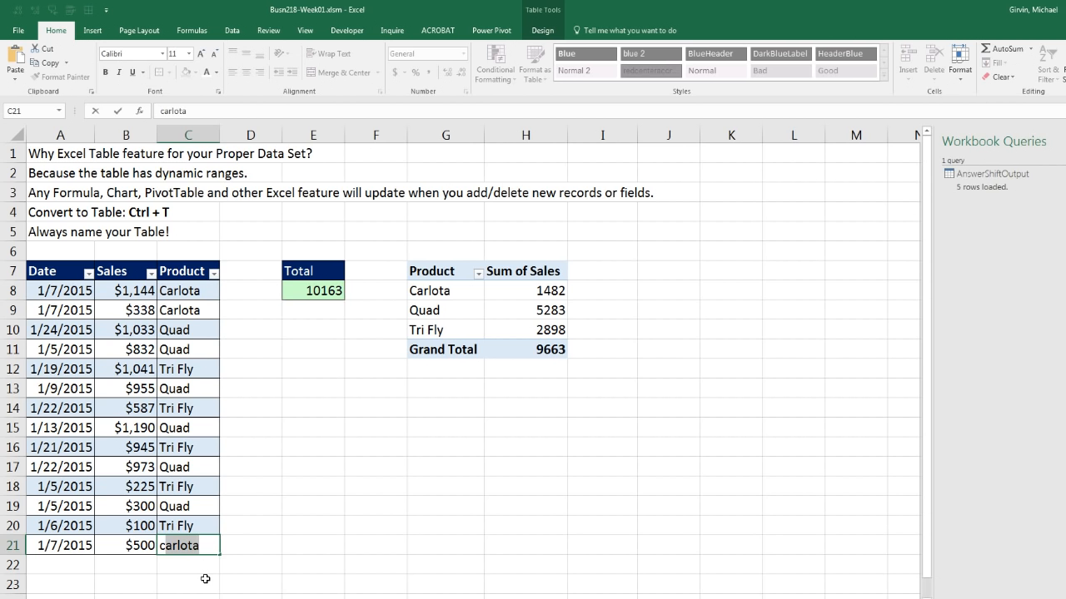
{"action": "key", "text": "Return"}
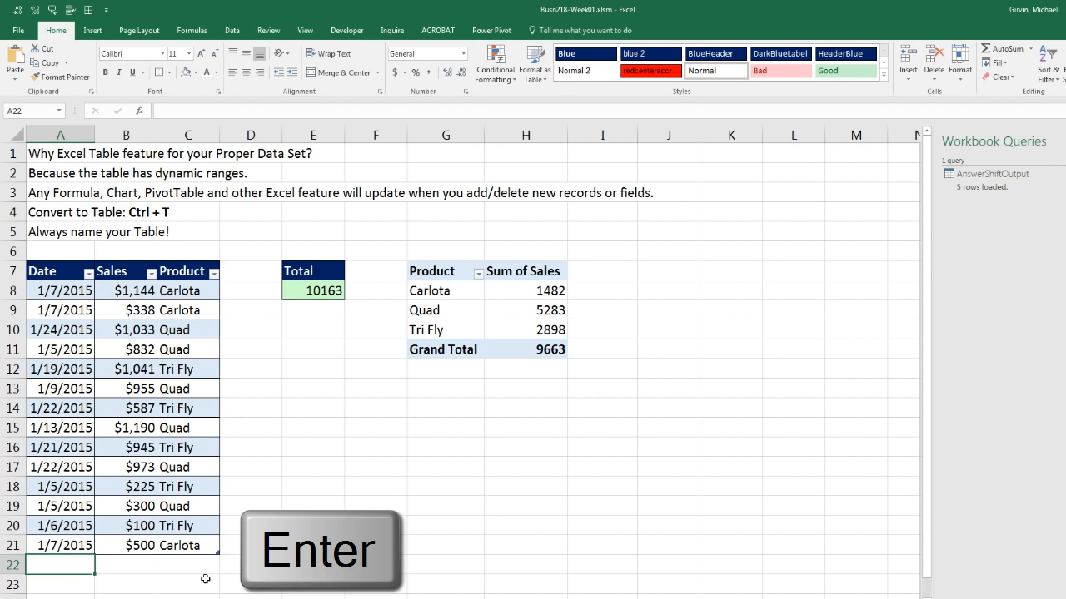
Step: Check the range used by the Total formula in E8, and refresh the PivotTable to include the added record
{"action": "double_click", "coordinate": [299, 290]}
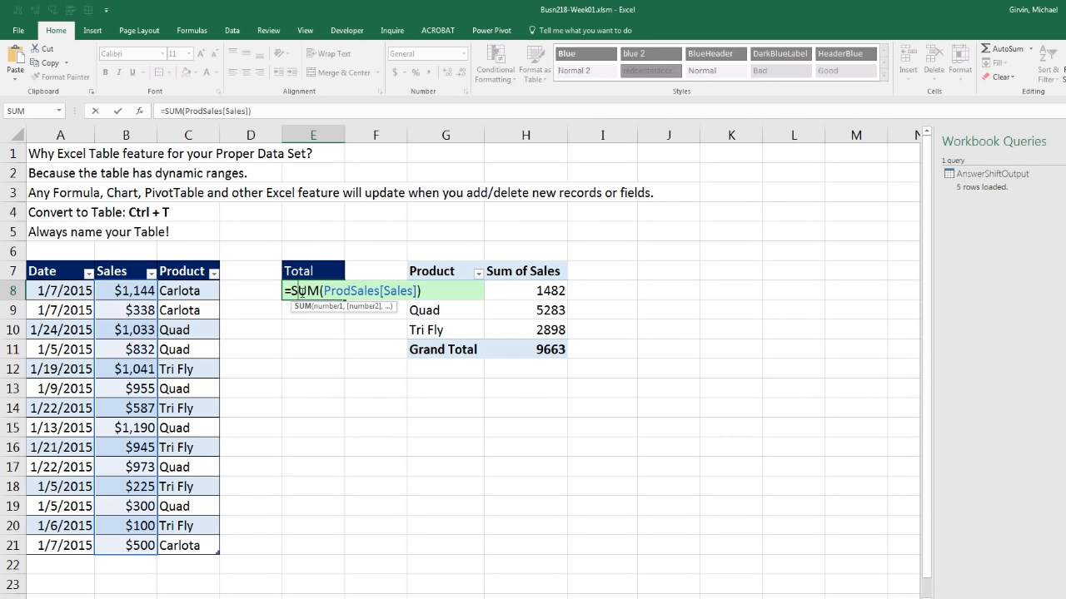
{"action": "key", "text": "ctrl+Return"}
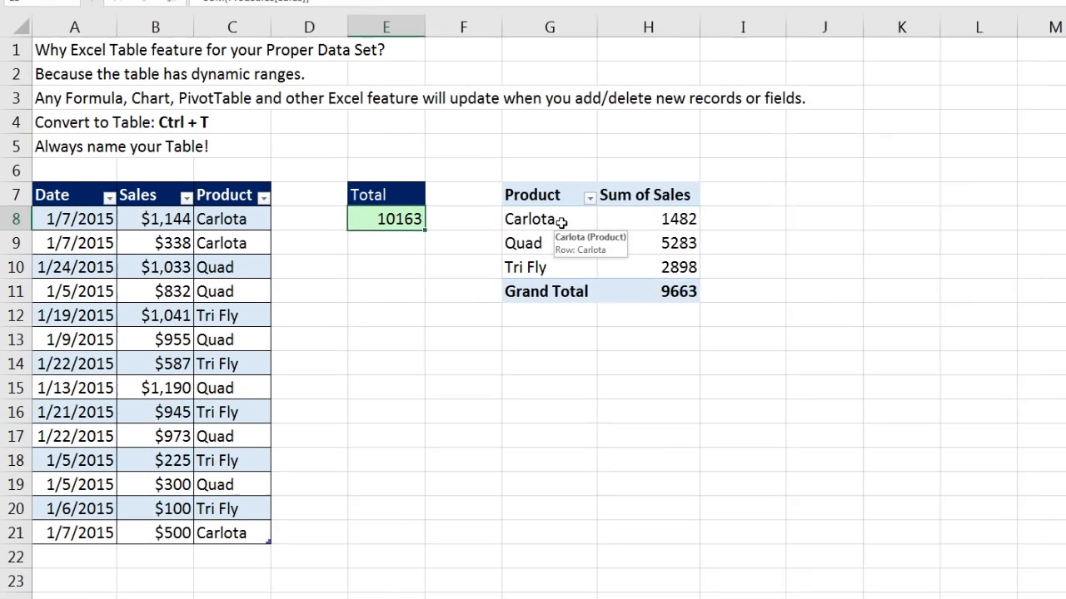
{"action": "right_click", "coordinate": [455, 296]}
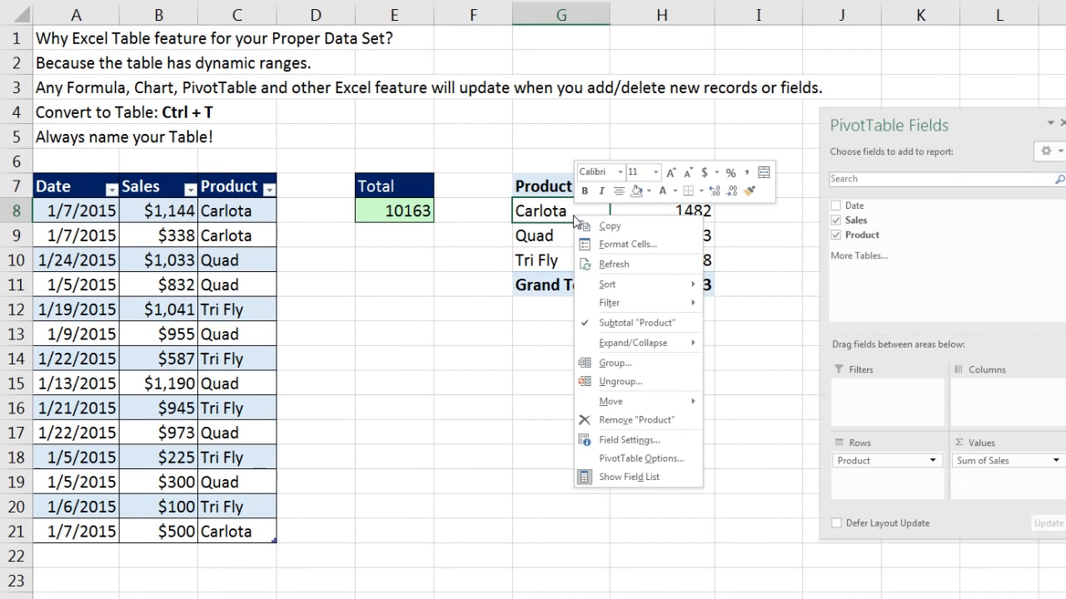
{"action": "left_click", "coordinate": [614, 265]}
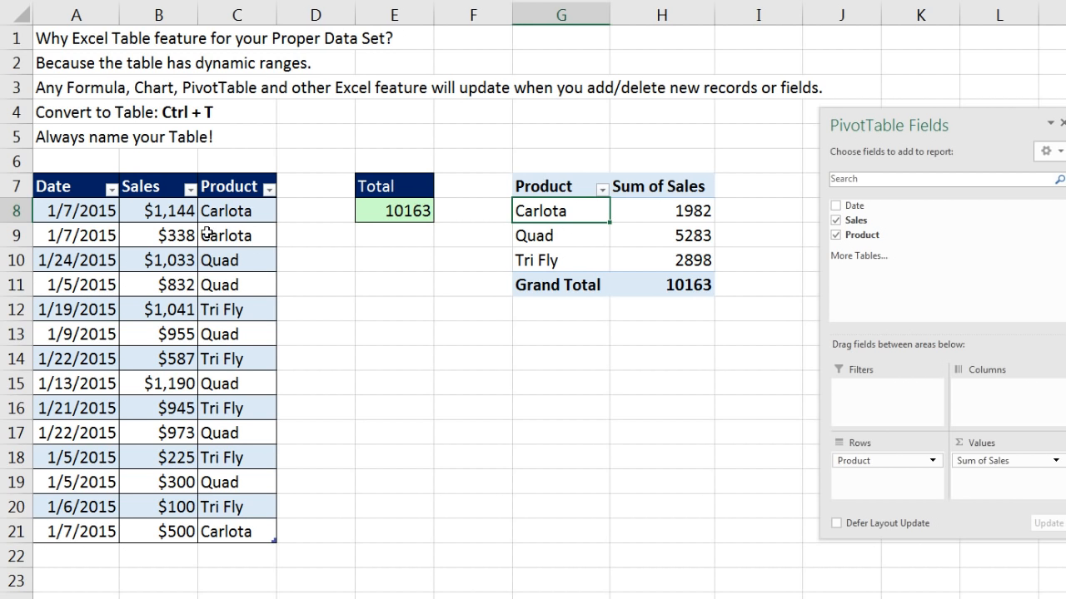
Step: Switch to the Number Format worksheet
{"action": "left_click", "coordinate": [166, 212]}
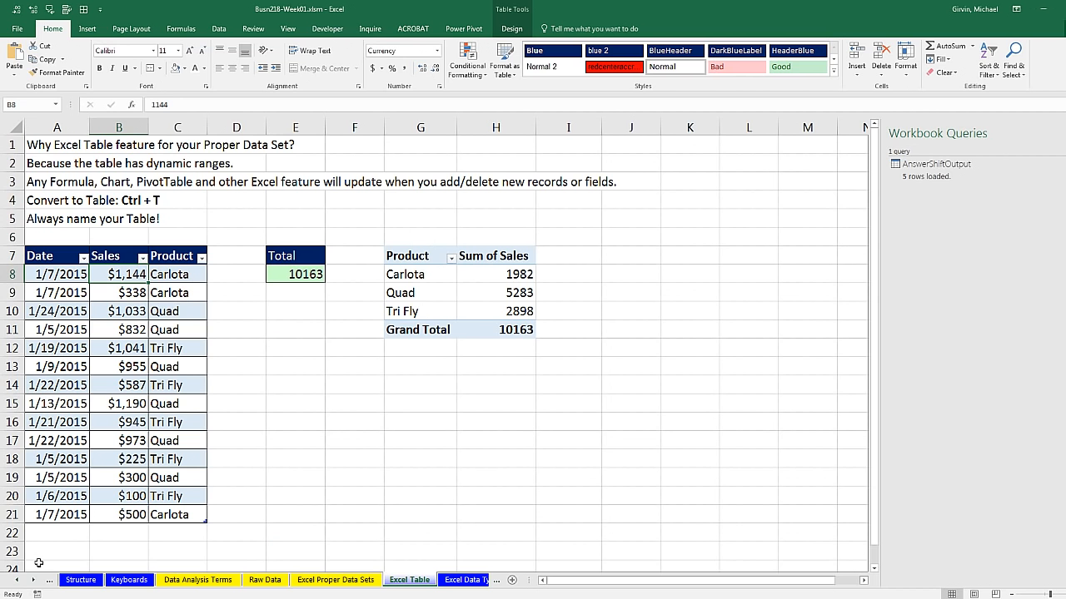
{"action": "left_click", "coordinate": [34, 580]}
{"action": "left_click", "coordinate": [34, 580]}
{"action": "left_click", "coordinate": [34, 581]}
{"action": "left_click", "coordinate": [35, 580]}
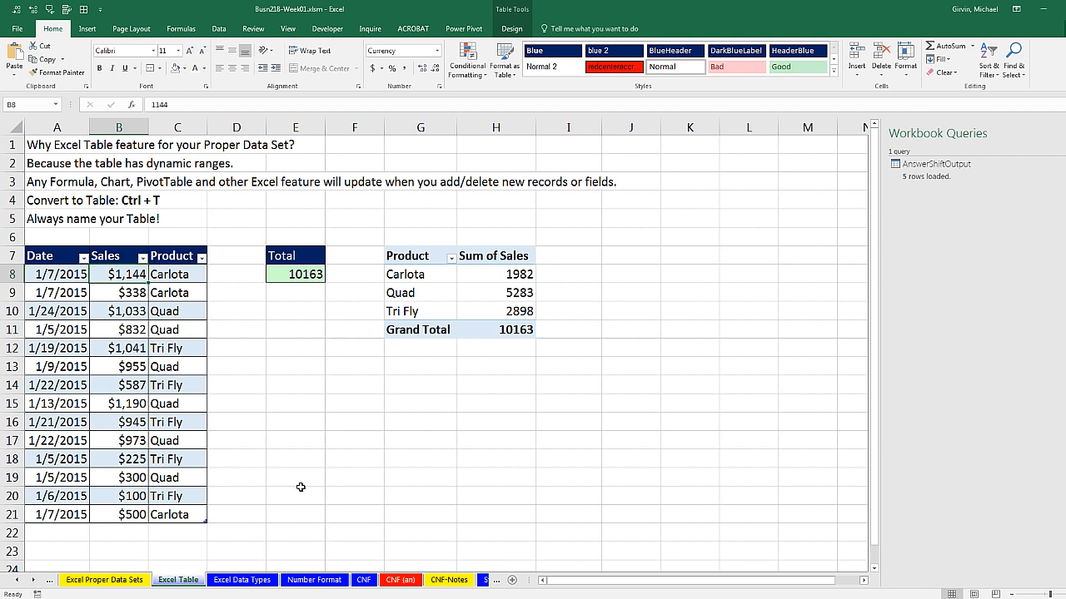
{"action": "left_click", "coordinate": [306, 581]}
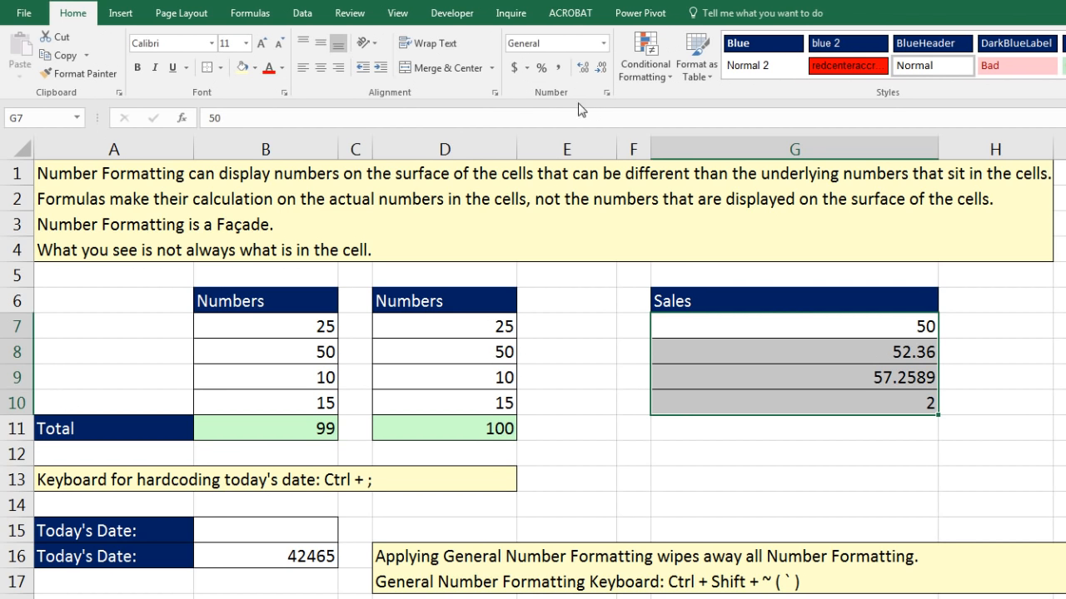
Step: Format the Sales values in G7:G10 as Currency and compare the displayed number in G7 with its underlying value
{"action": "left_click", "coordinate": [605, 46]}
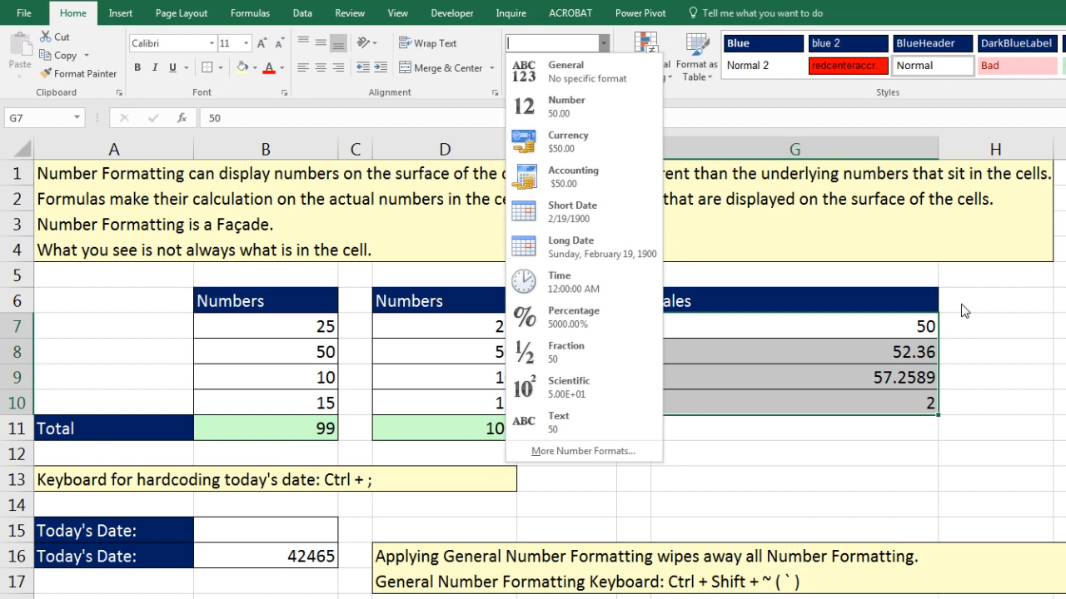
{"action": "left_click", "coordinate": [594, 150]}
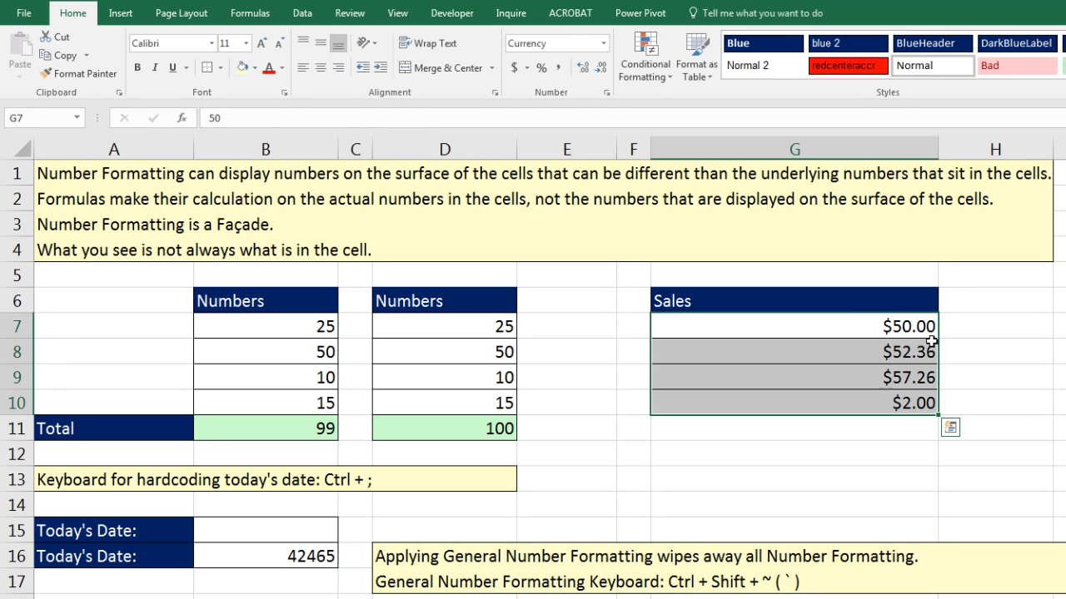
{"action": "left_click", "coordinate": [856, 329]}
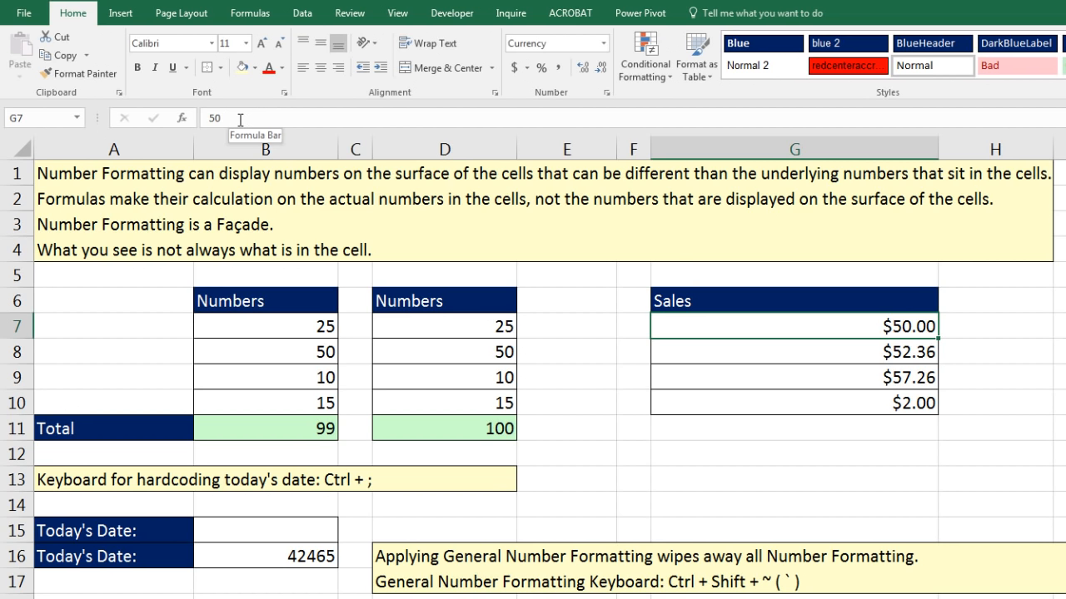
Step: Apply the General format to B7:D11 to reveal the underlying numbers, and restore the display without decimals
{"action": "left_click", "coordinate": [859, 382]}
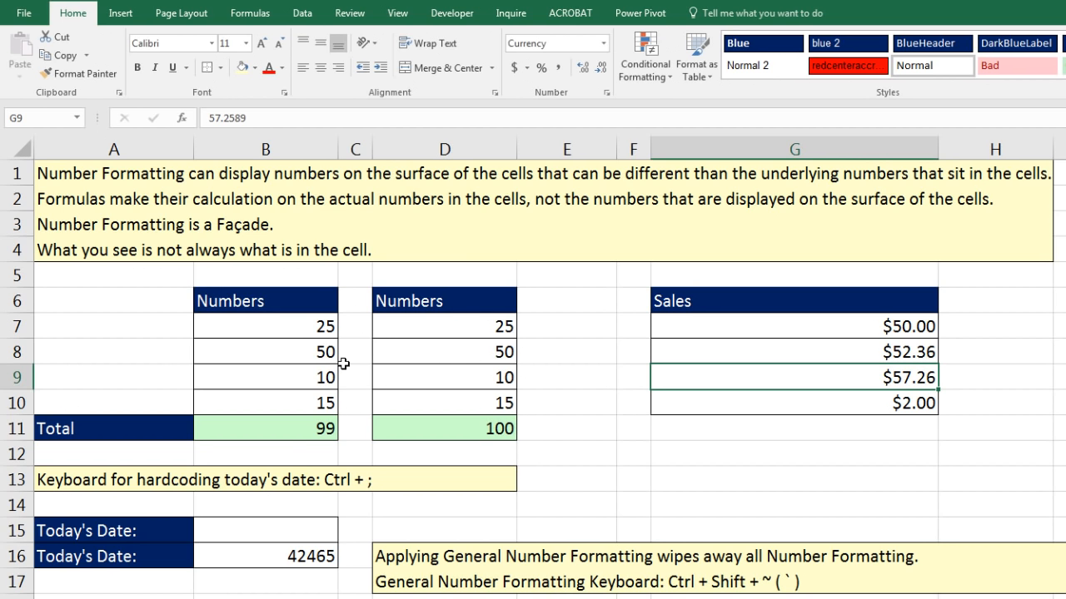
{"action": "left_click", "coordinate": [329, 431]}
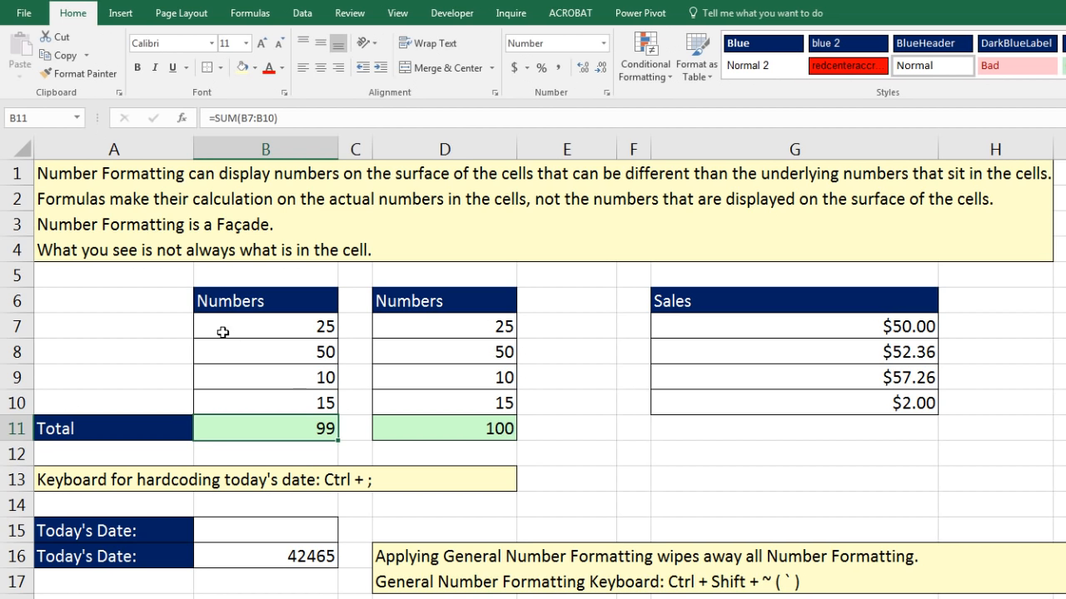
{"action": "mouse_move", "coordinate": [219, 320]}
{"action": "left_mouse_down"}
{"action": "mouse_move", "coordinate": [476, 393]}
{"action": "mouse_move", "coordinate": [479, 425]}
{"action": "left_mouse_up"}
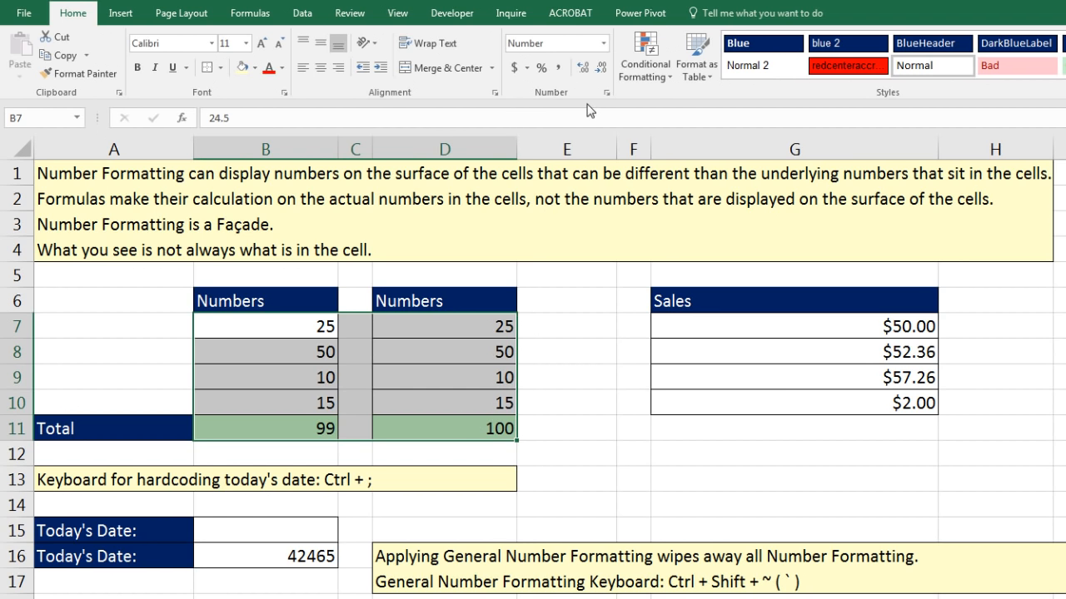
{"action": "left_click", "coordinate": [604, 43]}
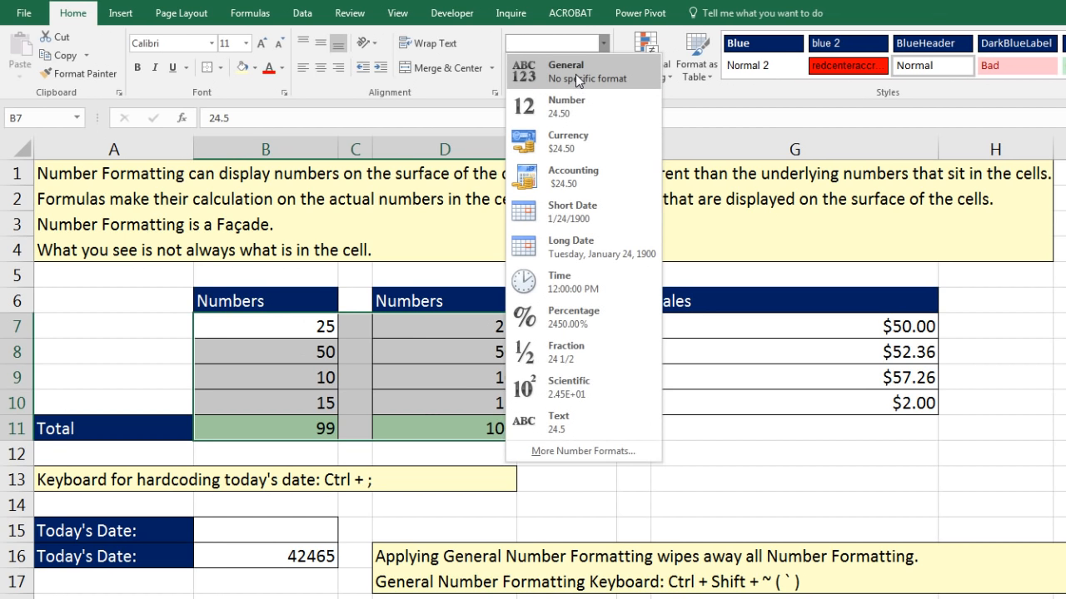
{"action": "left_click", "coordinate": [576, 74]}
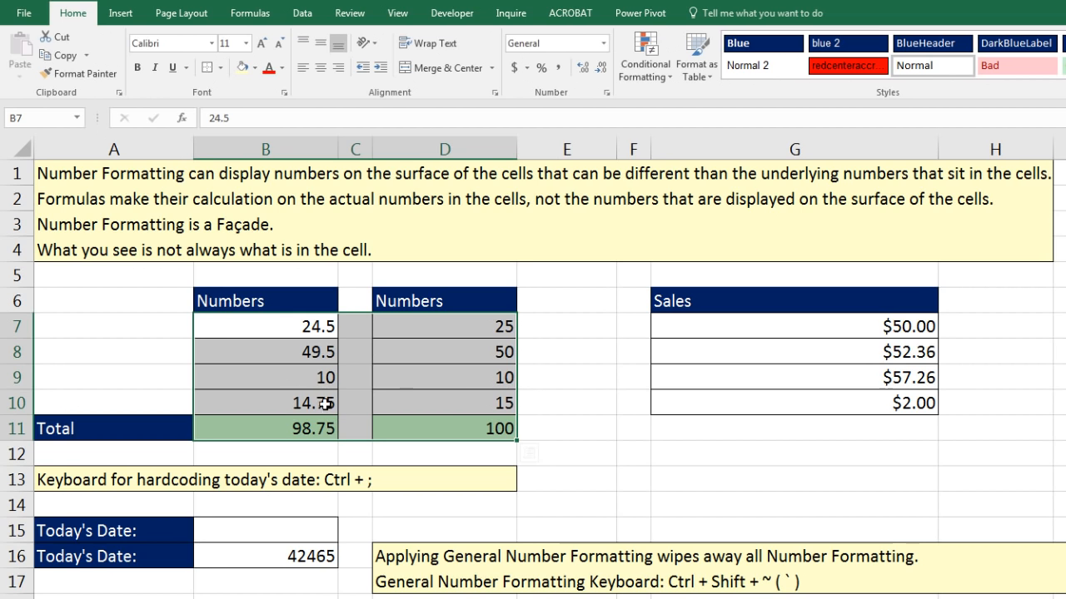
{"action": "left_click", "coordinate": [601, 69]}
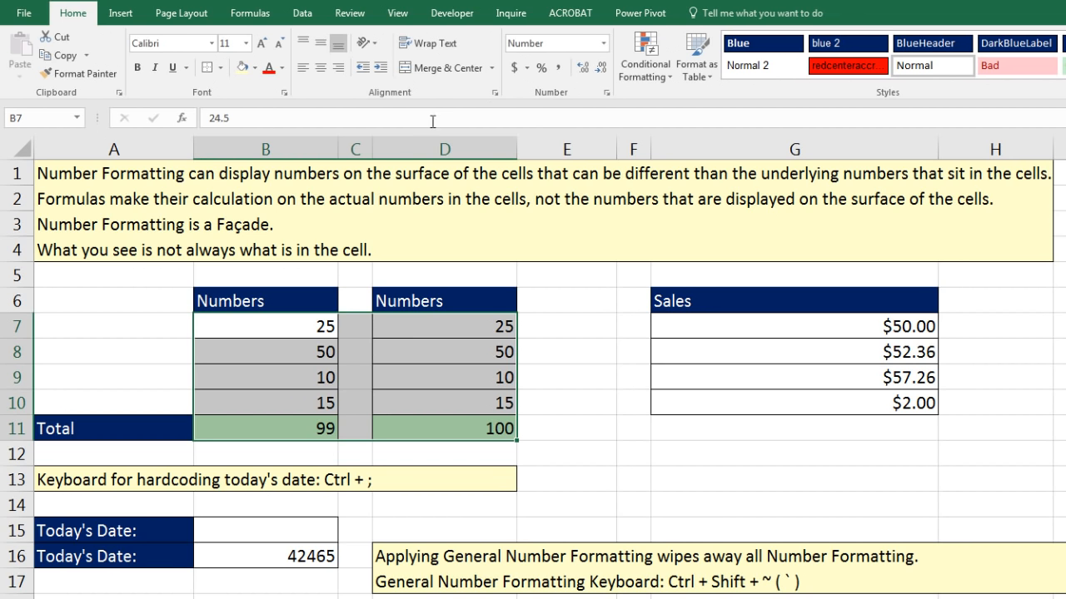
Step: Compare B8's displayed number with its underlying value, and inspect the ranges summed by the Total formulas in B11 and D11
{"action": "left_click", "coordinate": [310, 358]}
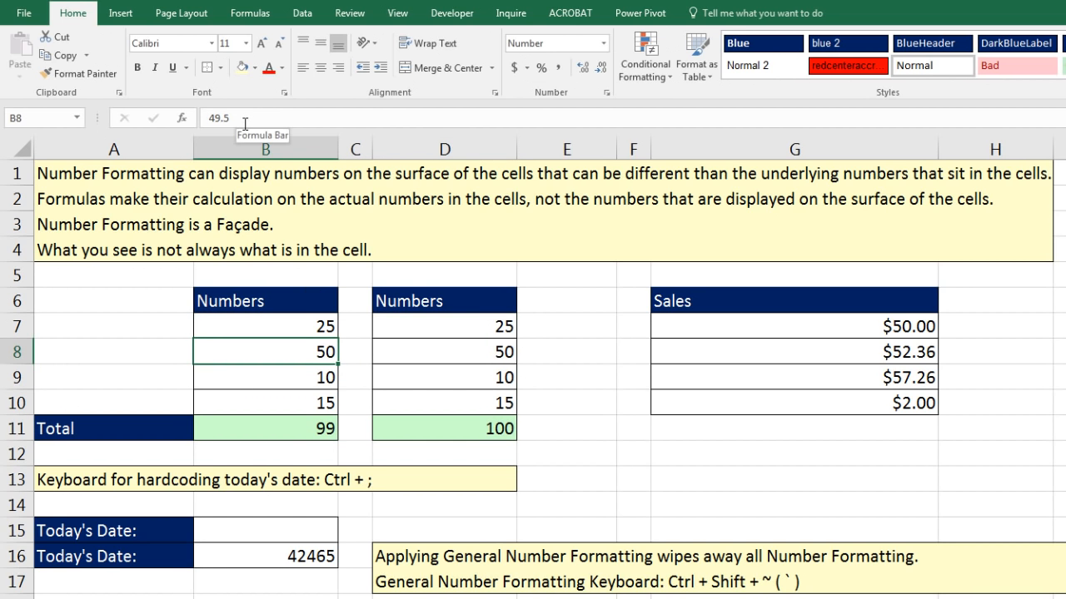
{"action": "left_click", "coordinate": [329, 430]}
{"action": "key", "text": "F2"}
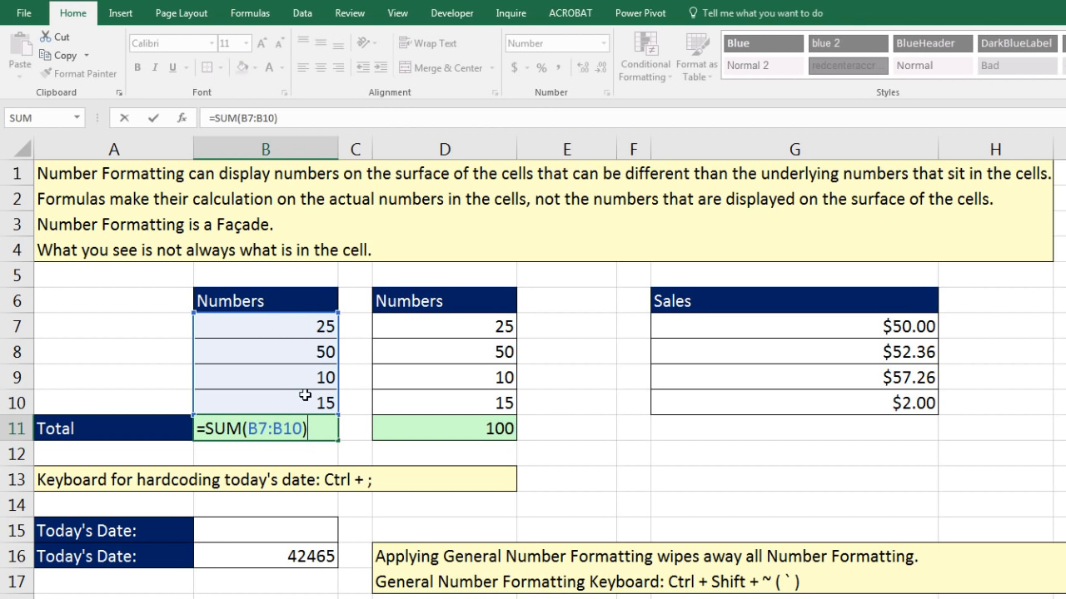
{"action": "key", "text": "ctrl+Return"}
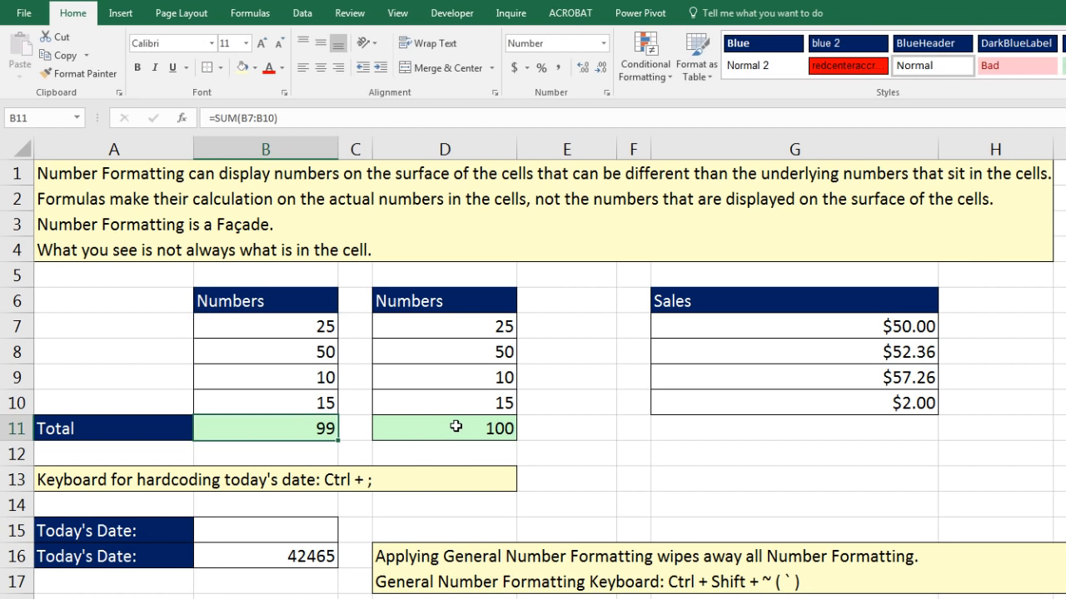
{"action": "left_click", "coordinate": [456, 426]}
{"action": "key", "text": "alt+equal"}
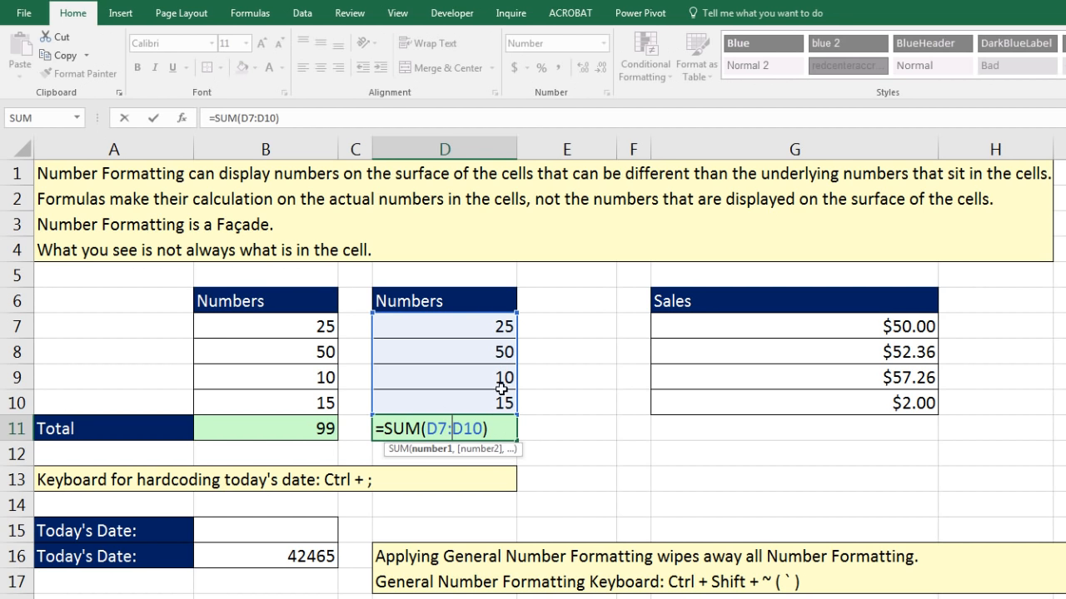
{"action": "key", "text": "ctrl+Return"}
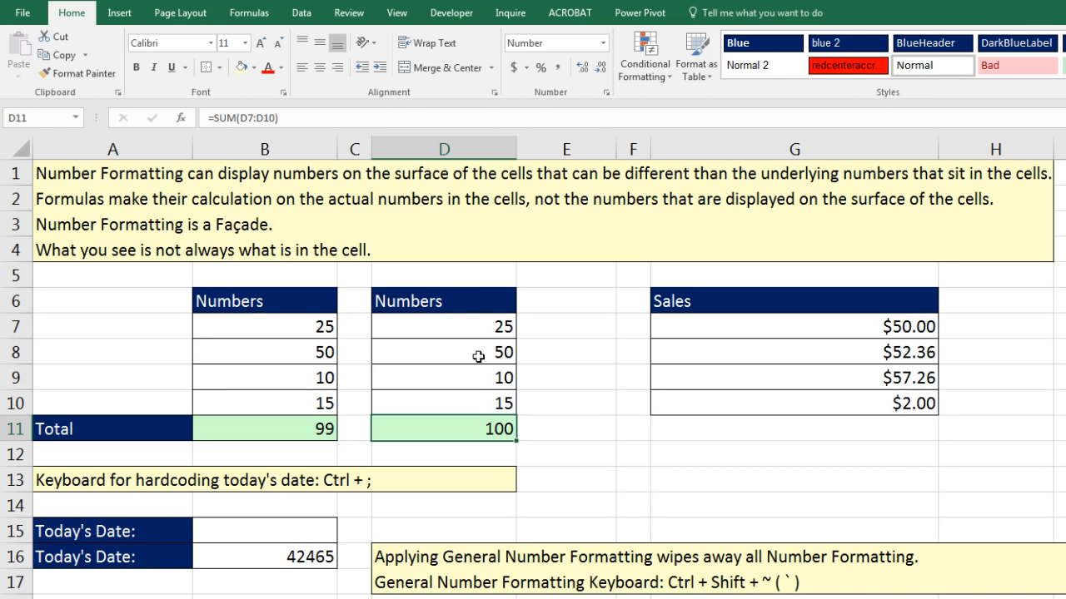
{"action": "left_click", "coordinate": [278, 354]}
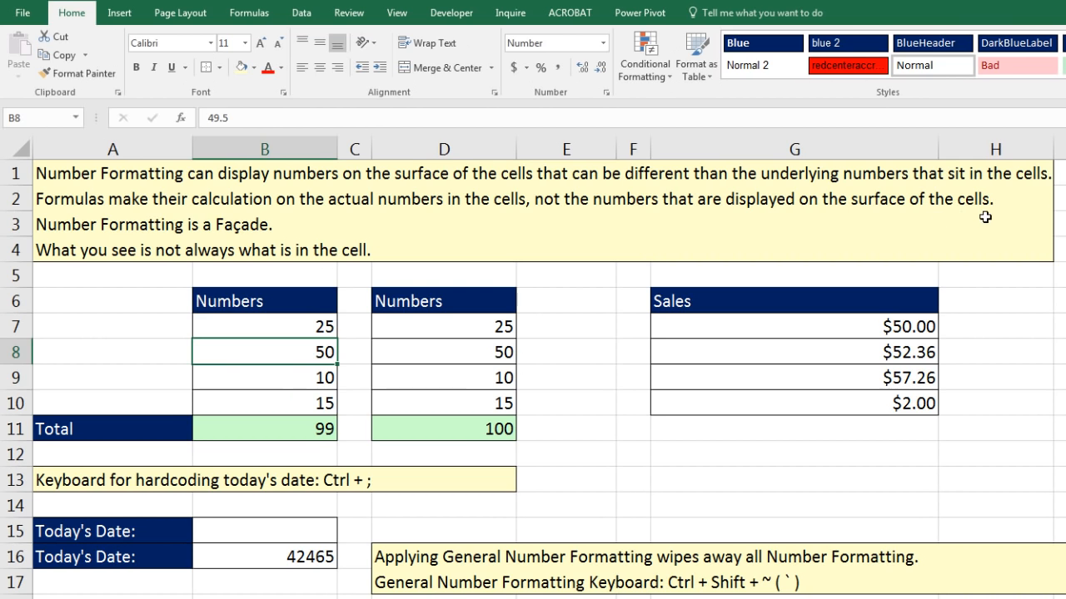
{"action": "double_click", "coordinate": [328, 434]}
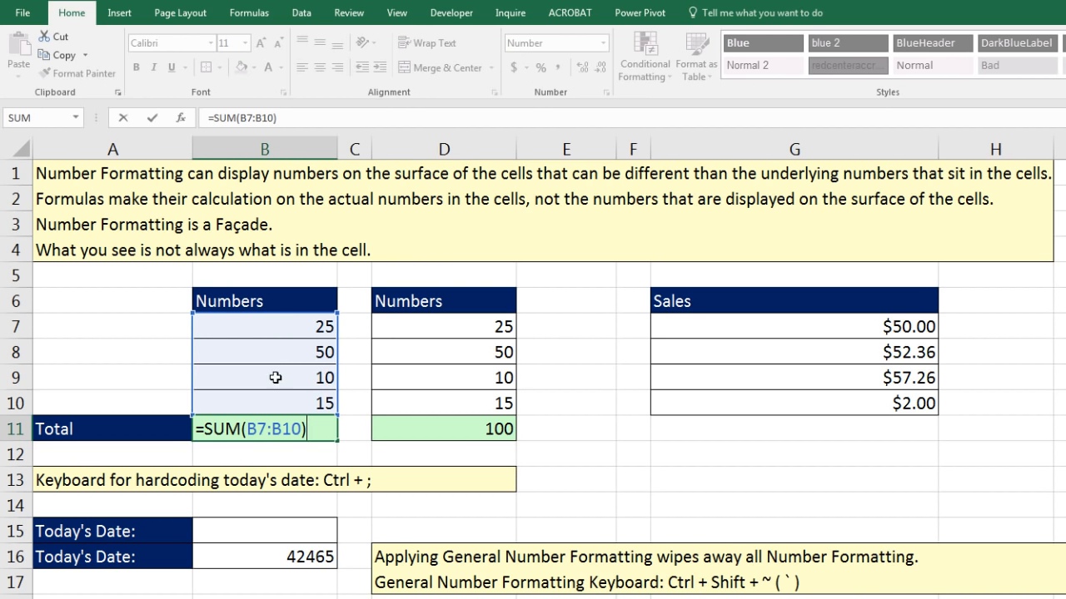
{"action": "key", "text": "ctrl+Return"}
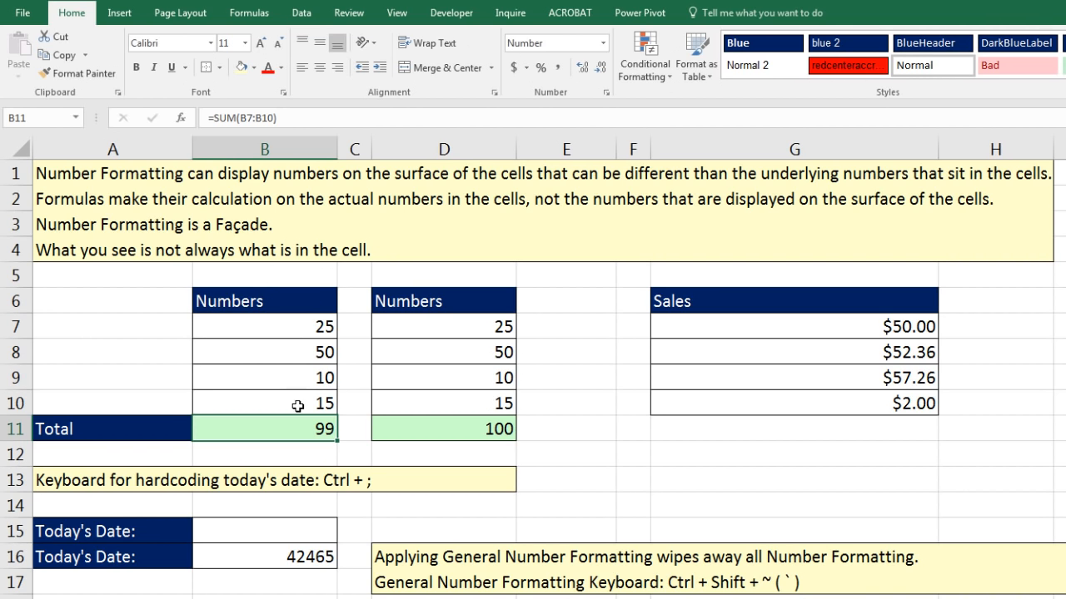
Step: Clear the old entry in B16 and enter today's date, 4/5/2016, as a hardcoded value in B15 and B16
{"action": "left_click", "coordinate": [323, 555]}
{"action": "key", "text": "Delete"}
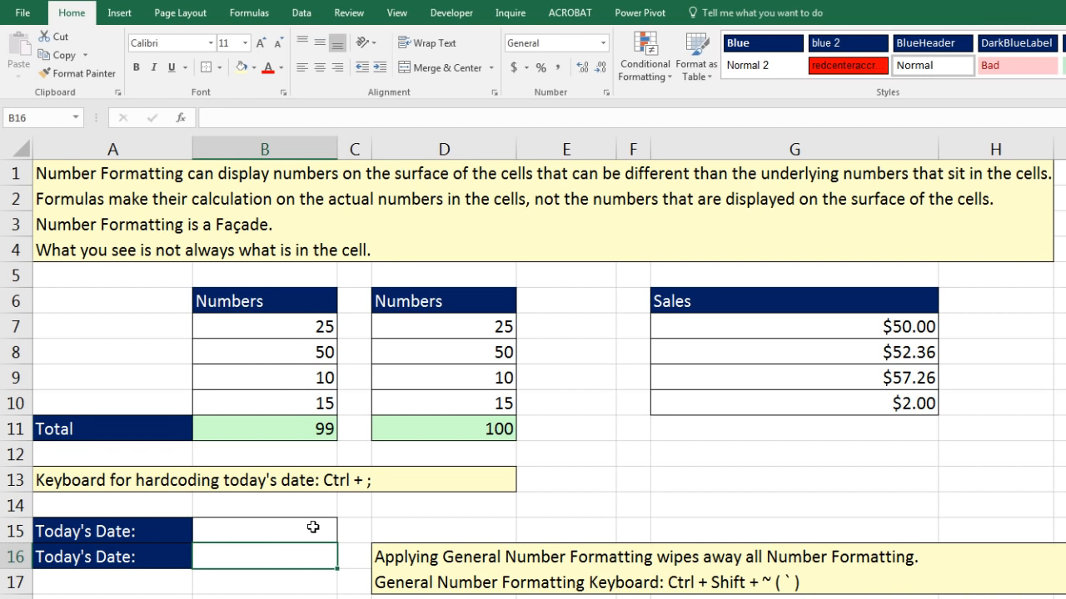
{"action": "left_click", "coordinate": [317, 520]}
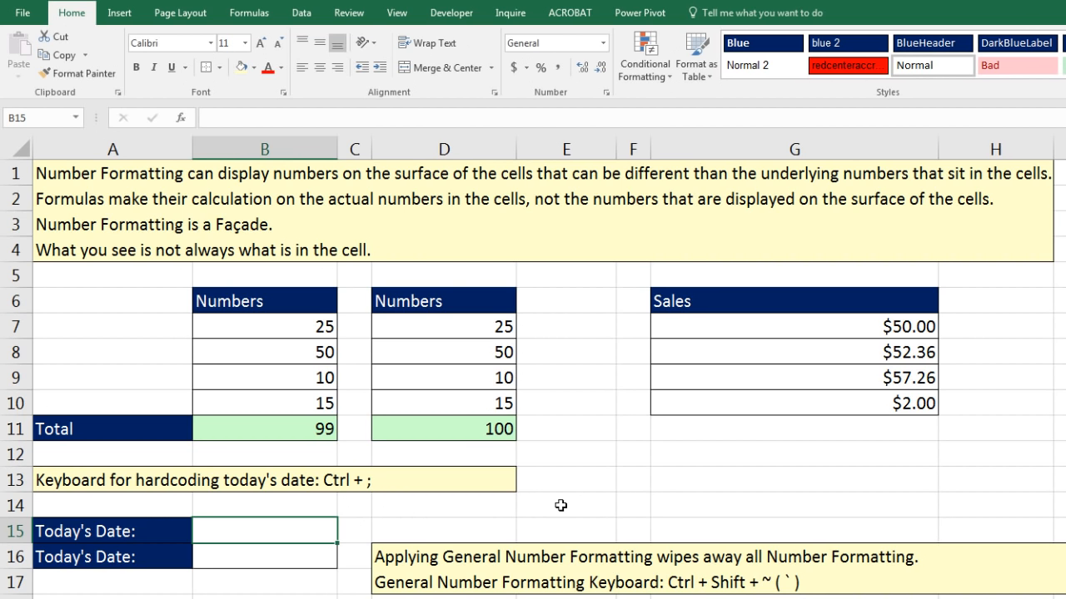
{"action": "key", "text": "ctrl+semicolon"}
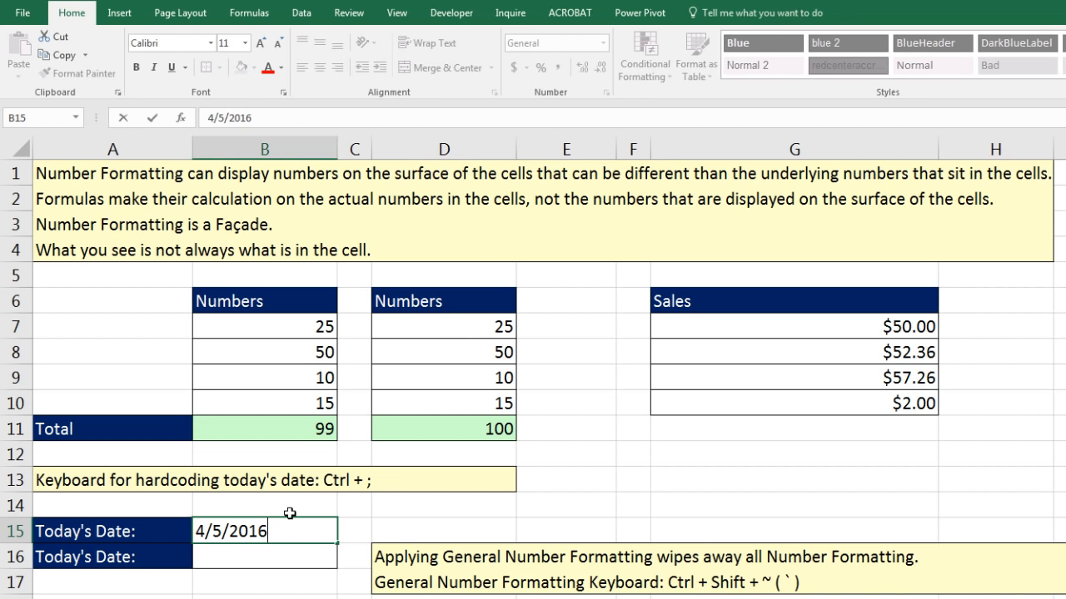
{"action": "key", "text": "Escape"}
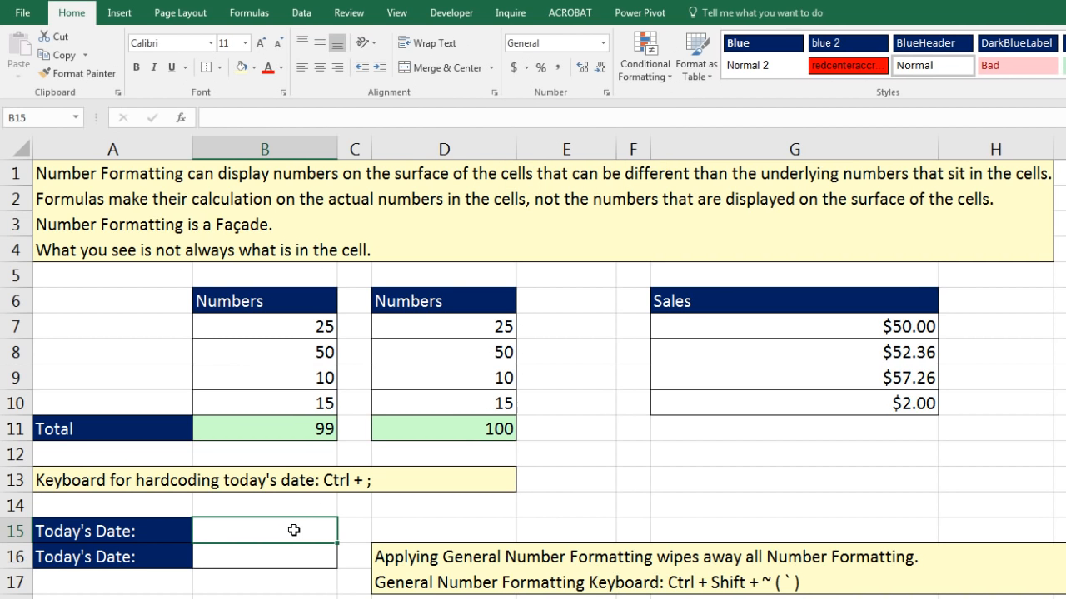
{"action": "key", "text": "ctrl+semicolon"}
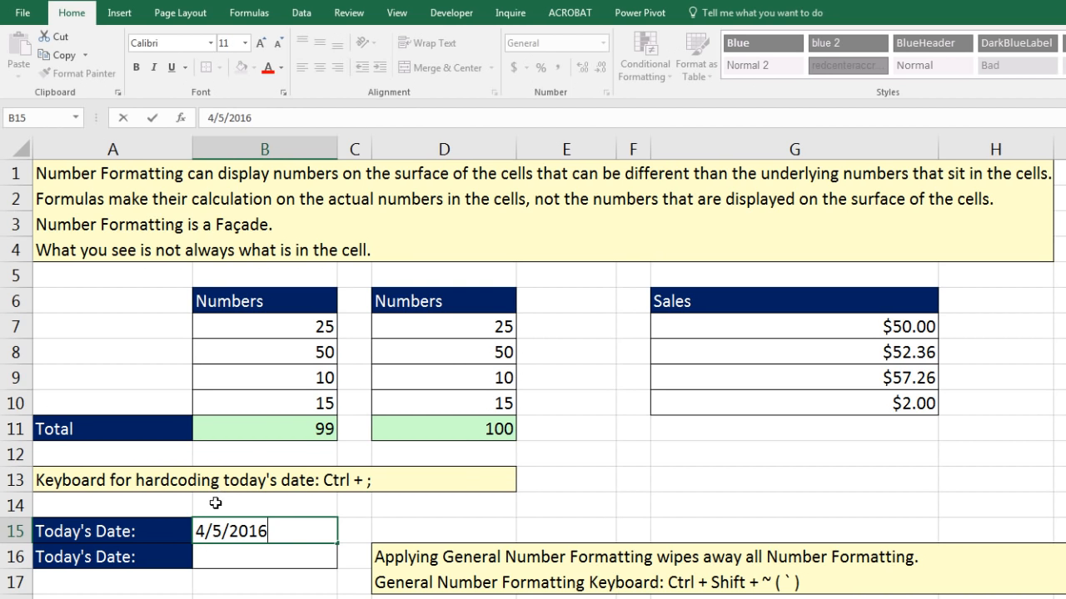
{"action": "key", "text": "ctrl+Return"}
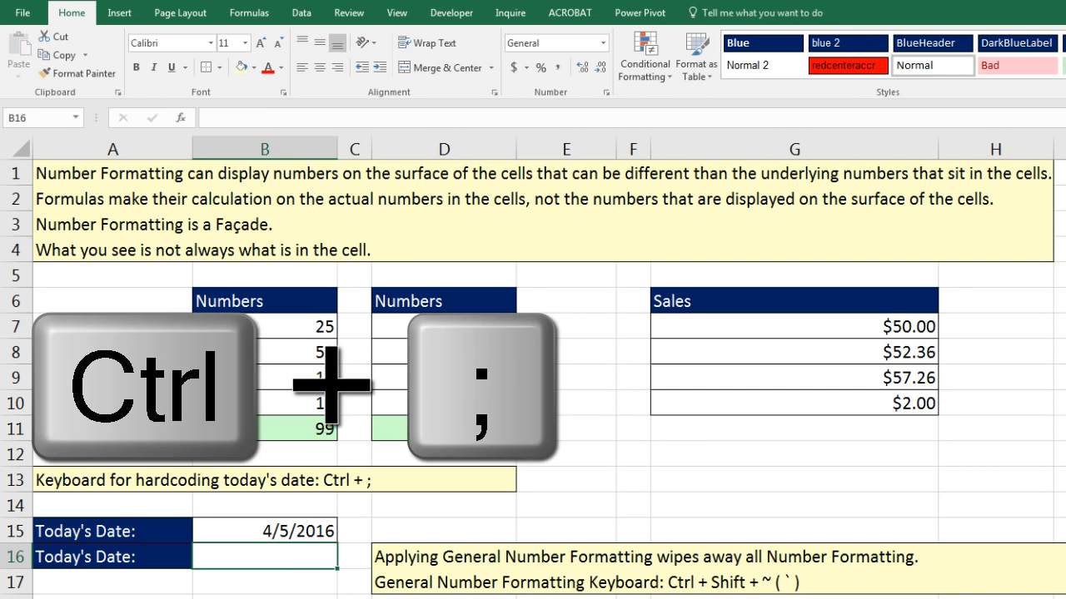
{"action": "key", "text": "ctrl+semicolon"}
{"action": "key", "text": "ctrl+Return"}
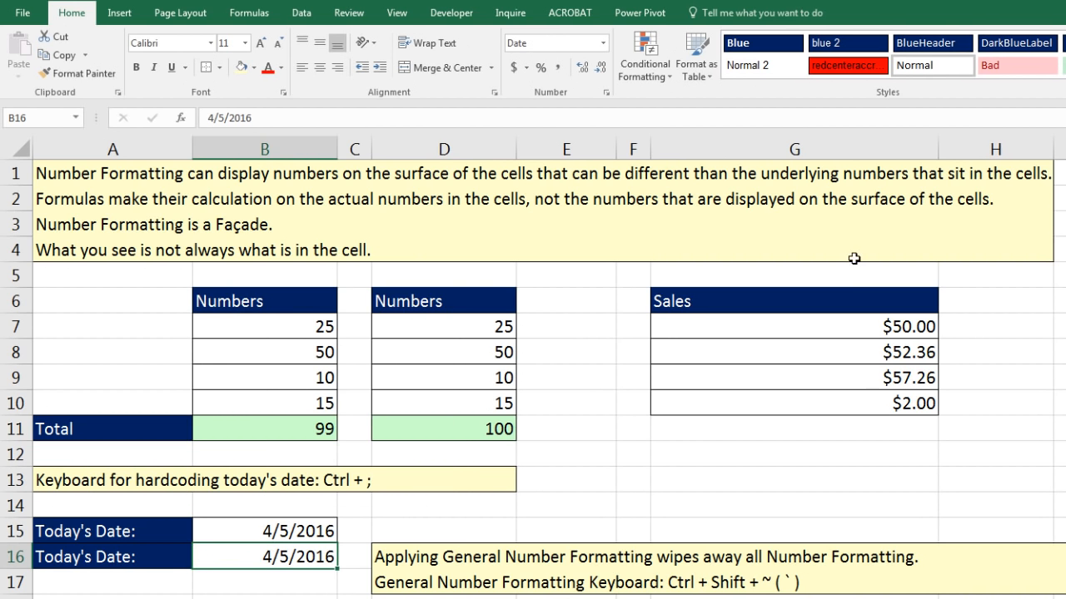
Step: Apply the General number format to the date in B16 to reveal its serial number
{"action": "left_click", "coordinate": [604, 43]}
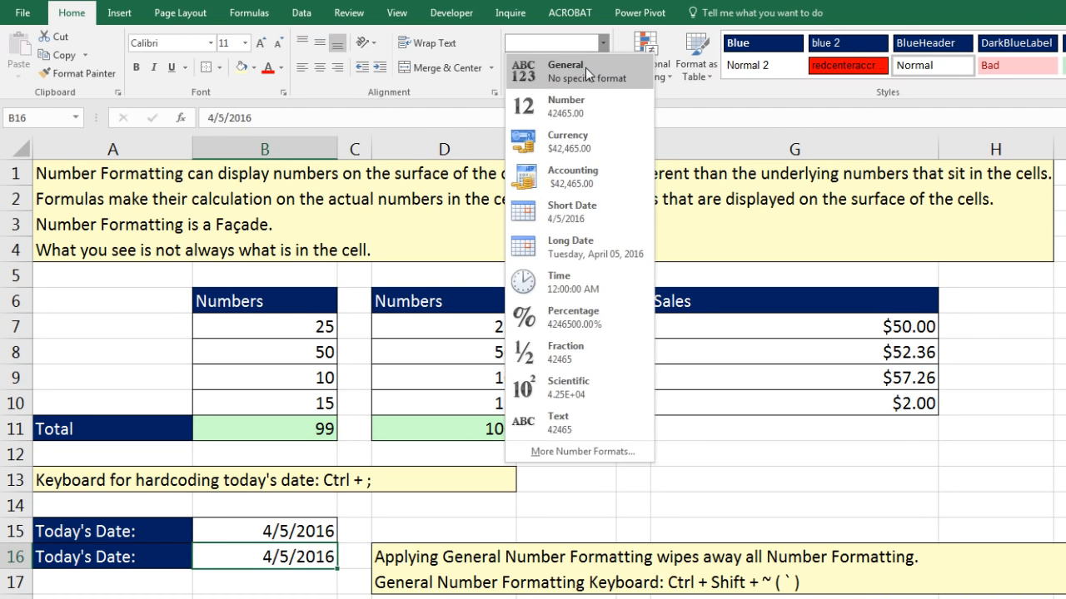
{"action": "key", "text": "Escape"}
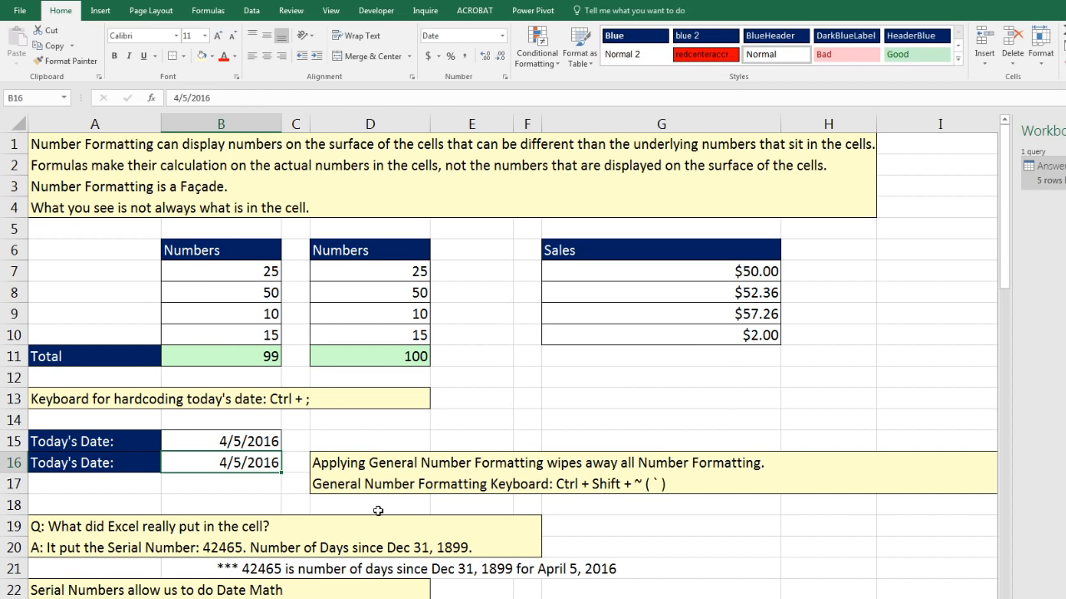
{"action": "key", "text": "ctrl+shift+grave"}
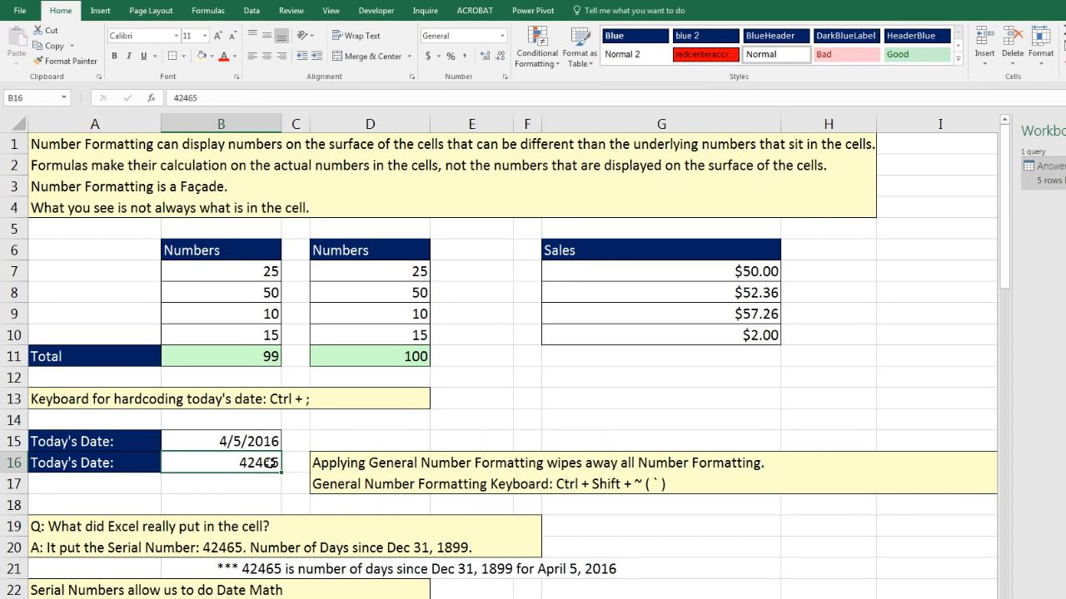
Step: Examine the serial numbers in B24 and B25, and try the Short Date format on B24:B26 before undoing it
{"action": "scroll", "coordinate": [499, 361], "scroll_direction": "down", "scroll_amount": 3}
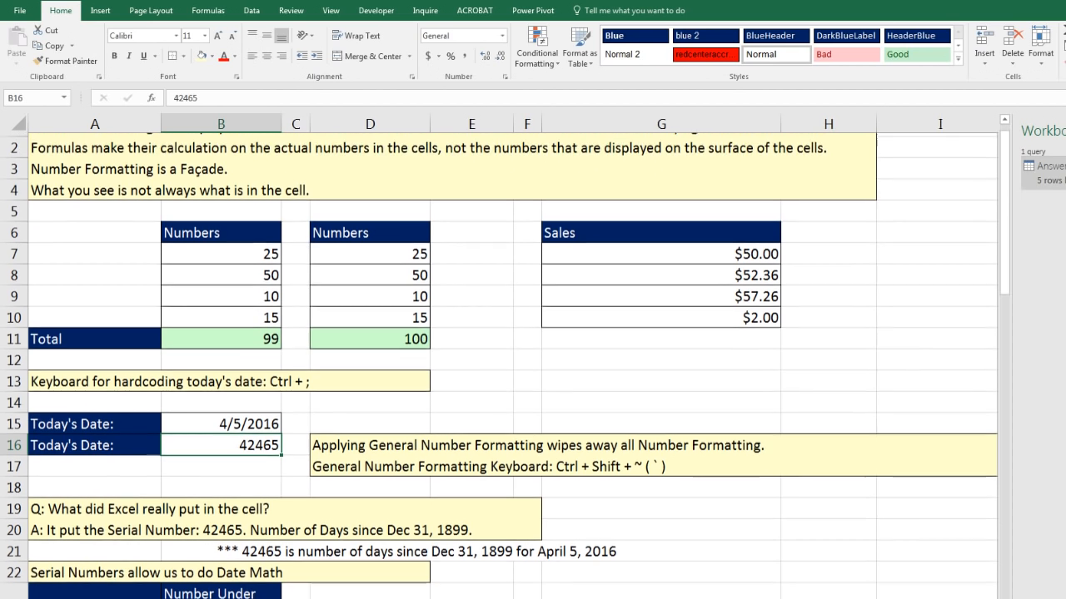
{"action": "scroll", "coordinate": [500, 361], "scroll_direction": "down", "scroll_amount": 4}
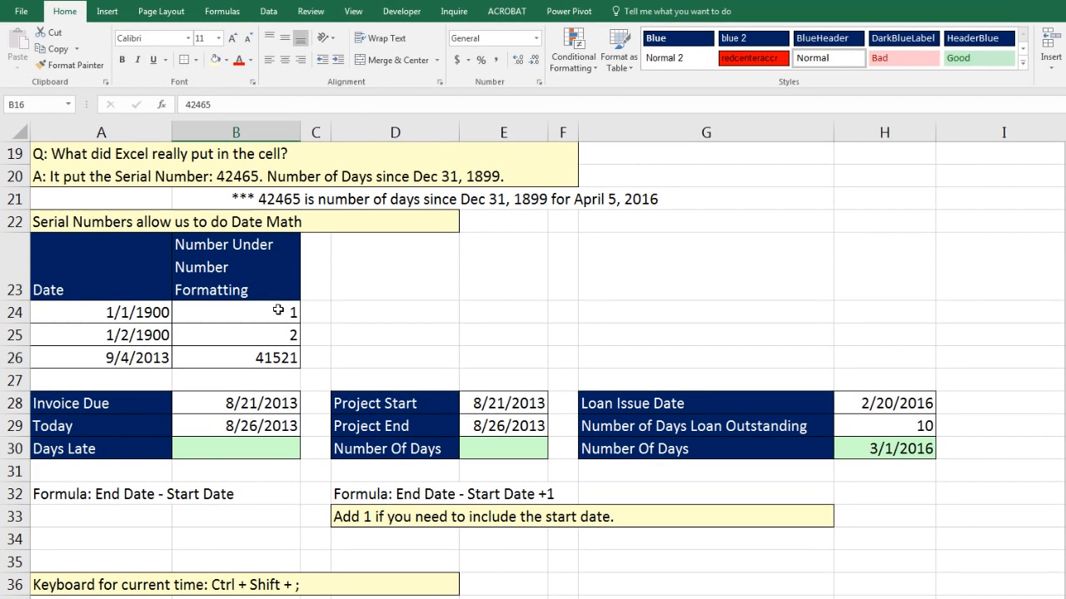
{"action": "left_click", "coordinate": [278, 310]}
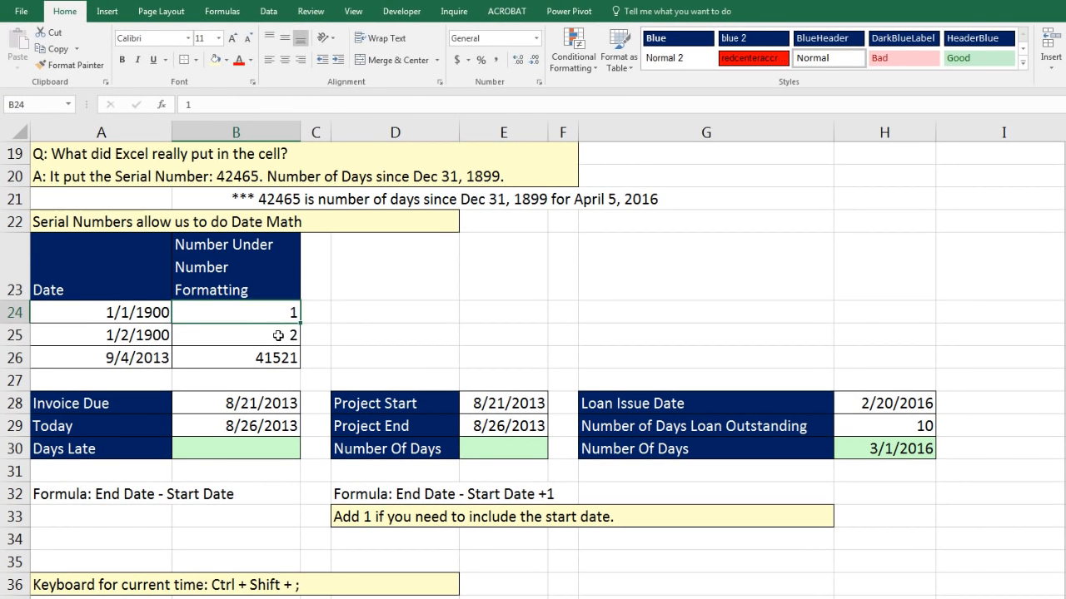
{"action": "left_click", "coordinate": [280, 333]}
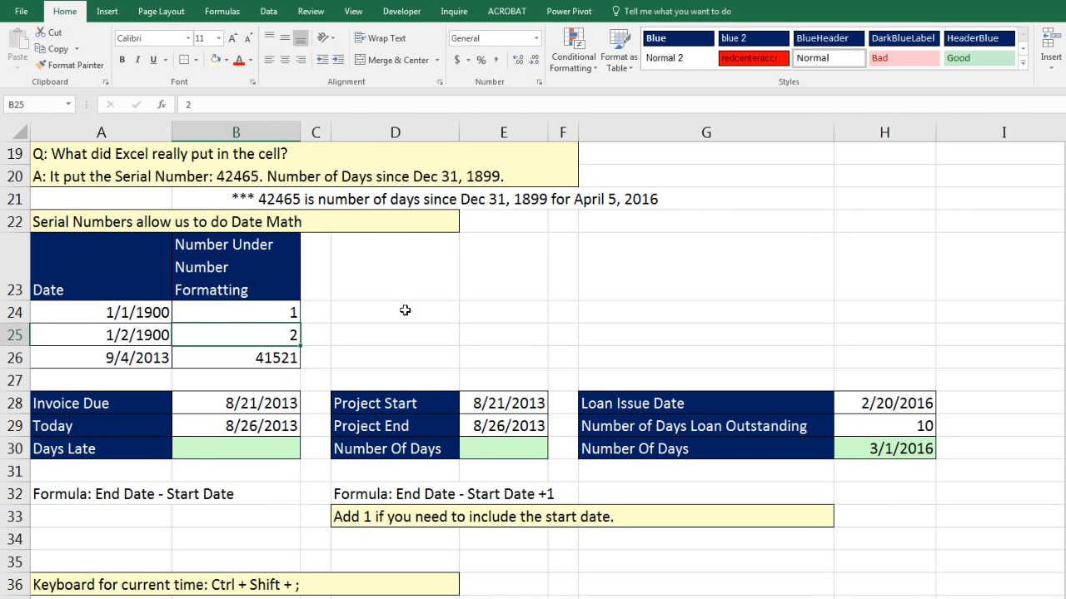
{"action": "left_click_drag", "start_coordinate": [245, 313], "coordinate": [245, 356]}
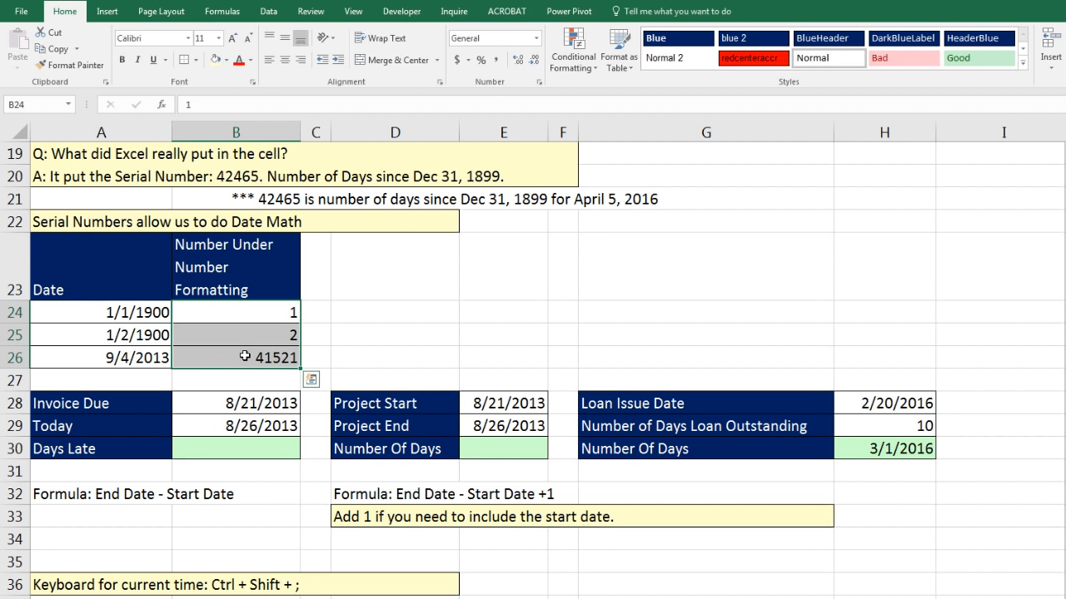
{"action": "left_click", "coordinate": [537, 40]}
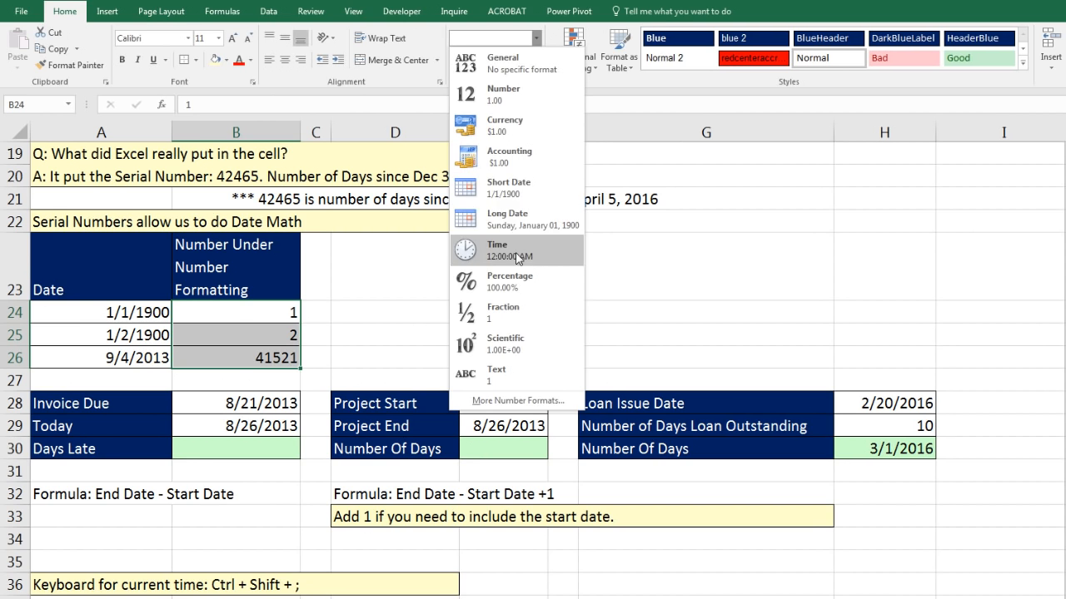
{"action": "left_click", "coordinate": [509, 197]}
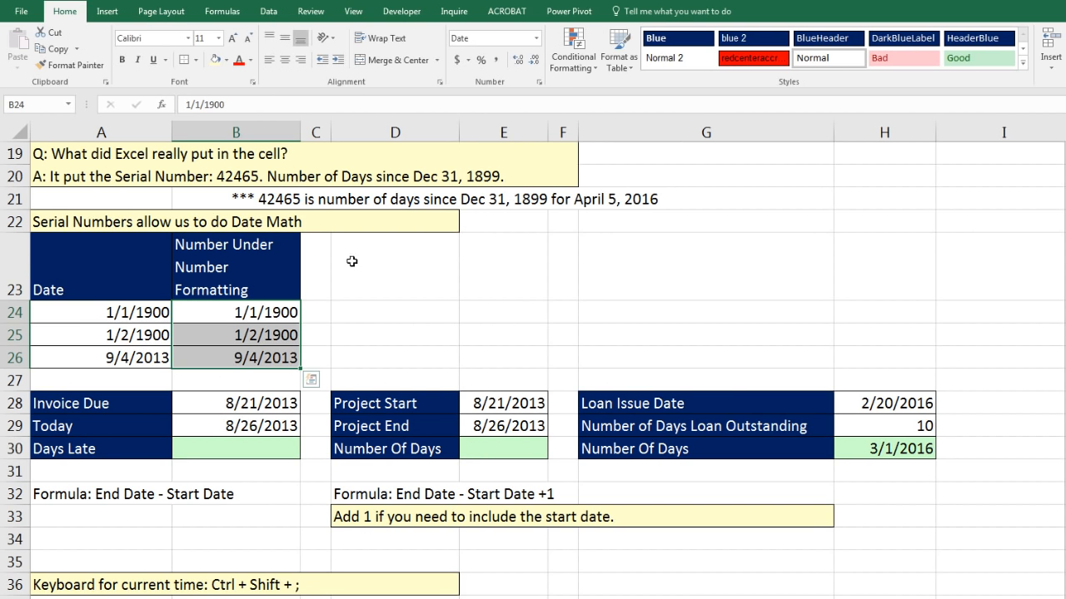
{"action": "key", "text": "ctrl+z"}
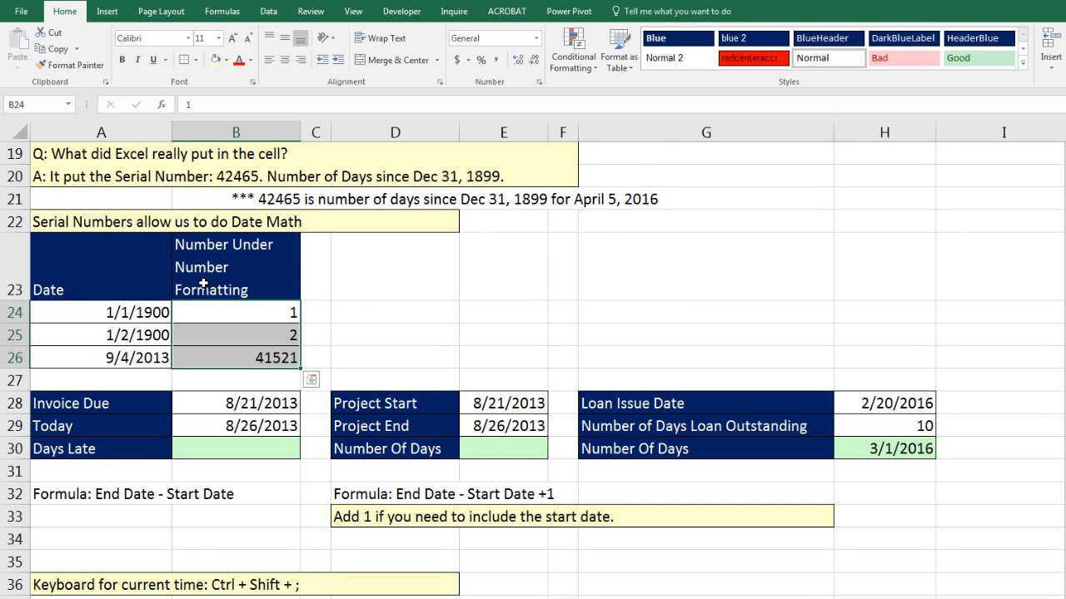
Step: Check the Today date in B29 against the Invoice Due date in B28
{"action": "left_click", "coordinate": [258, 426]}
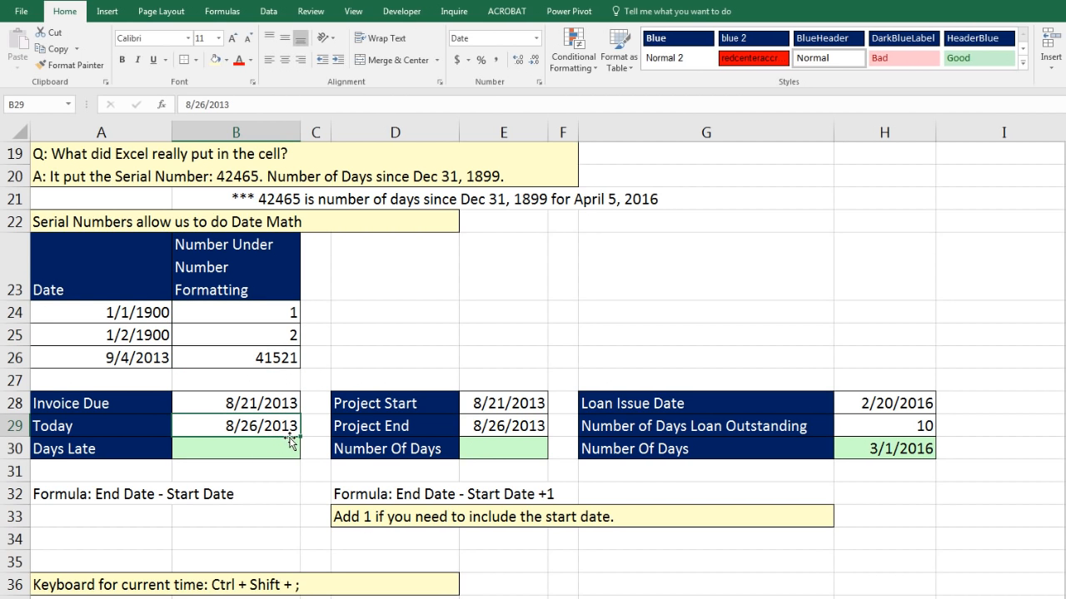
{"action": "left_click", "coordinate": [278, 404]}
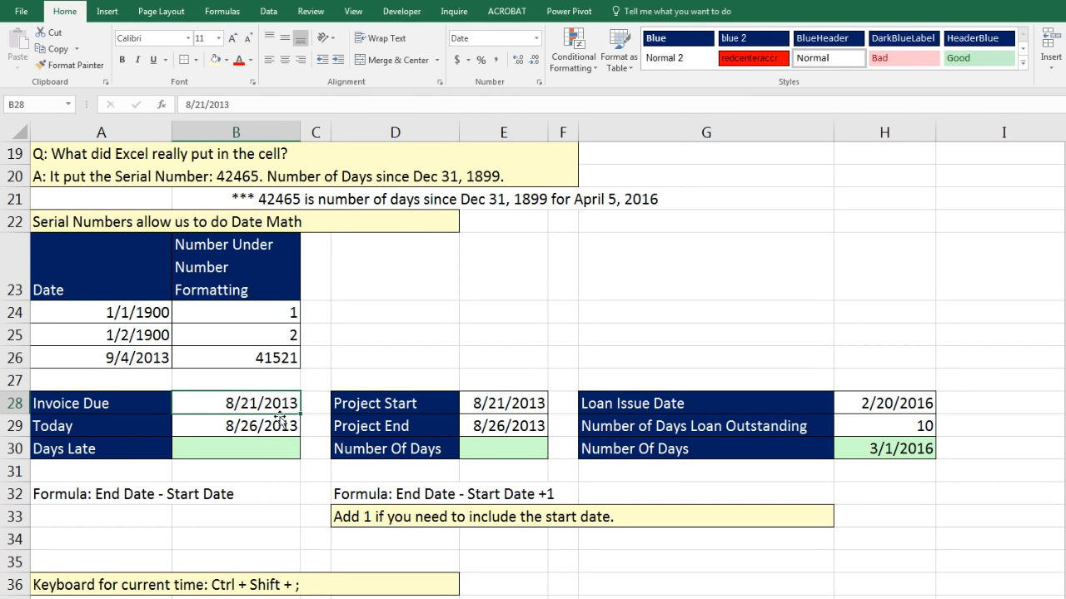
{"action": "left_click", "coordinate": [279, 426]}
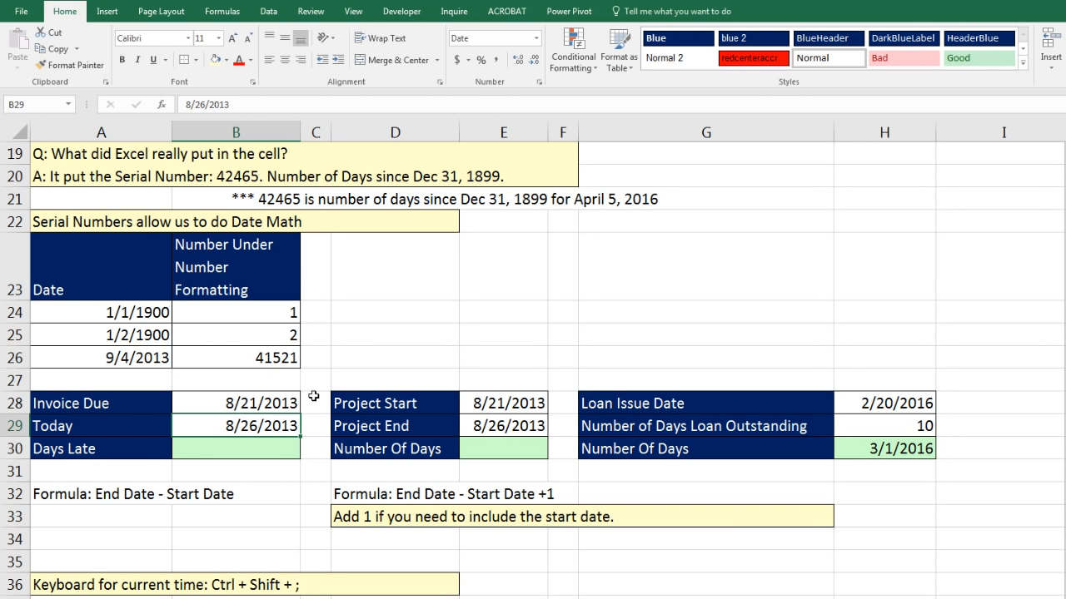
Step: Calculate Days Late in B30 by subtracting the Invoice Due date from the Today date with the formula =B29-B28
{"action": "left_click", "coordinate": [283, 450]}
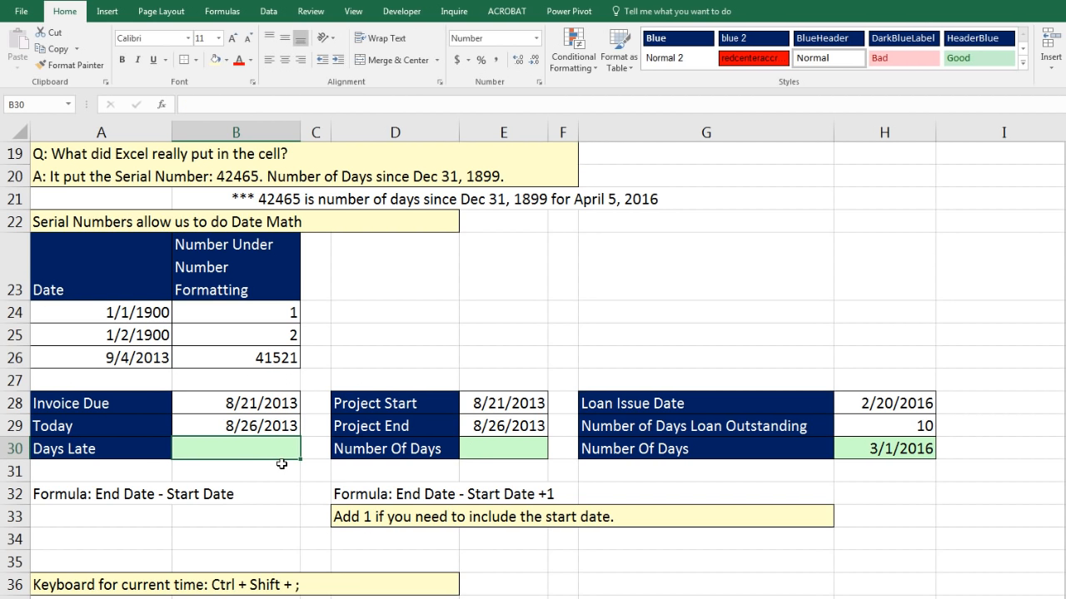
{"action": "type", "text": "="}
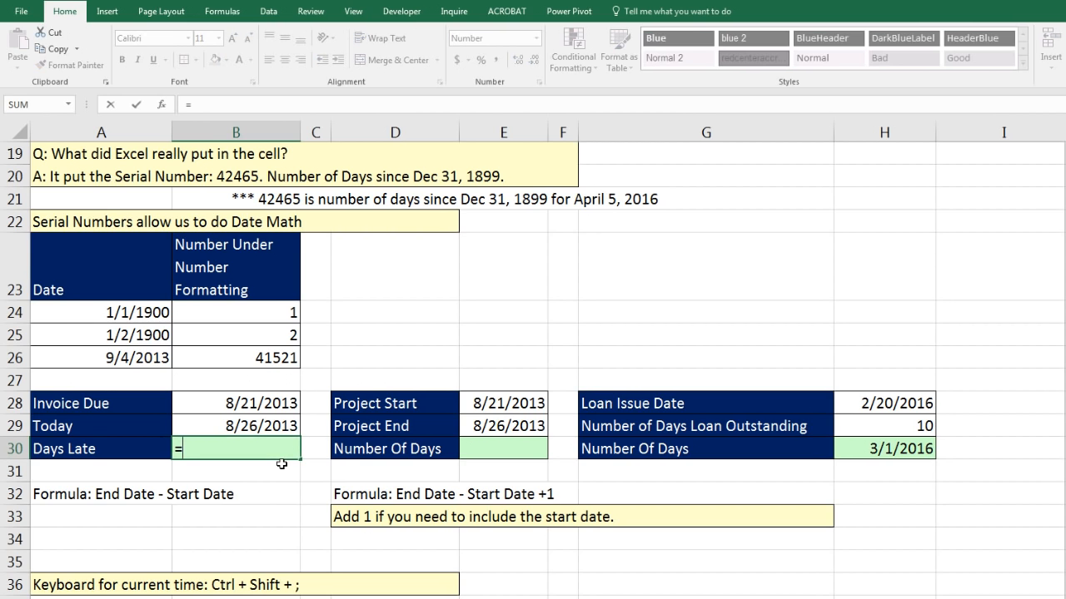
{"action": "key", "text": "Up"}
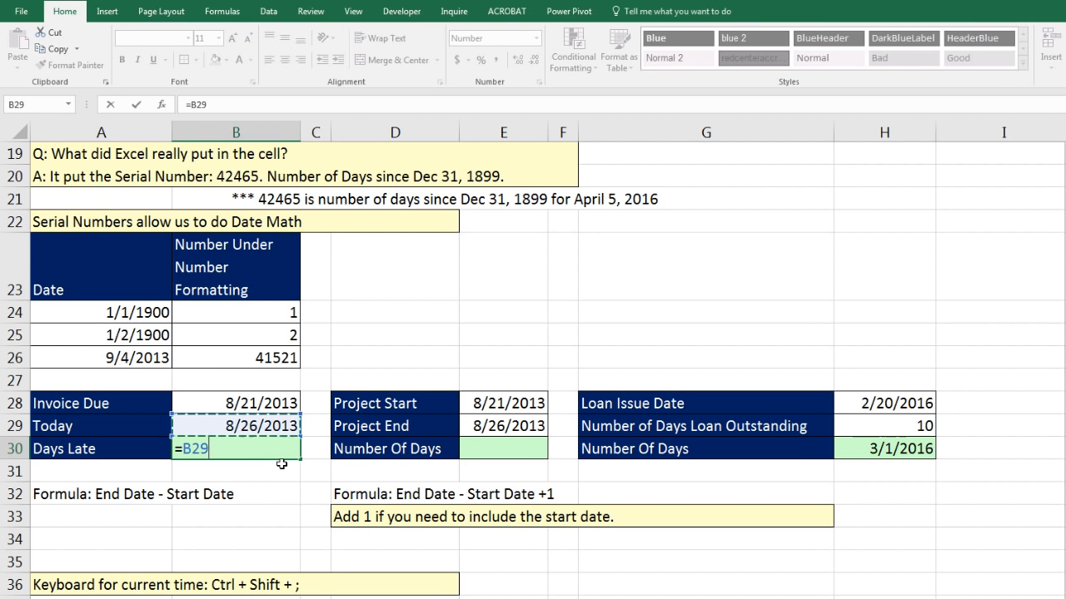
{"action": "type", "text": "-"}
{"action": "key", "text": "Up"}
{"action": "key", "text": "Up"}
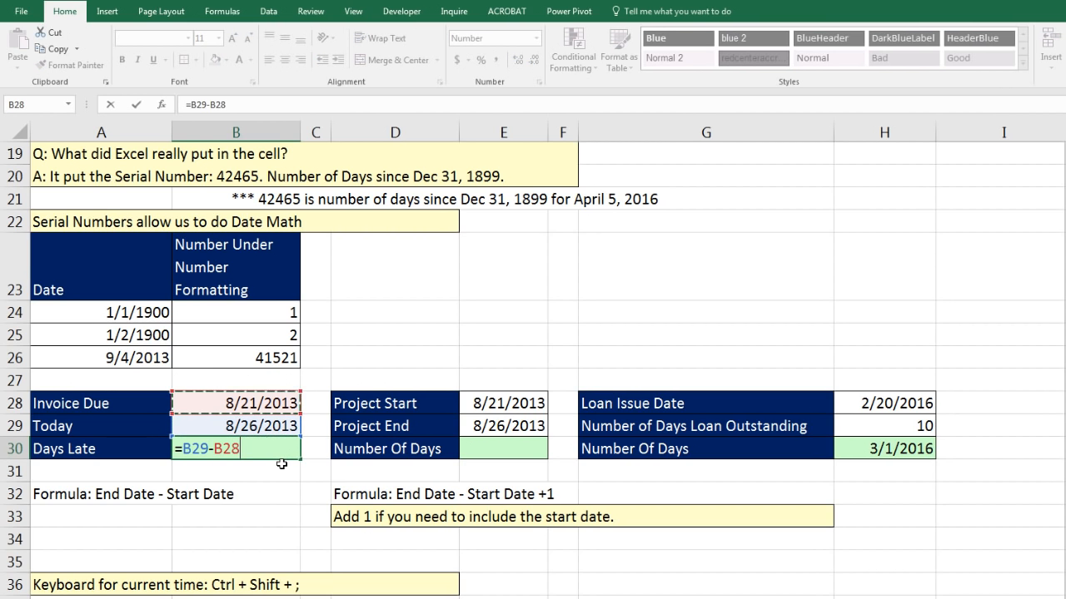
{"action": "key", "text": "Return"}
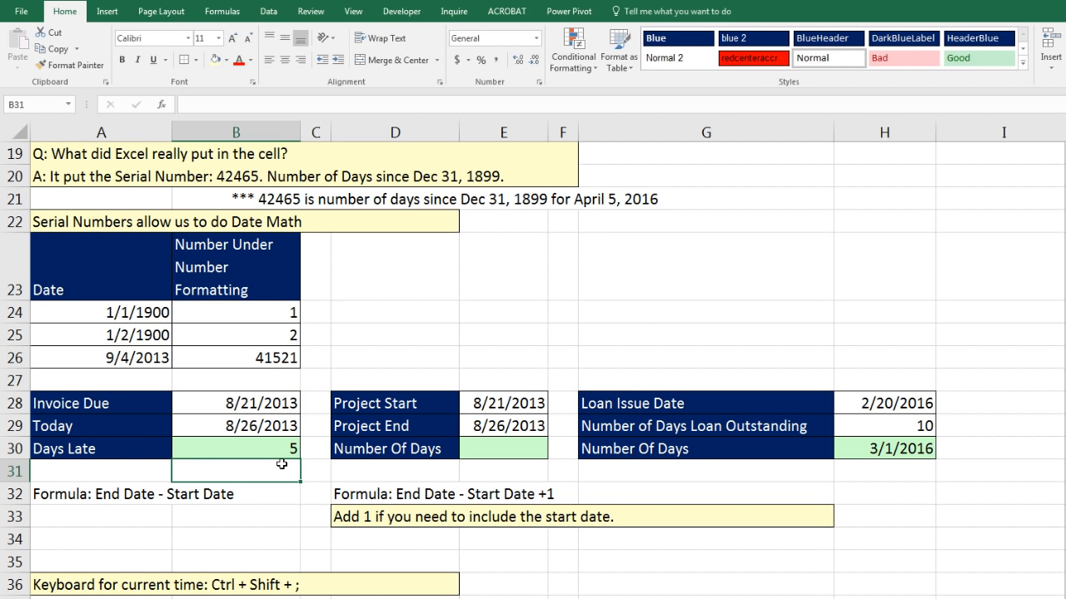
Step: Try the General number format on the dates in B28:B29 to view their serial numbers, and undo it
{"action": "left_click_drag", "start_coordinate": [272, 401], "coordinate": [273, 426]}
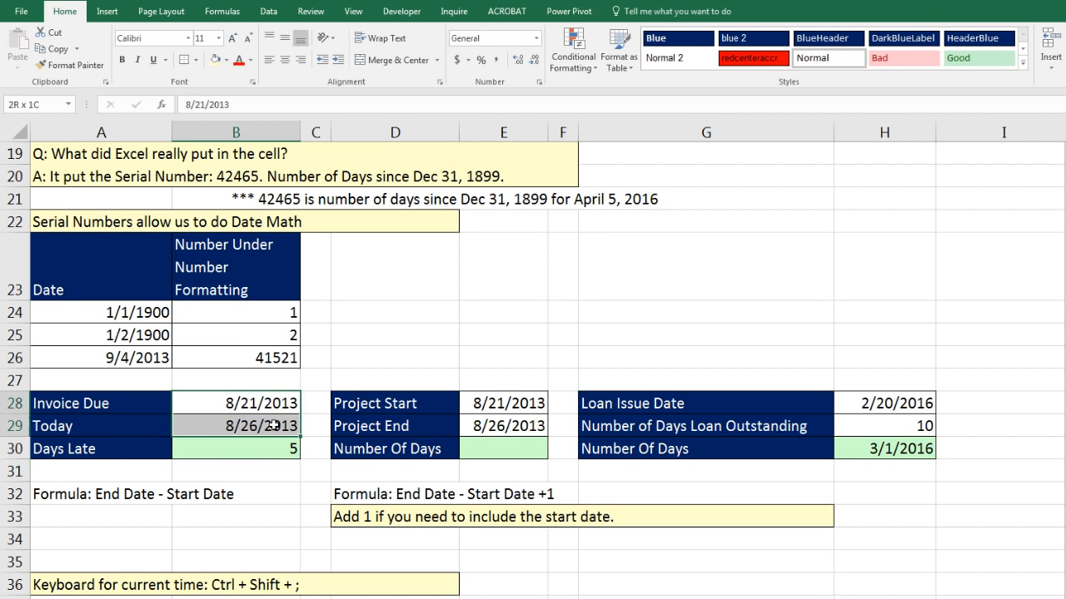
{"action": "key", "text": "ctrl+shift+grave"}
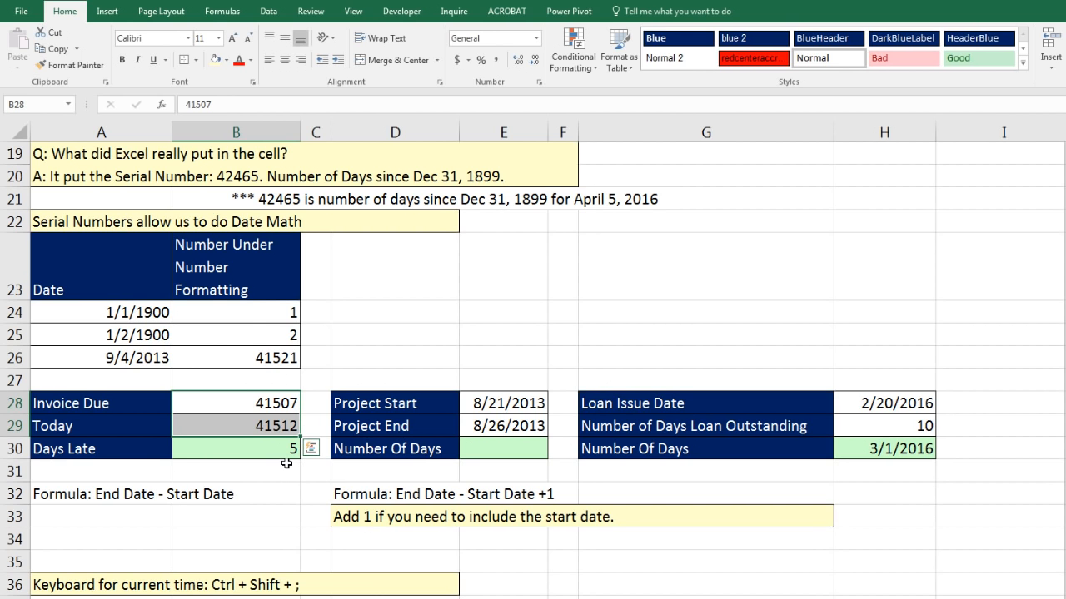
{"action": "key", "text": "ctrl+z"}
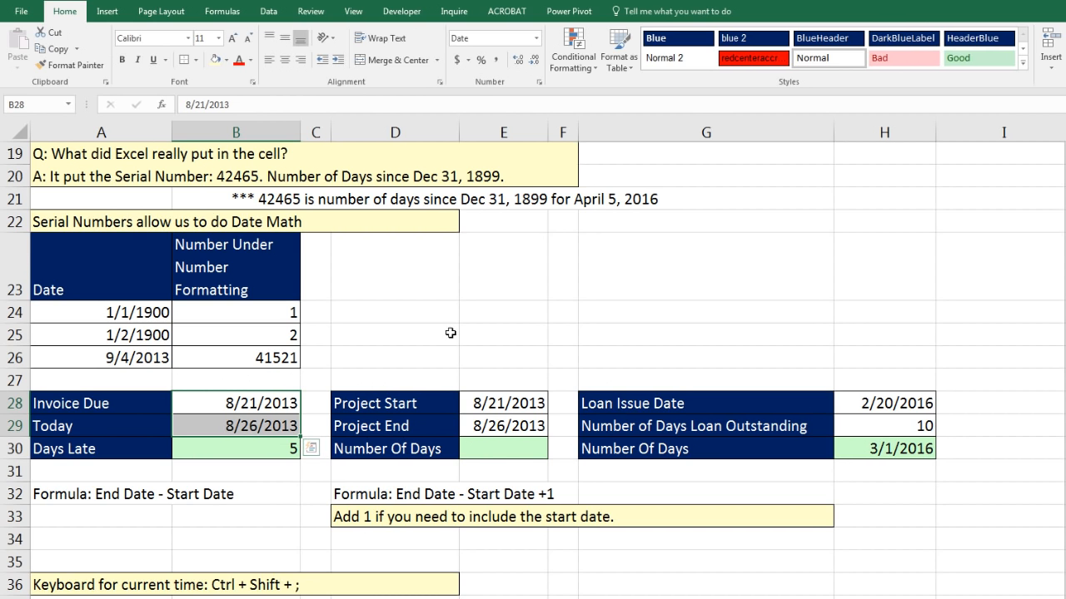
Step: Calculate the project's Number Of Days in E30, including the start date, with the formula =E29-E28+1
{"action": "left_click", "coordinate": [517, 407]}
{"action": "left_click", "coordinate": [511, 424]}
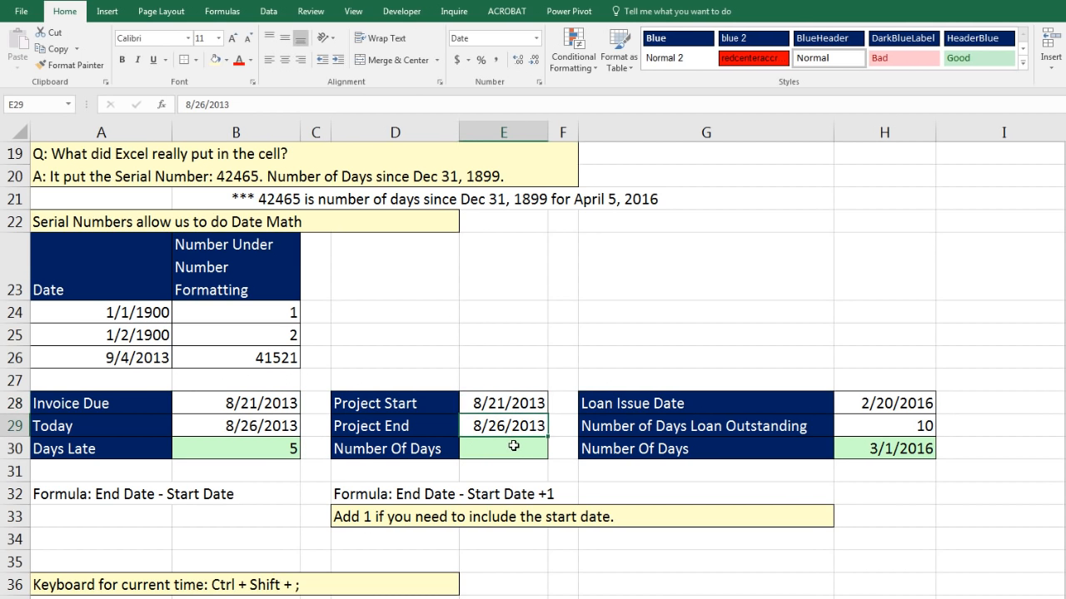
{"action": "left_click", "coordinate": [512, 450]}
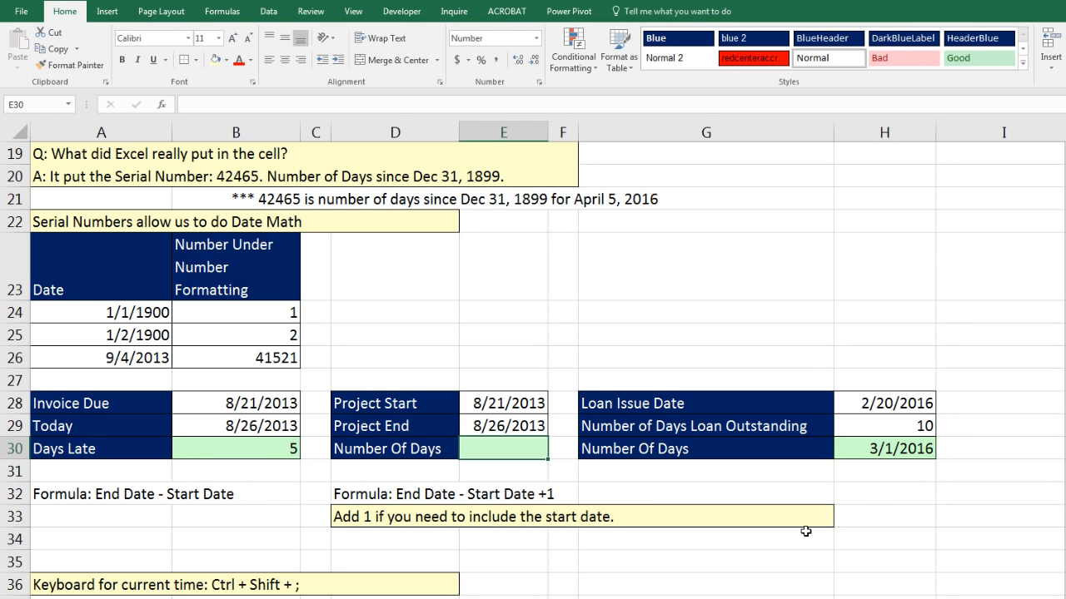
{"action": "type", "text": "="}
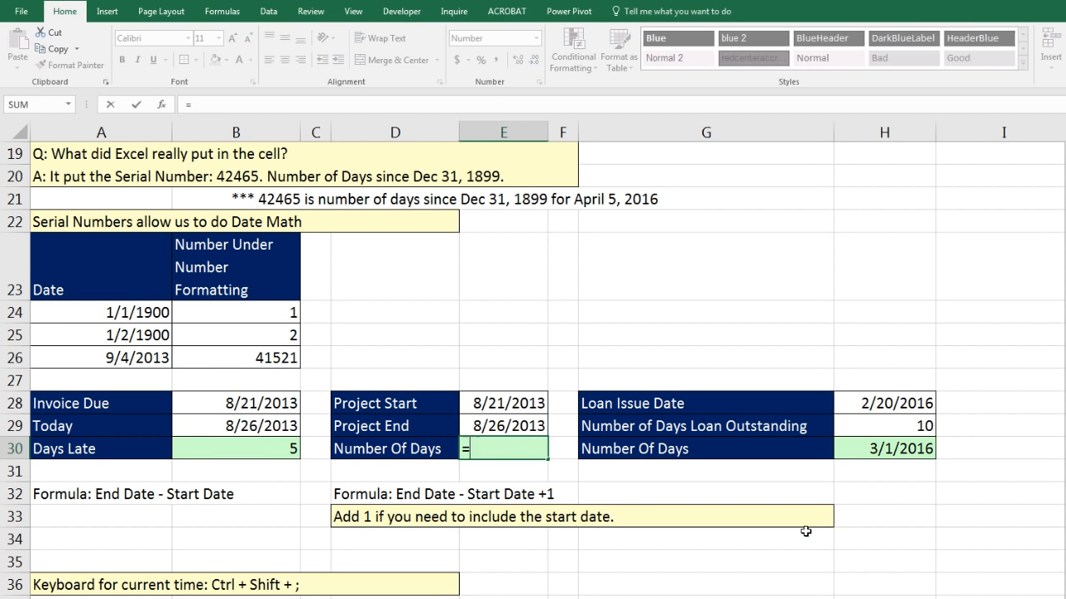
{"action": "key", "text": "Up"}
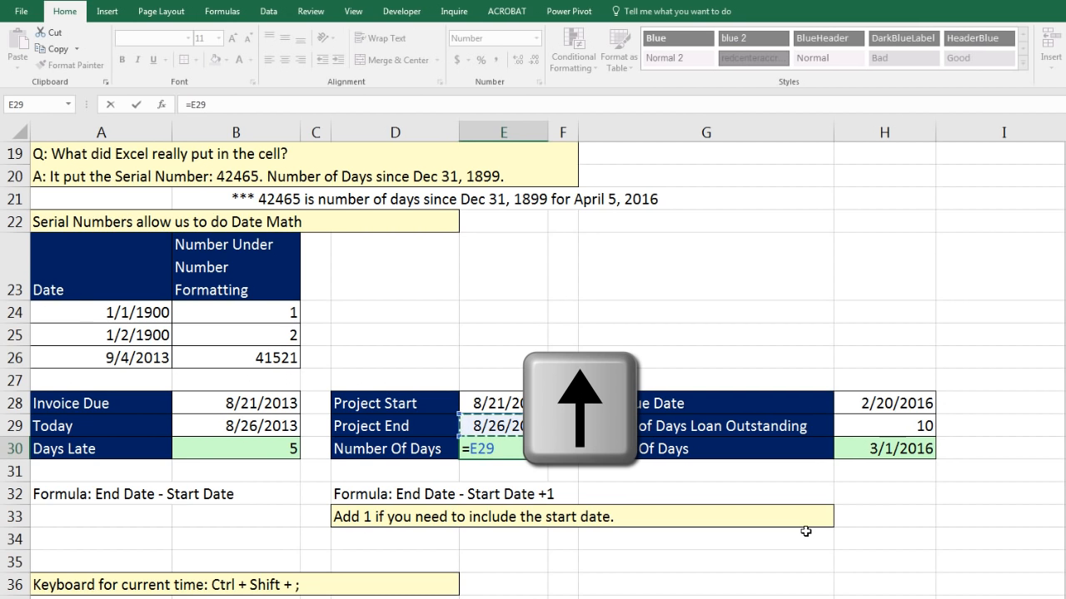
{"action": "type", "text": "-"}
{"action": "key", "text": "Up"}
{"action": "key", "text": "Up"}
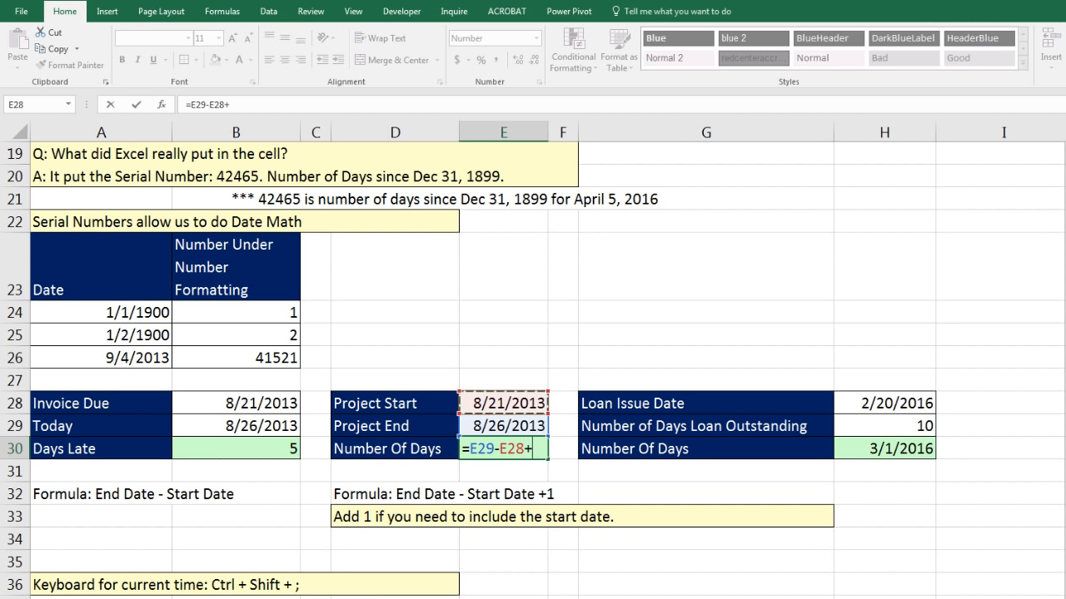
{"action": "type", "text": "1"}
{"action": "key", "text": "ctrl+Return"}
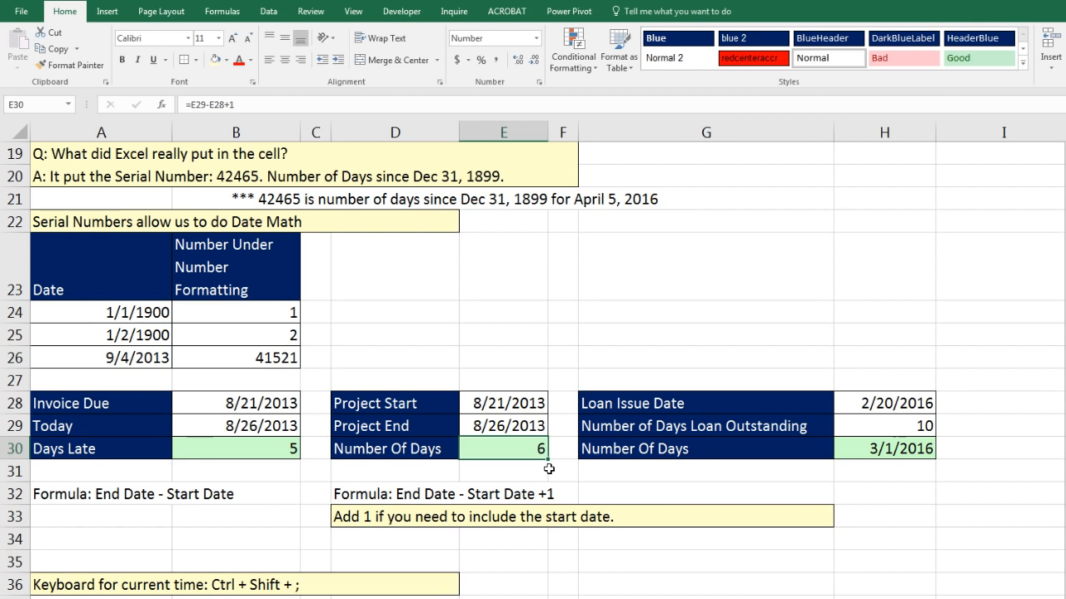
Step: Apply the General number format to H30 and clear its existing formula
{"action": "left_click", "coordinate": [922, 451]}
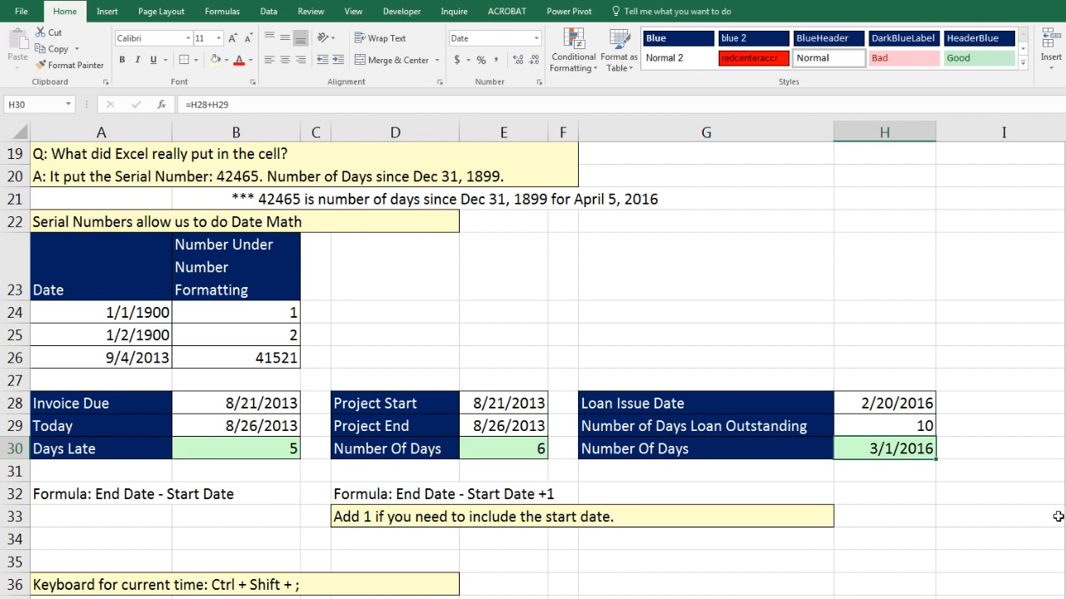
{"action": "key", "text": "ctrl+shift+asciitilde"}
{"action": "key", "text": "Delete"}
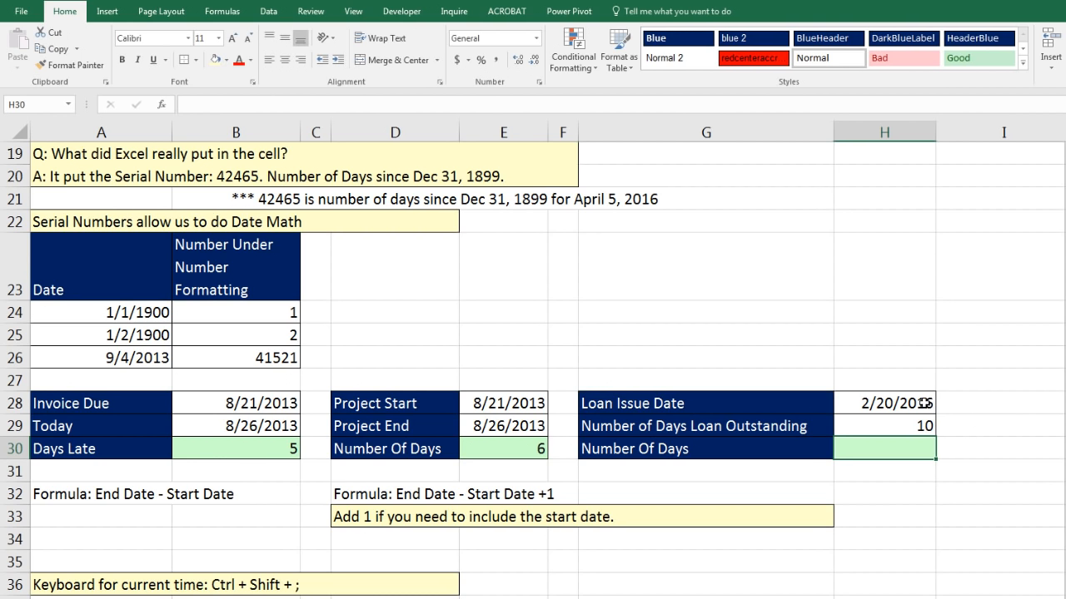
Step: Check the Loan Issue Date in H28 and begin a formula in H30
{"action": "left_click", "coordinate": [926, 403]}
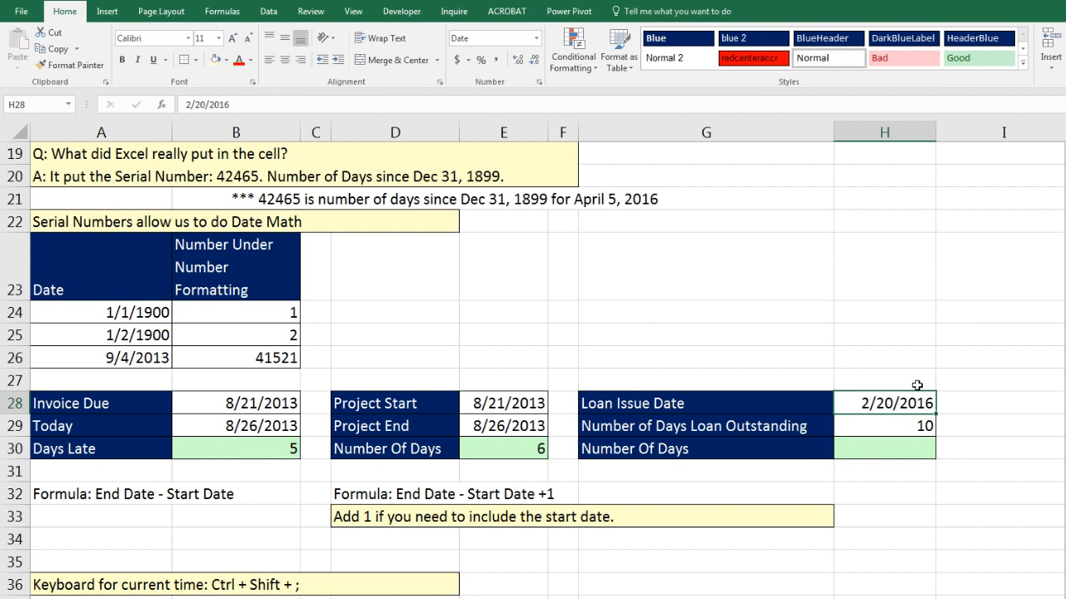
{"action": "left_click", "coordinate": [910, 451]}
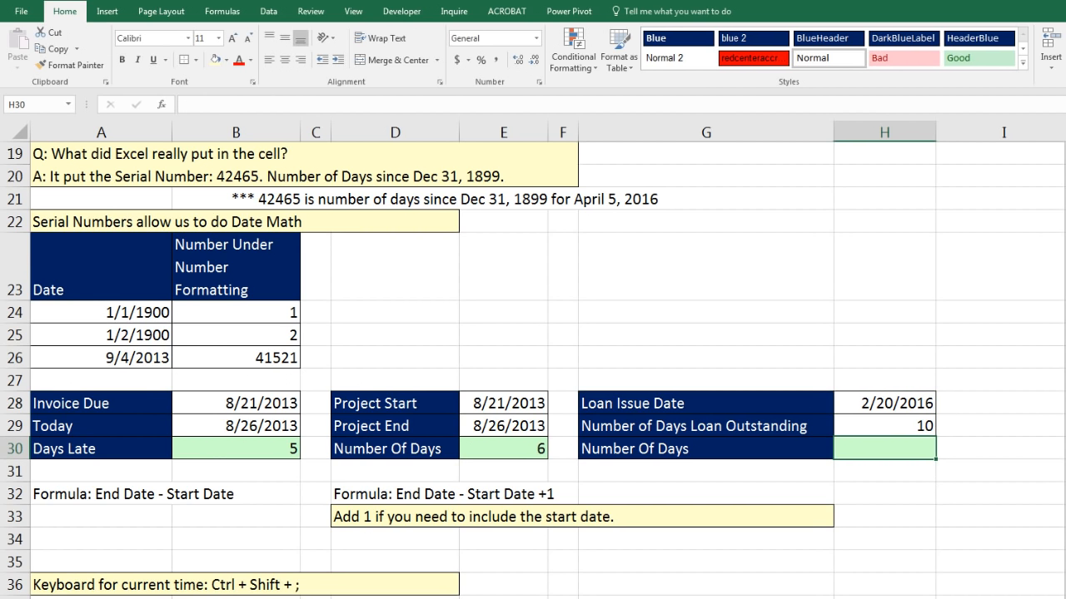
{"action": "type", "text": "="}
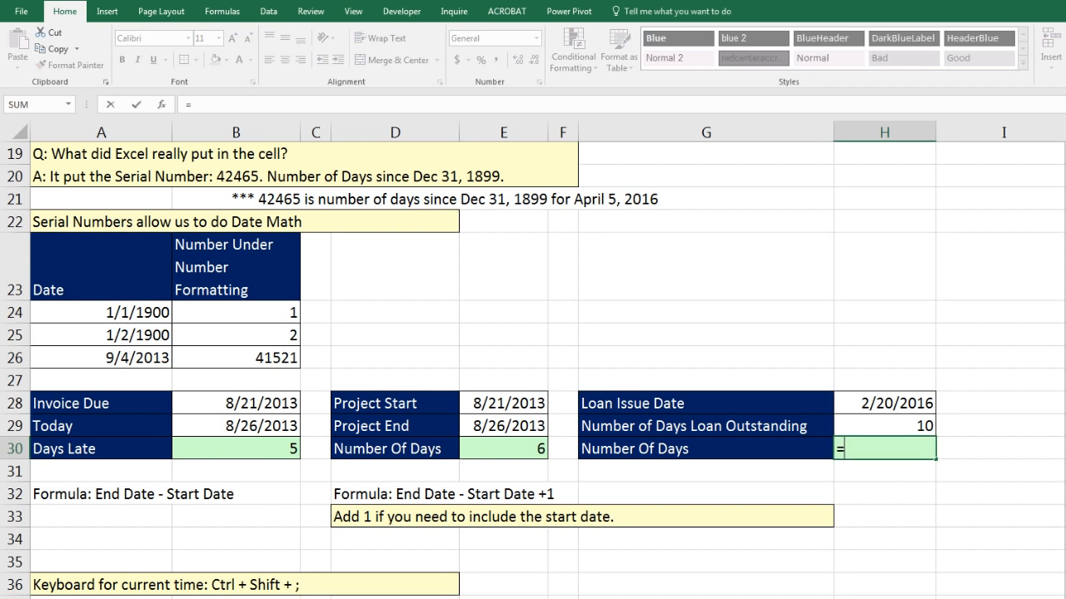
Step: Complete the formula in H30 as =H28+H29 to add the outstanding days to the loan issue date
{"action": "key", "text": "Up"}
{"action": "key", "text": "Up"}
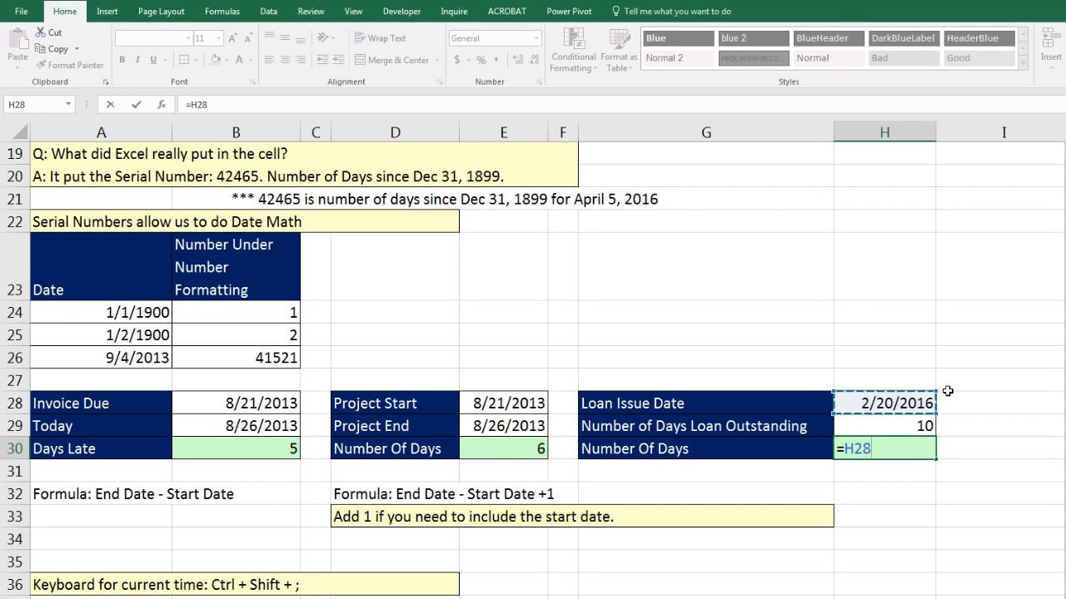
{"action": "type", "text": "+"}
{"action": "key", "text": "Up"}
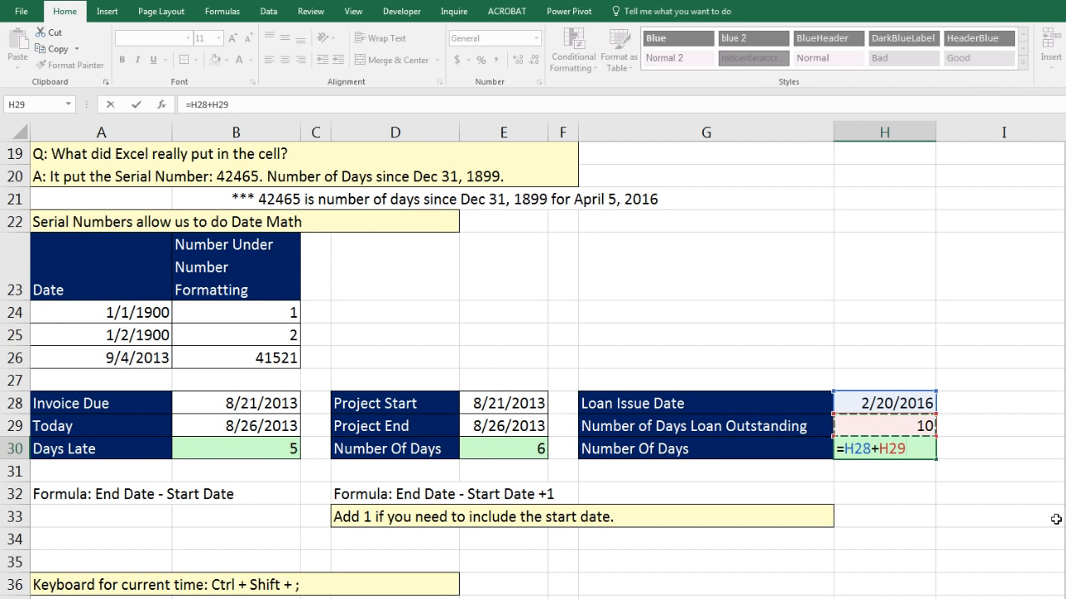
{"action": "key", "text": "ctrl+Return"}
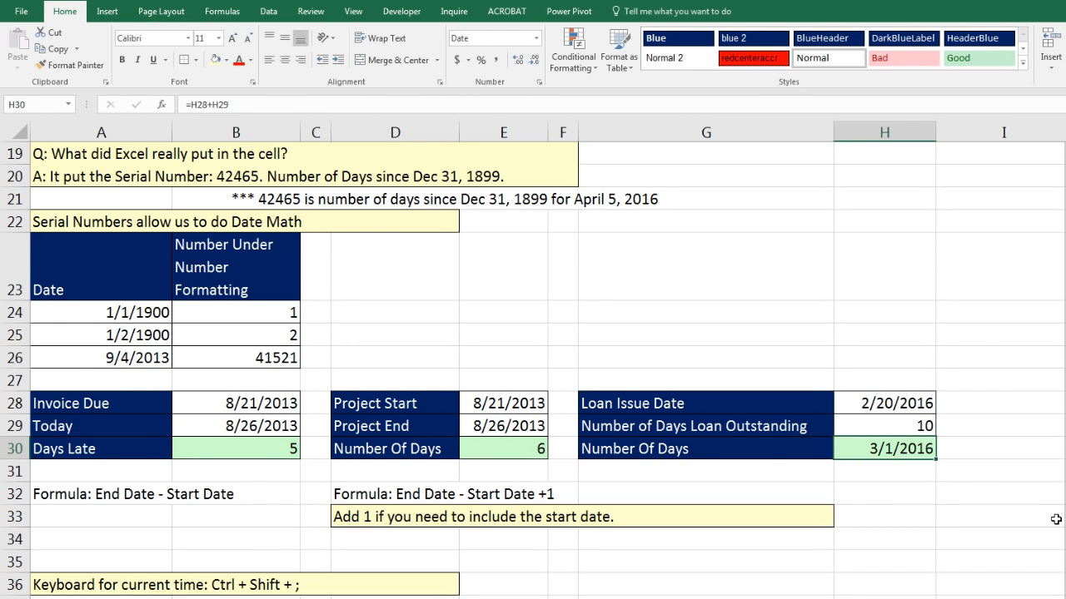
Step: Replace the label in G30 with Maturity Date
{"action": "left_click", "coordinate": [763, 450]}
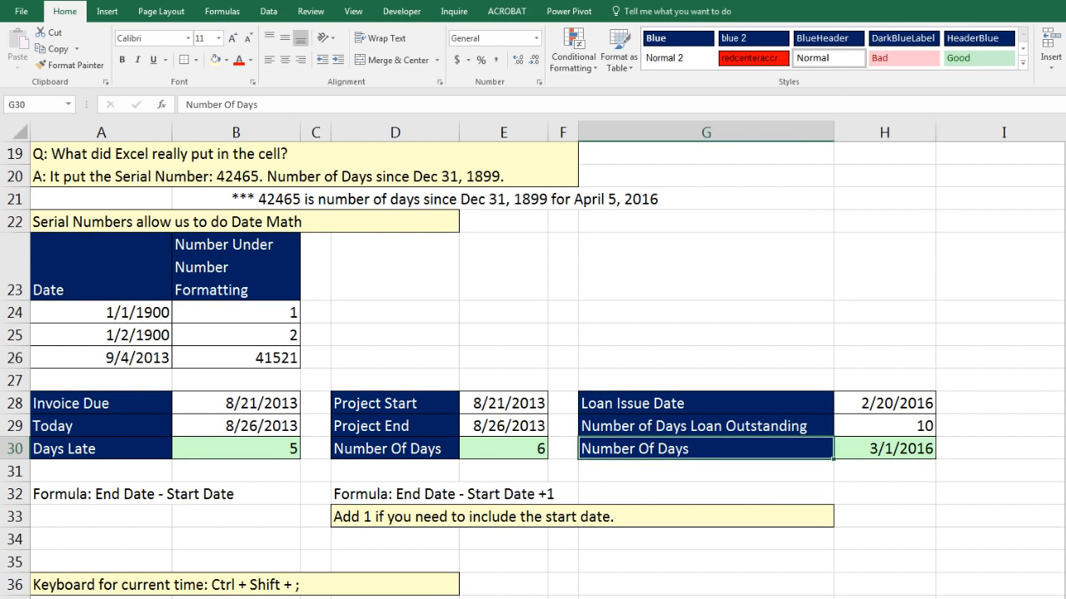
{"action": "type", "text": "Maturity Date"}
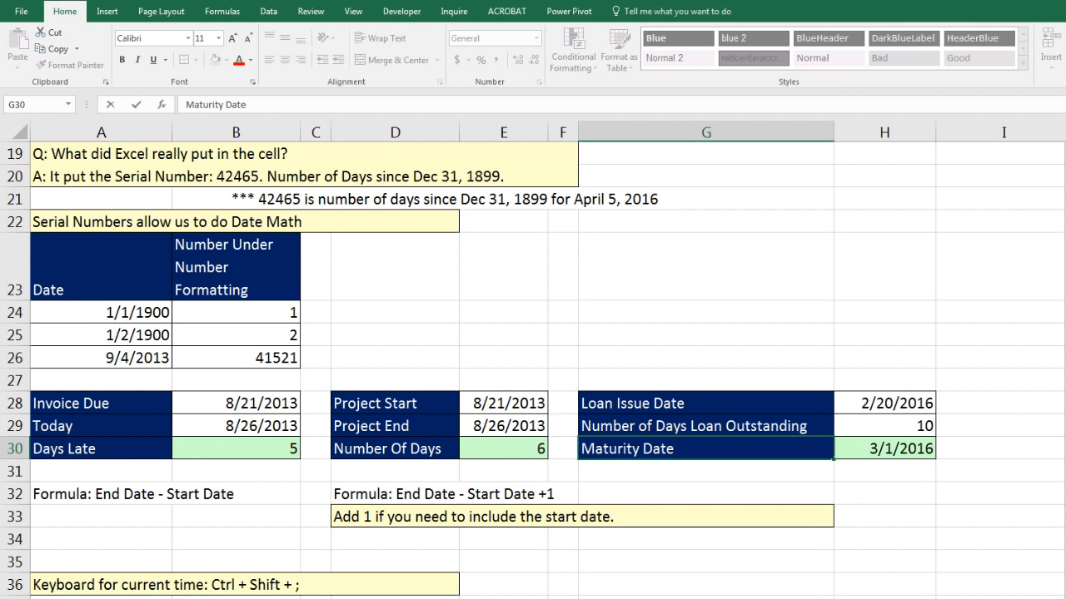
{"action": "key", "text": "Return"}
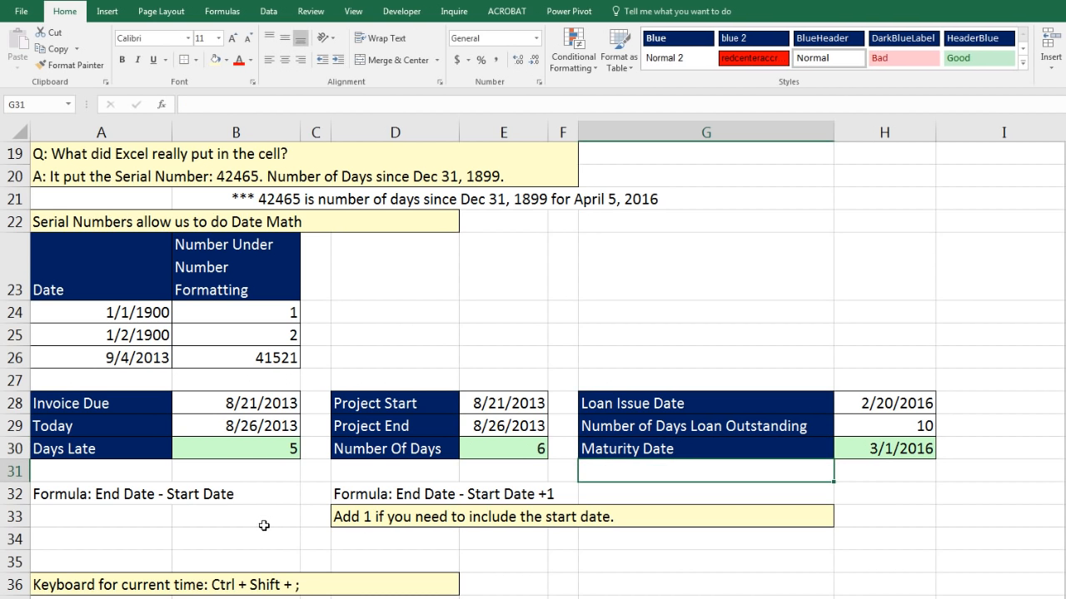
Step: Enter 8:00am in cell E42, and correct it to 8:00 am by adding a space before am
{"action": "left_click", "coordinate": [260, 403]}
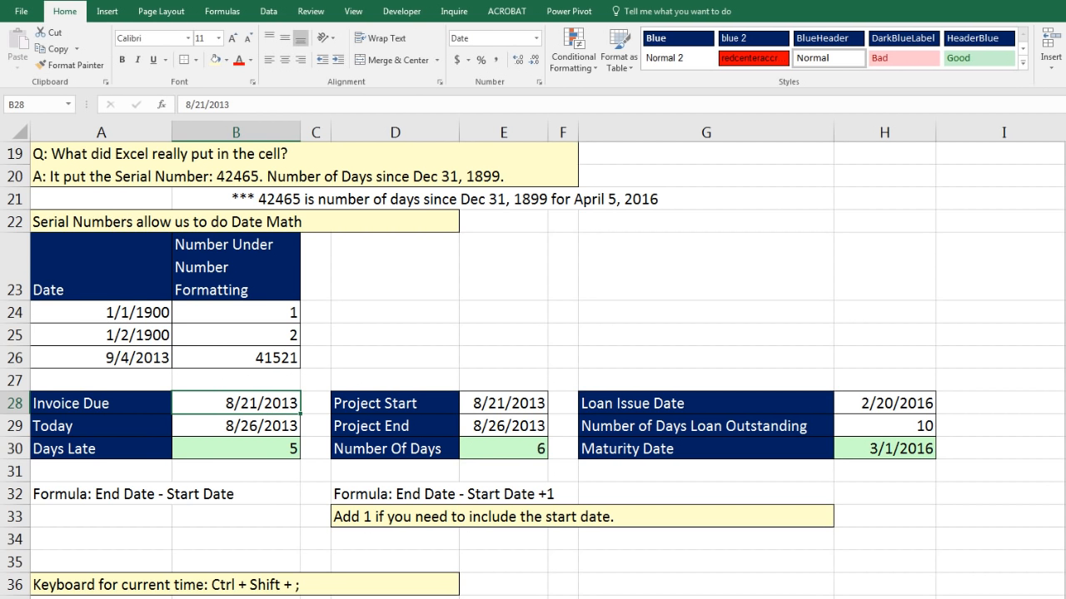
{"action": "scroll", "coordinate": [533, 370], "scroll_direction": "down", "scroll_amount": 3}
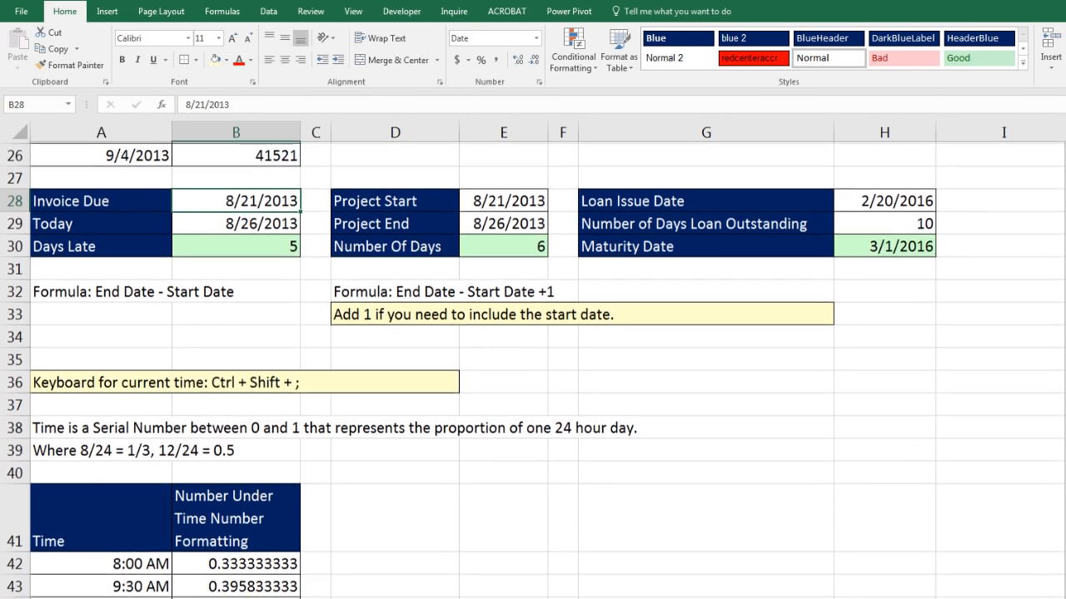
{"action": "scroll", "coordinate": [533, 369], "scroll_direction": "down", "scroll_amount": 3}
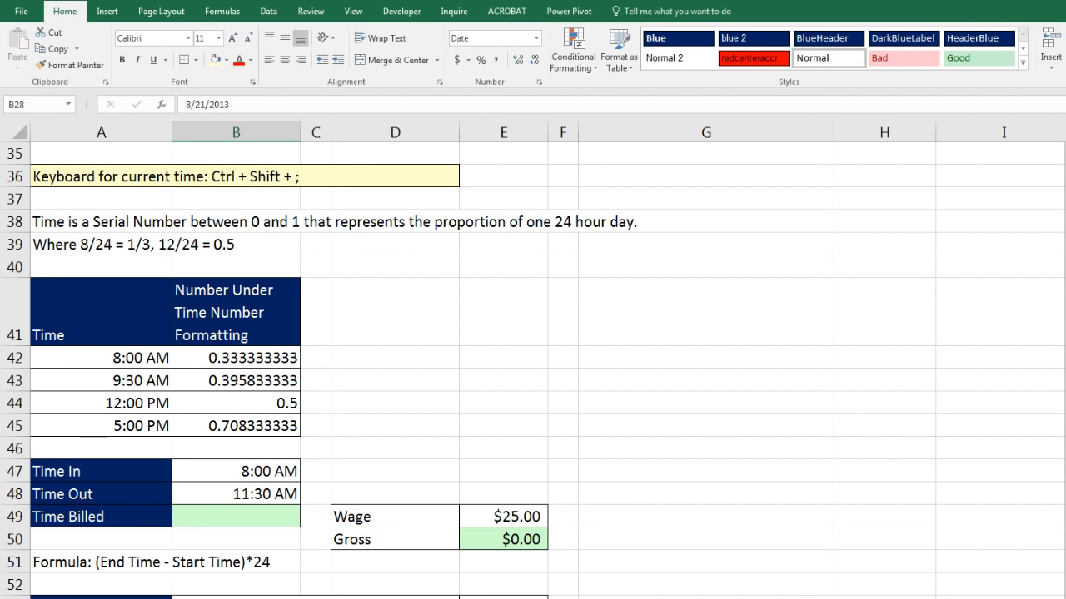
{"action": "left_click", "coordinate": [512, 356]}
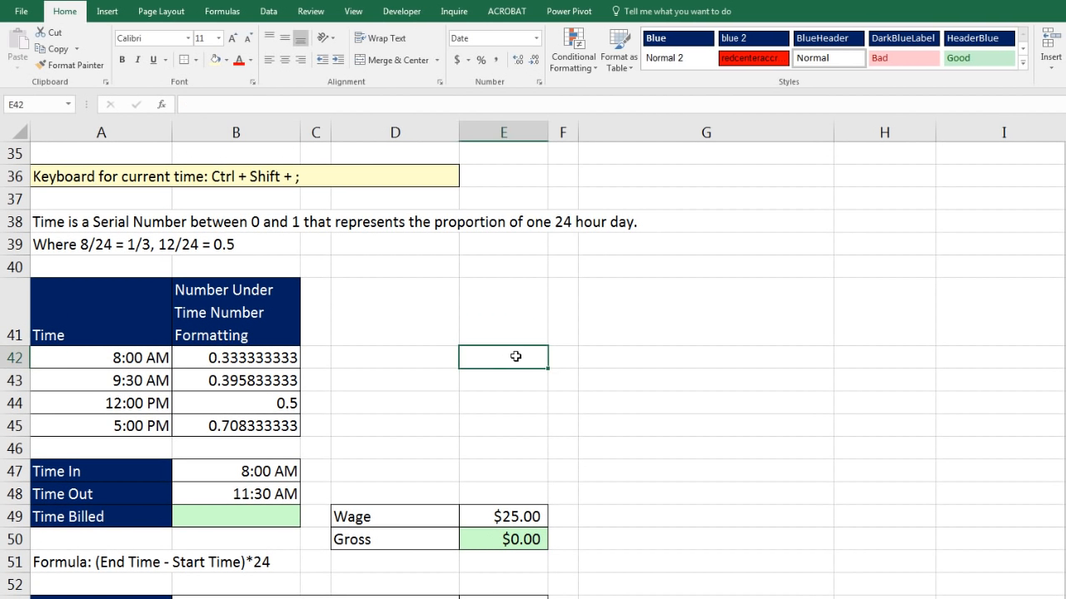
{"action": "type", "text": "8:0"}
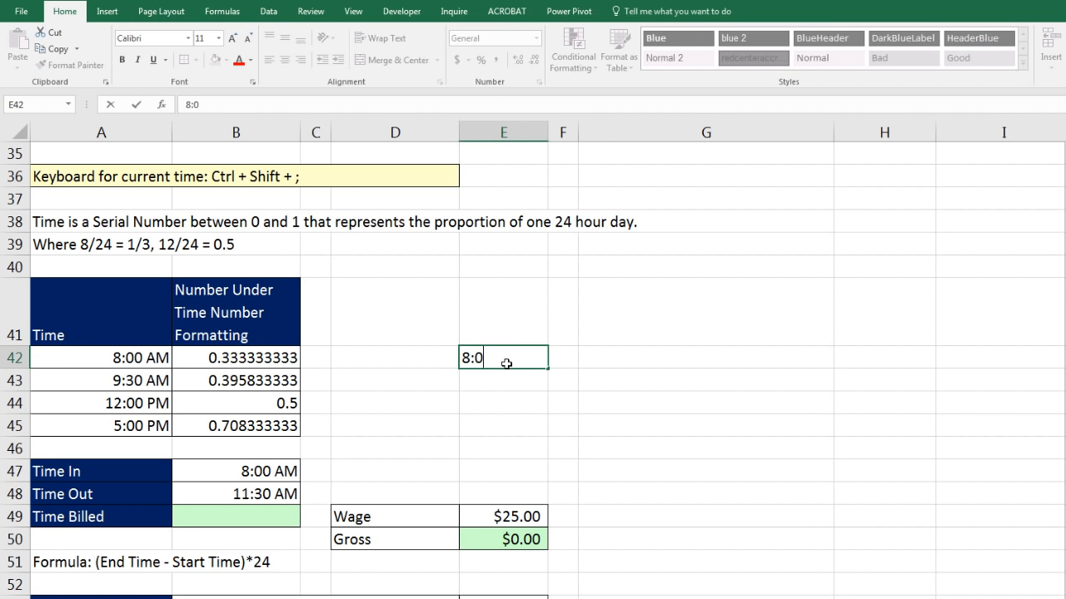
{"action": "type", "text": "0am"}
{"action": "key", "text": "ctrl+Return"}
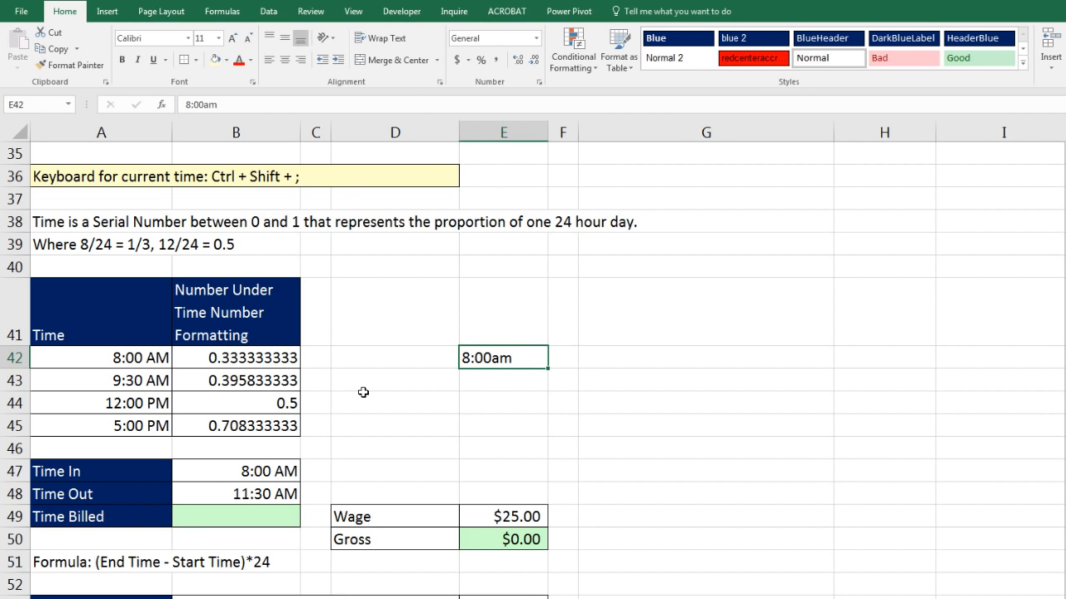
{"action": "double_click", "coordinate": [490, 358]}
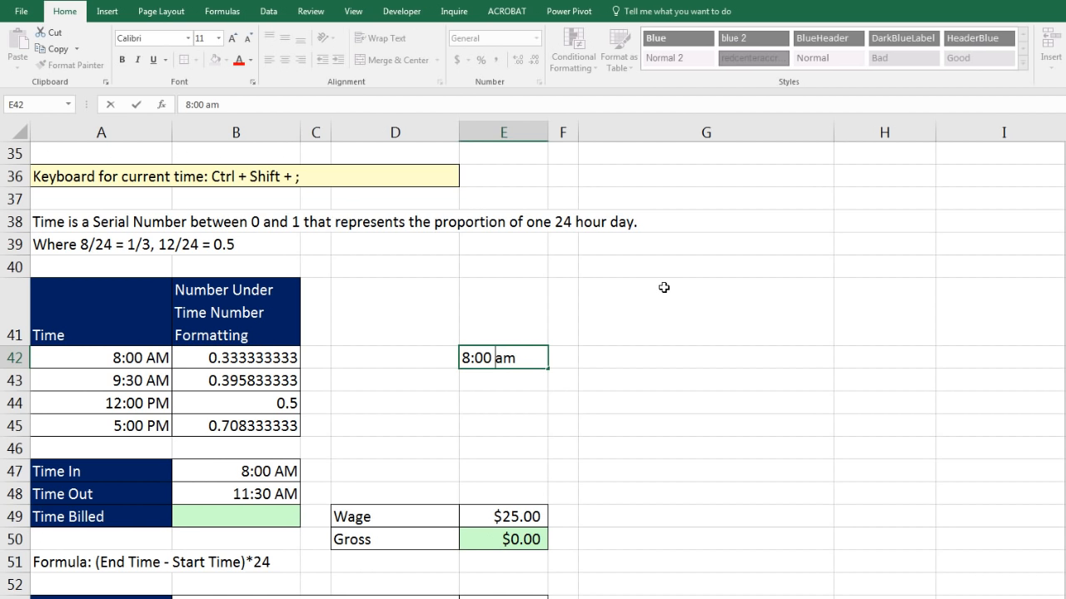
{"action": "key", "text": "ctrl+Return"}
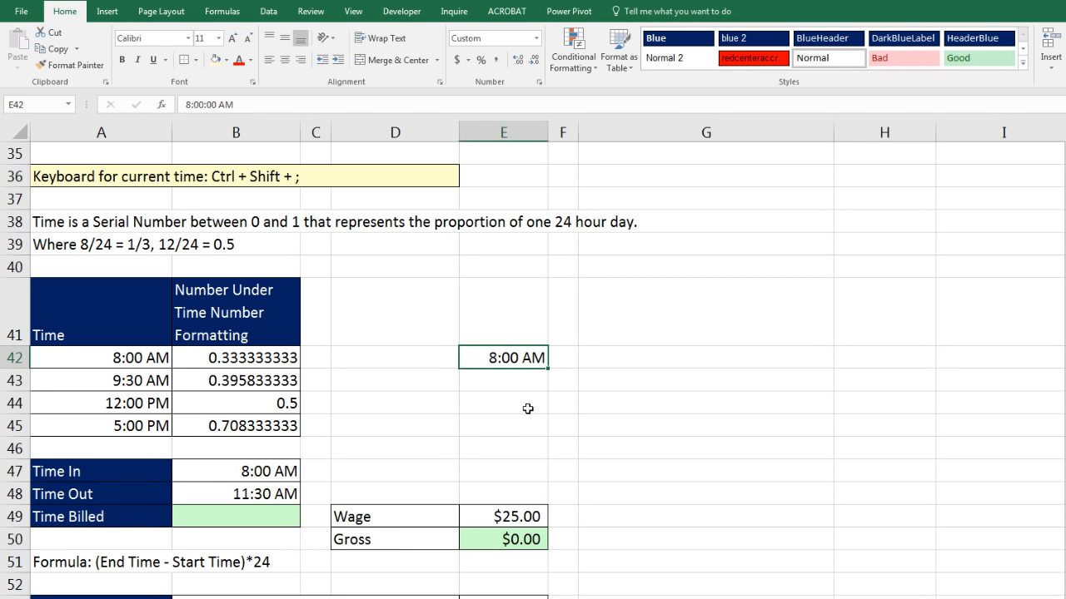
Step: Apply the General number format to the time in E42, undo it, and compare the times in A42:A45
{"action": "key", "text": "ctrl+shift+grave"}
{"action": "key", "text": "ctrl+shift+grave"}
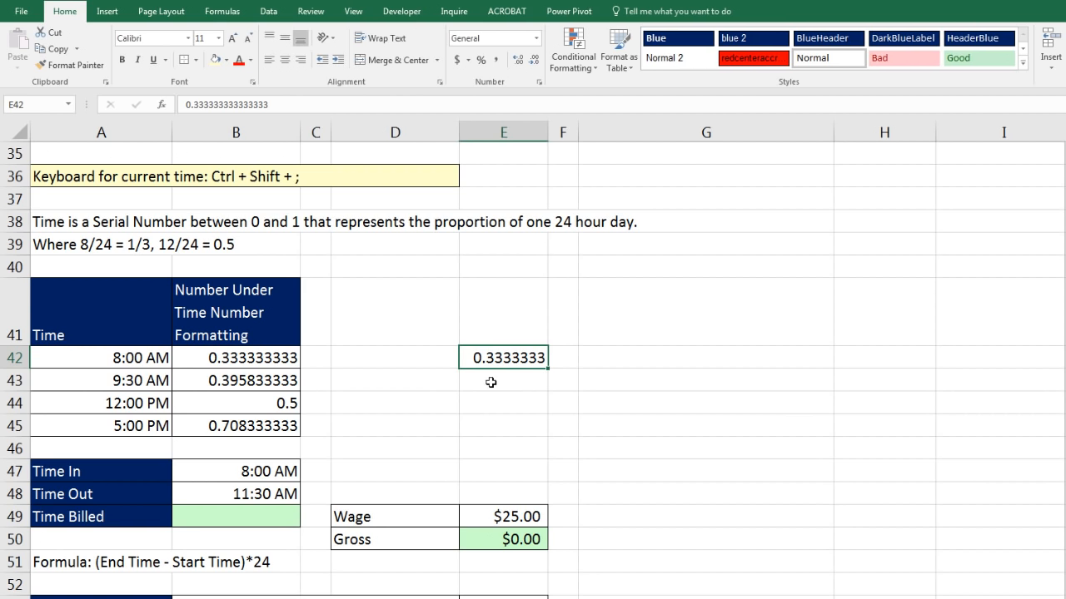
{"action": "key", "text": "ctrl+z"}
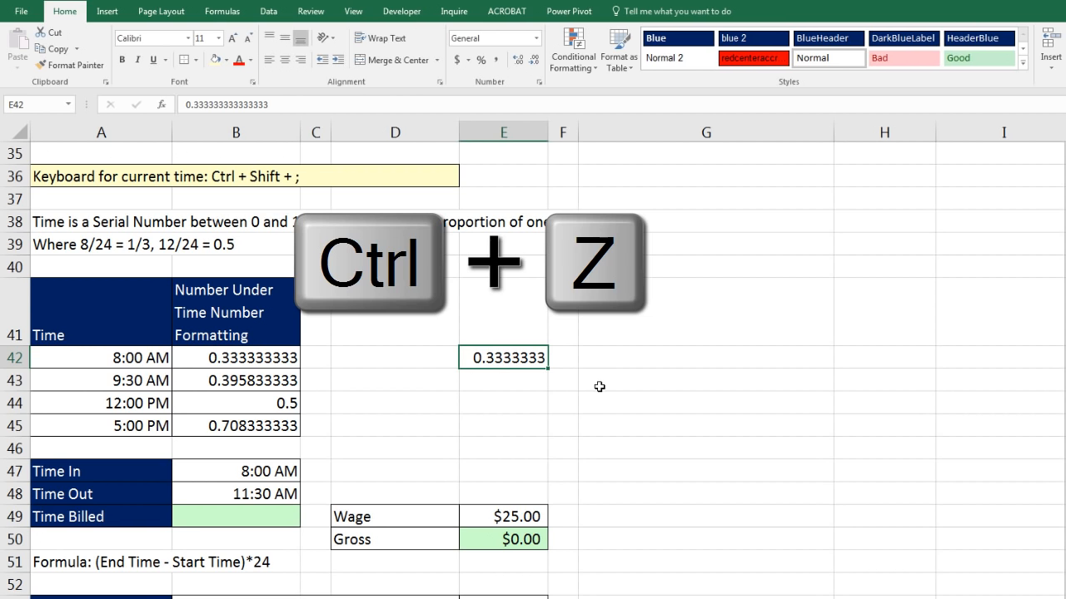
{"action": "left_click_drag", "start_coordinate": [150, 358], "coordinate": [149, 425]}
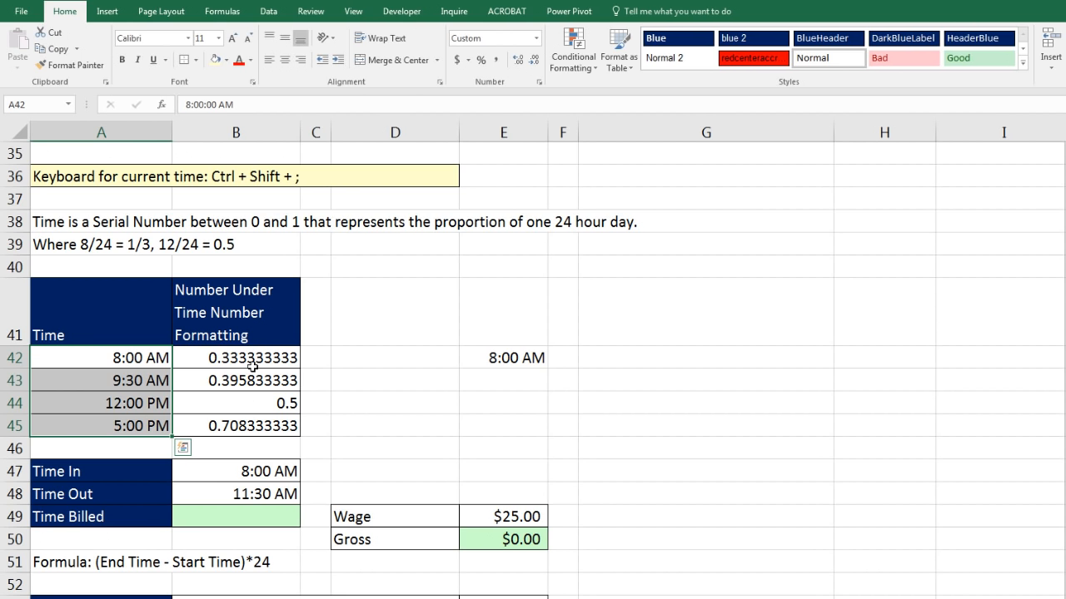
Step: Enter the formula =B48-B47 in the Time Billed cell B49 to subtract the time in from the time out
{"action": "left_click", "coordinate": [262, 516]}
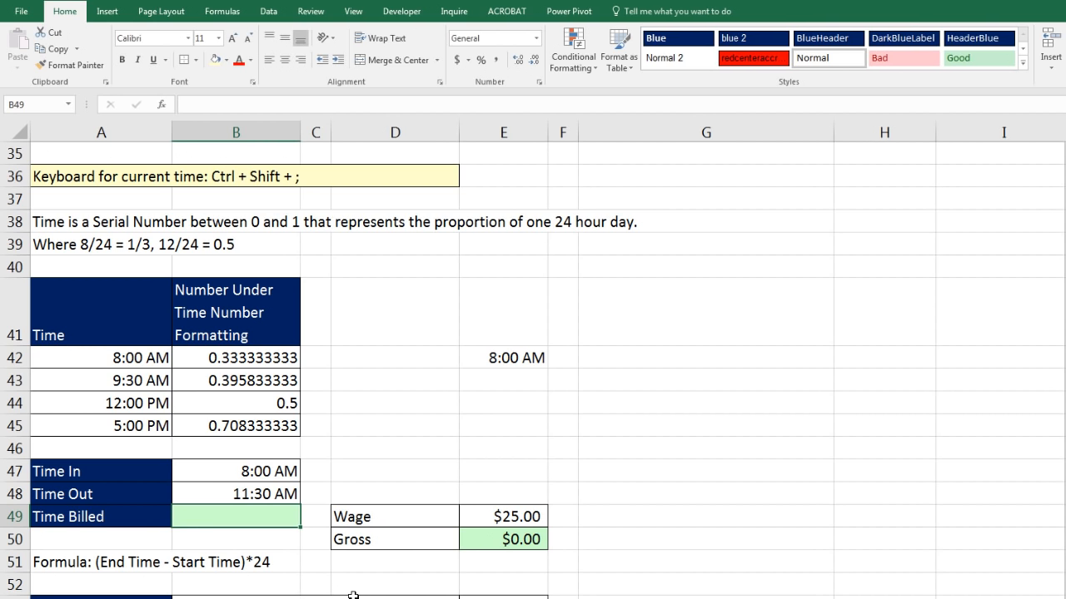
{"action": "type", "text": "="}
{"action": "key", "text": "Up"}
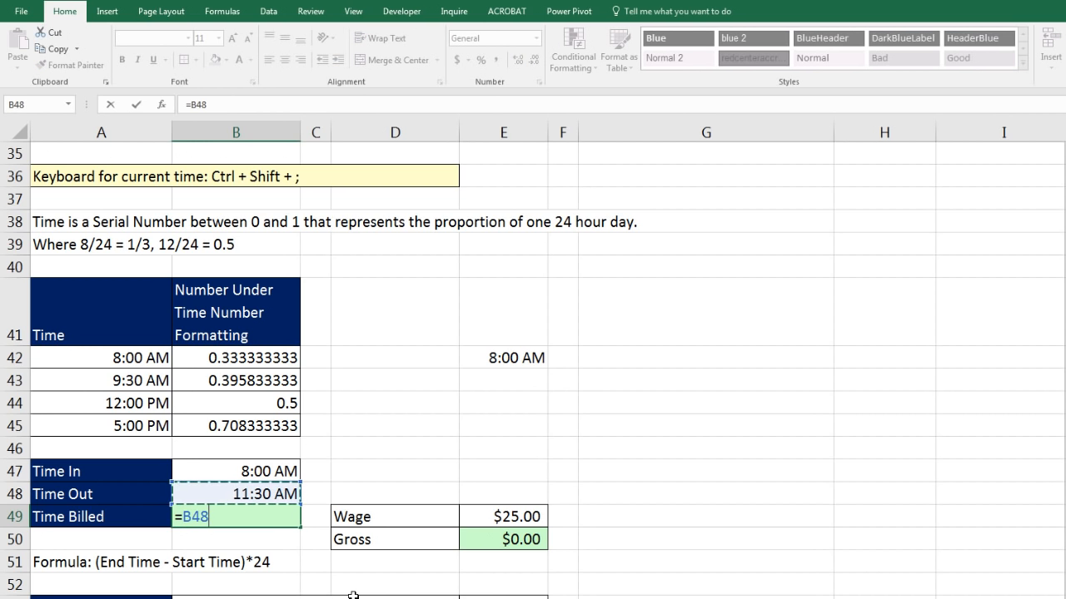
{"action": "type", "text": "-"}
{"action": "key", "text": "Up"}
{"action": "key", "text": "Up"}
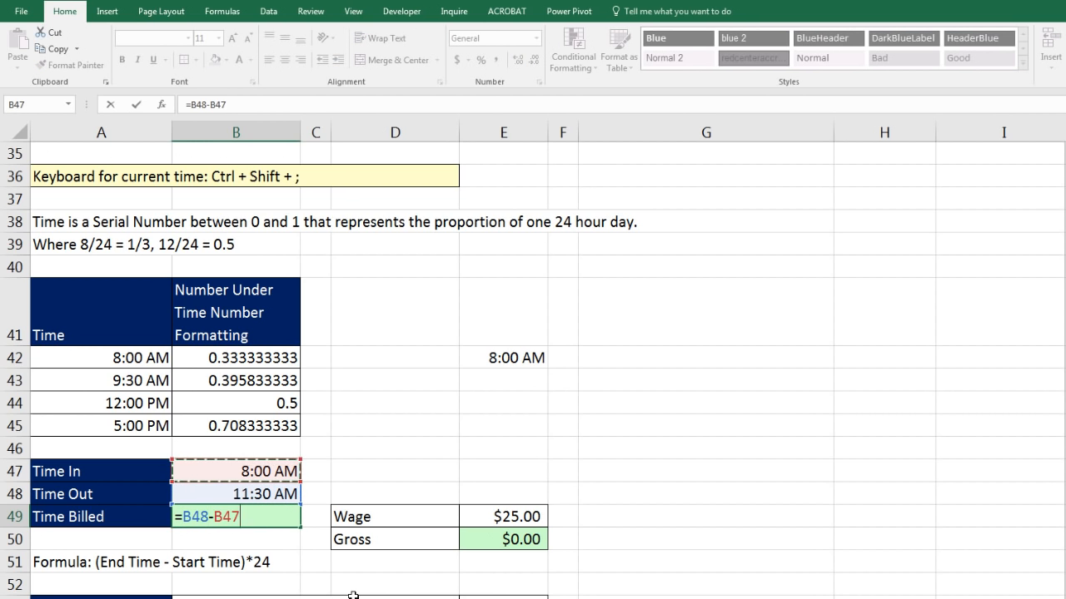
{"action": "key", "text": "ctrl+Return"}
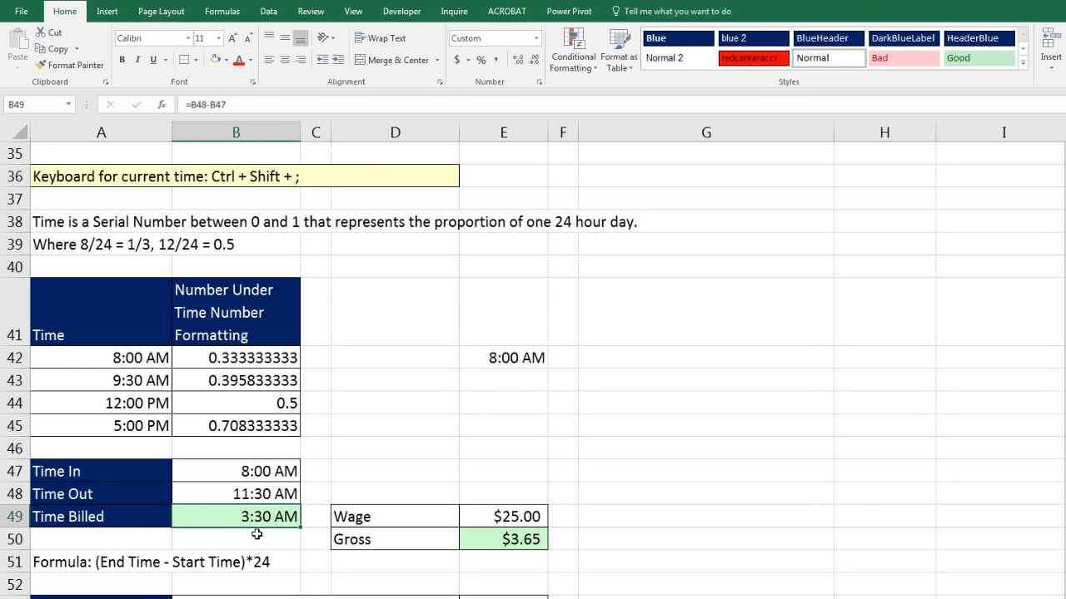
Step: Check the Gross formula in E50 and apply the General number format to the Time Billed cell B49
{"action": "double_click", "coordinate": [503, 539]}
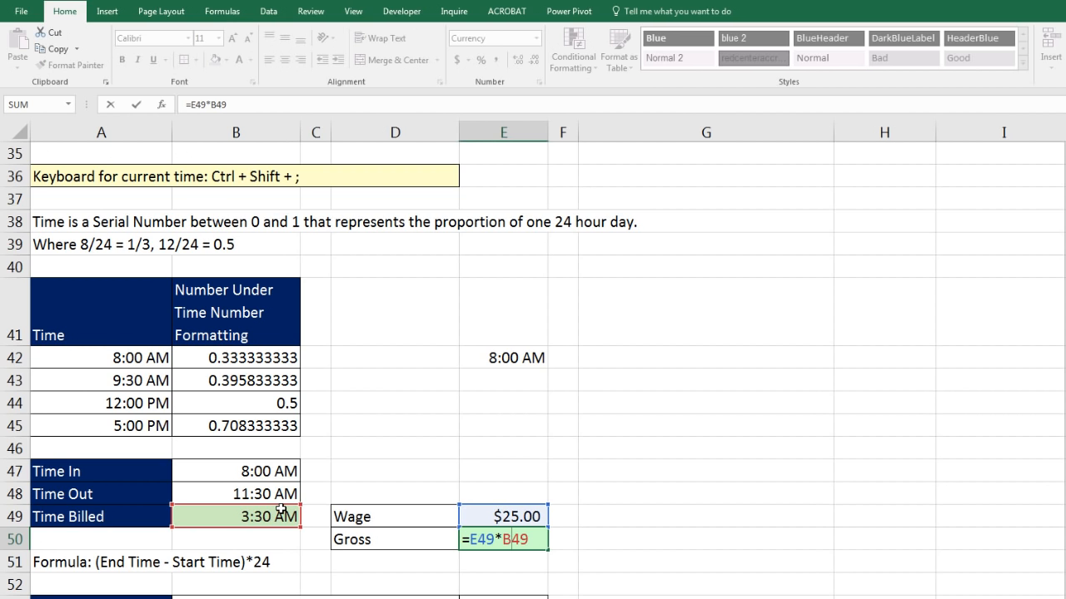
{"action": "key", "text": "ctrl+Return"}
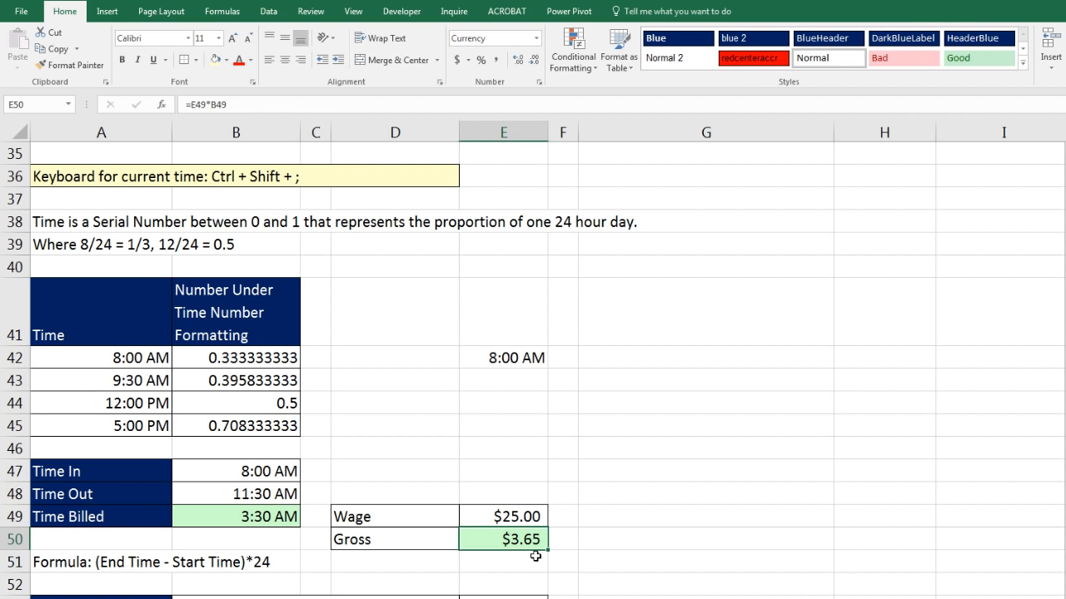
{"action": "left_click", "coordinate": [291, 517]}
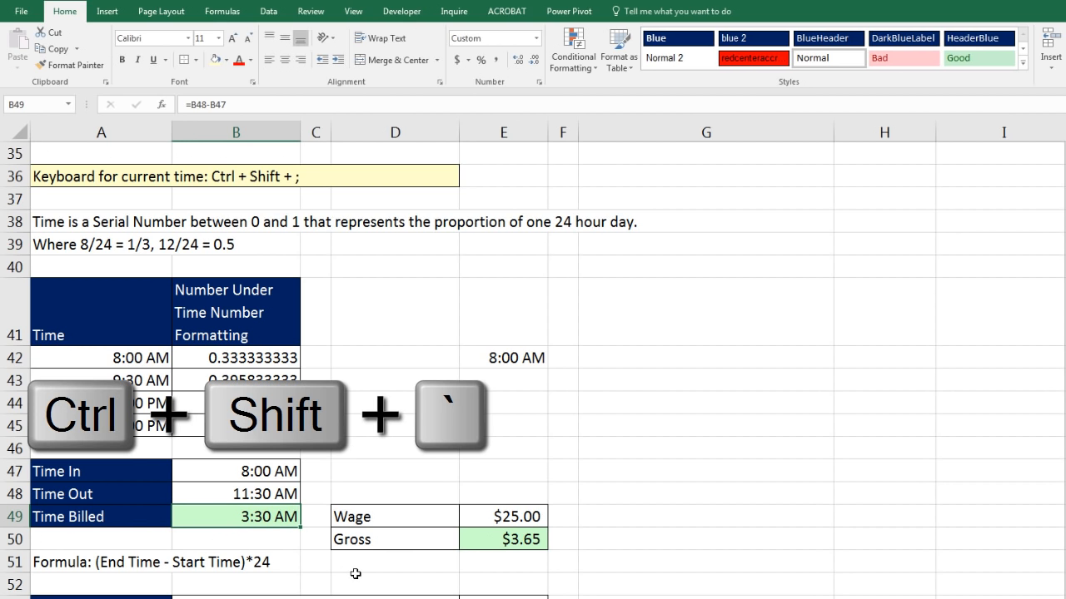
{"action": "key", "text": "ctrl+shift+grave"}
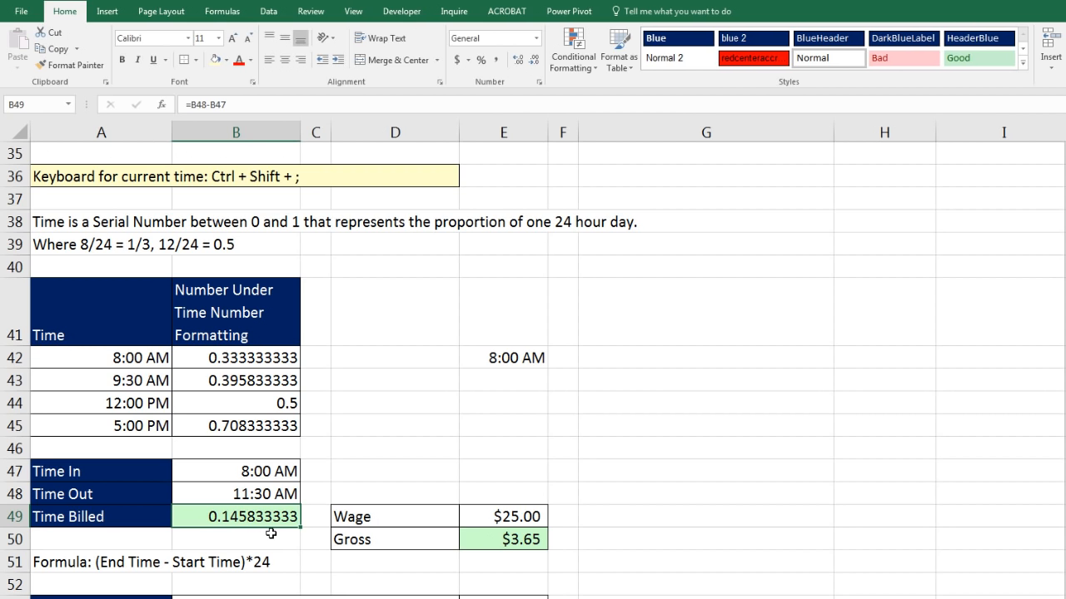
Step: Change the Time Billed formula in B49 to =(B48-B47)*24 to convert the result to hours
{"action": "key", "text": "F2"}
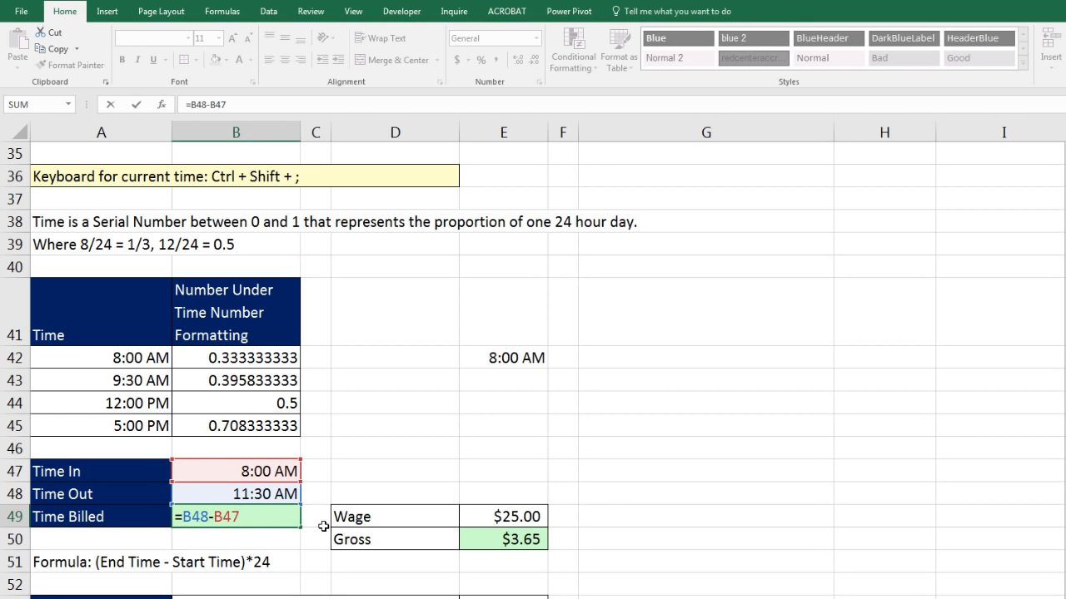
{"action": "type", "text": "("}
{"action": "left_click", "coordinate": [265, 512]}
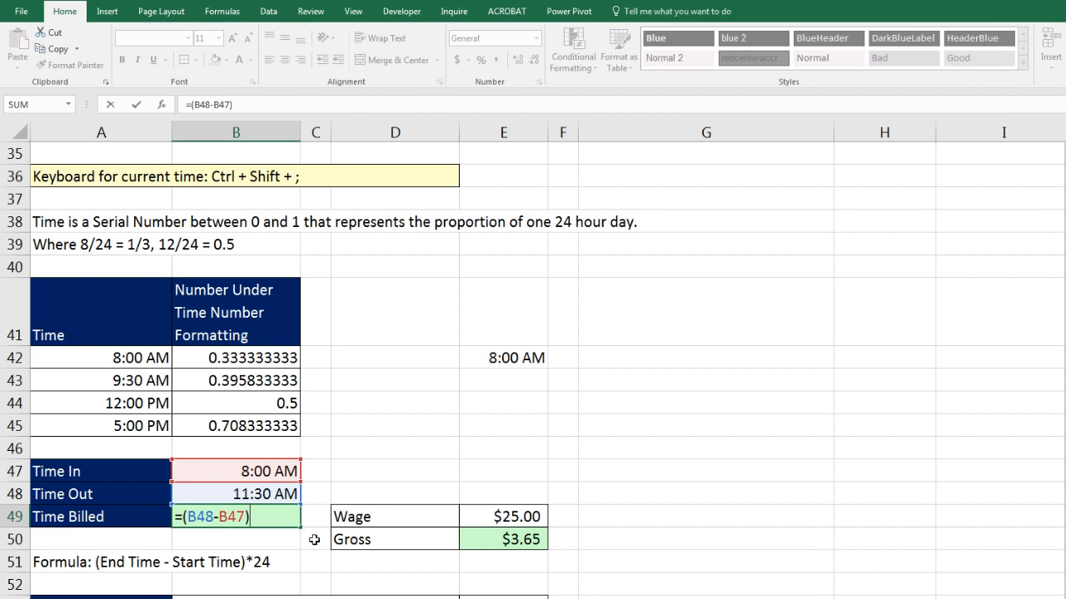
{"action": "type", "text": ")*24"}
{"action": "key", "text": "ctrl+Return"}
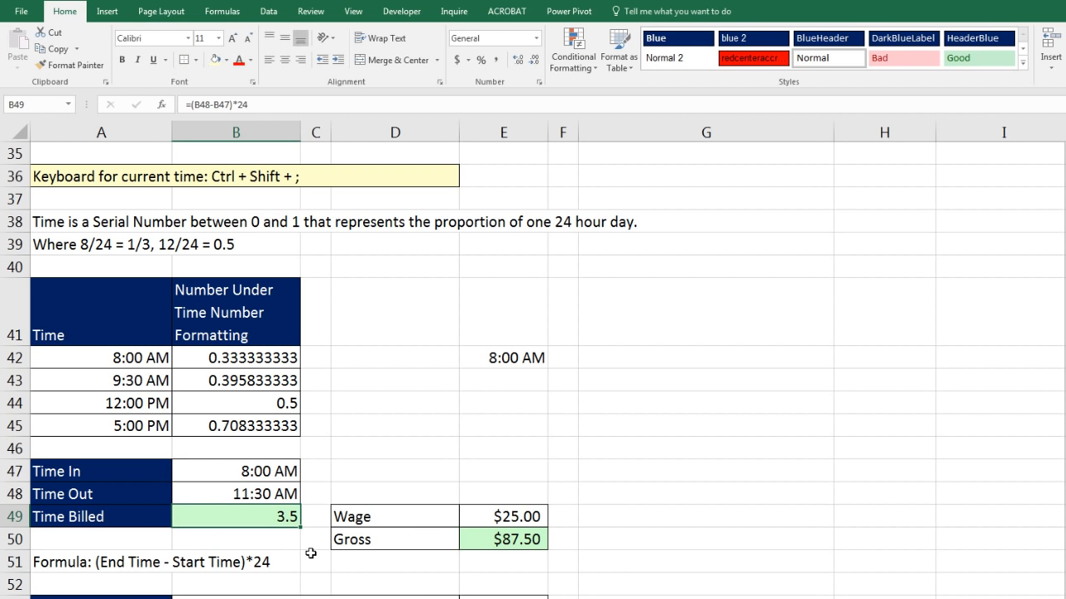
Step: Review the Gross formula in E50, the times in B47:B48 and the Time Billed formula in B49 without changing them
{"action": "double_click", "coordinate": [503, 542]}
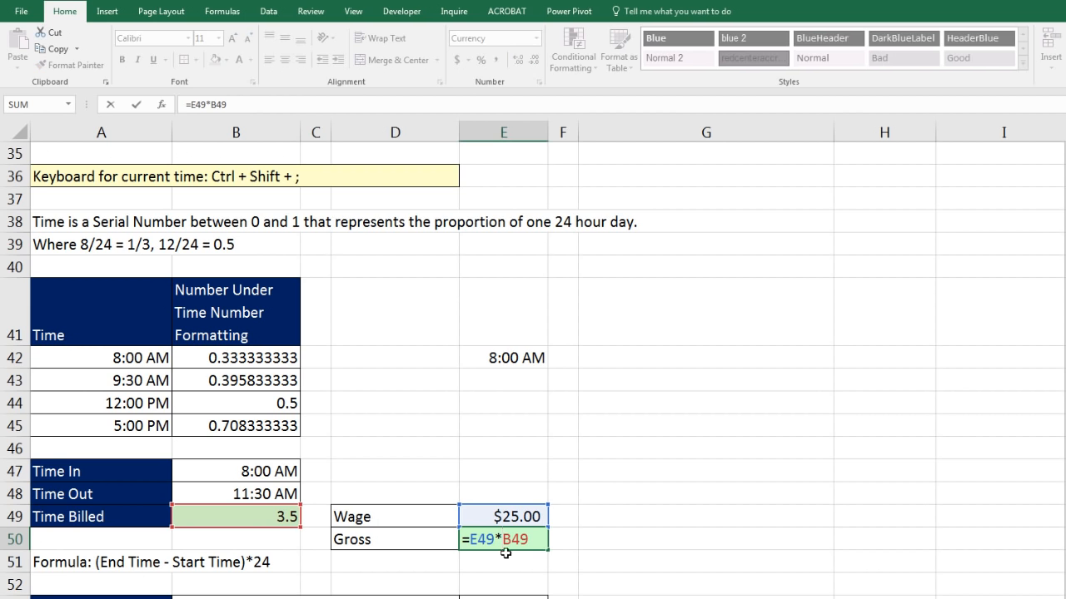
{"action": "key", "text": "Escape"}
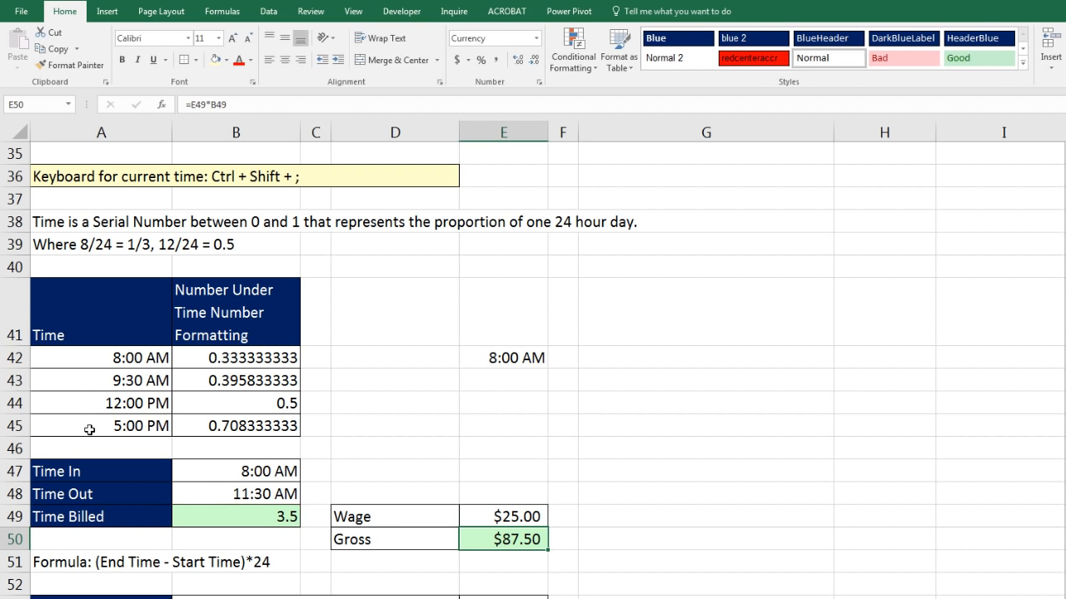
{"action": "left_click", "coordinate": [254, 474]}
{"action": "left_click_drag", "start_coordinate": [254, 475], "coordinate": [262, 493]}
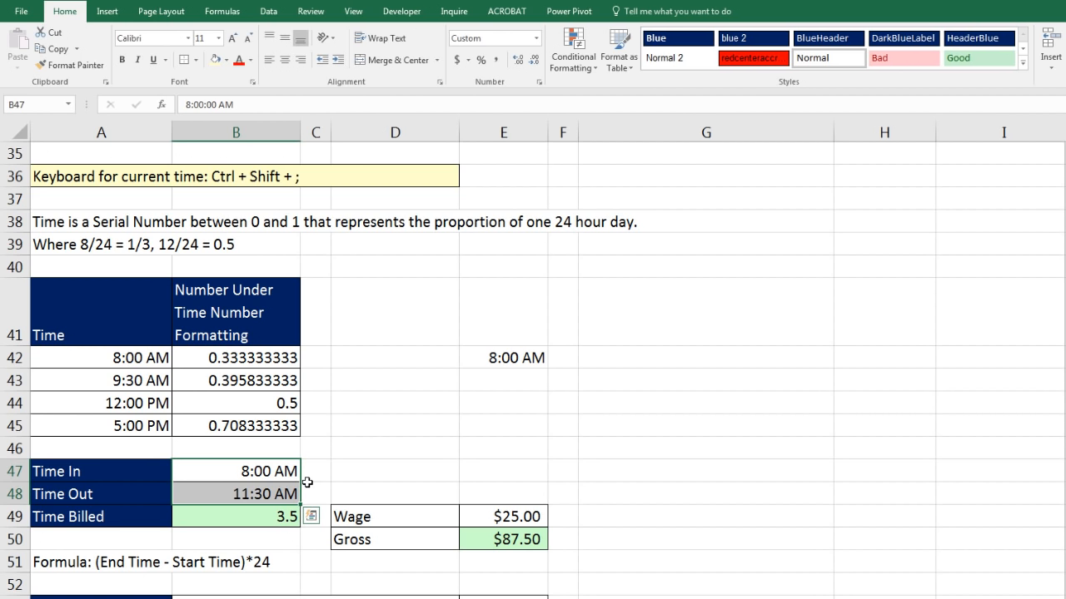
{"action": "left_click", "coordinate": [280, 518]}
{"action": "double_click", "coordinate": [280, 518]}
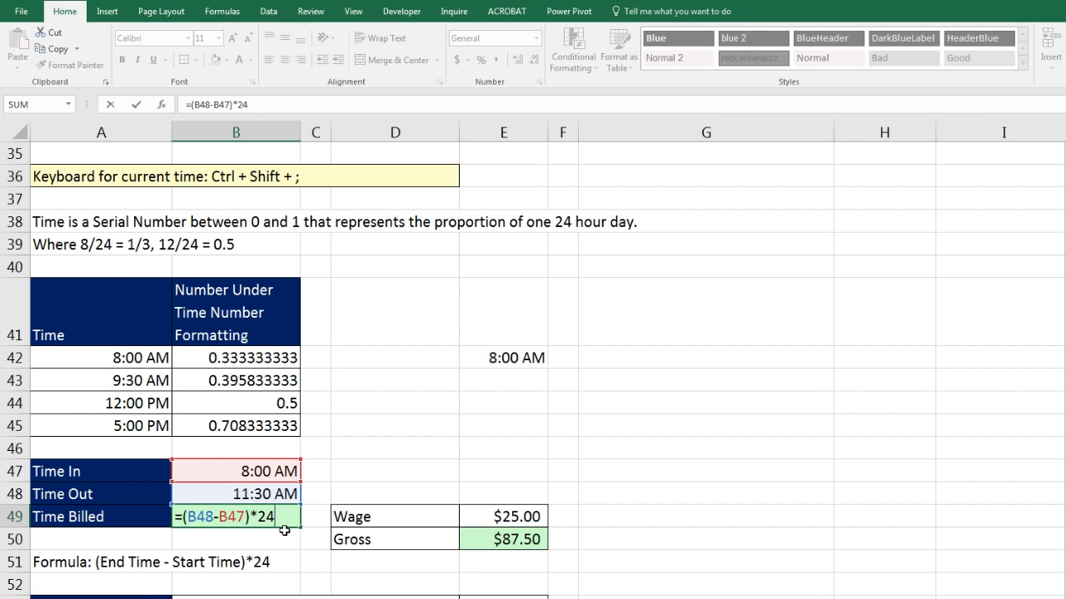
{"action": "key", "text": "Escape"}
Step: Go down the sheet to the percentage formatting situations and the tax tables below them
{"action": "scroll", "coordinate": [586, 510], "scroll_direction": "down", "scroll_amount": 2}
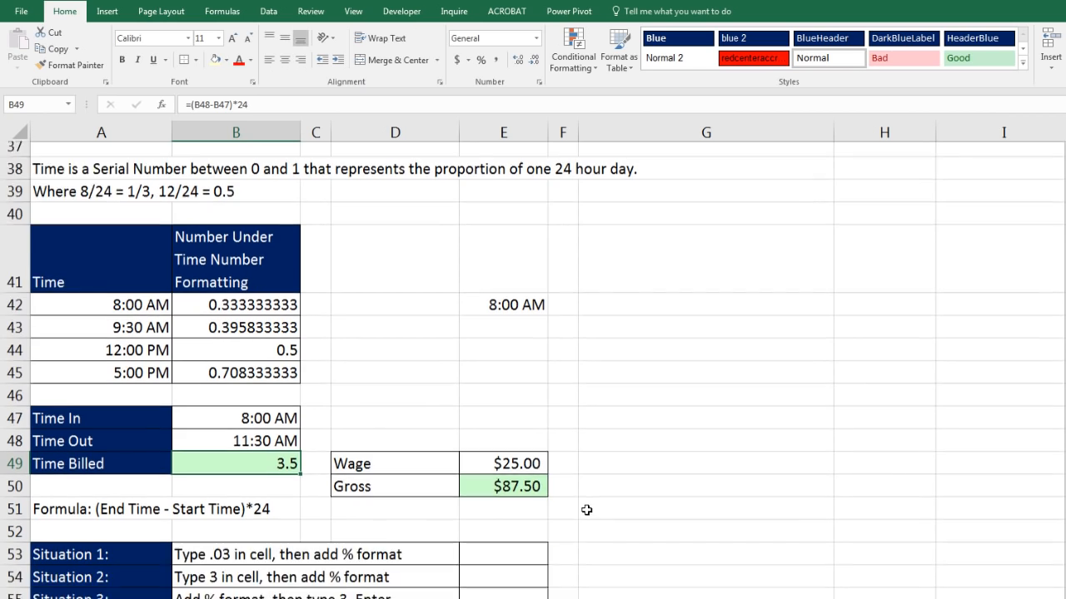
{"action": "scroll", "coordinate": [591, 508], "scroll_direction": "down", "scroll_amount": 1}
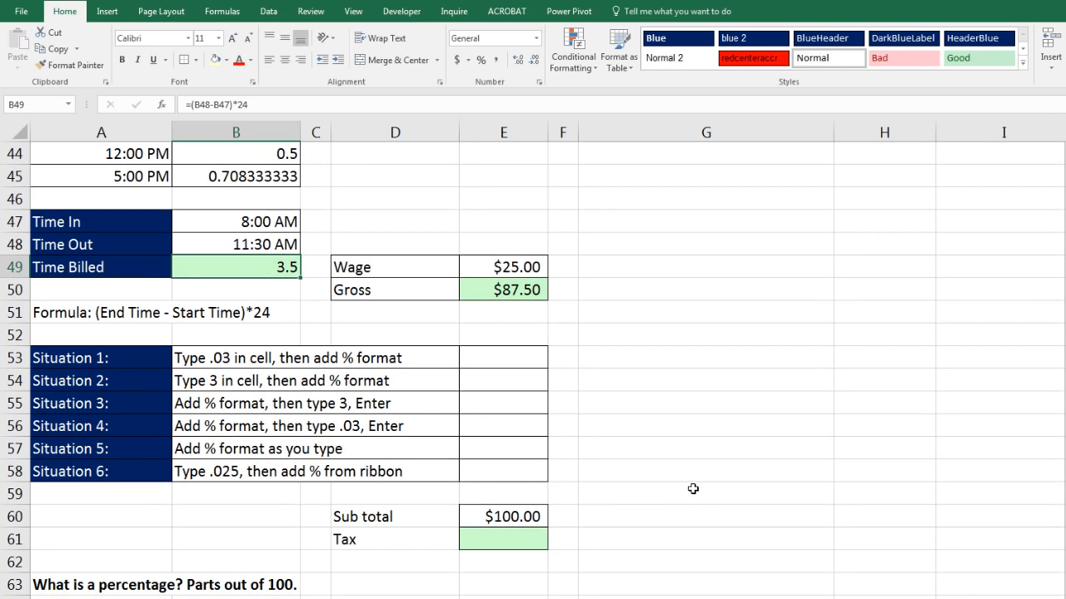
{"action": "scroll", "coordinate": [695, 488], "scroll_direction": "down", "scroll_amount": 1}
{"action": "scroll", "coordinate": [695, 489], "scroll_direction": "down", "scroll_amount": 1}
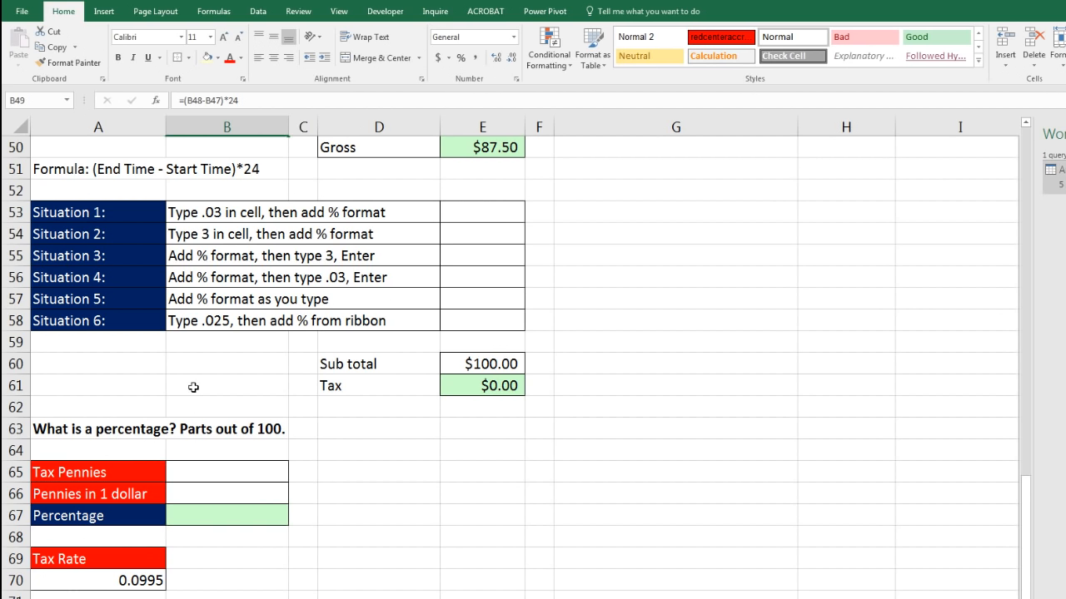
Step: Enter 9.95 as the Tax Pennies in B65 and 100 as the Pennies in 1 dollar in B66
{"action": "left_click", "coordinate": [193, 469]}
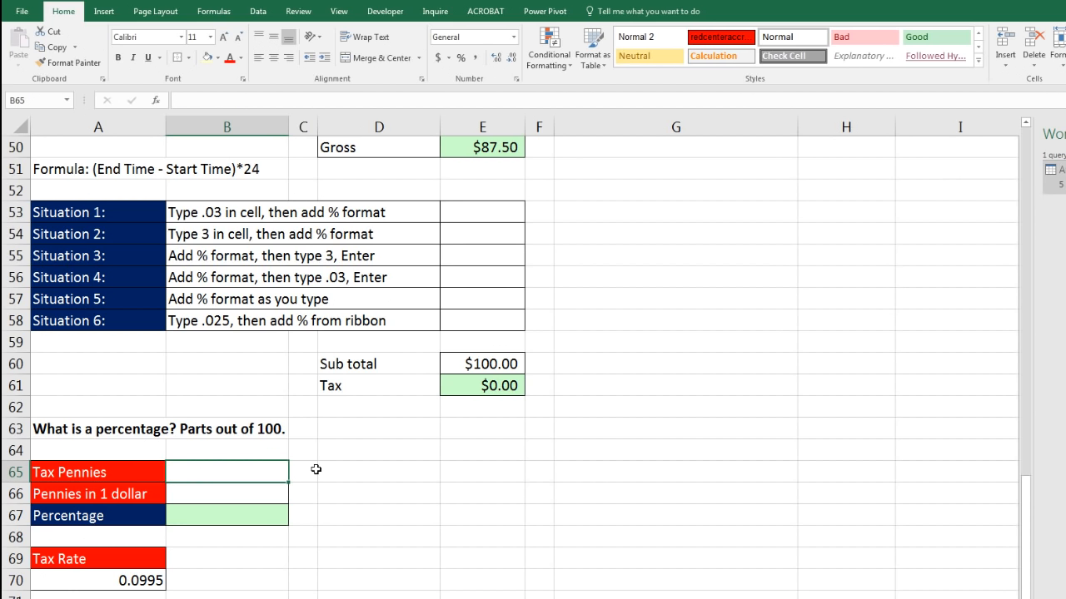
{"action": "type", "text": "9"}
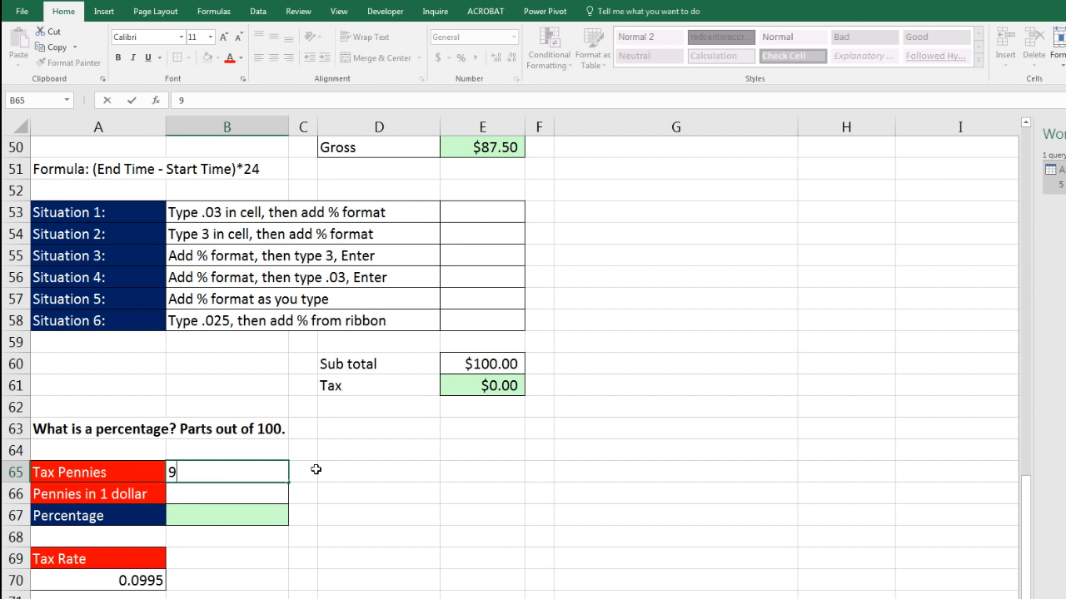
{"action": "type", "text": ".95"}
{"action": "key", "text": "Return"}
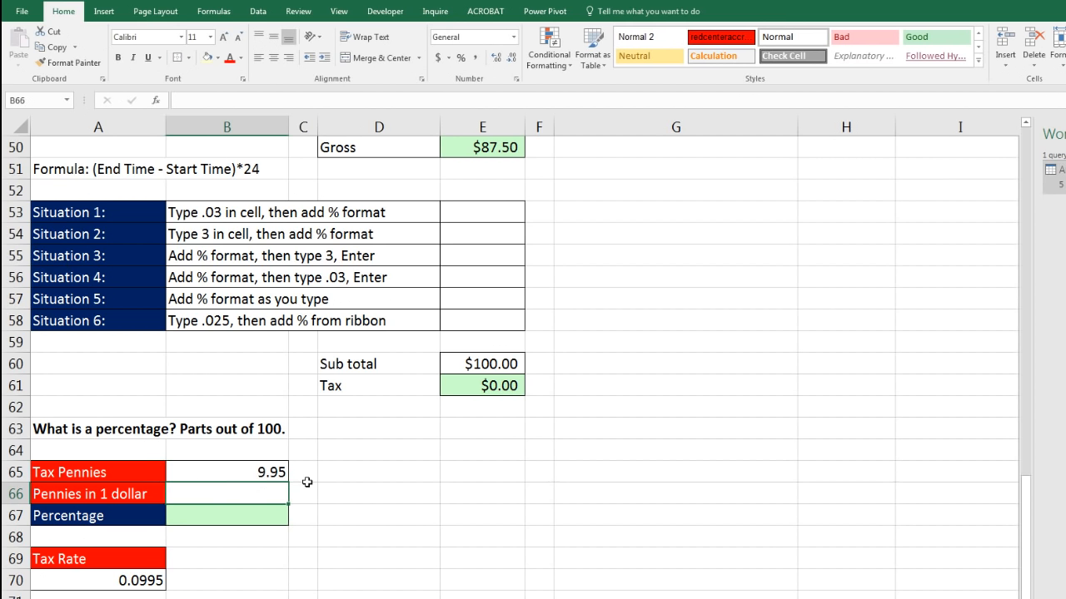
{"action": "type", "text": "100"}
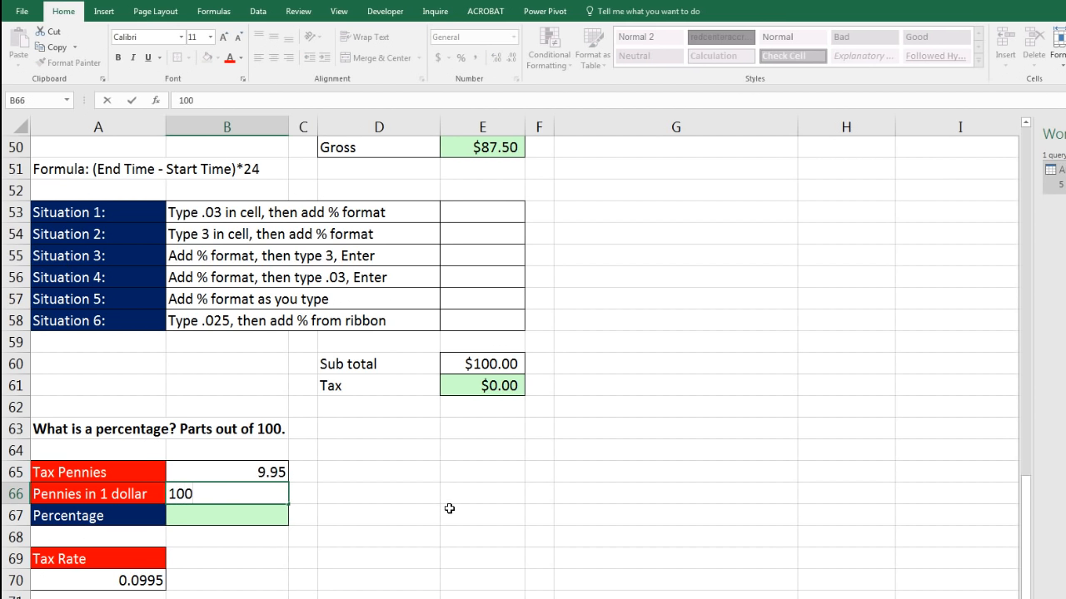
{"action": "key", "text": "Return"}
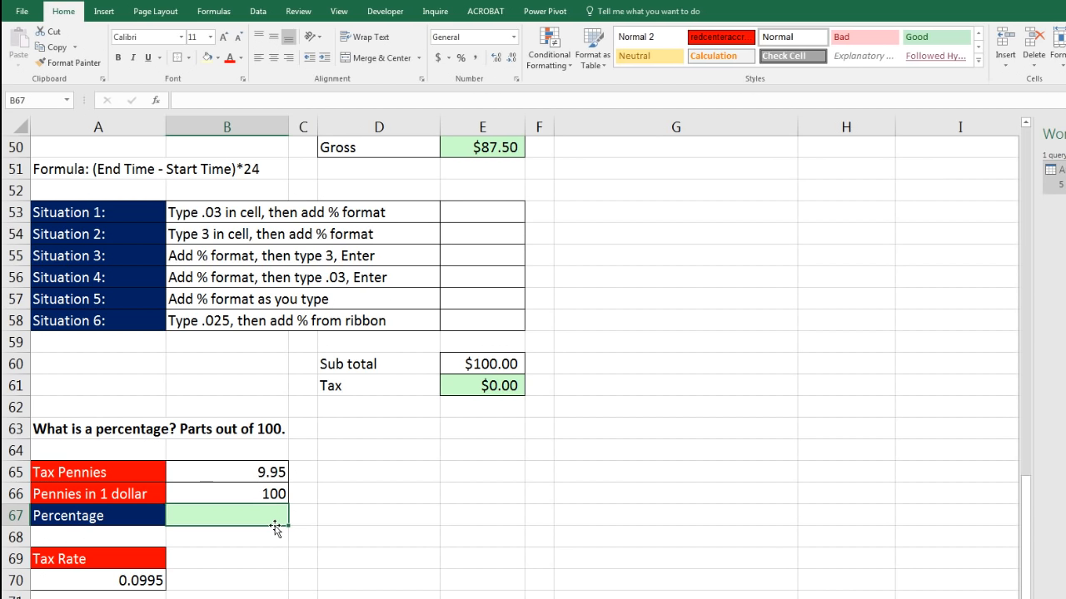
Step: Calculate the Percentage in B67 with the formula =B65/B66, keeping the cell selected
{"action": "type", "text": "="}
{"action": "left_click", "coordinate": [268, 476]}
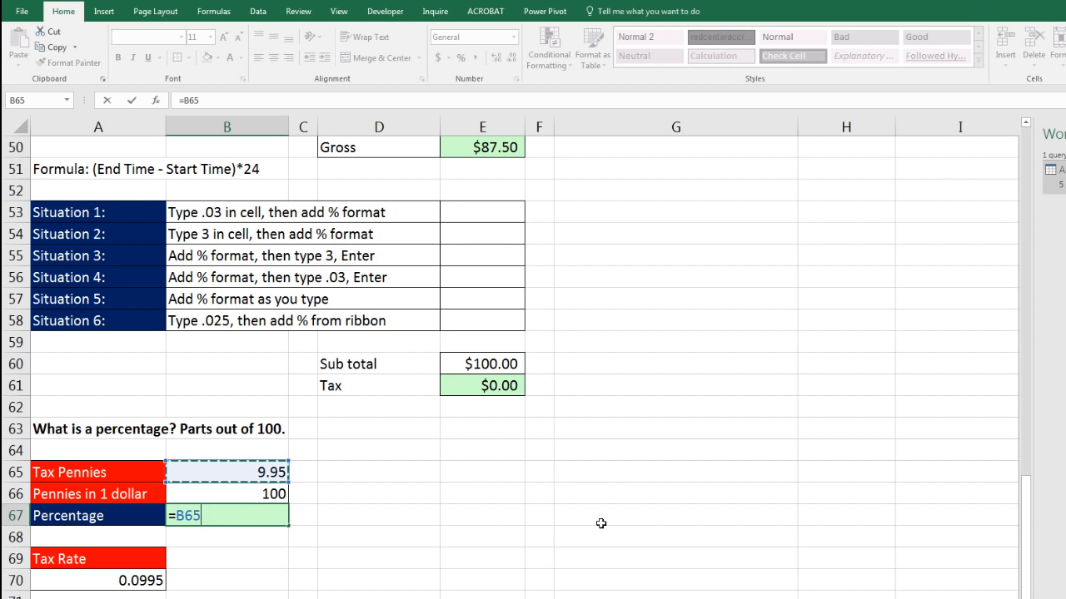
{"action": "type", "text": "/"}
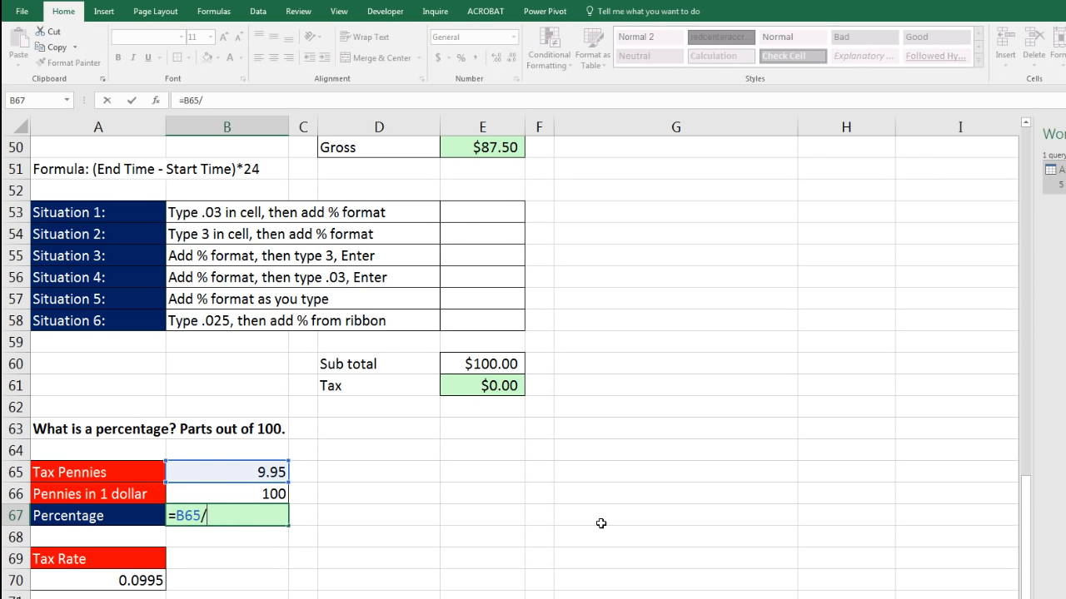
{"action": "key", "text": "Up"}
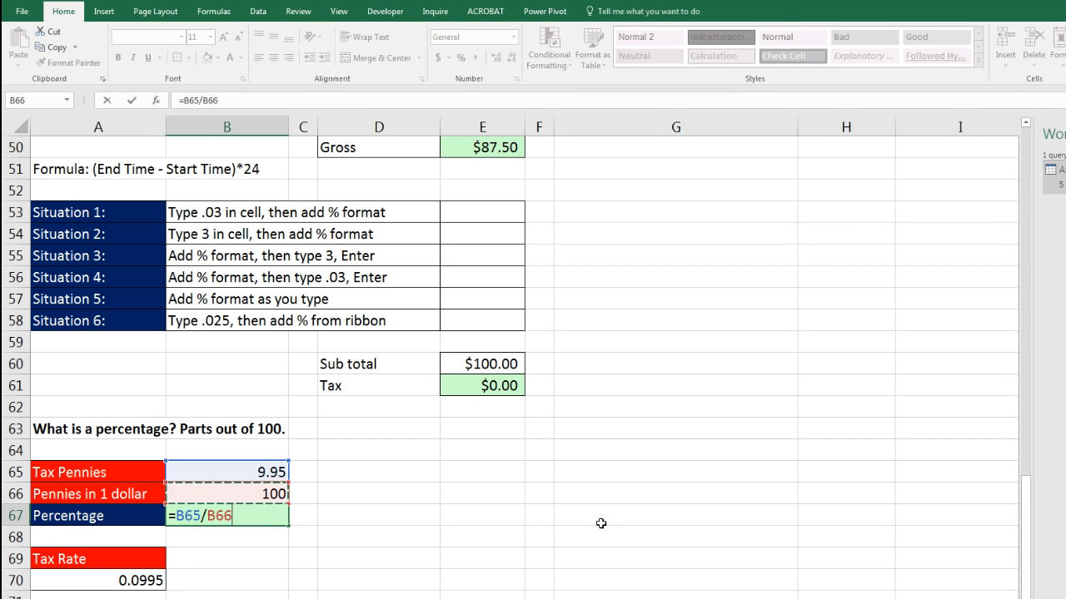
{"action": "key", "text": "ctrl+Return"}
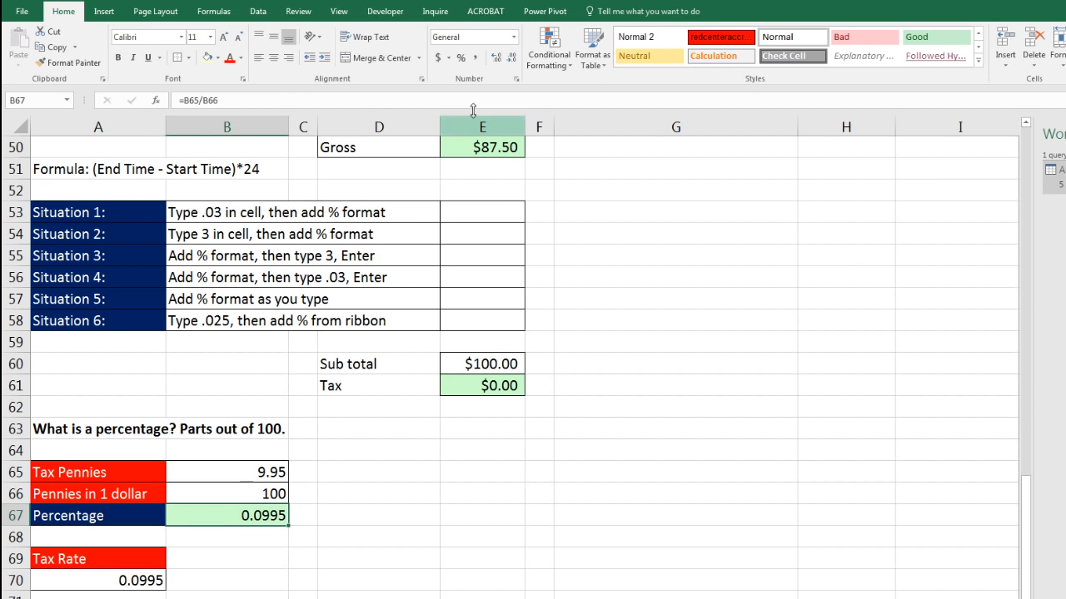
Step: Try Percent Style on the Percentage cell B67, undo it and apply the two-decimal Percentage number format instead
{"action": "left_click", "coordinate": [461, 58]}
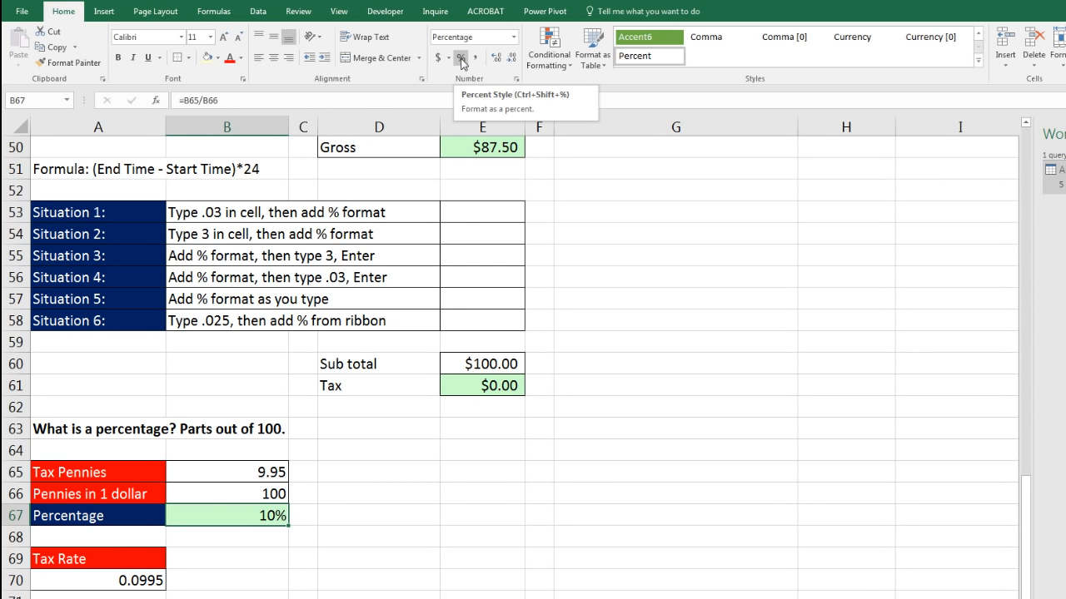
{"action": "key", "text": "ctrl+z"}
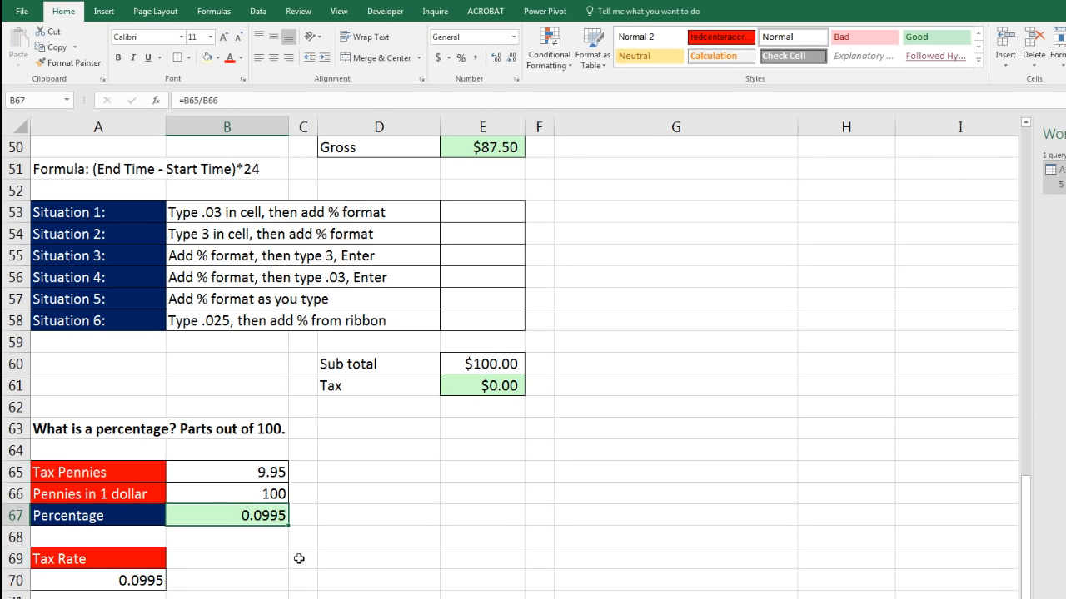
{"action": "left_click", "coordinate": [513, 38]}
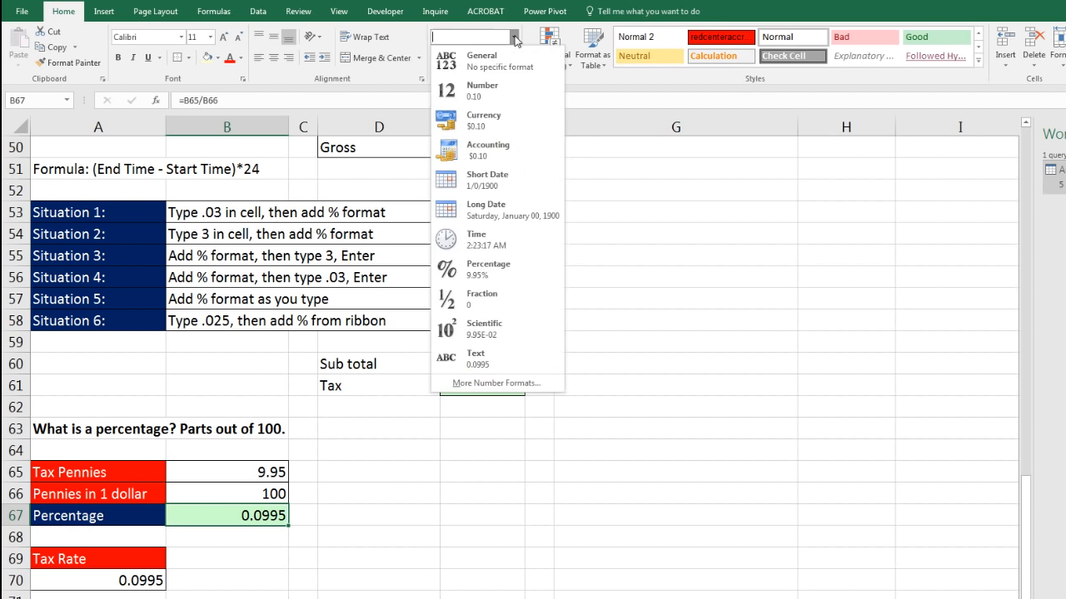
{"action": "left_click", "coordinate": [477, 278]}
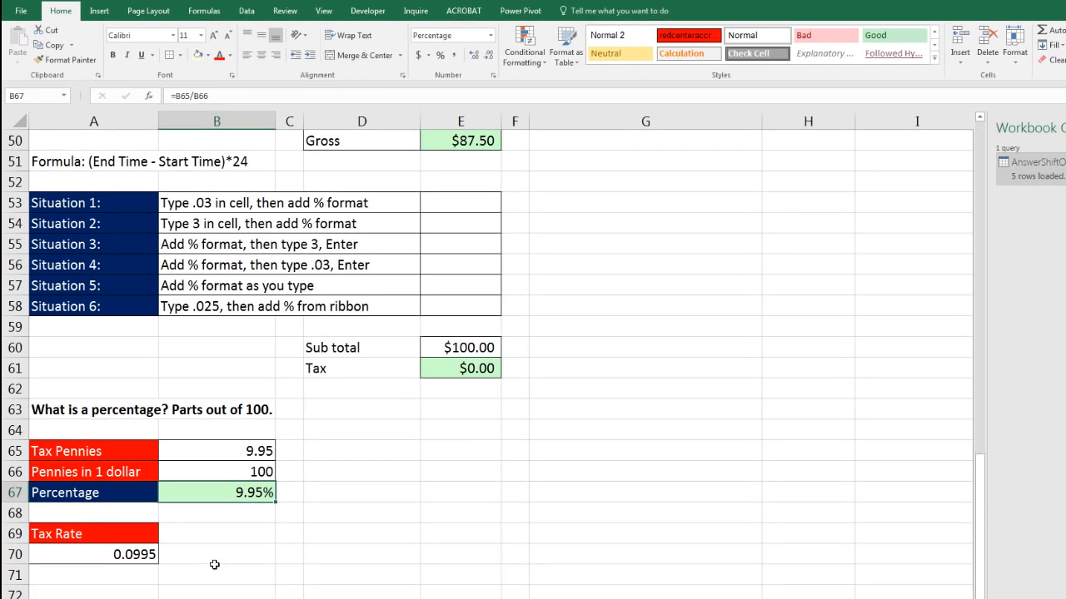
Step: Format the Tax Rate cell A70 as Percentage with 2 decimal places through the Format Cells dialog
{"action": "left_click", "coordinate": [139, 555]}
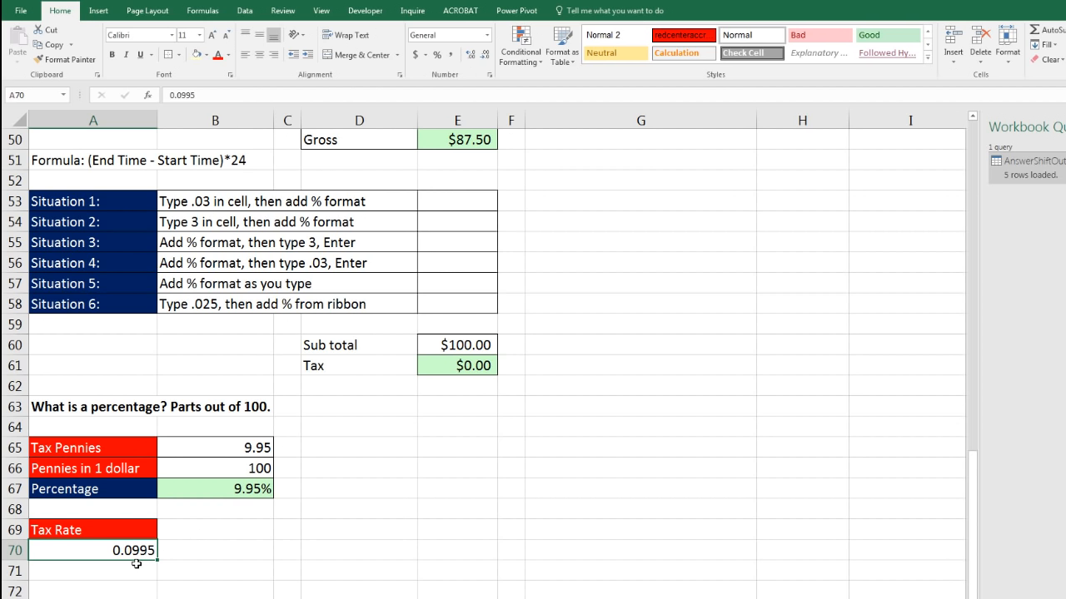
{"action": "left_click", "coordinate": [487, 38]}
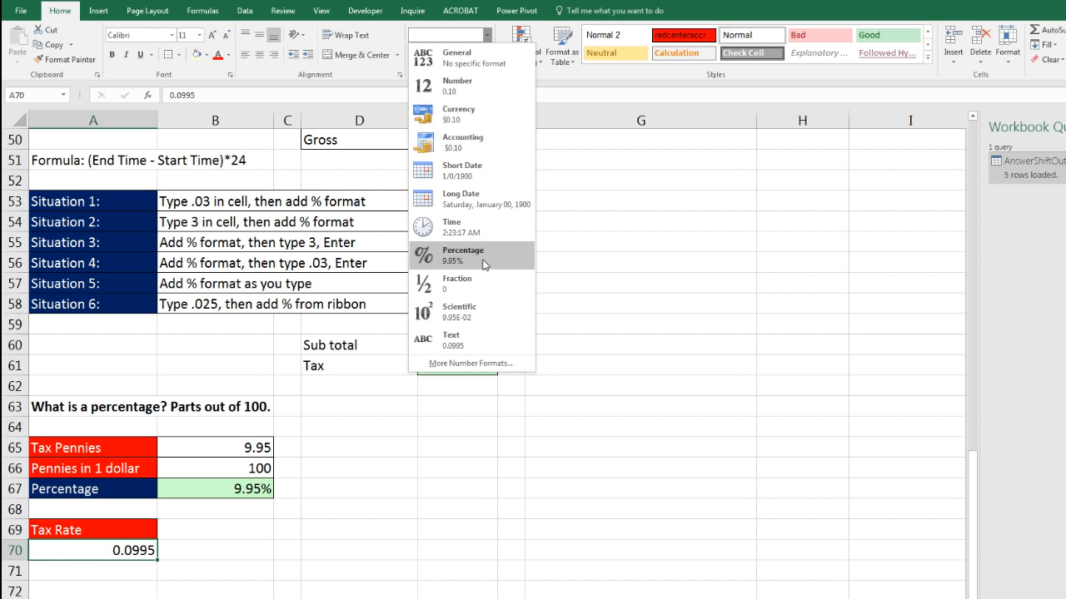
{"action": "key", "text": "Escape"}
{"action": "key", "text": "ctrl+1"}
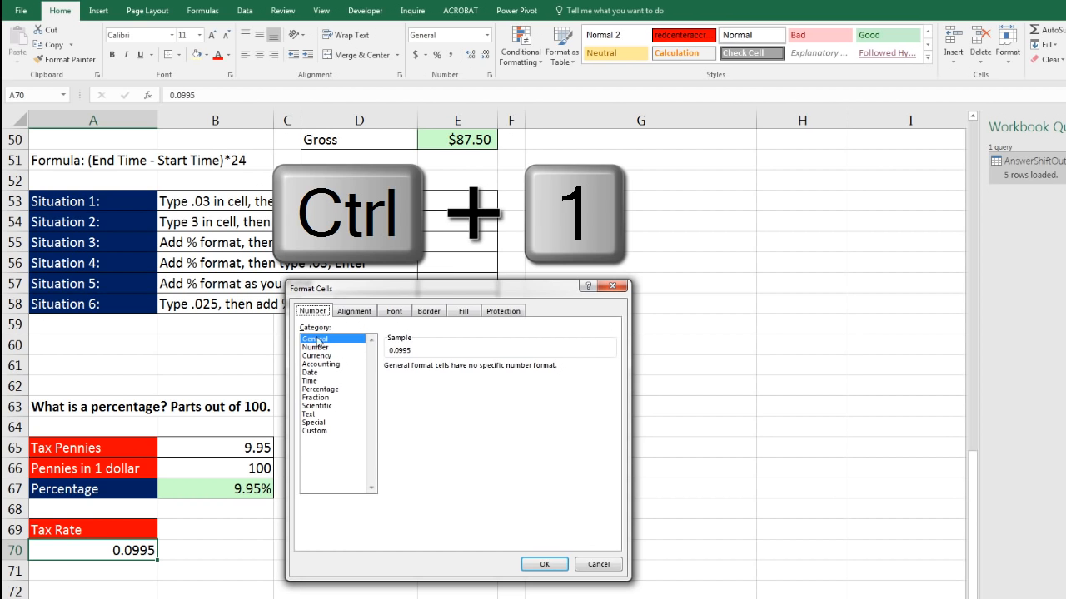
{"action": "left_click", "coordinate": [319, 390]}
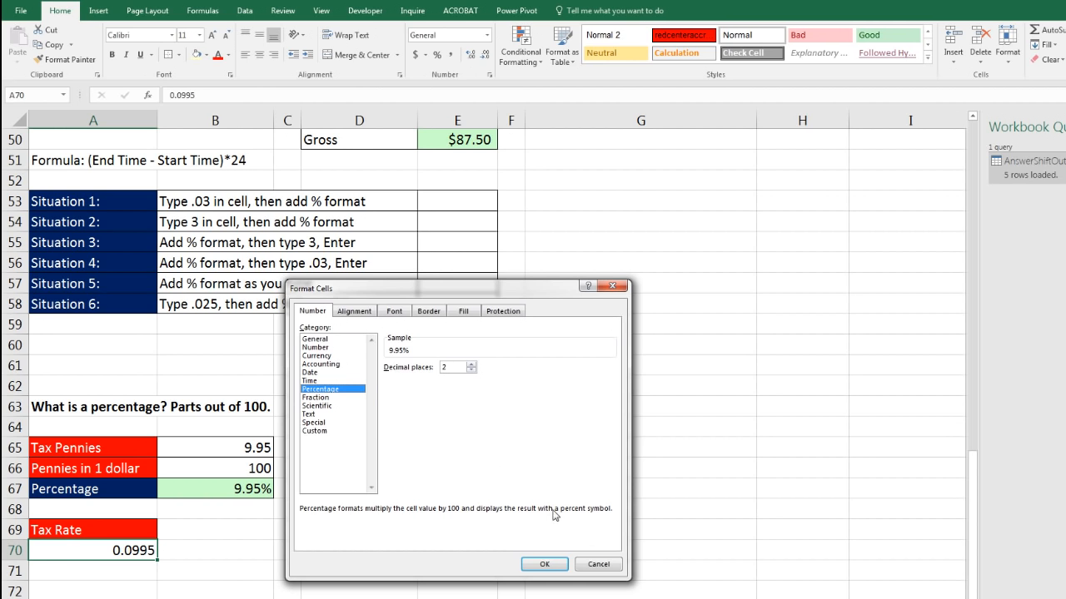
{"action": "key", "text": "Return"}
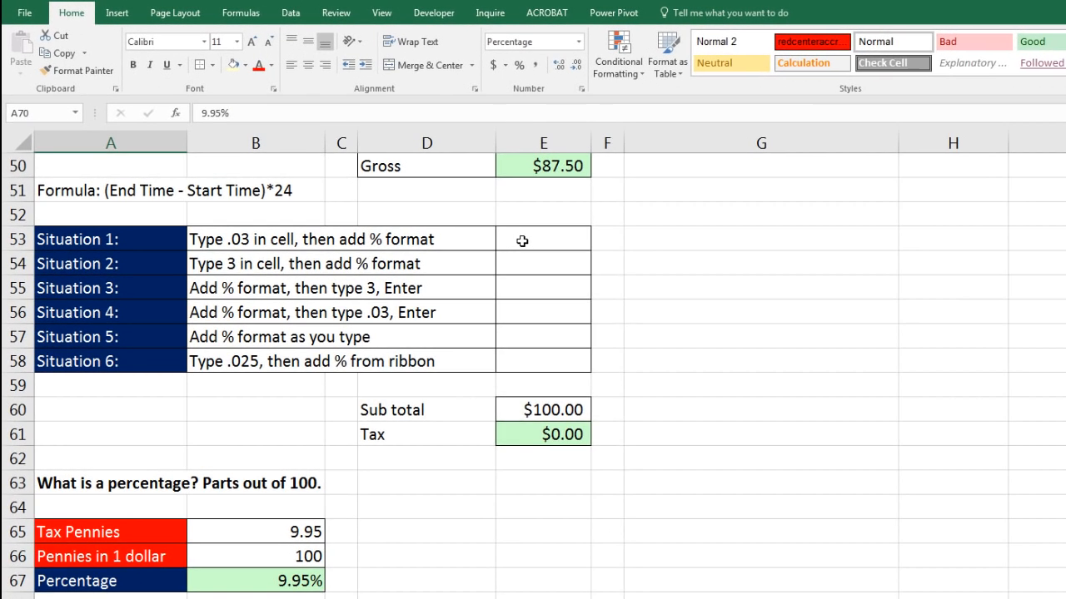
Step: Enter .03 in the Situation 1 cell E53 and apply the Percentage number format to it
{"action": "left_click", "coordinate": [521, 239]}
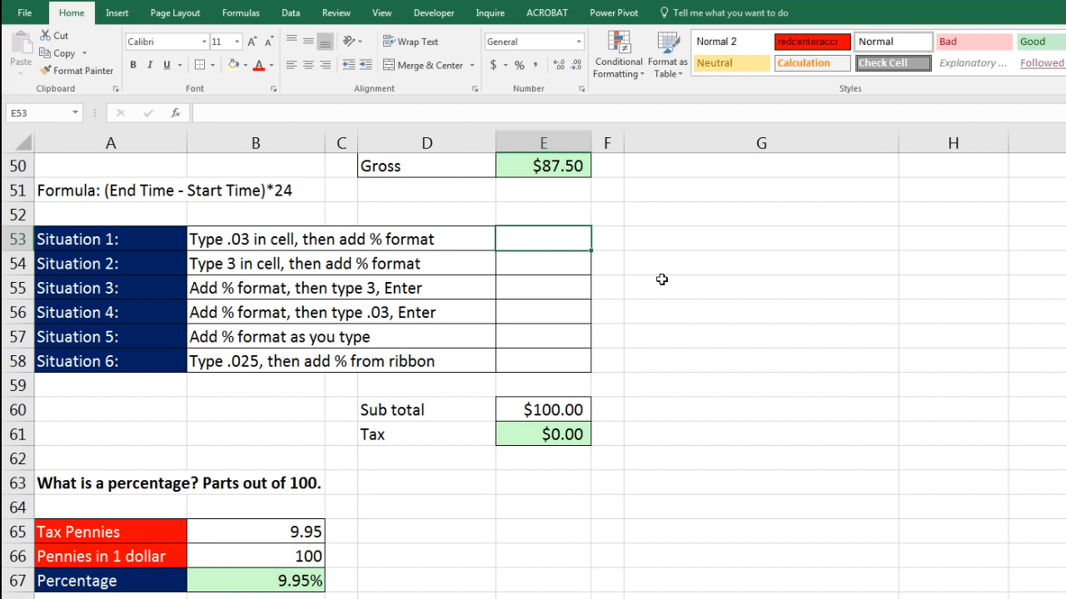
{"action": "type", "text": ".03"}
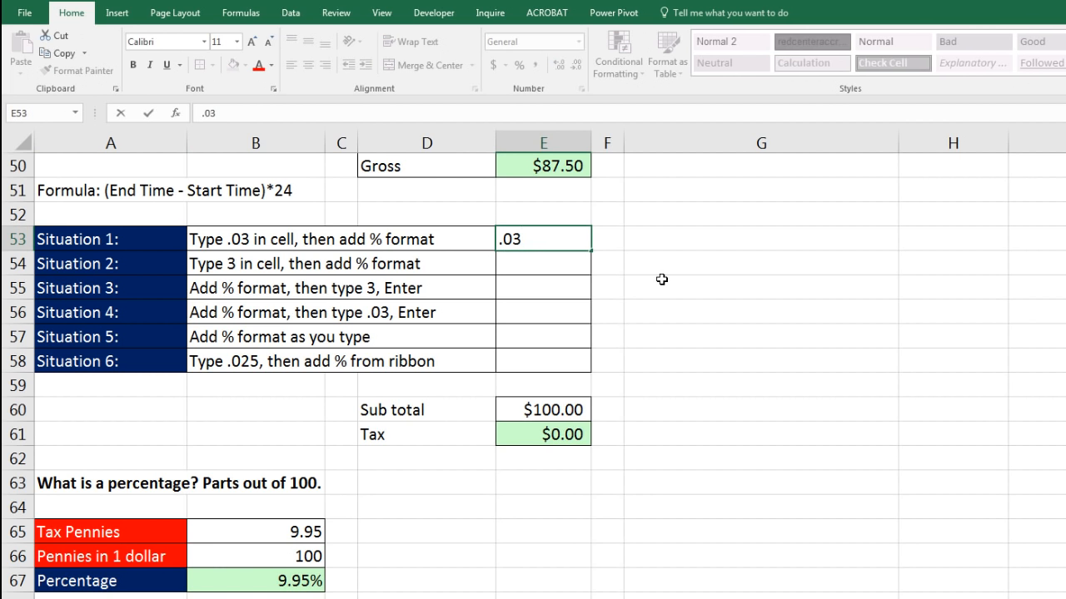
{"action": "key", "text": "ctrl+Return"}
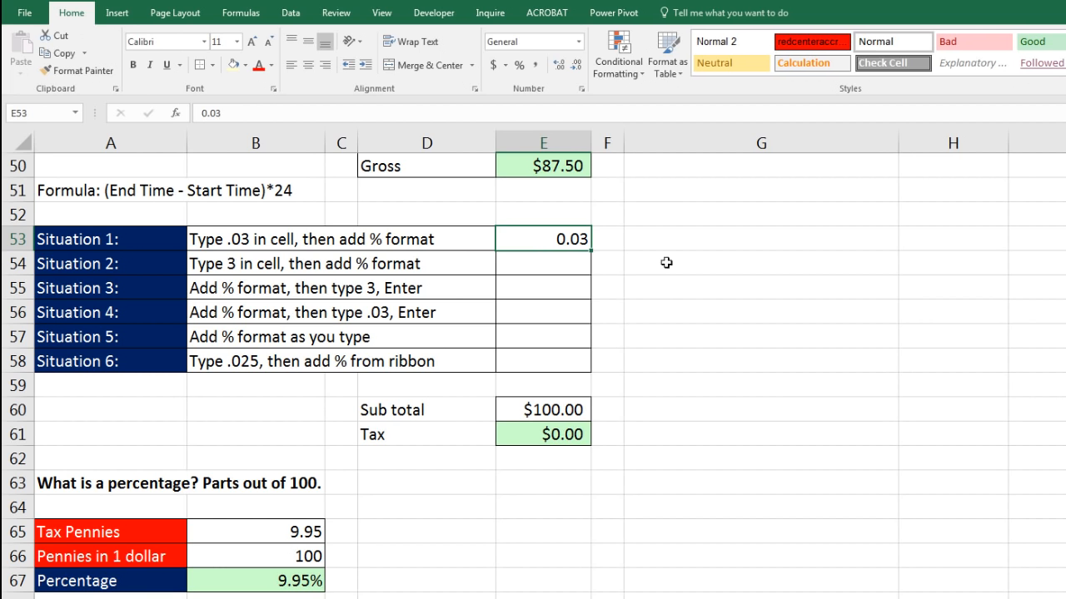
{"action": "left_click", "coordinate": [579, 42]}
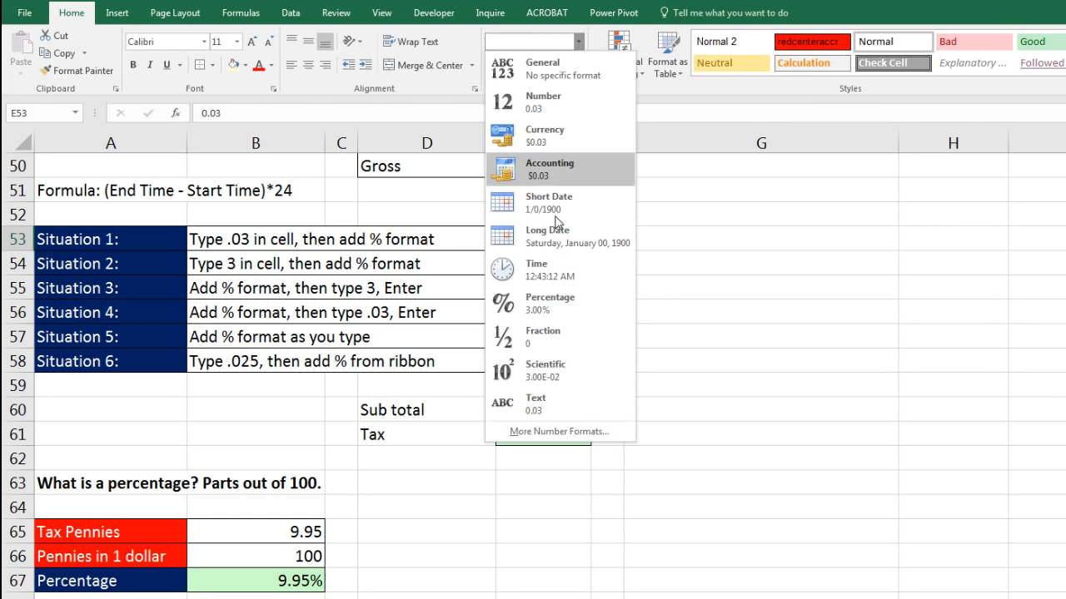
{"action": "left_click", "coordinate": [568, 299]}
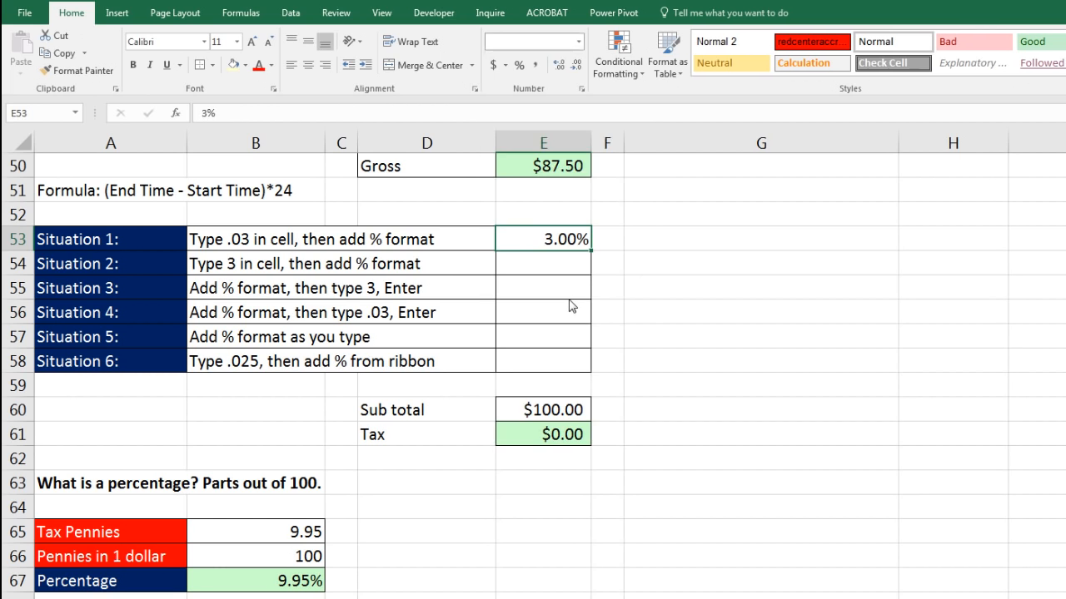
Step: Enter 3 in the Situation 2 cell E54 and apply the Percentage number format to it
{"action": "left_click", "coordinate": [549, 264]}
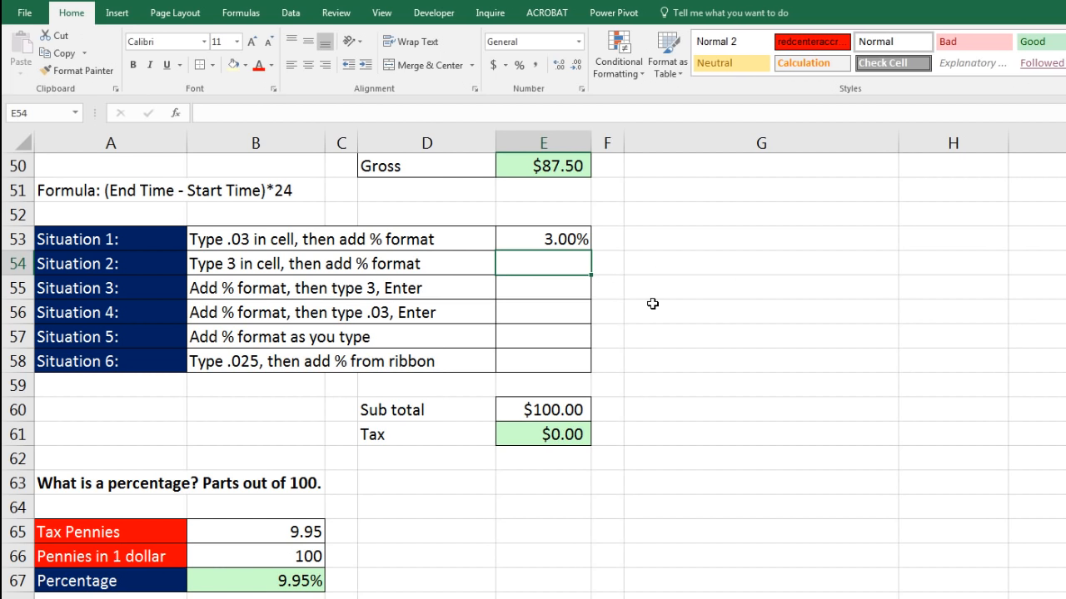
{"action": "type", "text": "3"}
{"action": "key", "text": "ctrl+Return"}
{"action": "left_click", "coordinate": [577, 42]}
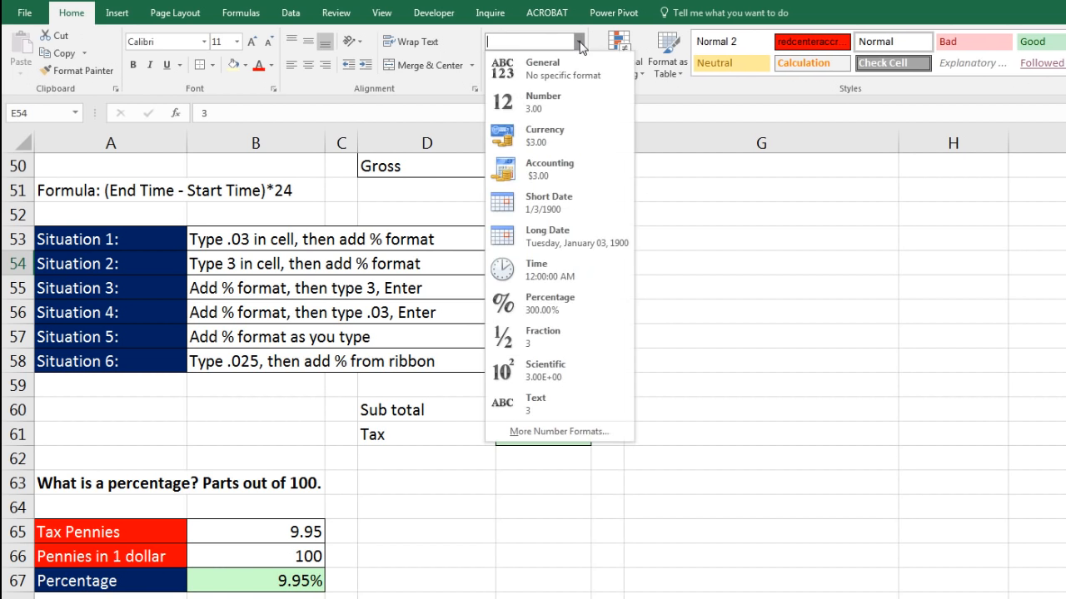
{"action": "left_click", "coordinate": [554, 318]}
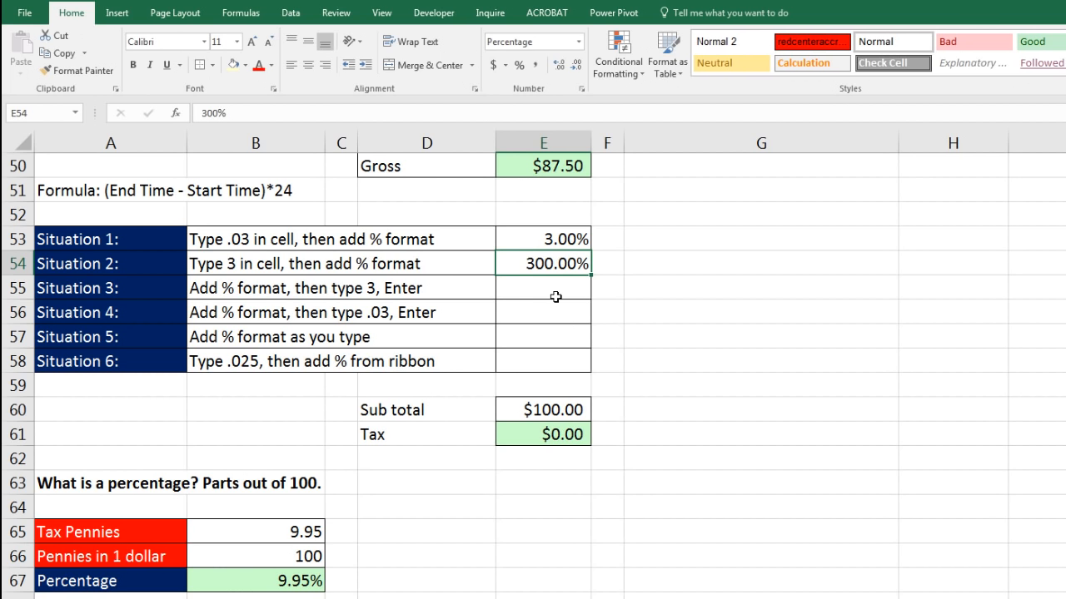
Step: Undo the Percentage format on the Situation 2 cell E54 and apply the same format again
{"action": "key", "text": "ctrl+z"}
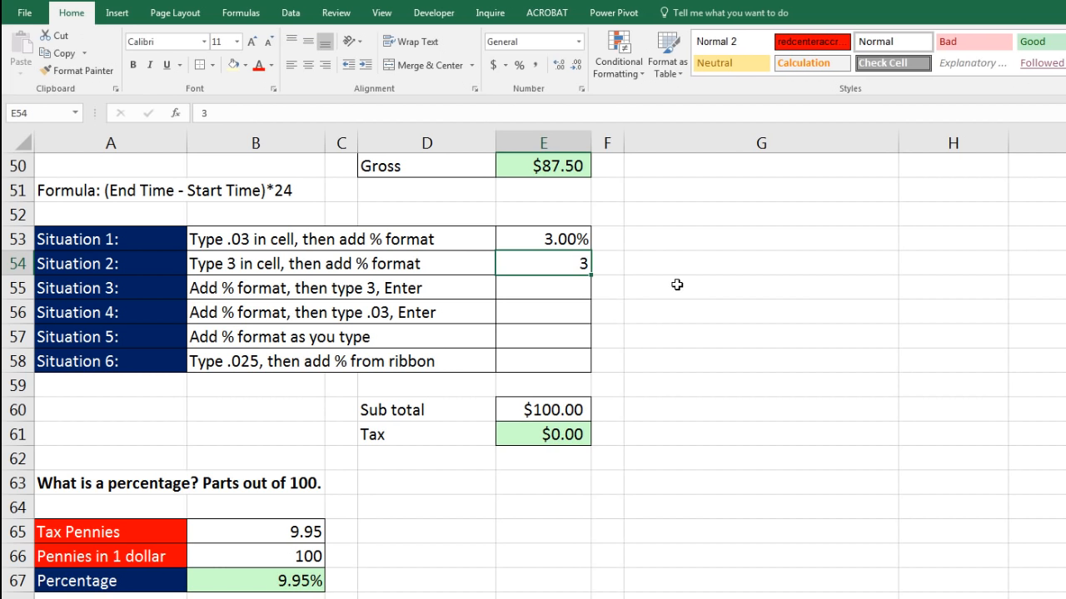
{"action": "left_click", "coordinate": [578, 41]}
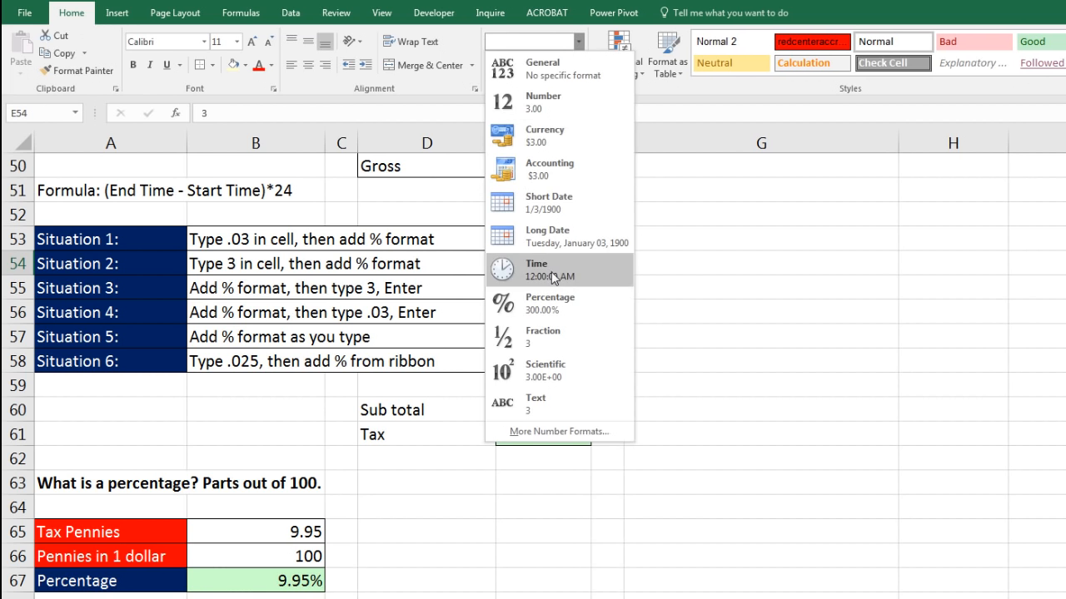
{"action": "left_click", "coordinate": [549, 303]}
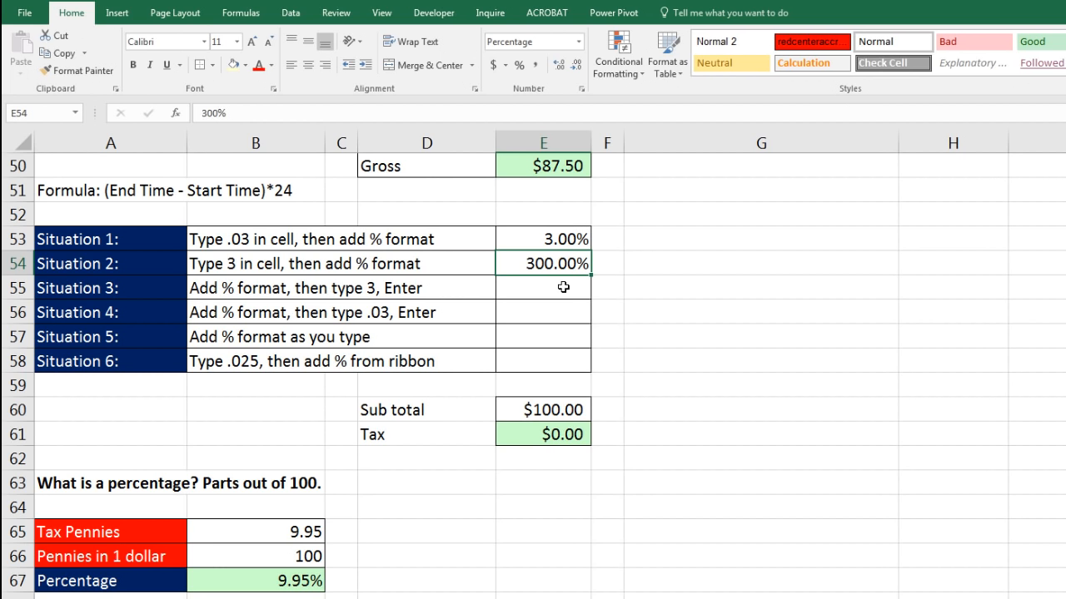
Step: Apply the Percentage number format to the empty Situation 3 and 4 cells E55:E56
{"action": "left_click_drag", "start_coordinate": [562, 287], "coordinate": [561, 309]}
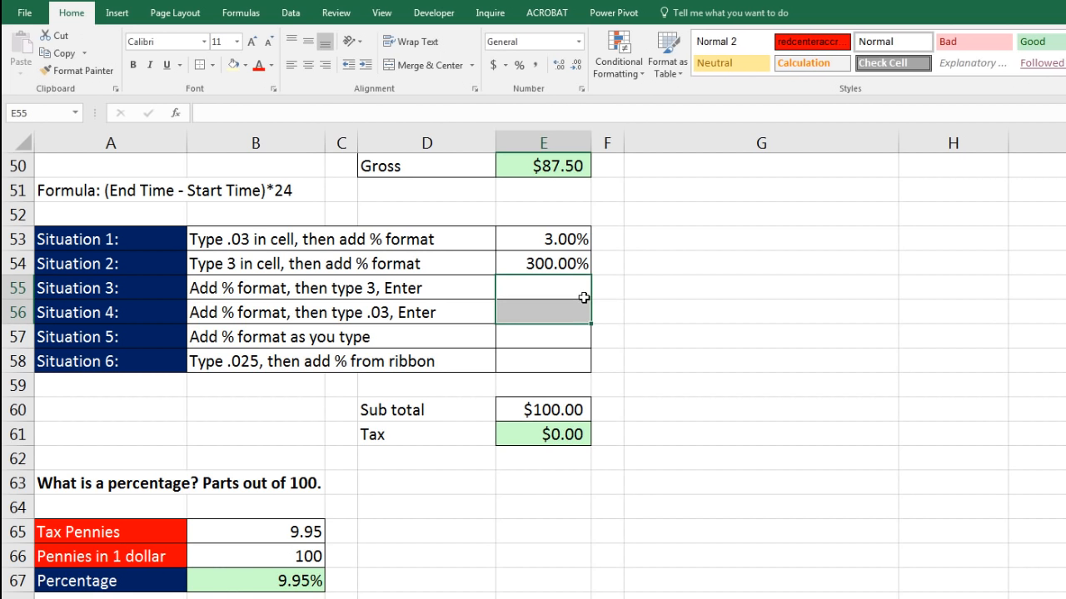
{"action": "left_click", "coordinate": [578, 42]}
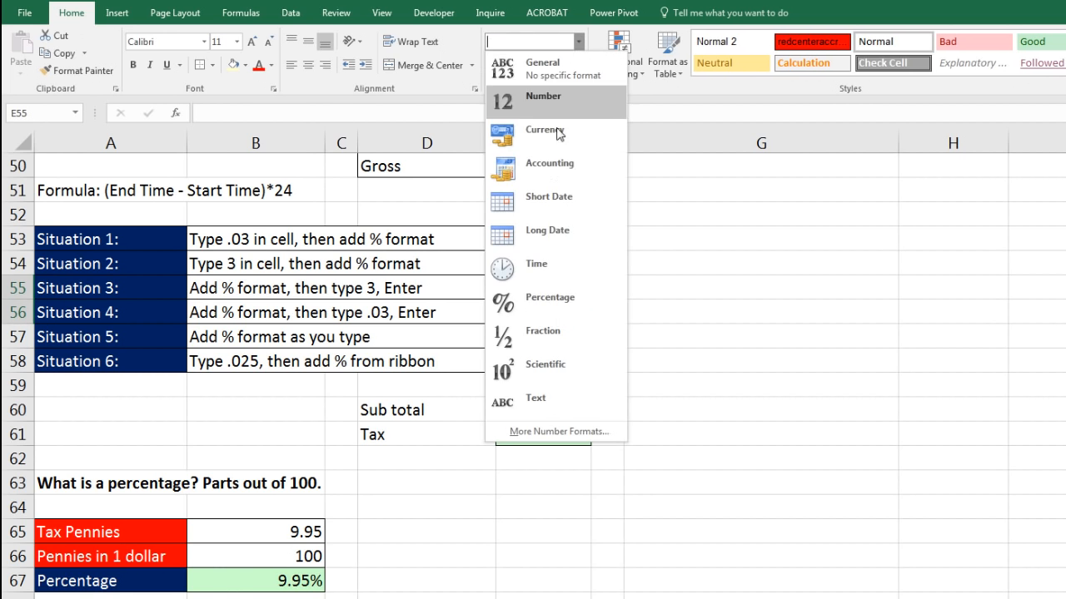
{"action": "left_click", "coordinate": [541, 306]}
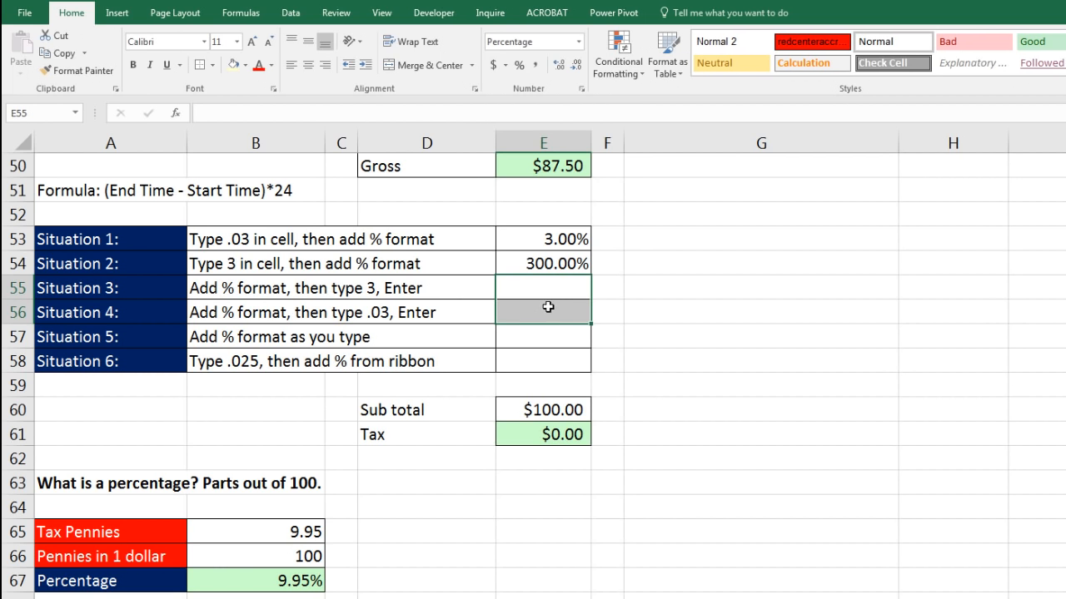
Step: Enter 3% in the preformatted Situation 3 cell E55
{"action": "left_click", "coordinate": [555, 287]}
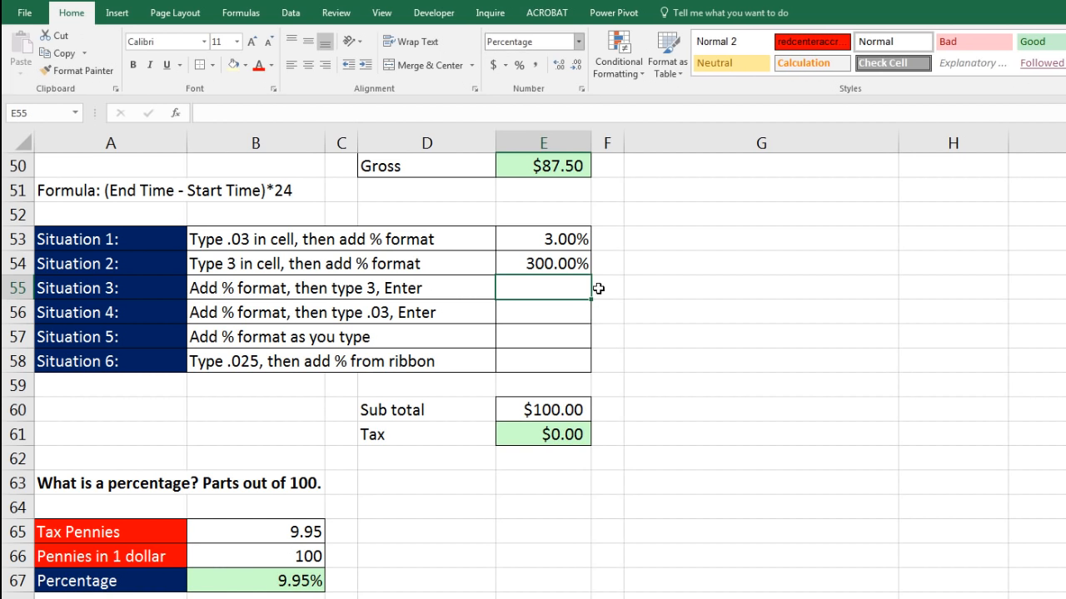
{"action": "type", "text": "3"}
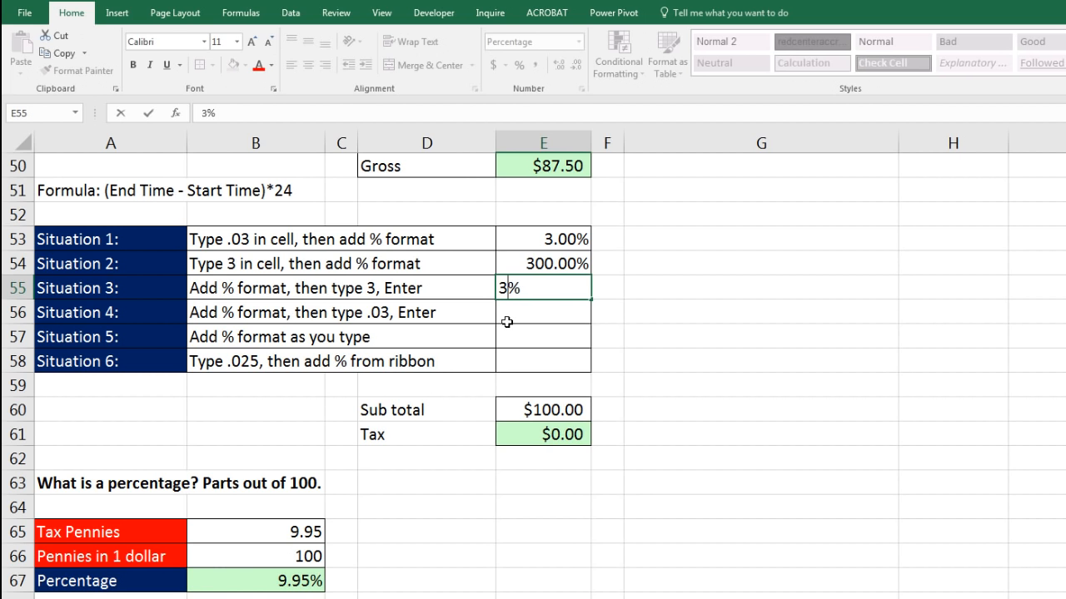
{"action": "key", "text": "Return"}
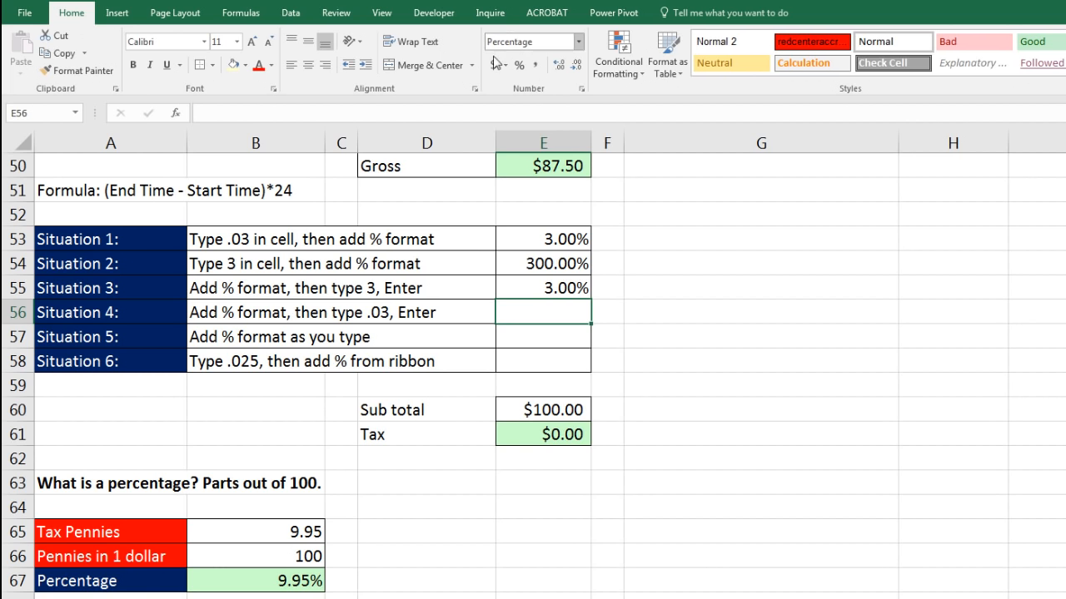
Step: Enter .03 in the preformatted Situation 4 cell E56
{"action": "type", "text": ".03"}
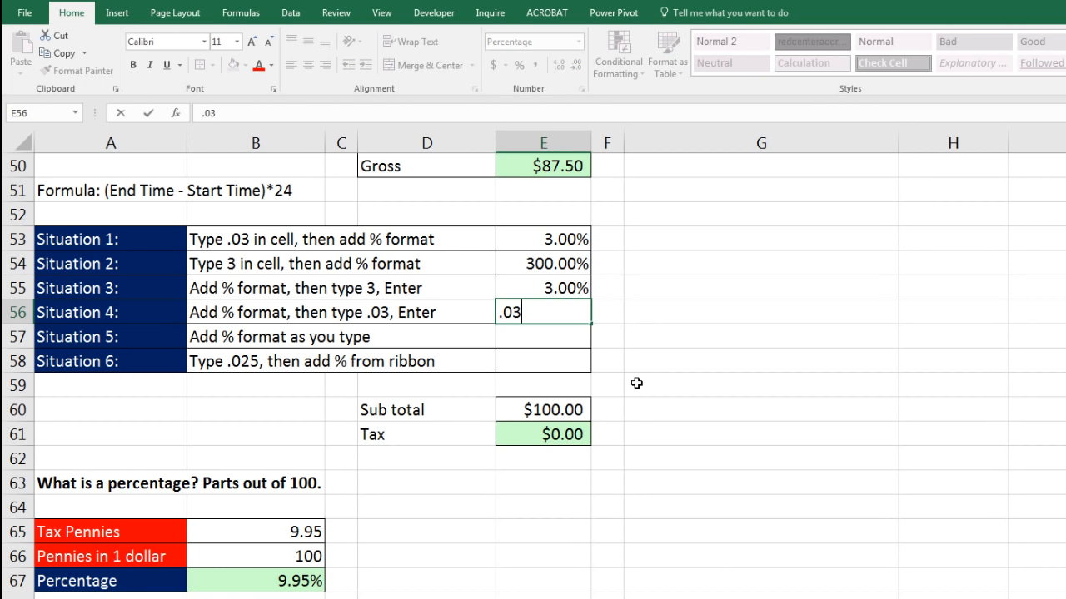
{"action": "key", "text": "Return"}
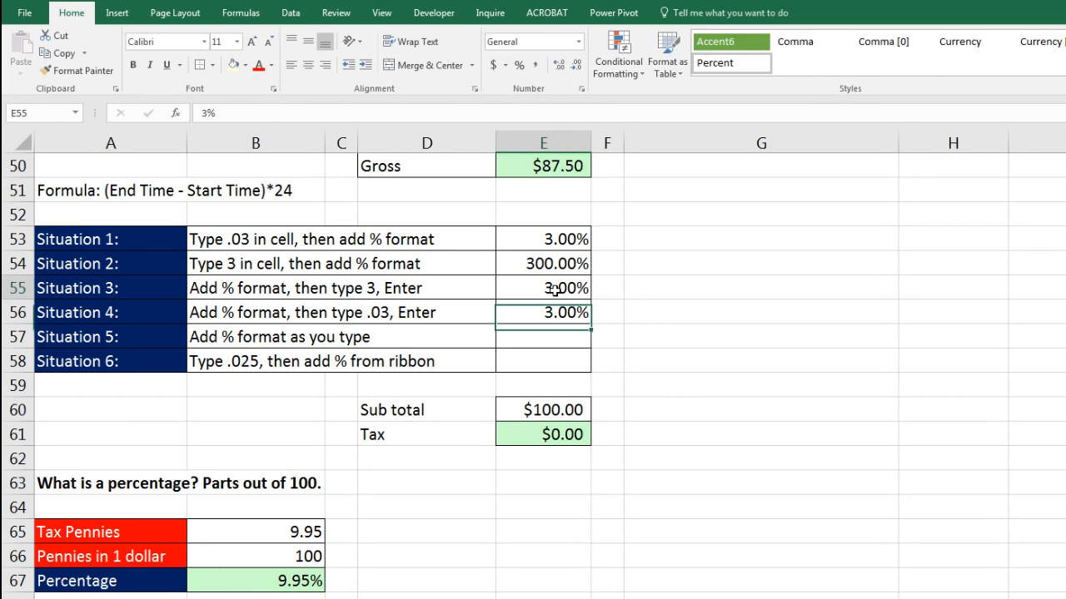
Step: Apply the General number format to the Situation 3 and 4 cells E55:E56 to reveal their underlying values, and undo it
{"action": "left_click", "coordinate": [554, 290]}
{"action": "left_click", "coordinate": [563, 312]}
{"action": "left_click", "coordinate": [559, 288]}
{"action": "left_click_drag", "start_coordinate": [560, 289], "coordinate": [561, 312]}
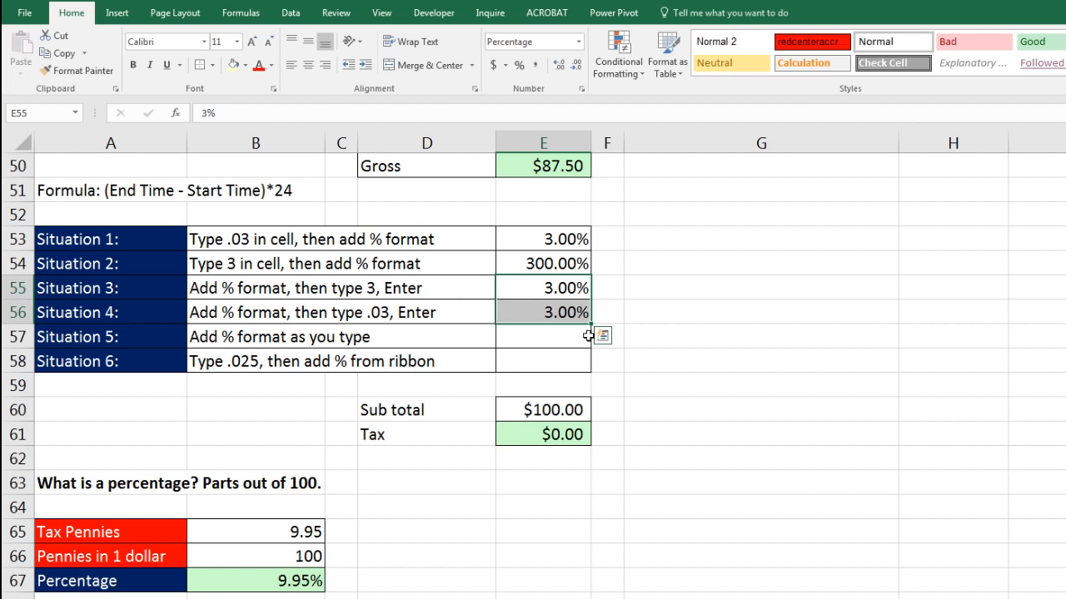
{"action": "key", "text": "ctrl+shift+grave"}
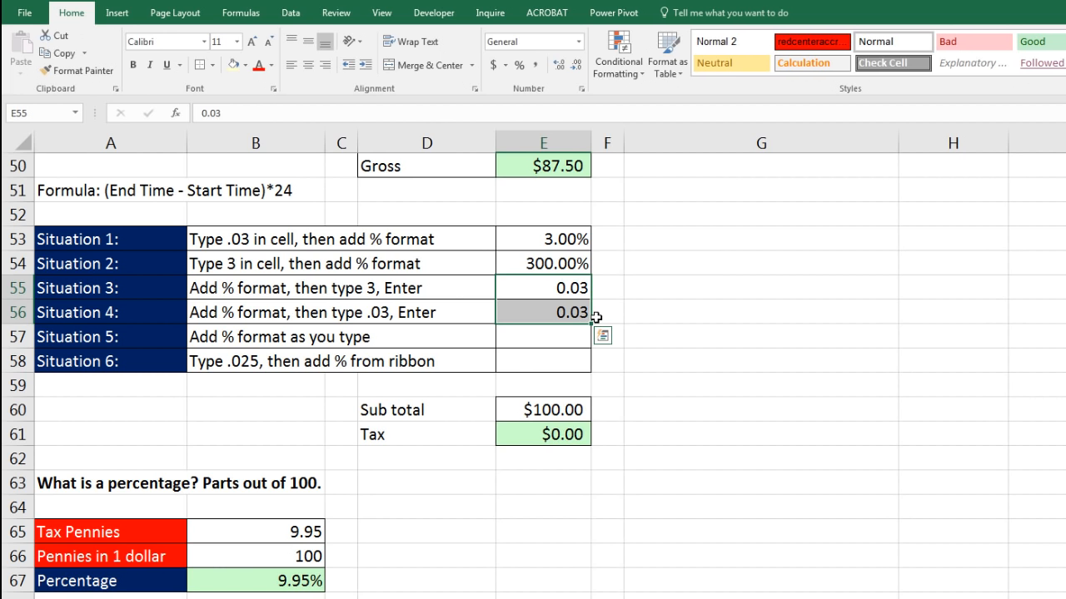
{"action": "key", "text": "ctrl+z"}
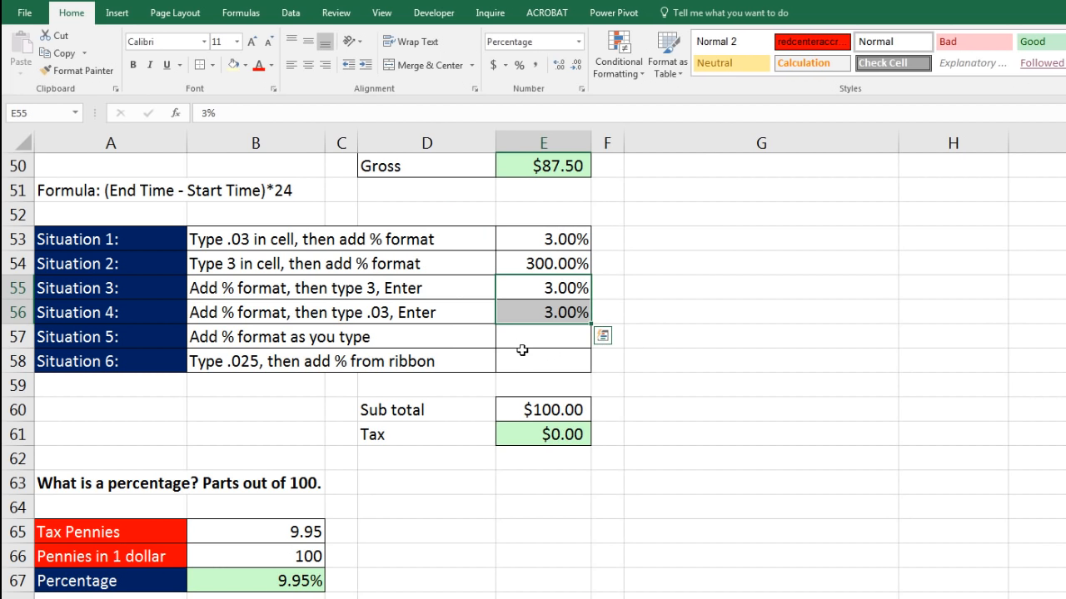
Step: Enter 4.5% in the Situation 5 cell E57, including the percent sign in the entry
{"action": "left_click", "coordinate": [524, 340]}
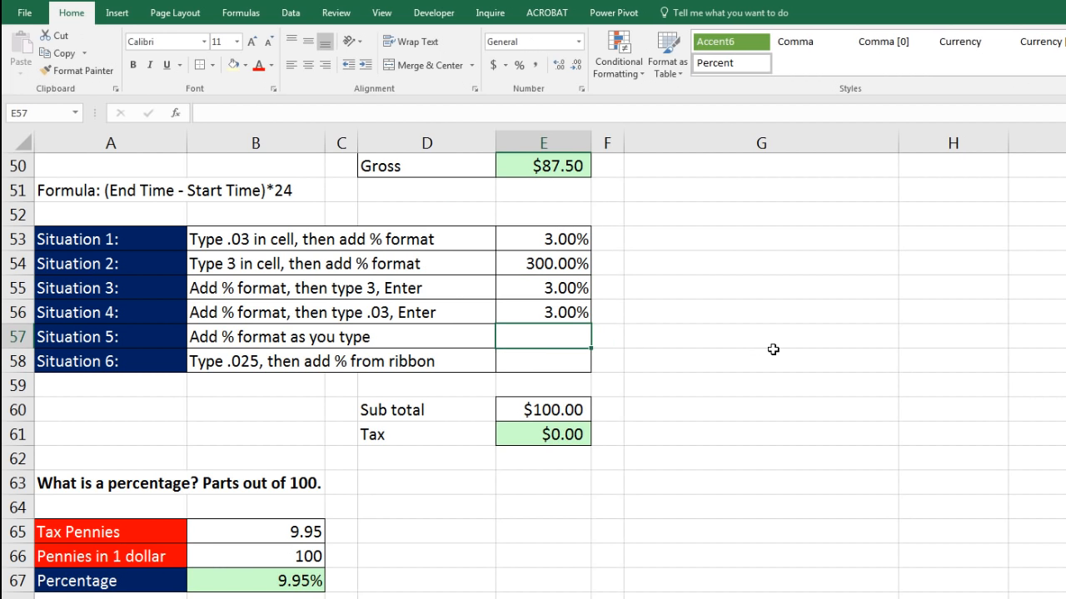
{"action": "type", "text": "4.5"}
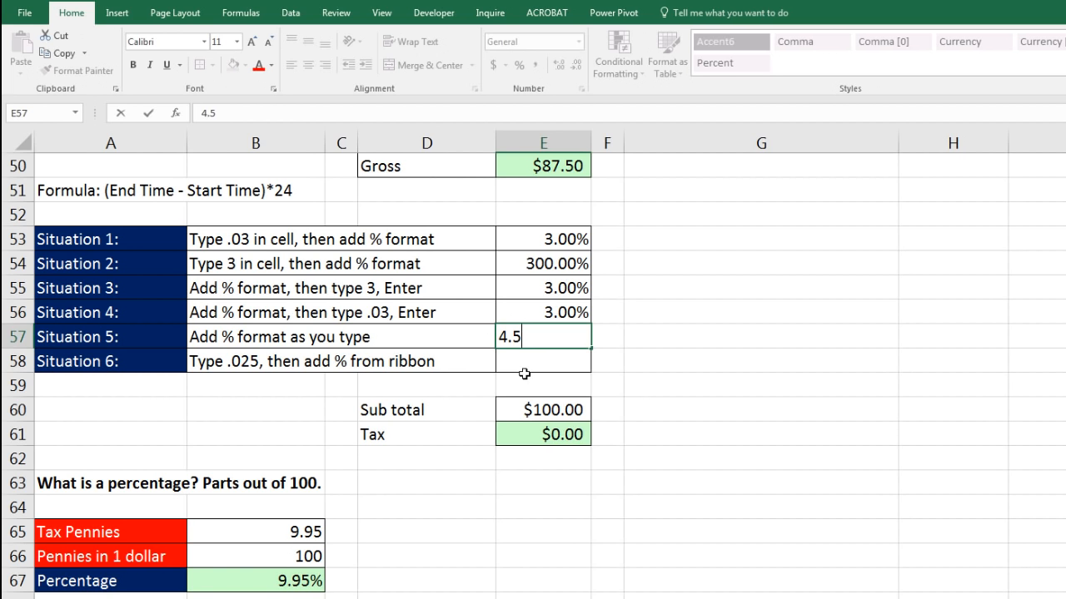
{"action": "type", "text": "%"}
{"action": "key", "text": "ctrl+Return"}
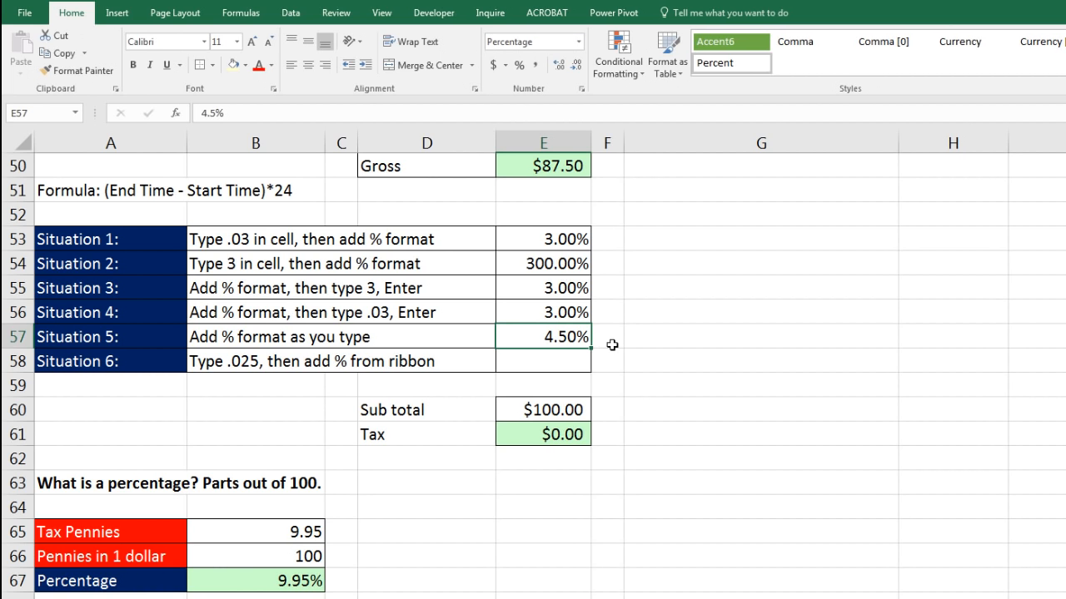
Step: Enter .025 in the Situation 6 cell E58 and apply the Percentage number format to it
{"action": "left_click", "coordinate": [580, 365]}
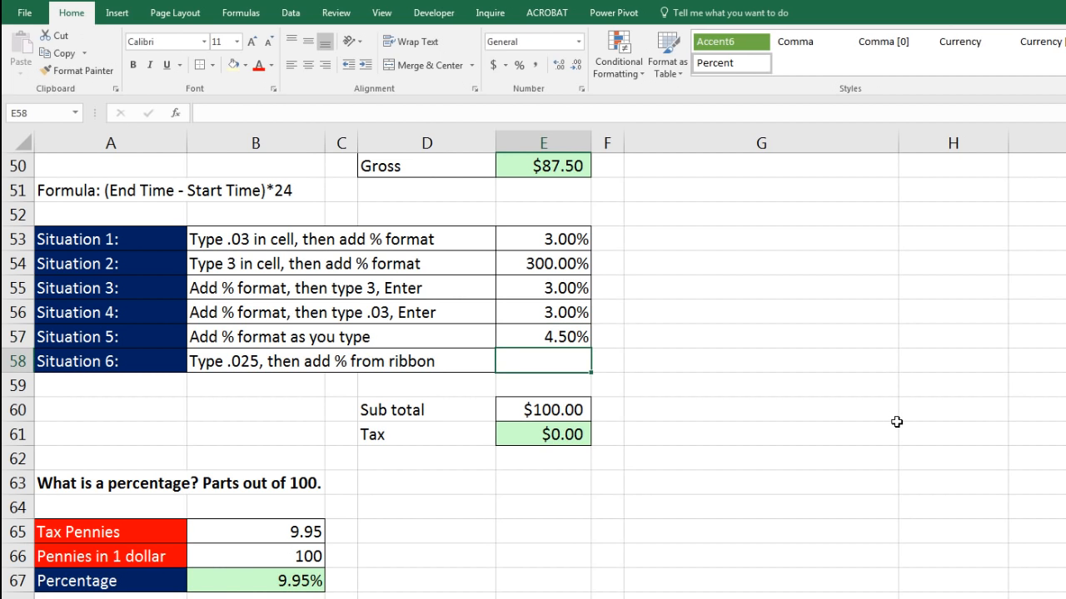
{"action": "type", "text": ".025"}
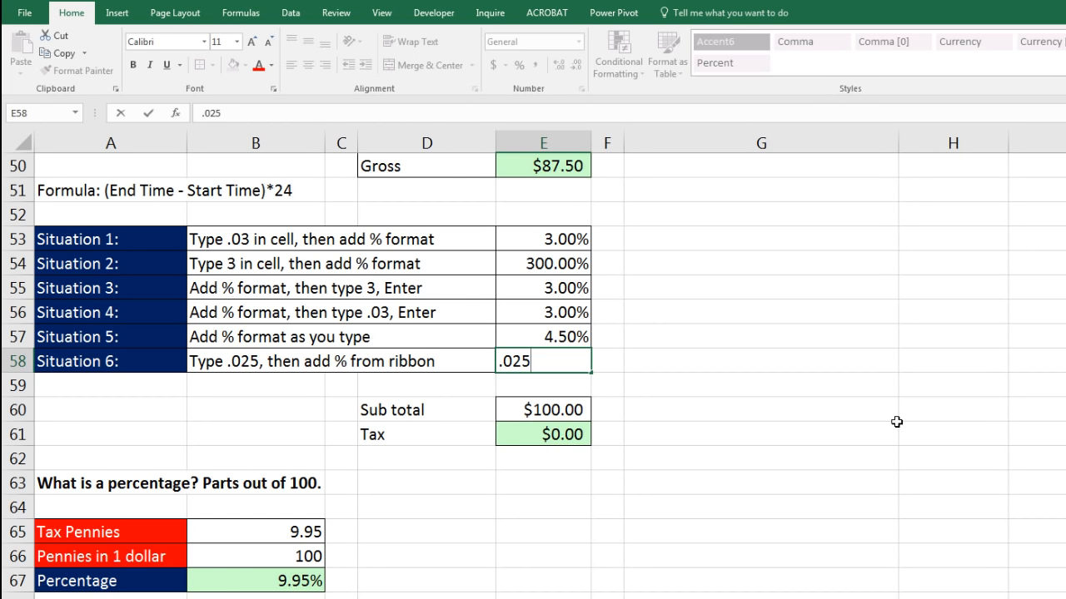
{"action": "key", "text": "ctrl+Return"}
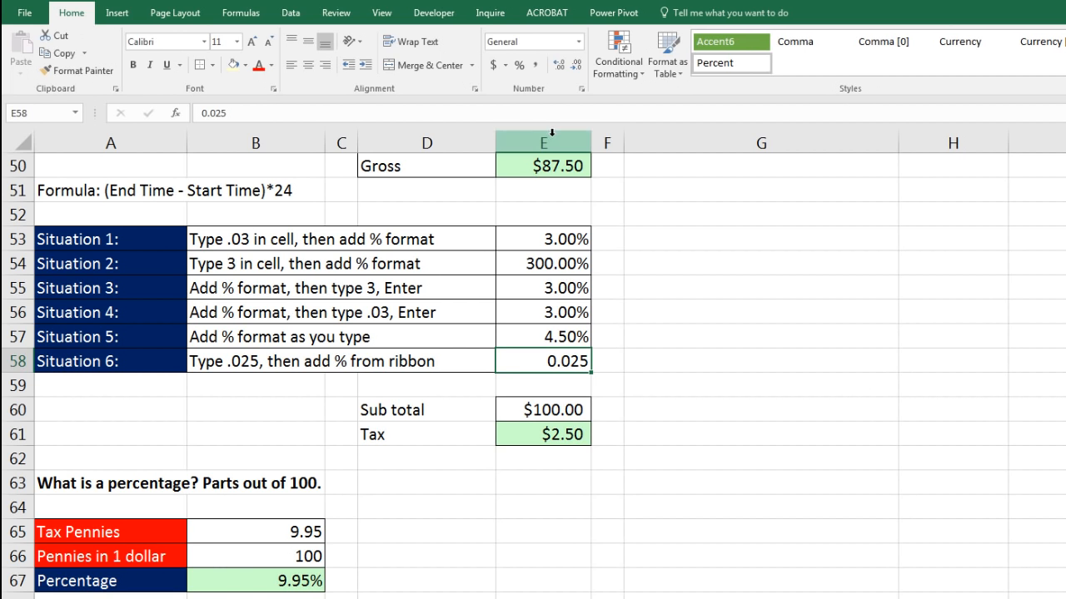
{"action": "left_click", "coordinate": [519, 65]}
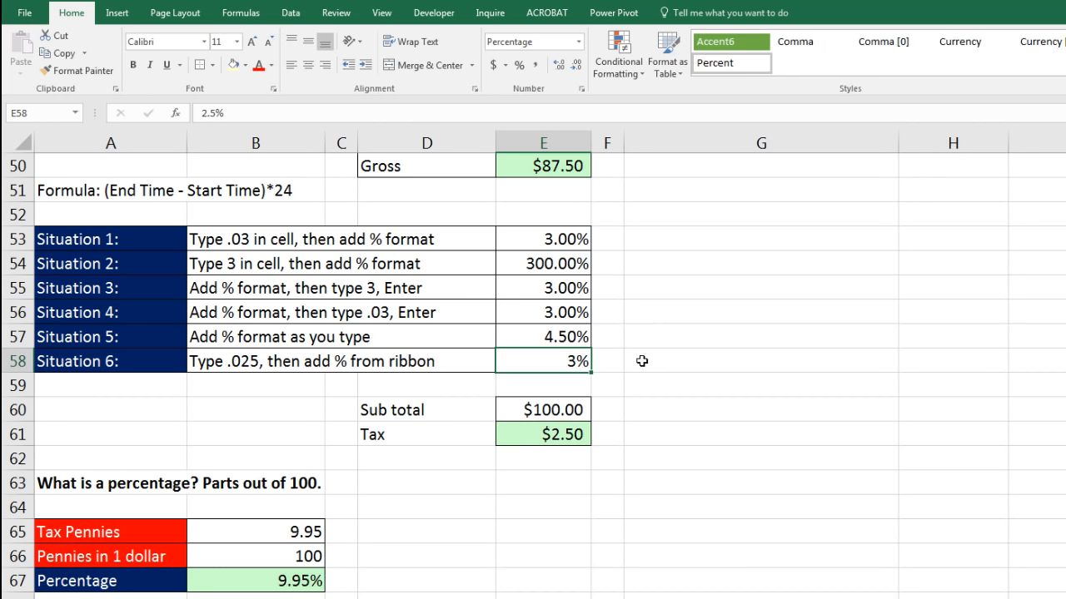
Step: Inspect the Tax formula in cell E61 and leave it without editing
{"action": "double_click", "coordinate": [580, 438]}
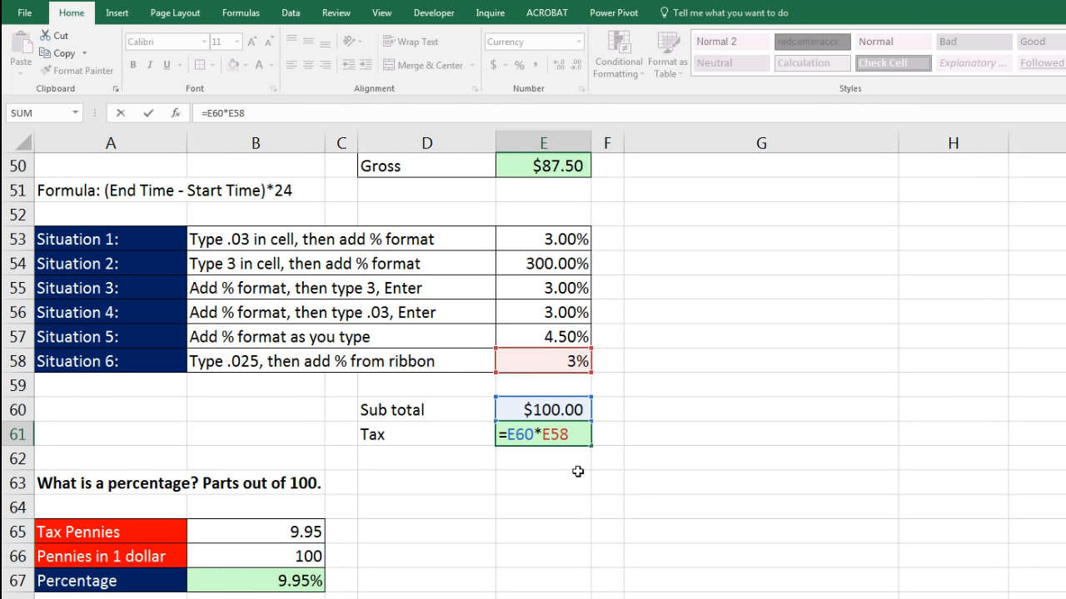
{"action": "key", "text": "Escape"}
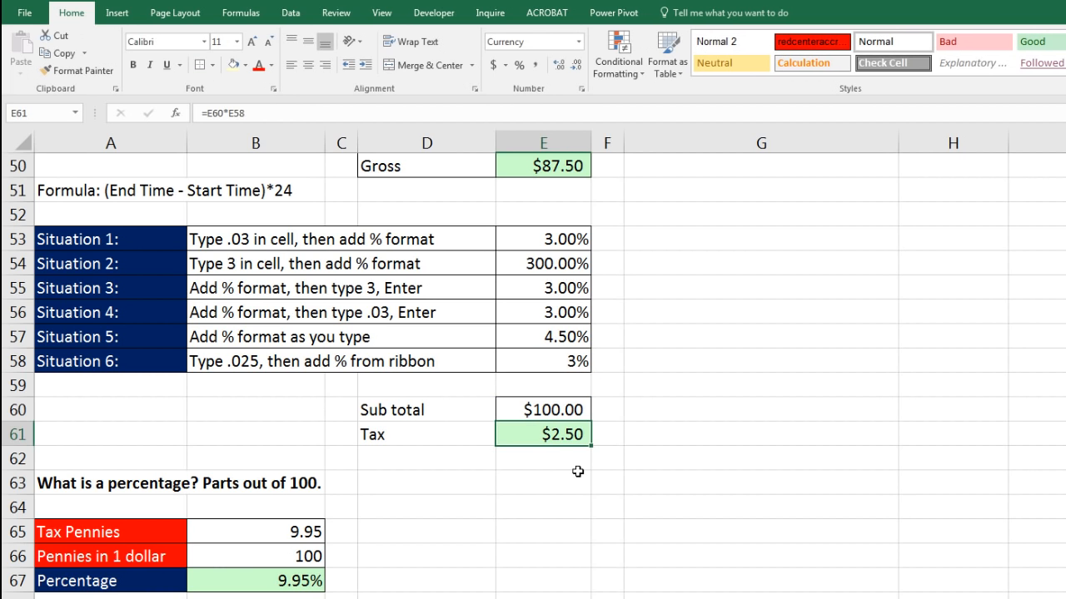
Step: Show the Situation 6 percentage in E58 with one decimal place, removing and restoring that decimal once
{"action": "left_click", "coordinate": [573, 358]}
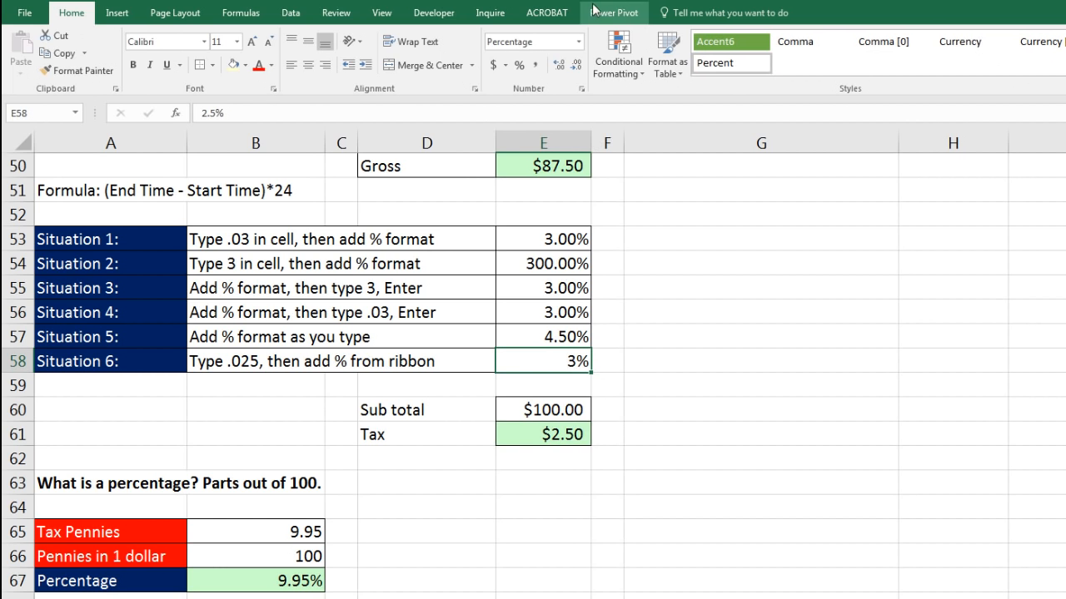
{"action": "left_click", "coordinate": [561, 67]}
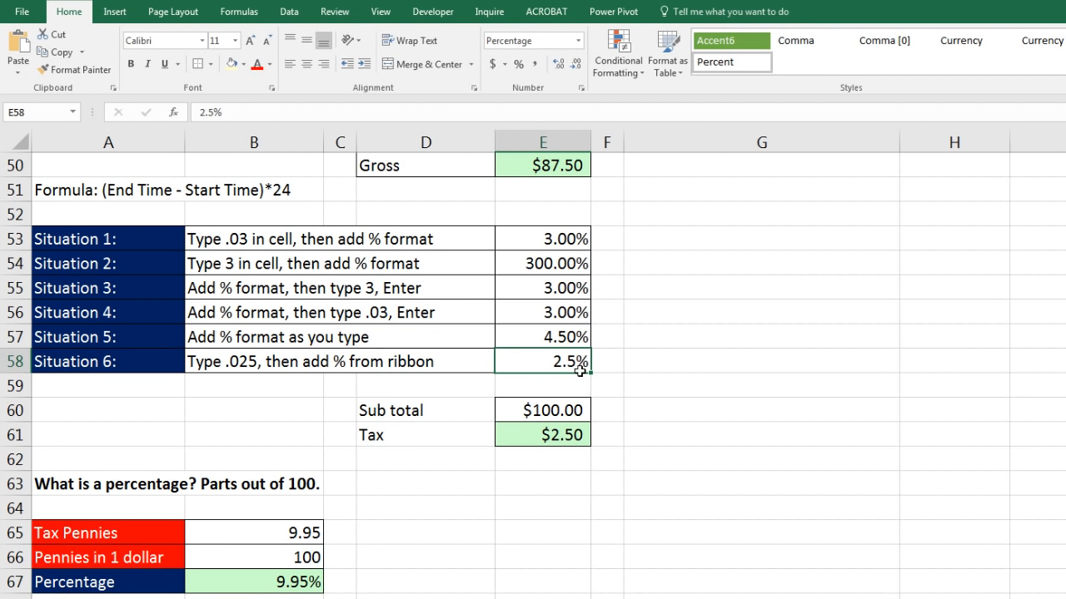
{"action": "left_click", "coordinate": [575, 70]}
{"action": "left_click", "coordinate": [556, 64]}
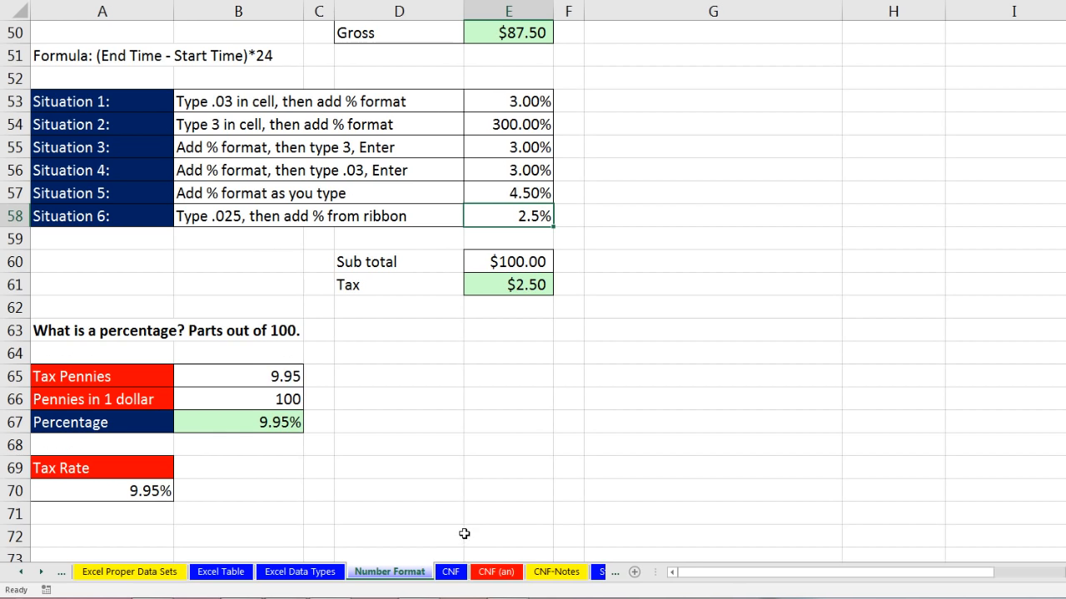
Step: Switch to the CNF sheet and look over the built-in number formats and Format Cells categories for the date in B3
{"action": "left_click", "coordinate": [449, 573]}
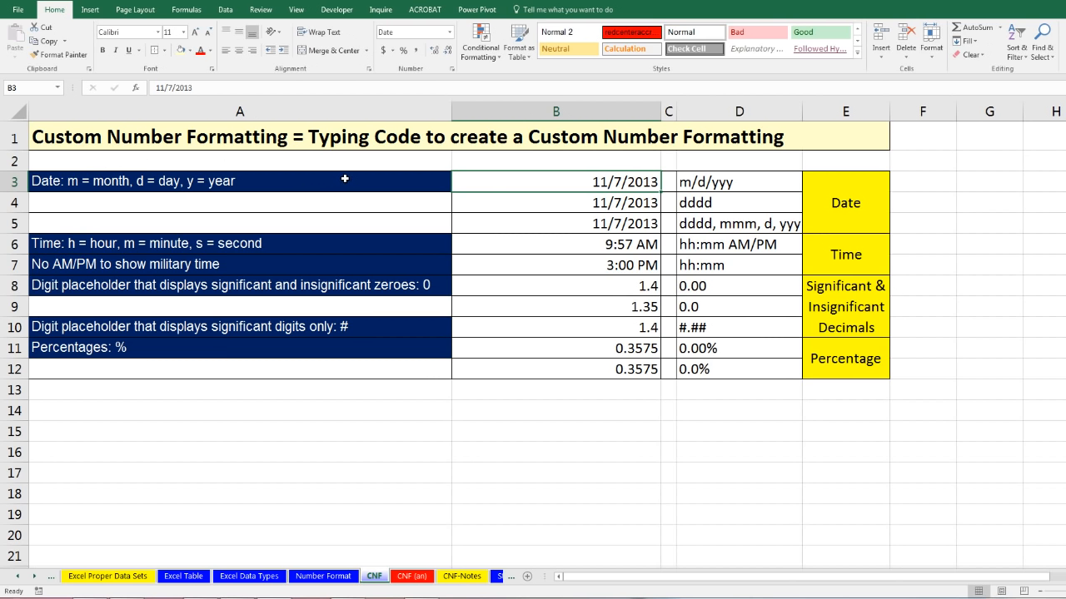
{"action": "left_click", "coordinate": [450, 32]}
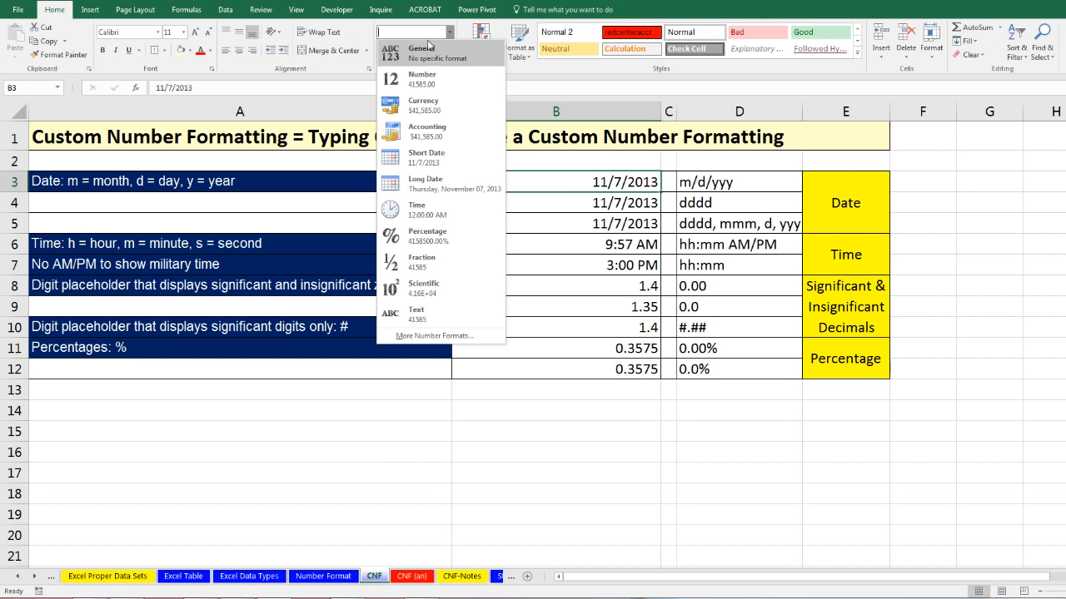
{"action": "left_click", "coordinate": [591, 180]}
{"action": "key", "text": "ctrl+1"}
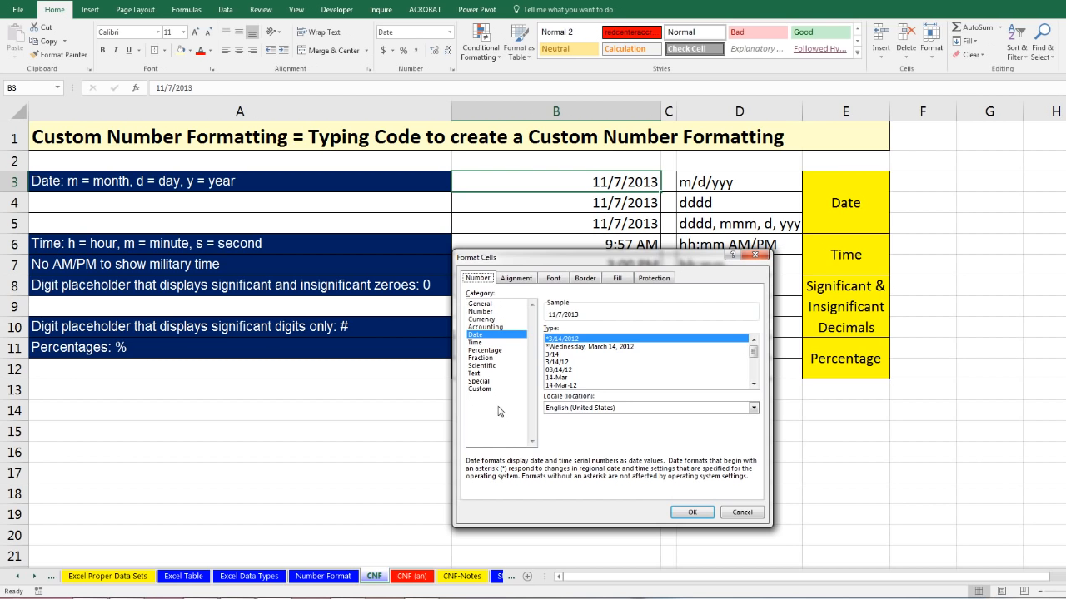
{"action": "key", "text": "Escape"}
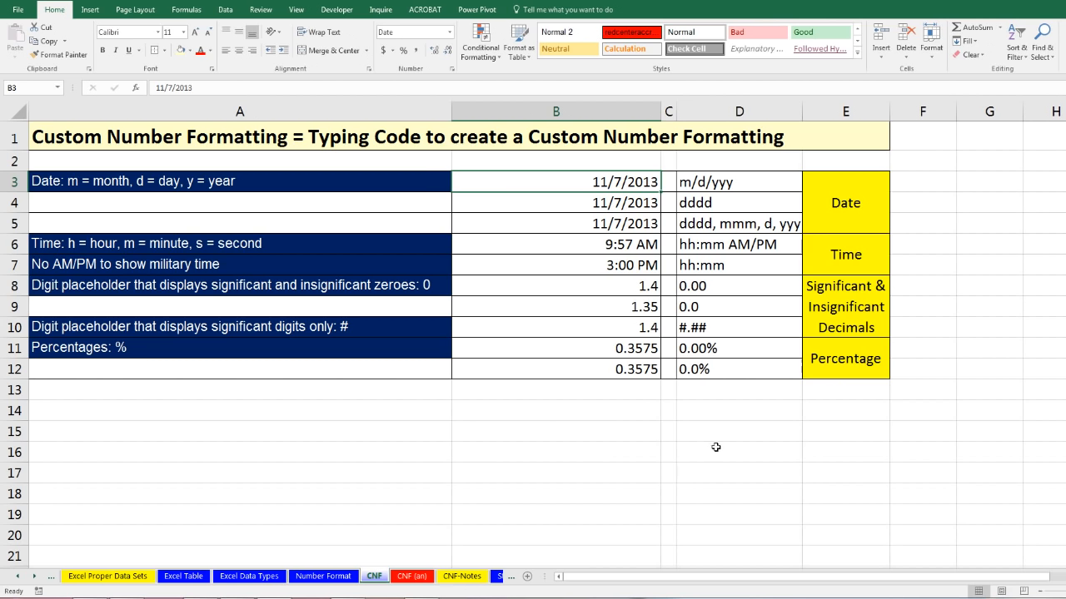
Step: Examine the Date, Time, Significant & Insignificant Decimals and Percentage category labels in column E
{"action": "left_click", "coordinate": [836, 205]}
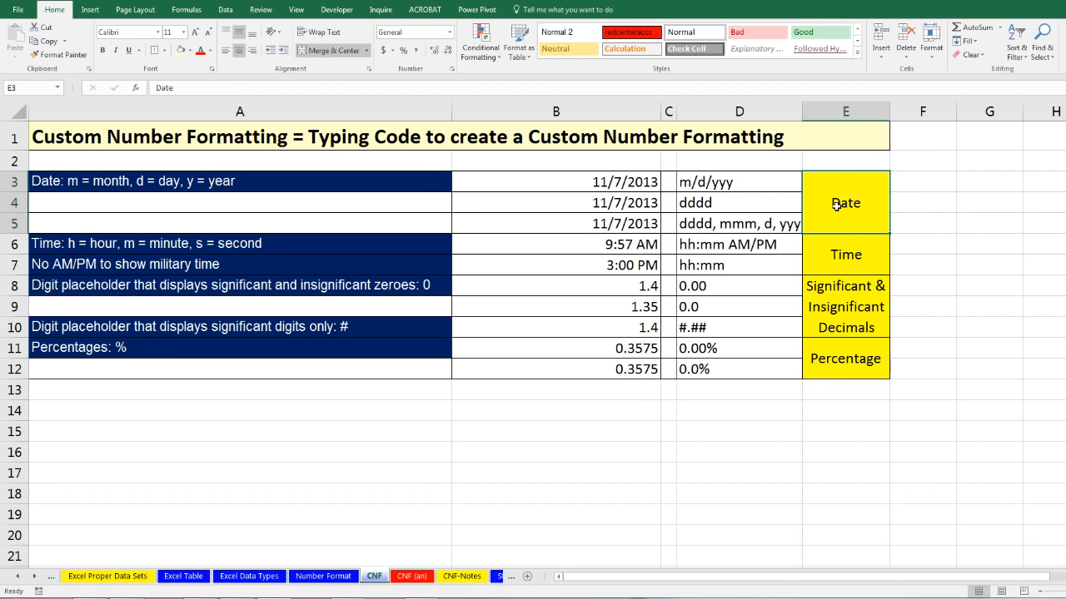
{"action": "left_click", "coordinate": [846, 271]}
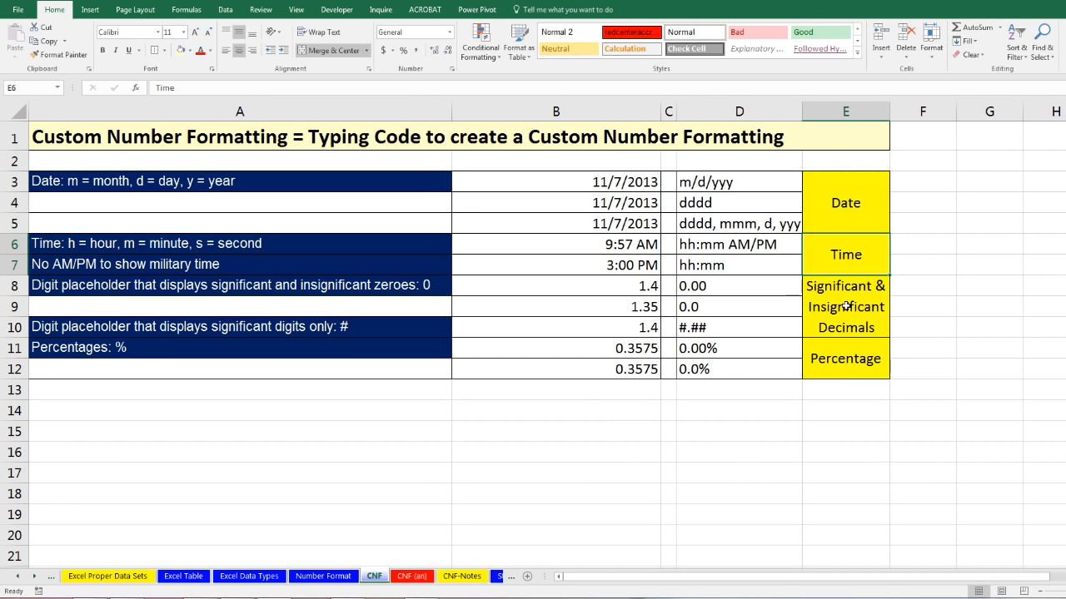
{"action": "left_click", "coordinate": [845, 304]}
{"action": "left_click", "coordinate": [845, 348]}
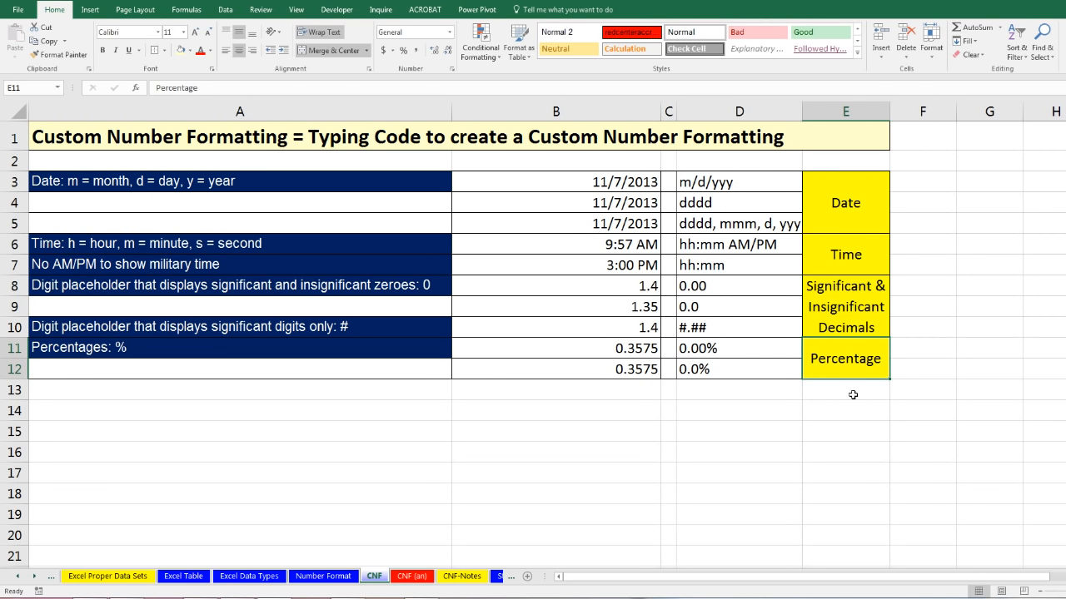
{"action": "left_click", "coordinate": [843, 207]}
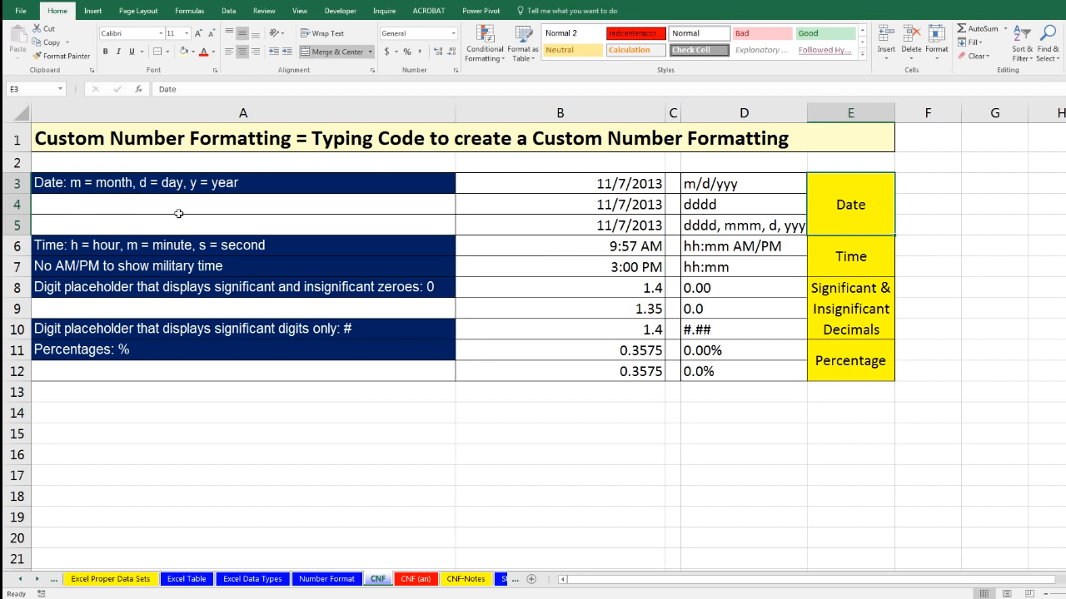
Step: Preview the built-in date types up to 14-Mar for cell B3, inspect the Custom code of *3/14/2012, and cancel the formatting
{"action": "left_click", "coordinate": [626, 183]}
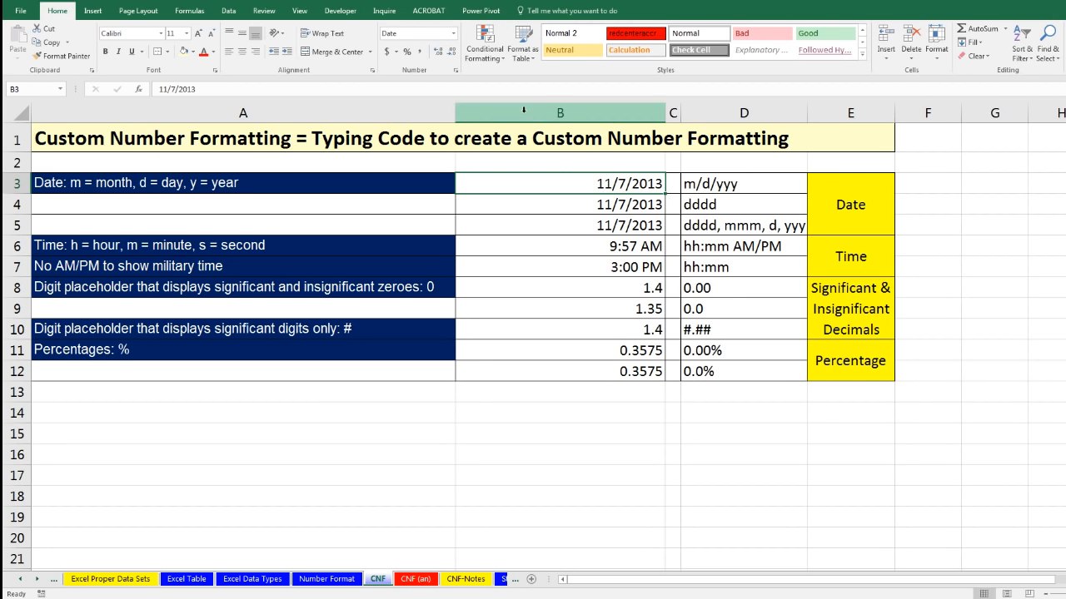
{"action": "key", "text": "ctrl+1"}
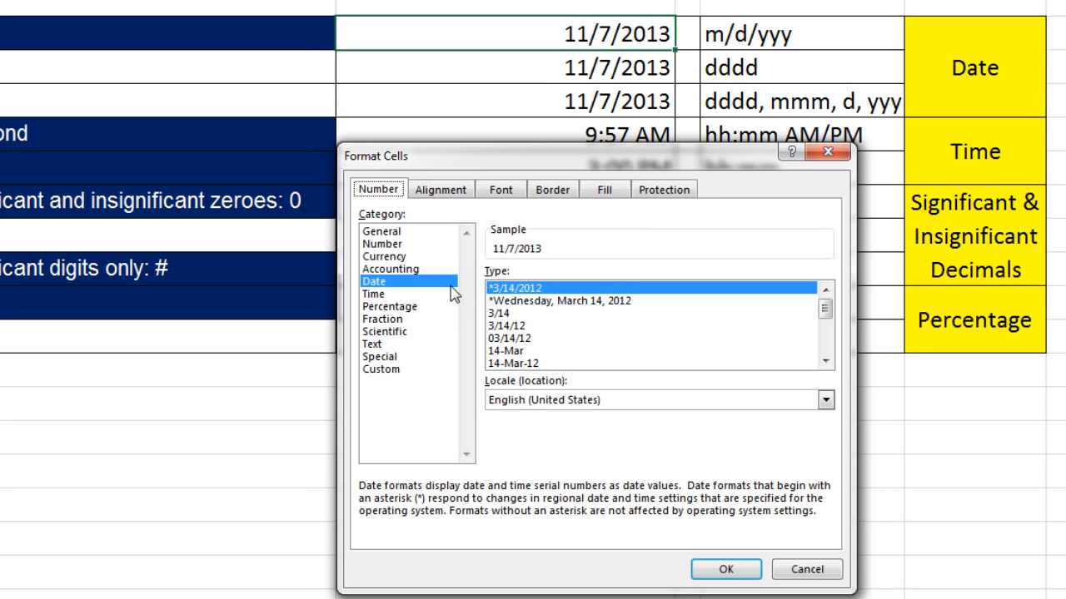
{"action": "left_click", "coordinate": [521, 305]}
{"action": "left_click", "coordinate": [503, 314]}
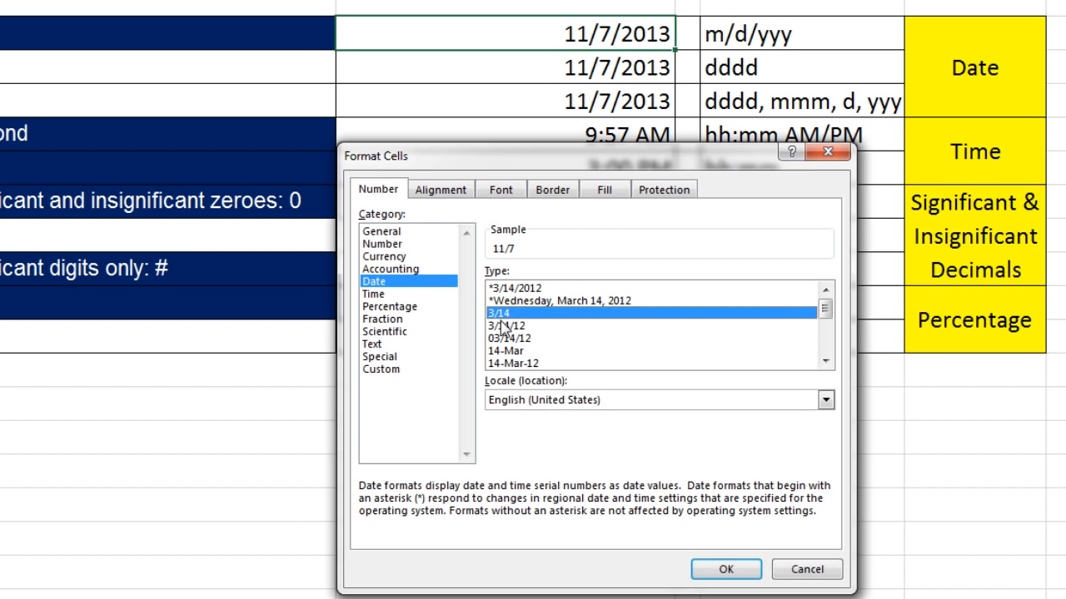
{"action": "left_click", "coordinate": [510, 326]}
{"action": "left_click", "coordinate": [512, 338]}
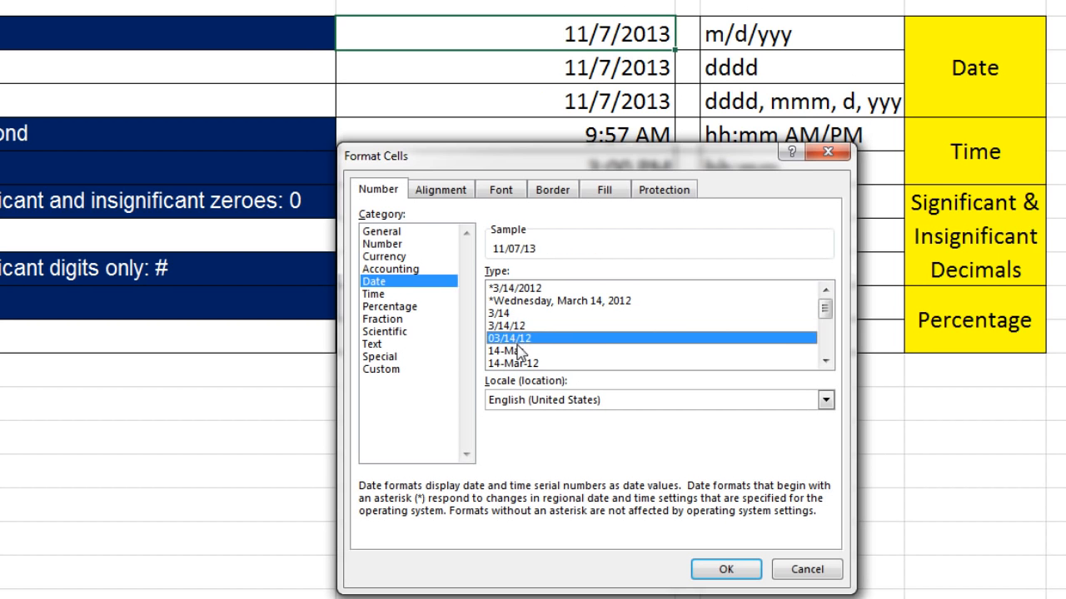
{"action": "left_click", "coordinate": [517, 350]}
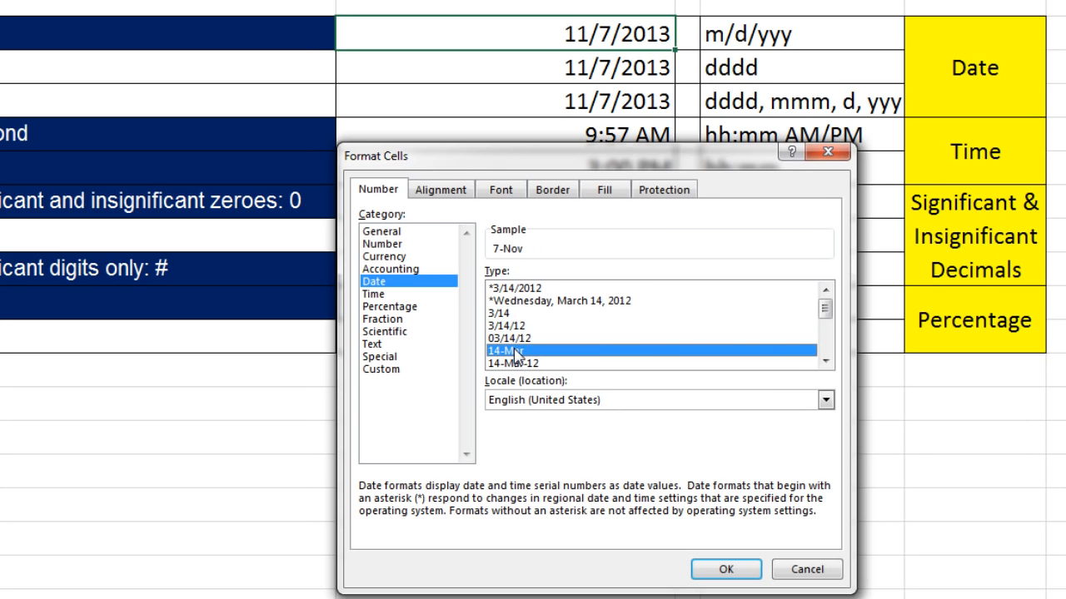
{"action": "left_click", "coordinate": [506, 289]}
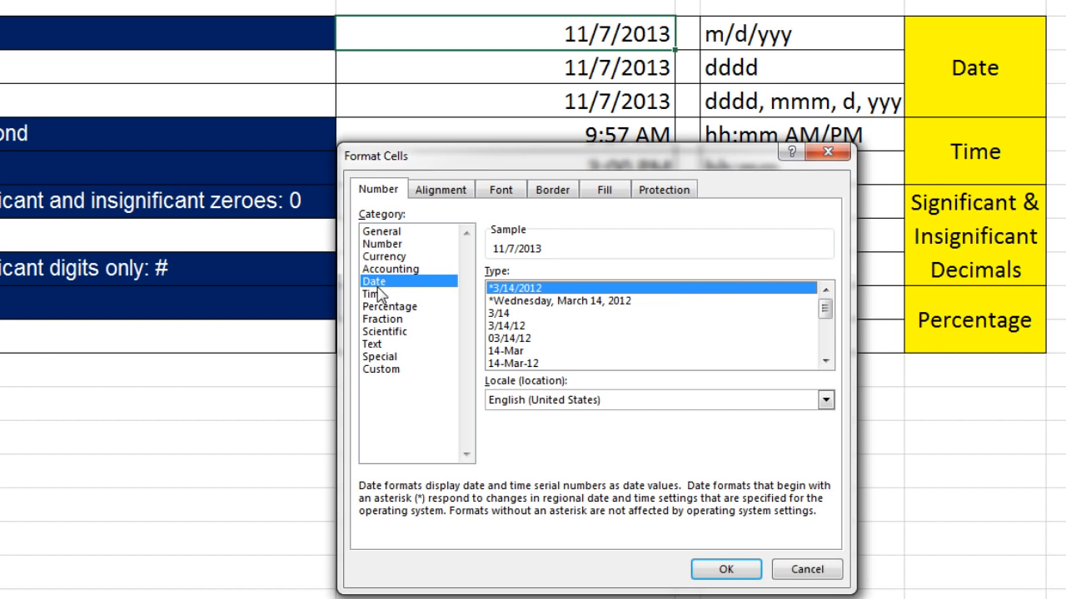
{"action": "left_click", "coordinate": [381, 370]}
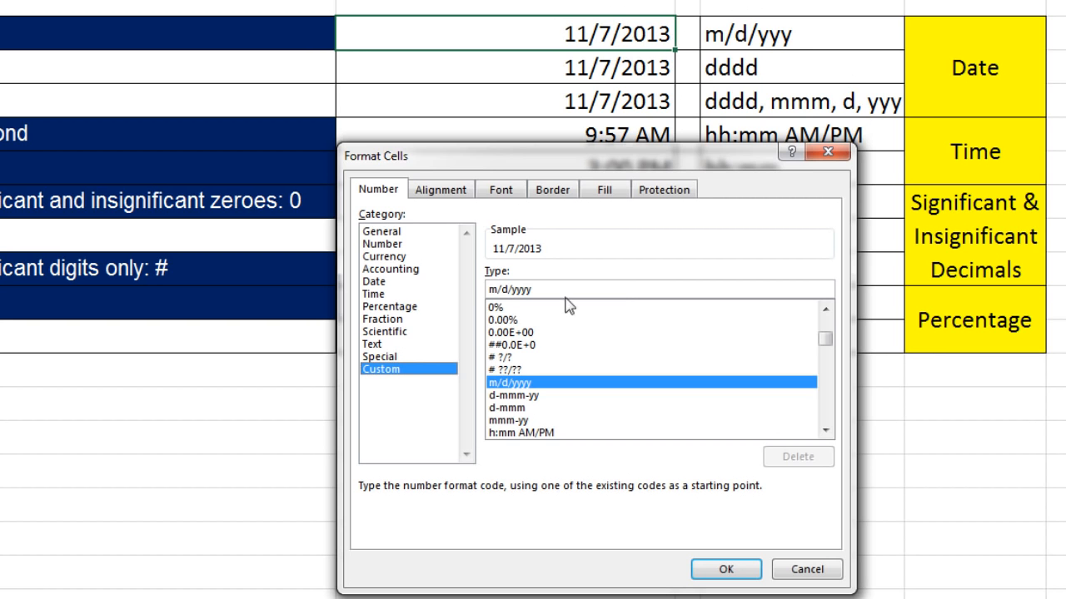
{"action": "key", "text": "Escape"}
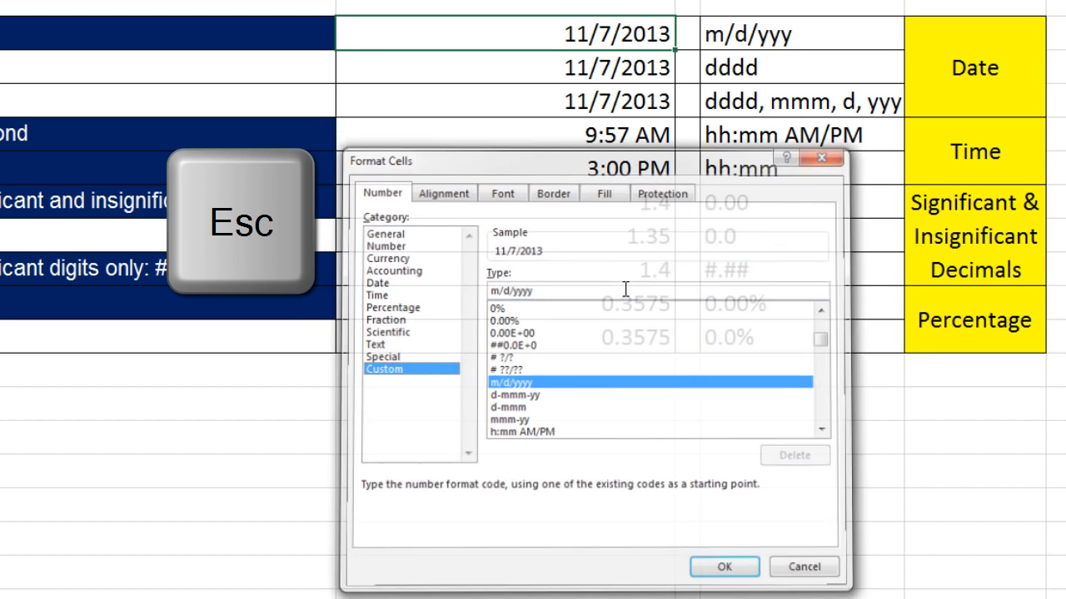
Step: Bring up the Custom number format for the date in B4 and clear its existing code
{"action": "left_click", "coordinate": [597, 66]}
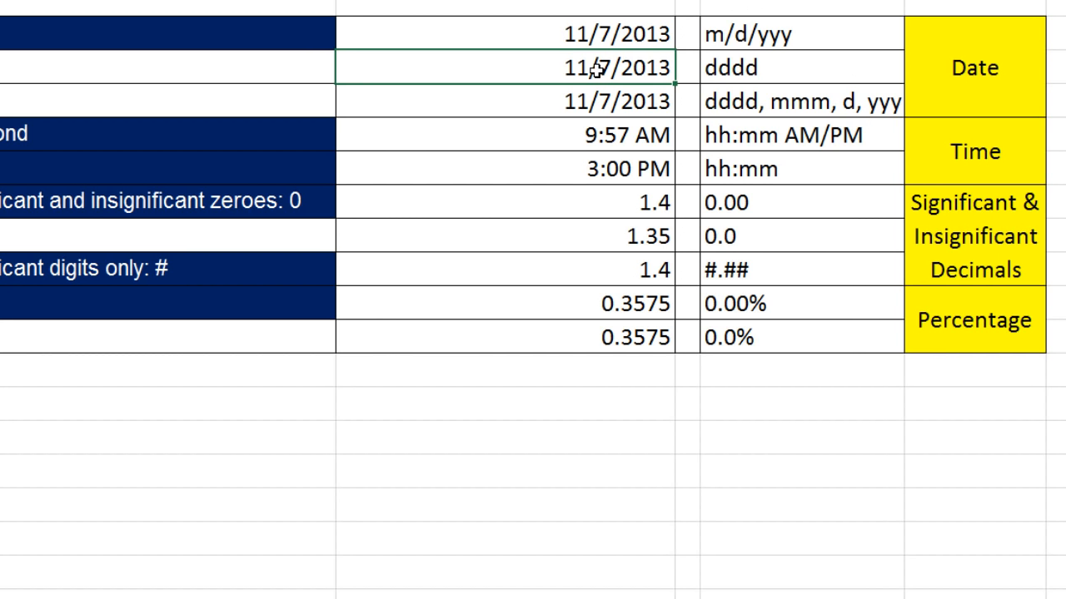
{"action": "key", "text": "ctrl+1"}
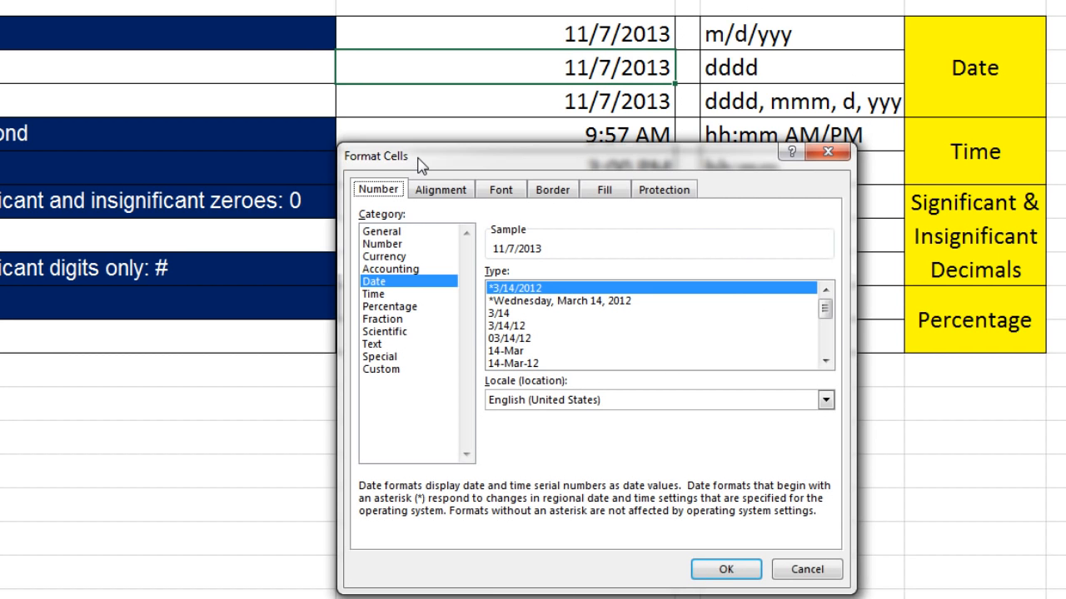
{"action": "left_click", "coordinate": [392, 369]}
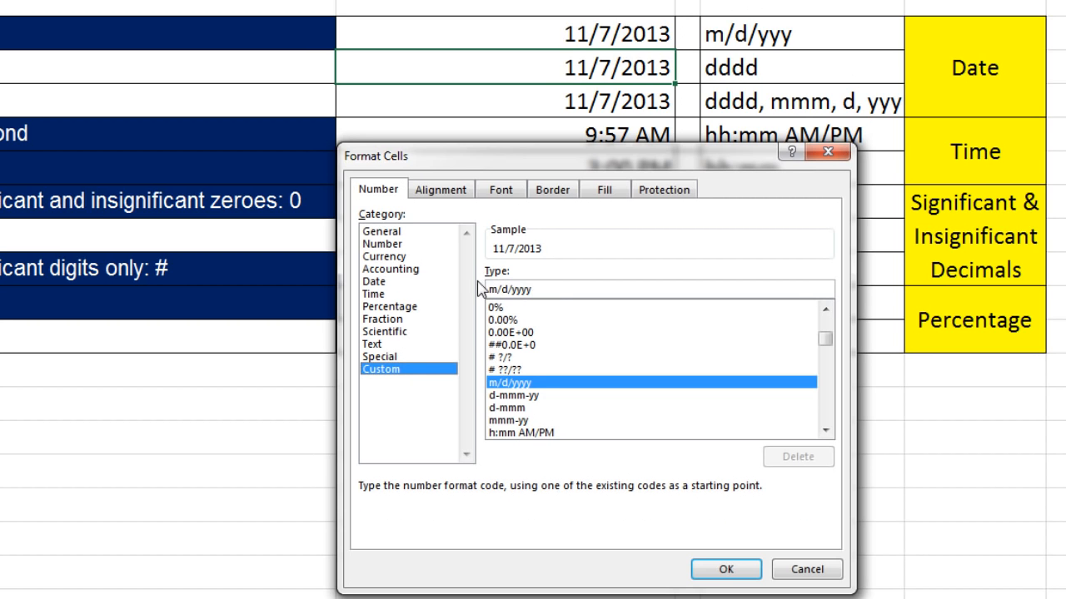
{"action": "left_click_drag", "start_coordinate": [553, 291], "coordinate": [477, 292]}
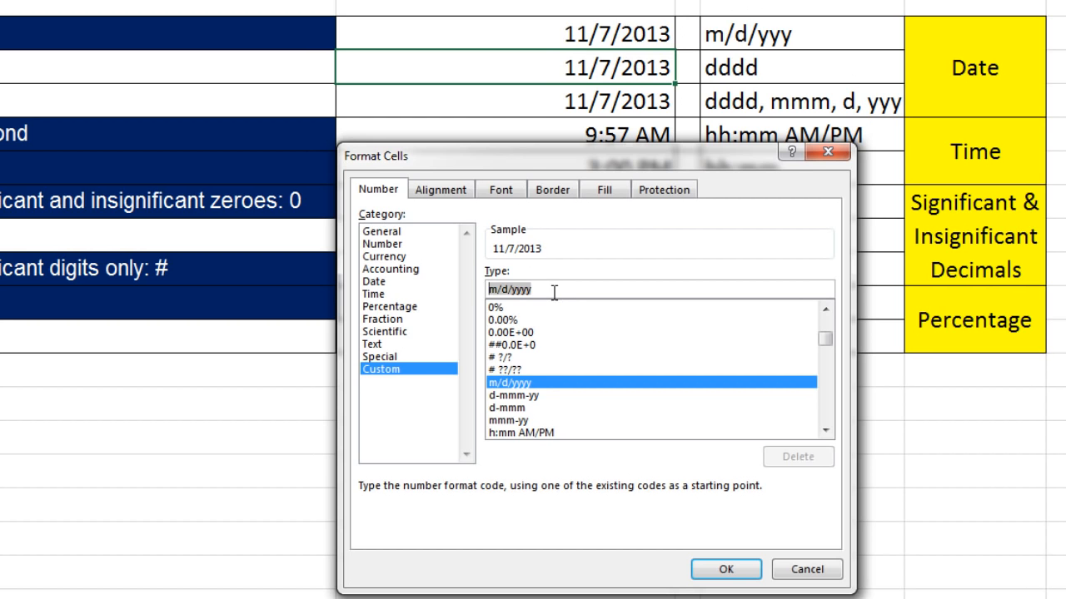
{"action": "key", "text": "BackSpace"}
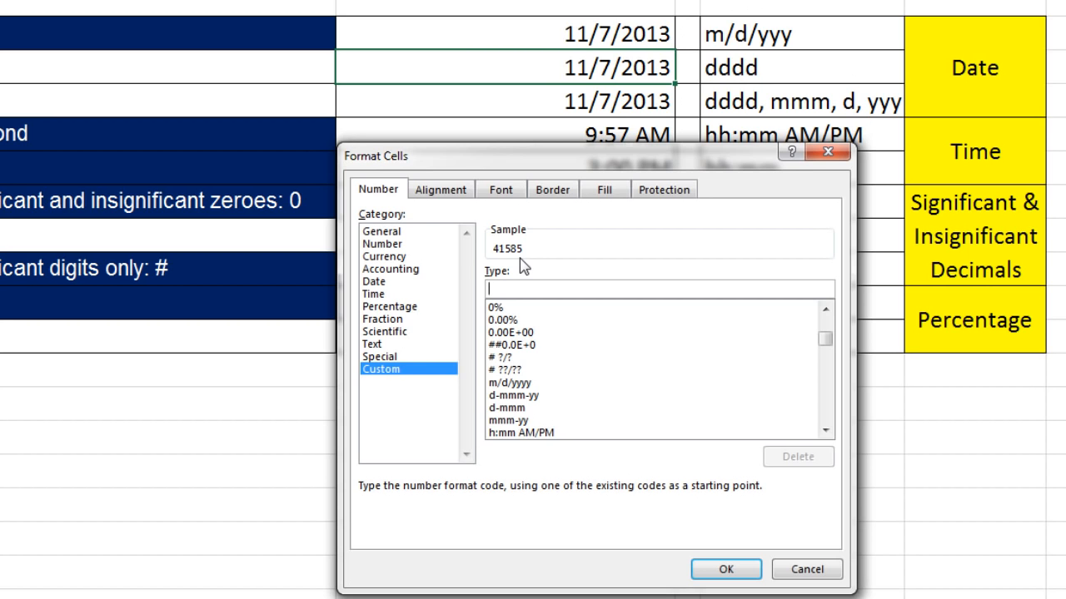
Step: Try the month codes m, mmm and mmmm on B4's date sample, and clear the code
{"action": "type", "text": "m"}
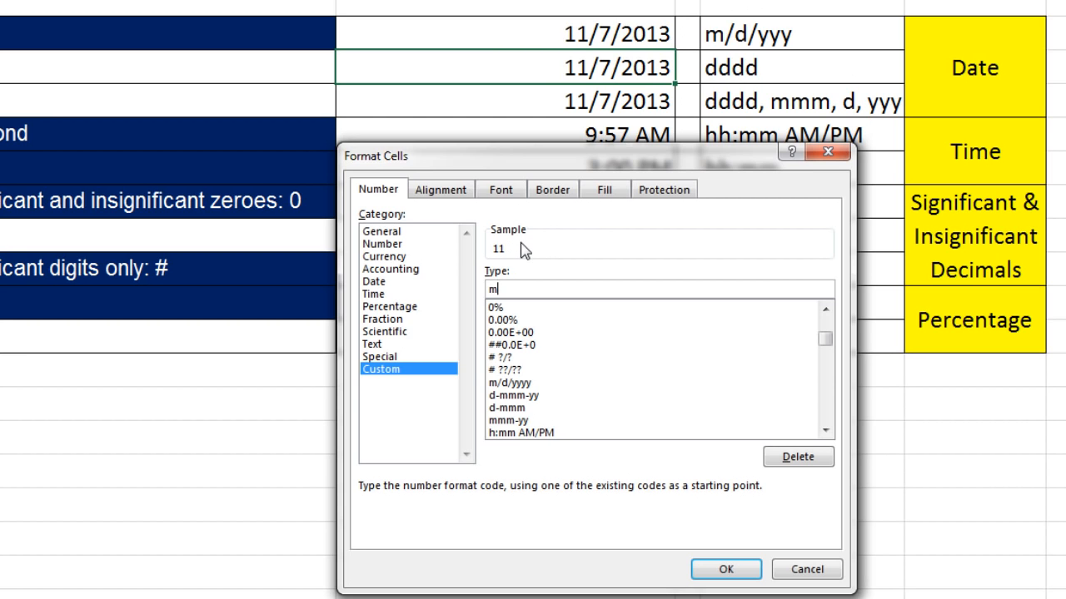
{"action": "type", "text": "mm"}
{"action": "type", "text": "m"}
{"action": "key", "text": "BackSpace"}
{"action": "key", "text": "BackSpace"}
{"action": "key", "text": "BackSpace"}
{"action": "key", "text": "BackSpace"}
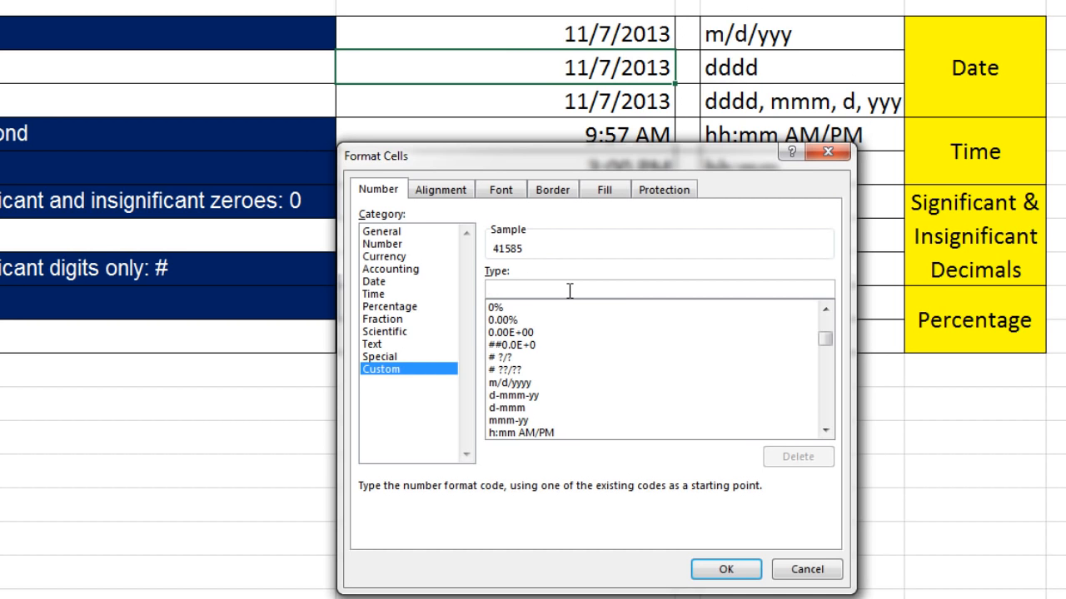
Step: Try the day codes dd and dddd on B4's date sample, and clear the code
{"action": "type", "text": "dd"}
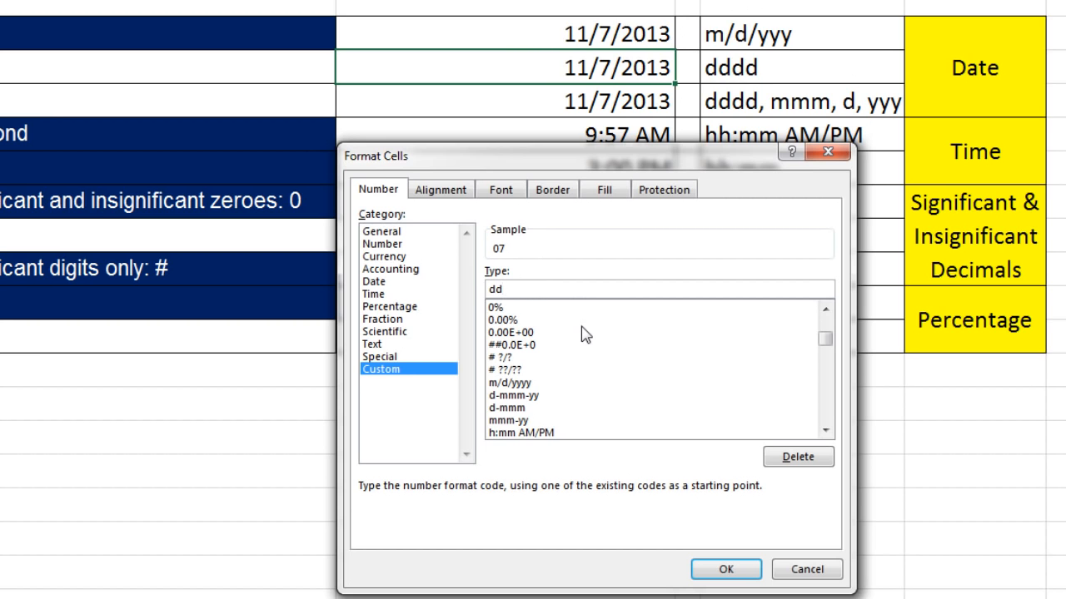
{"action": "type", "text": "dd"}
{"action": "key", "text": "BackSpace"}
{"action": "key", "text": "BackSpace"}
{"action": "key", "text": "BackSpace"}
{"action": "key", "text": "BackSpace"}
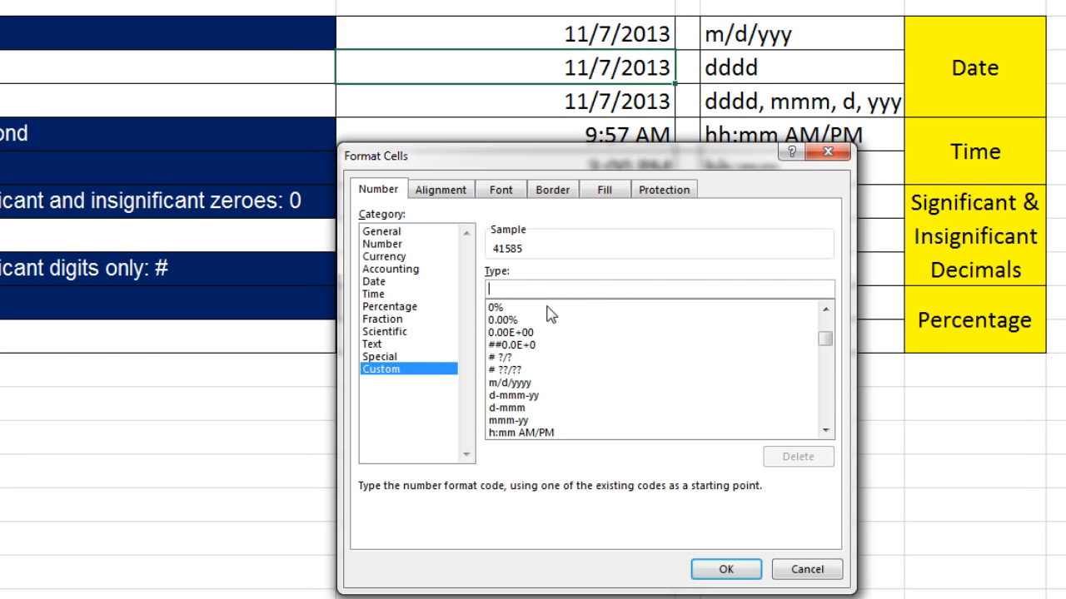
Step: Try the year codes y and yyy on B4's date sample, and clear the code
{"action": "type", "text": "y"}
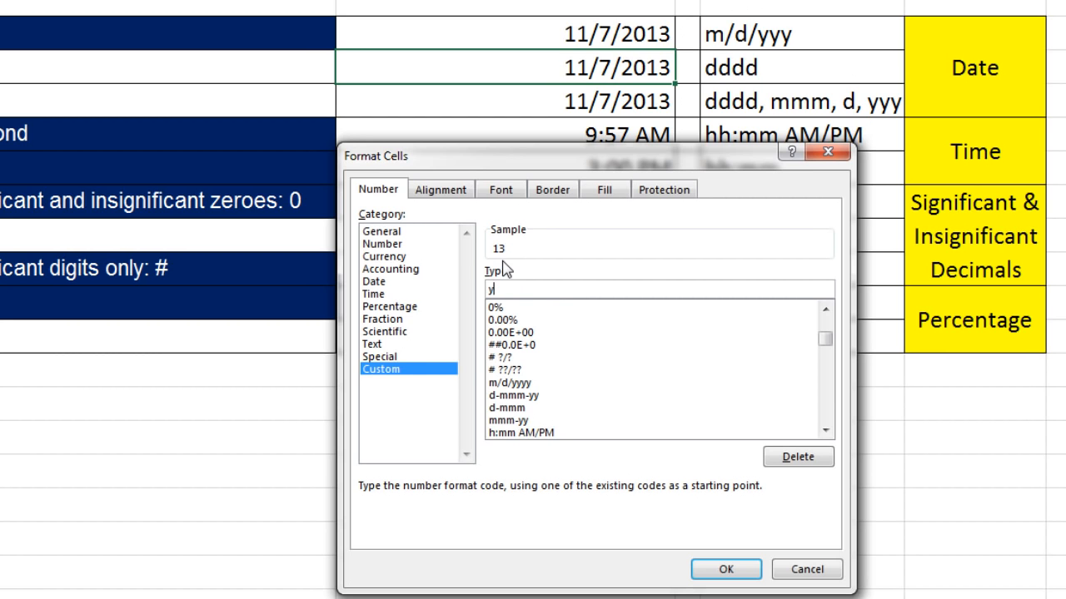
{"action": "type", "text": "yy"}
{"action": "key", "text": "BackSpace"}
{"action": "key", "text": "BackSpace"}
{"action": "key", "text": "BackSpace"}
{"action": "key", "text": "BackSpace"}
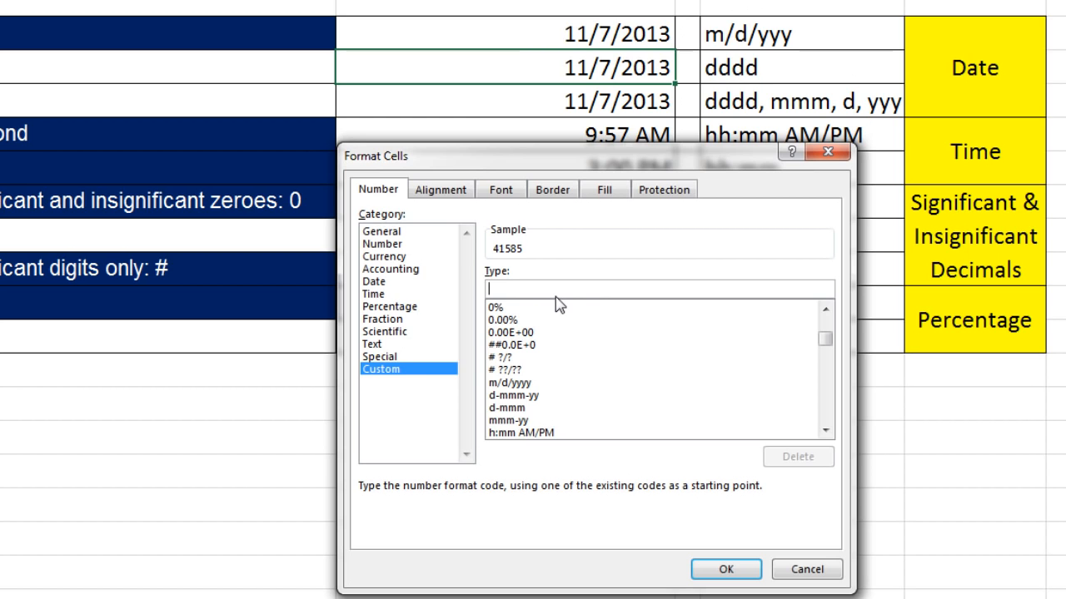
Step: Apply the custom number format dddd to B4
{"action": "type", "text": "dddd"}
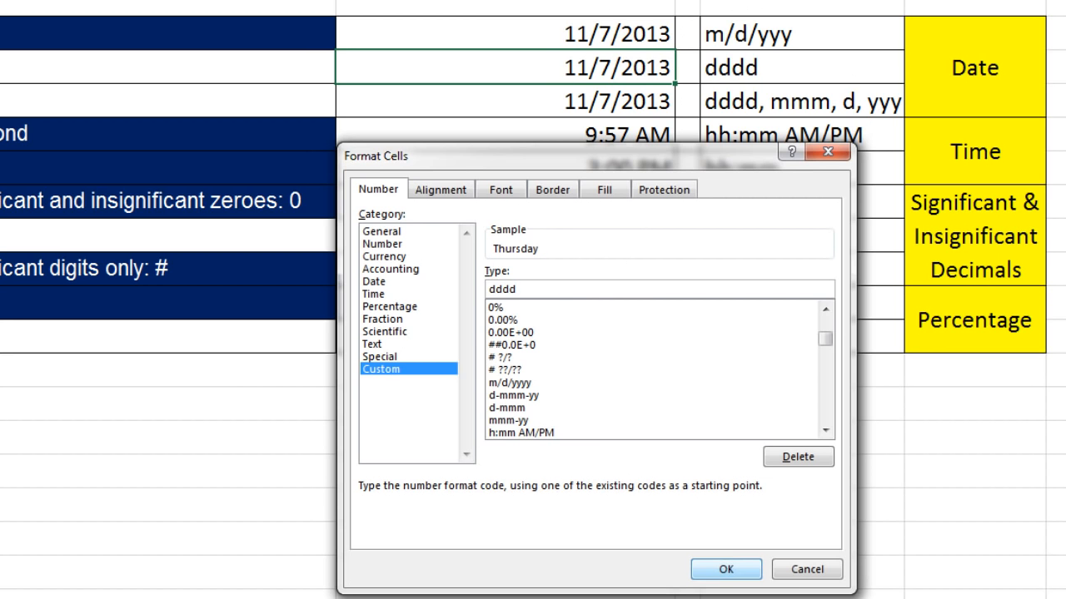
{"action": "left_click", "coordinate": [726, 570]}
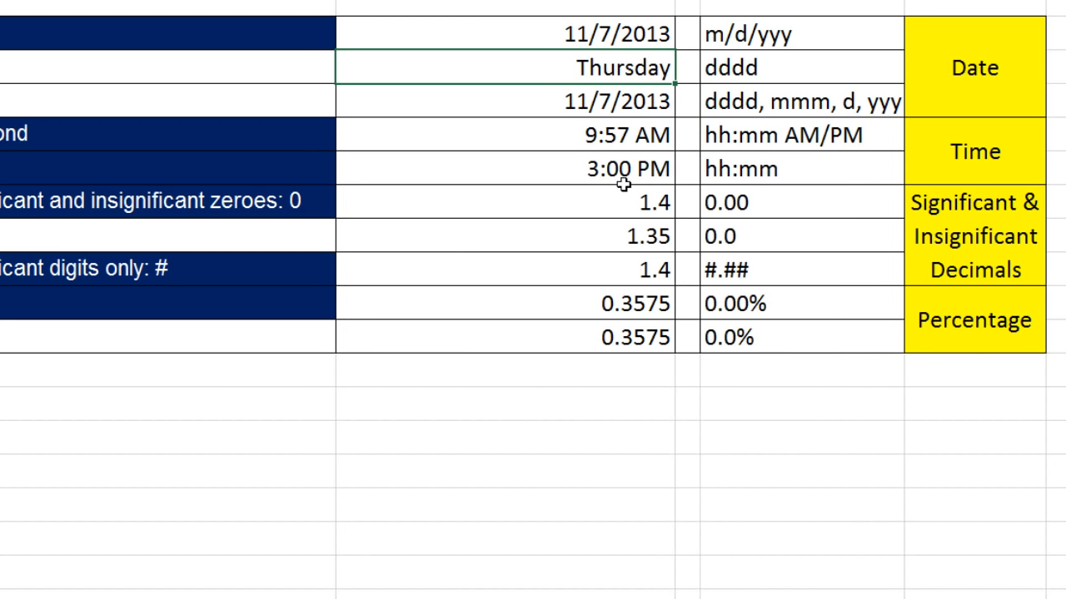
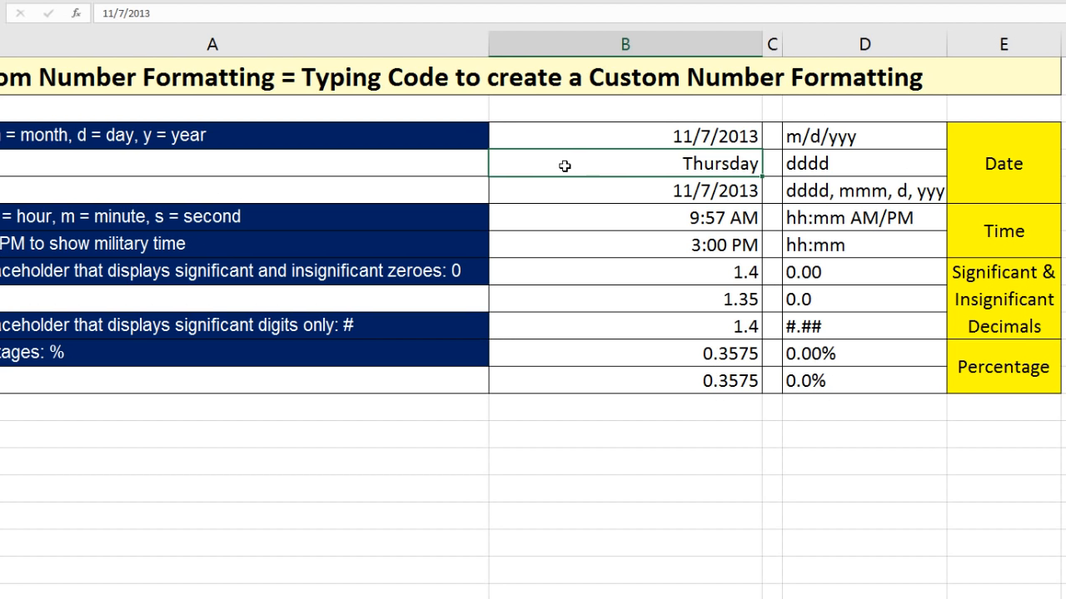
Step: Apply the custom number format "dddd, mmm d, yyy" to the date in B5
{"action": "left_click", "coordinate": [671, 193]}
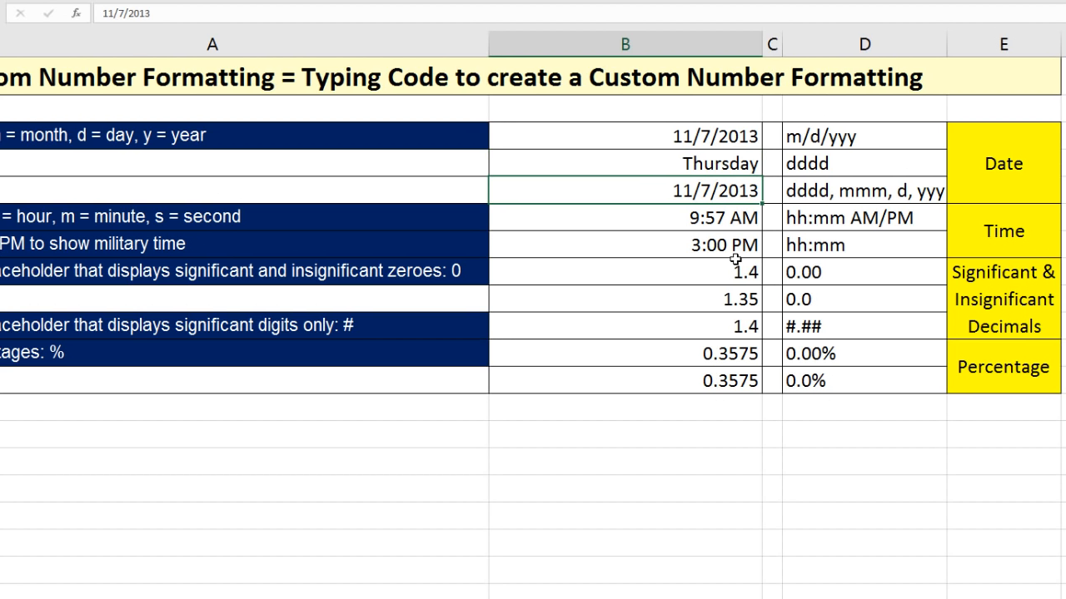
{"action": "key", "text": "ctrl+1"}
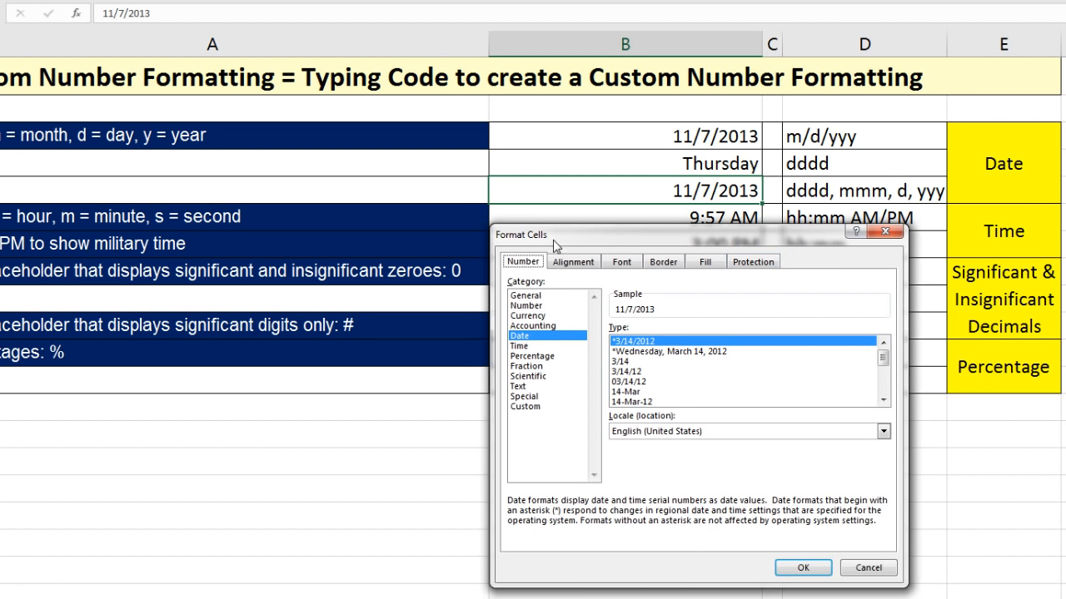
{"action": "left_click", "coordinate": [543, 406]}
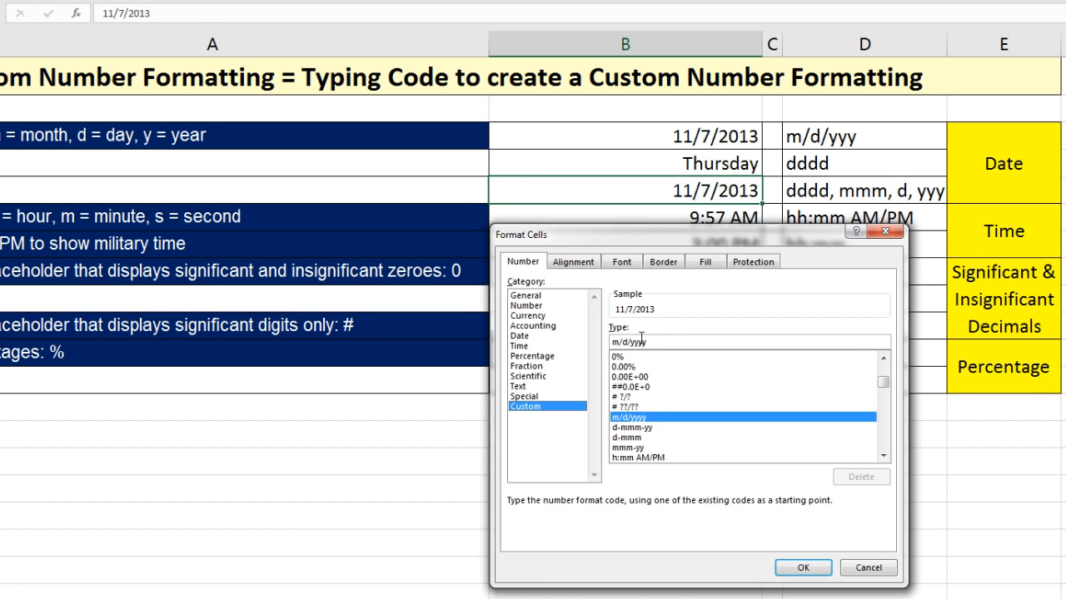
{"action": "left_click_drag", "start_coordinate": [666, 342], "coordinate": [594, 348]}
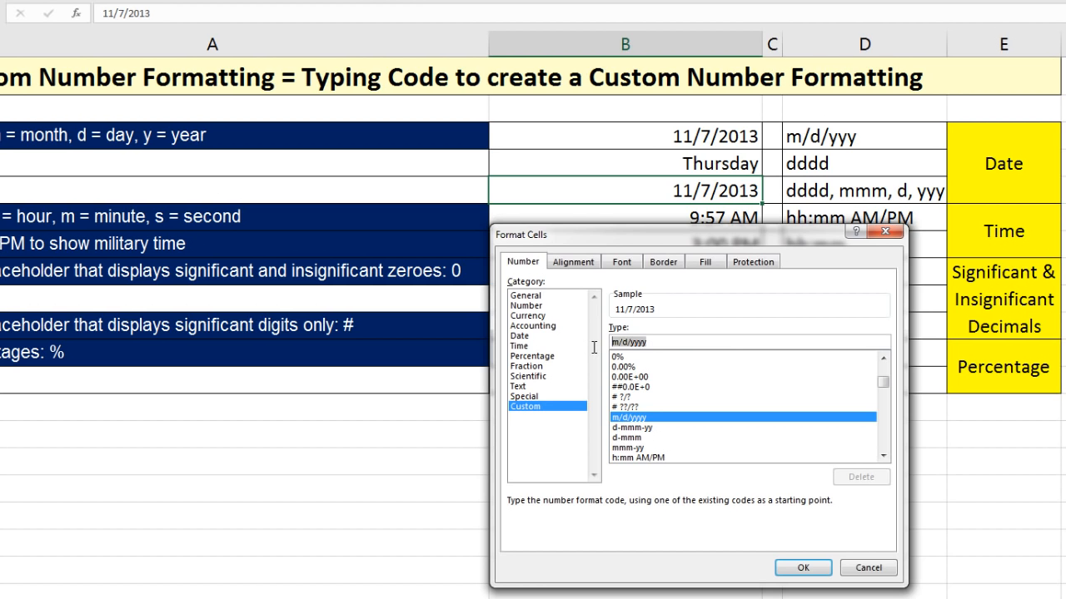
{"action": "type", "text": "dddd"}
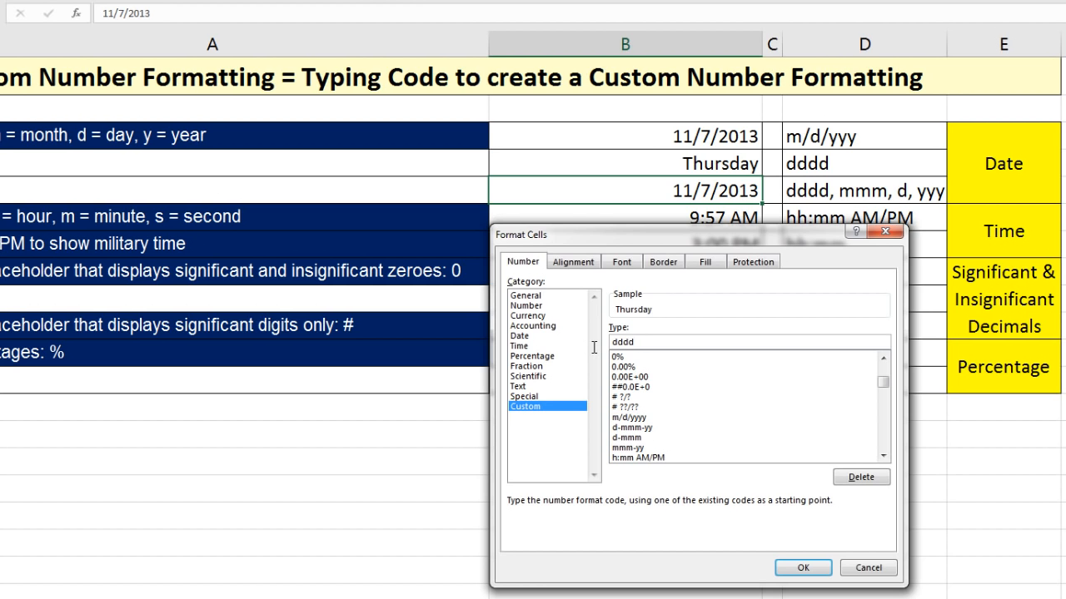
{"action": "type", "text": ", mmm d, yyy"}
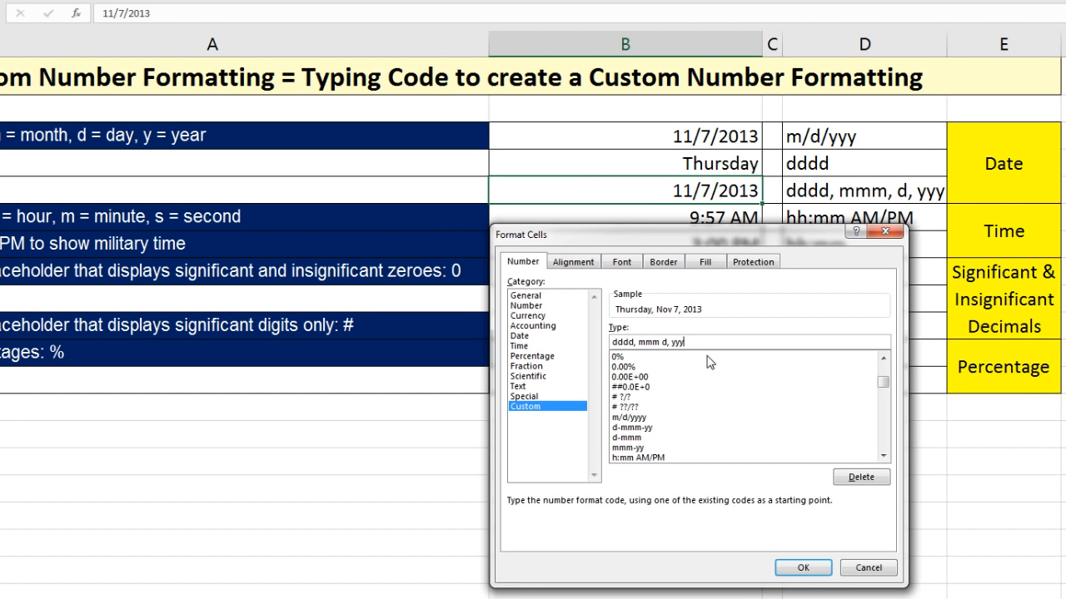
{"action": "left_click", "coordinate": [811, 569]}
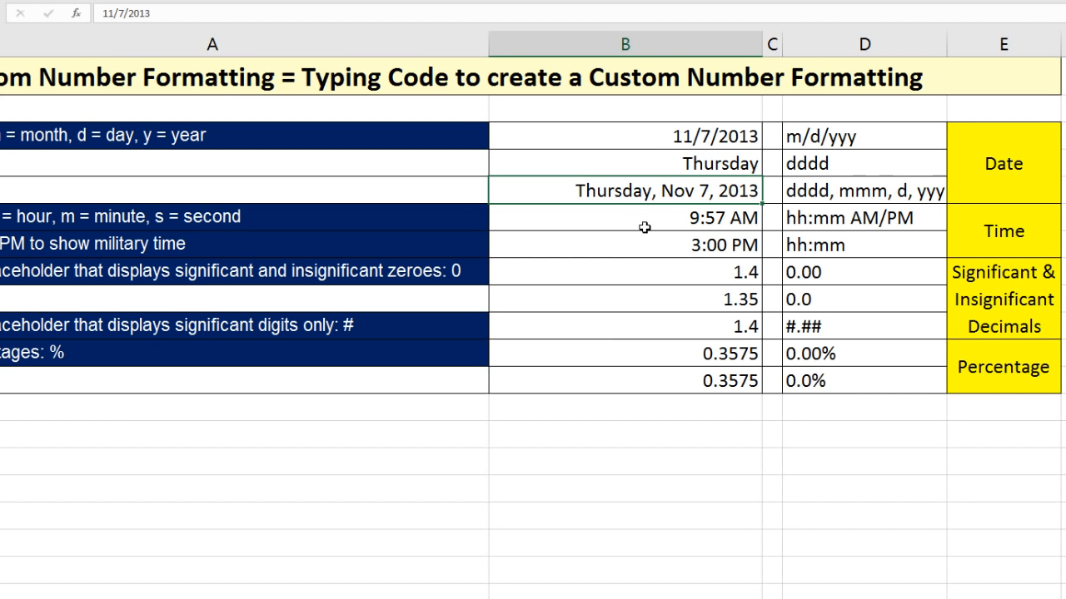
Step: Bring up the Custom number format for the time in B6 and clear its existing code
{"action": "left_click", "coordinate": [645, 227]}
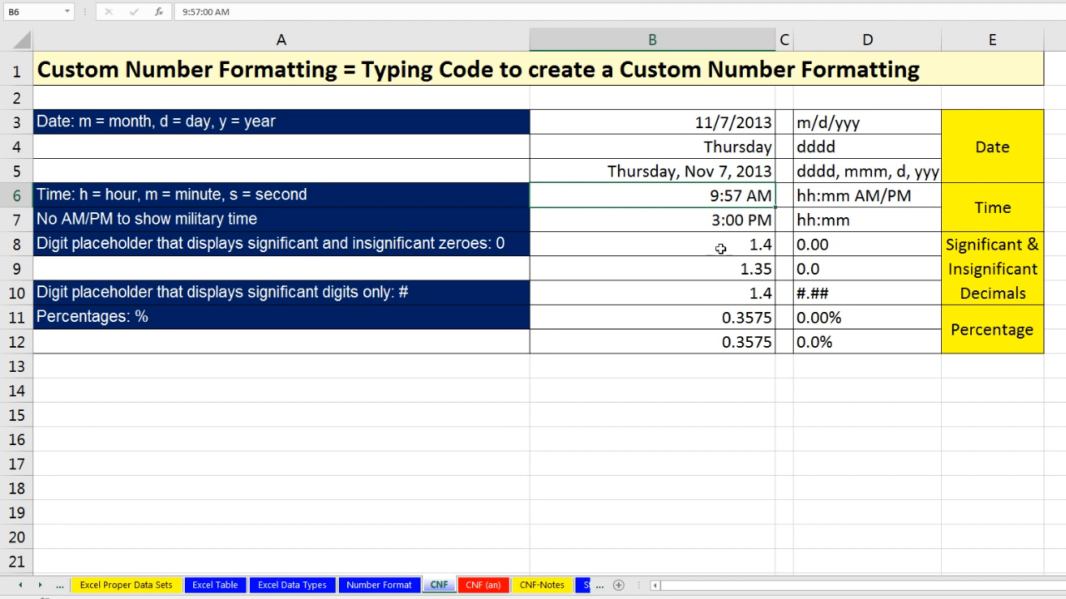
{"action": "key", "text": "ctrl+1"}
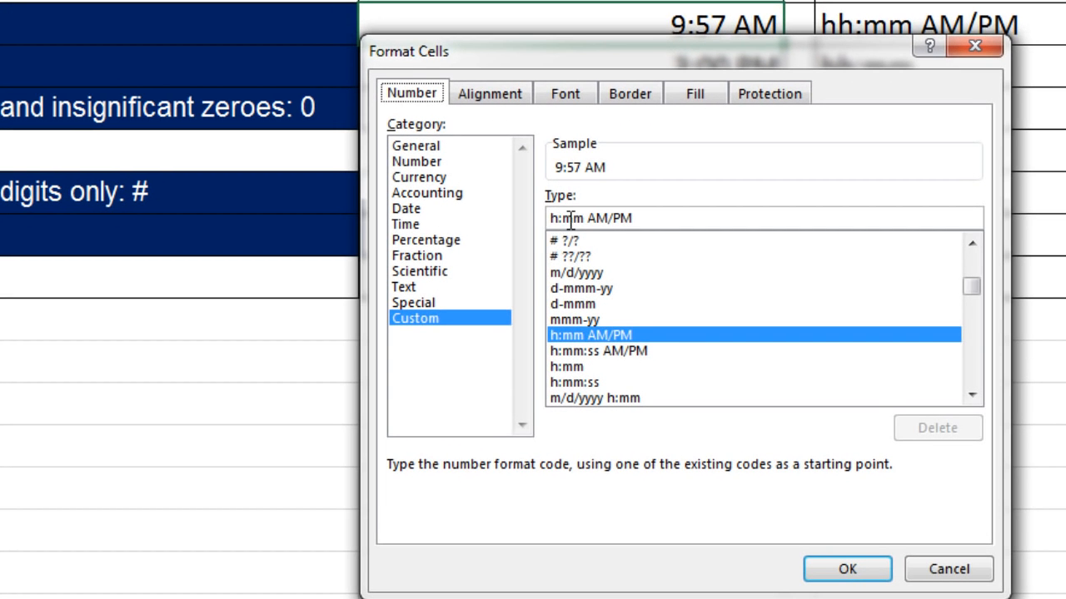
{"action": "left_click_drag", "start_coordinate": [658, 227], "coordinate": [435, 207]}
{"action": "key", "text": "Left"}
{"action": "key", "text": "BackSpace"}
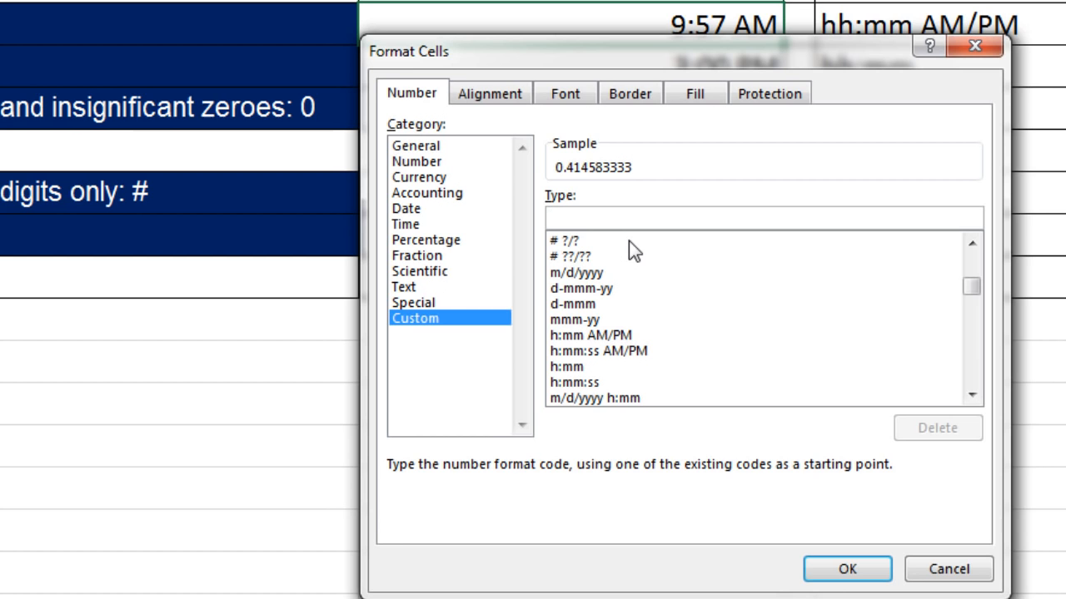
Step: Try the single codes h, m and s one after another on B6's time sample, and clear the code
{"action": "type", "text": "h"}
{"action": "key", "text": "BackSpace"}
{"action": "type", "text": "m"}
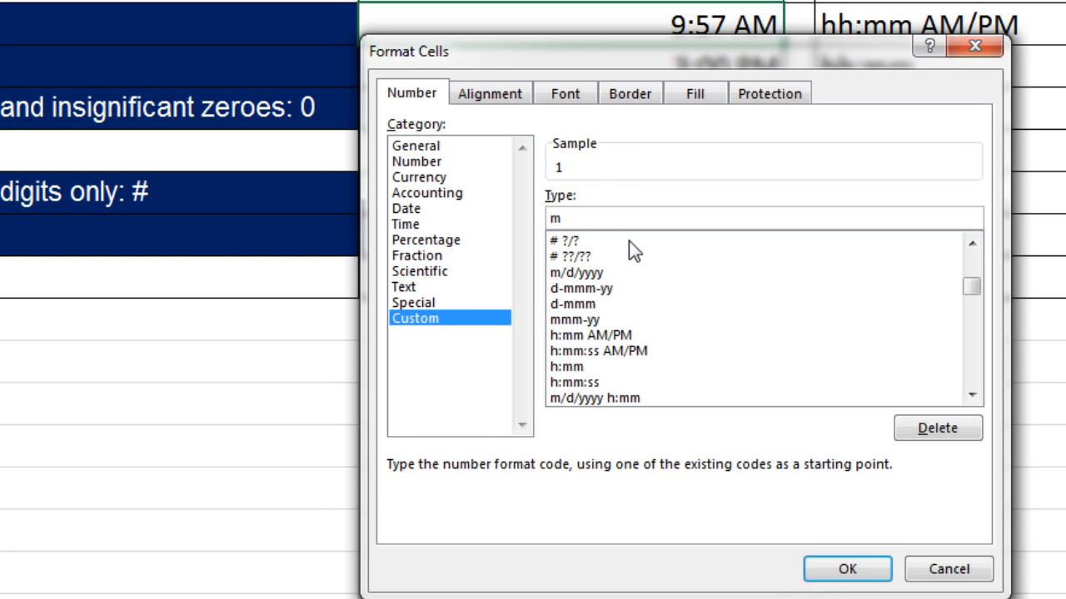
{"action": "key", "text": "BackSpace"}
{"action": "type", "text": "s"}
{"action": "key", "text": "BackSpace"}
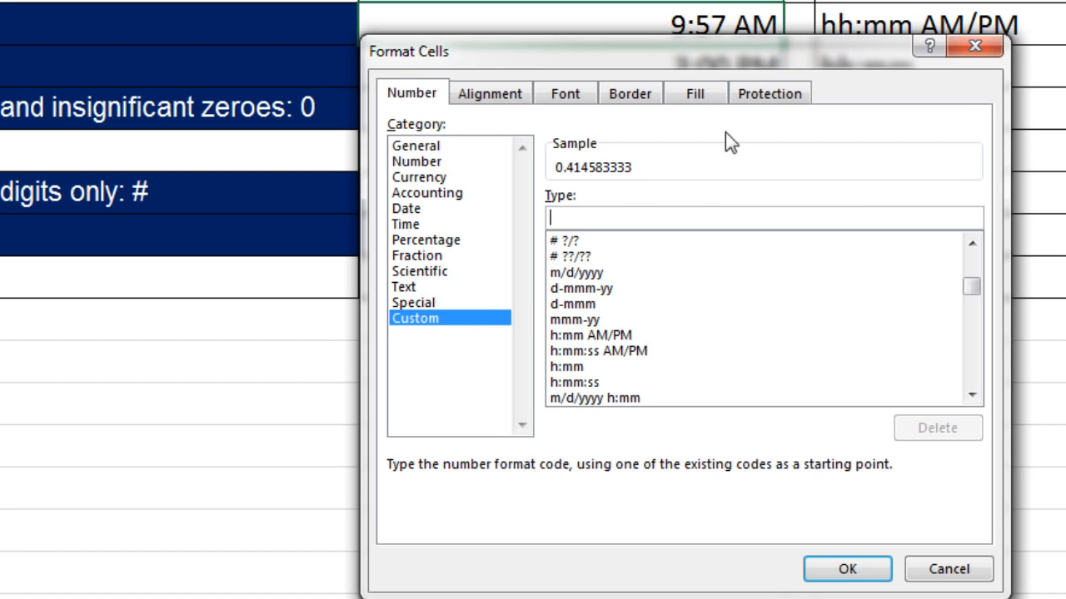
Step: Apply the custom number format hh:mm AM/PM to the time in B6
{"action": "left_click_drag", "start_coordinate": [747, 55], "coordinate": [784, 84]}
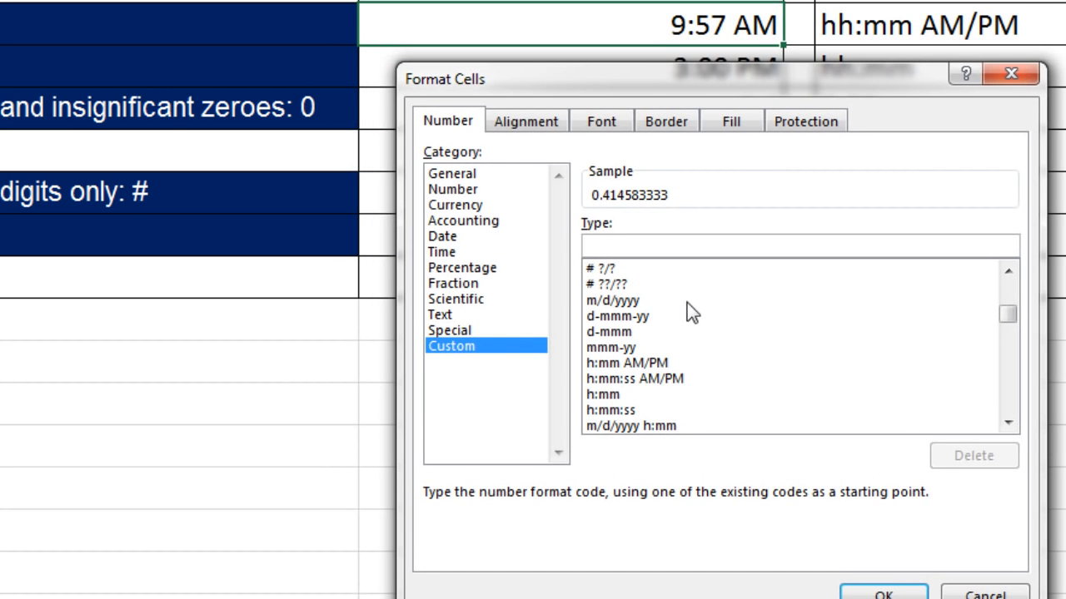
{"action": "type", "text": "hh"}
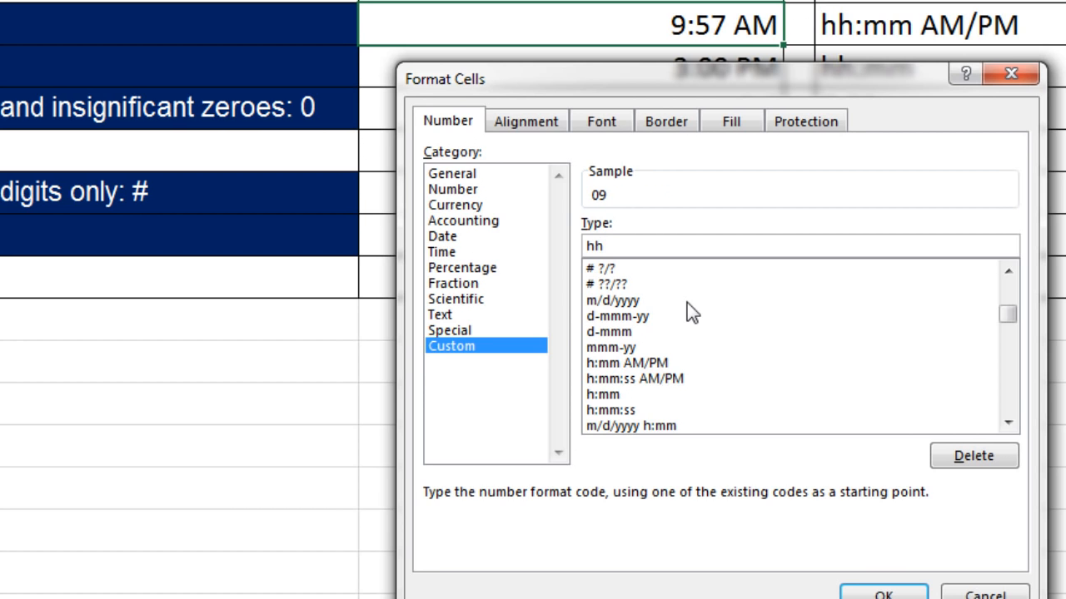
{"action": "type", "text": ":mm AM/PM"}
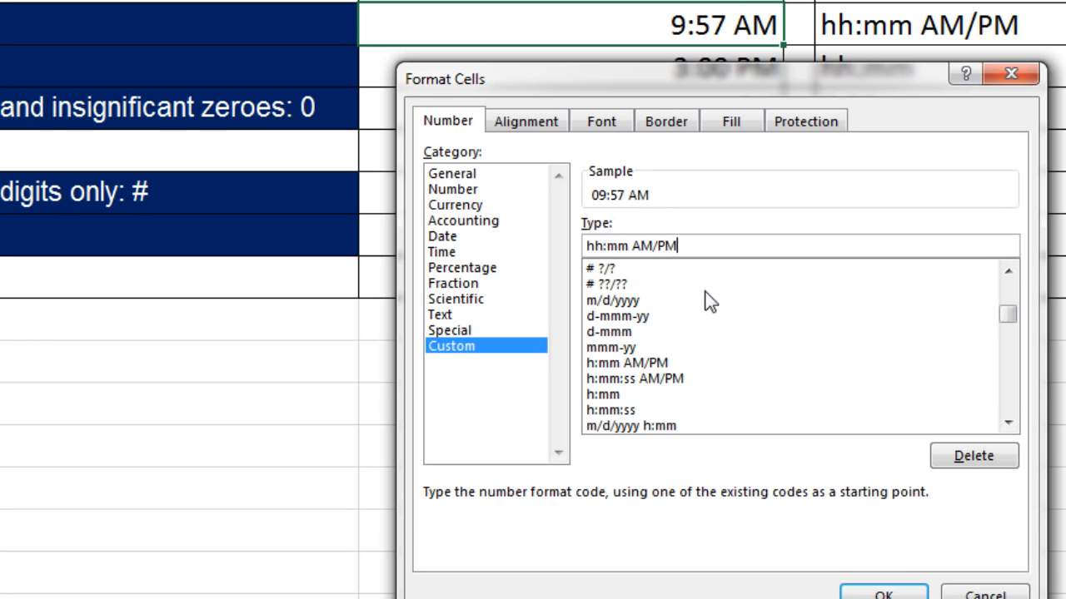
{"action": "left_click", "coordinate": [883, 593]}
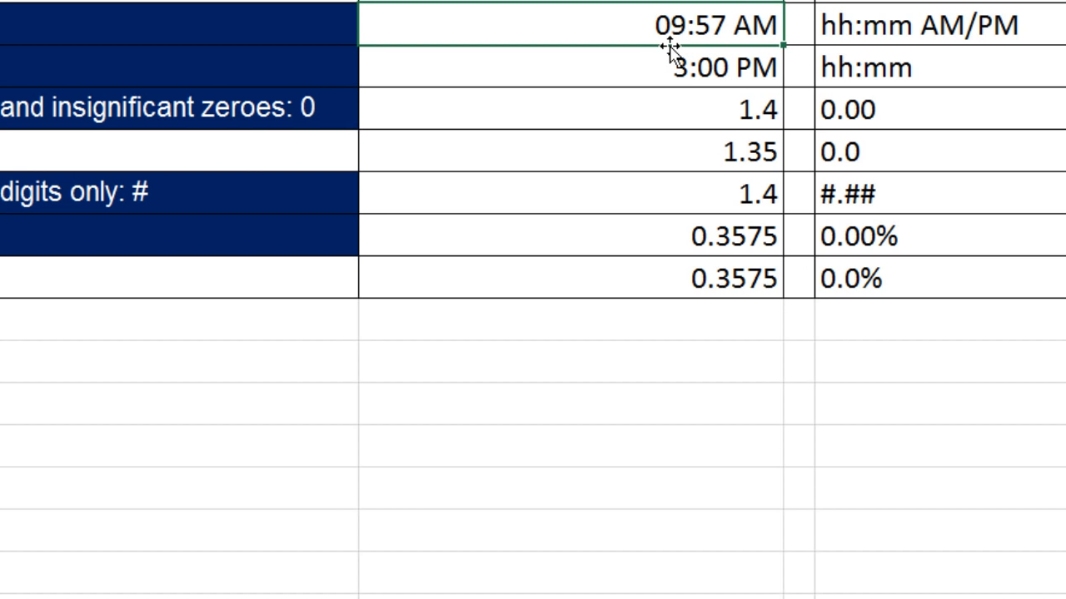
Step: Replace the time in B6 with 3:00 PM, keeping a space before PM
{"action": "type", "text": "3:00"}
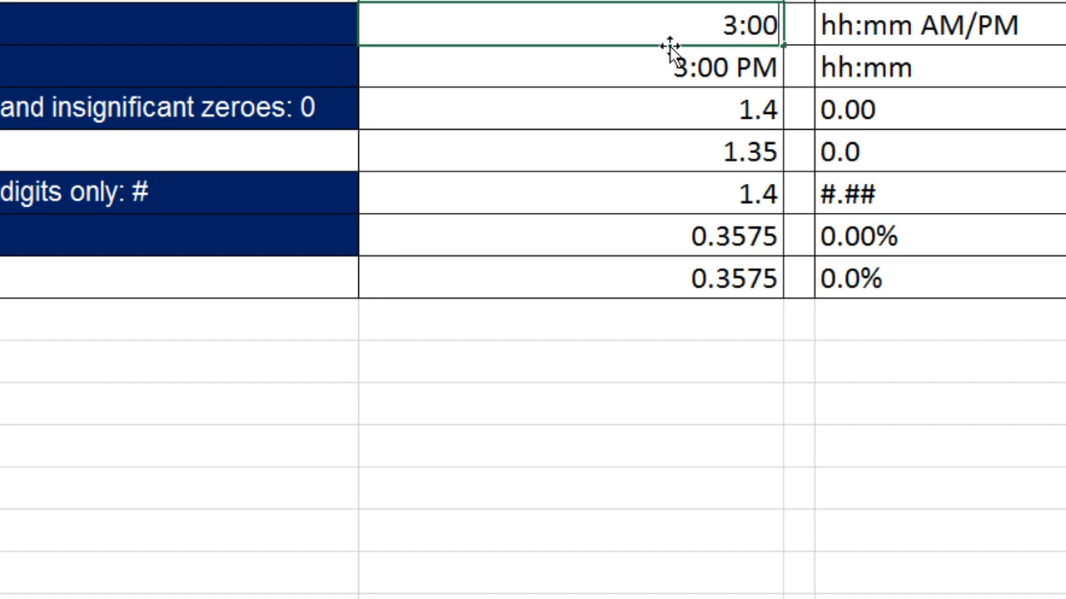
{"action": "type", "text": " PM"}
{"action": "key", "text": "BackSpace"}
{"action": "key", "text": "BackSpace"}
{"action": "key", "text": "BackSpace"}
{"action": "type", "text": "PM"}
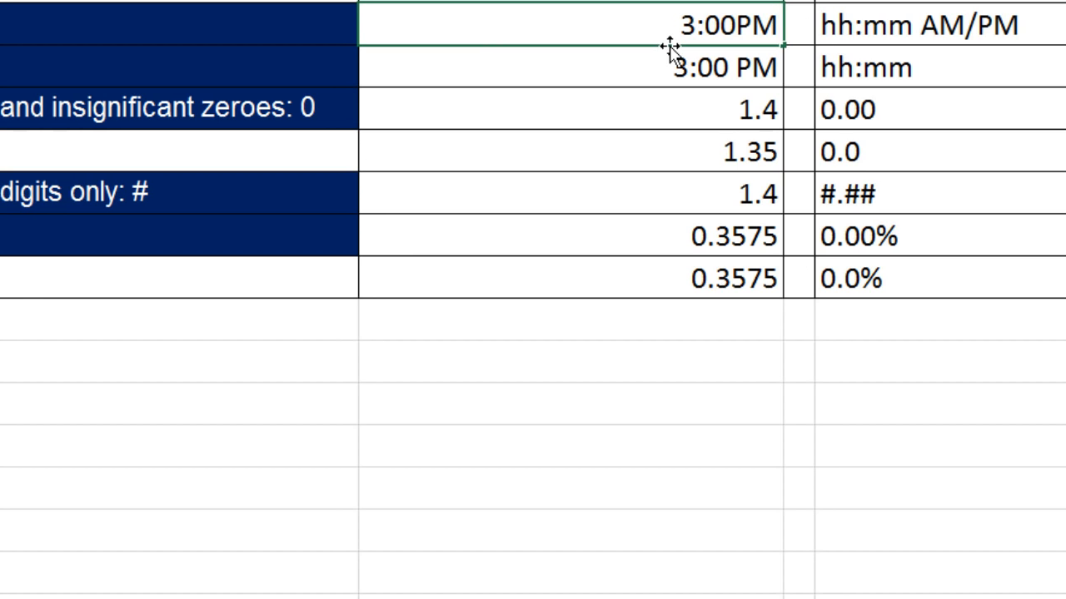
{"action": "key", "text": "ctrl+Return"}
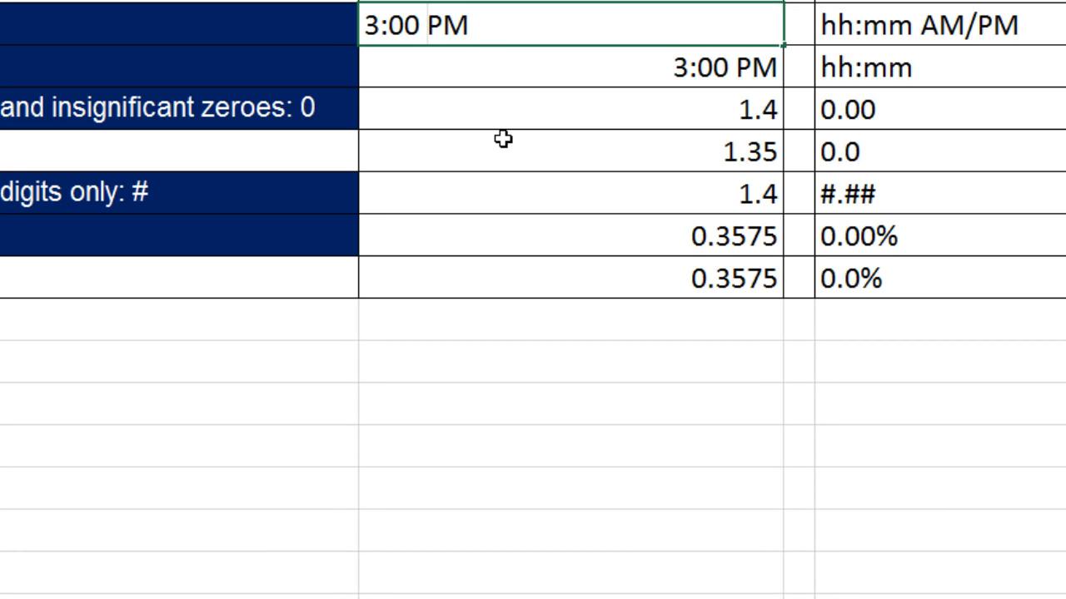
{"action": "key", "text": "ctrl+Return"}
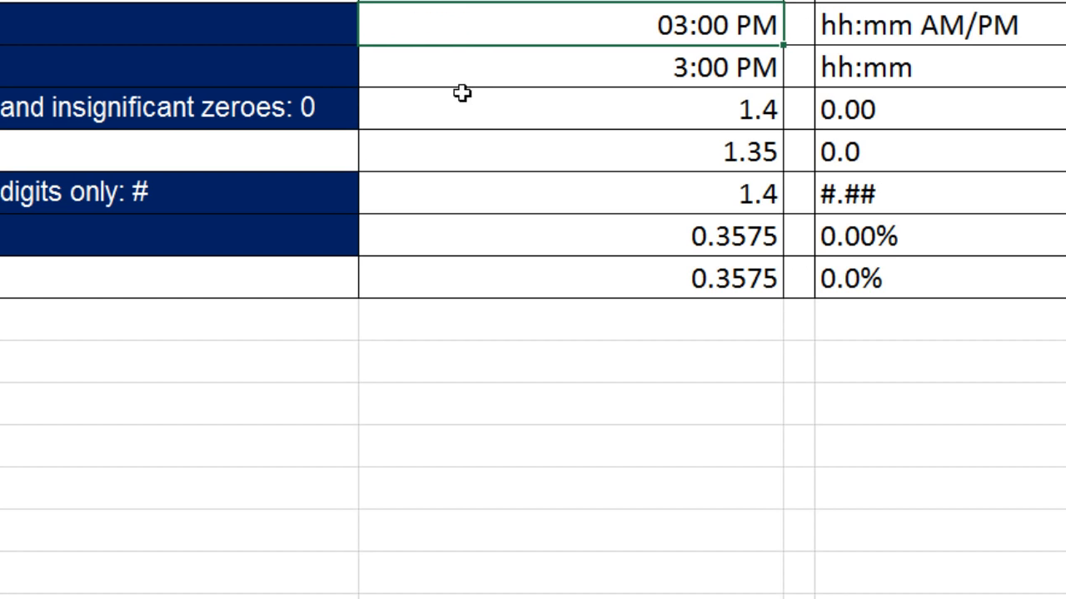
Step: Apply the custom number format hh:mm to the time in B7
{"action": "left_click", "coordinate": [642, 73]}
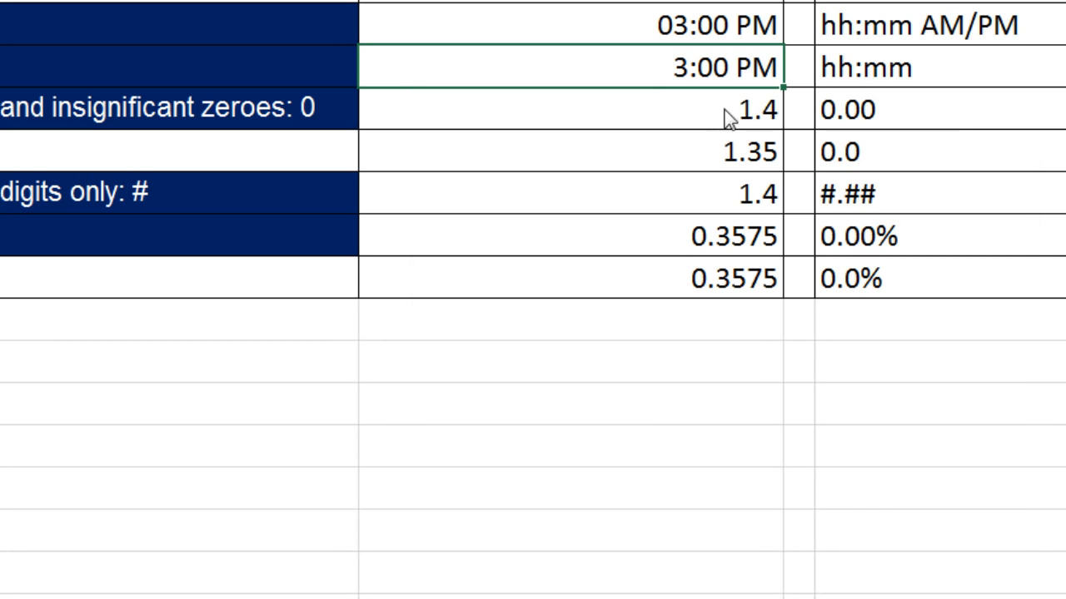
{"action": "key", "text": "ctrl+1"}
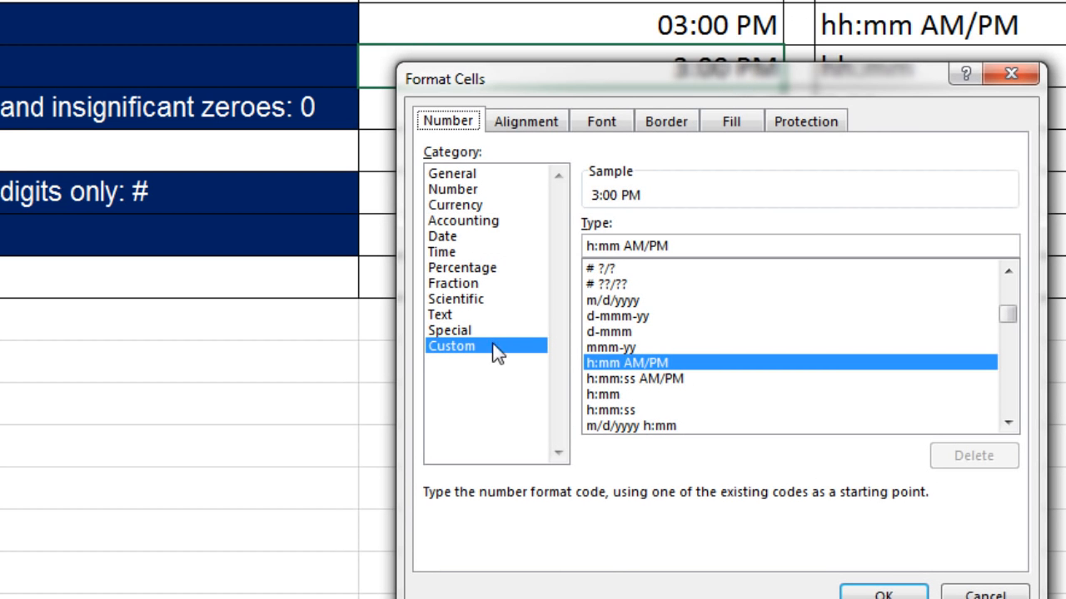
{"action": "left_click_drag", "start_coordinate": [692, 248], "coordinate": [533, 242]}
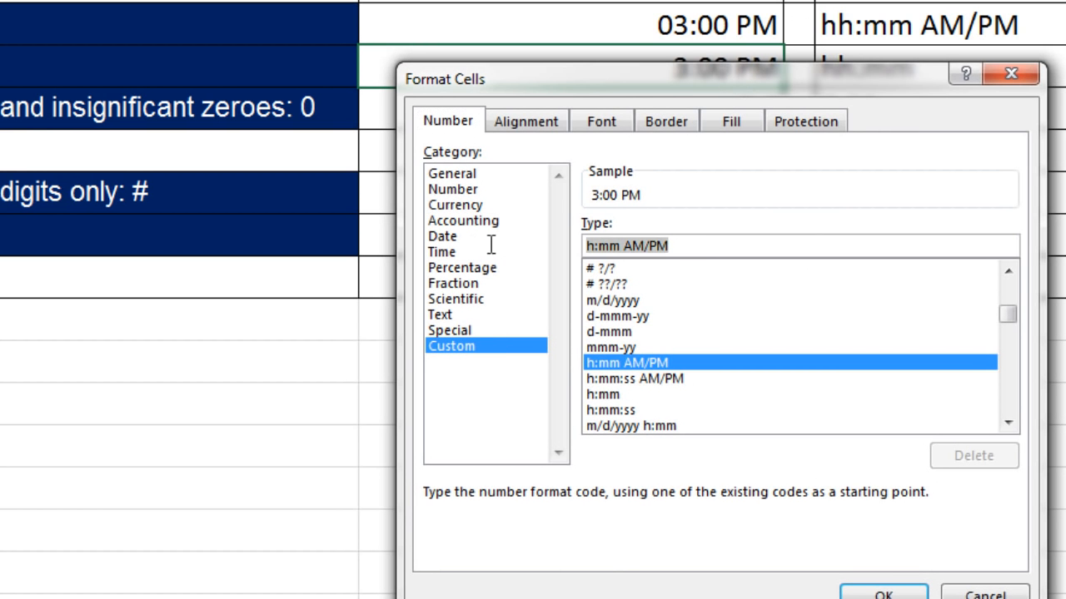
{"action": "type", "text": "hh:m"}
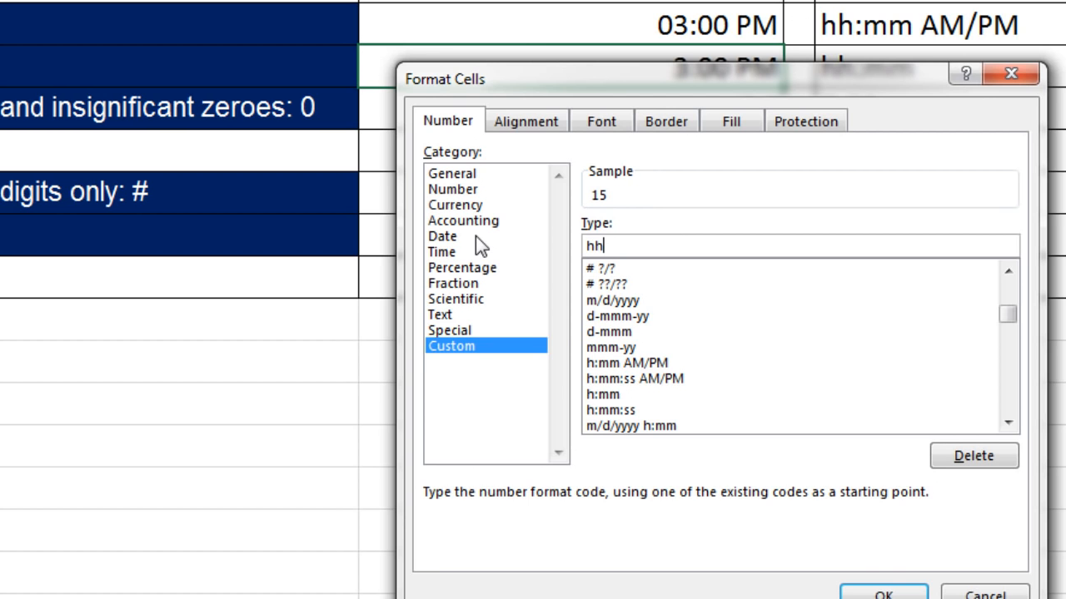
{"action": "type", "text": "m"}
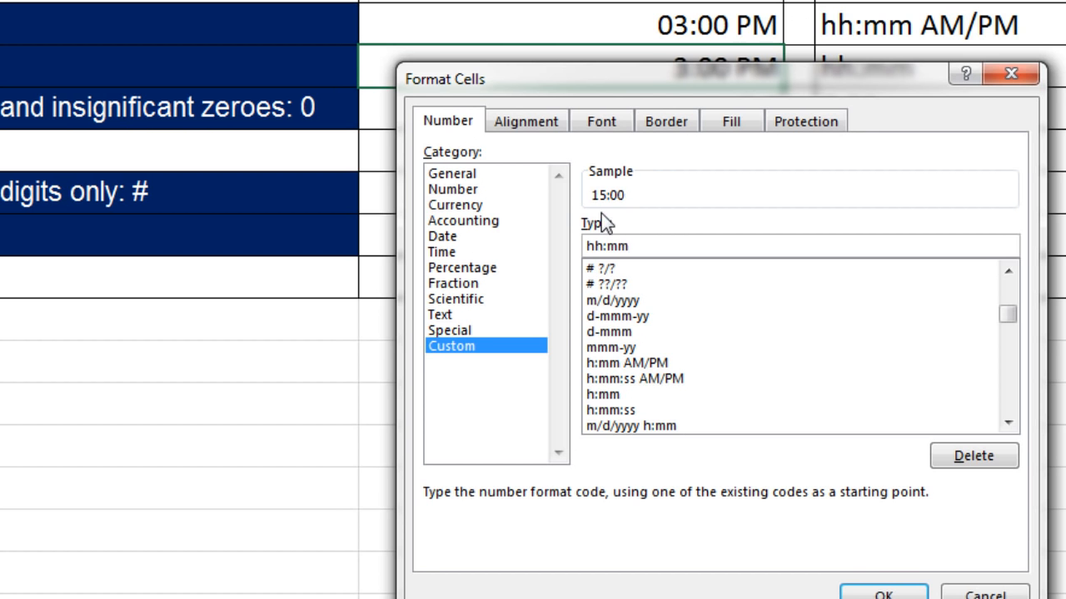
{"action": "left_click", "coordinate": [878, 593]}
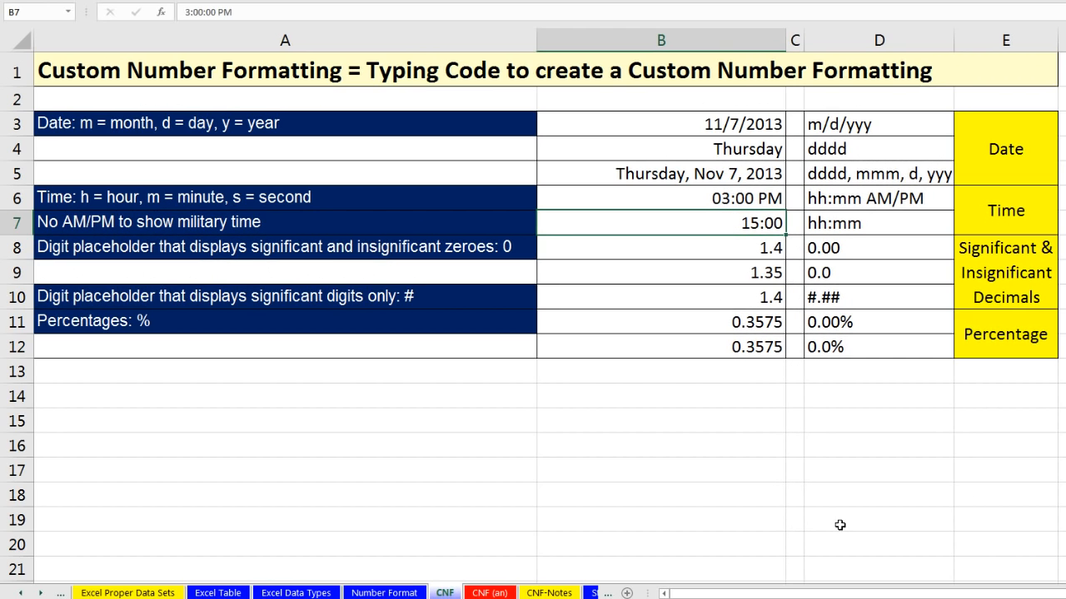
Step: Re-enter the time in B7 as 3:00 PM, keeping B7 selected
{"action": "key", "text": "F2"}
{"action": "key", "text": "BackSpace"}
{"action": "key", "text": "BackSpace"}
{"action": "key", "text": "BackSpace"}
{"action": "key", "text": "BackSpace"}
{"action": "key", "text": "BackSpace"}
{"action": "key", "text": "BackSpace"}
{"action": "key", "text": "BackSpace"}
{"action": "key", "text": "BackSpace"}
{"action": "type", "text": "00 PM"}
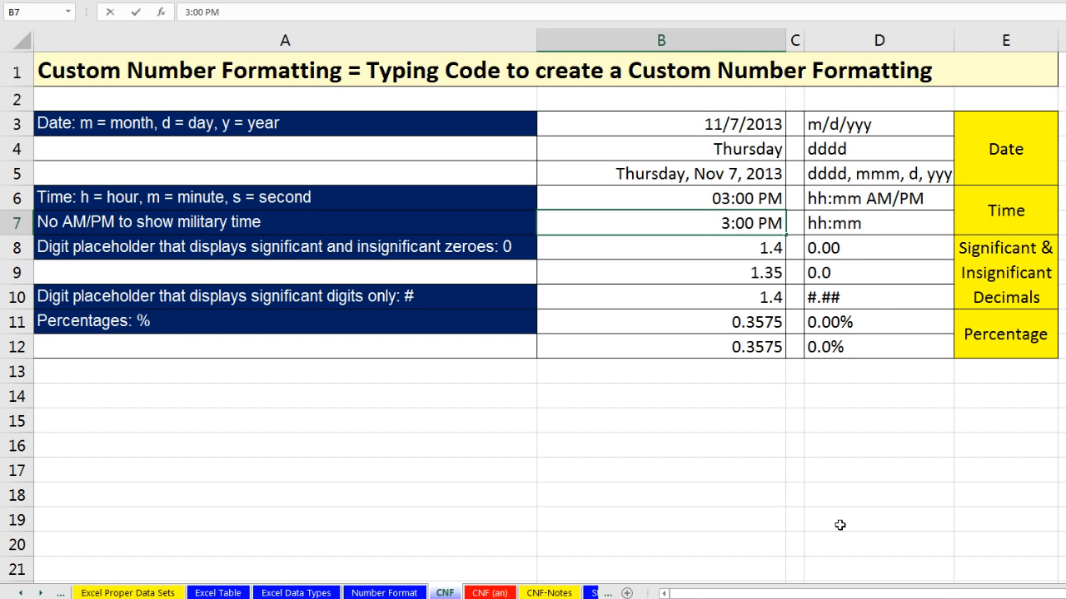
{"action": "key", "text": "ctrl+Return"}
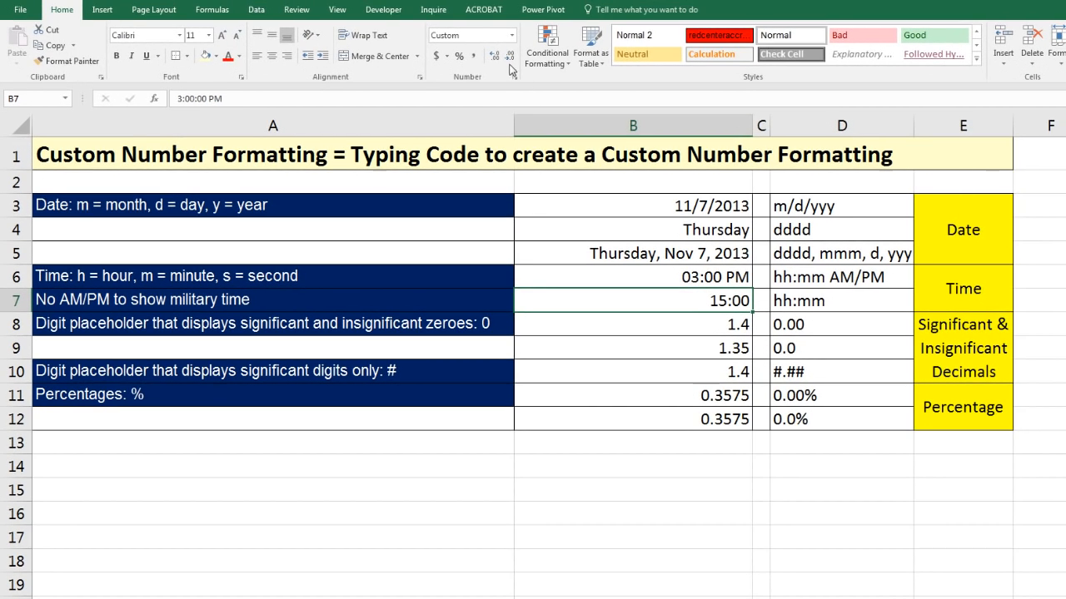
Step: Try the custom code 0.0000 on the decimal in B8, shorten it to 0.00 and apply it
{"action": "left_click", "coordinate": [722, 325]}
{"action": "key", "text": "ctrl+1"}
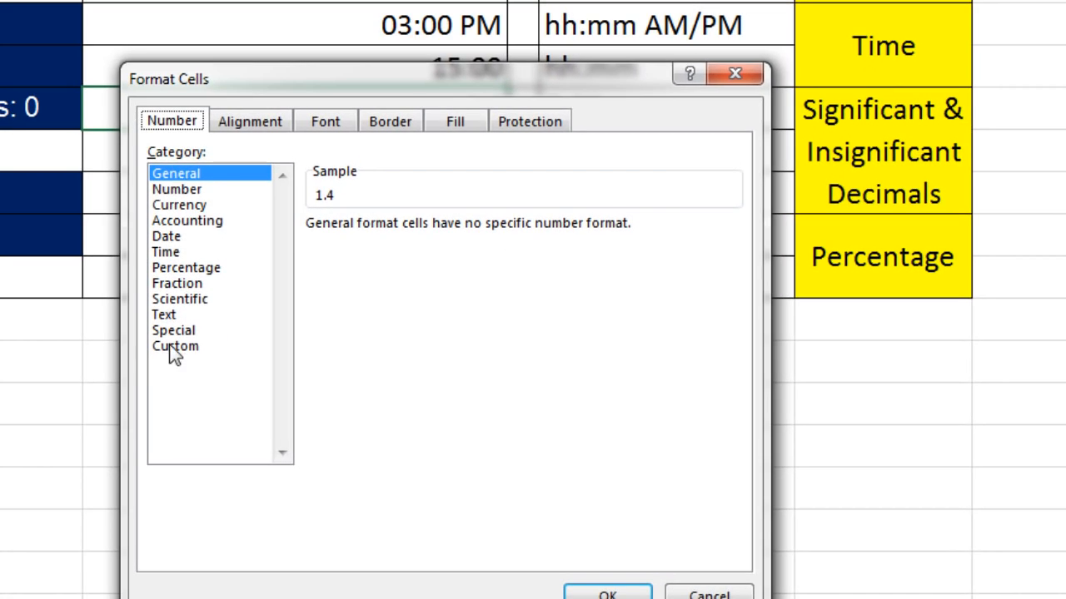
{"action": "left_click", "coordinate": [173, 350]}
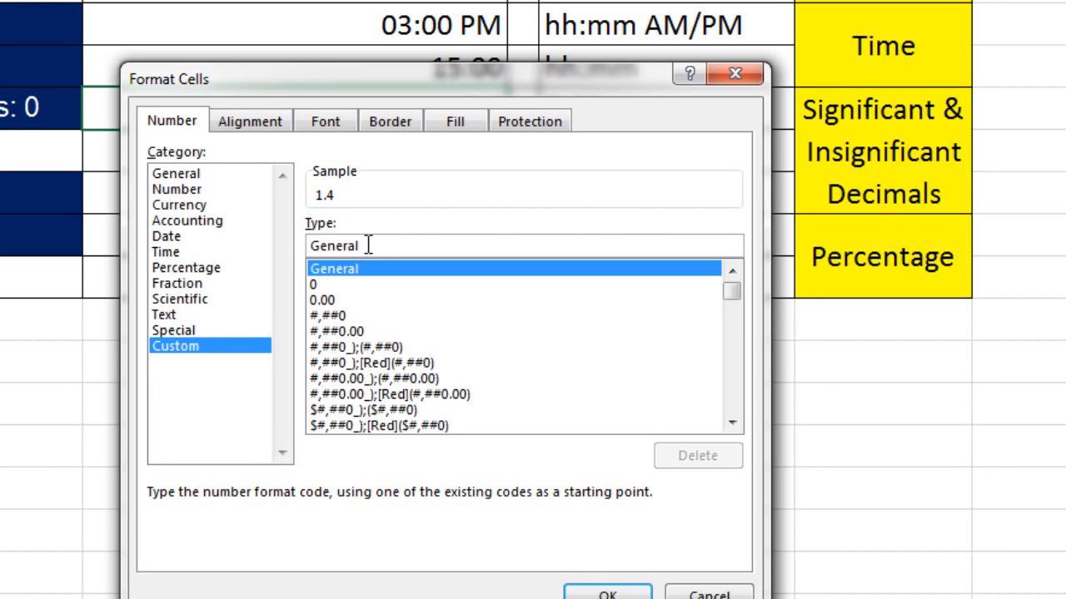
{"action": "left_click_drag", "start_coordinate": [375, 245], "coordinate": [233, 238]}
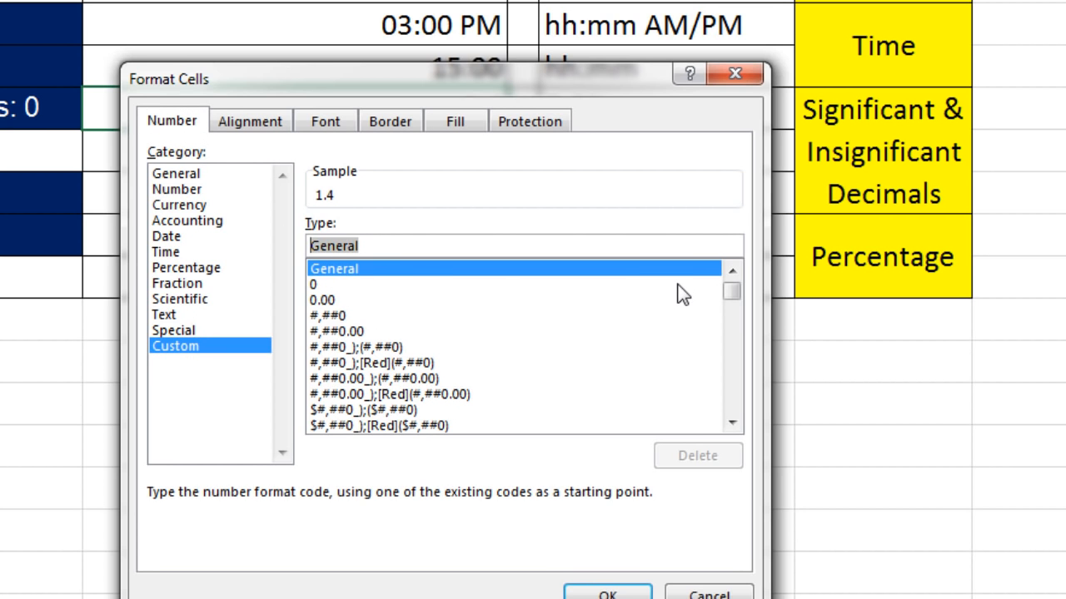
{"action": "type", "text": "0."}
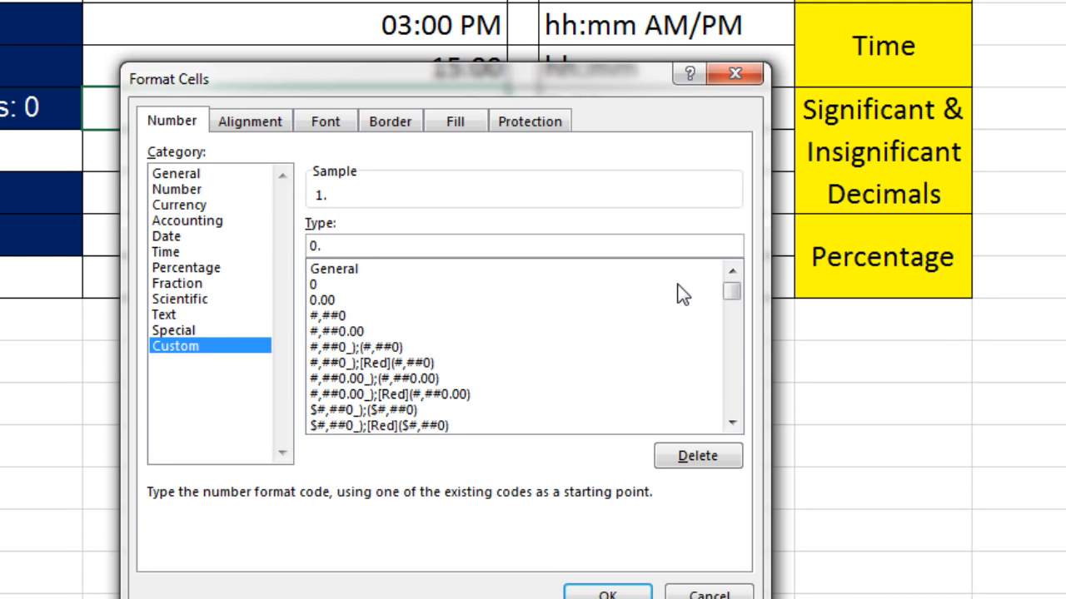
{"action": "type", "text": "0000"}
{"action": "key", "text": "BackSpace"}
{"action": "key", "text": "BackSpace"}
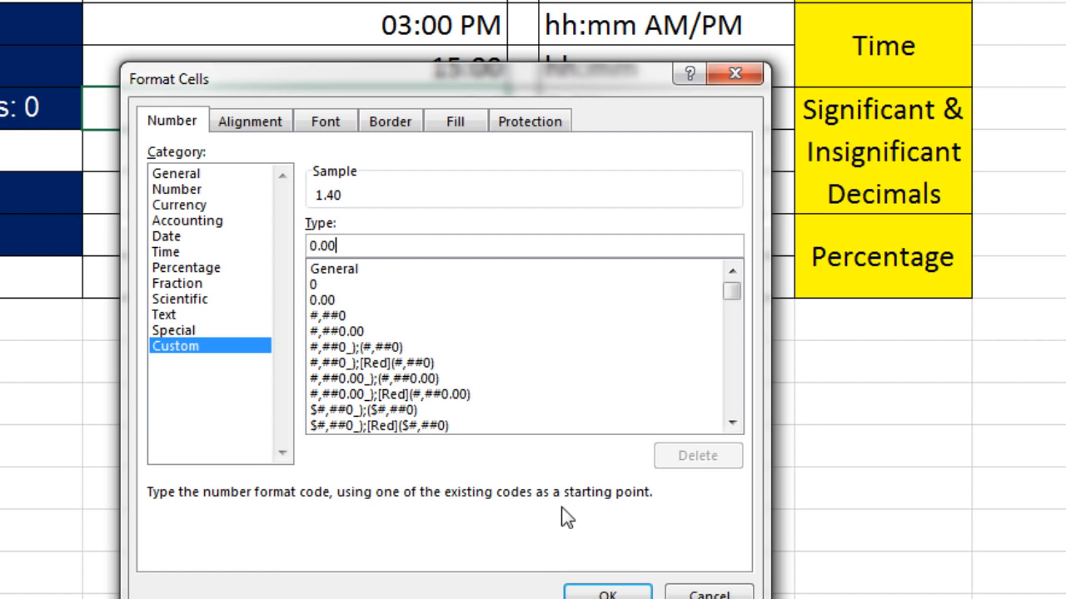
{"action": "left_click", "coordinate": [606, 593]}
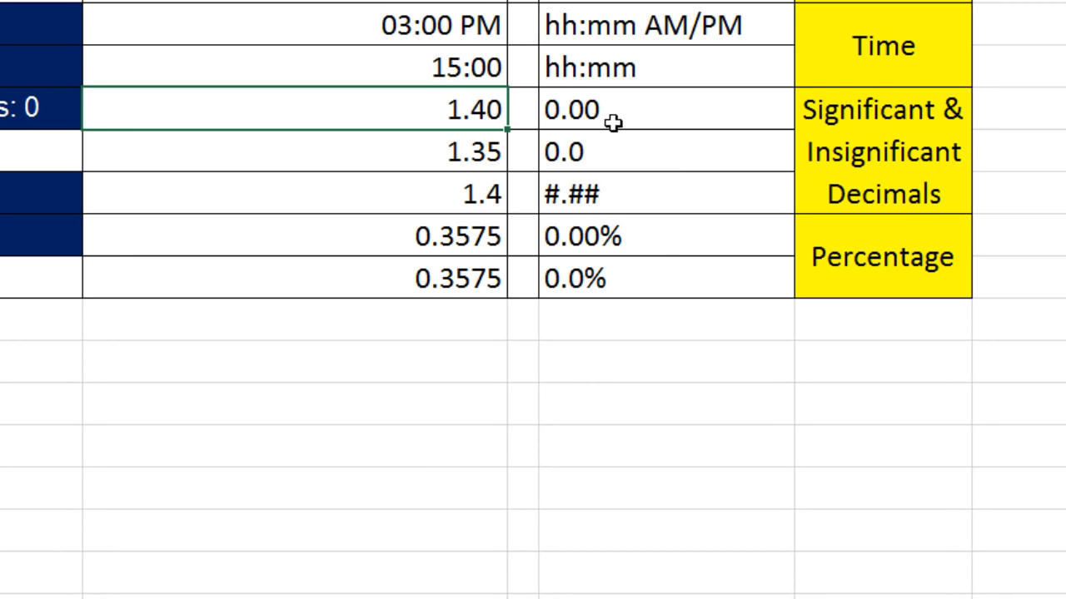
Step: Try 1.755 as the value in B8, and undo the entry
{"action": "type", "text": "1"}
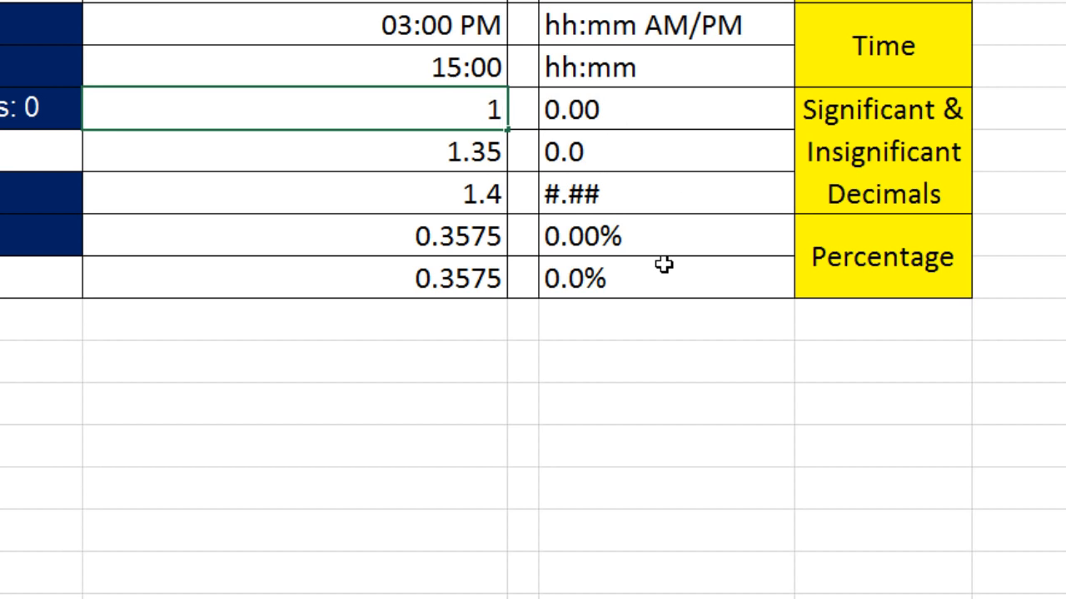
{"action": "type", "text": ".755"}
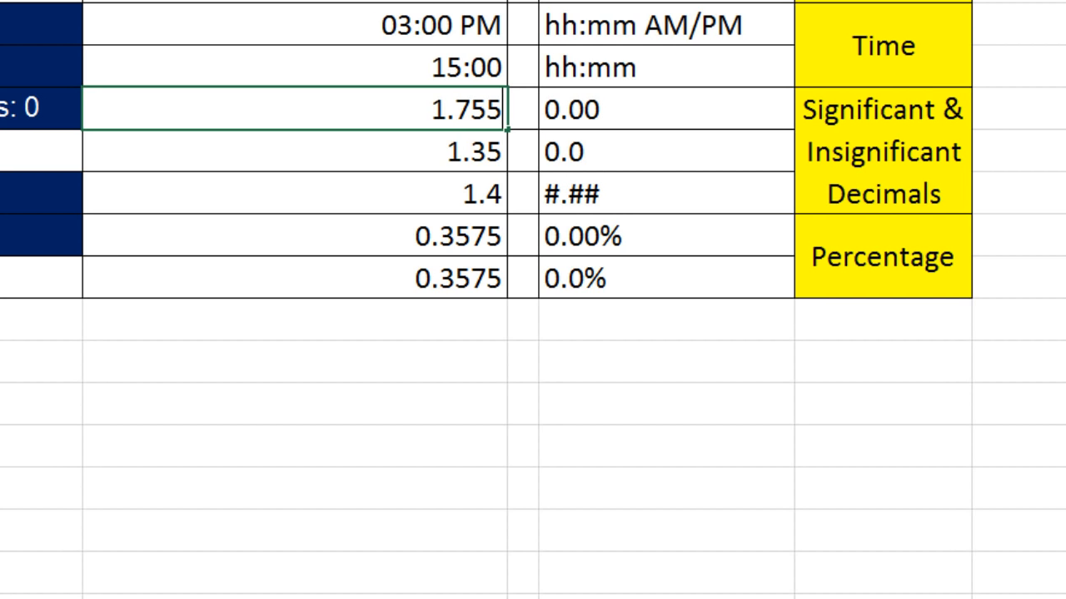
{"action": "key", "text": "ctrl+Return"}
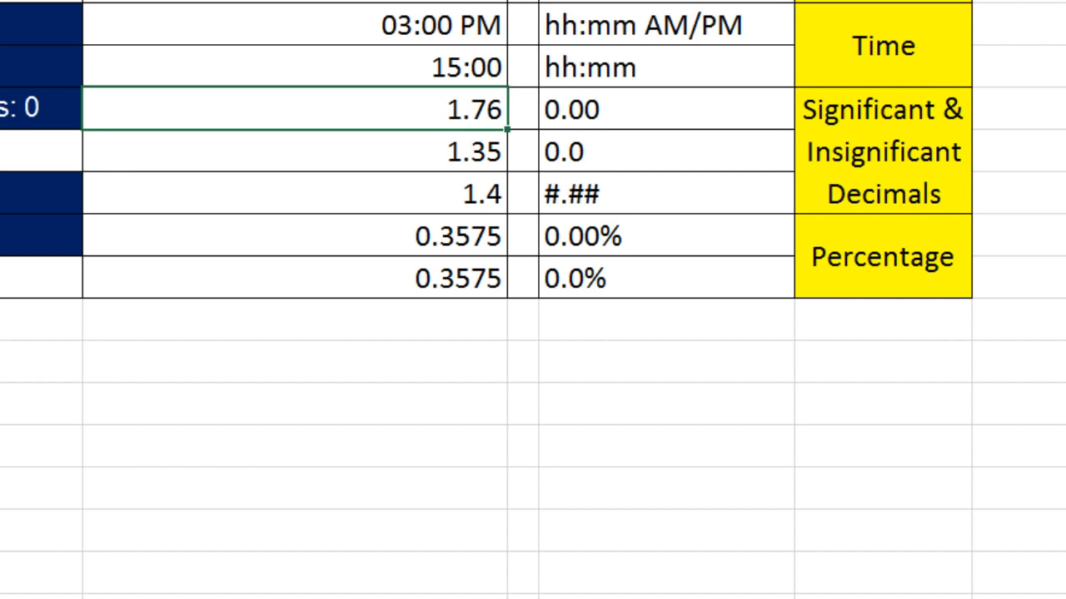
{"action": "key", "text": "ctrl+z"}
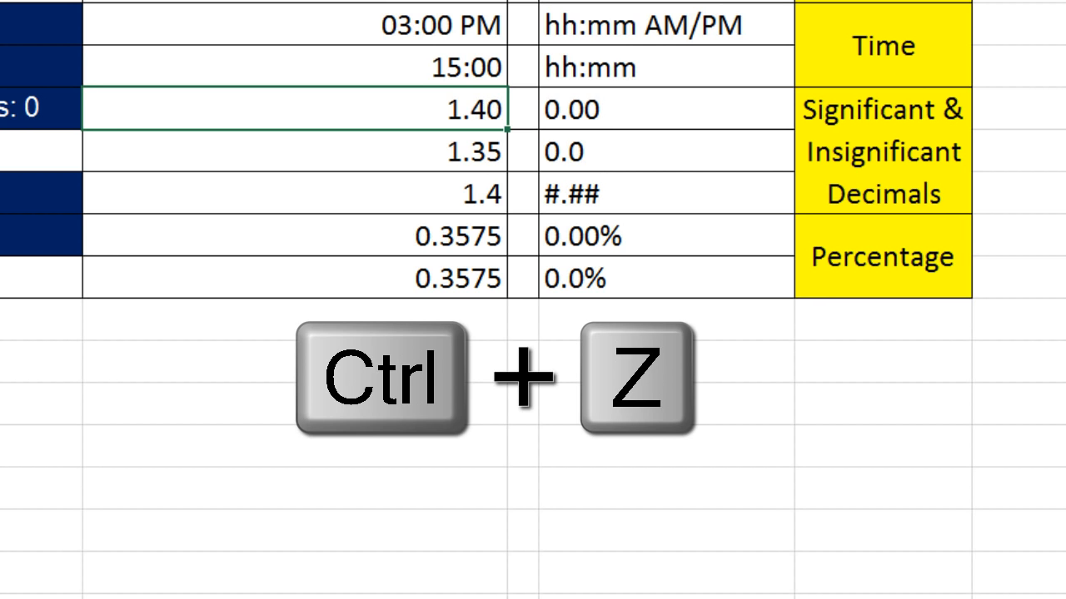
Step: Apply the custom number format 0.0 to the decimal in B9
{"action": "left_click", "coordinate": [470, 158]}
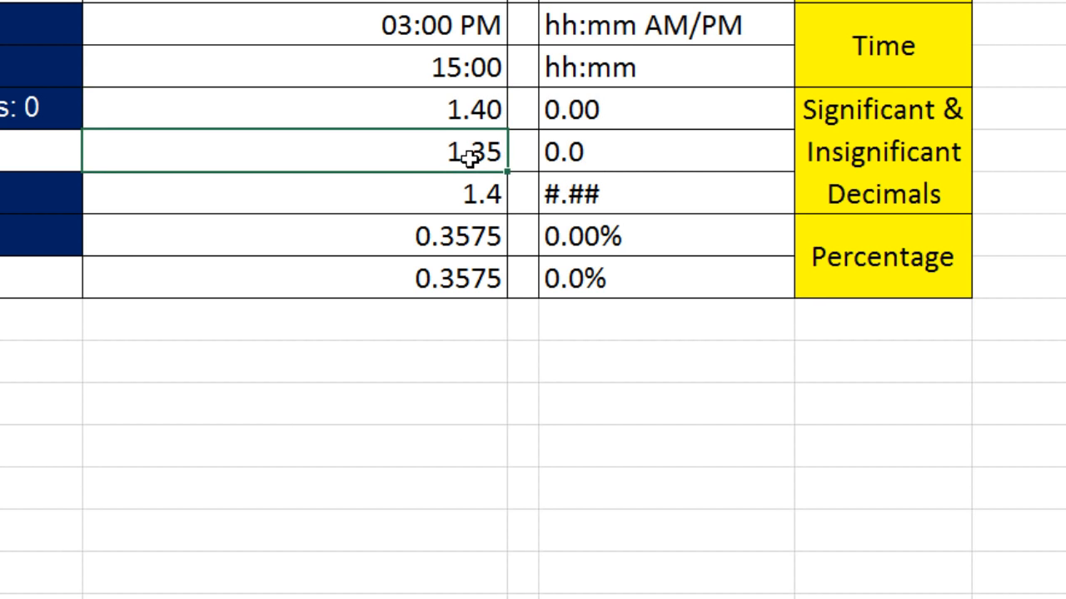
{"action": "key", "text": "ctrl+1"}
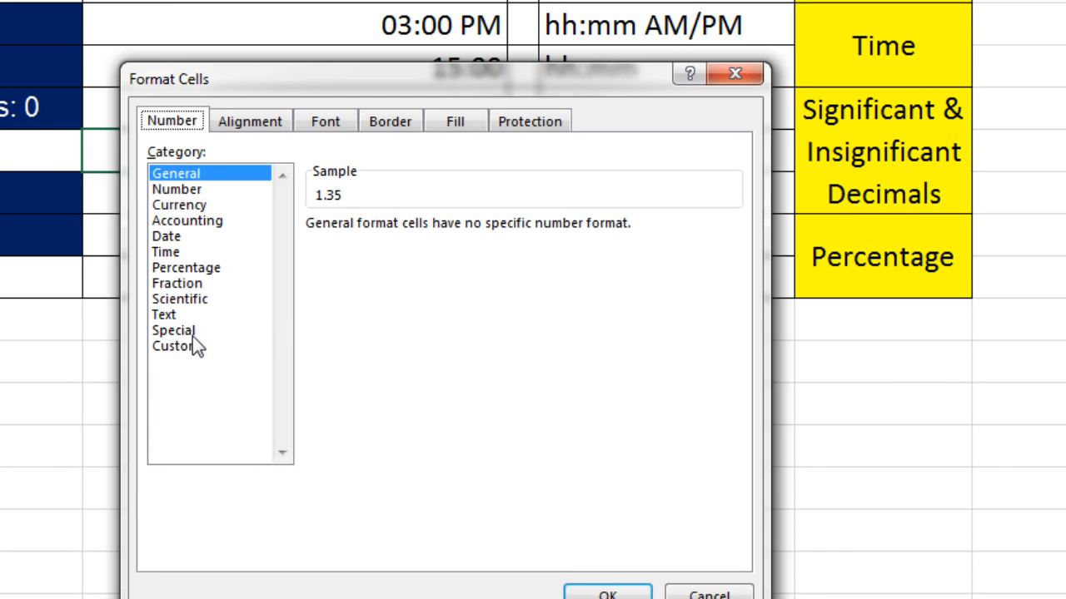
{"action": "left_click", "coordinate": [192, 348]}
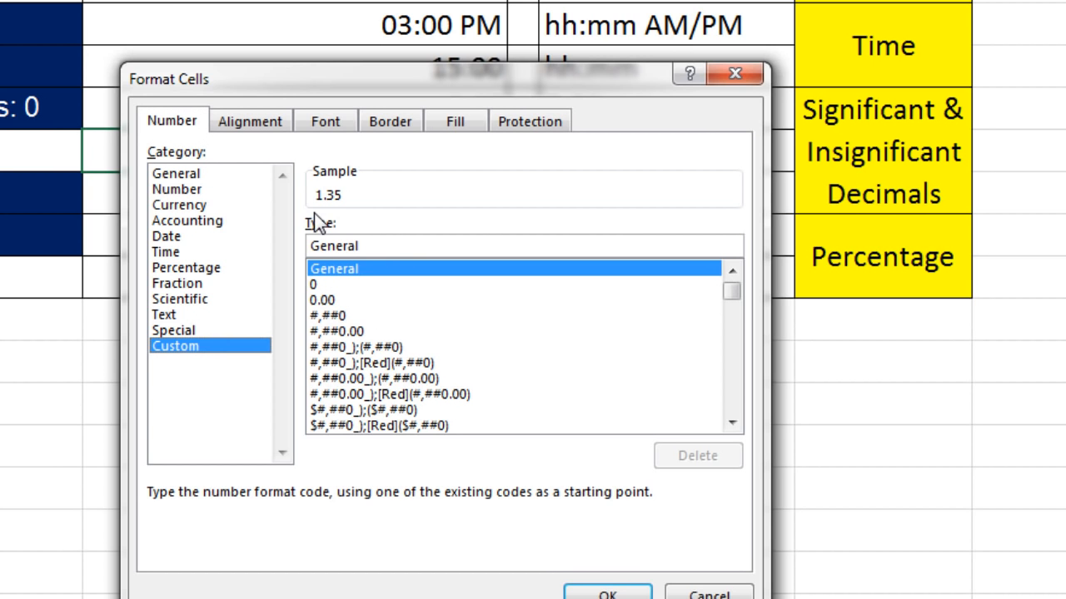
{"action": "left_click_drag", "start_coordinate": [375, 247], "coordinate": [211, 240]}
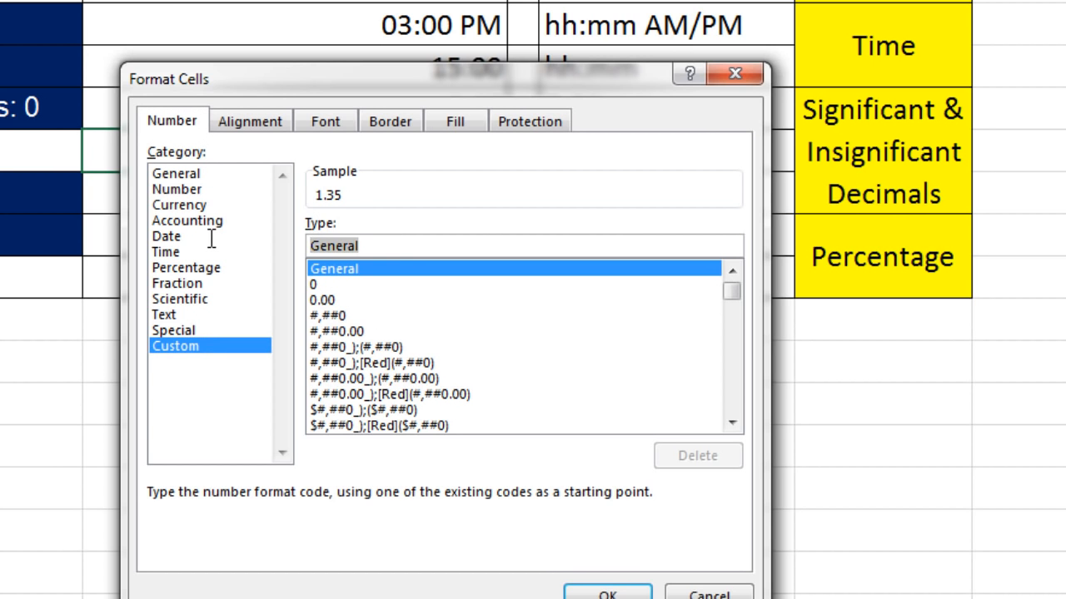
{"action": "type", "text": "0.0"}
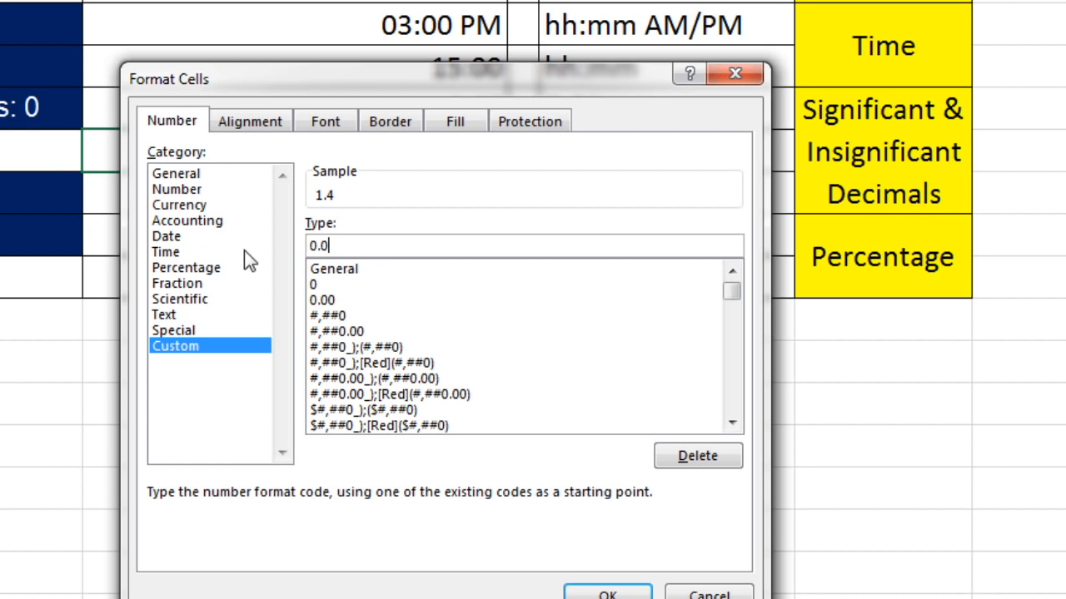
{"action": "left_click", "coordinate": [619, 594]}
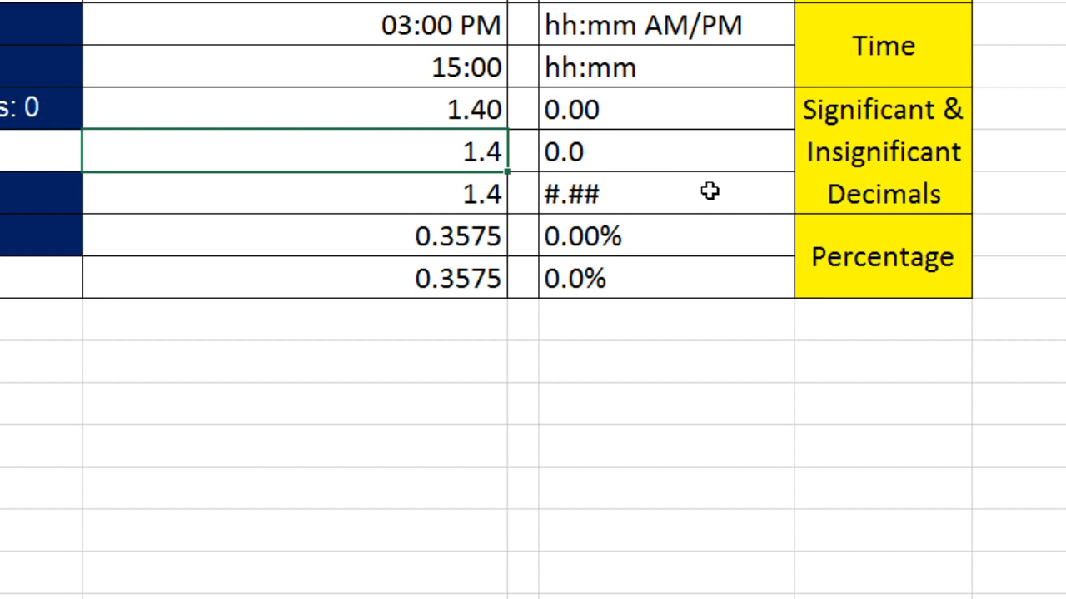
Step: Apply the custom number format #.## to the decimal in B10
{"action": "left_click", "coordinate": [609, 200]}
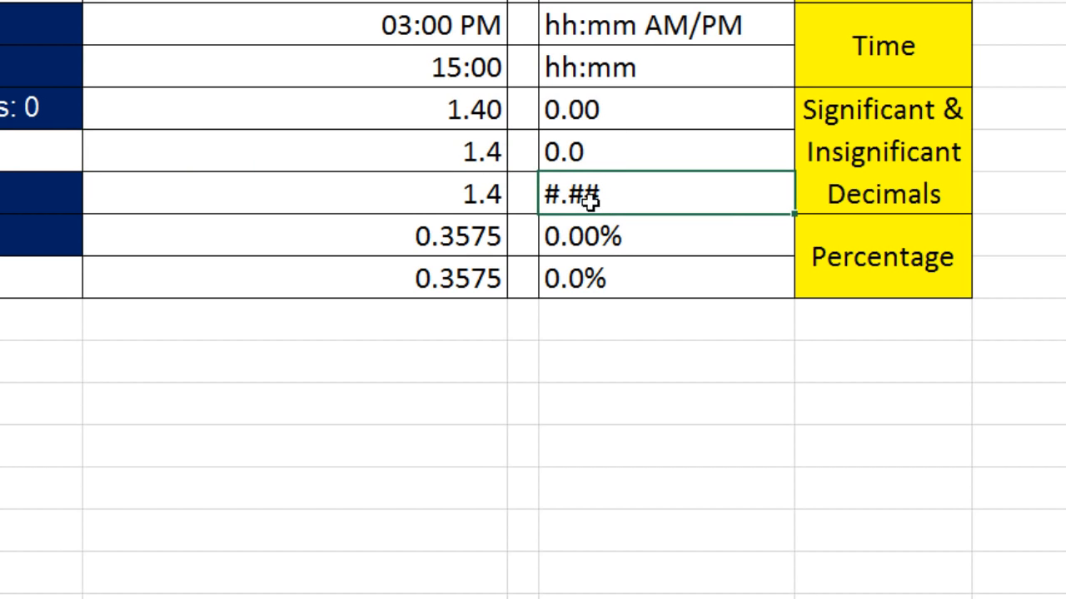
{"action": "left_click", "coordinate": [443, 201]}
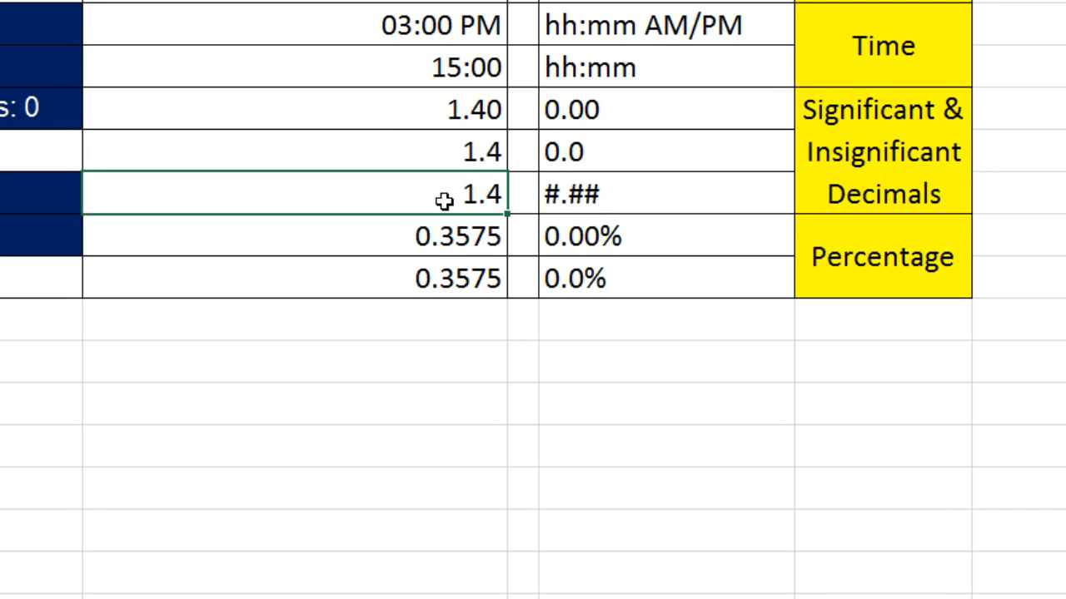
{"action": "key", "text": "ctrl+1"}
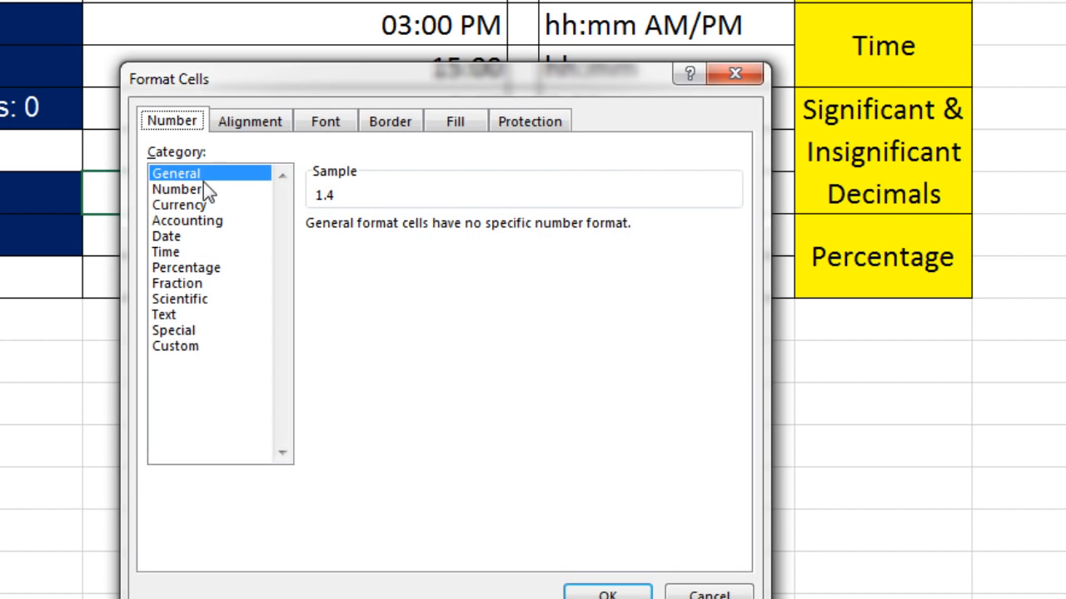
{"action": "left_click", "coordinate": [184, 347]}
{"action": "left_click_drag", "start_coordinate": [390, 246], "coordinate": [250, 241]}
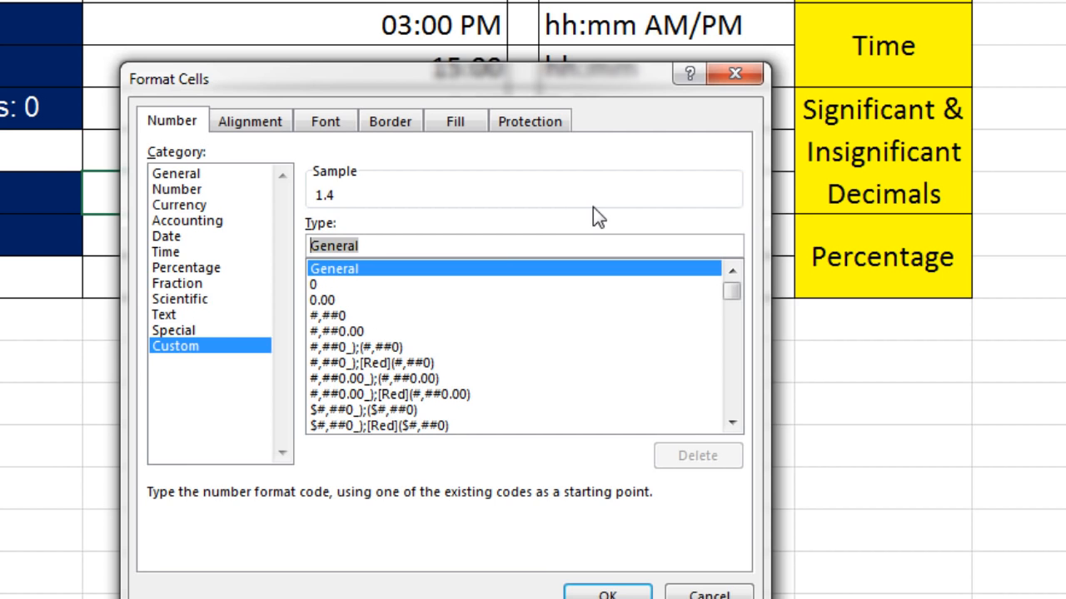
{"action": "type", "text": "#"}
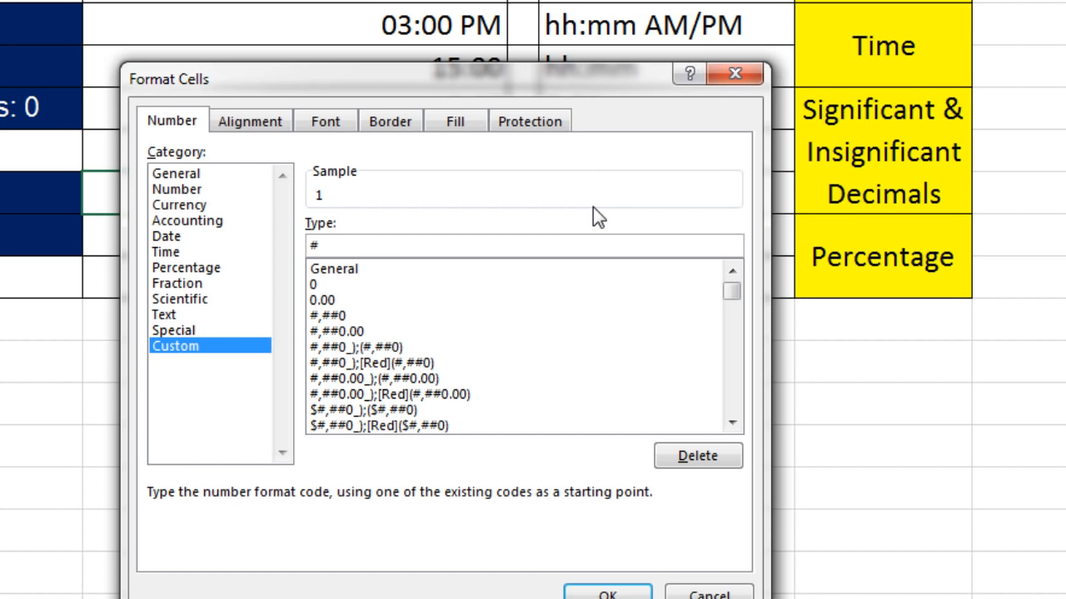
{"action": "type", "text": ".##"}
{"action": "left_click", "coordinate": [609, 594]}
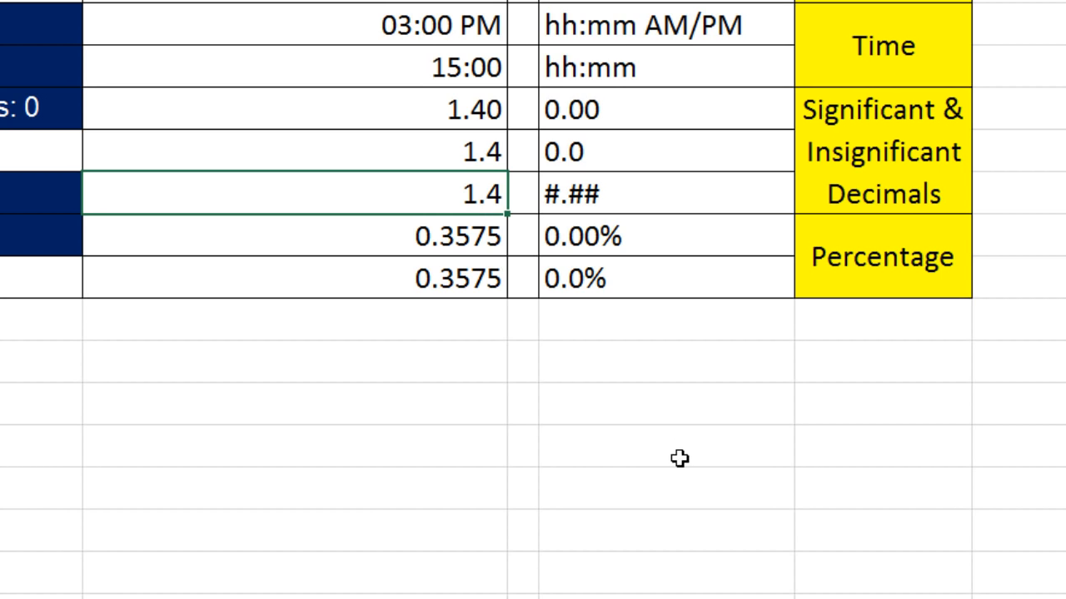
Step: Enter 1.35 in B10, try 1.455 in its place, and undo the 1.455 entry
{"action": "type", "text": "1.35"}
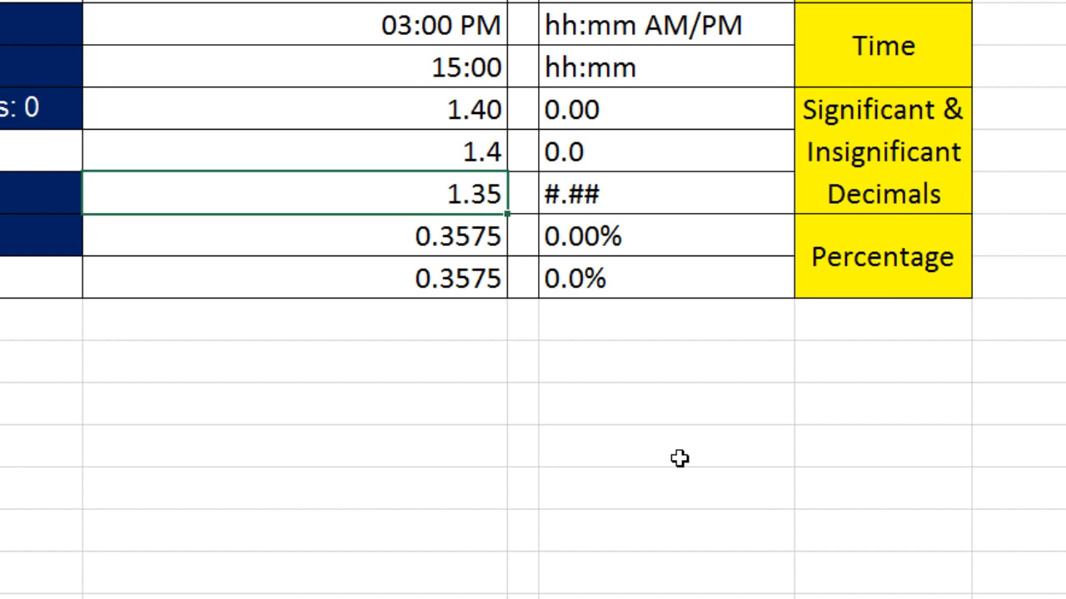
{"action": "key", "text": "BackSpace"}
{"action": "key", "text": "BackSpace"}
{"action": "key", "text": "BackSpace"}
{"action": "type", "text": ".455"}
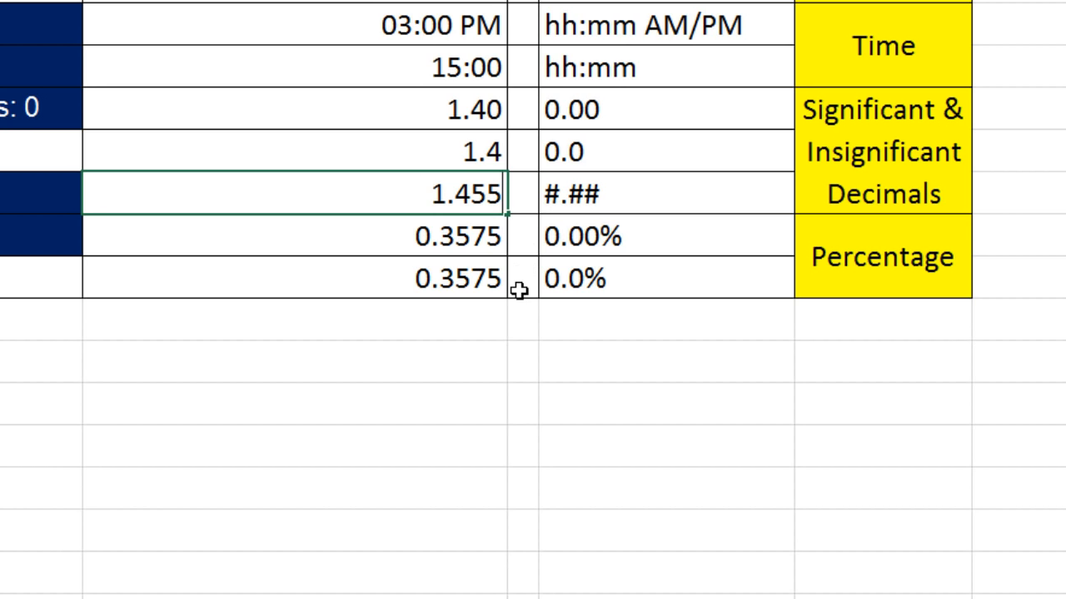
{"action": "key", "text": "ctrl+Return"}
{"action": "key", "text": "ctrl+z"}
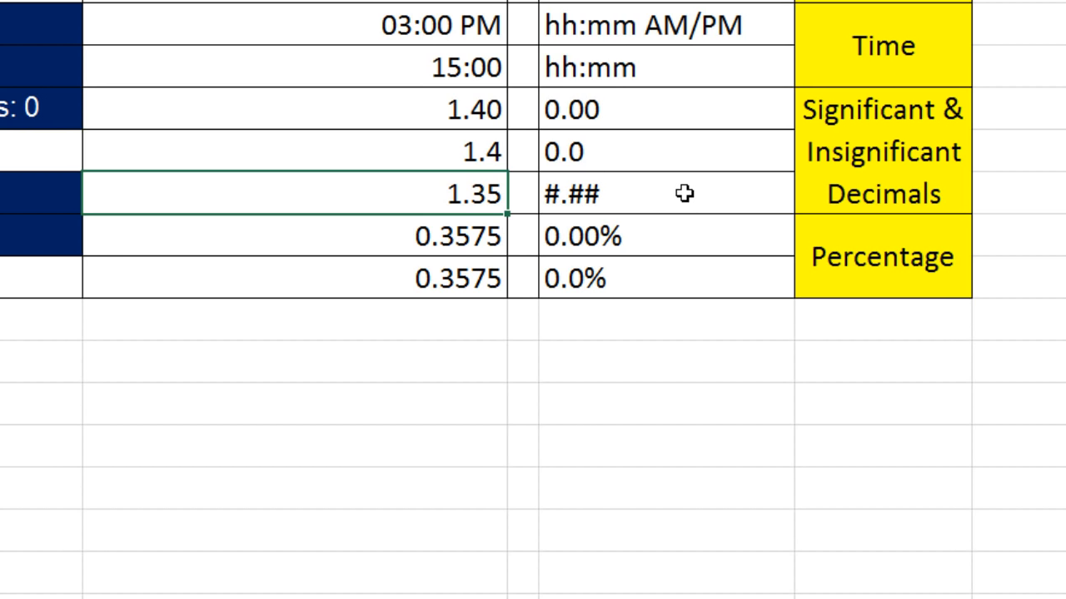
Step: Apply the custom number format 0.00% to the decimal in B11
{"action": "left_click", "coordinate": [462, 240]}
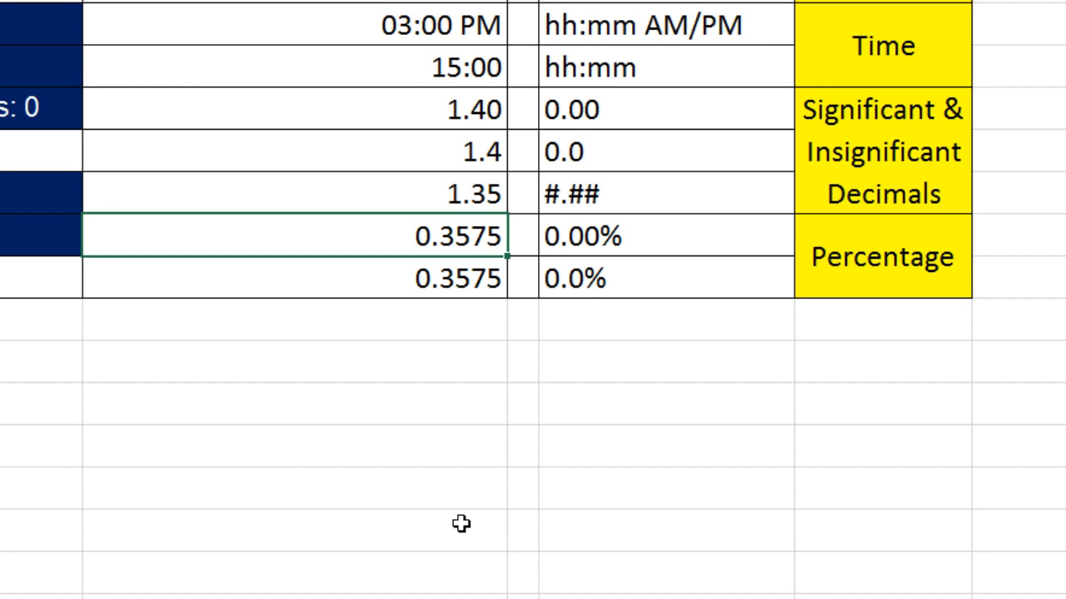
{"action": "key", "text": "ctrl+1"}
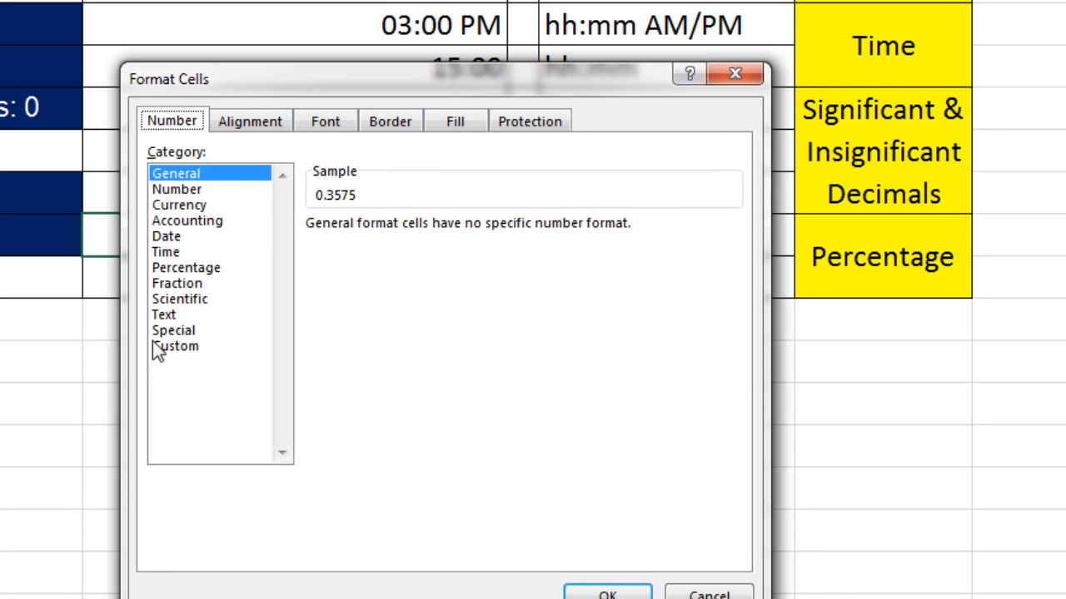
{"action": "left_click", "coordinate": [171, 348]}
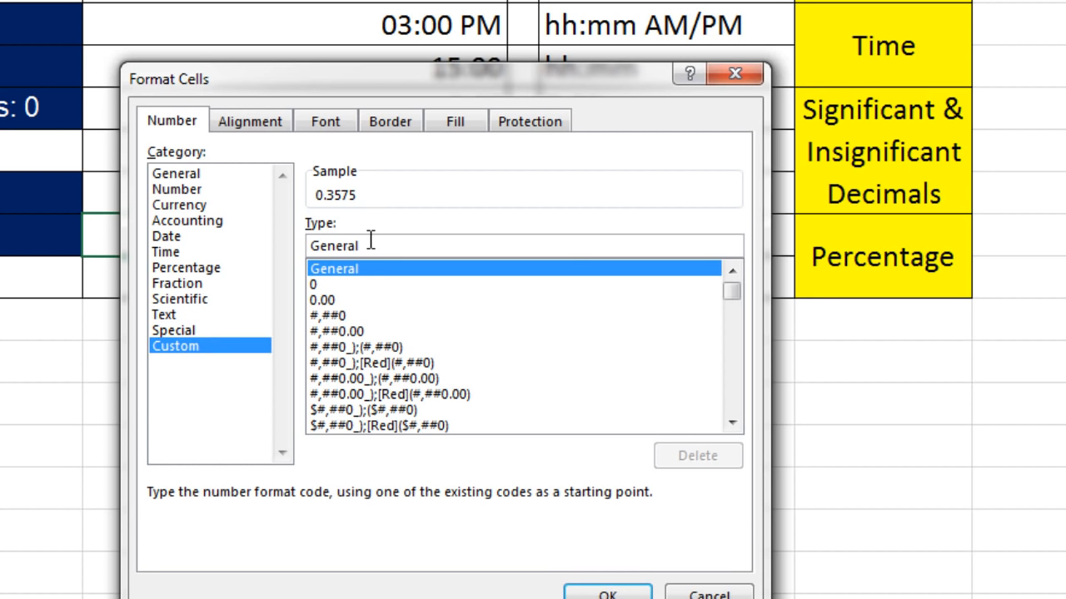
{"action": "left_click_drag", "start_coordinate": [380, 242], "coordinate": [261, 240]}
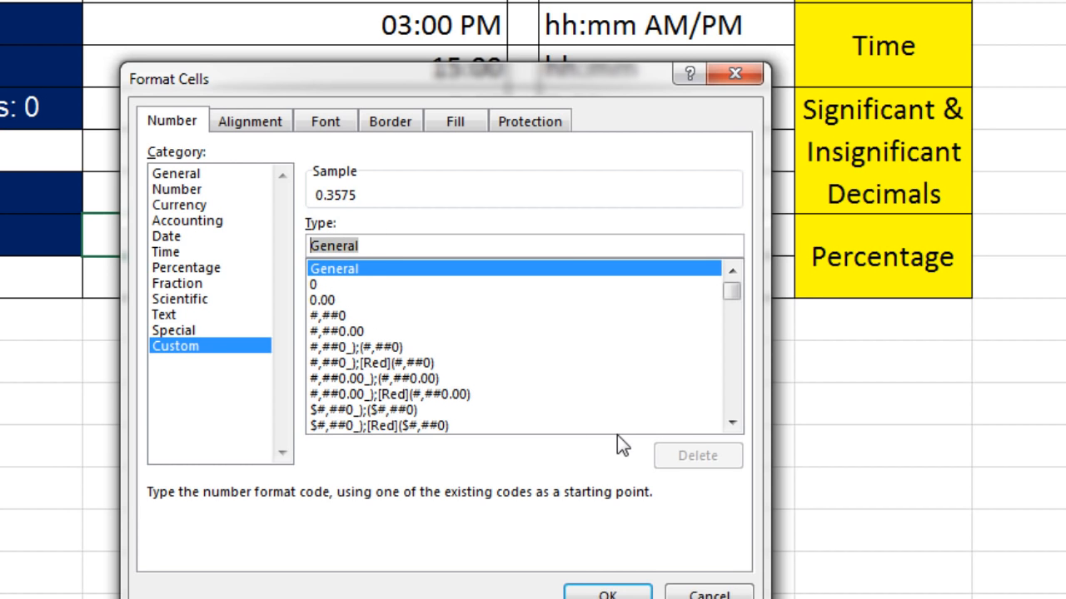
{"action": "type", "text": "0.00"}
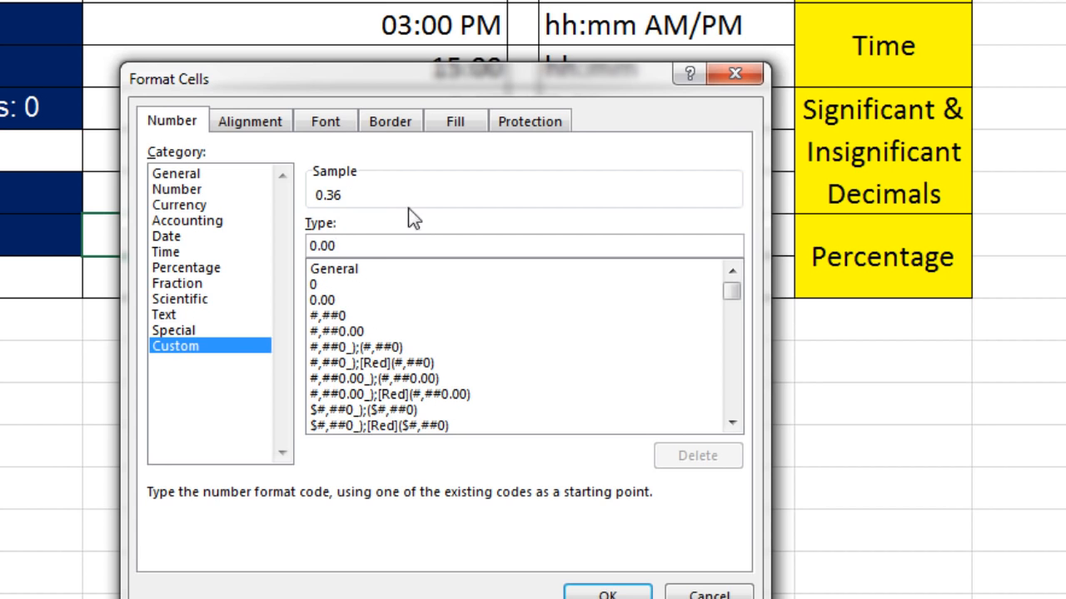
{"action": "type", "text": "%"}
{"action": "left_click", "coordinate": [608, 593]}
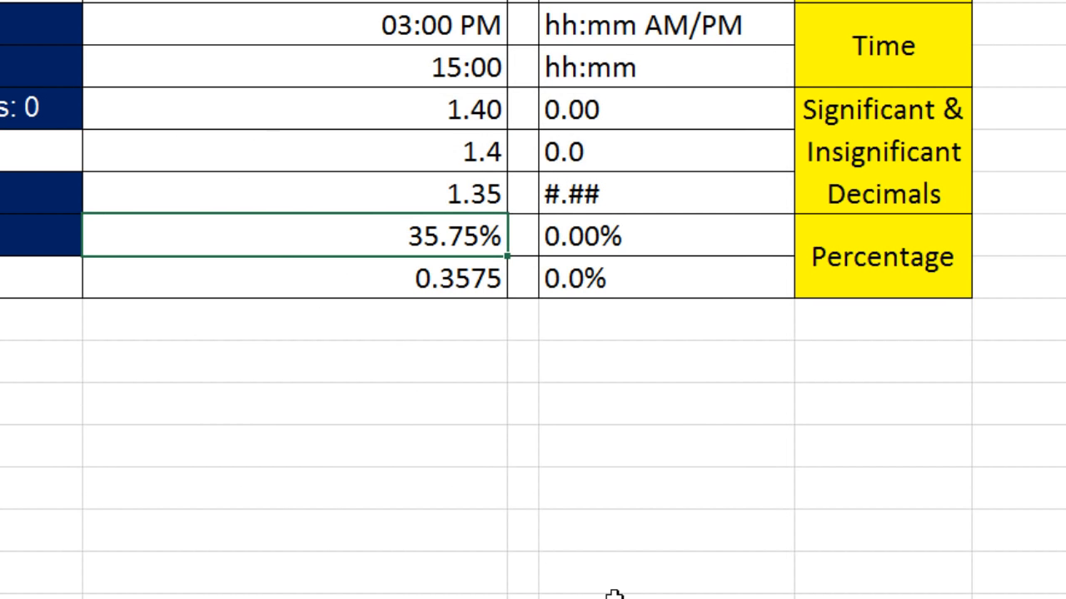
Step: Apply the custom number format 0.0% to the decimal in B12
{"action": "left_click", "coordinate": [459, 284]}
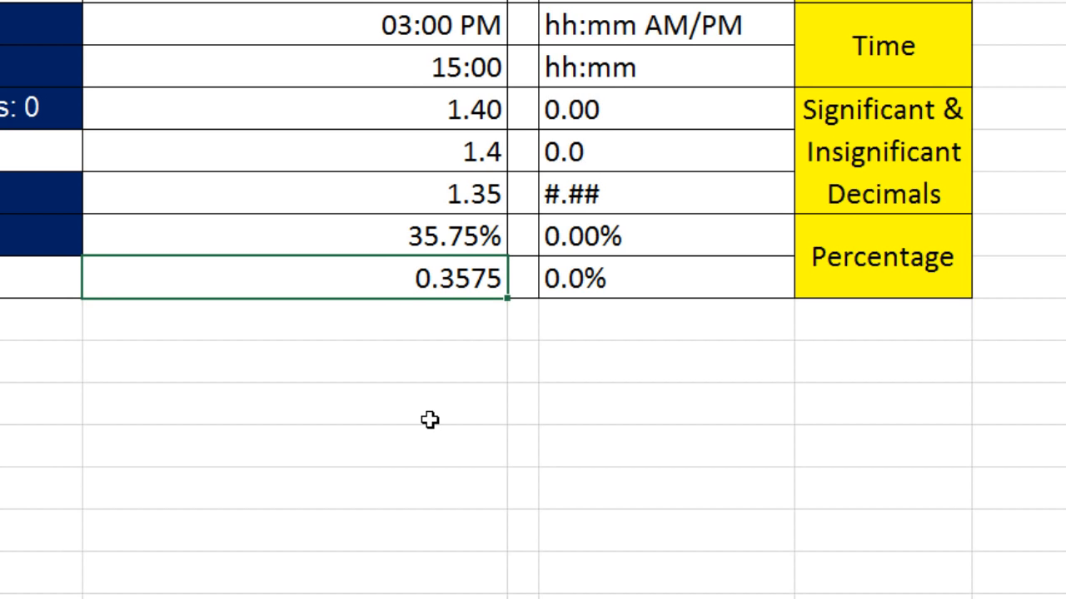
{"action": "key", "text": "ctrl+1"}
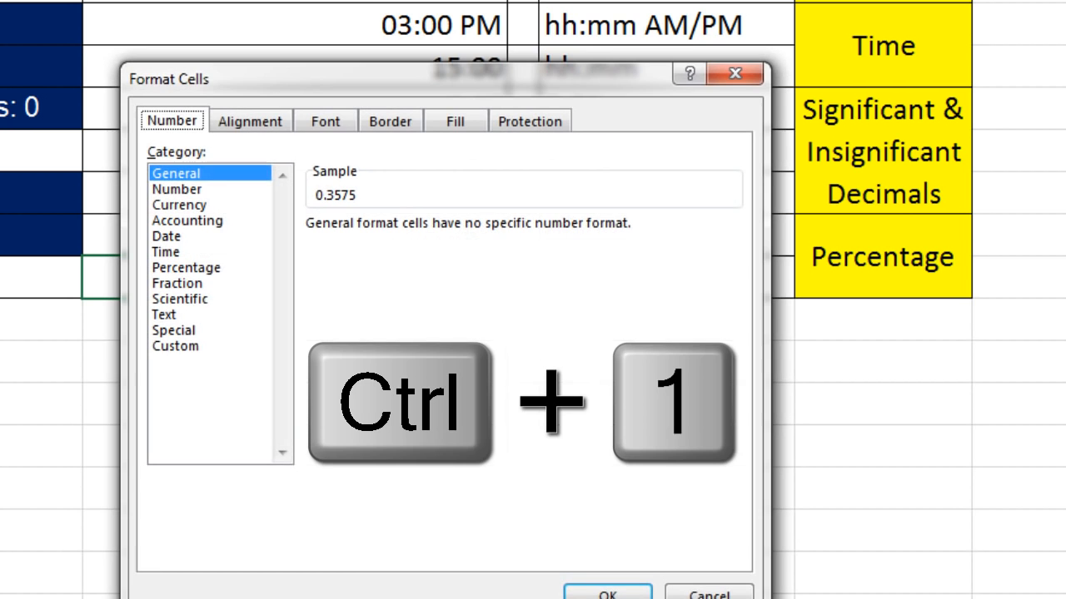
{"action": "left_click", "coordinate": [174, 346]}
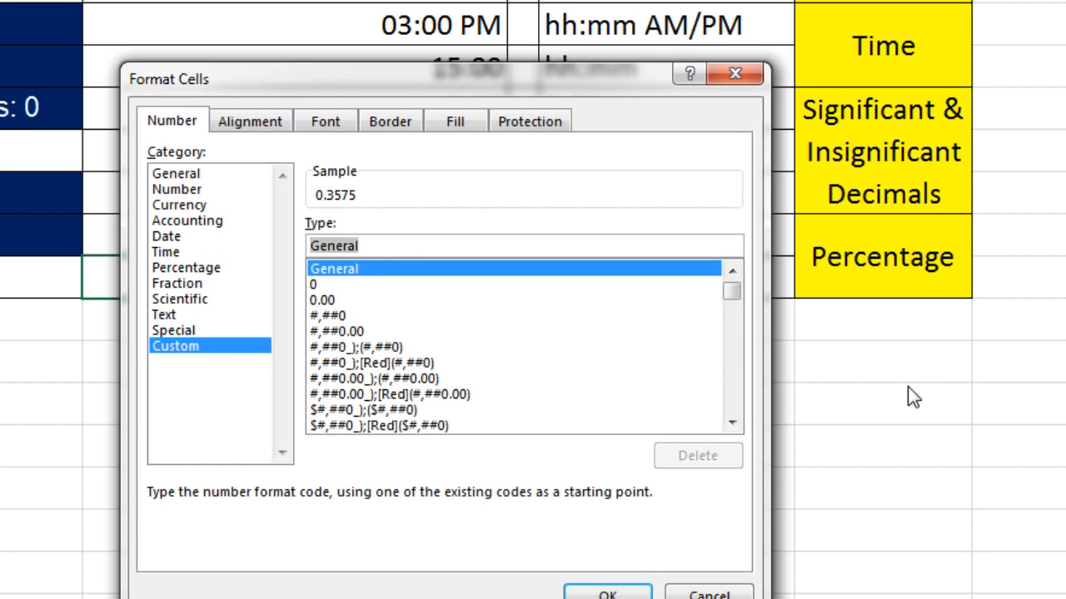
{"action": "type", "text": "0.0%"}
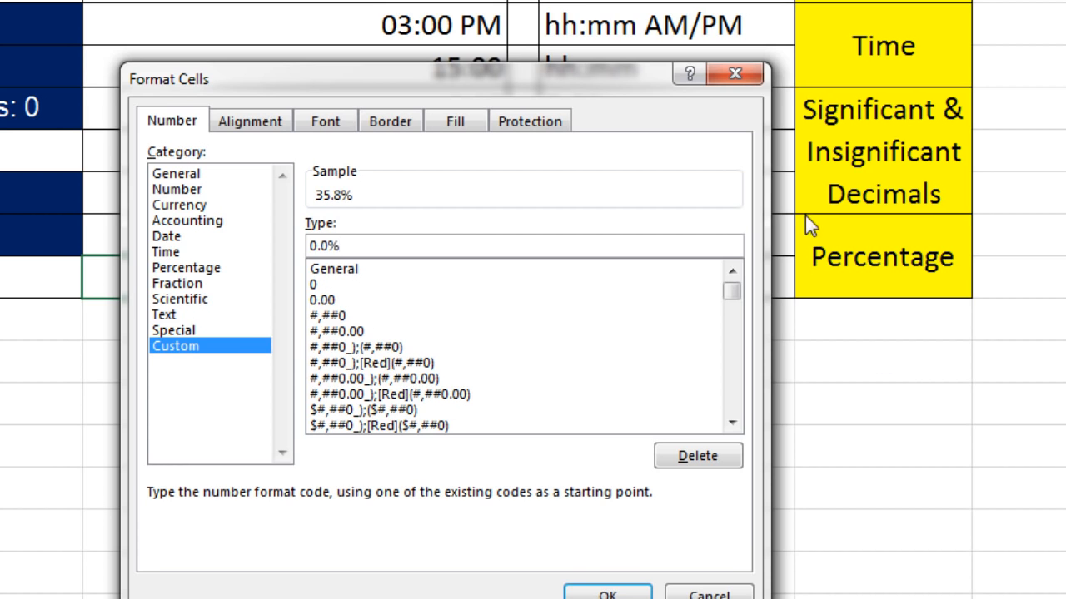
{"action": "left_click", "coordinate": [605, 589]}
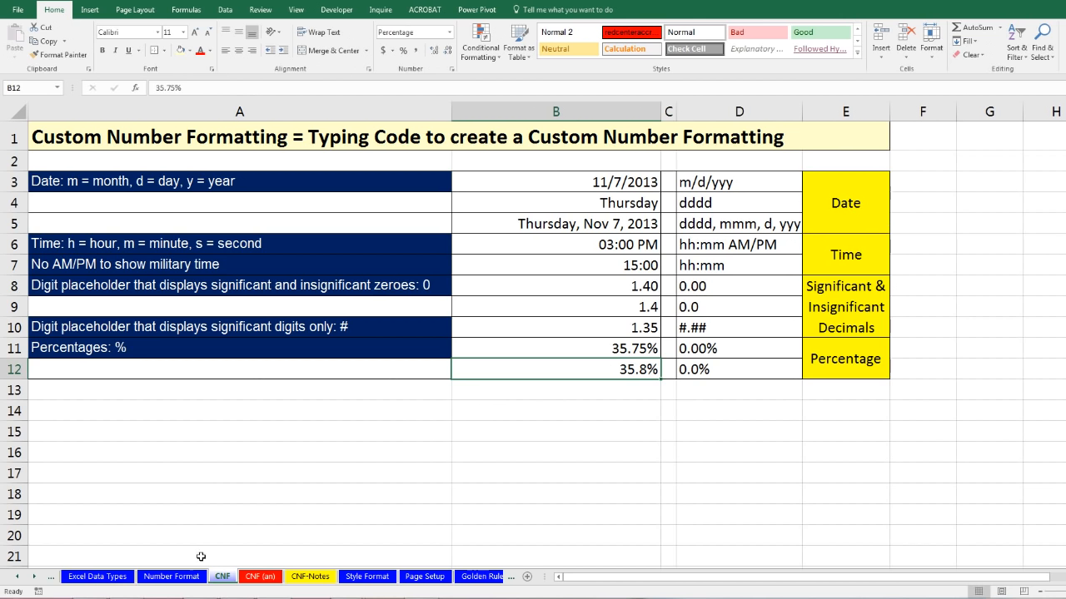
Step: Make the header row A14:E14 bold on the Style Format sheet
{"action": "left_click", "coordinate": [169, 577]}
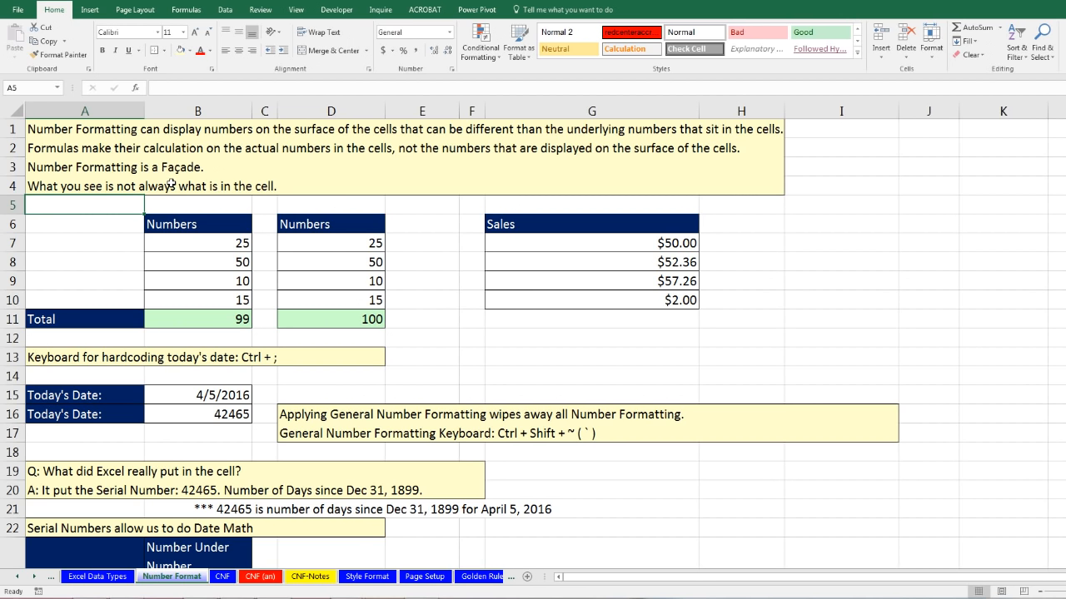
{"action": "left_click", "coordinate": [367, 576]}
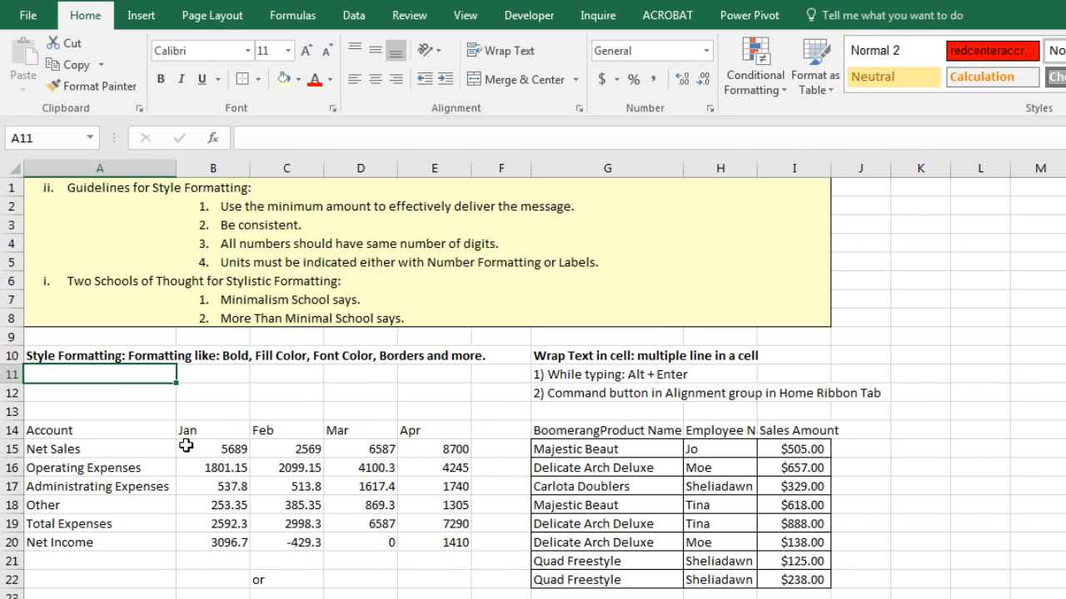
{"action": "left_click_drag", "start_coordinate": [133, 430], "coordinate": [417, 430]}
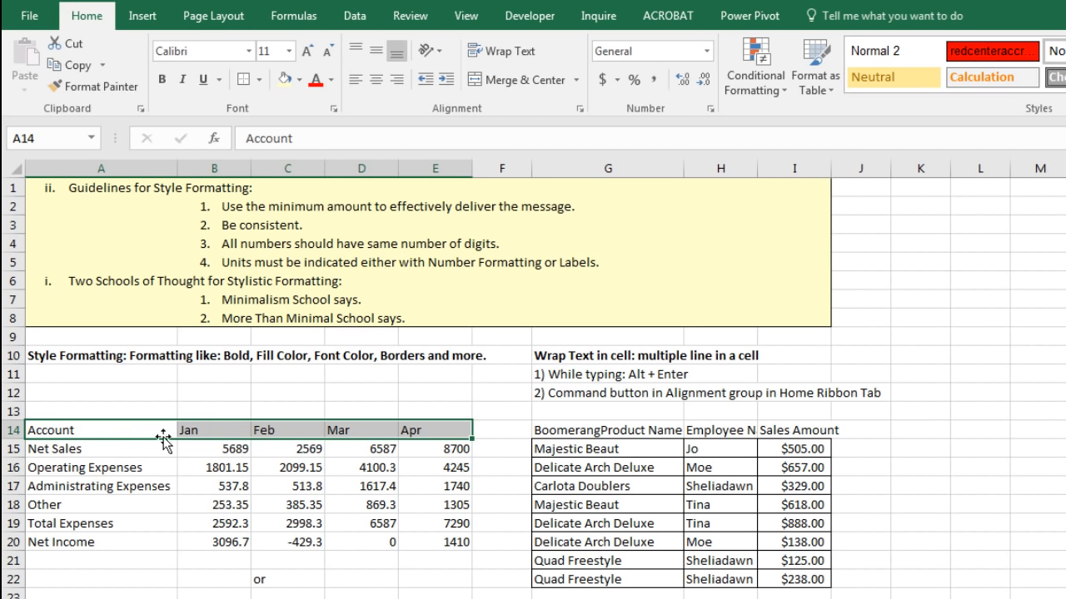
{"action": "key", "text": "ctrl+b"}
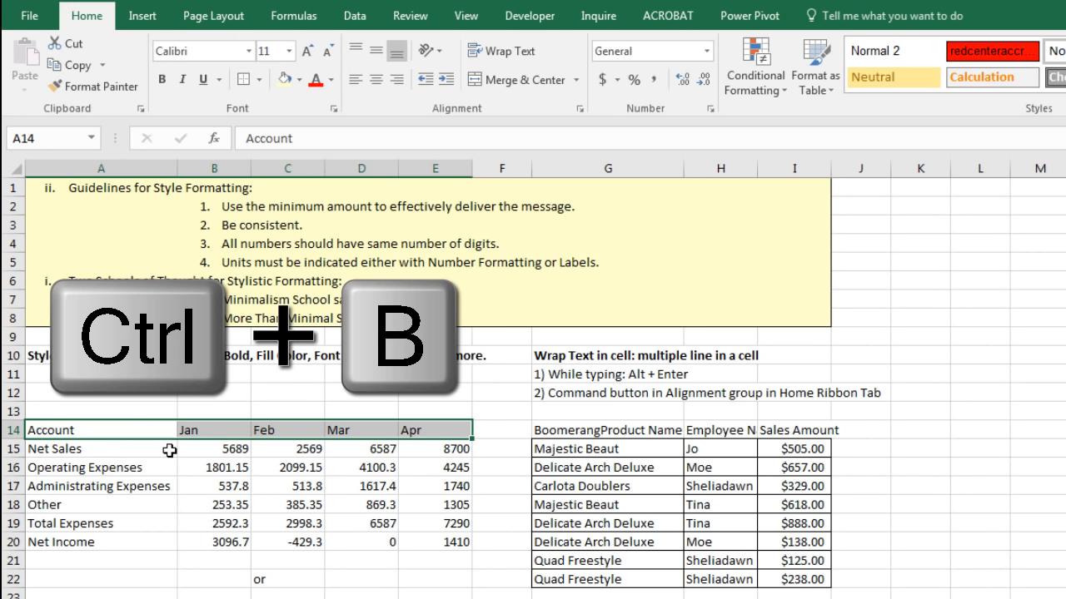
{"action": "key", "text": "ctrl+b"}
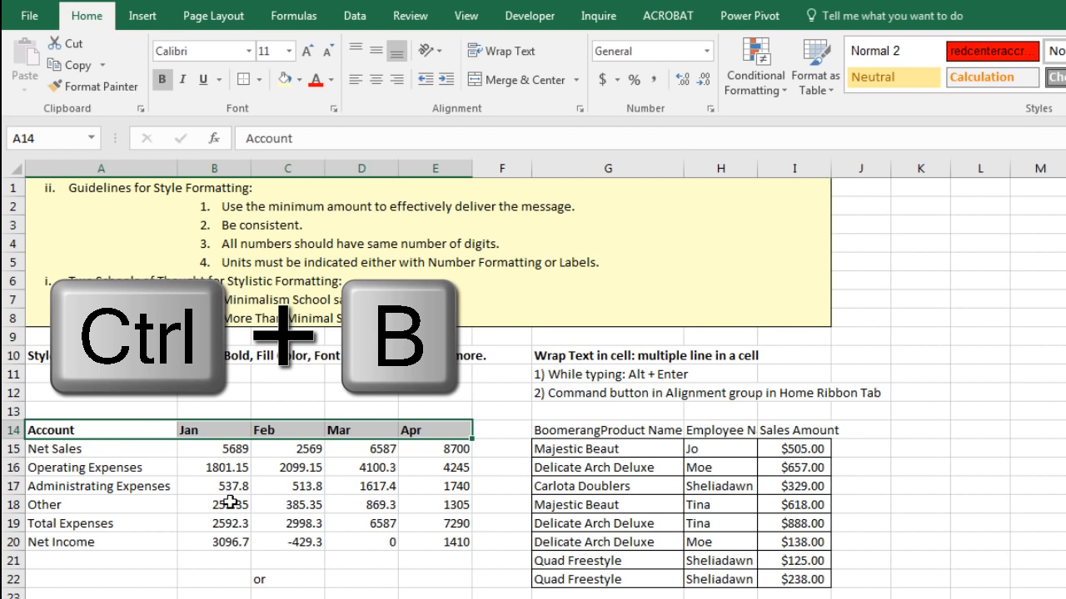
Step: Apply the Accounting number format with two decimal places and the $ symbol to the amounts in B15:E20
{"action": "left_click_drag", "start_coordinate": [208, 450], "coordinate": [445, 553]}
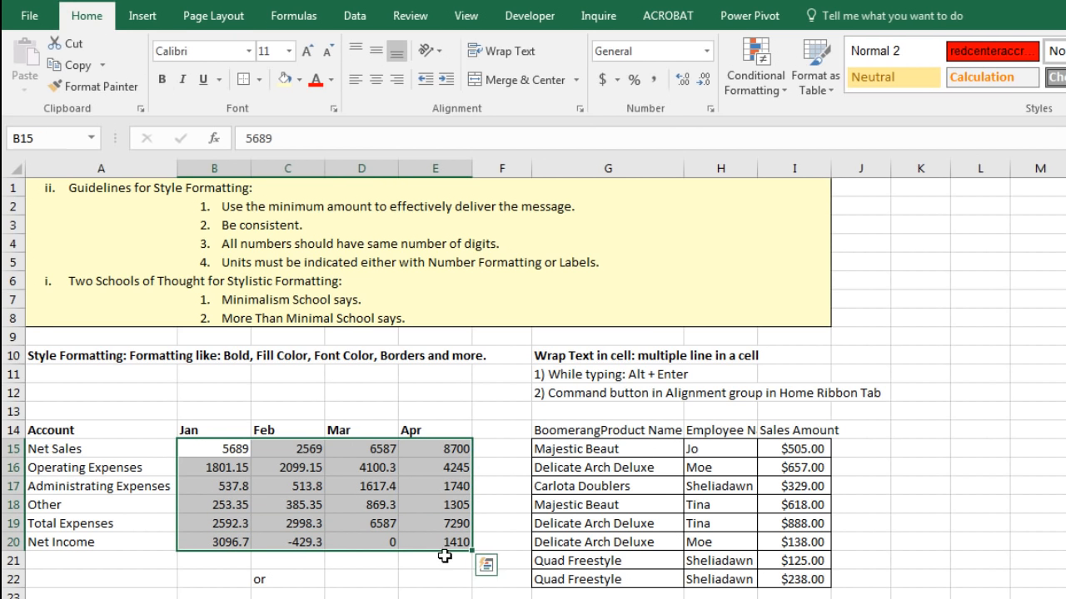
{"action": "key", "text": "ctrl+1"}
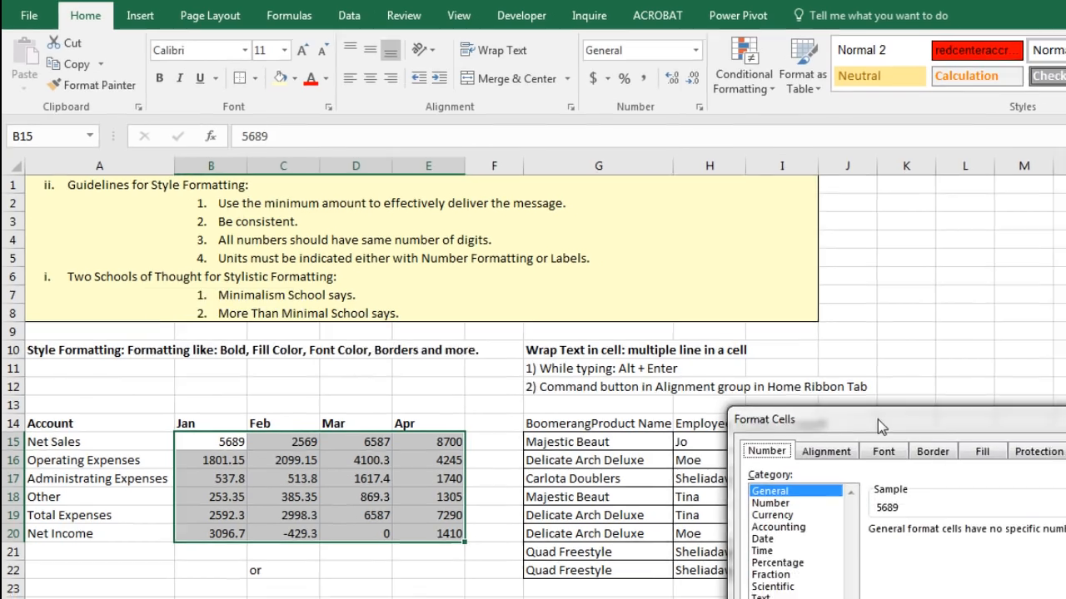
{"action": "left_click_drag", "start_coordinate": [878, 419], "coordinate": [679, 343]}
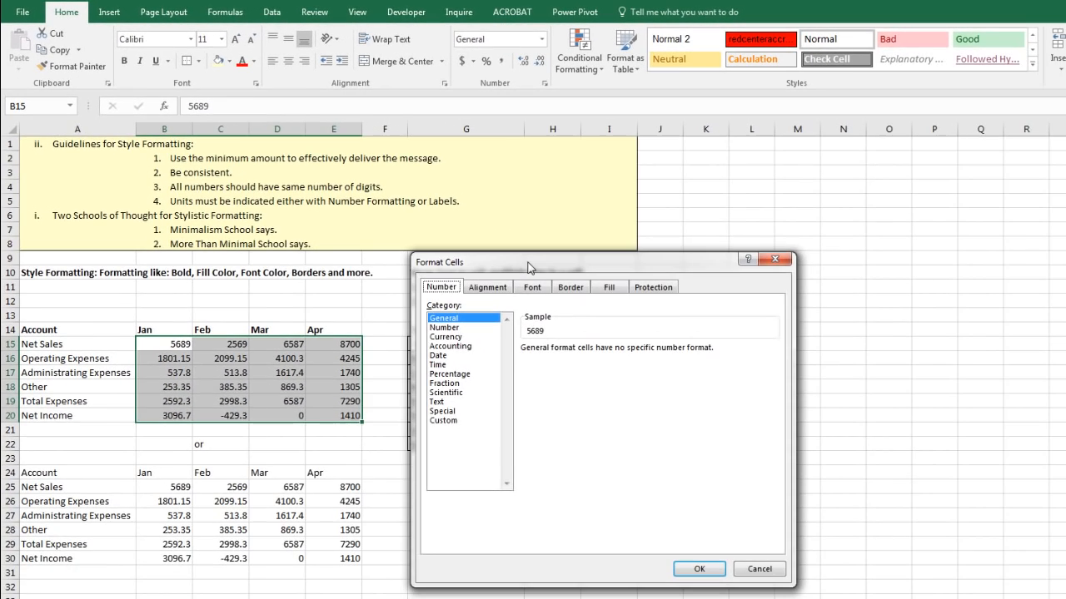
{"action": "left_click", "coordinate": [459, 347]}
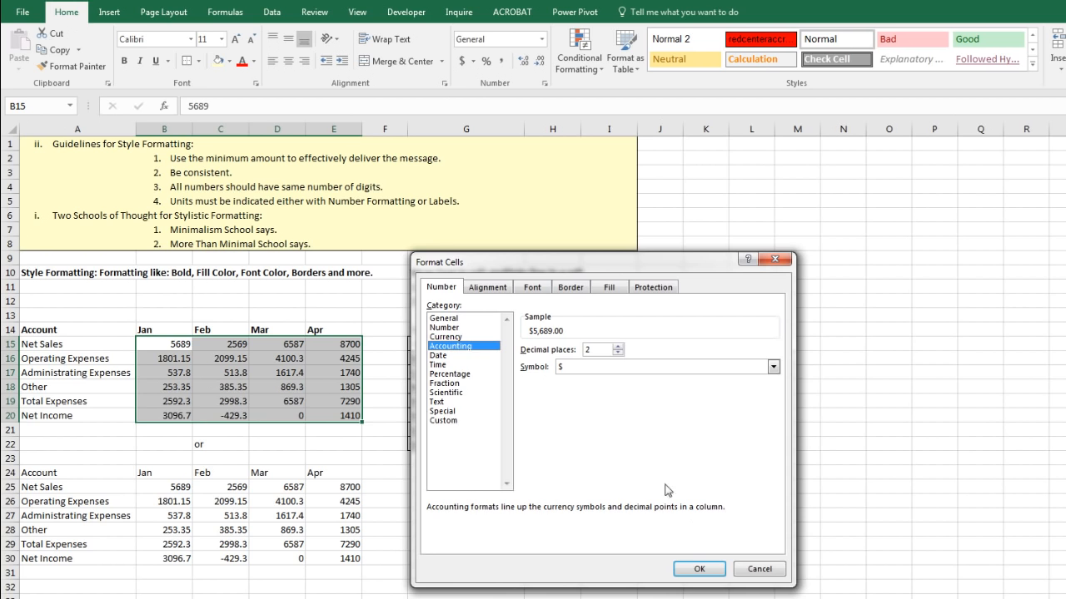
{"action": "left_click", "coordinate": [702, 568]}
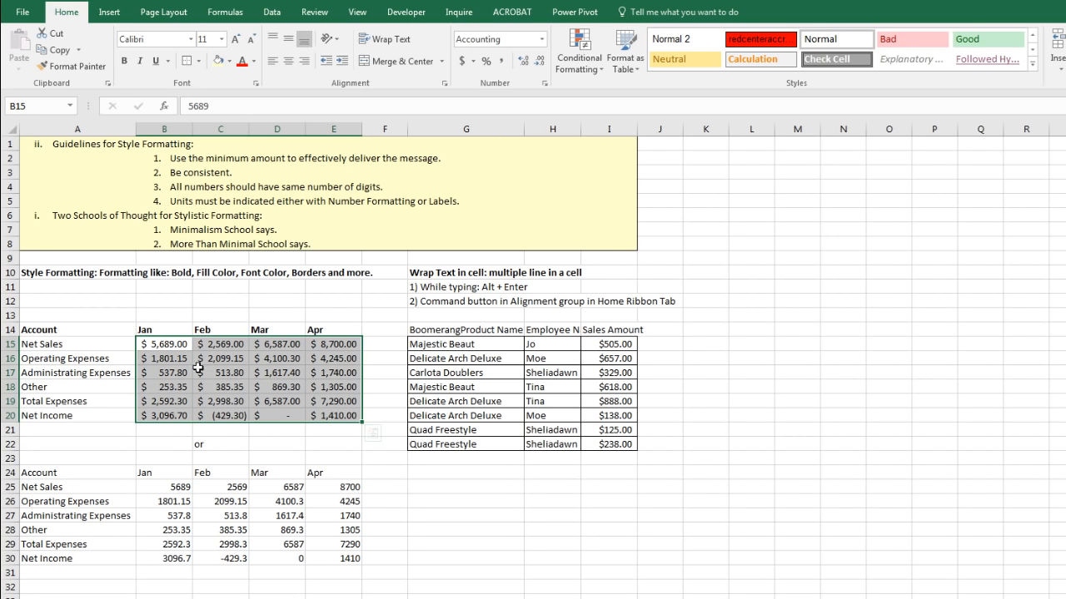
Step: Set the Accounting symbol to None for the Operating Expenses to Total Expenses amounts in B16:E19
{"action": "left_click_drag", "start_coordinate": [145, 358], "coordinate": [333, 397]}
{"action": "key", "text": "ctrl+1"}
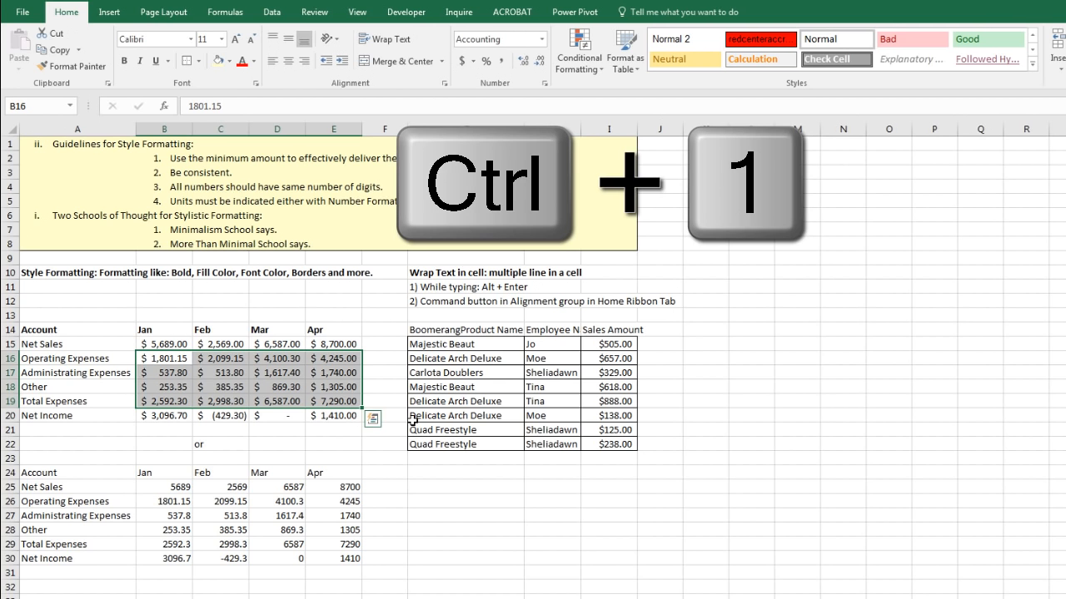
{"action": "left_click", "coordinate": [581, 367]}
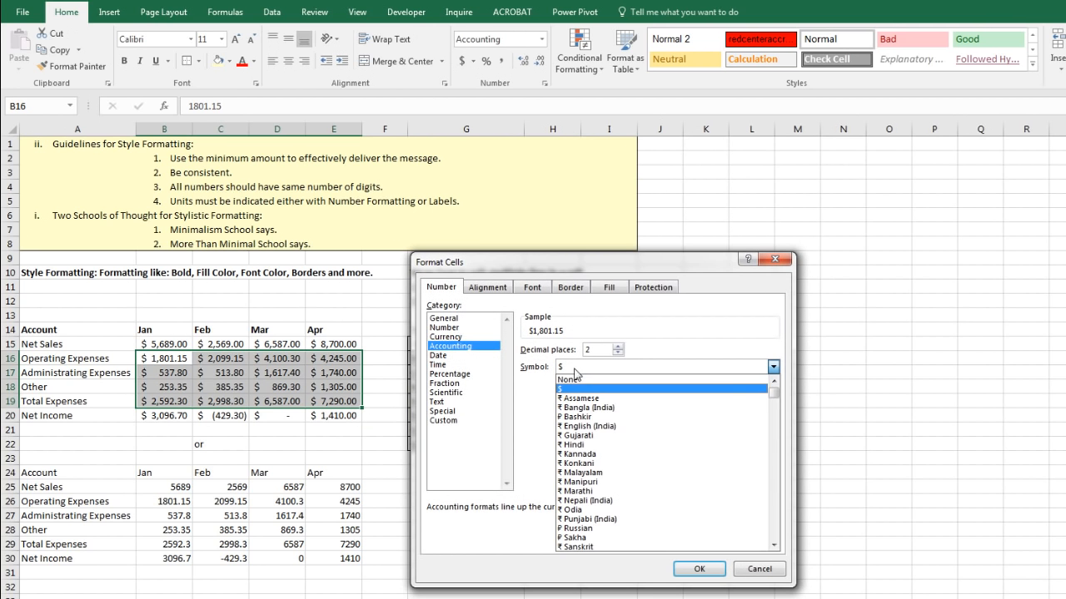
{"action": "left_click", "coordinate": [578, 378]}
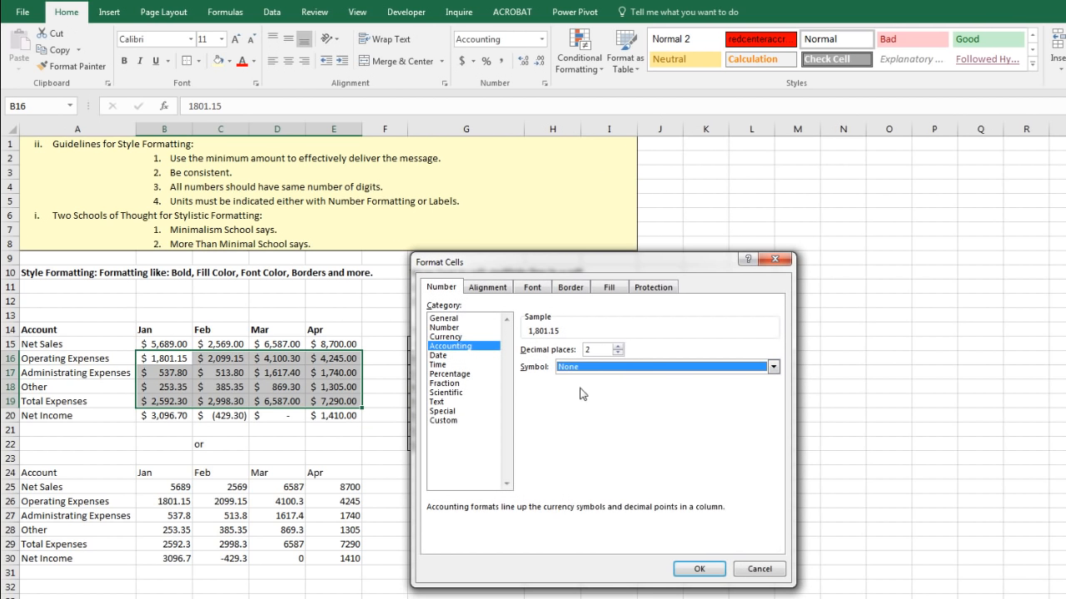
{"action": "left_click", "coordinate": [700, 568]}
{"action": "left_click", "coordinate": [367, 304]}
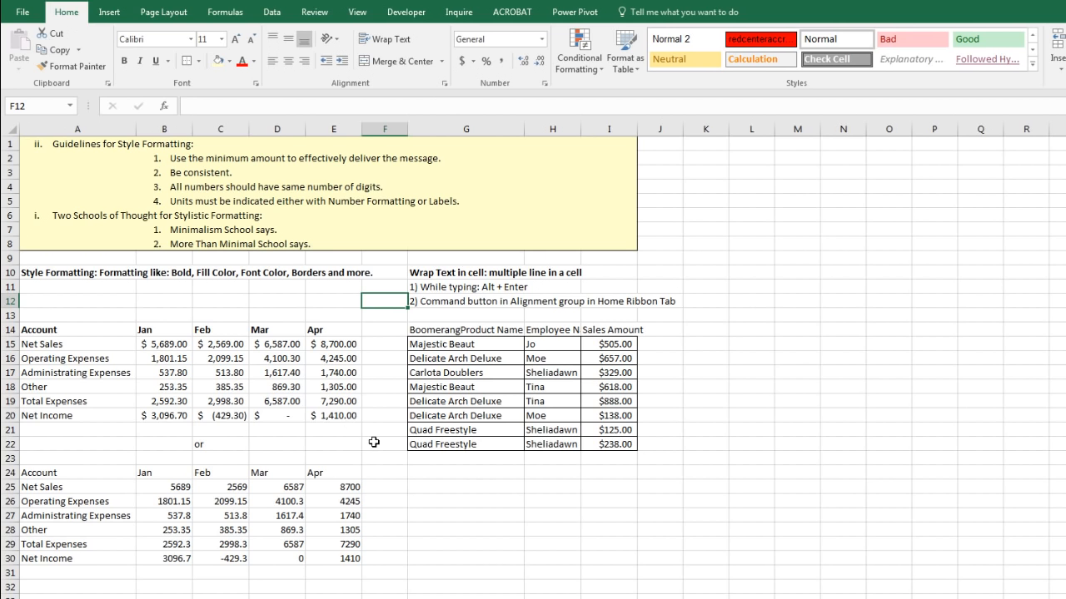
Step: Make the second table's header row A24:E24 bold
{"action": "left_click_drag", "start_coordinate": [46, 475], "coordinate": [335, 468]}
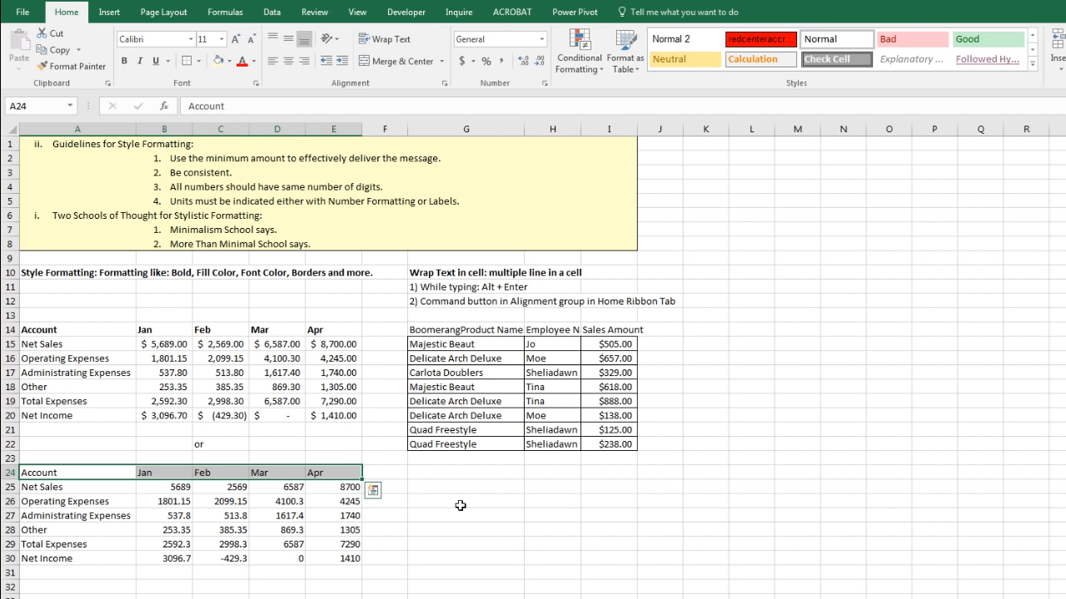
{"action": "key", "text": "ctrl+b"}
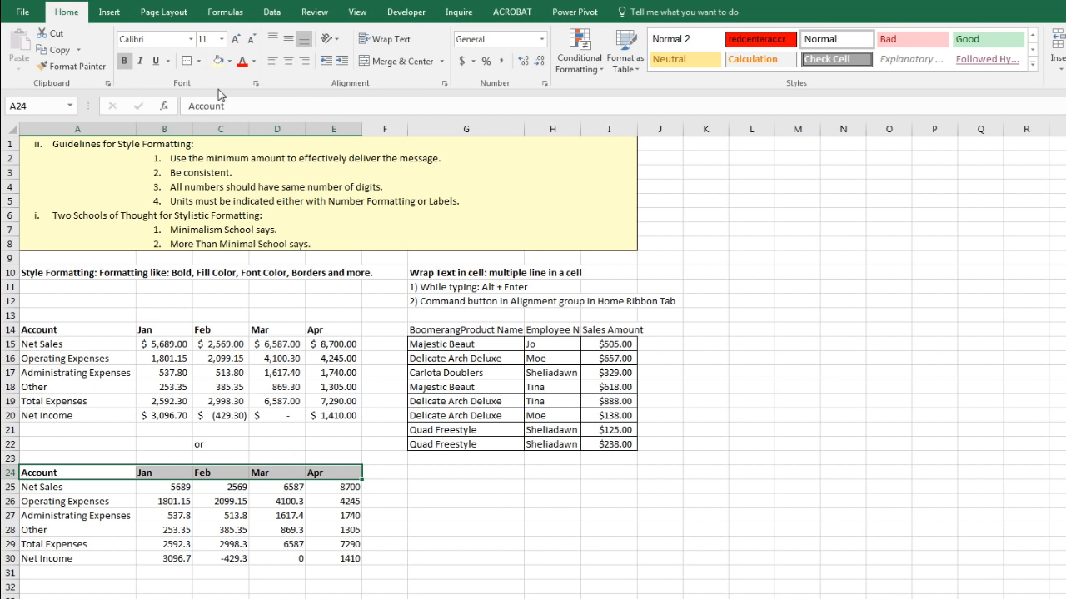
Step: Try a dark blue fill with a white font on header row A24:E24, and undo both colours
{"action": "left_click", "coordinate": [230, 65]}
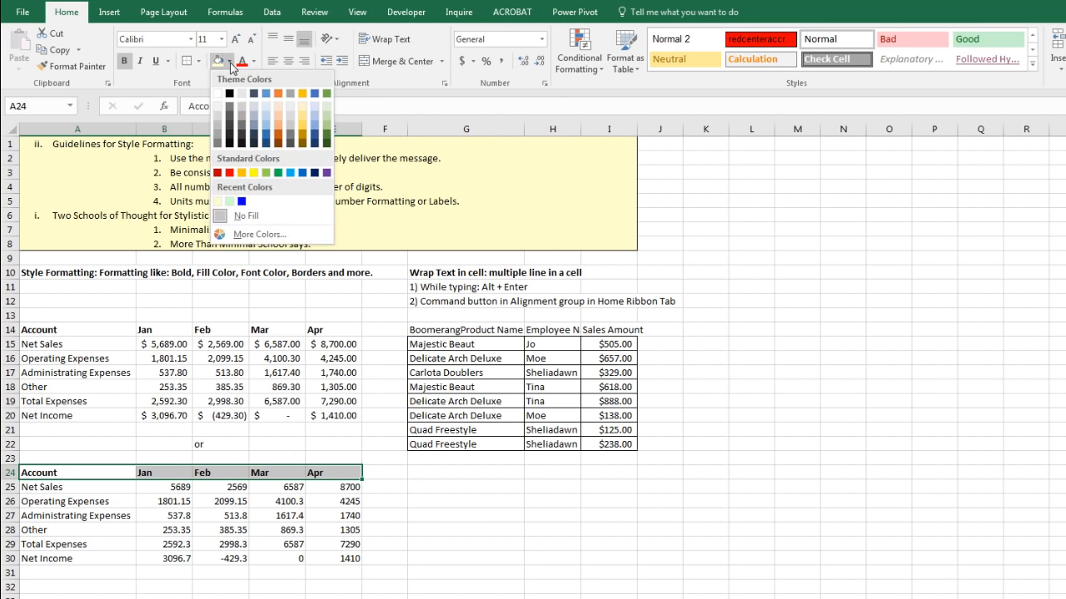
{"action": "left_click", "coordinate": [315, 176]}
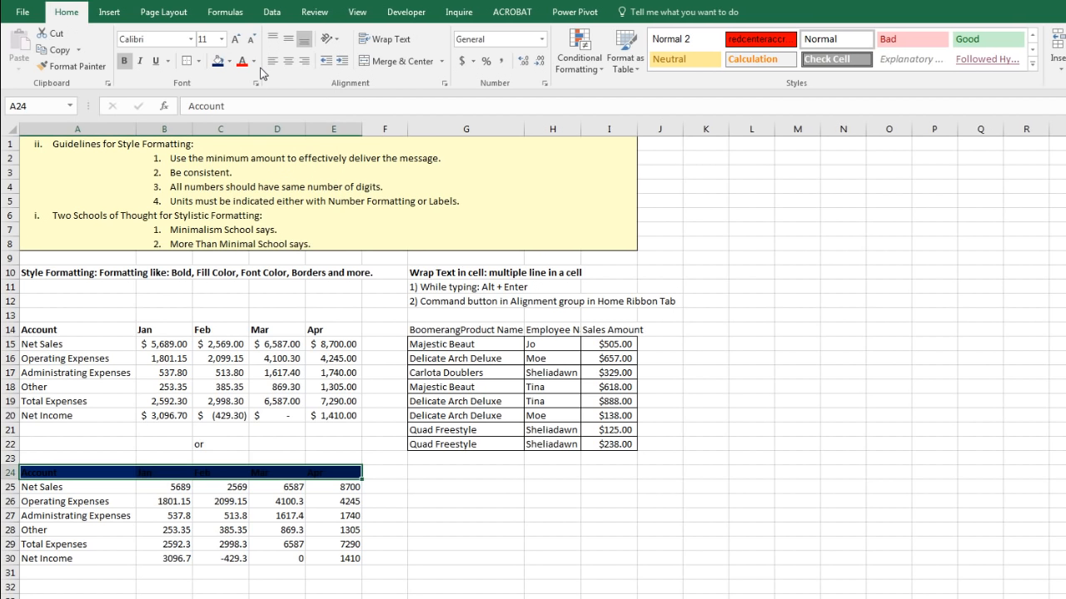
{"action": "left_click", "coordinate": [254, 63]}
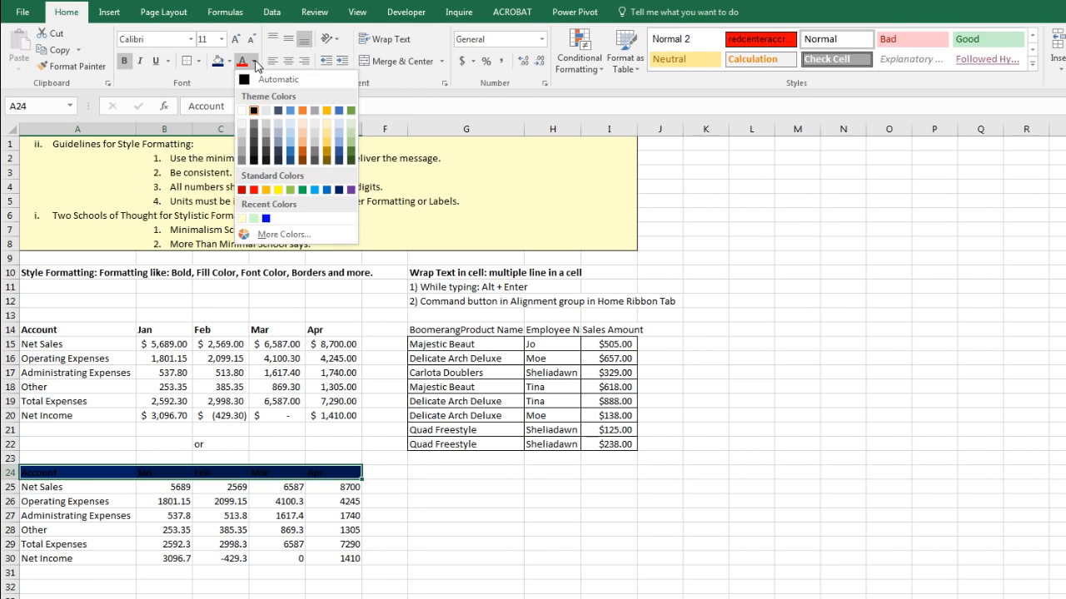
{"action": "left_click", "coordinate": [245, 113]}
{"action": "key", "text": "ctrl+z"}
{"action": "key", "text": "ctrl+z"}
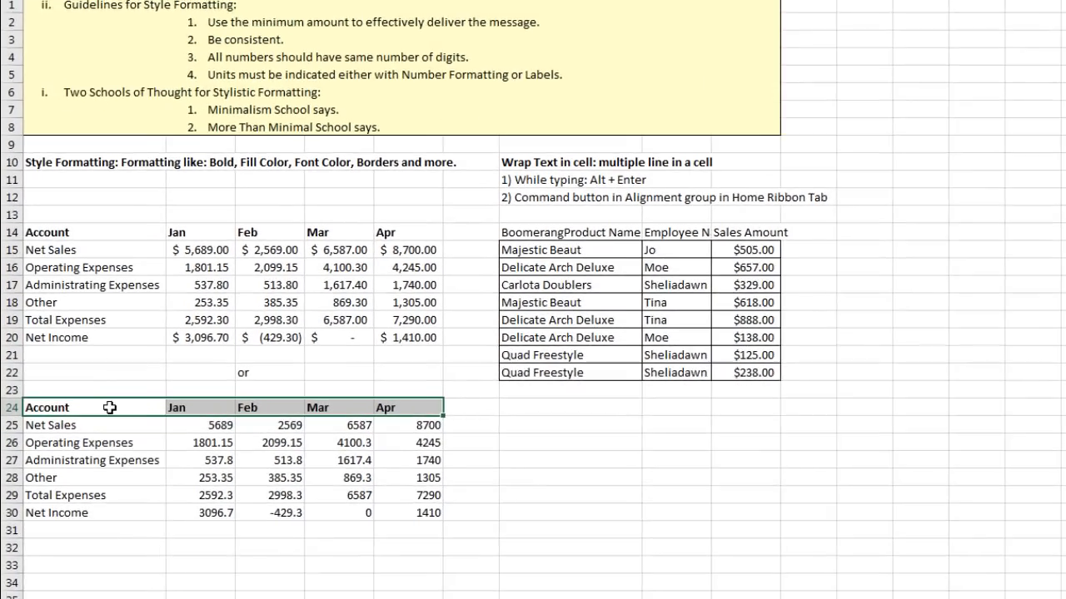
Step: Give the header cells A24:E24 the standard dark blue fill and a white font colour
{"action": "left_click", "coordinate": [71, 473]}
{"action": "left_click_drag", "start_coordinate": [232, 264], "coordinate": [537, 281]}
{"action": "right_click", "coordinate": [538, 281]}
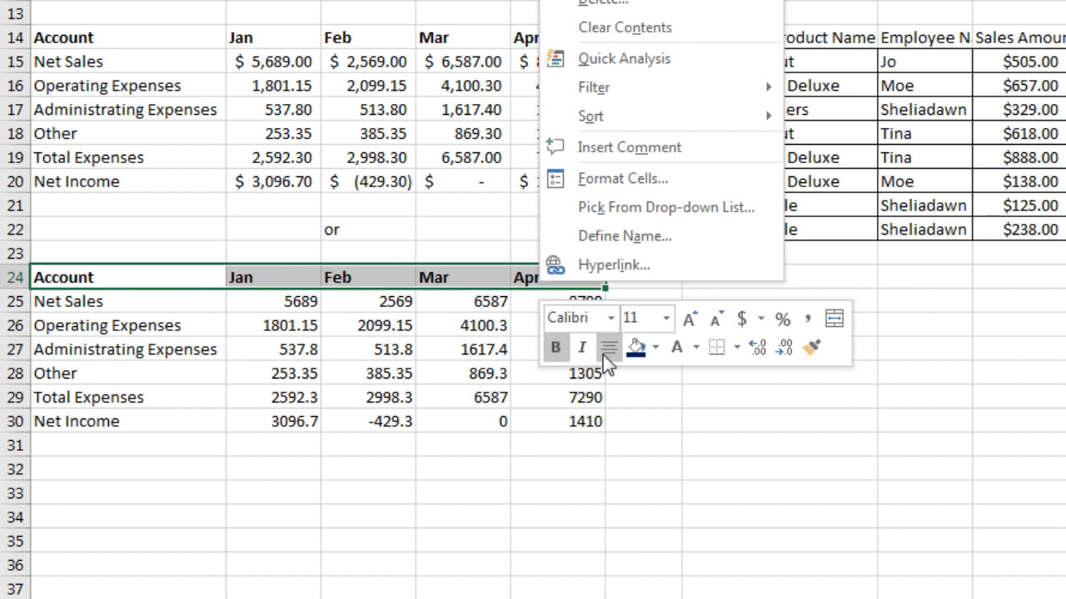
{"action": "left_click", "coordinate": [655, 348]}
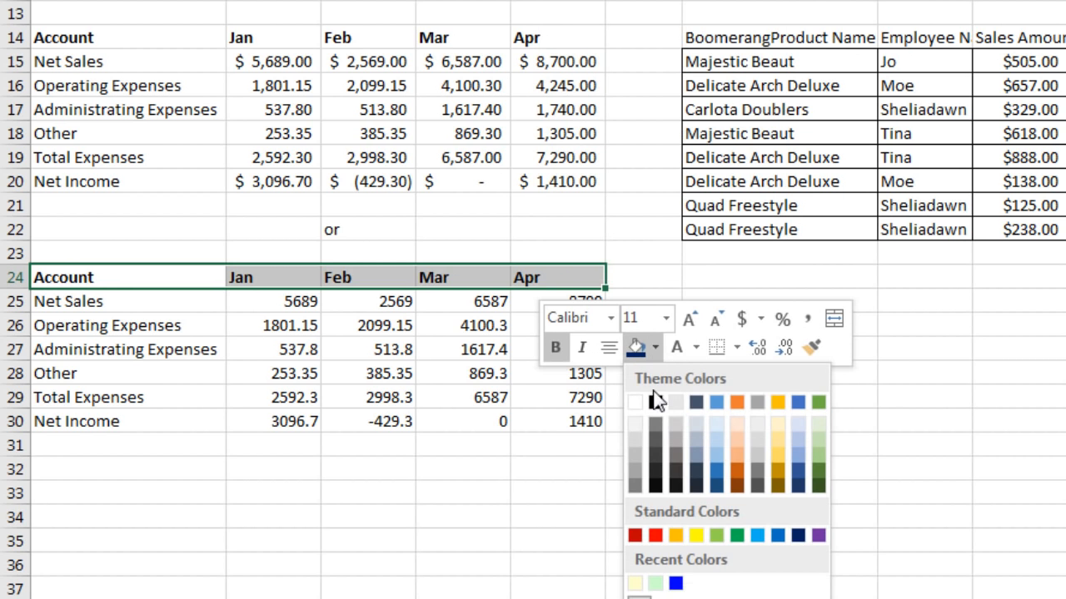
{"action": "left_click", "coordinate": [799, 535]}
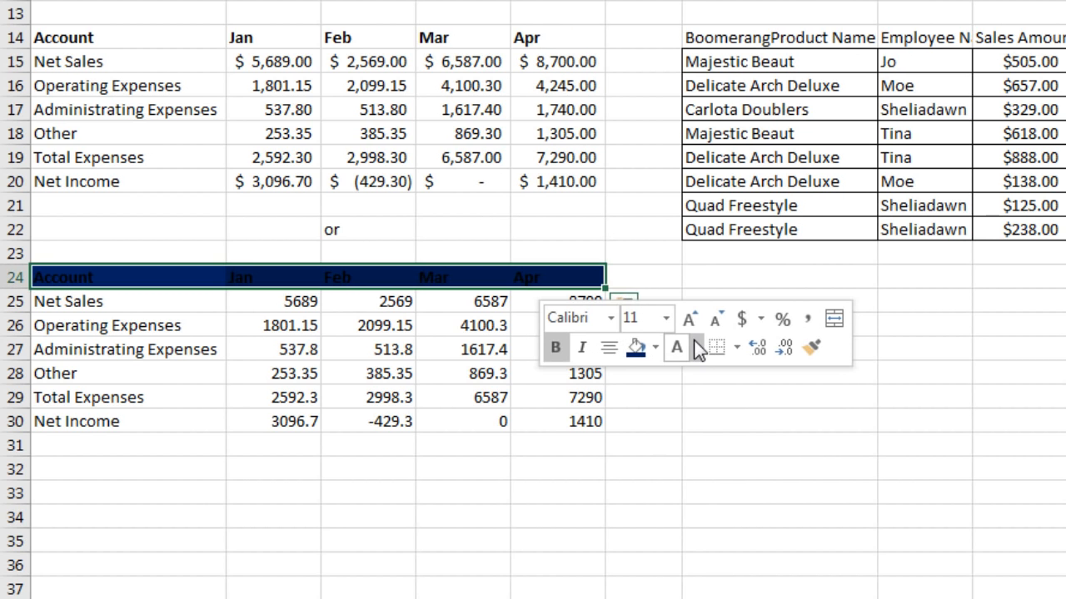
{"action": "left_click", "coordinate": [694, 343]}
{"action": "left_click", "coordinate": [676, 429]}
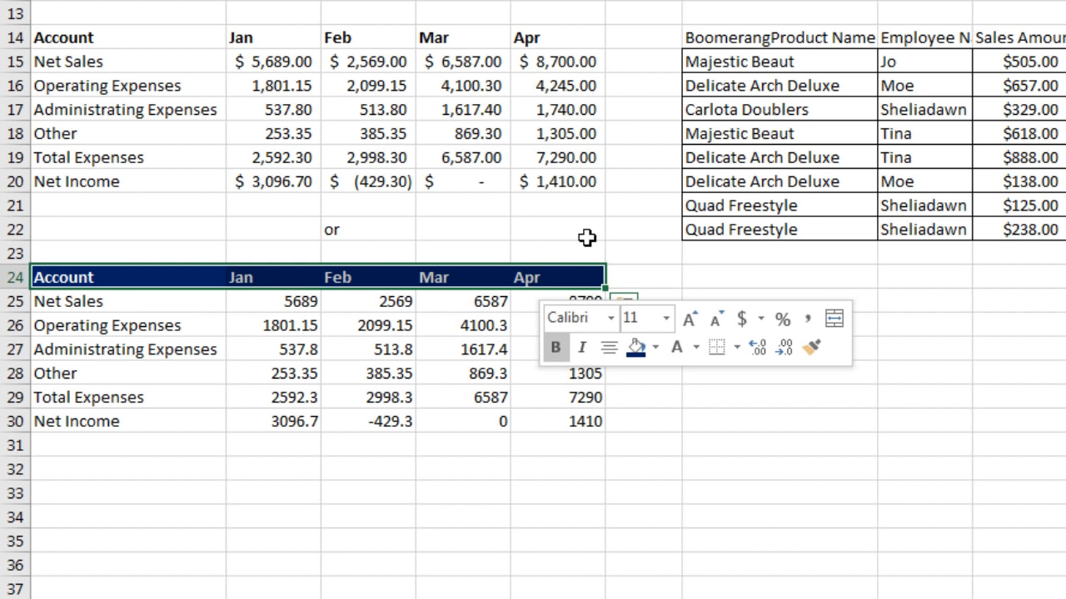
Step: Try a standard red fill with the Automatic font colour on header cells A24:E24
{"action": "left_click", "coordinate": [657, 349]}
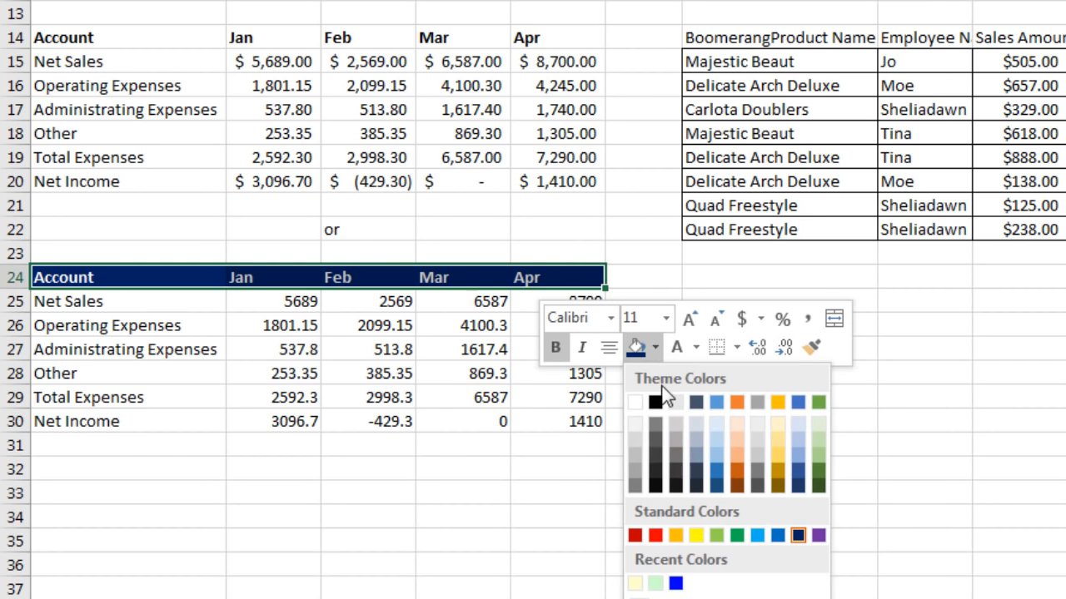
{"action": "left_click", "coordinate": [657, 537]}
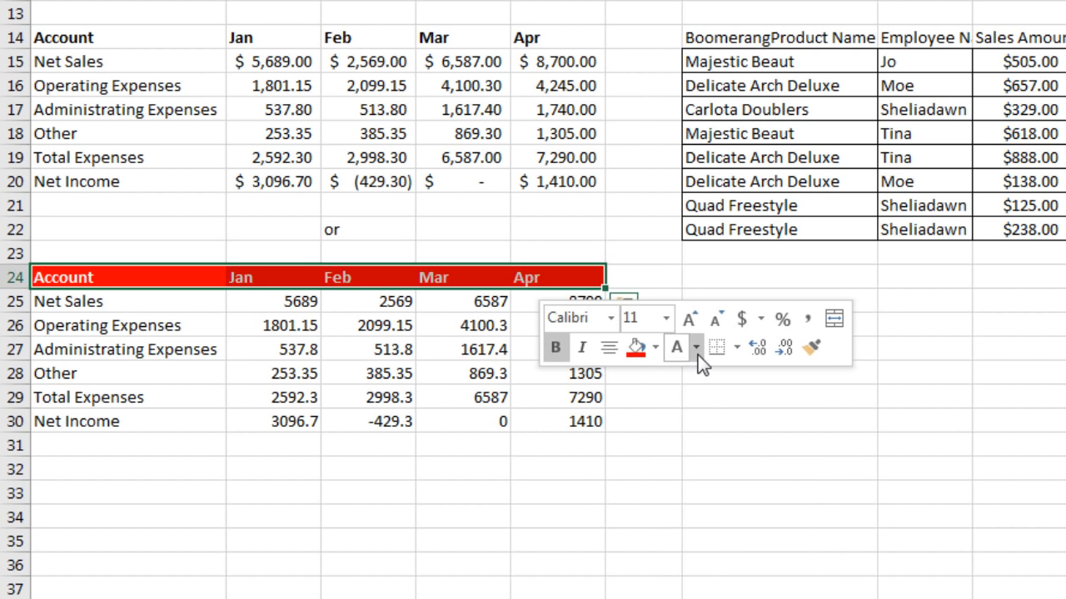
{"action": "left_click", "coordinate": [696, 348]}
{"action": "left_click", "coordinate": [683, 378]}
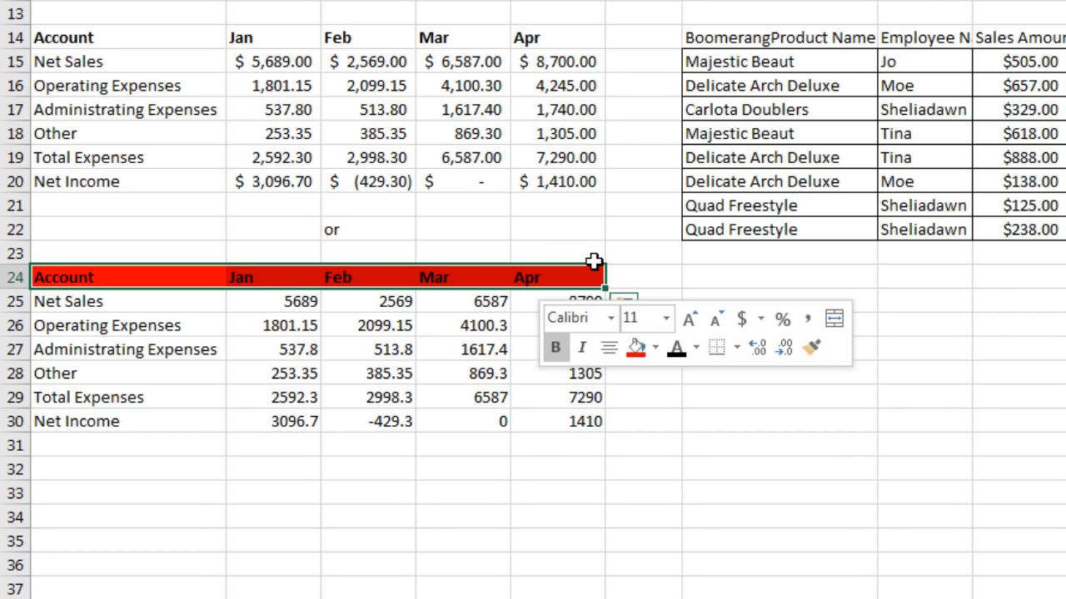
Step: Return header cells A24:E24 to the standard dark blue fill and the White, Background 1 font colour
{"action": "left_click", "coordinate": [658, 347]}
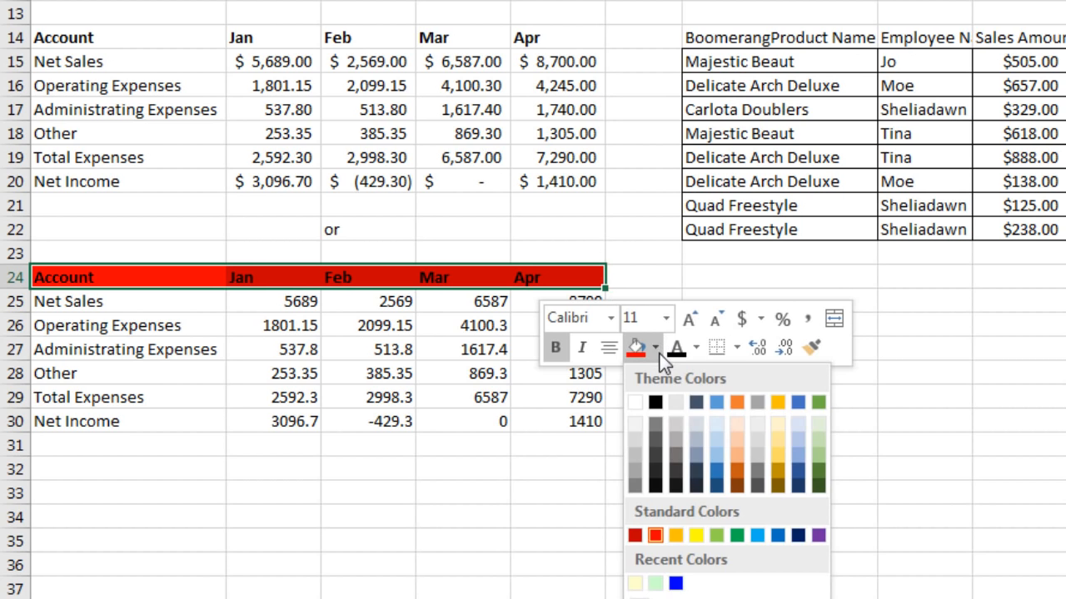
{"action": "left_click", "coordinate": [797, 533]}
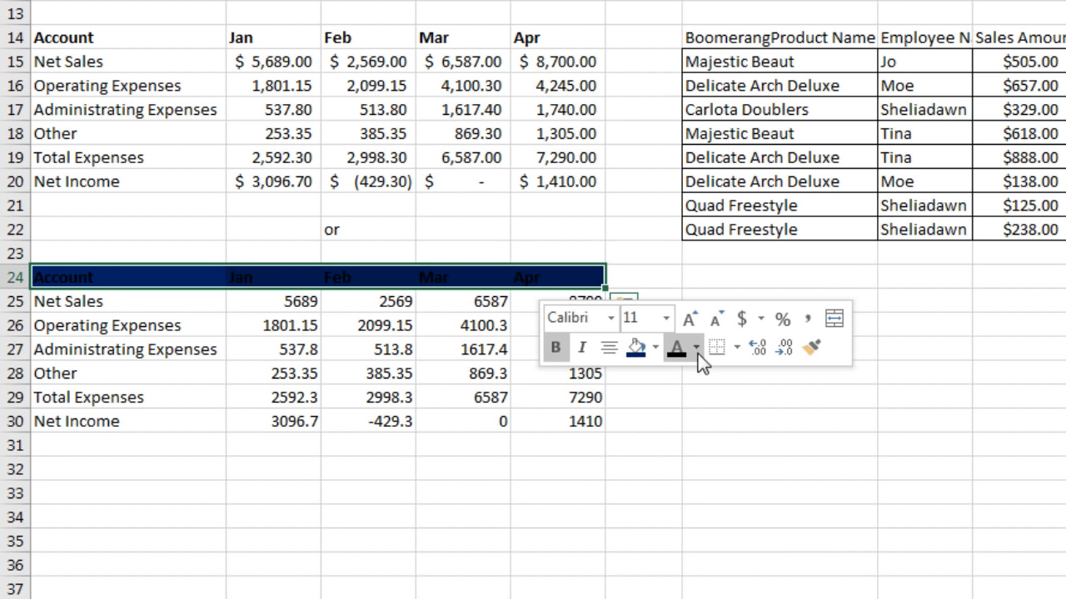
{"action": "left_click", "coordinate": [695, 348]}
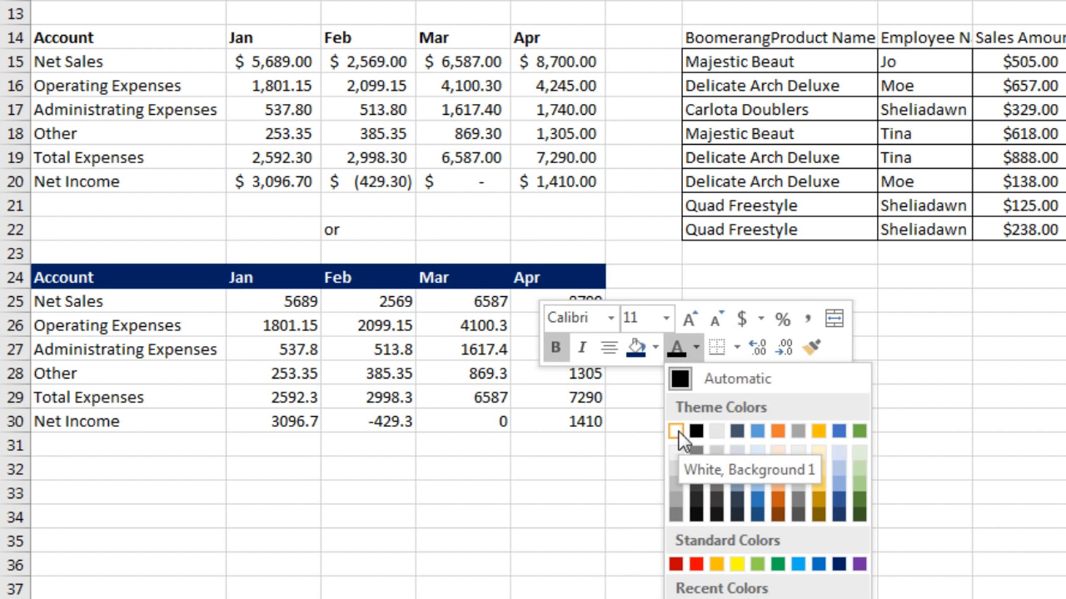
{"action": "left_click", "coordinate": [677, 432]}
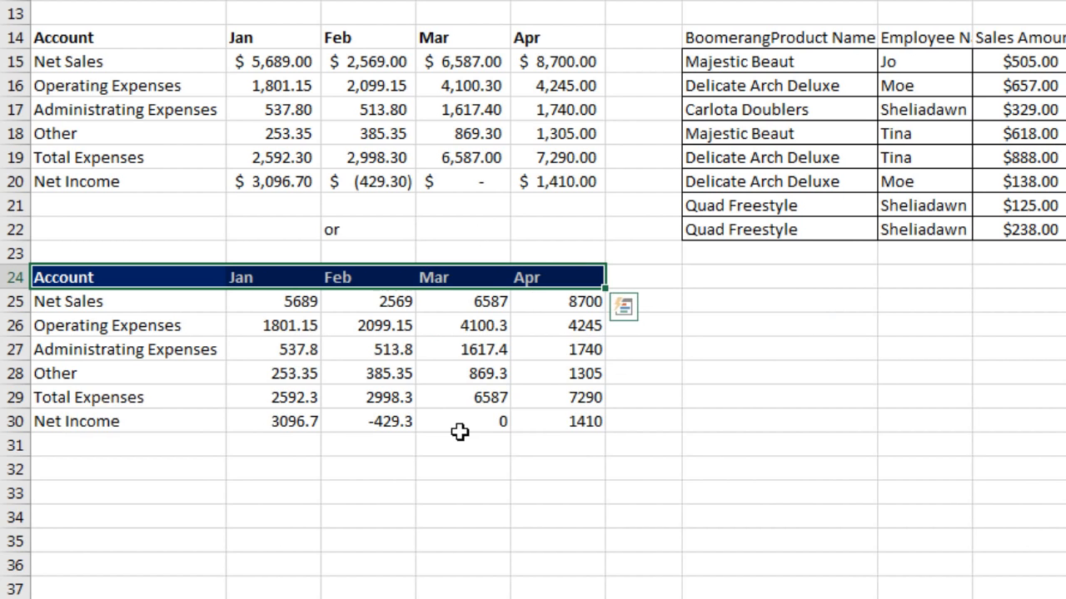
Step: Add thin outline and inside borders to the whole second account table, A24:E30
{"action": "key", "text": "ctrl+shift+8"}
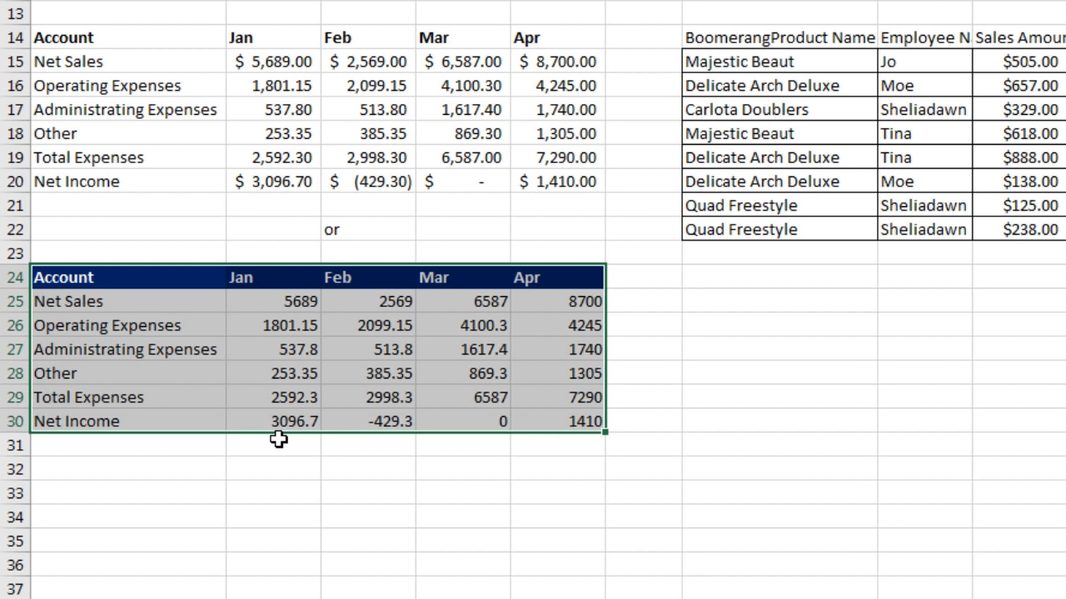
{"action": "key", "text": "ctrl+1"}
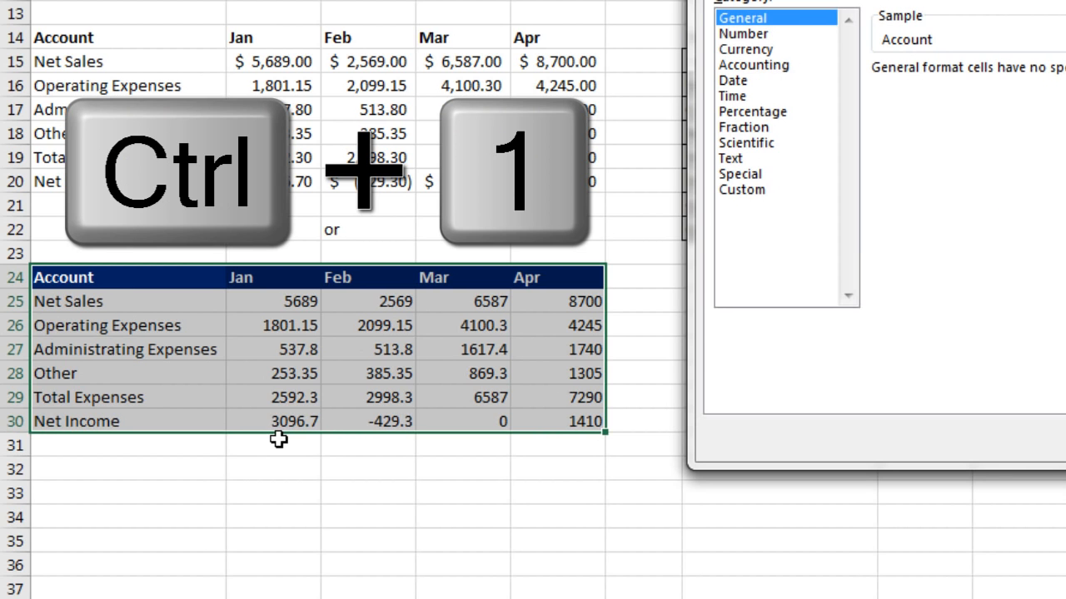
{"action": "left_click_drag", "start_coordinate": [791, 0], "coordinate": [639, 112]}
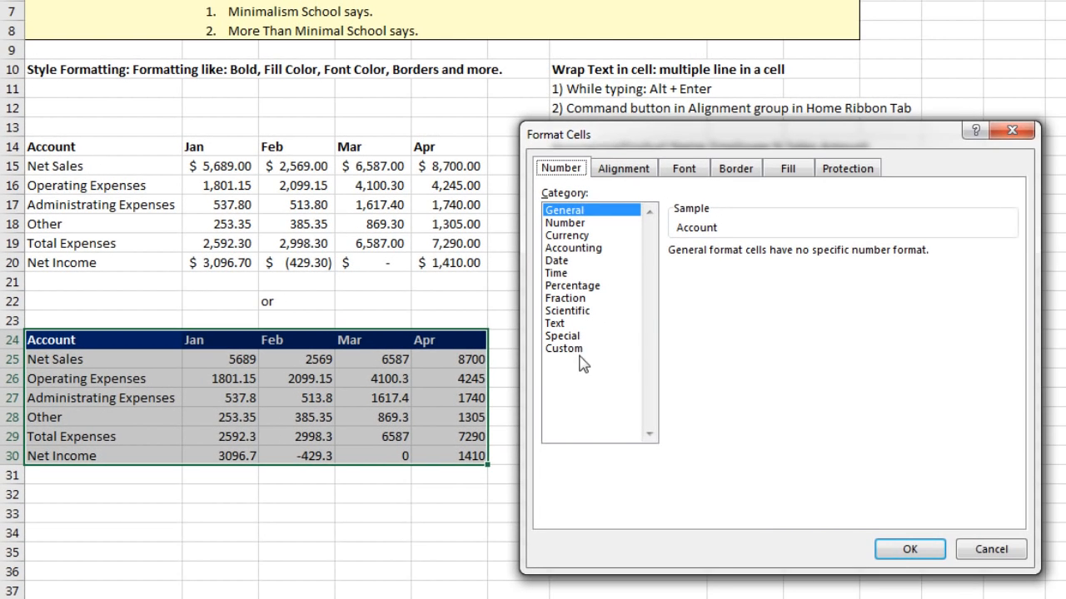
{"action": "left_click", "coordinate": [632, 175]}
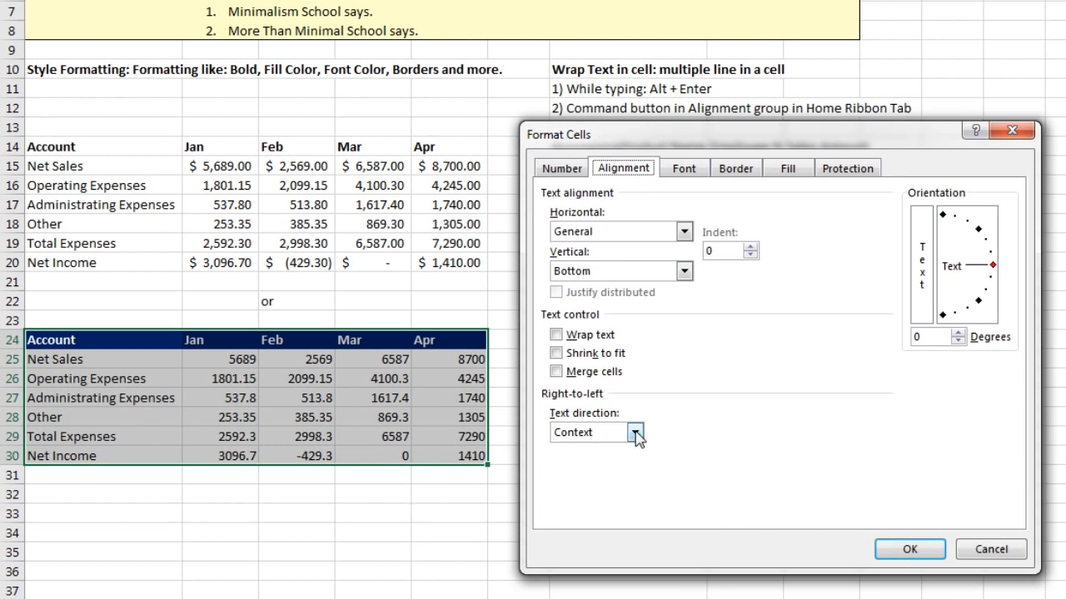
{"action": "left_click", "coordinate": [689, 173]}
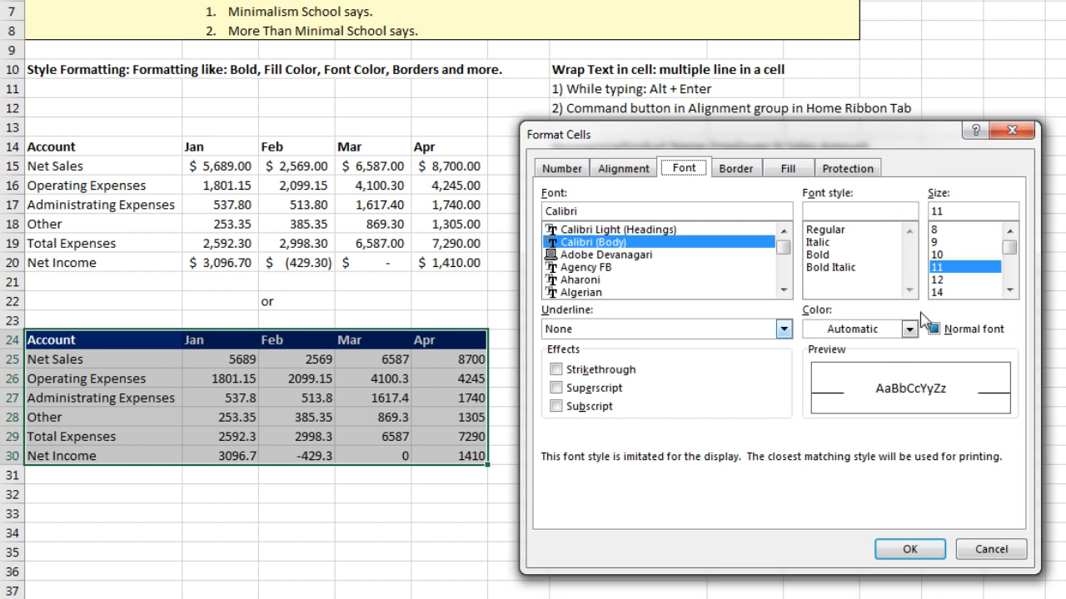
{"action": "left_click", "coordinate": [733, 171]}
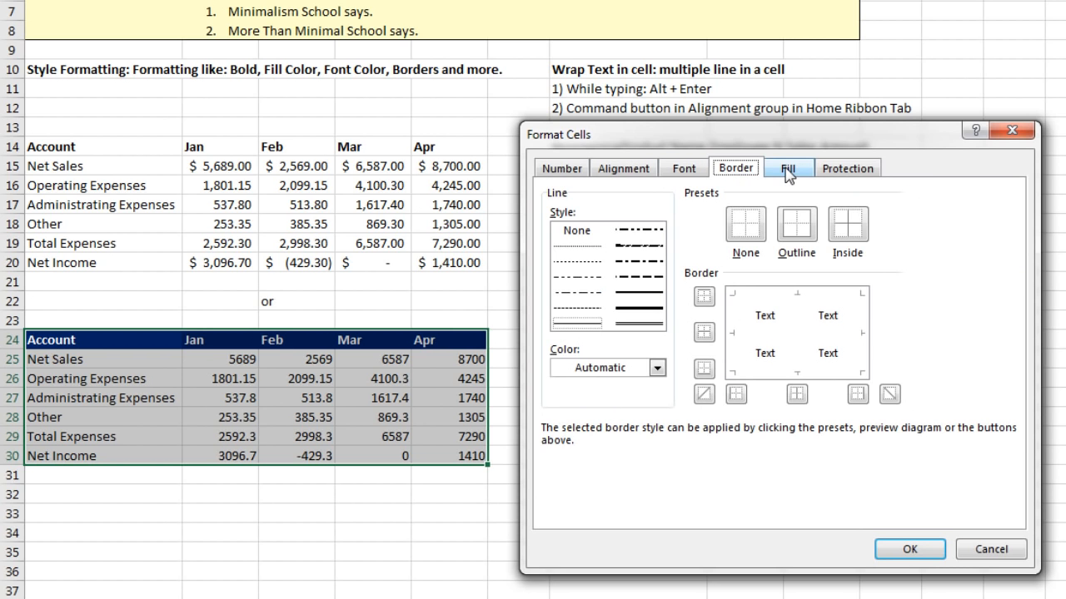
{"action": "left_click", "coordinate": [788, 171]}
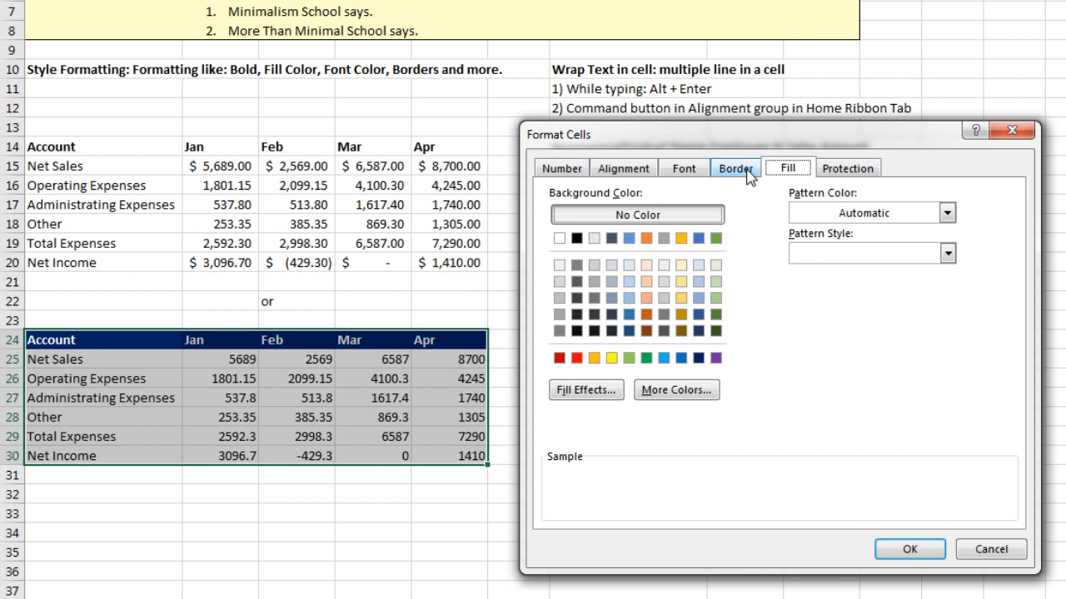
{"action": "left_click", "coordinate": [748, 170]}
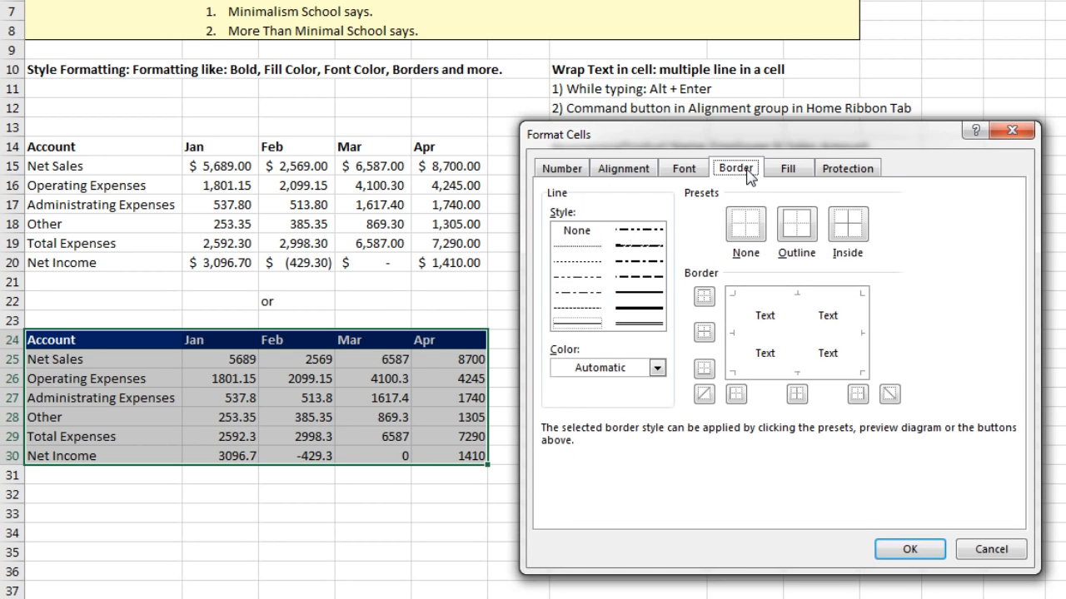
{"action": "left_click", "coordinate": [794, 227]}
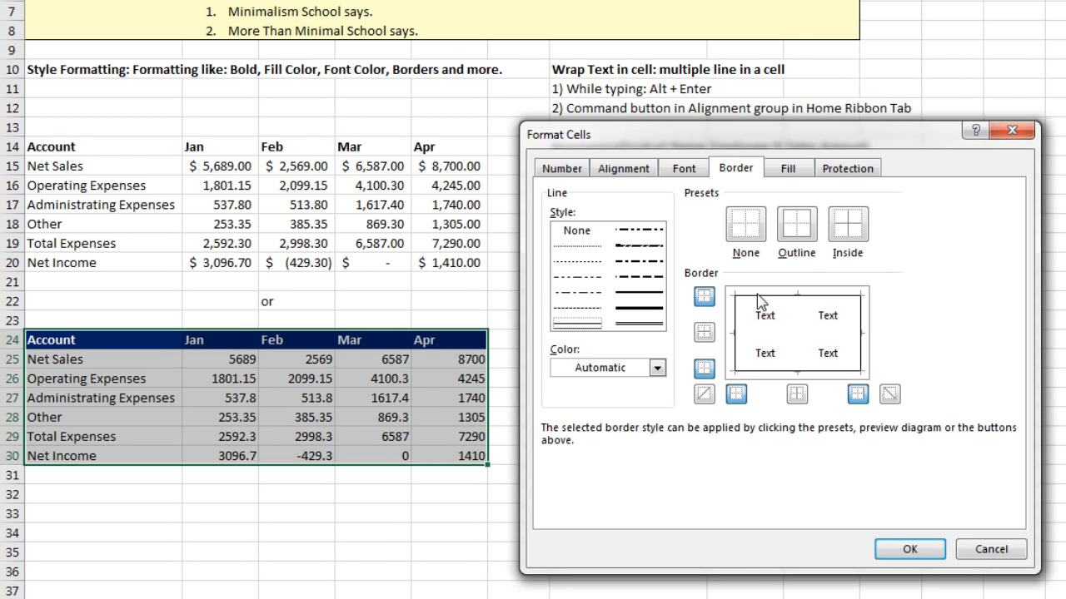
{"action": "left_click", "coordinate": [847, 229]}
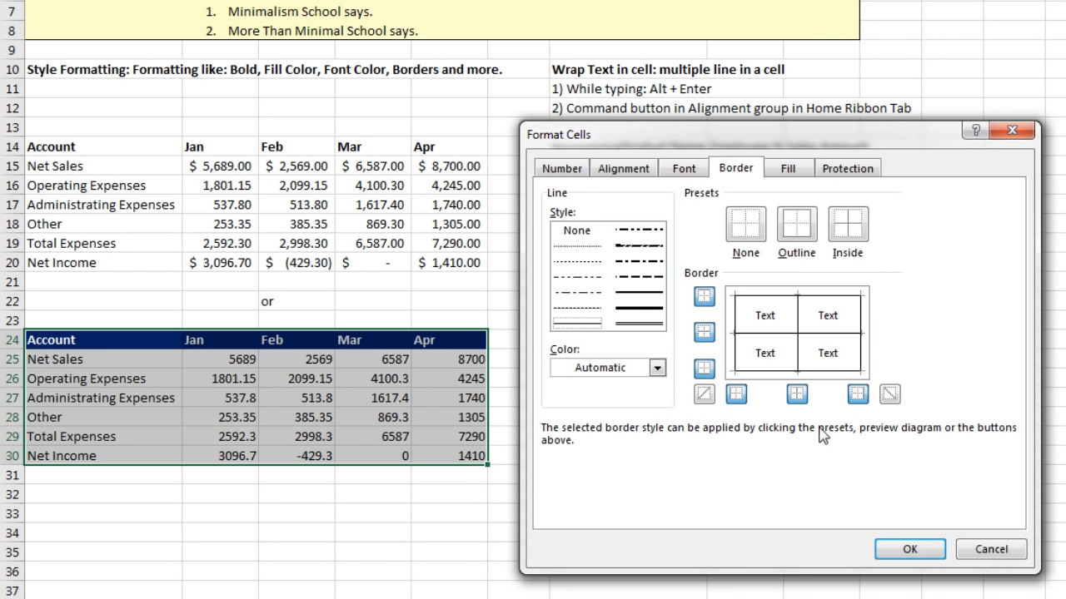
{"action": "left_click", "coordinate": [909, 549]}
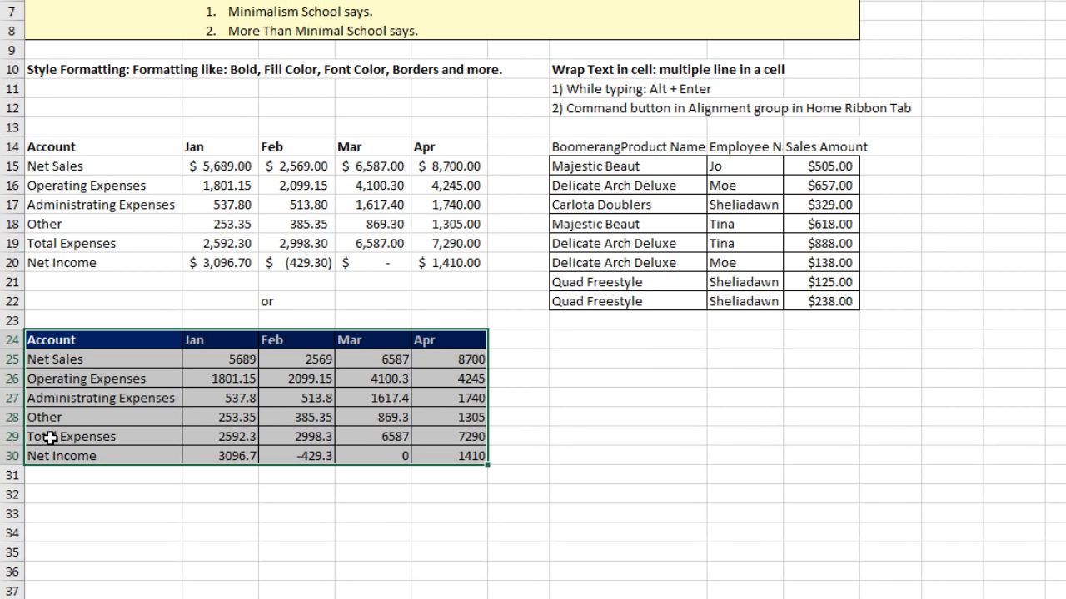
Step: Check the formula behind January's Total Expenses in B29
{"action": "left_click_drag", "start_coordinate": [41, 439], "coordinate": [472, 430]}
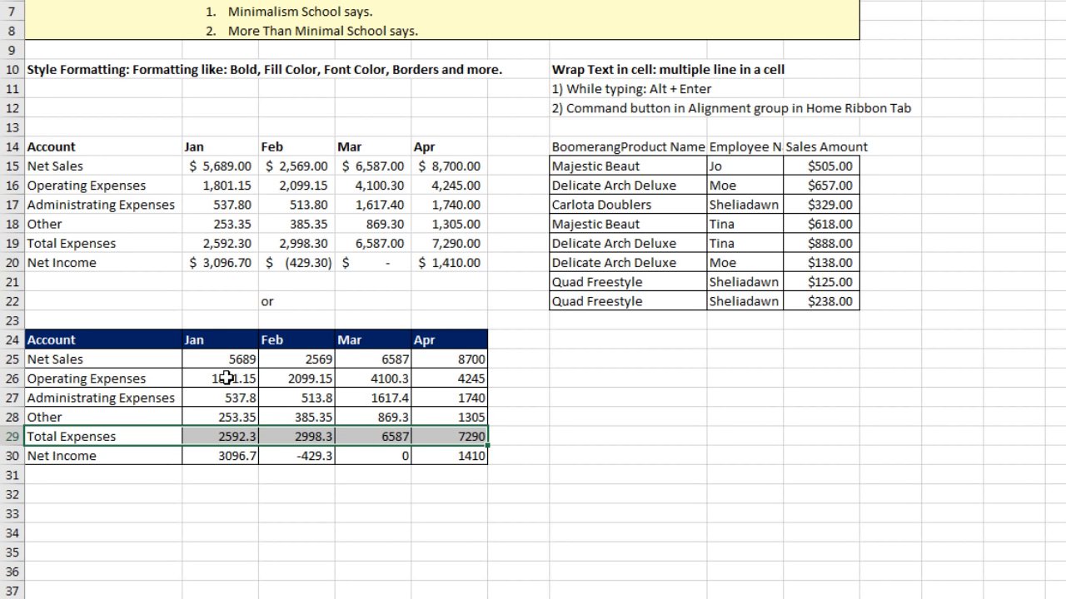
{"action": "left_click", "coordinate": [232, 436]}
{"action": "key", "text": "alt+equal"}
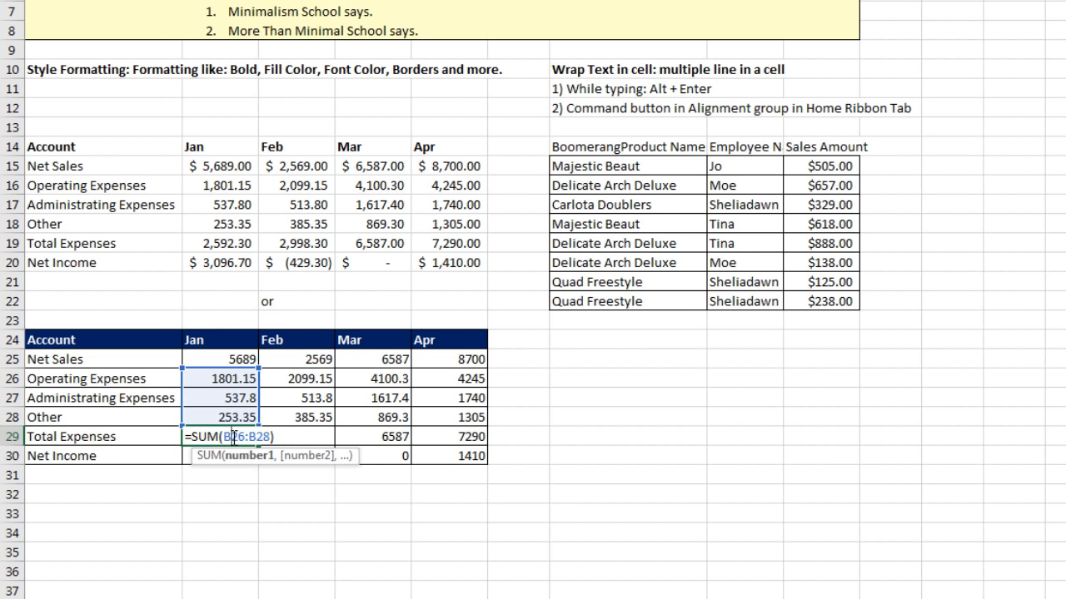
{"action": "key", "text": "Return"}
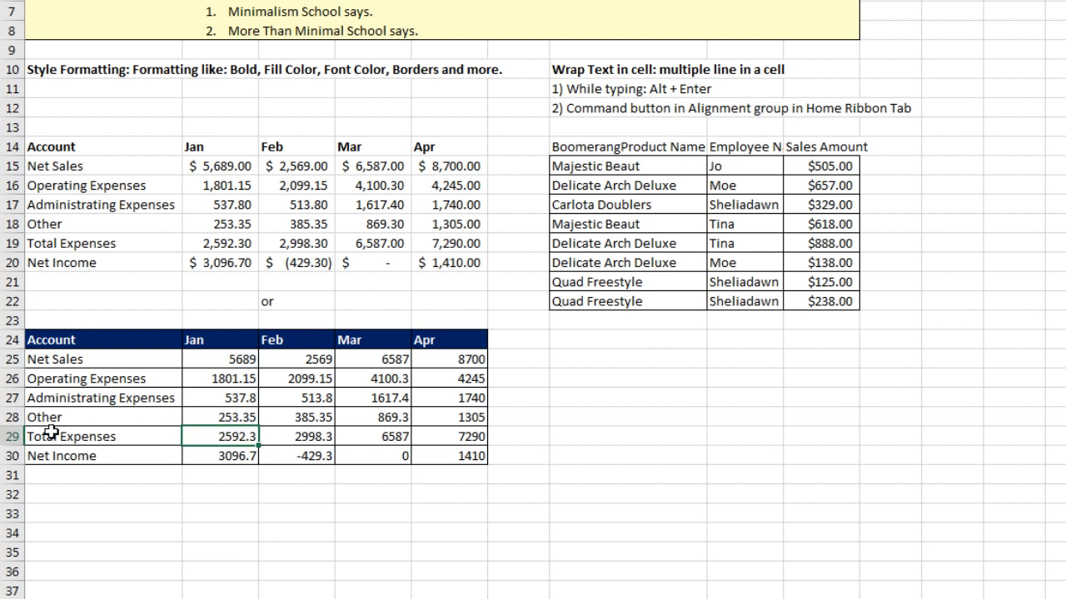
Step: Give the Total Expenses row A29:E29 a medium-thick solid top border in the Automatic colour
{"action": "left_click_drag", "start_coordinate": [221, 436], "coordinate": [451, 436]}
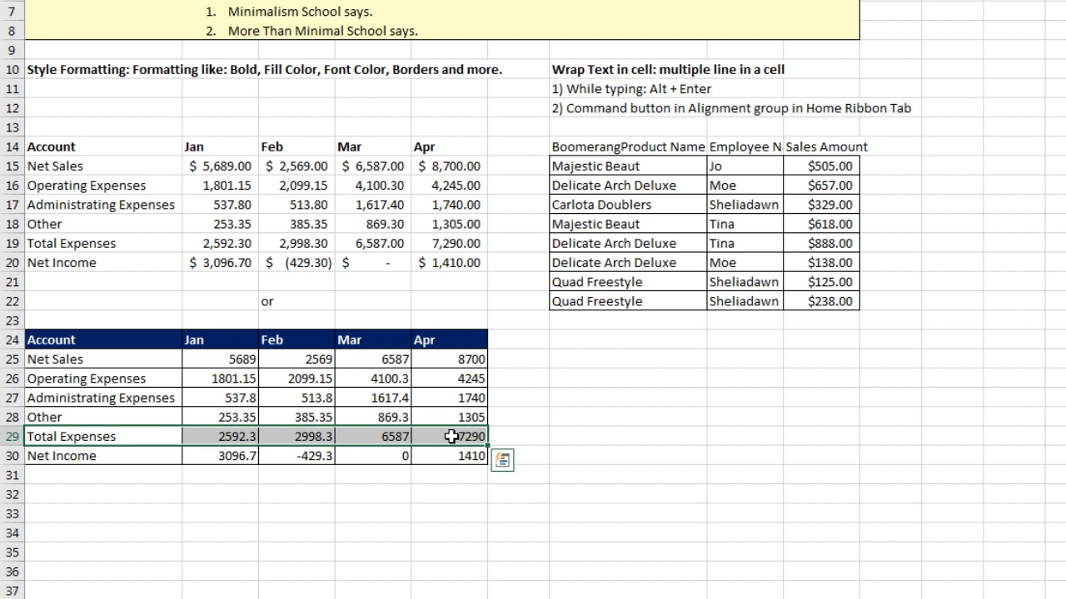
{"action": "key", "text": "ctrl+1"}
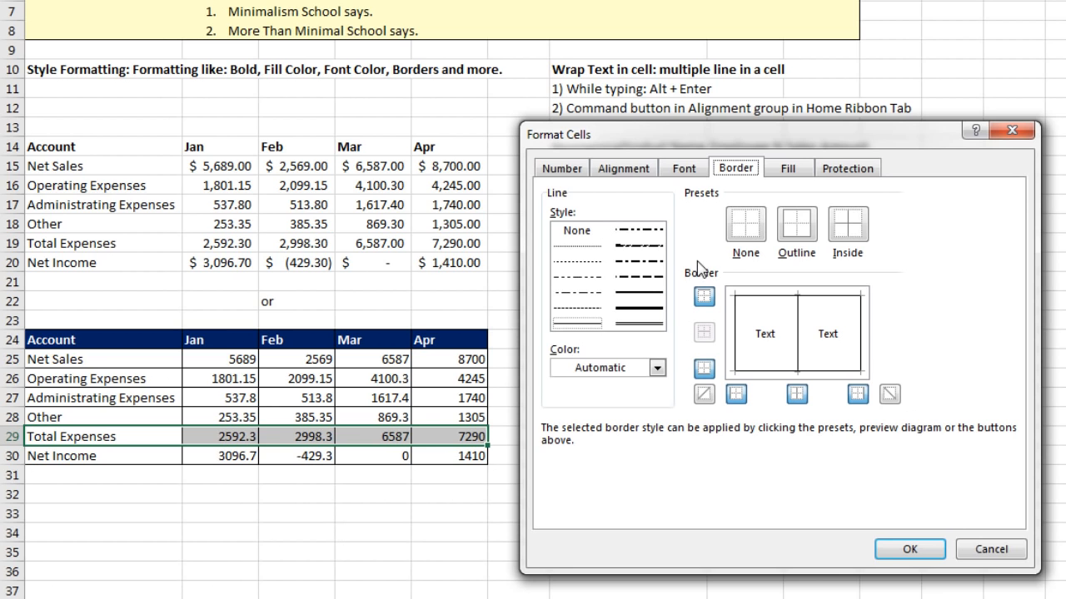
{"action": "left_click", "coordinate": [641, 293]}
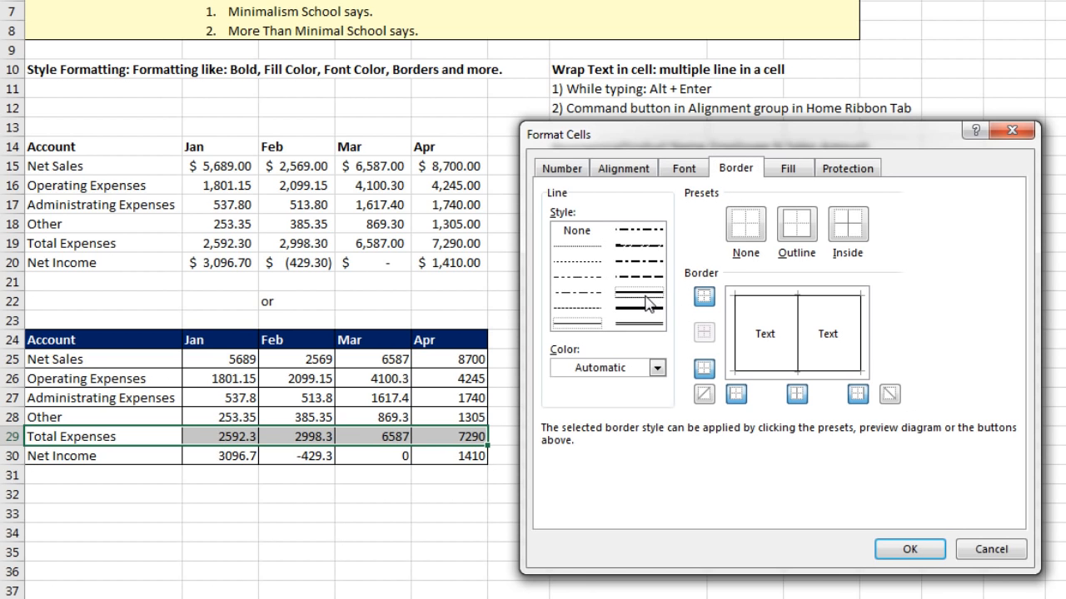
{"action": "left_click", "coordinate": [658, 369]}
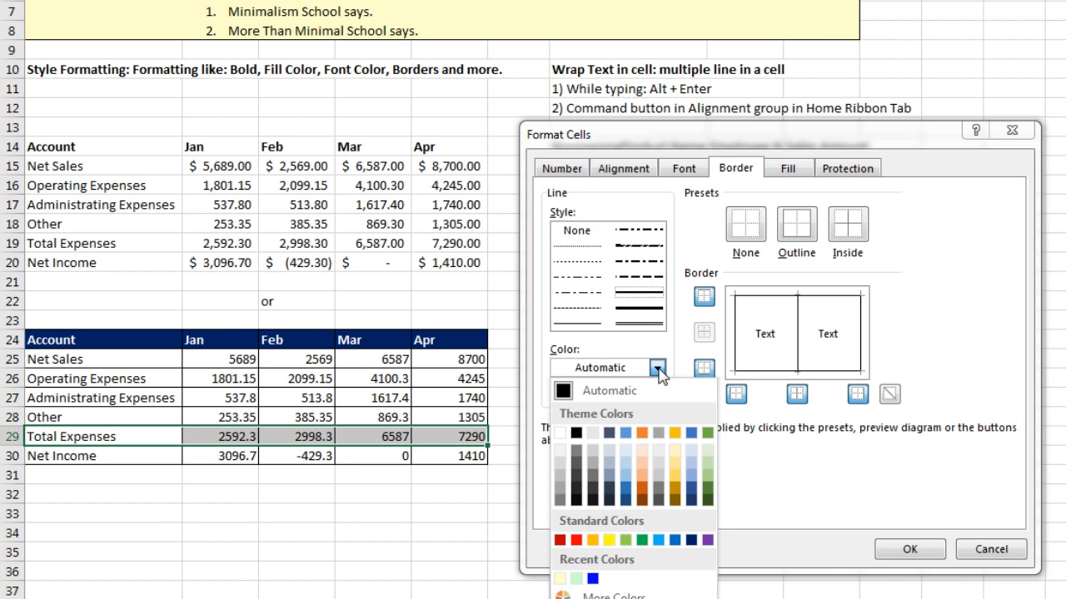
{"action": "left_click", "coordinate": [616, 391]}
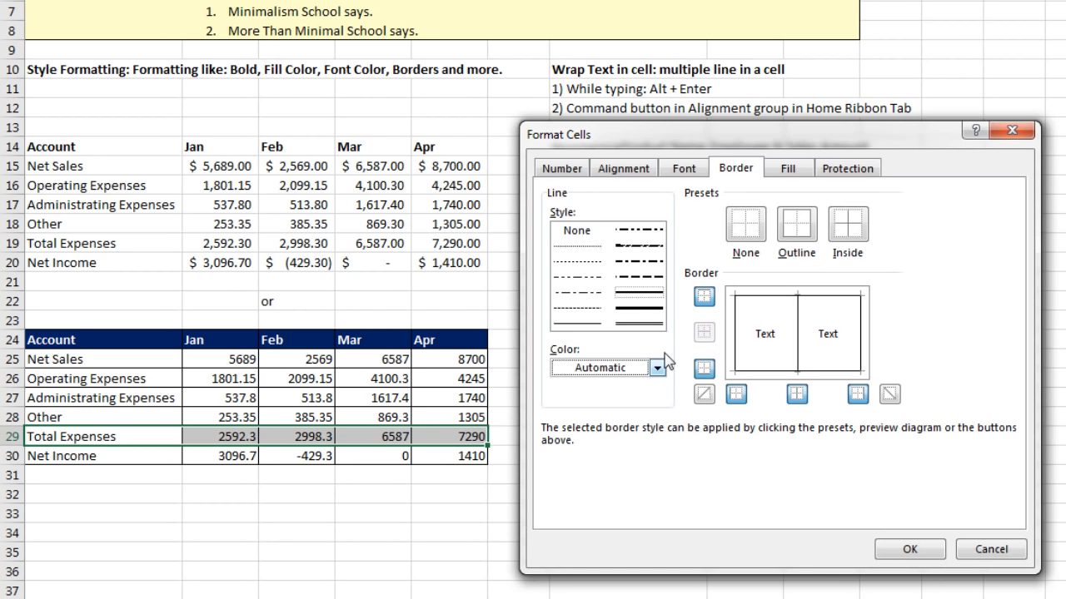
{"action": "left_click", "coordinate": [783, 302]}
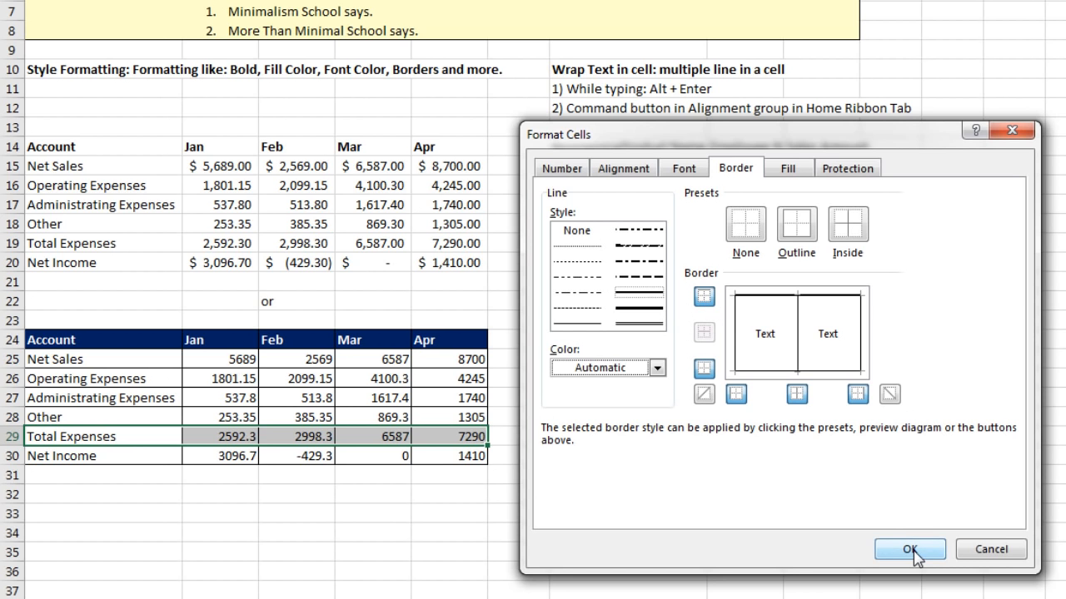
{"action": "left_click", "coordinate": [910, 549]}
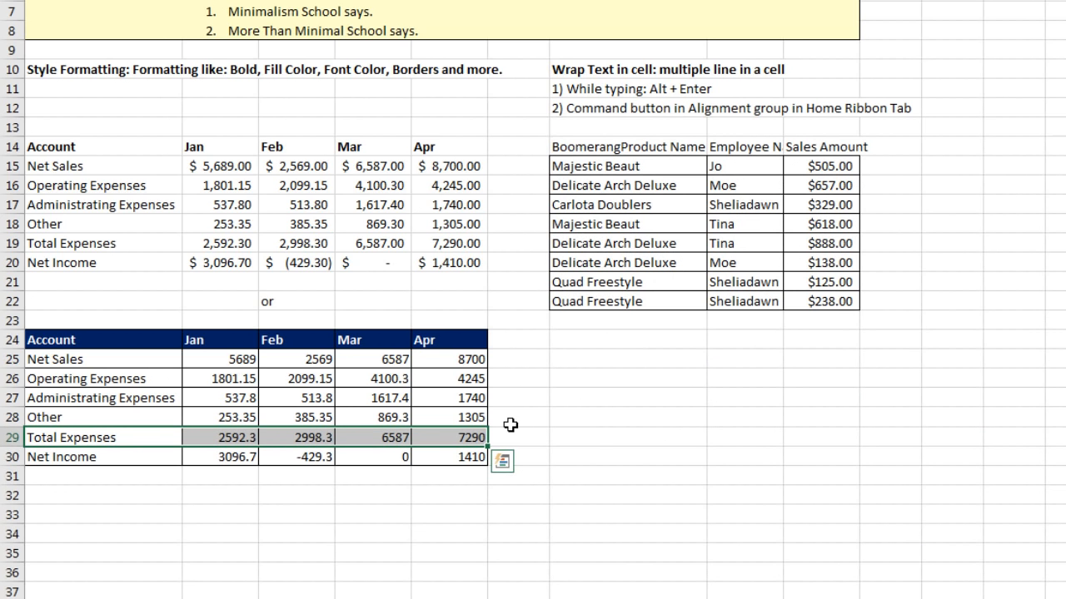
{"action": "left_click", "coordinate": [376, 499]}
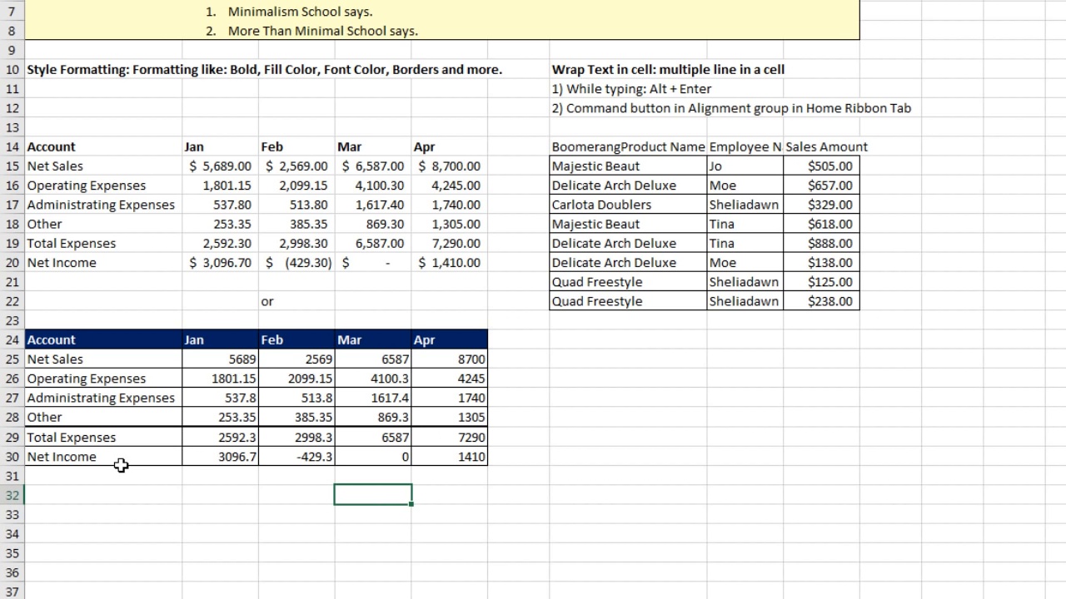
Step: Examine the January formulas for Net Income in B30 and Total Expenses in B29, leaving both unedited
{"action": "left_click", "coordinate": [230, 457]}
{"action": "key", "text": "F2"}
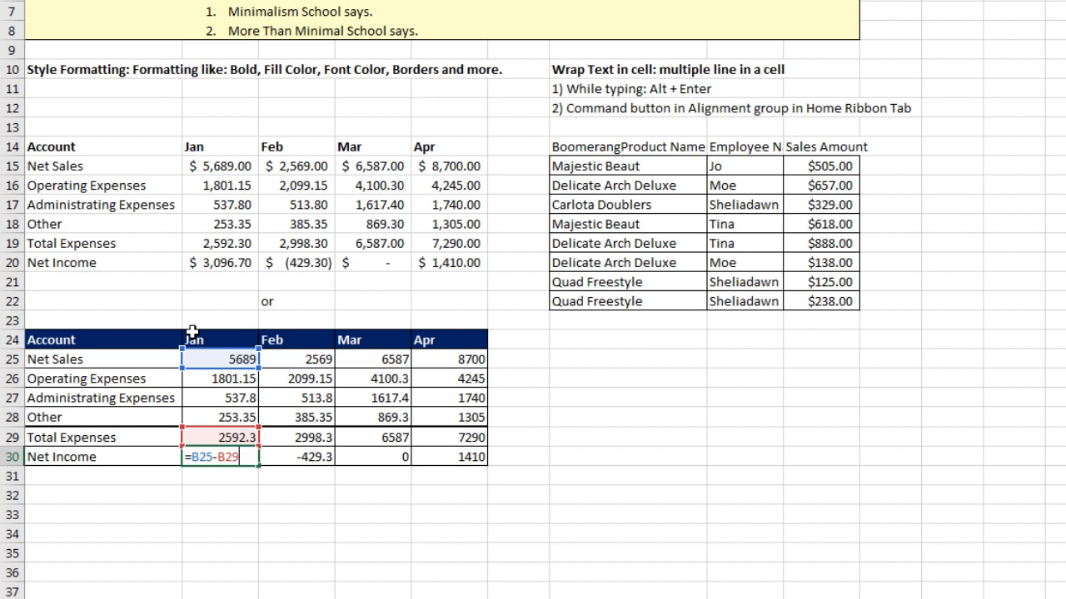
{"action": "key", "text": "Escape"}
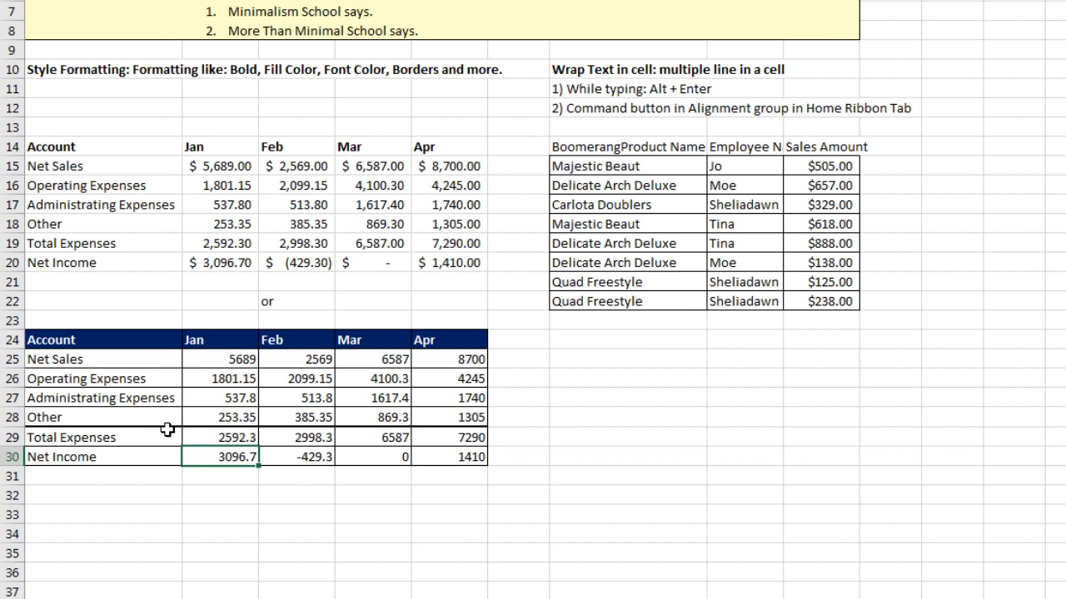
{"action": "double_click", "coordinate": [197, 437]}
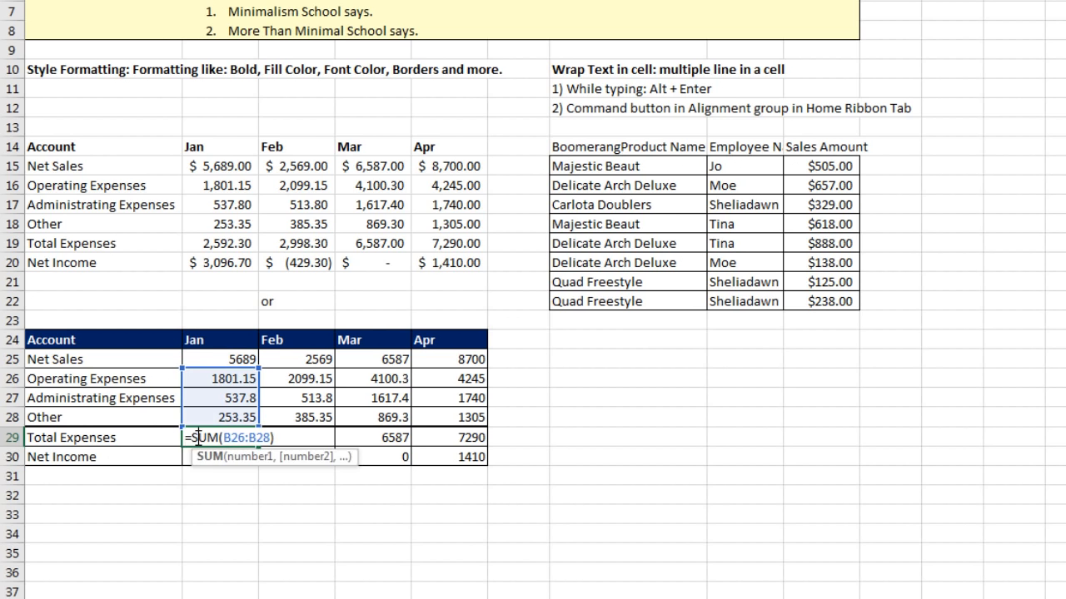
{"action": "key", "text": "Escape"}
{"action": "double_click", "coordinate": [195, 457]}
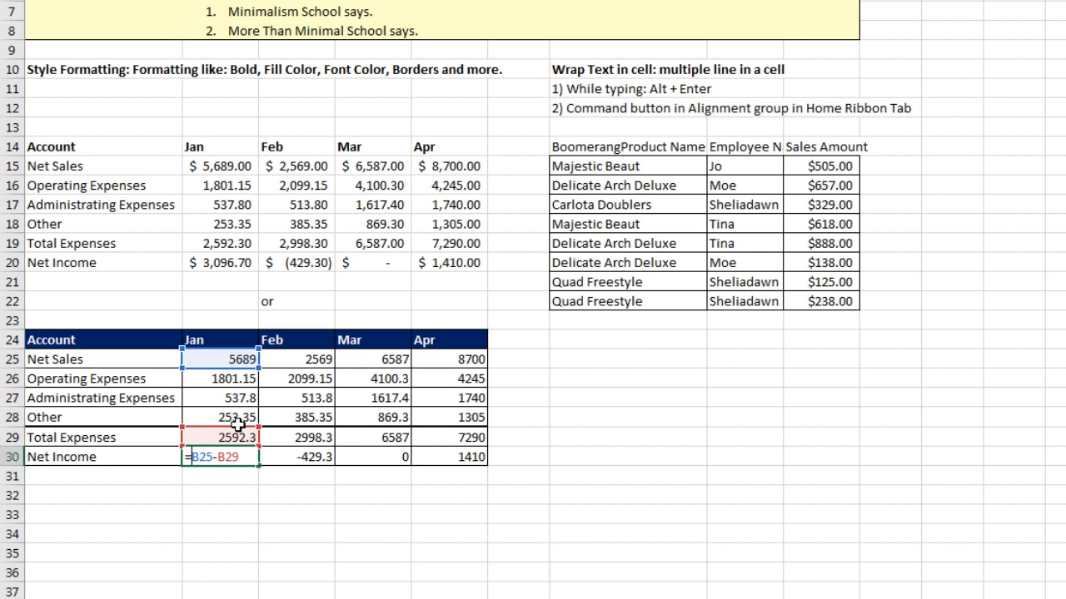
{"action": "key", "text": "Escape"}
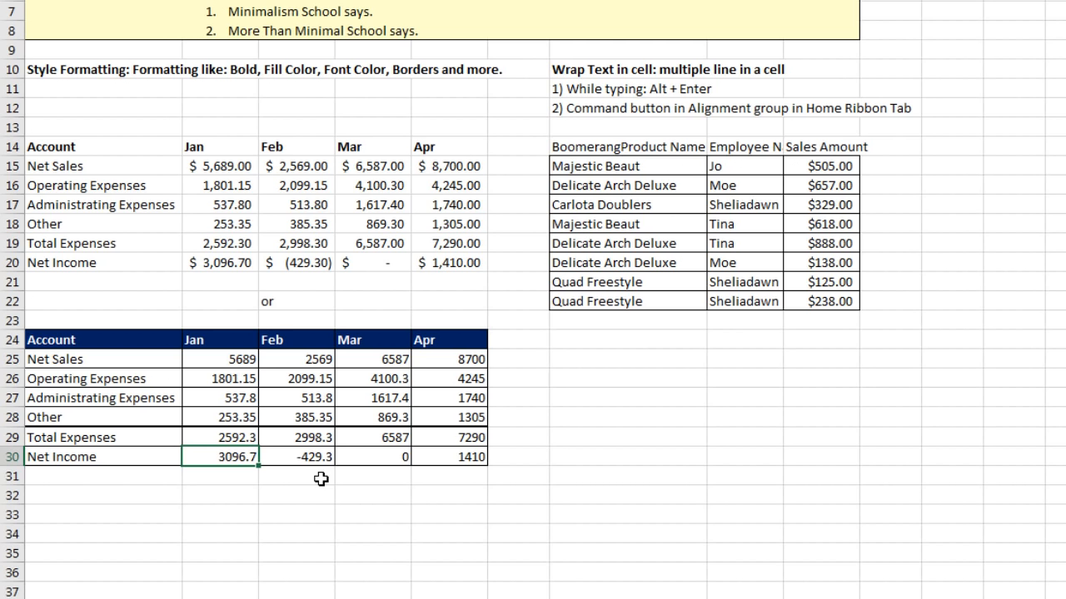
Step: Give the Net Income row A30:E30 a medium-thick solid top border and a double bottom border in the Automatic colour
{"action": "left_click", "coordinate": [42, 459]}
{"action": "left_click_drag", "start_coordinate": [197, 455], "coordinate": [452, 457]}
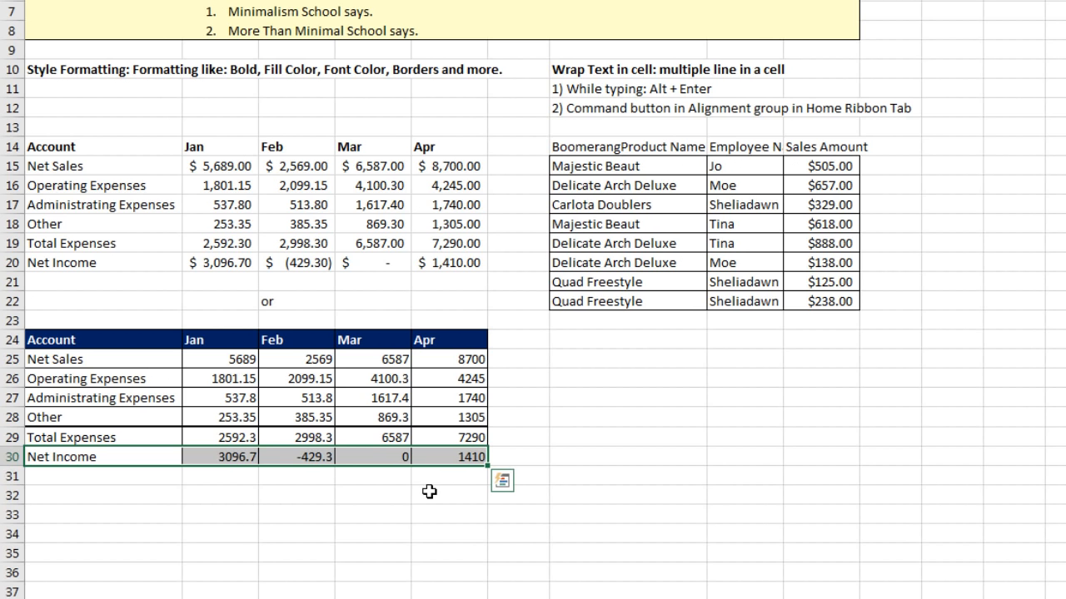
{"action": "key", "text": "ctrl+1"}
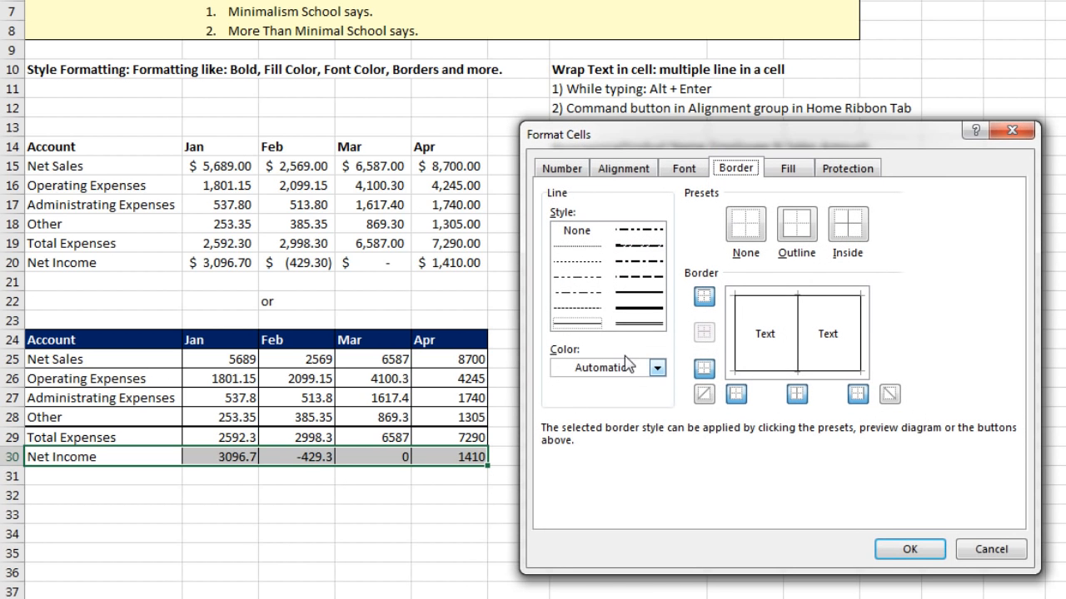
{"action": "left_click", "coordinate": [640, 293]}
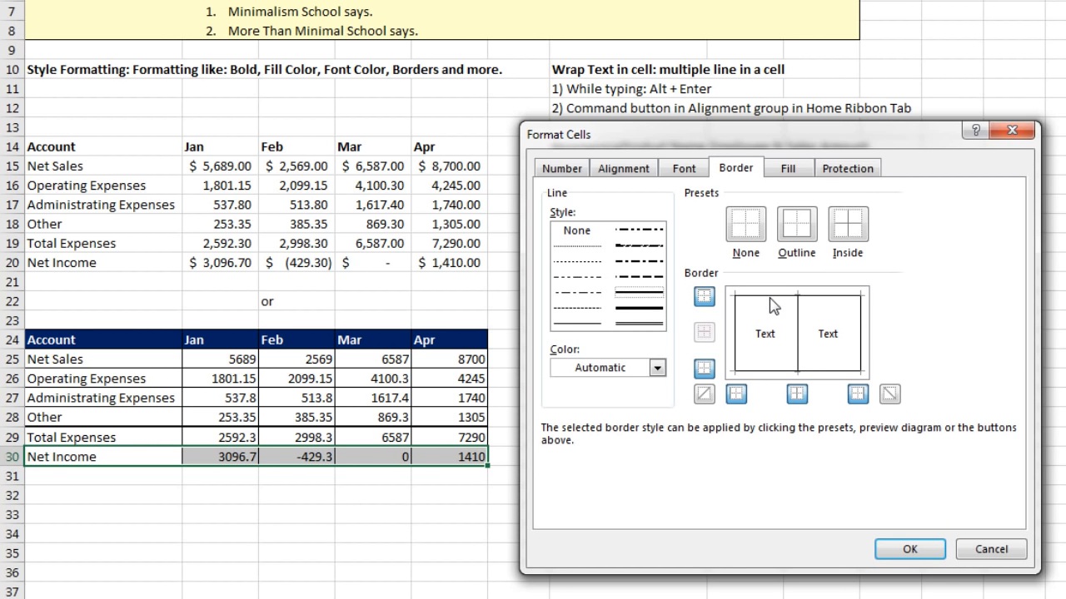
{"action": "left_click", "coordinate": [767, 298]}
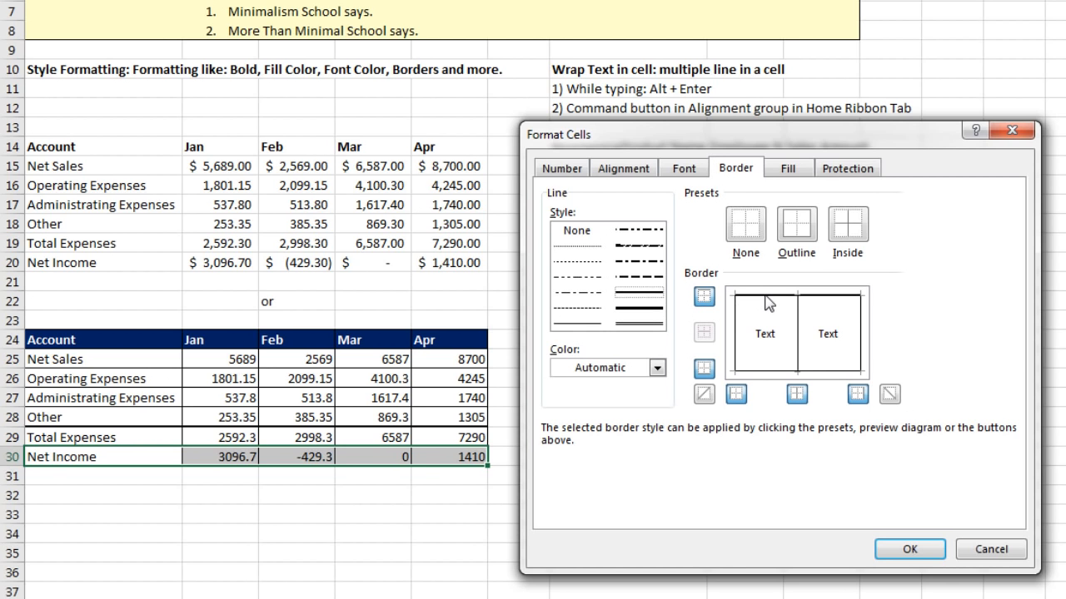
{"action": "left_click", "coordinate": [646, 324]}
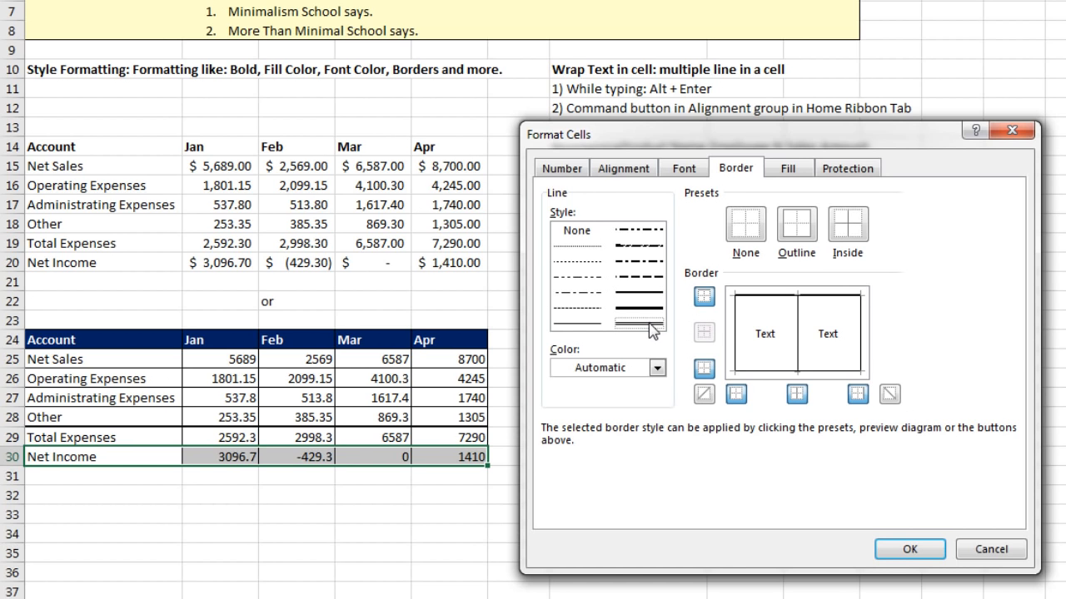
{"action": "left_click", "coordinate": [766, 373]}
{"action": "left_click", "coordinate": [905, 551]}
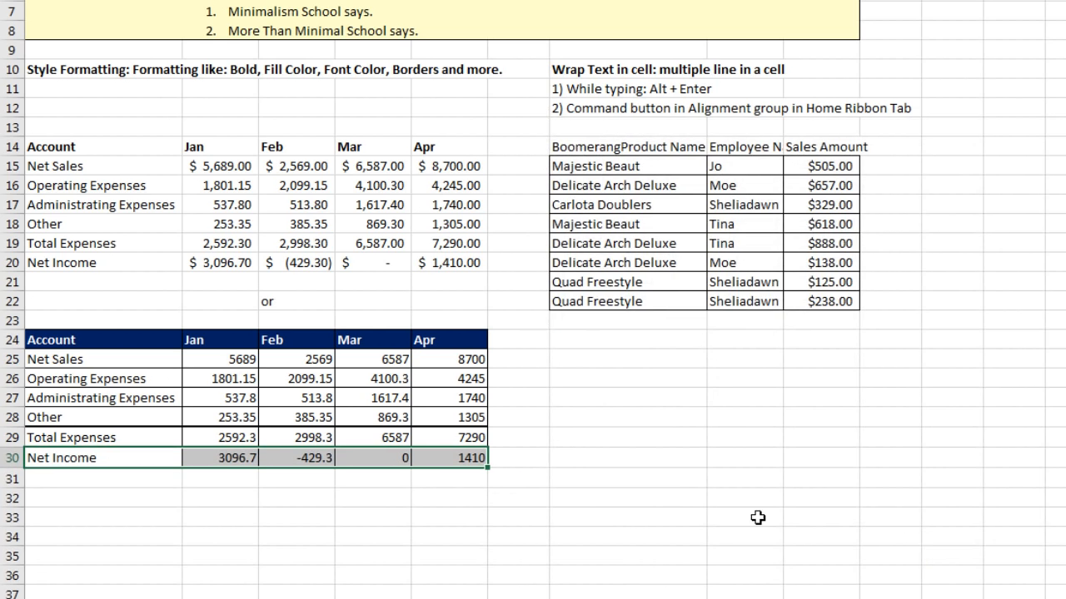
{"action": "left_click", "coordinate": [551, 497]}
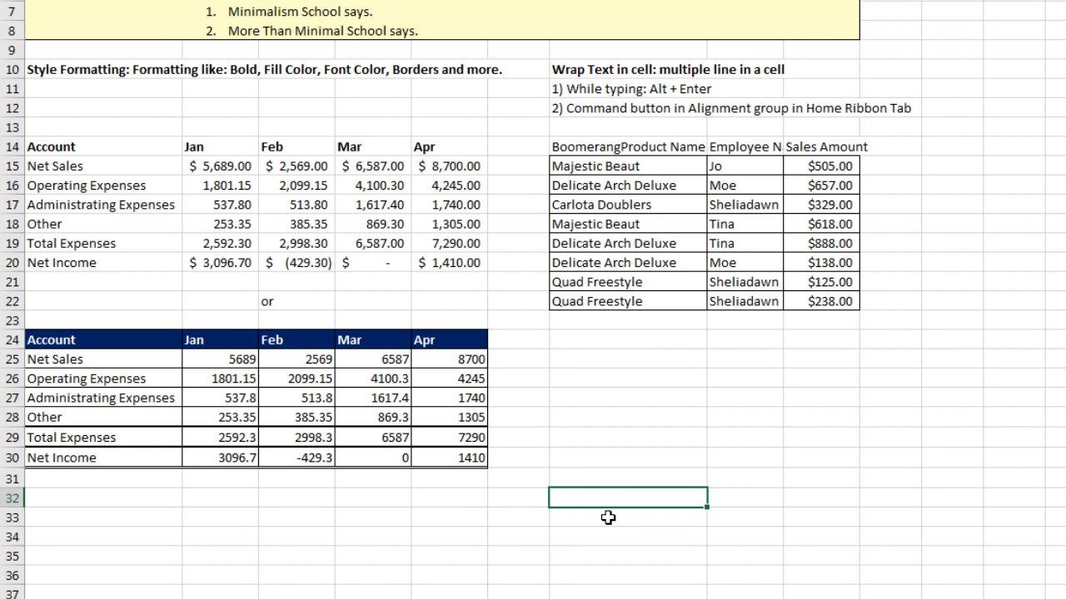
Step: Format B25:E30 as Currency with two decimals and the $ symbol, and compare sales, negative and zero amounts with the upper table's Accounting format
{"action": "left_click_drag", "start_coordinate": [218, 359], "coordinate": [474, 459]}
{"action": "key", "text": "ctrl+1"}
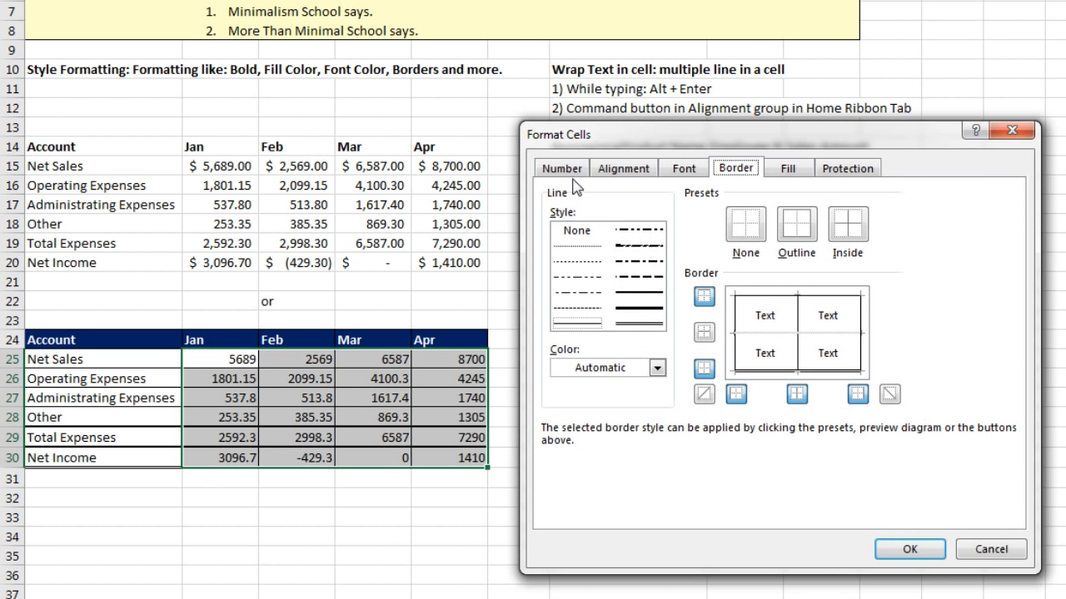
{"action": "left_click", "coordinate": [571, 180]}
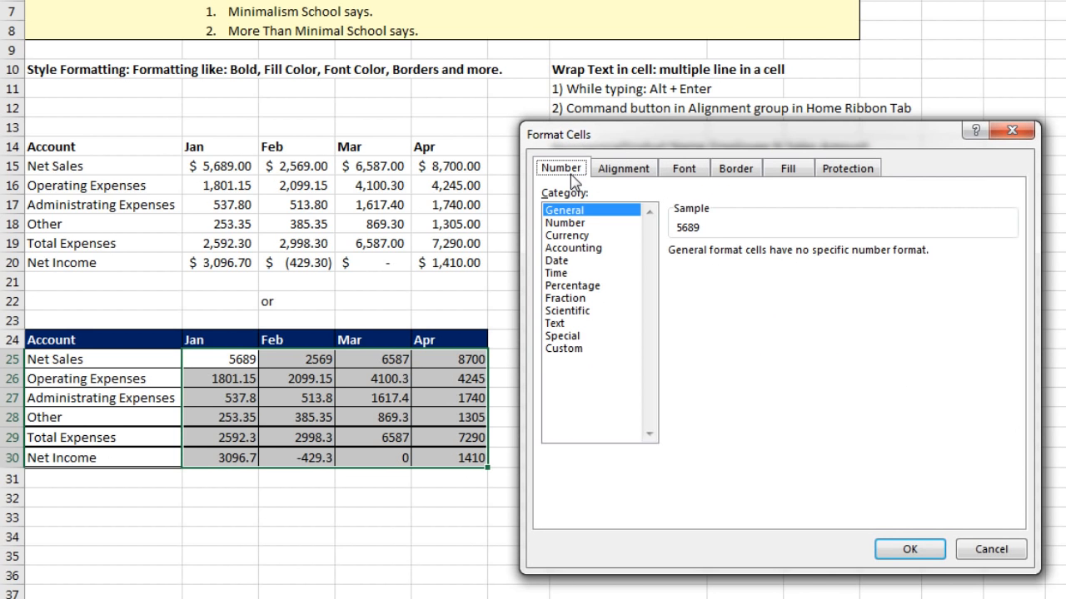
{"action": "left_click", "coordinate": [569, 237]}
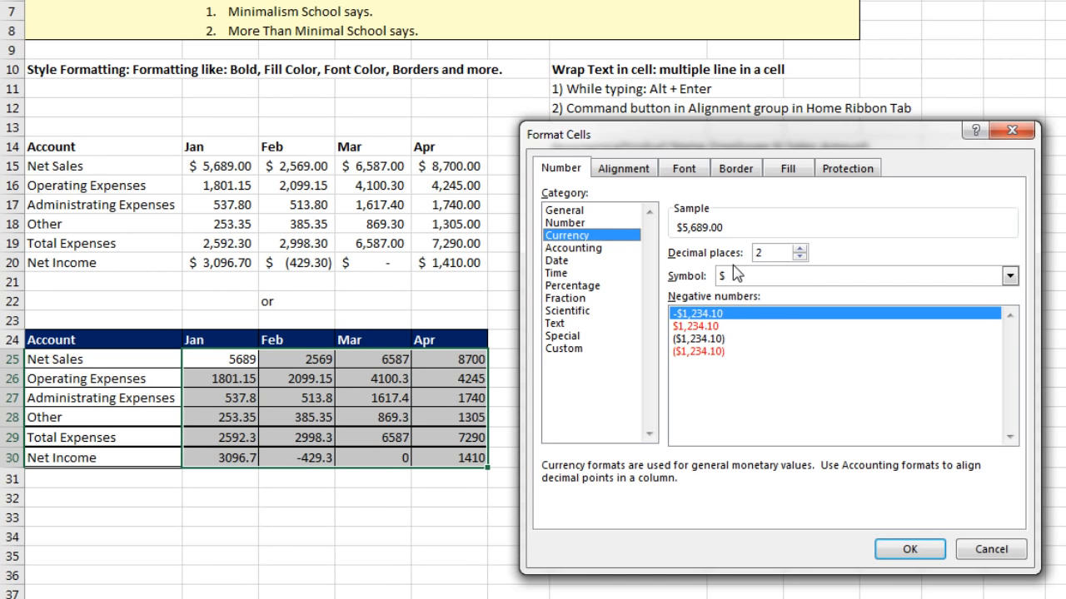
{"action": "left_click", "coordinate": [903, 551]}
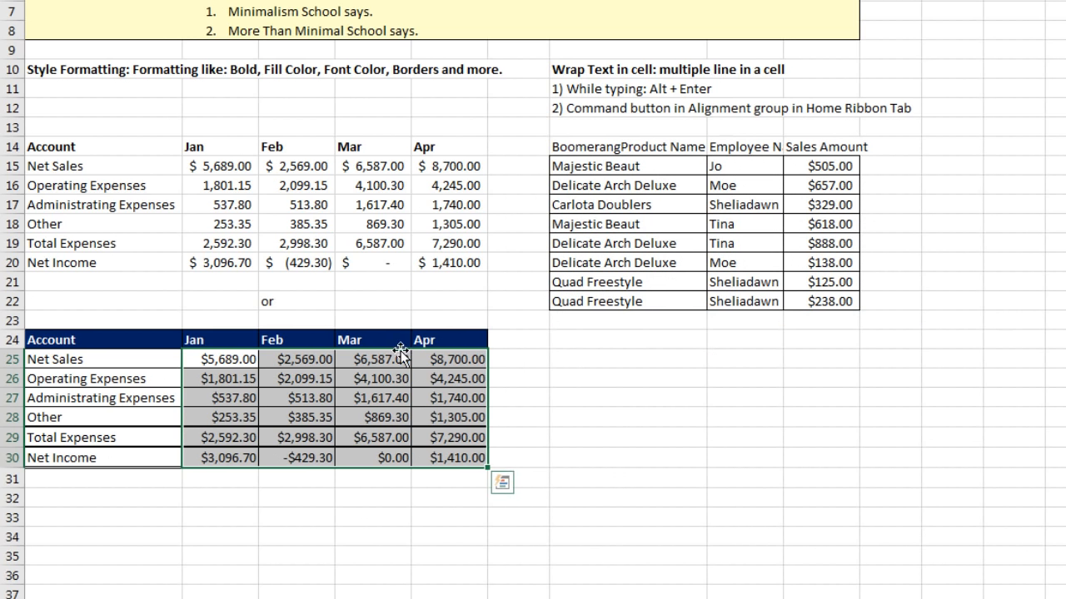
{"action": "left_click", "coordinate": [398, 357]}
{"action": "left_click", "coordinate": [377, 167]}
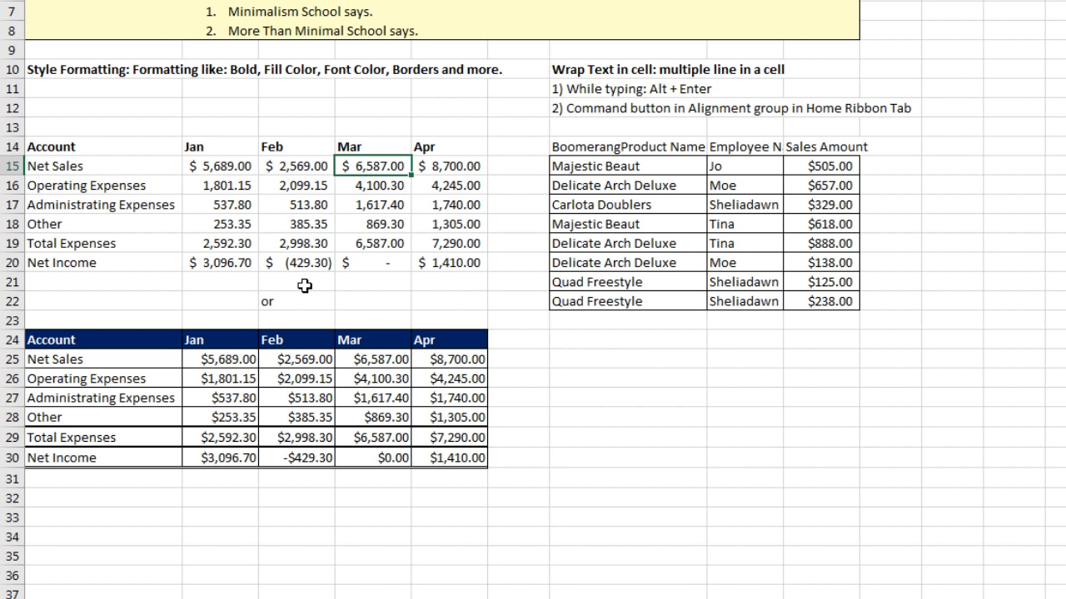
{"action": "left_click", "coordinate": [308, 463]}
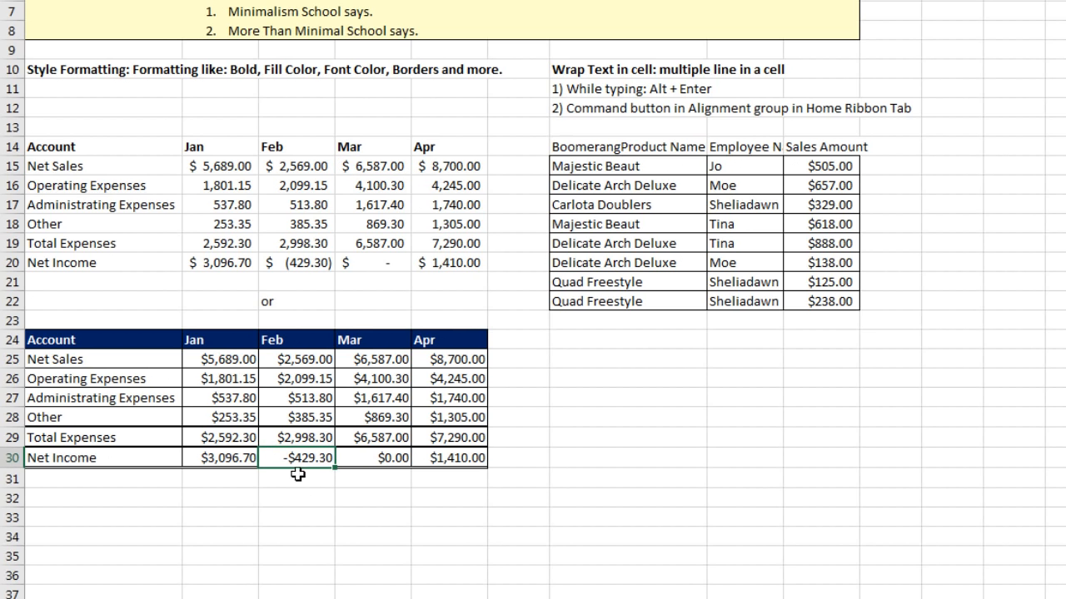
{"action": "left_click", "coordinate": [381, 463]}
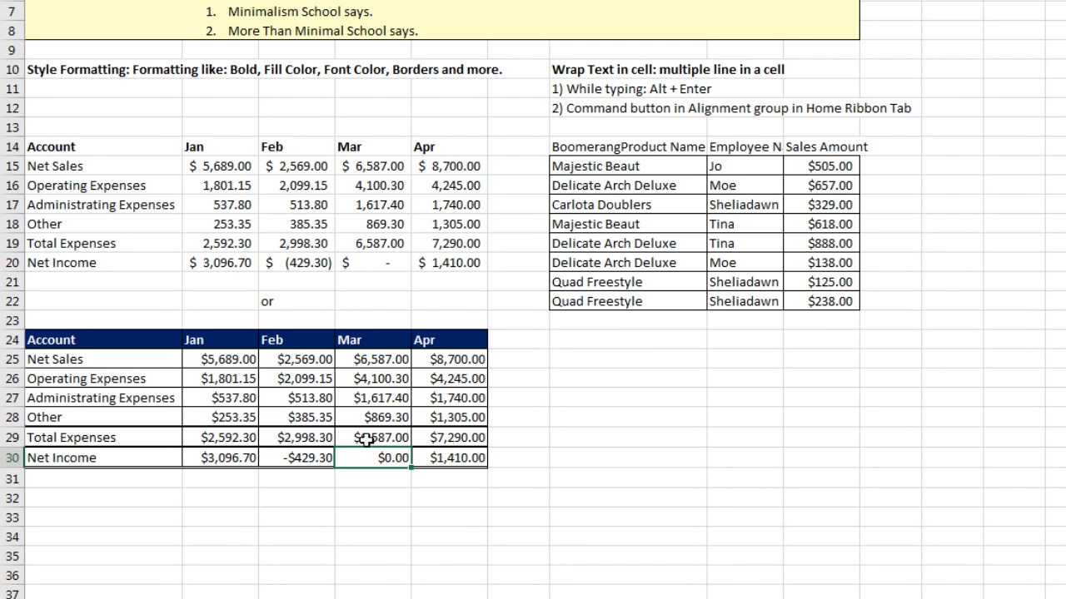
Step: Set the Currency symbol to None for the expense rows B26:E29, keeping two decimal places
{"action": "left_click_drag", "start_coordinate": [212, 376], "coordinate": [450, 433]}
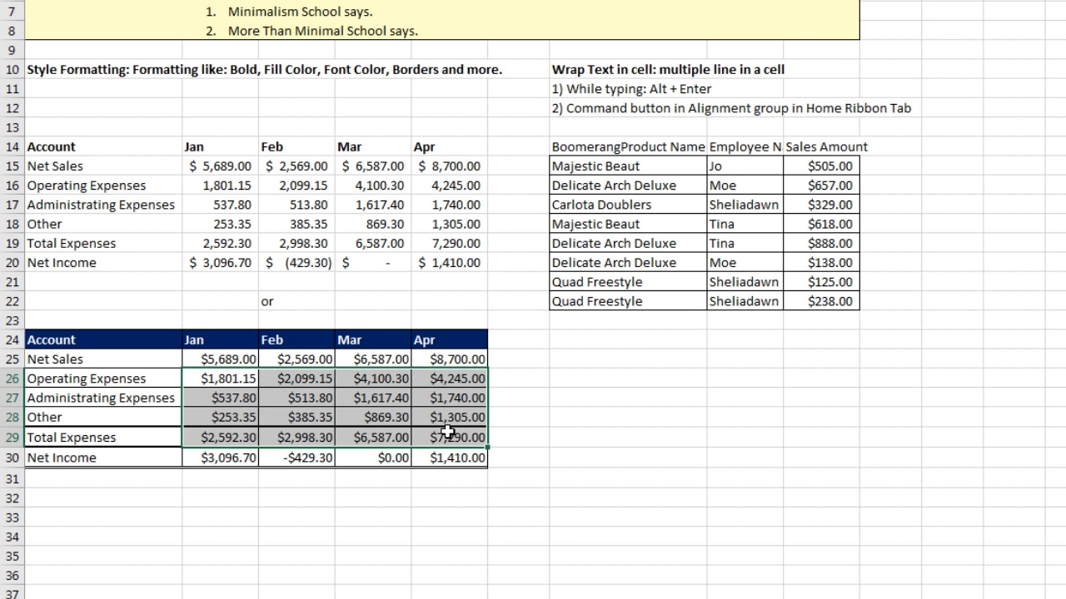
{"action": "key", "text": "ctrl+1"}
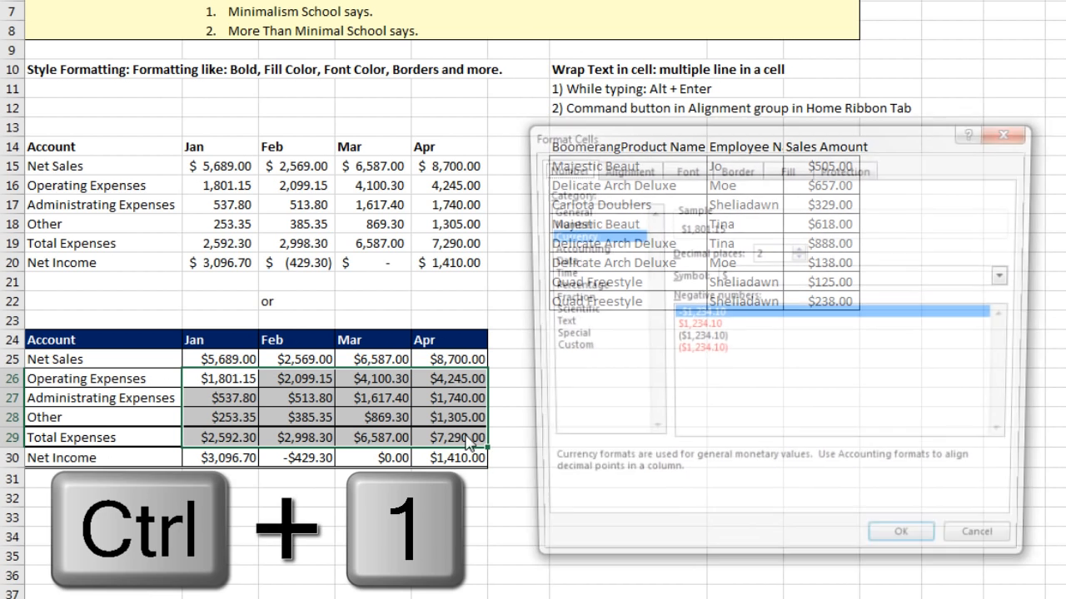
{"action": "left_click", "coordinate": [789, 277]}
{"action": "left_click", "coordinate": [732, 293]}
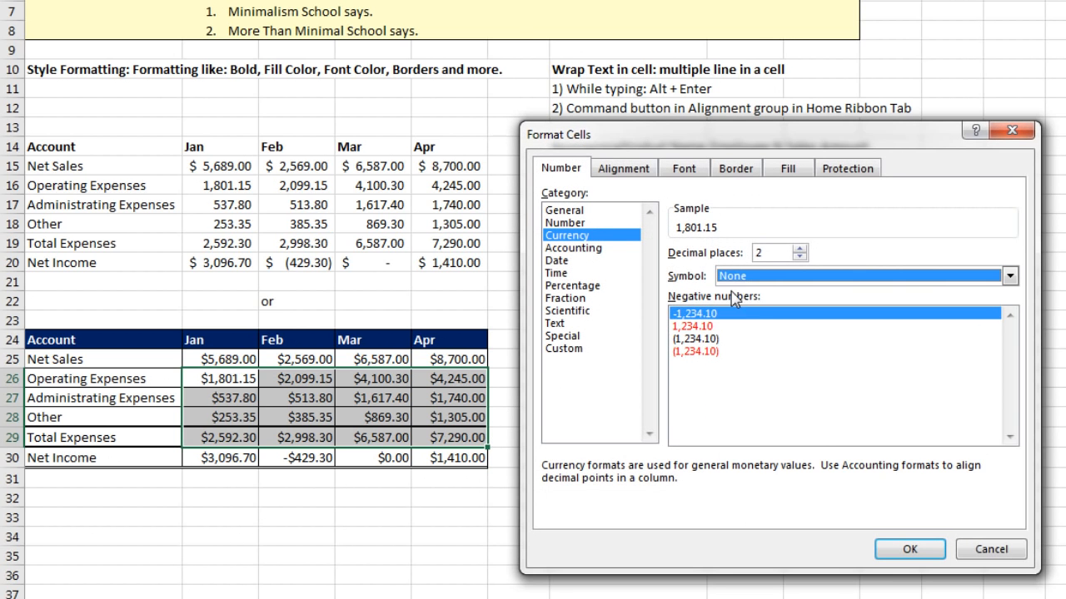
{"action": "left_click", "coordinate": [904, 548]}
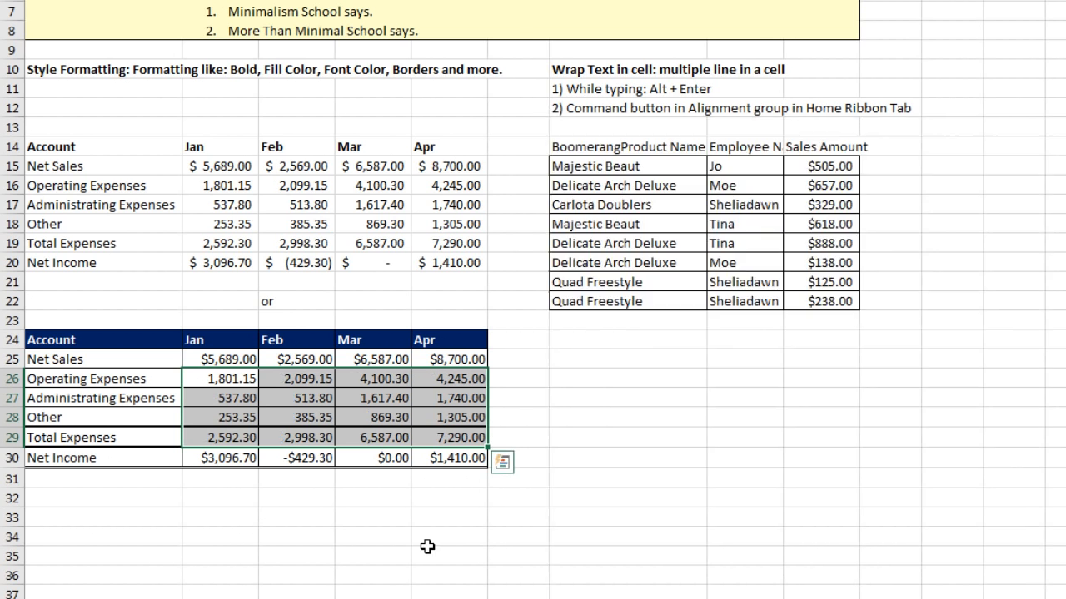
{"action": "left_click", "coordinate": [428, 547]}
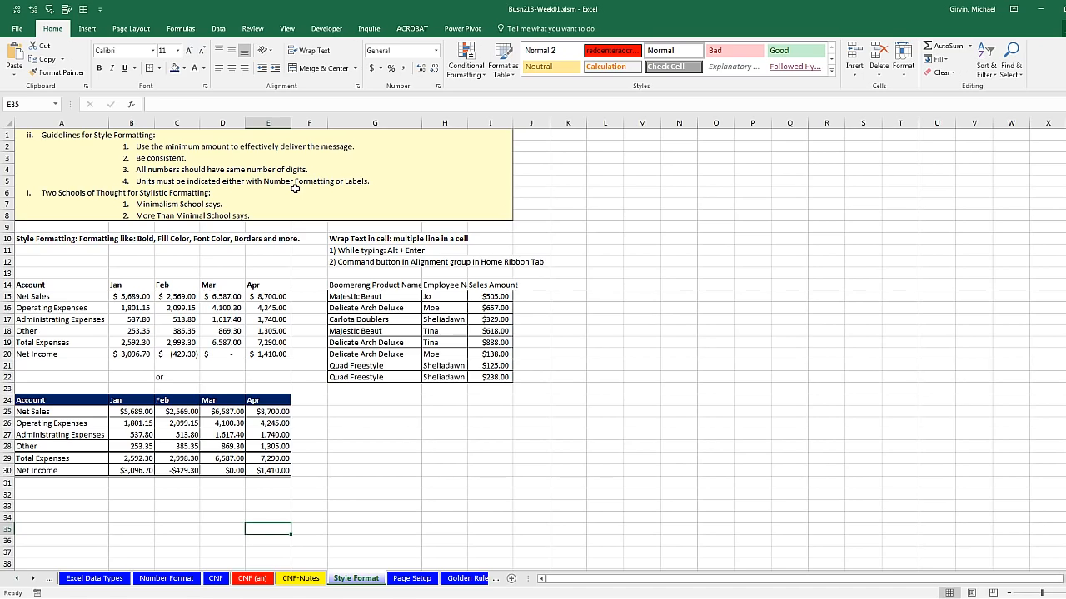
Step: Switch to the Word class notes, review the Style Formatting section from the topics list, return to the first page and go back to Excel
{"action": "key", "text": "alt+Tab"}
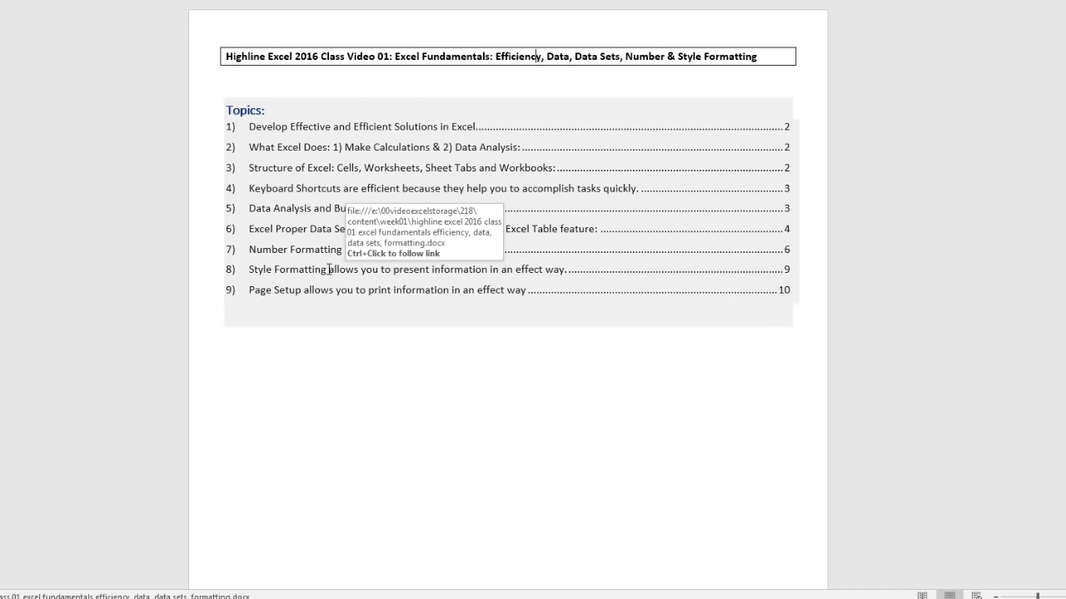
{"action": "left_click", "coordinate": [268, 274], "text": "ctrl"}
{"action": "scroll", "coordinate": [328, 342], "scroll_direction": "down", "scroll_amount": 1}
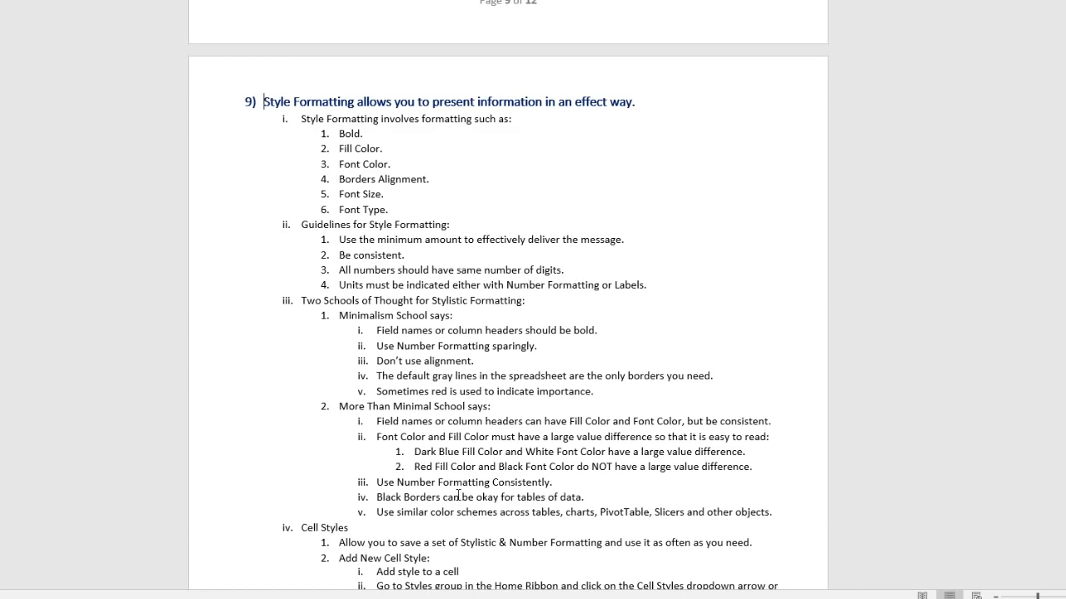
{"action": "scroll", "coordinate": [458, 495], "scroll_direction": "up", "scroll_amount": 20}
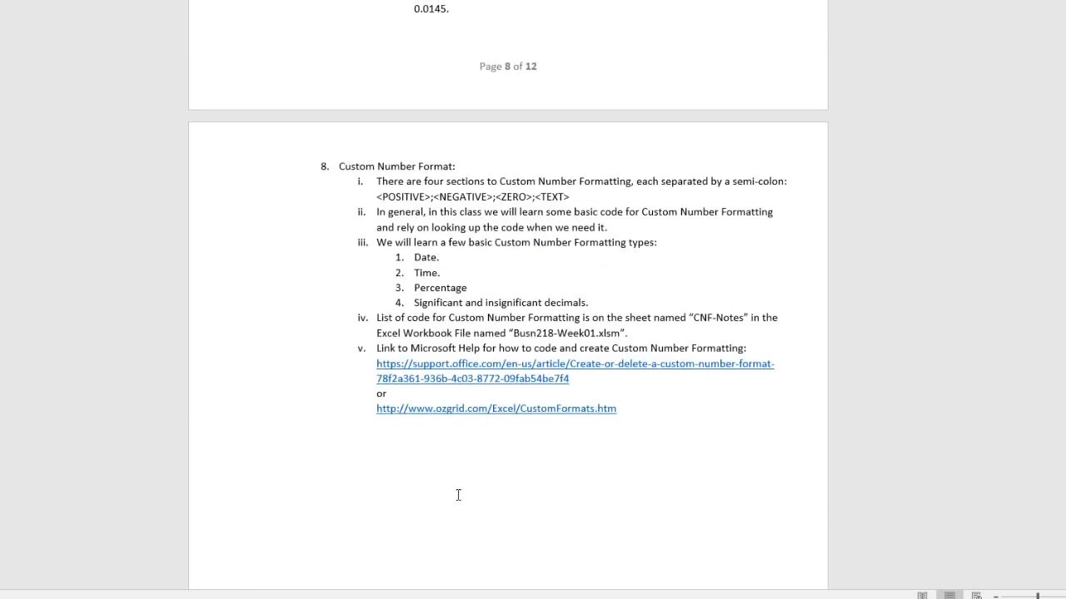
{"action": "scroll", "coordinate": [458, 500], "scroll_direction": "up", "scroll_amount": 20}
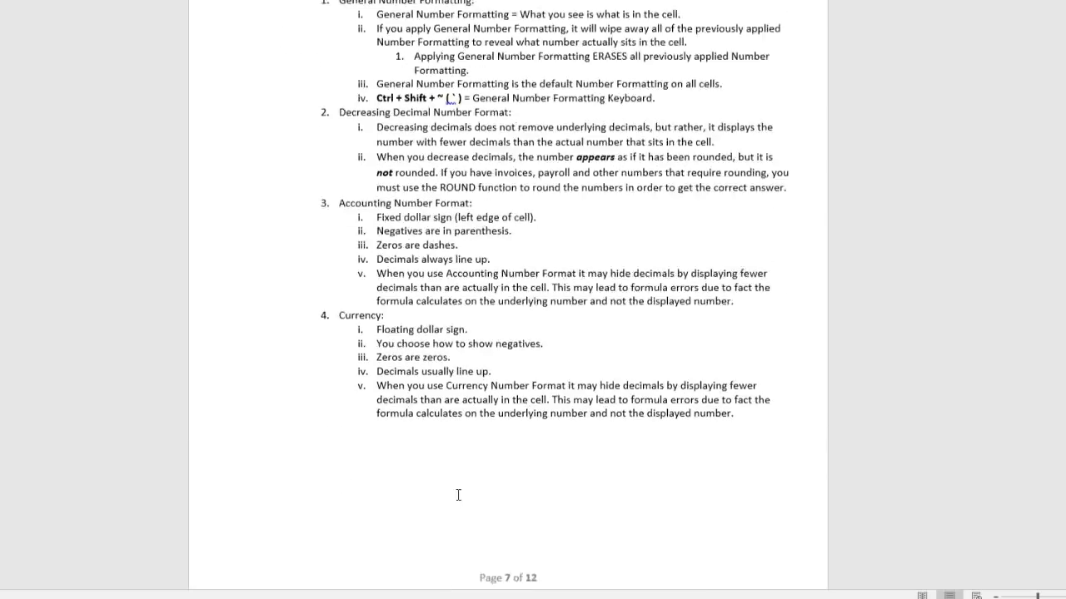
{"action": "scroll", "coordinate": [458, 494], "scroll_direction": "up", "scroll_amount": 12}
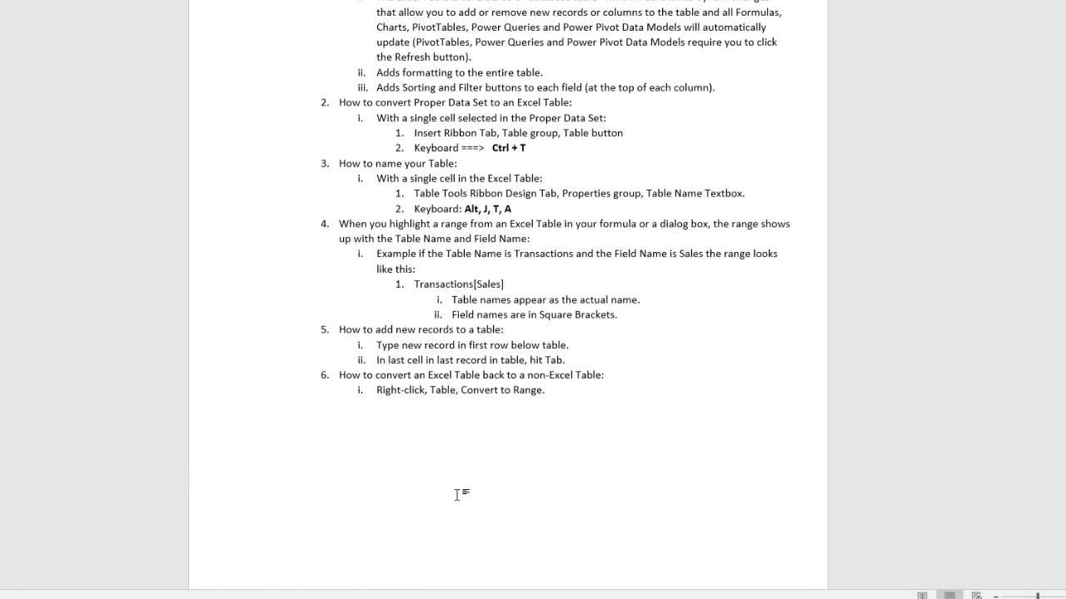
{"action": "scroll", "coordinate": [458, 494], "scroll_direction": "up", "scroll_amount": 3}
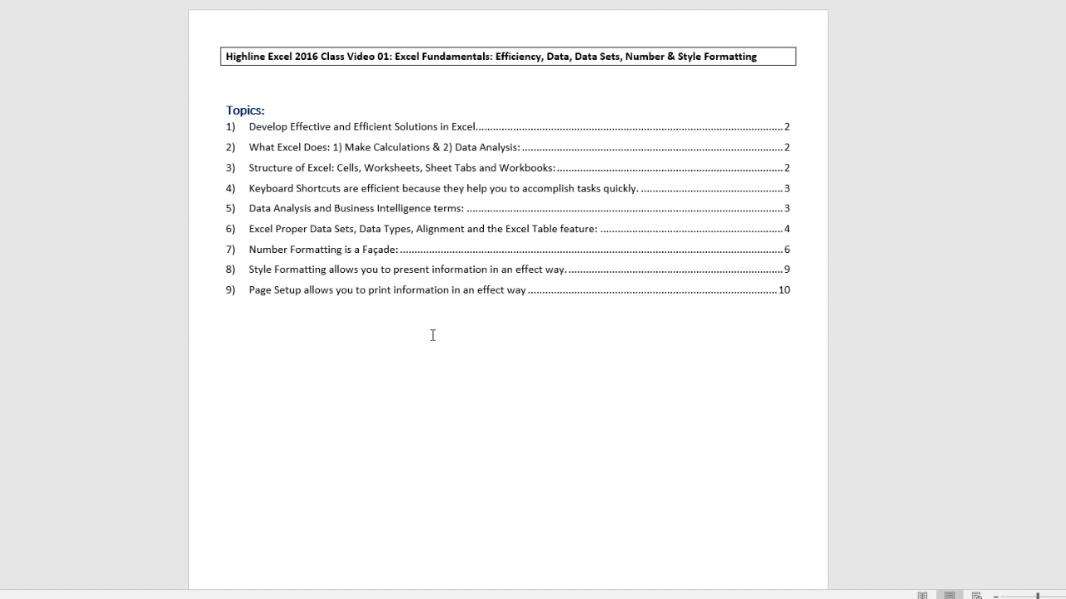
{"action": "key", "text": "alt+Tab"}
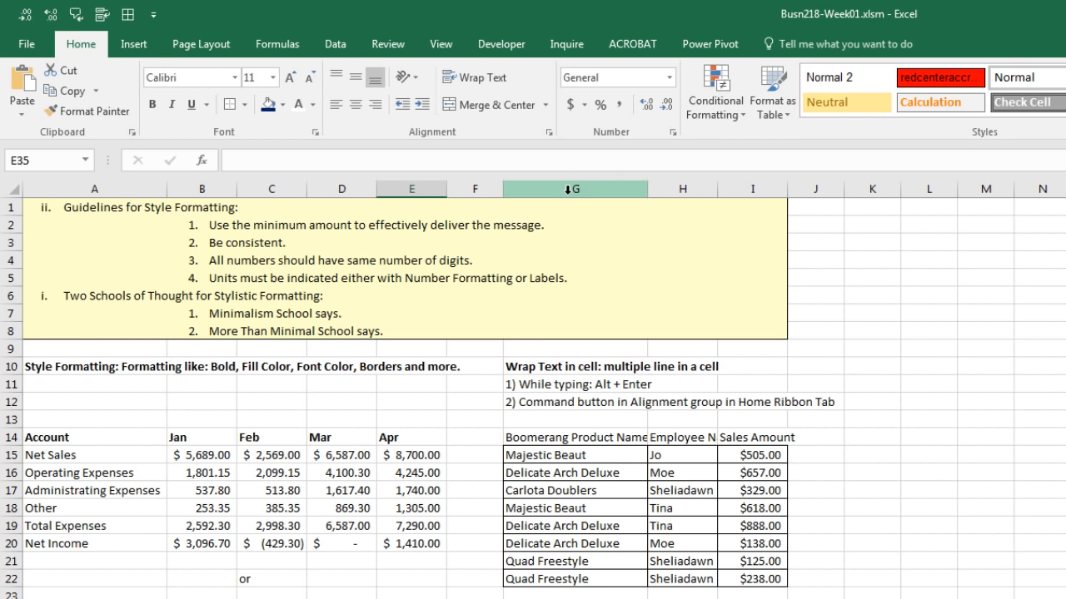
Step: AutoFit the widths of columns G:I, and narrow column G to just fit the Boomerang Product Name header
{"action": "left_click_drag", "start_coordinate": [559, 189], "coordinate": [751, 180]}
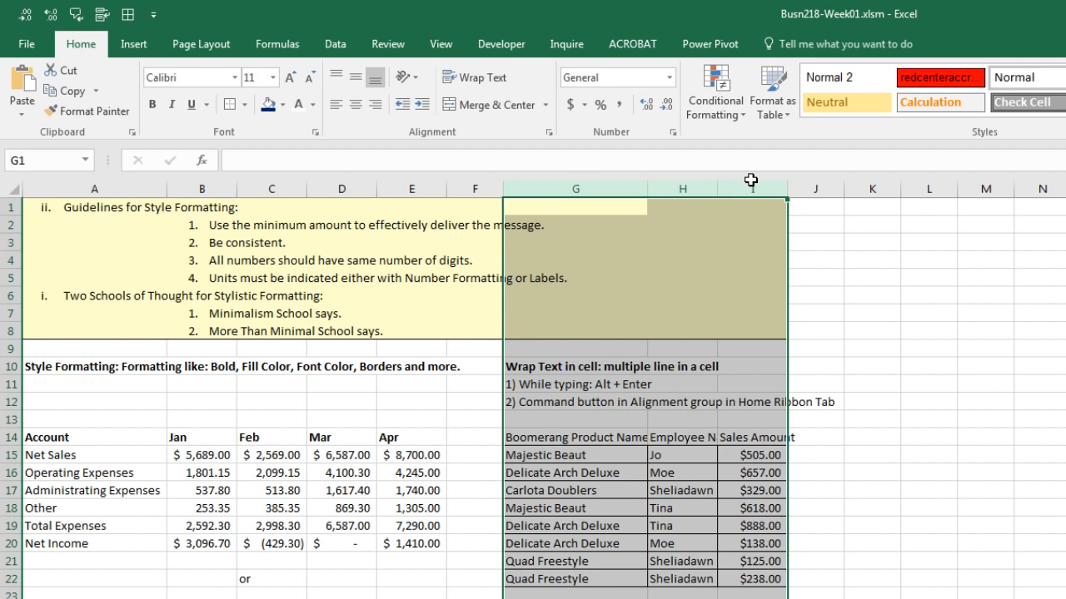
{"action": "double_click", "coordinate": [648, 191]}
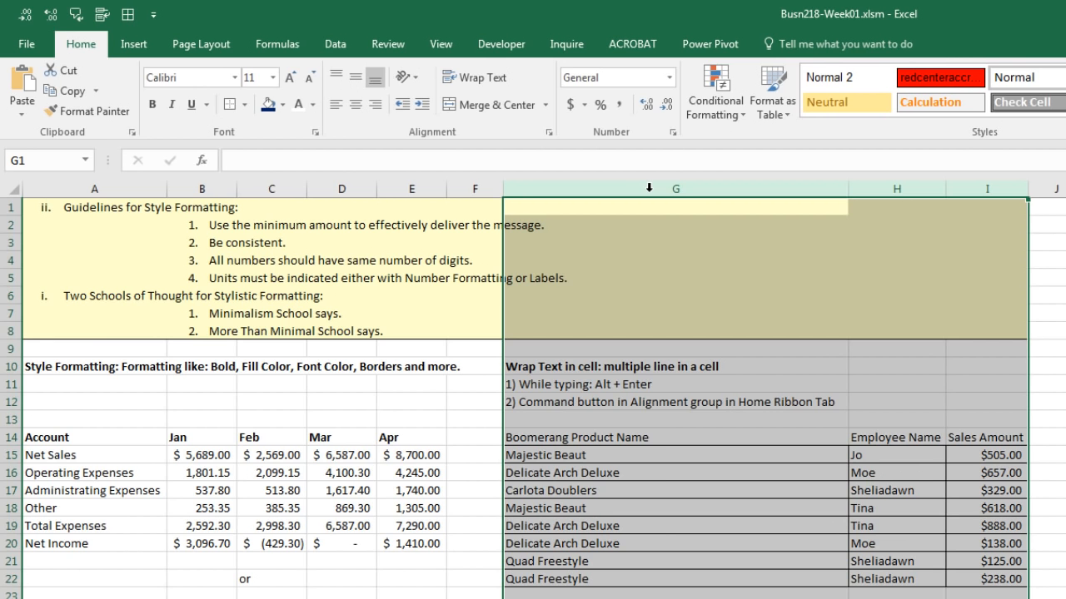
{"action": "left_click", "coordinate": [668, 444]}
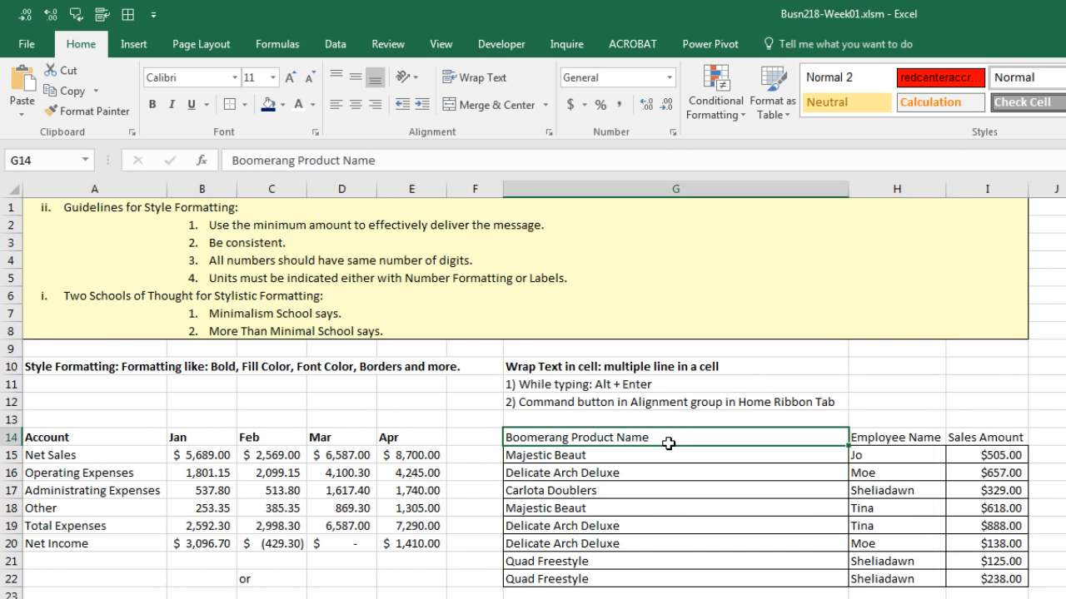
{"action": "left_click", "coordinate": [719, 402]}
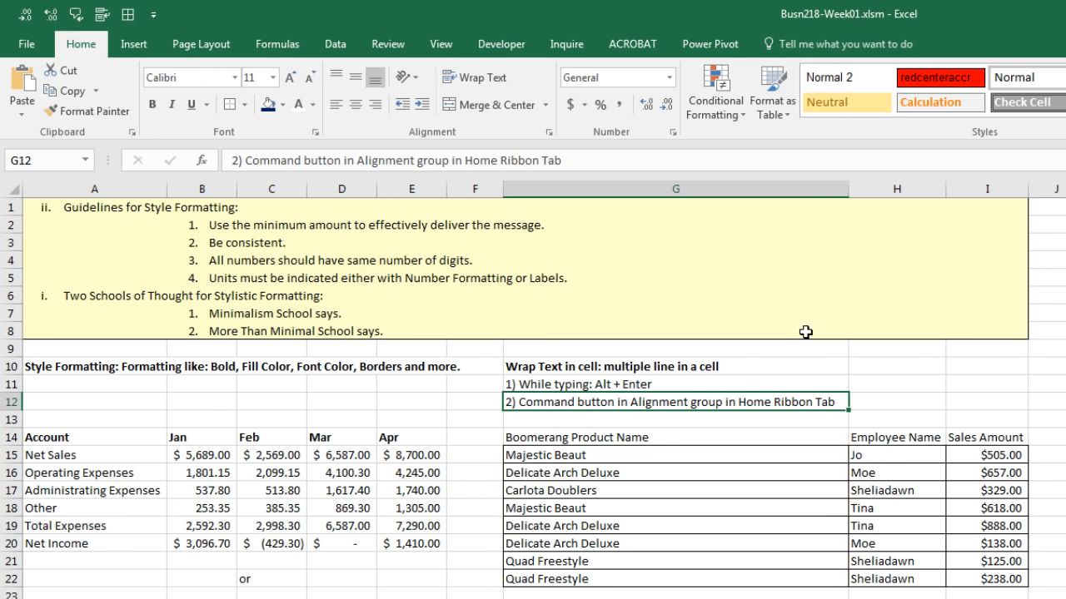
{"action": "left_click_drag", "start_coordinate": [848, 189], "coordinate": [657, 200]}
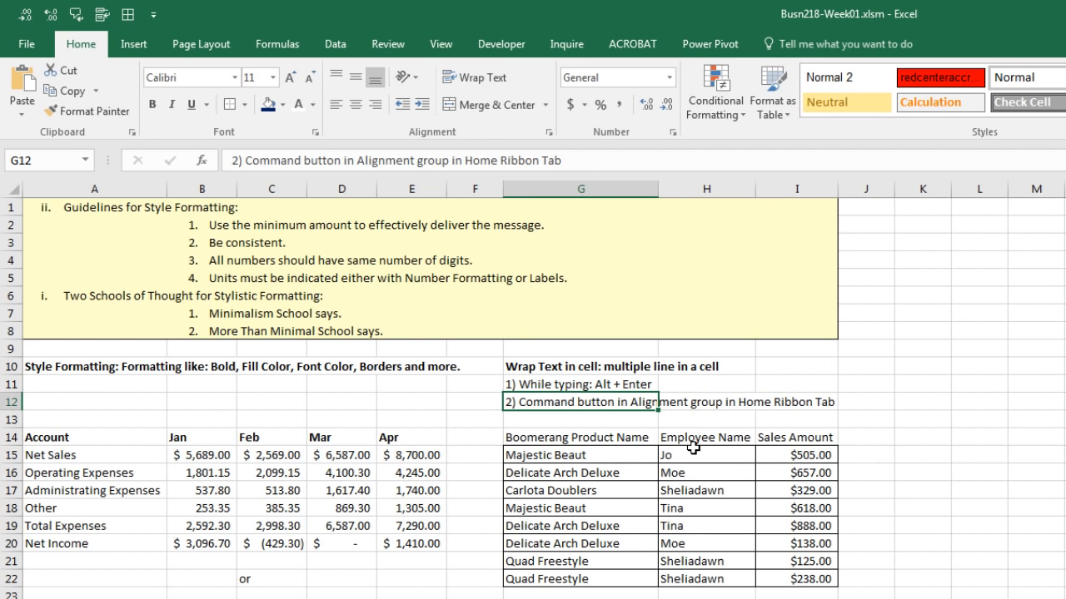
Step: Wrap the text in headers G14:I14, narrow column G so the product name header breaks onto two lines, and AutoFit row 14's height
{"action": "left_click_drag", "start_coordinate": [545, 437], "coordinate": [777, 437]}
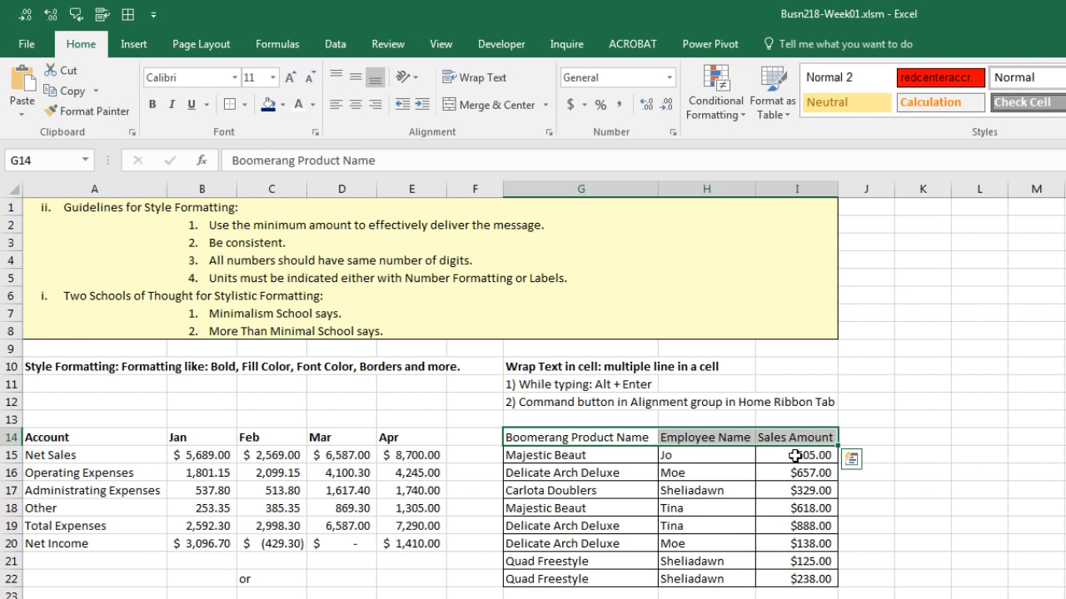
{"action": "left_click", "coordinate": [490, 78]}
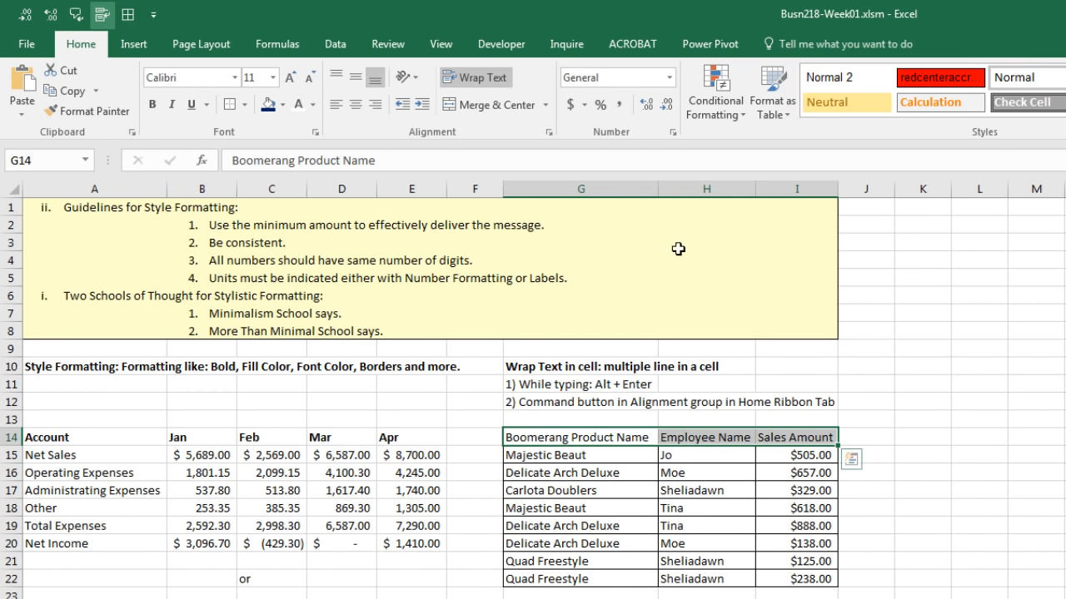
{"action": "left_click_drag", "start_coordinate": [656, 190], "coordinate": [630, 187]}
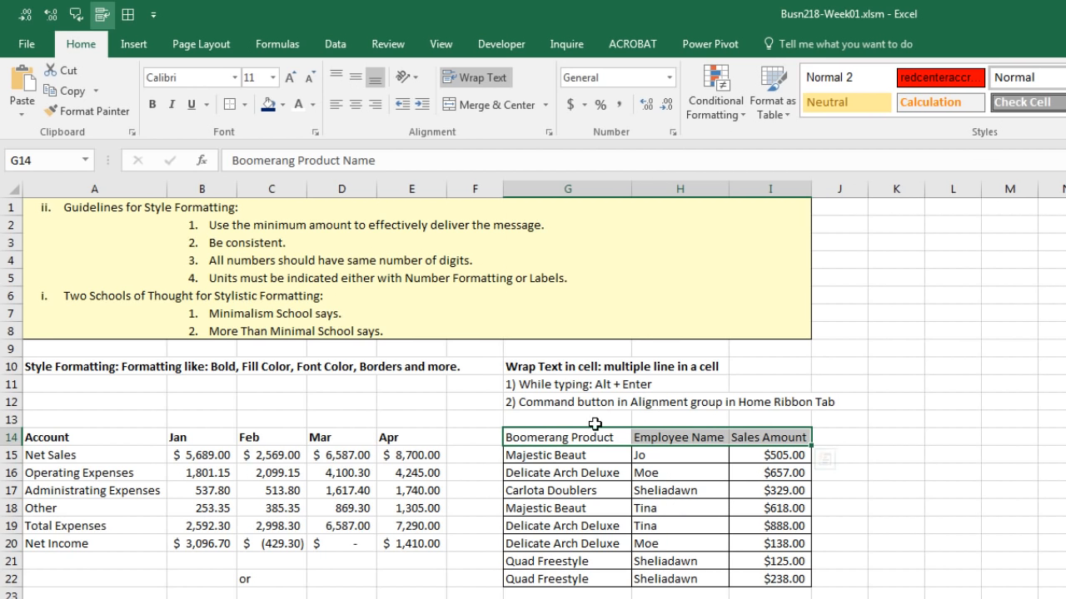
{"action": "double_click", "coordinate": [9, 448]}
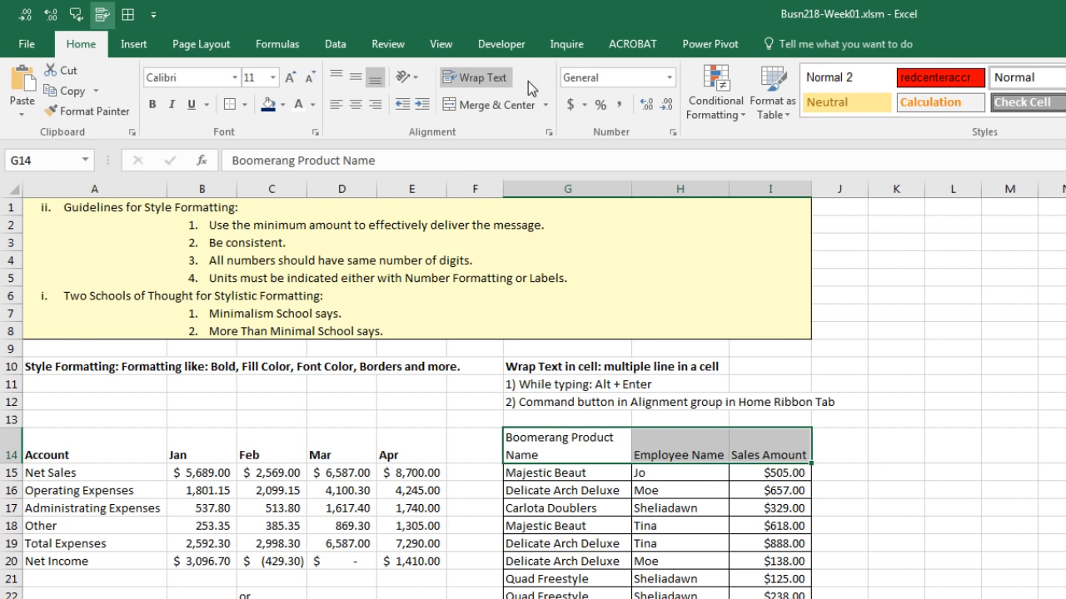
Step: Replace the space after Boomerang in header G14 with a line break, and switch the cell's text wrapping off and back on
{"action": "double_click", "coordinate": [574, 439]}
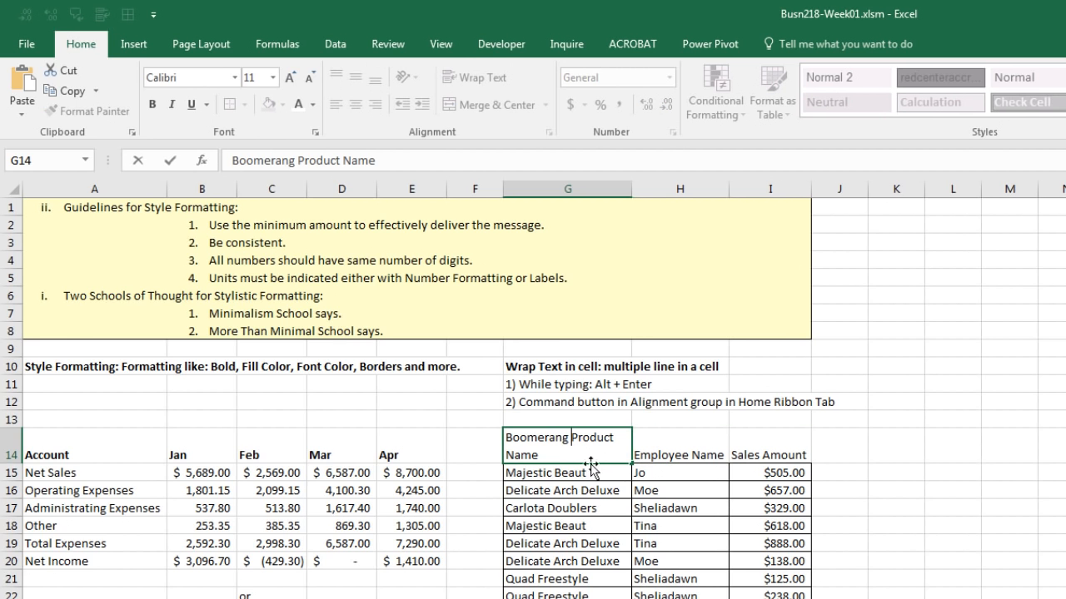
{"action": "key", "text": "BackSpace"}
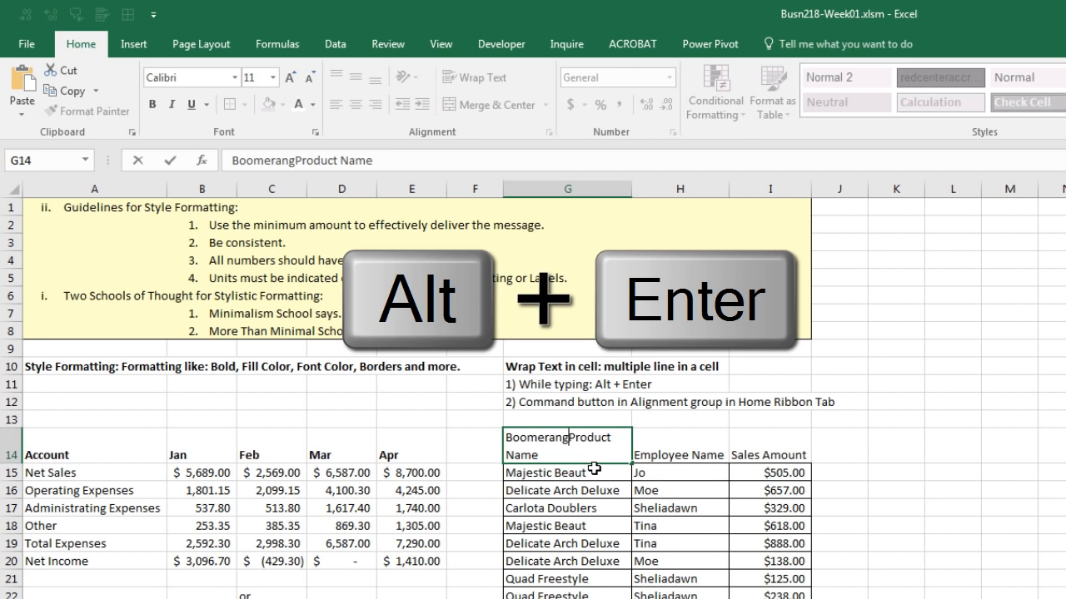
{"action": "key", "text": "alt+Return"}
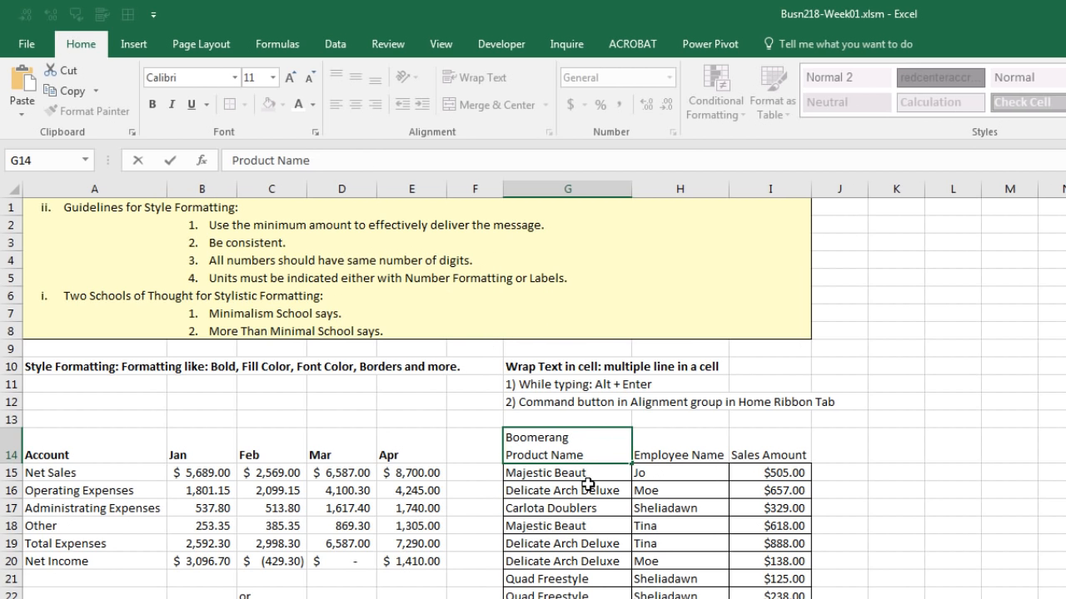
{"action": "left_click", "coordinate": [587, 485]}
{"action": "left_click", "coordinate": [589, 450]}
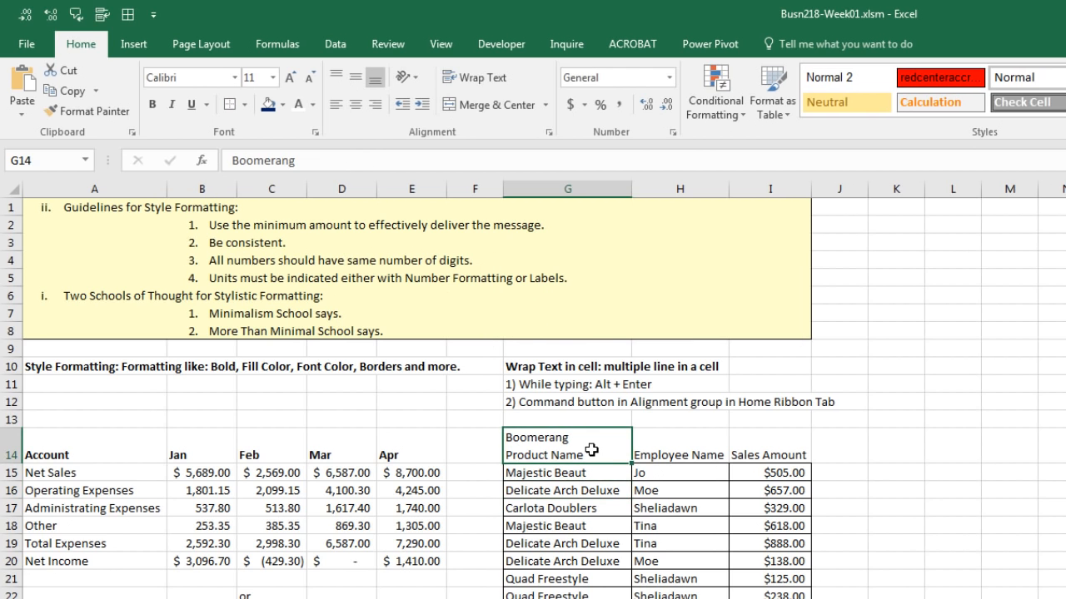
{"action": "left_click", "coordinate": [480, 83]}
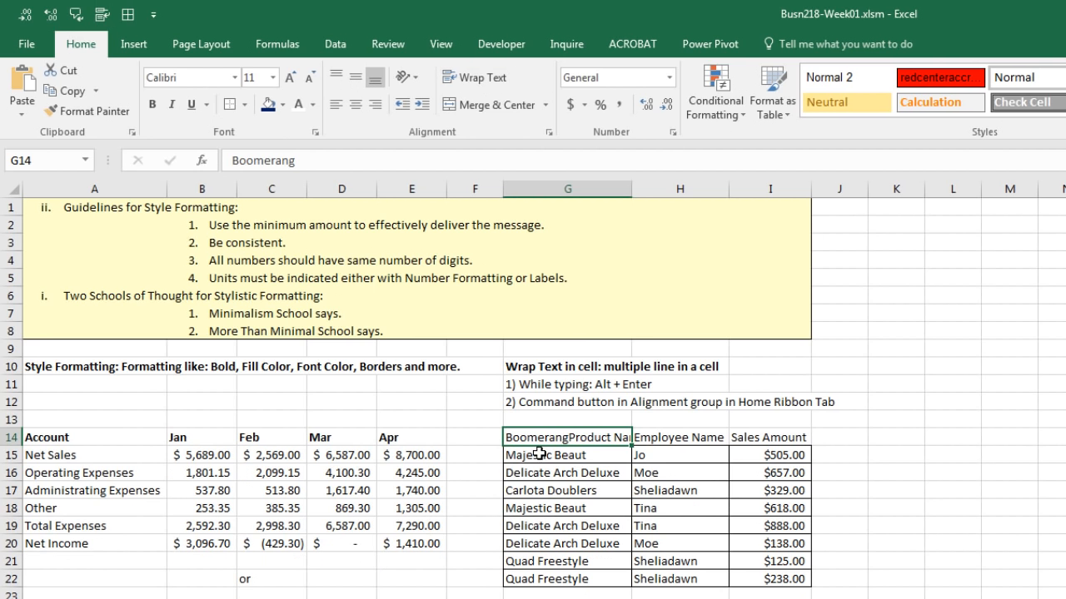
{"action": "left_click", "coordinate": [471, 76]}
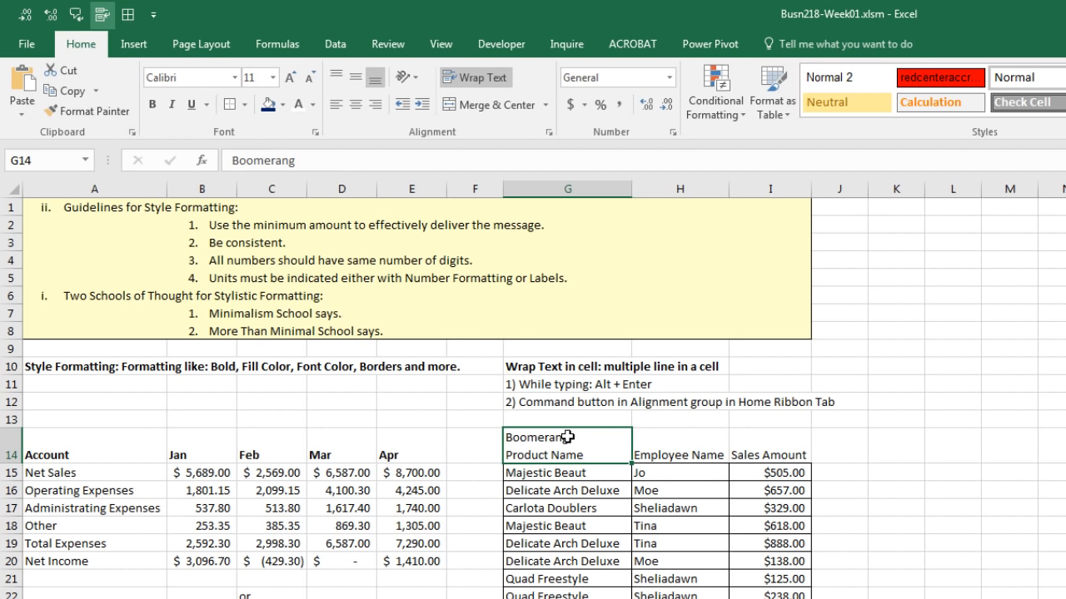
Step: Replace the space in the Employee Name (H14) and Sales Amount (I14) headers with a line break
{"action": "left_click", "coordinate": [692, 456]}
{"action": "key", "text": "F2"}
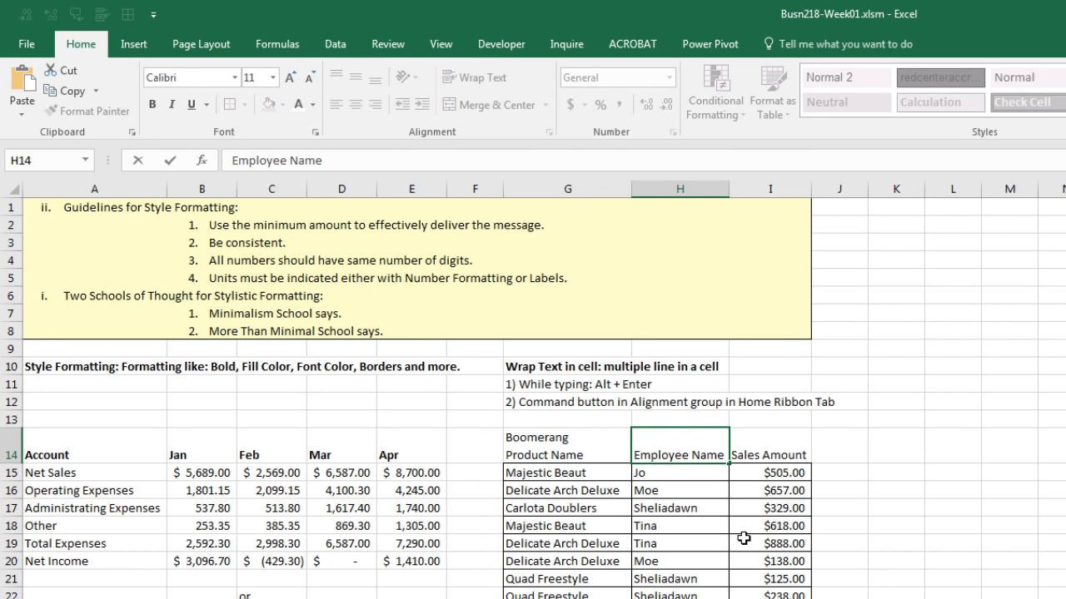
{"action": "key", "text": "BackSpace"}
{"action": "key", "text": "alt+Return"}
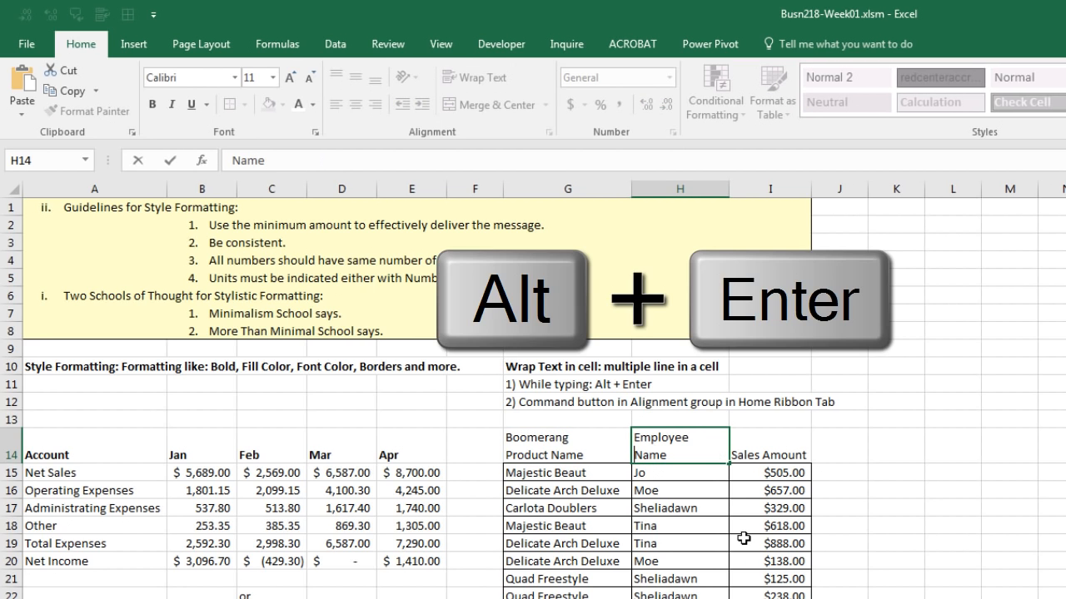
{"action": "double_click", "coordinate": [760, 455]}
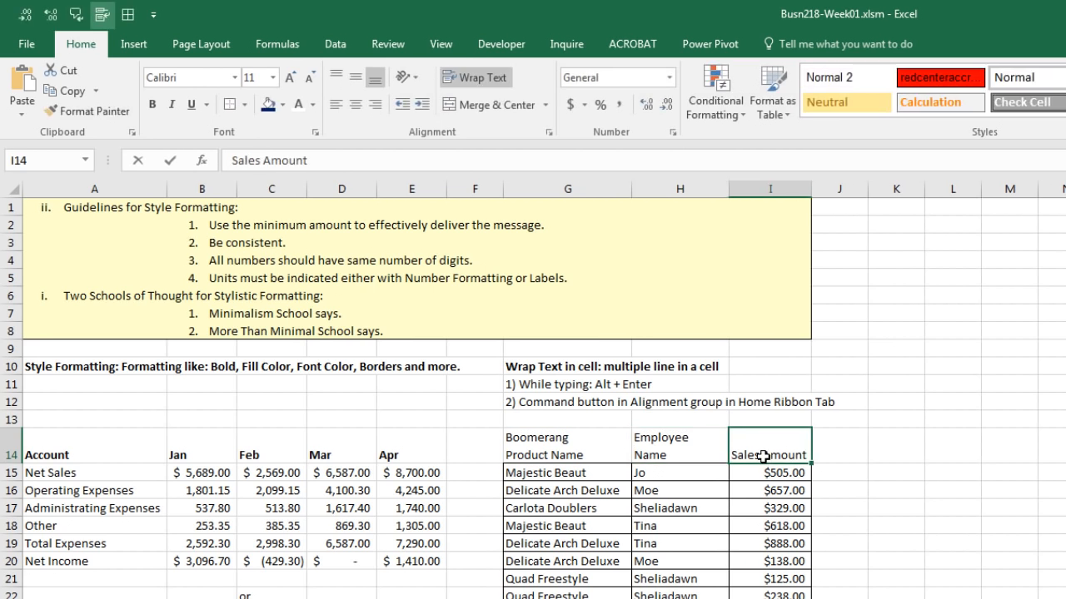
{"action": "key", "text": "BackSpace"}
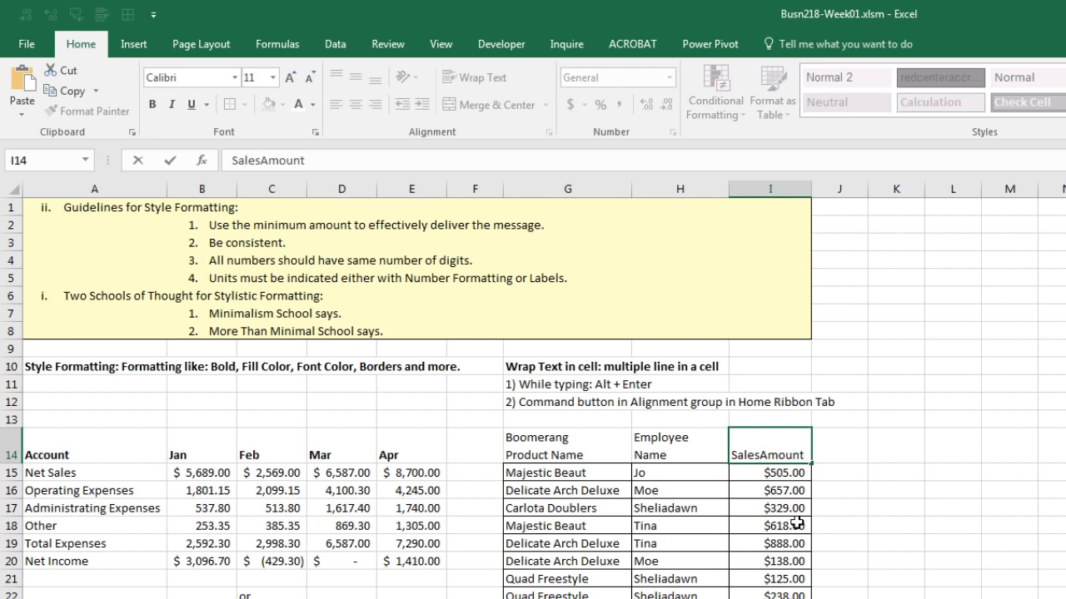
{"action": "key", "text": "alt+Return"}
{"action": "left_click", "coordinate": [738, 557]}
{"action": "left_click_drag", "start_coordinate": [519, 437], "coordinate": [759, 449]}
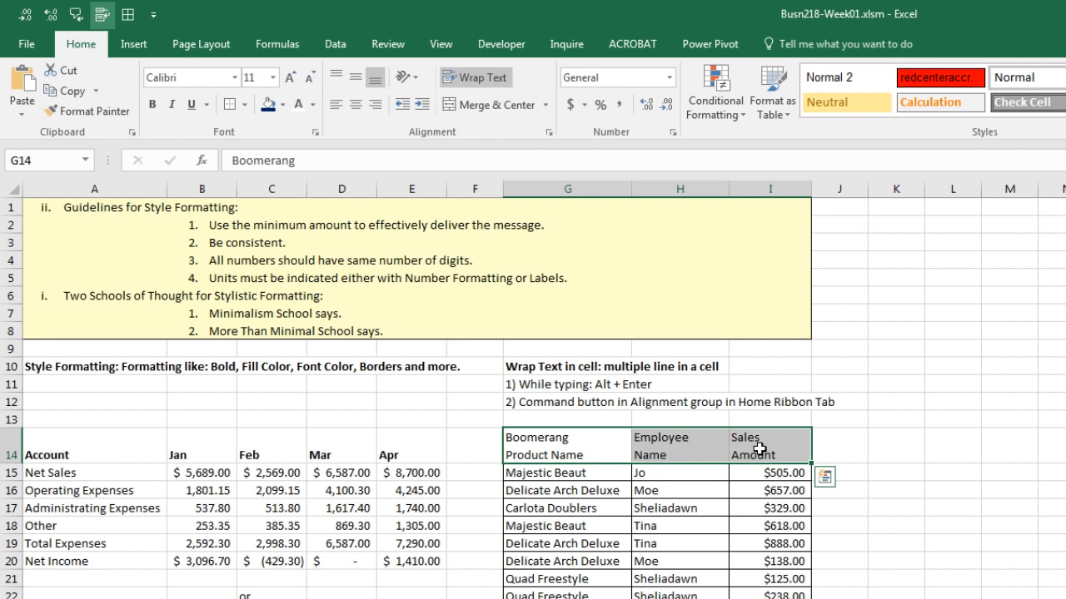
Step: Format header G14 with a dark blue fill, white bold font and borders on all four sides
{"action": "left_click", "coordinate": [551, 455]}
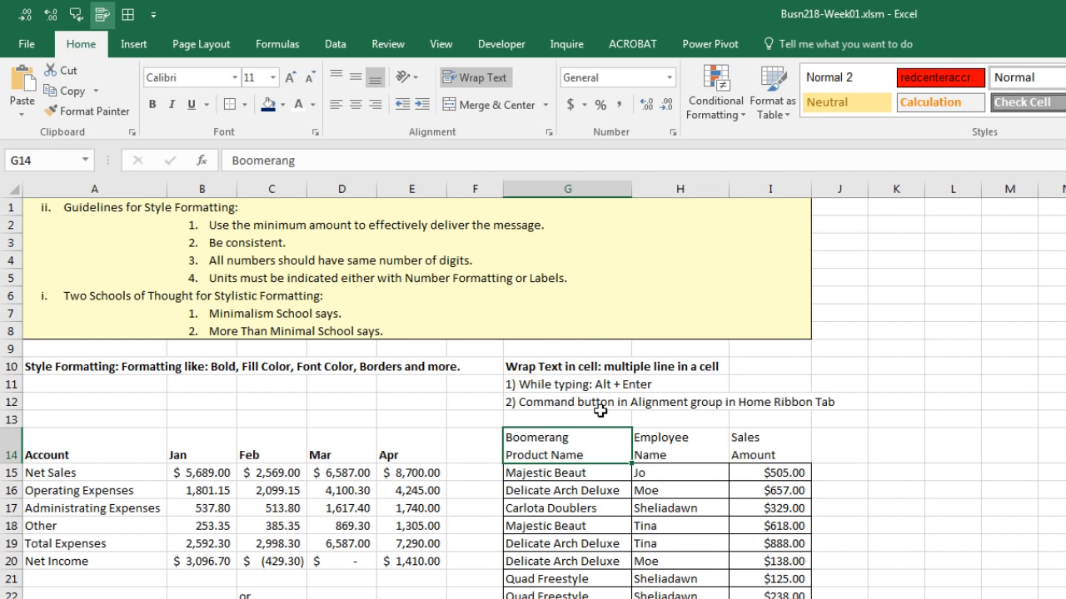
{"action": "left_click", "coordinate": [270, 107]}
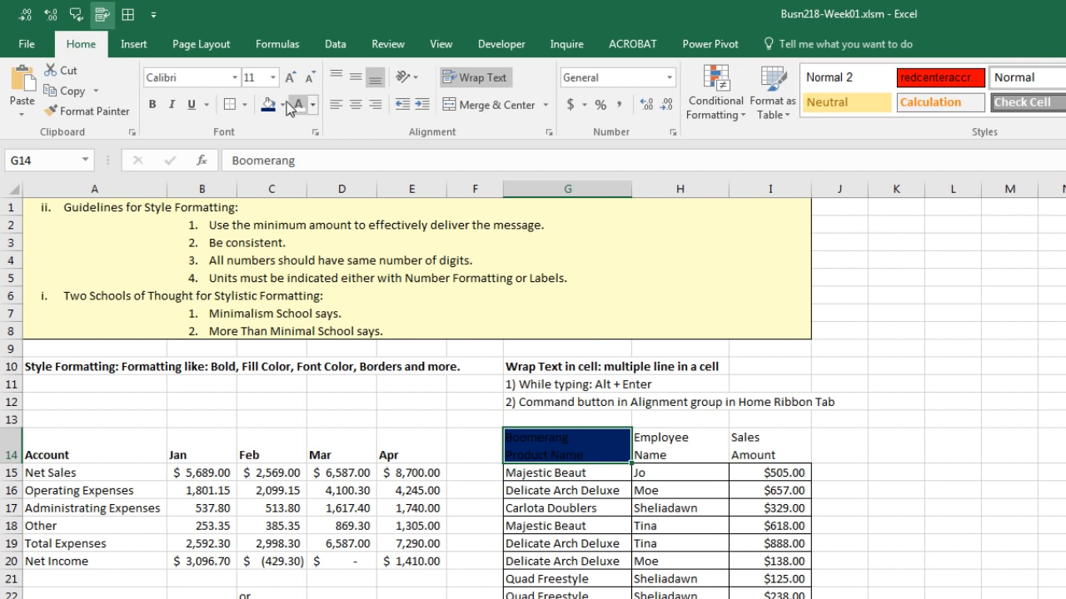
{"action": "left_click", "coordinate": [300, 106]}
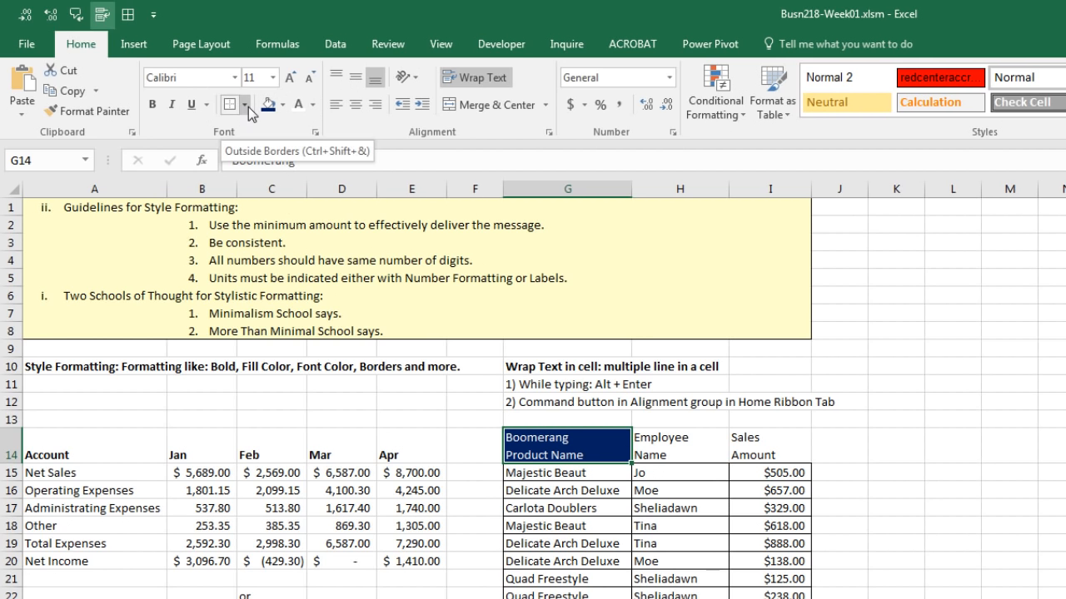
{"action": "left_click", "coordinate": [246, 108]}
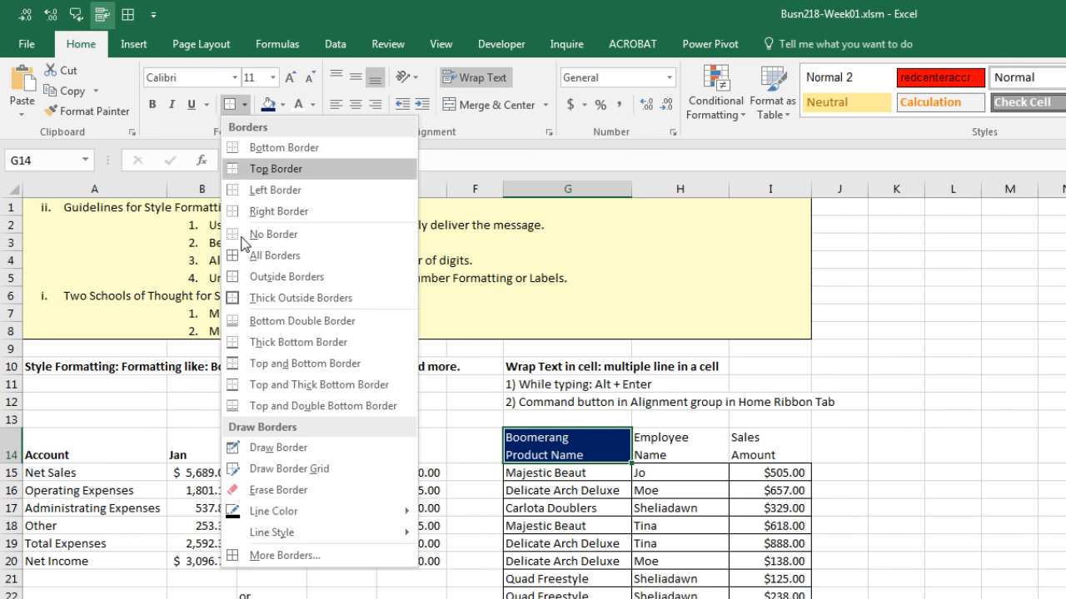
{"action": "left_click", "coordinate": [235, 110]}
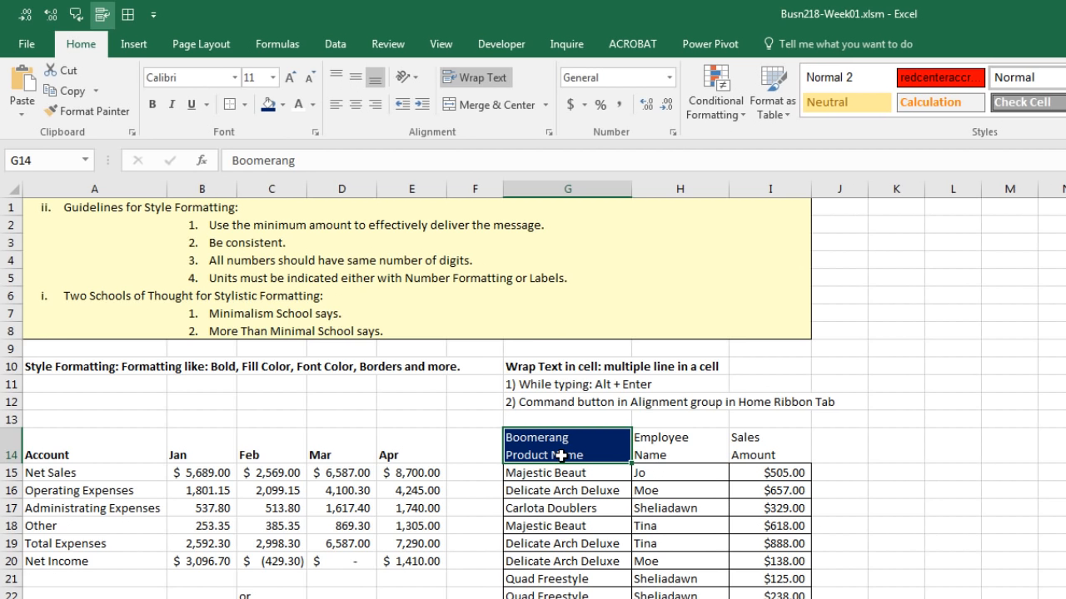
{"action": "key", "text": "ctrl+b"}
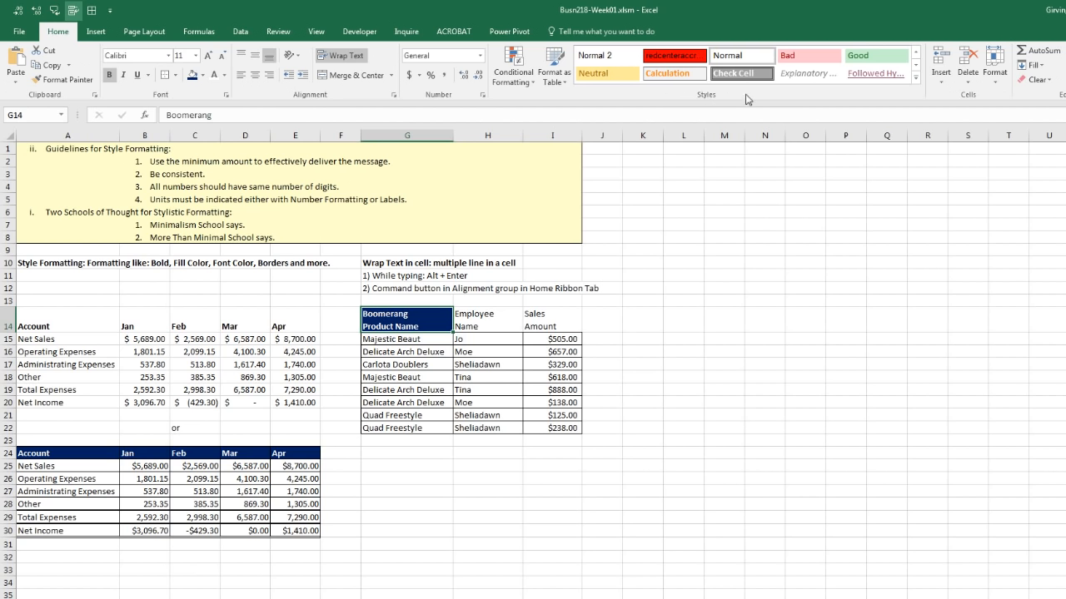
Step: Create a new cell style named Field Name Blue from the formatting of header G14
{"action": "left_click", "coordinate": [916, 80]}
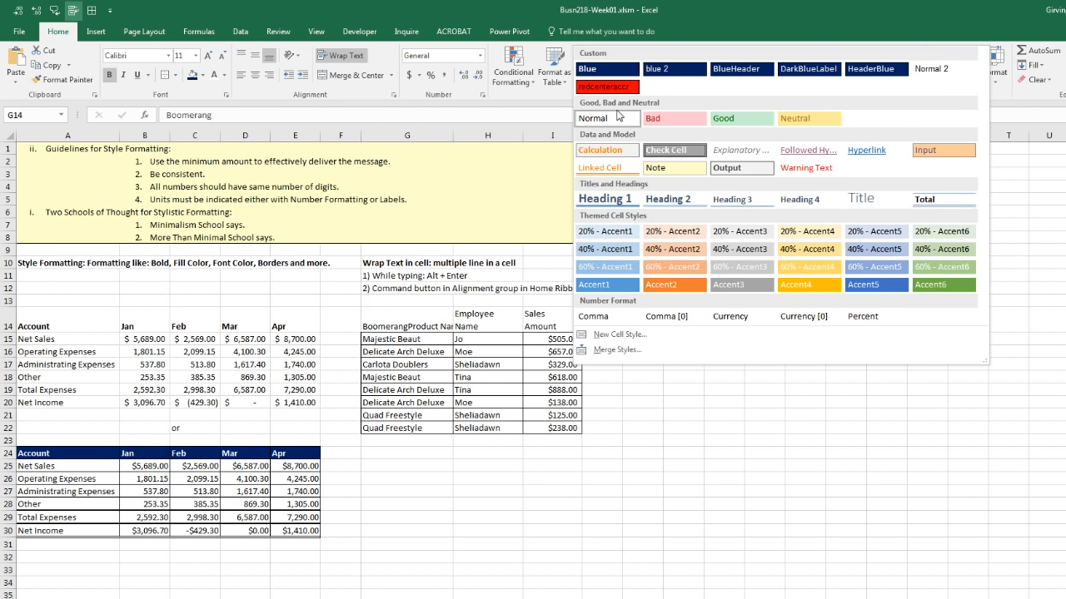
{"action": "left_click", "coordinate": [621, 337]}
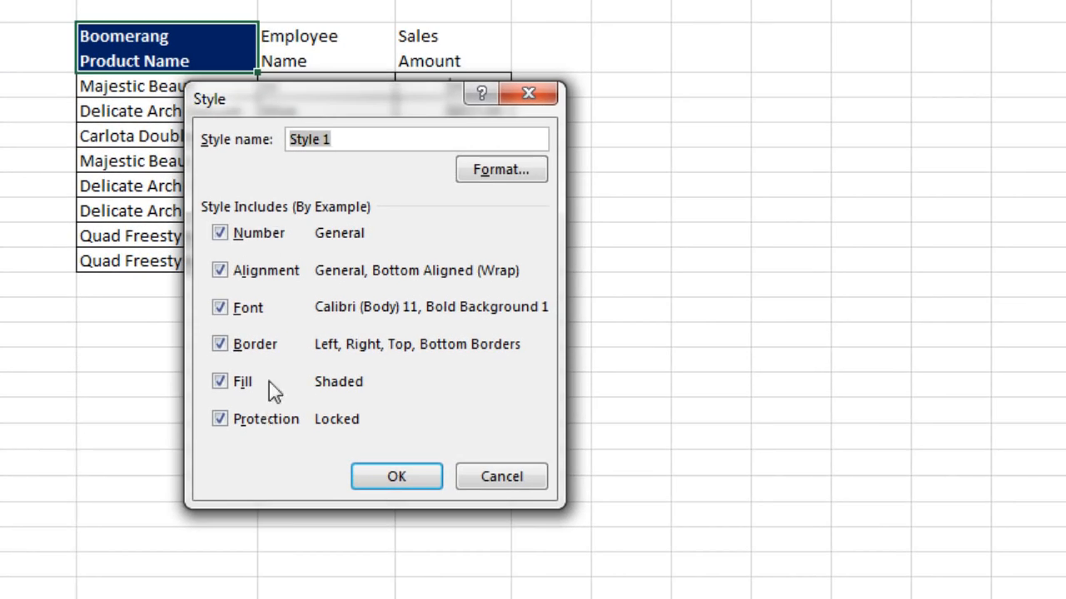
{"action": "left_click", "coordinate": [492, 175]}
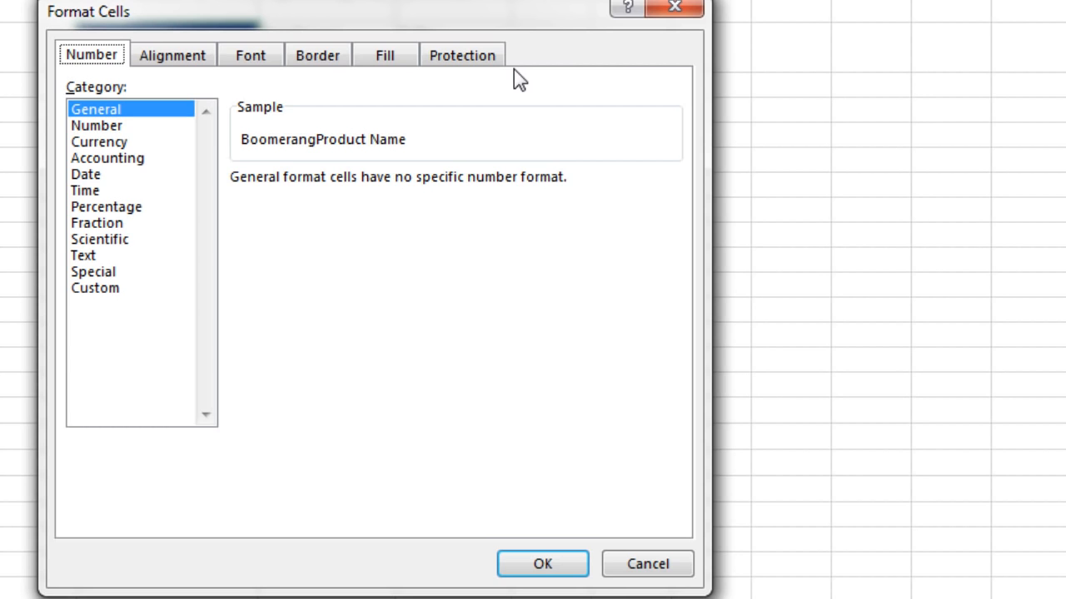
{"action": "key", "text": "Escape"}
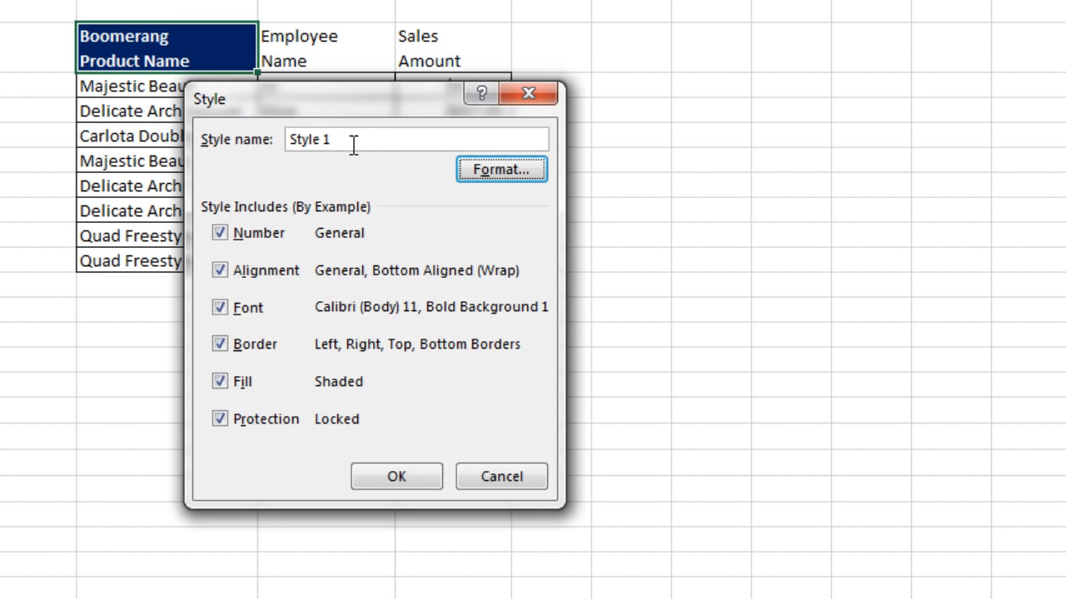
{"action": "left_click_drag", "start_coordinate": [353, 143], "coordinate": [244, 138]}
{"action": "type", "text": "Field Name Blue"}
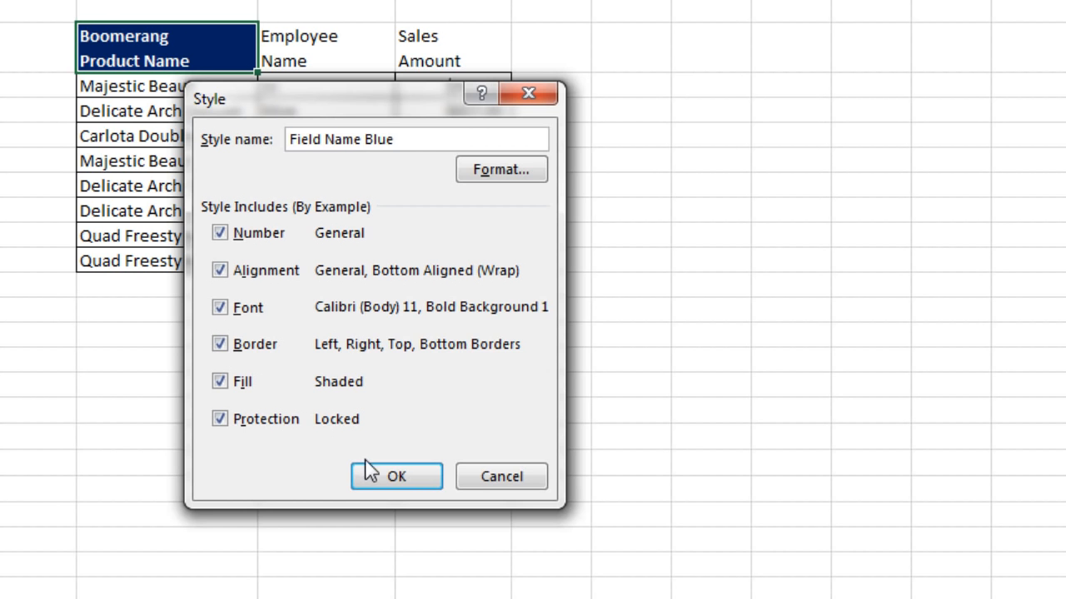
{"action": "left_click", "coordinate": [390, 488]}
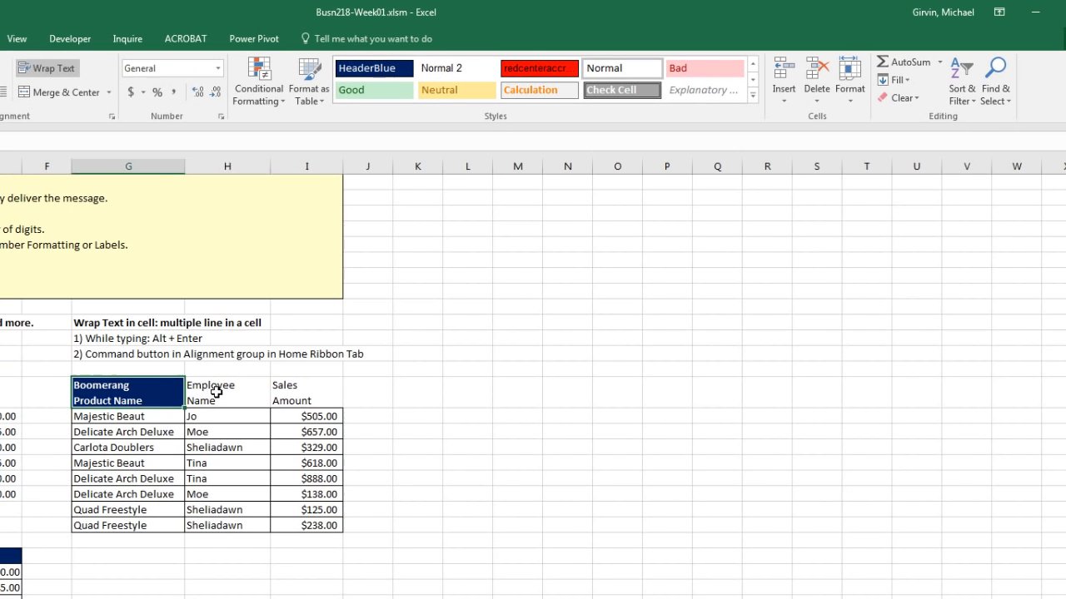
Step: Apply the Field Name Blue cell style to the Employee Name and Sales Amount headers in H14:I14
{"action": "left_click_drag", "start_coordinate": [265, 253], "coordinate": [344, 244]}
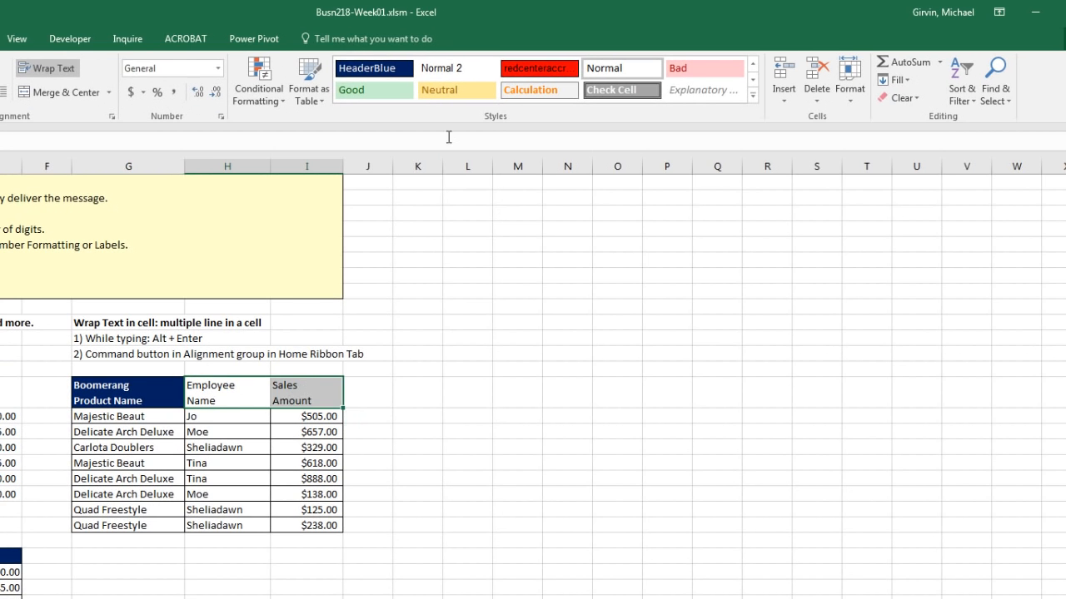
{"action": "left_click", "coordinate": [754, 99]}
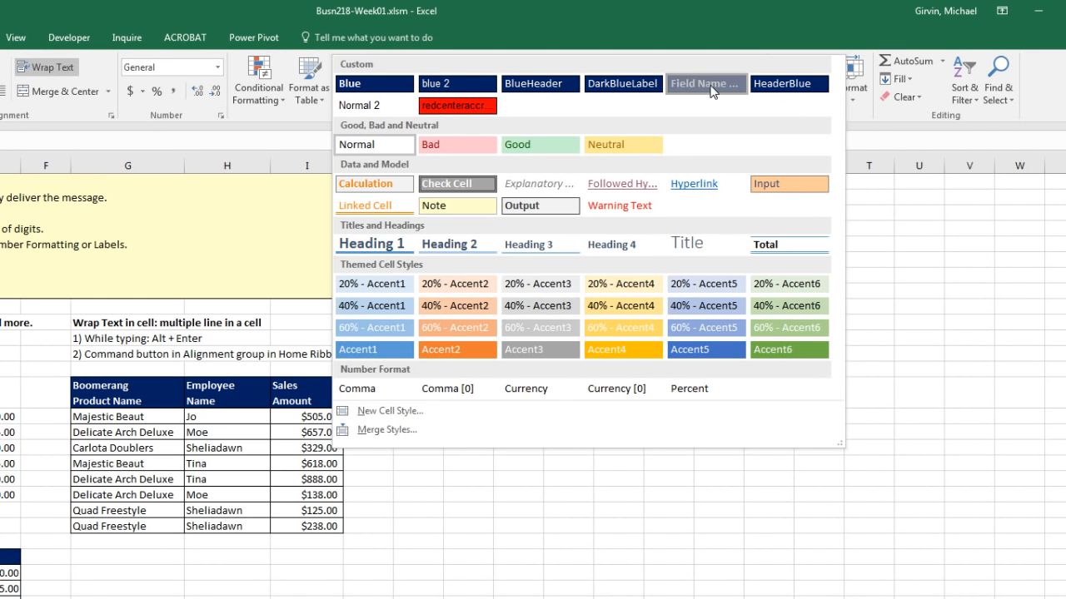
{"action": "left_click", "coordinate": [710, 84]}
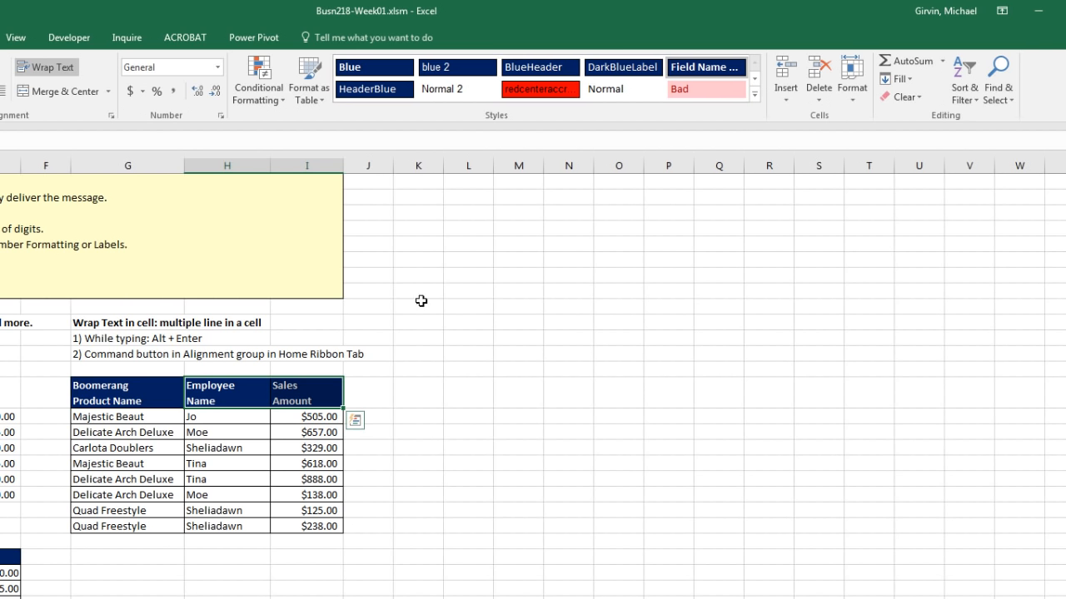
{"action": "left_click", "coordinate": [226, 489]}
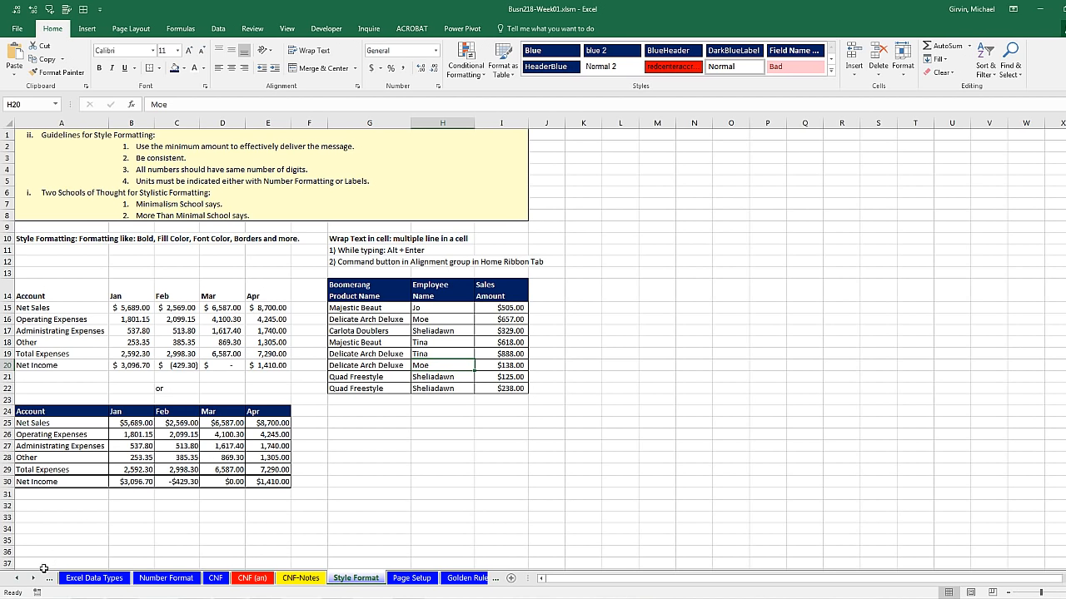
Step: Open the Page Setup sheet, check how far down the loan payment table extends, and return to cell A1
{"action": "left_click", "coordinate": [412, 578]}
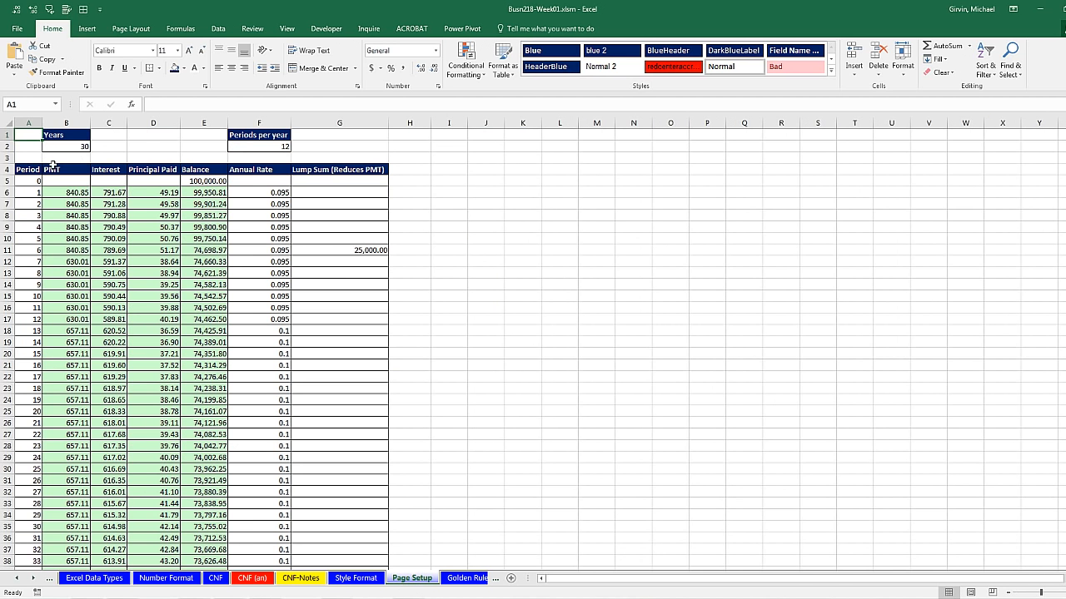
{"action": "left_click", "coordinate": [143, 275]}
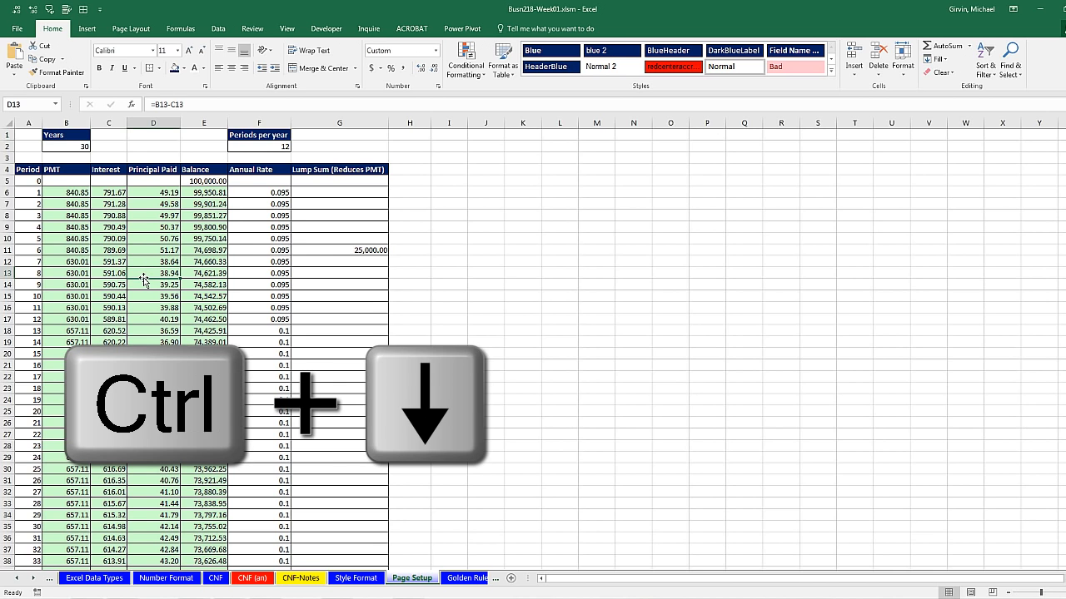
{"action": "key", "text": "ctrl+Down"}
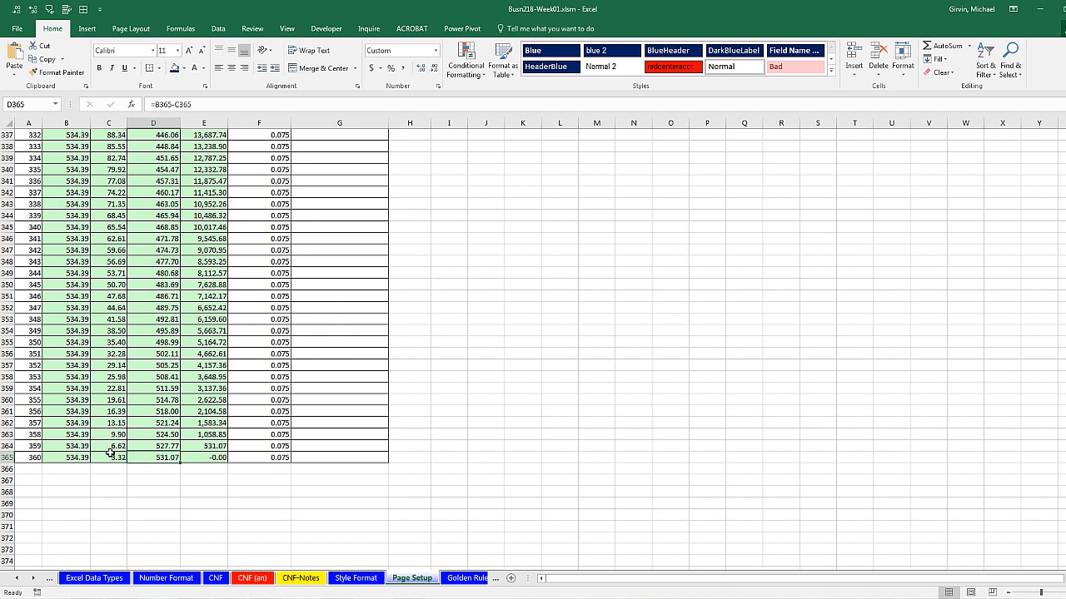
{"action": "key", "text": "ctrl+Home"}
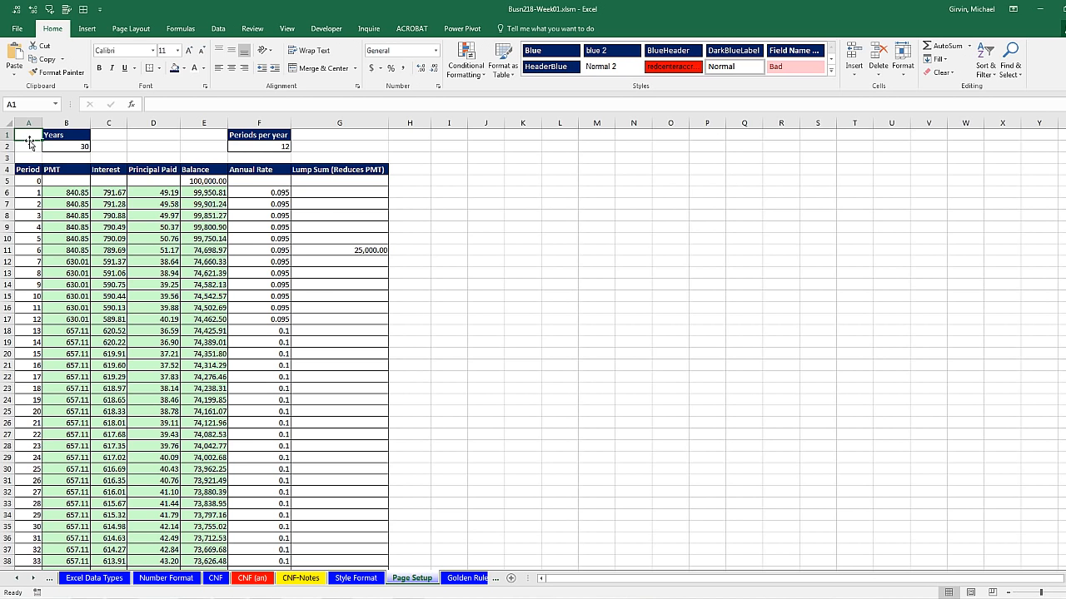
Step: Preview the printout of the Page Setup sheet through page 3, and return to the worksheet
{"action": "key", "text": "ctrl+p"}
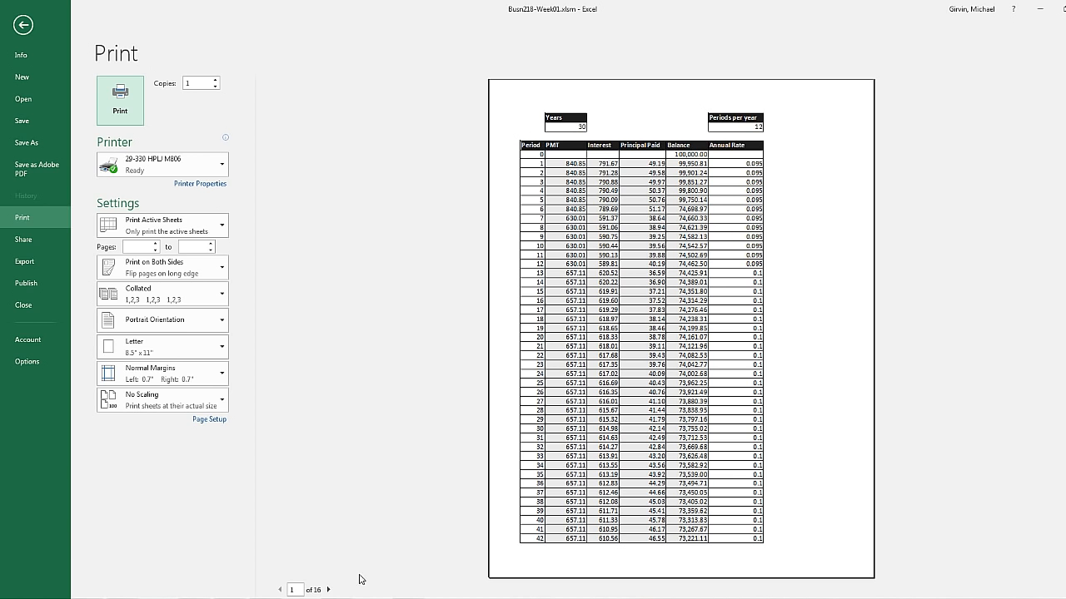
{"action": "left_click", "coordinate": [329, 589]}
{"action": "left_click", "coordinate": [330, 590]}
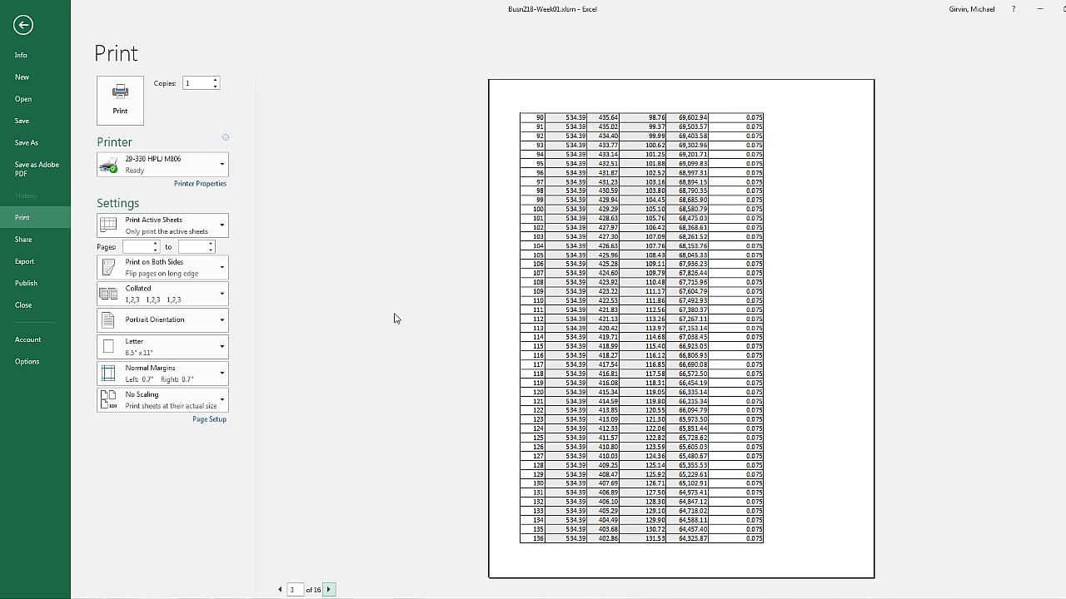
{"action": "key", "text": "Escape"}
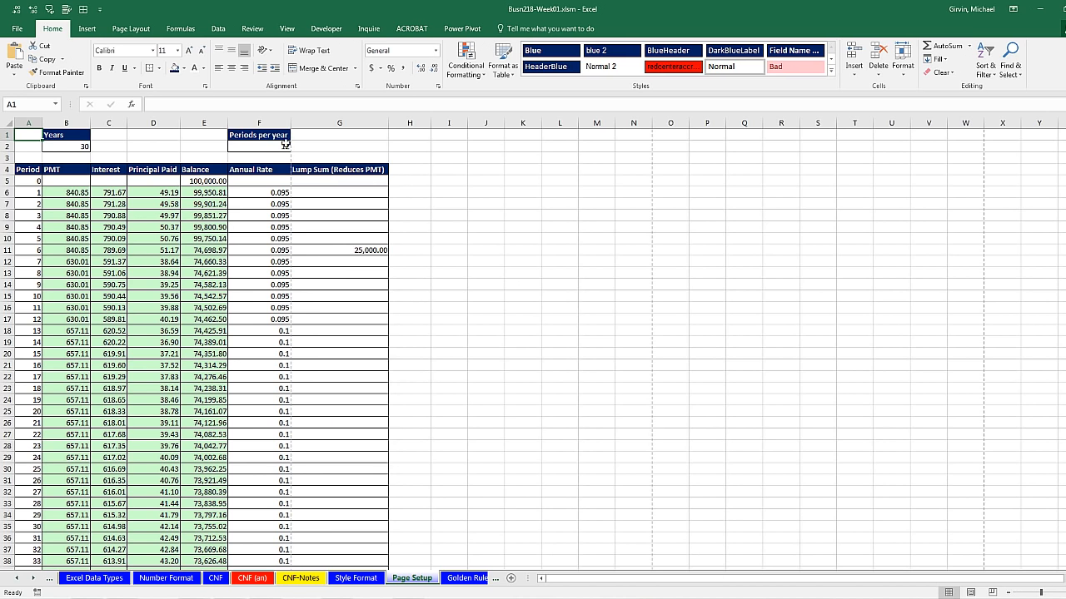
{"action": "left_click", "coordinate": [117, 34]}
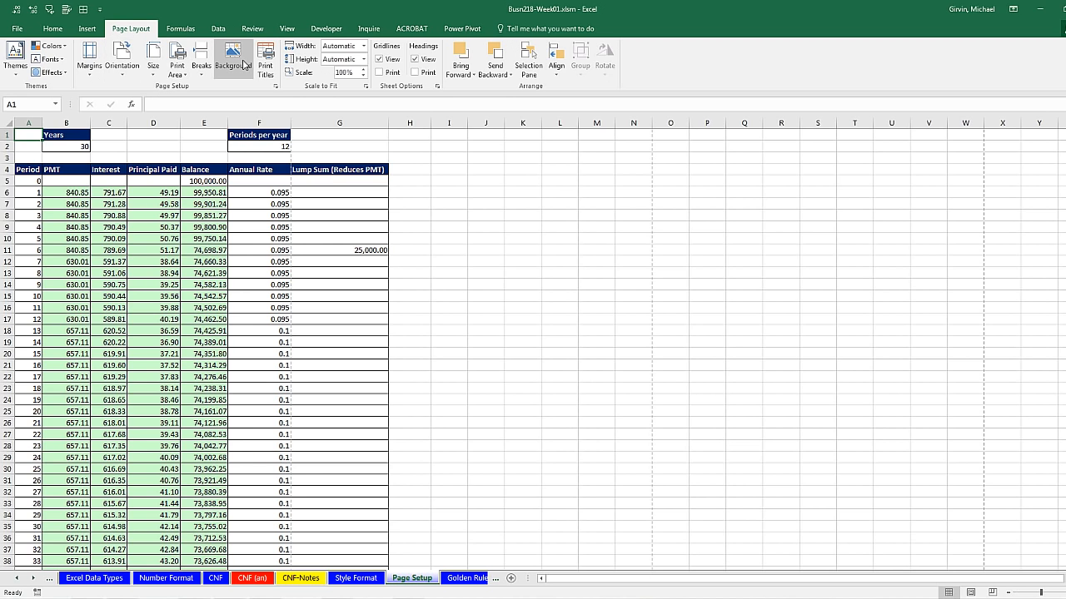
{"action": "left_click", "coordinate": [276, 89]}
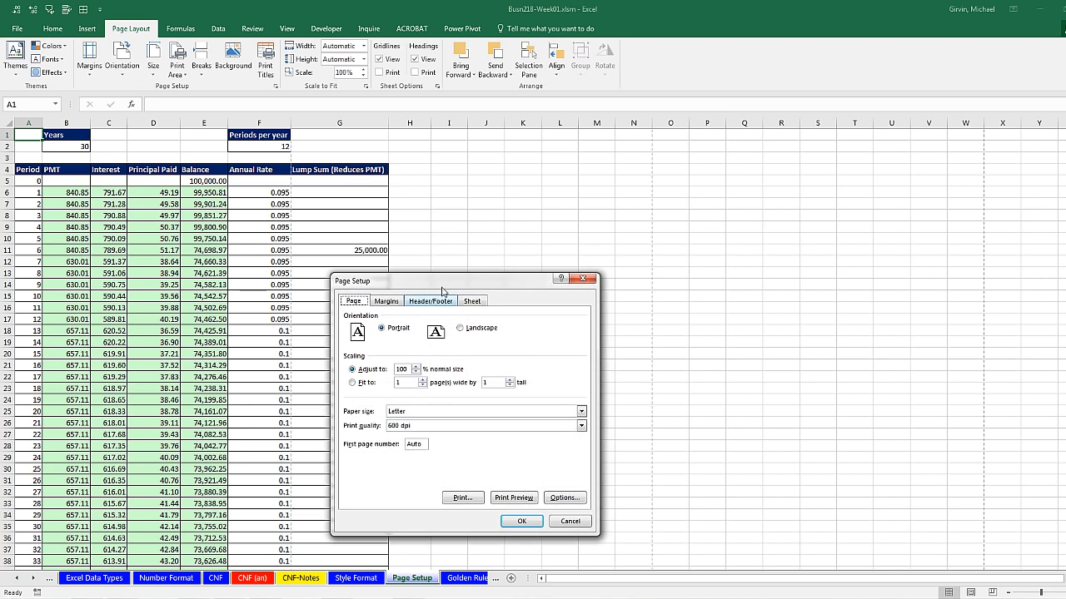
{"action": "left_click_drag", "start_coordinate": [442, 265], "coordinate": [374, 143]}
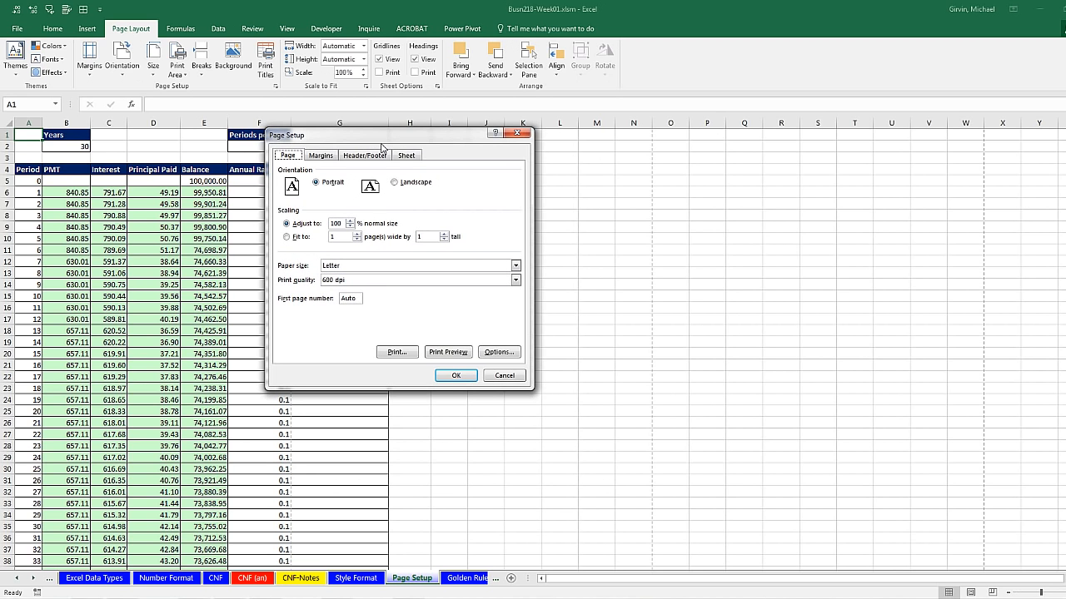
{"action": "key", "text": "Escape"}
Step: Open the Page Setup dialog for the loan payment sheet
{"action": "key", "text": "alt"}
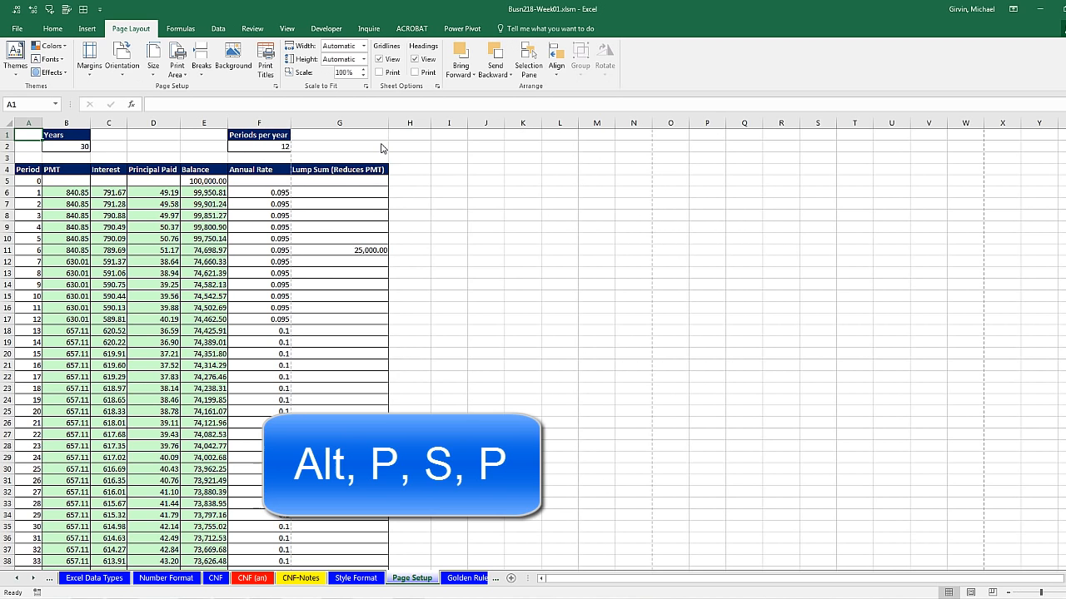
{"action": "key", "text": "p"}
{"action": "key", "text": "s"}
{"action": "key", "text": "p"}
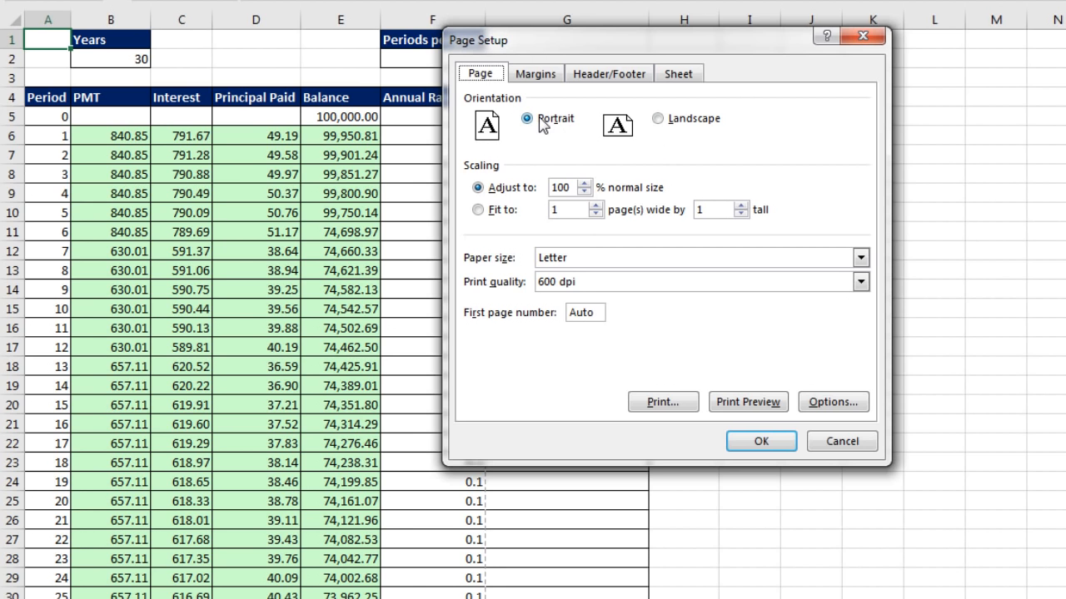
Step: Try enlarging the print scaling to 115% of normal size and return it to 100%
{"action": "left_click", "coordinate": [585, 185]}
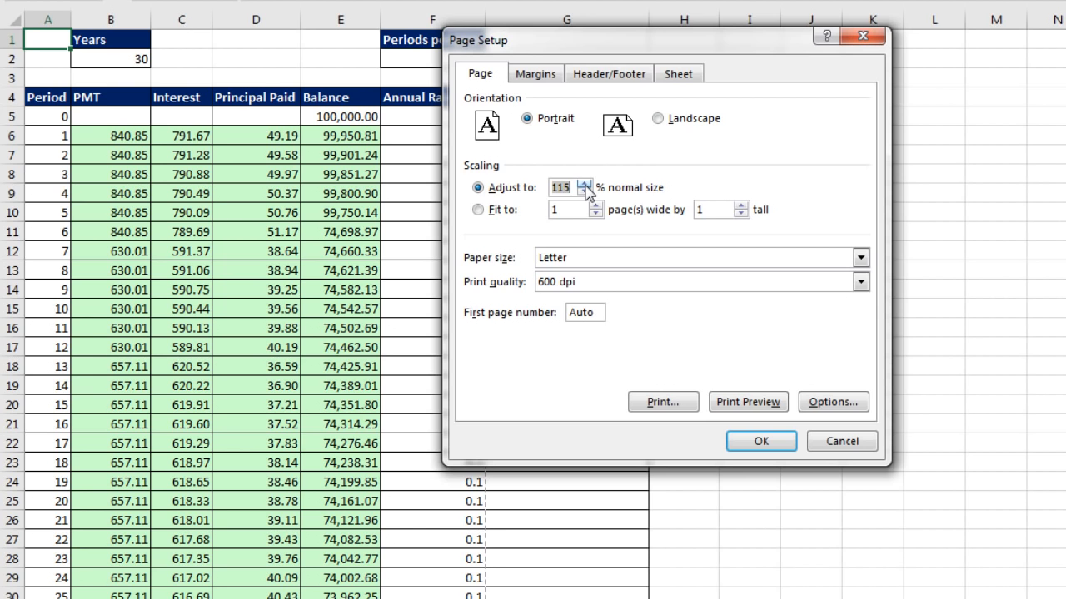
{"action": "left_click", "coordinate": [585, 192]}
{"action": "left_click", "coordinate": [585, 192]}
{"action": "left_click", "coordinate": [585, 192]}
{"action": "left_click", "coordinate": [574, 194]}
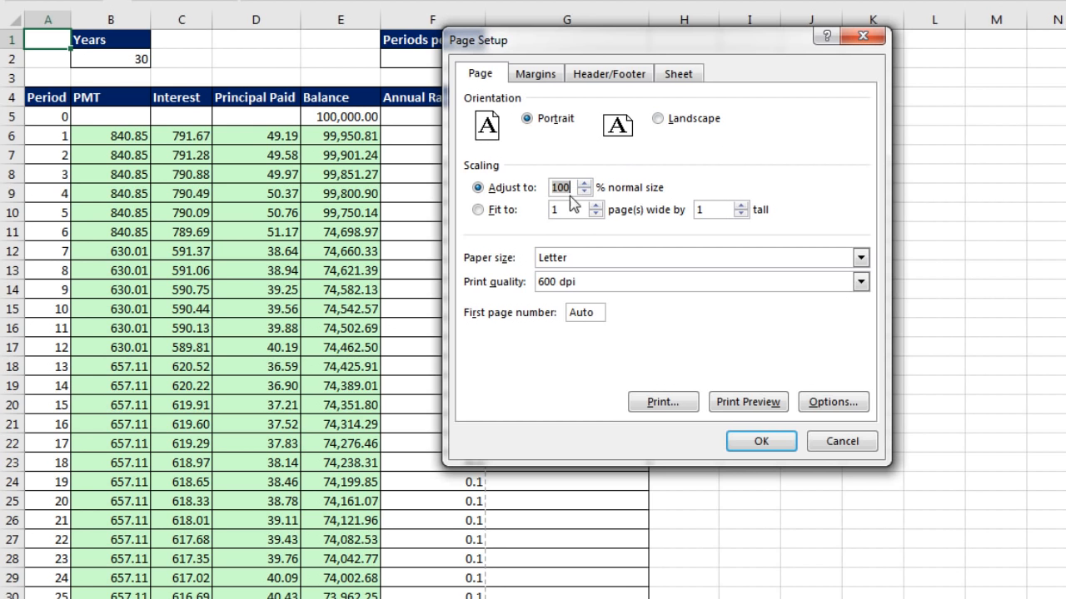
Step: Fit the printout to 1 page wide with the page height left blank, and center it horizontally on the page
{"action": "left_click", "coordinate": [479, 210]}
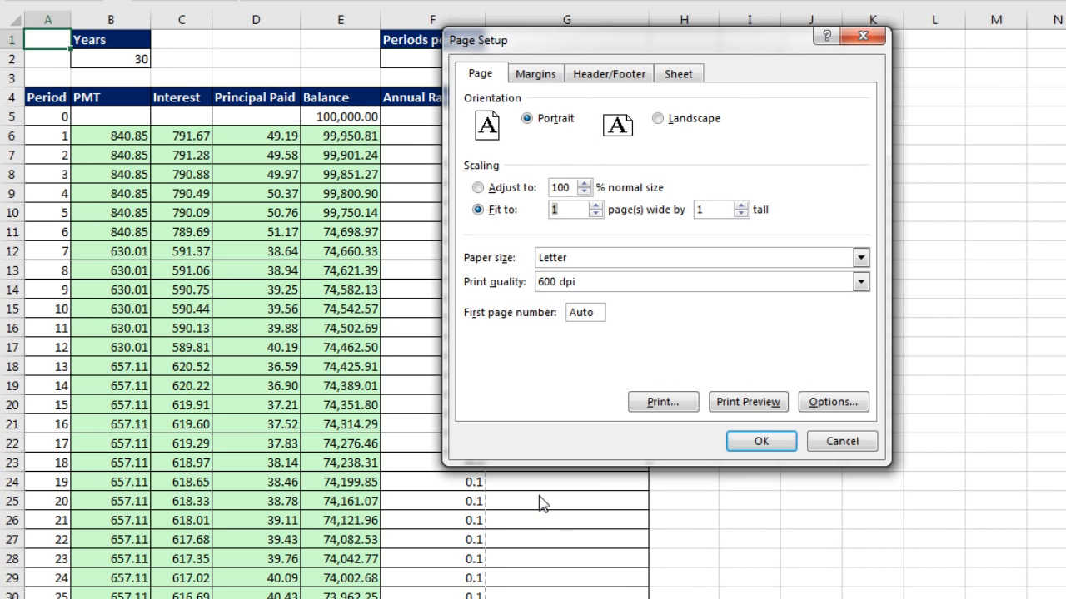
{"action": "type", "text": "1"}
{"action": "left_click", "coordinate": [698, 209]}
{"action": "left_click", "coordinate": [483, 77]}
{"action": "left_click", "coordinate": [535, 75]}
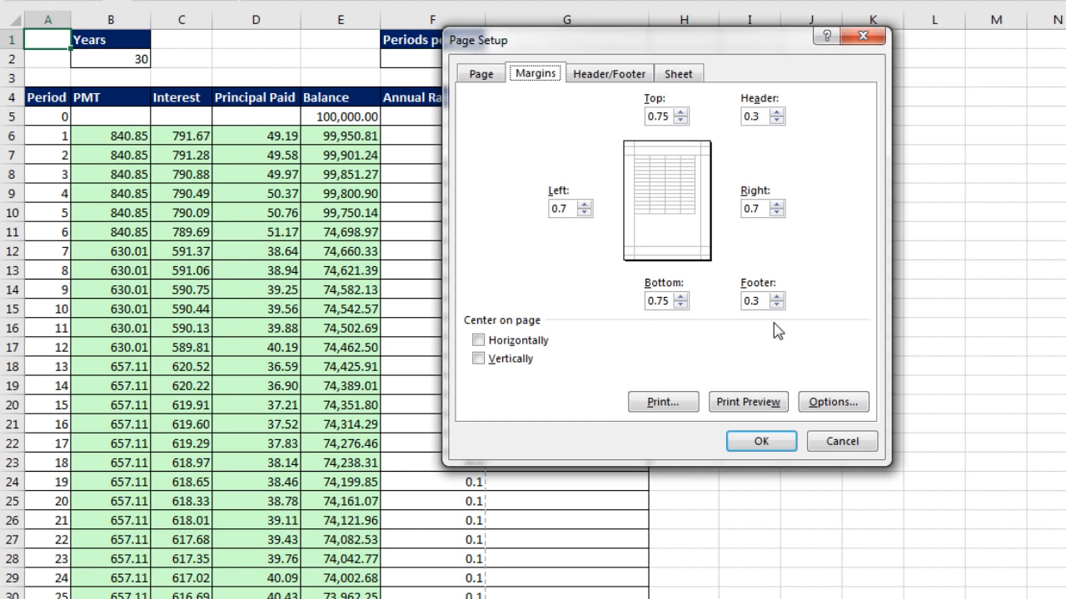
{"action": "left_click", "coordinate": [479, 341]}
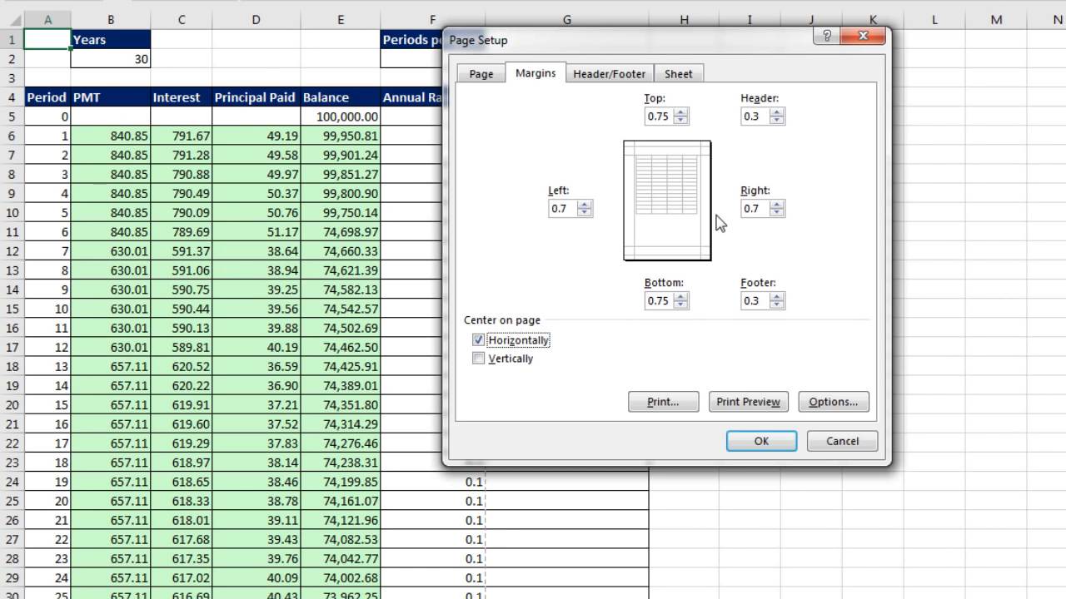
Step: Look through the preset headers and the custom header sections, leaving the header set to none
{"action": "left_click", "coordinate": [612, 76]}
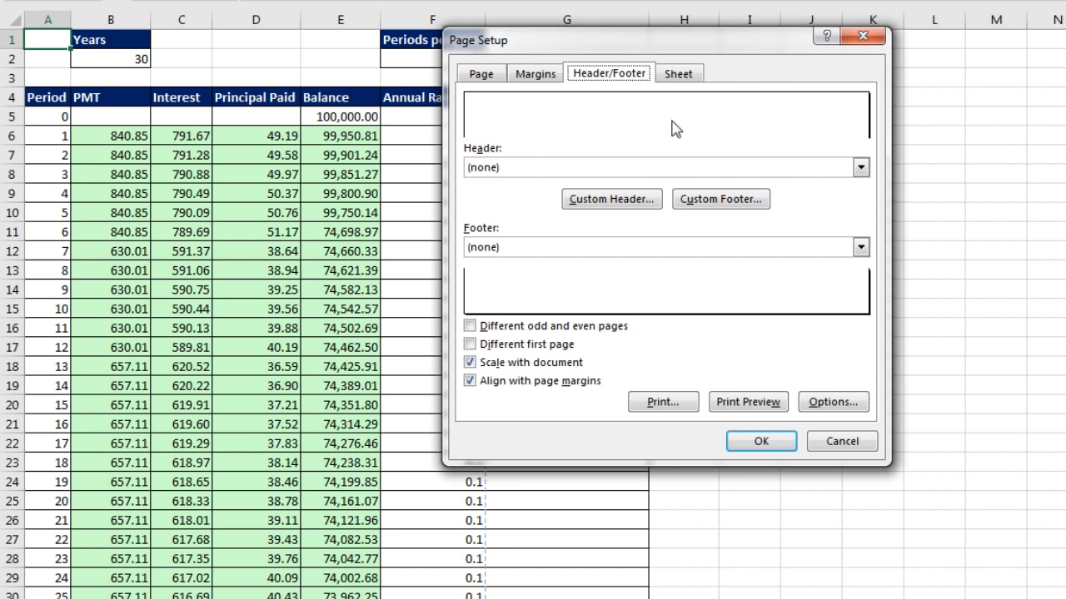
{"action": "left_click", "coordinate": [860, 169]}
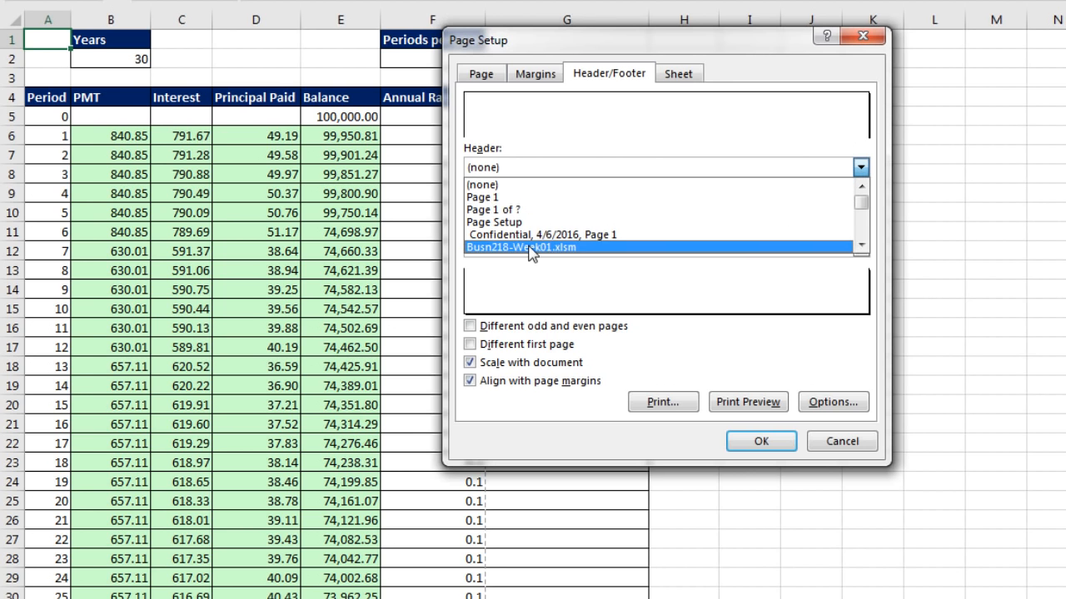
{"action": "key", "text": "Escape"}
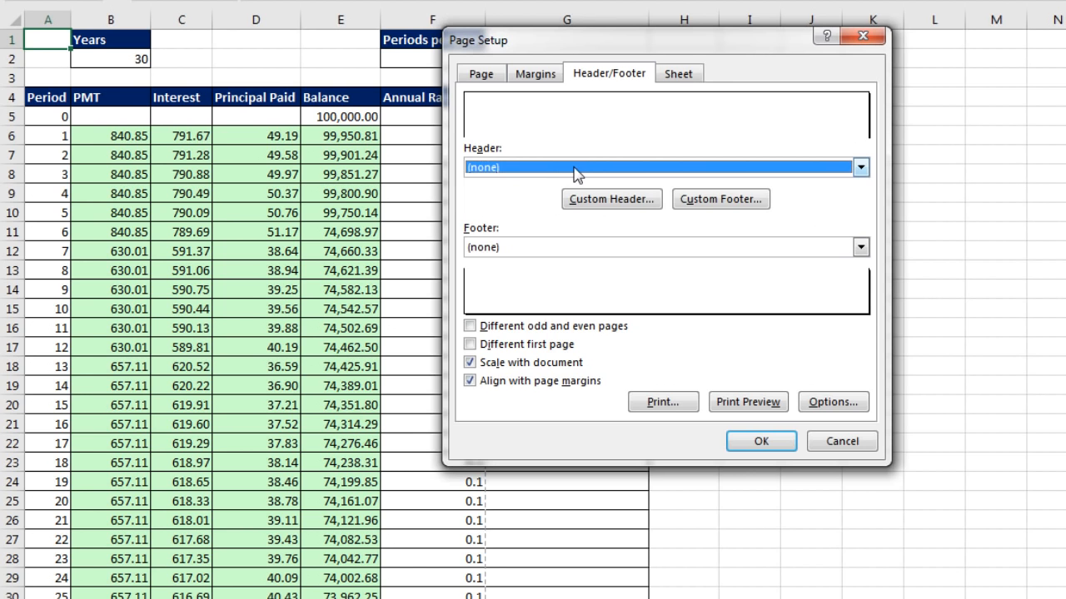
{"action": "left_click", "coordinate": [615, 204]}
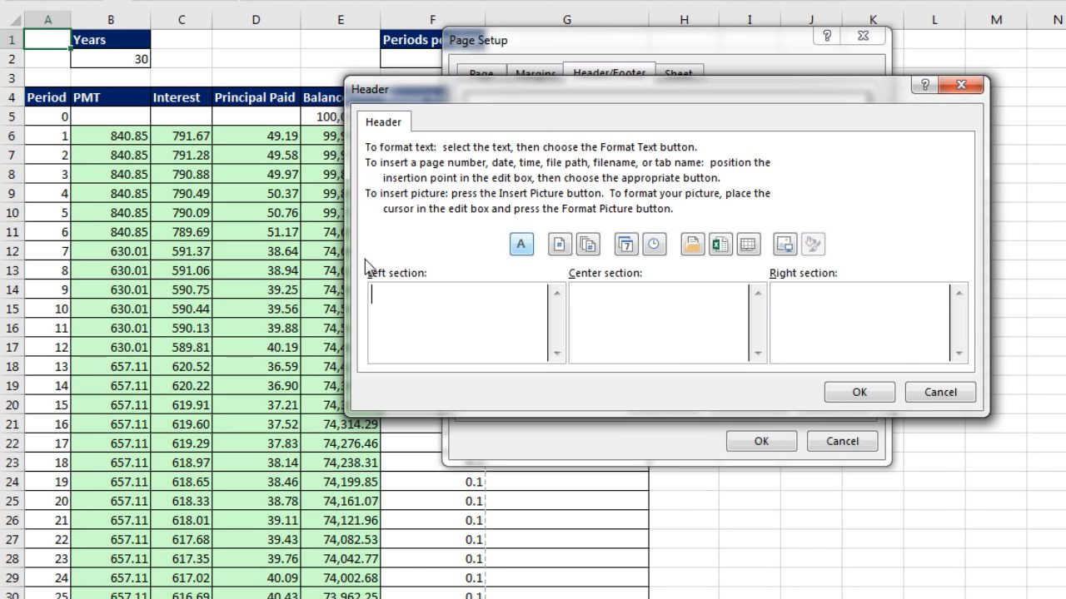
{"action": "key", "text": "Escape"}
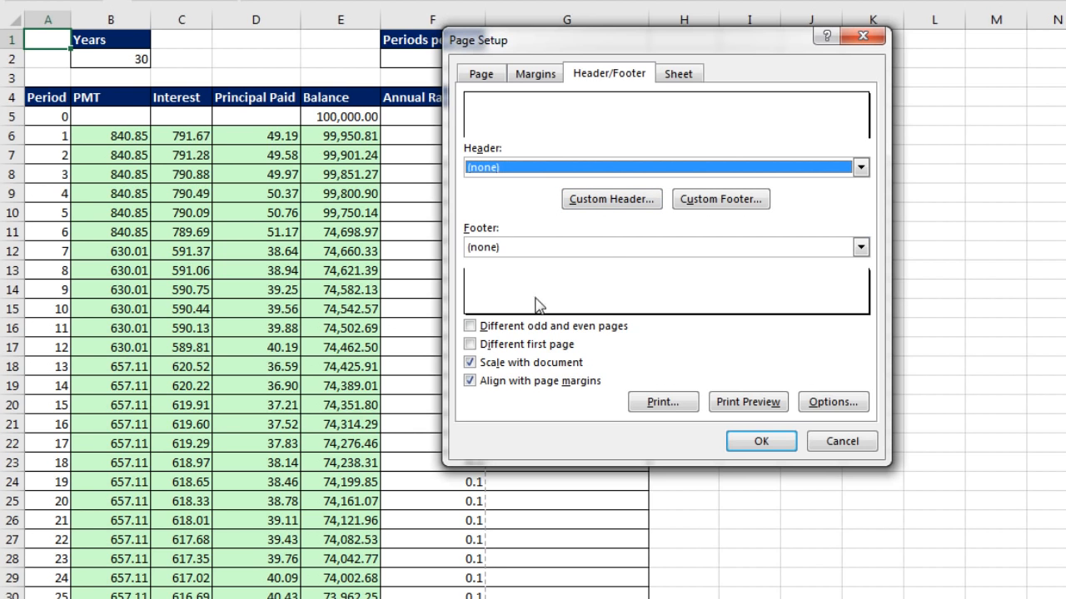
Step: Set up a footer with date - time in the left section, Page 1 of ? in the center and the sheet name in the right section
{"action": "left_click", "coordinate": [860, 247]}
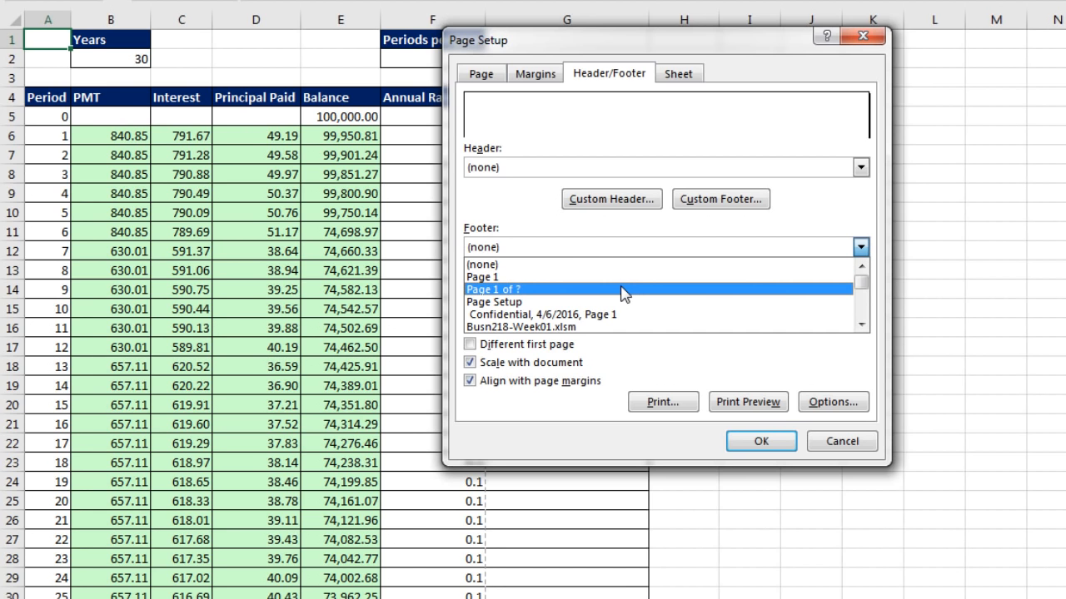
{"action": "left_click", "coordinate": [583, 290]}
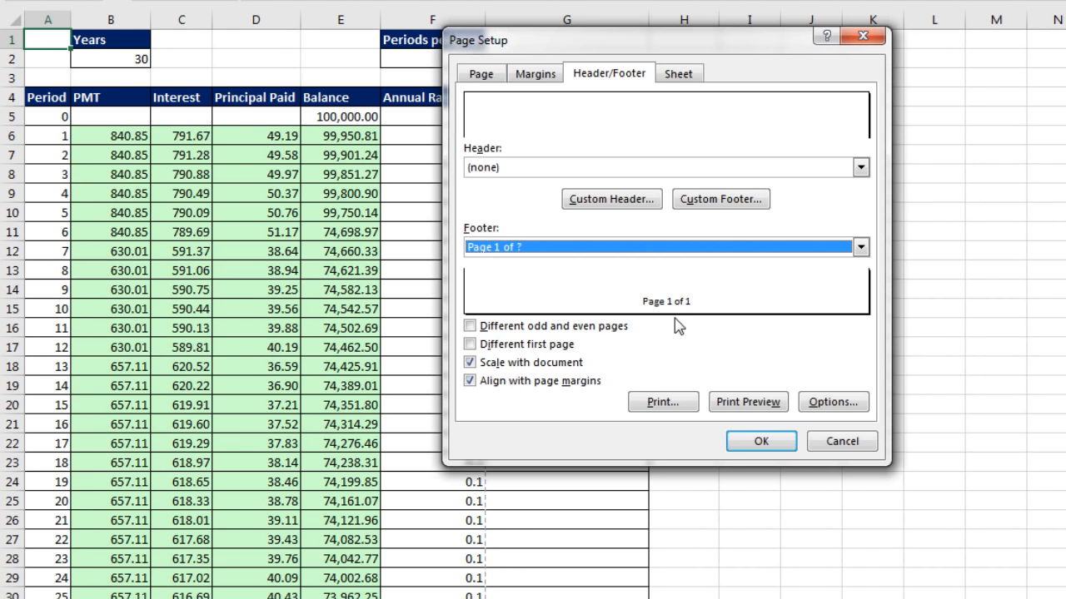
{"action": "left_click", "coordinate": [709, 203]}
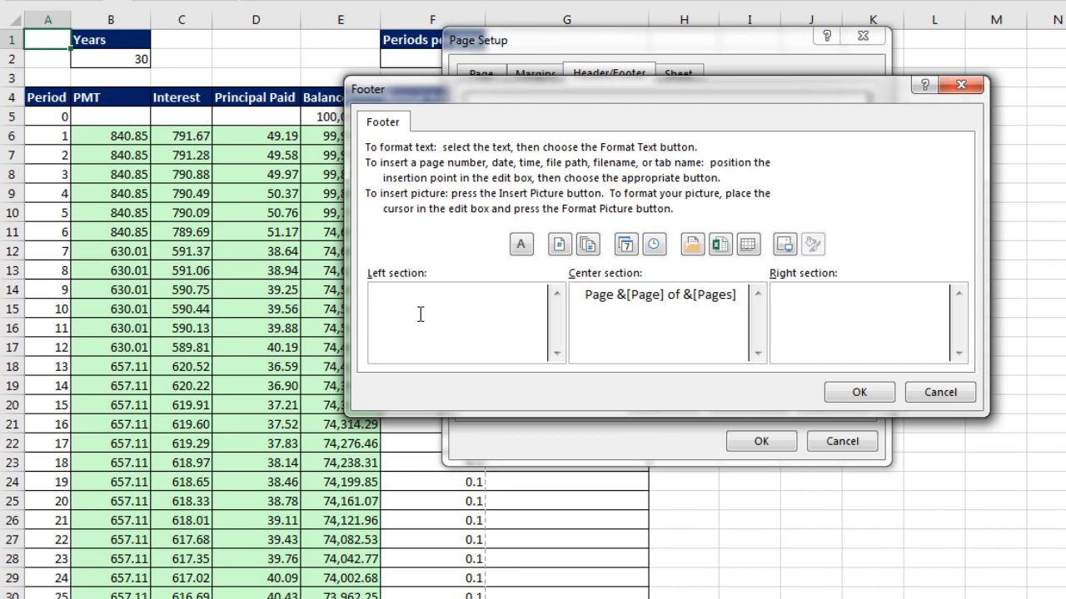
{"action": "left_click", "coordinate": [626, 248]}
{"action": "left_click", "coordinate": [653, 244]}
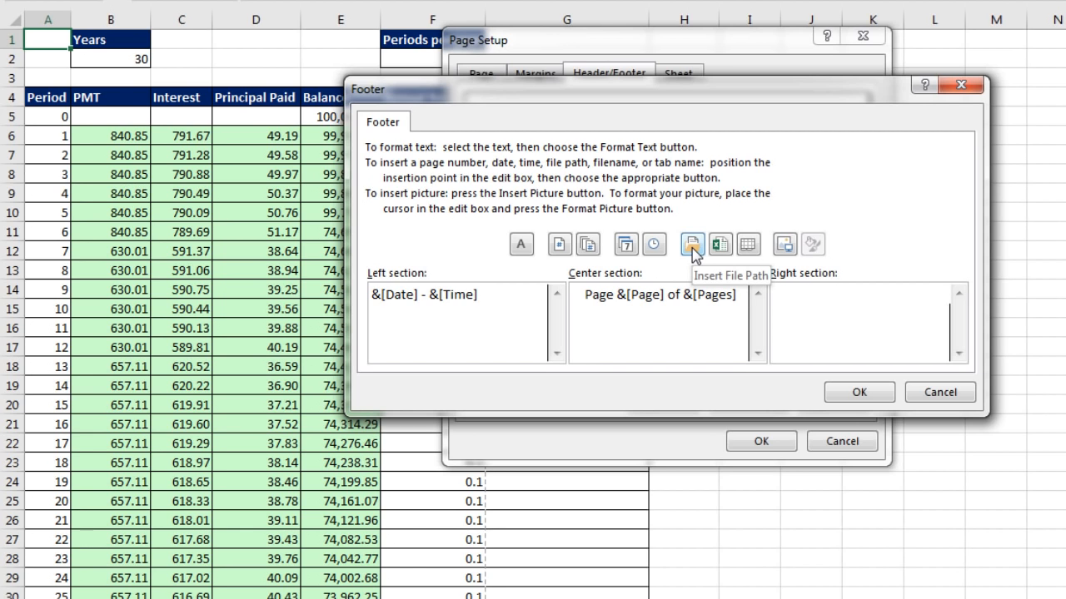
{"action": "left_click", "coordinate": [749, 245]}
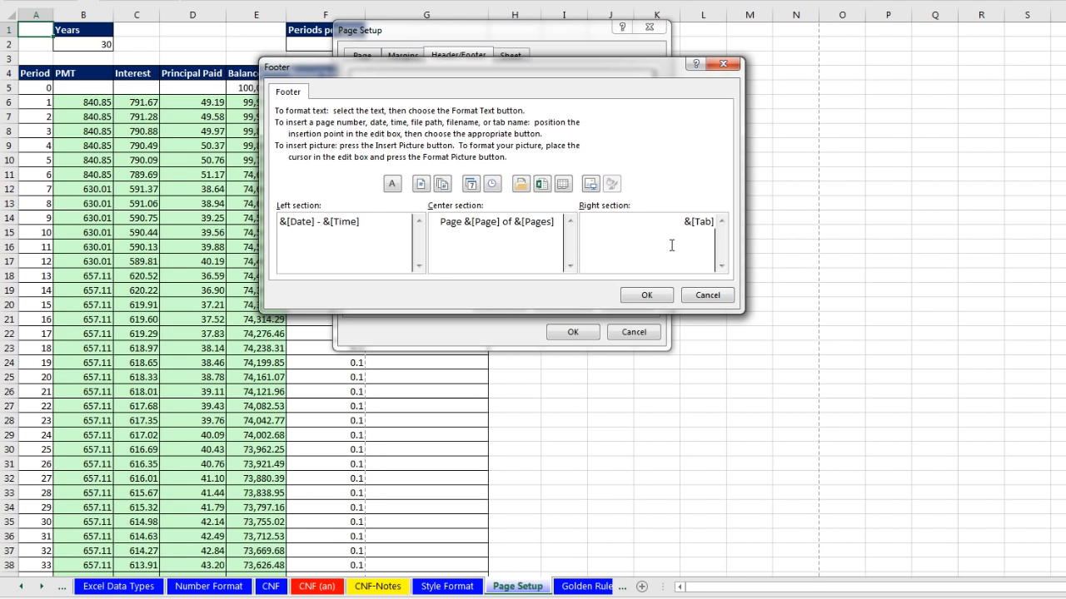
{"action": "left_click", "coordinate": [649, 297]}
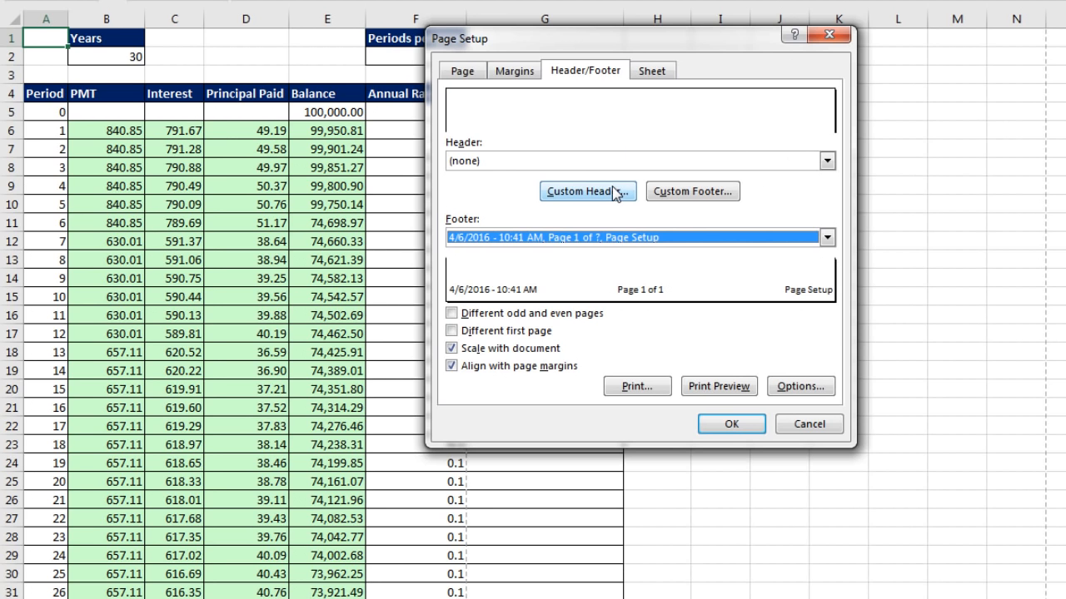
Step: Try limiting the print area to A4:G29, and clear the print area again
{"action": "left_click", "coordinate": [660, 75]}
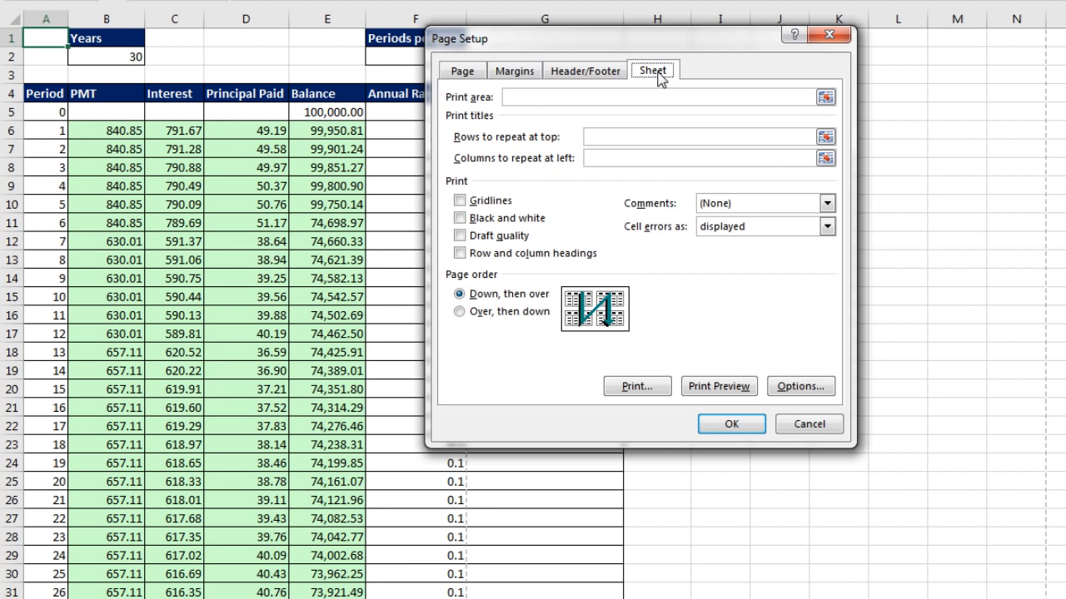
{"action": "left_click", "coordinate": [533, 102]}
{"action": "left_click_drag", "start_coordinate": [49, 94], "coordinate": [589, 558]}
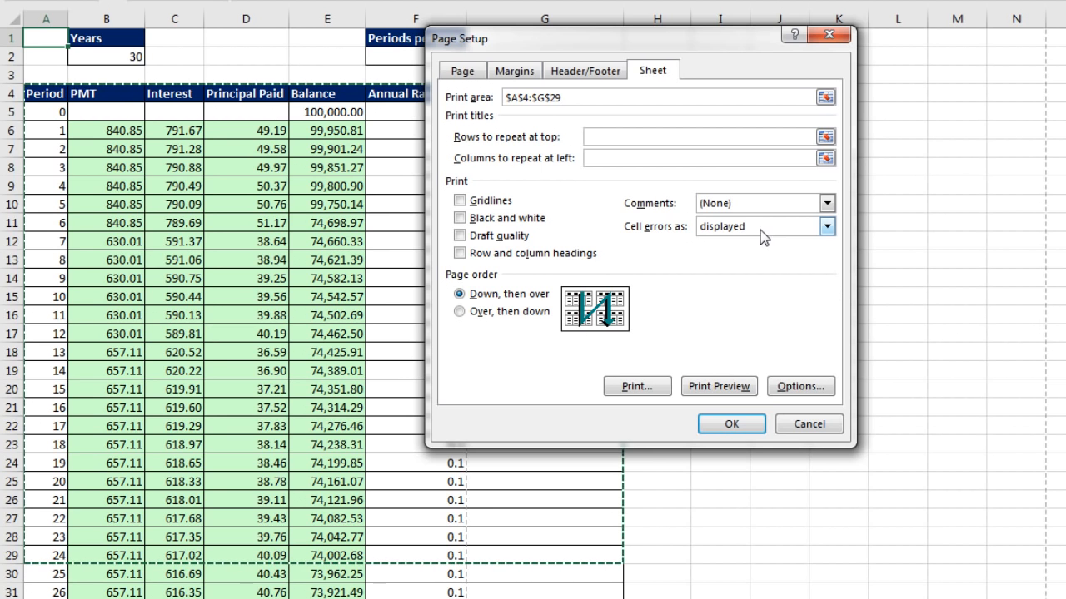
{"action": "left_click_drag", "start_coordinate": [579, 97], "coordinate": [478, 88]}
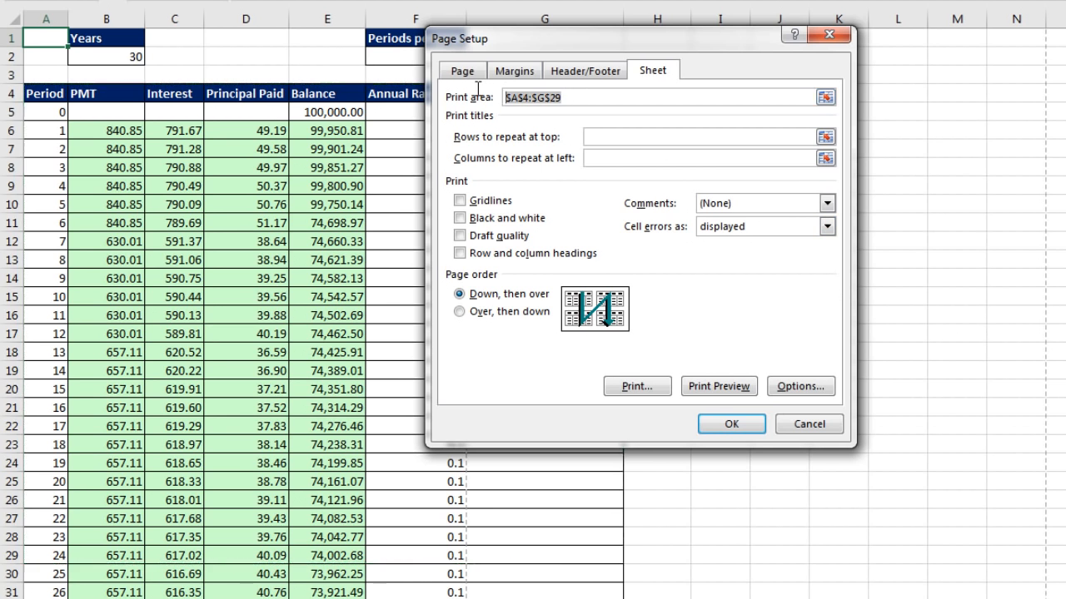
{"action": "key", "text": "Delete"}
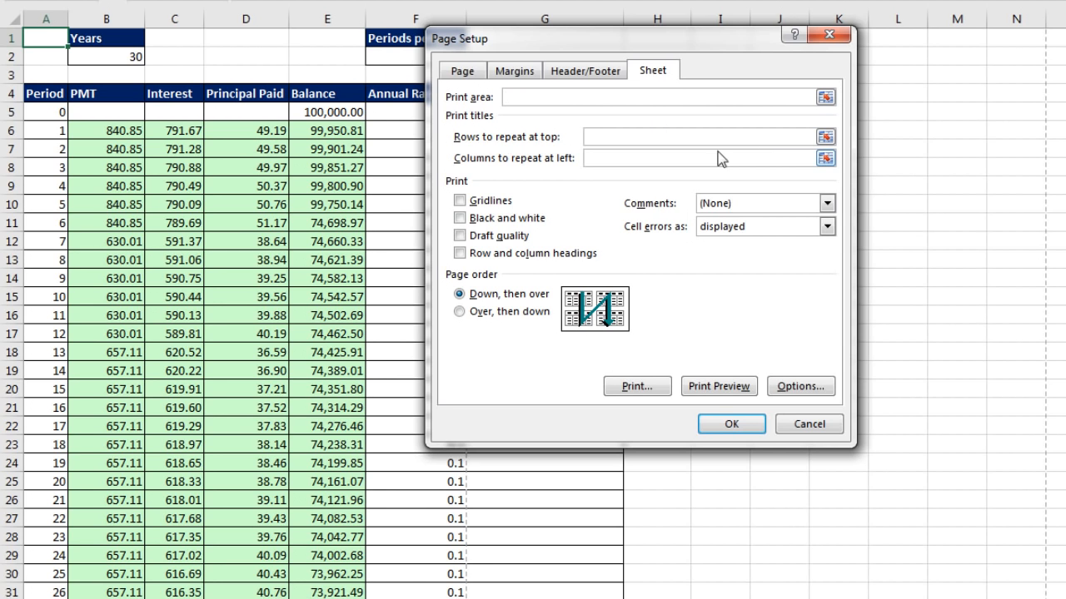
Step: Set header row 4 to repeat at the top of every printed page and apply the page setup
{"action": "left_click", "coordinate": [692, 139]}
{"action": "left_click", "coordinate": [8, 94]}
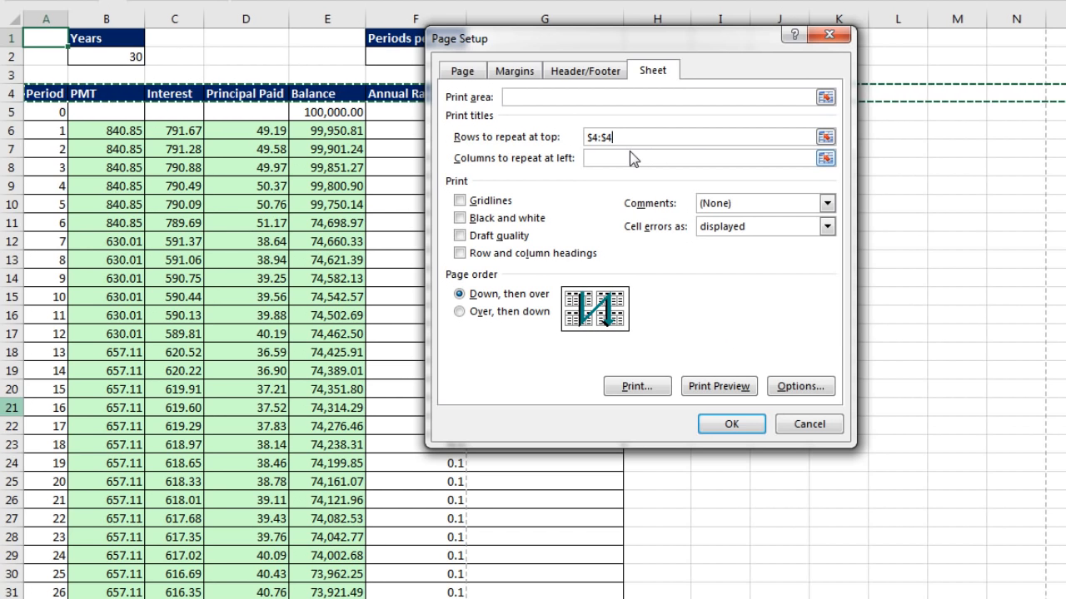
{"action": "left_click", "coordinate": [732, 428]}
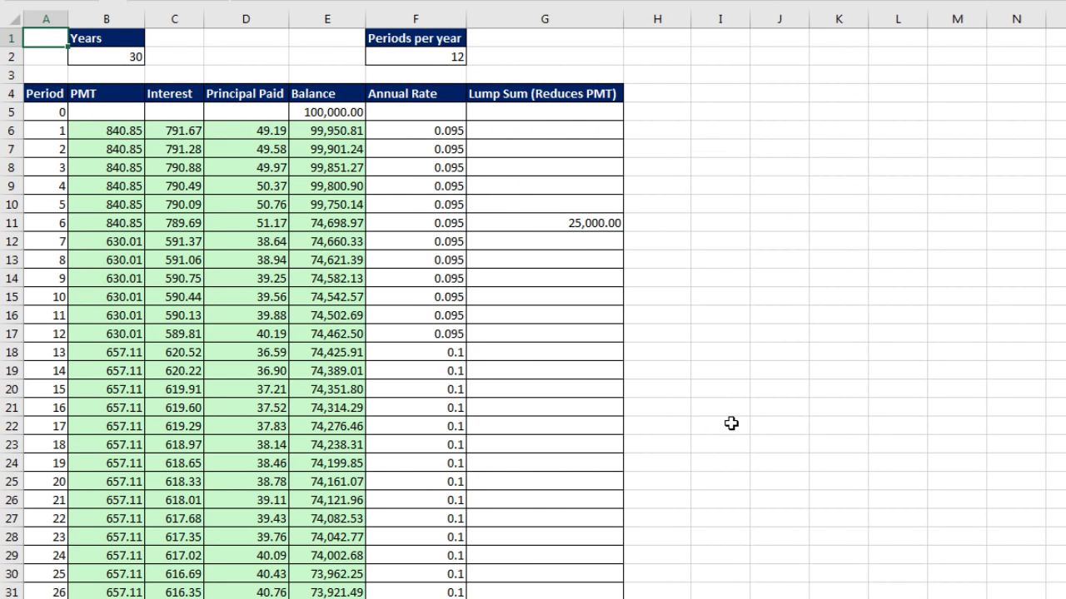
Step: Preview the printout through page 4 to check the repeated headers and footer, and return to the worksheet
{"action": "key", "text": "ctrl+p"}
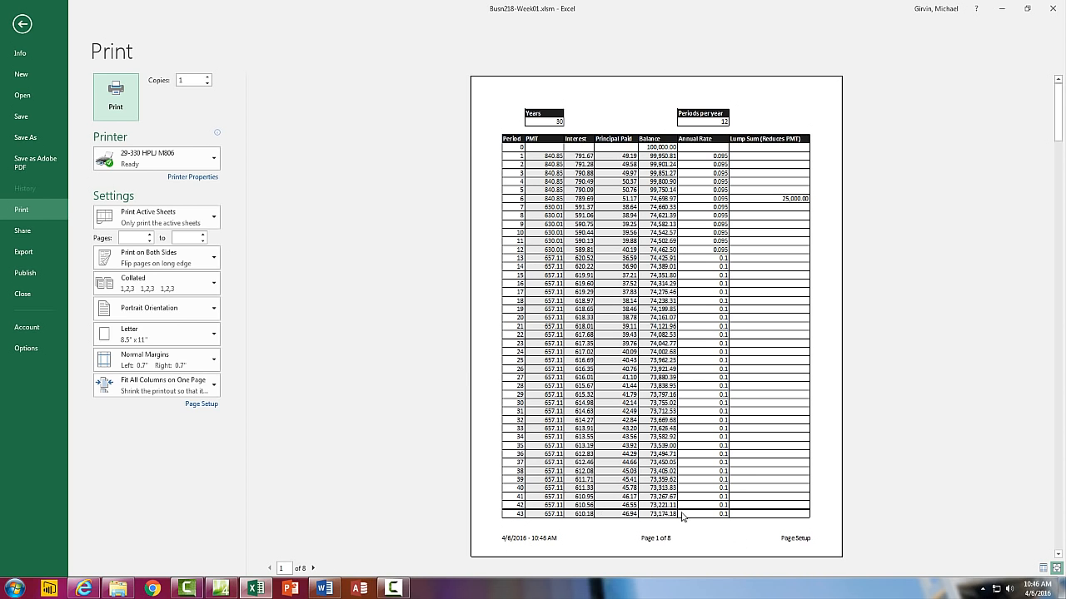
{"action": "left_click", "coordinate": [313, 568]}
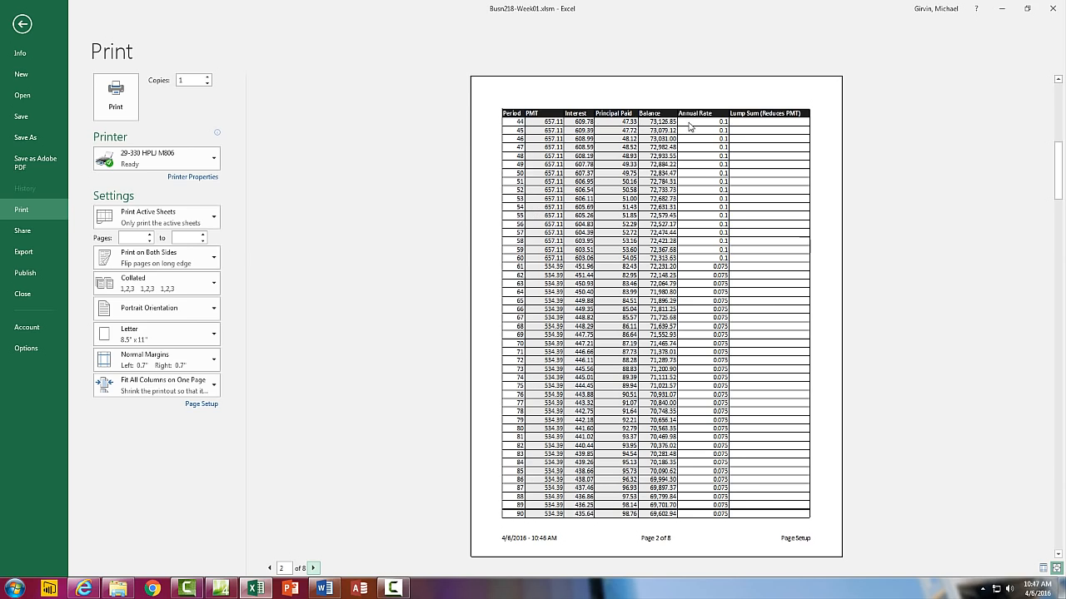
{"action": "left_click", "coordinate": [313, 568]}
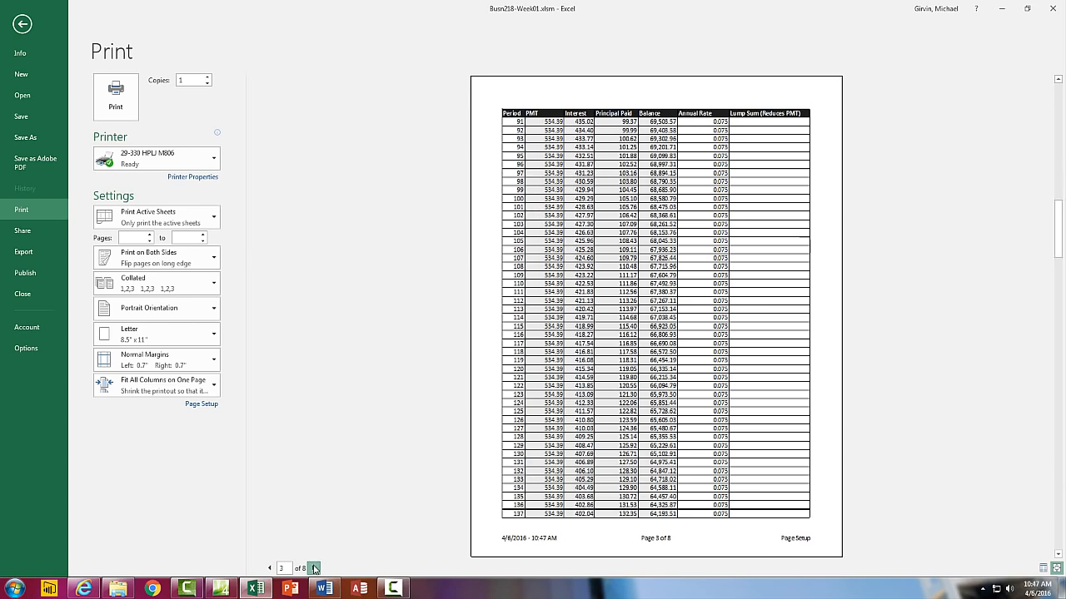
{"action": "left_click", "coordinate": [314, 568]}
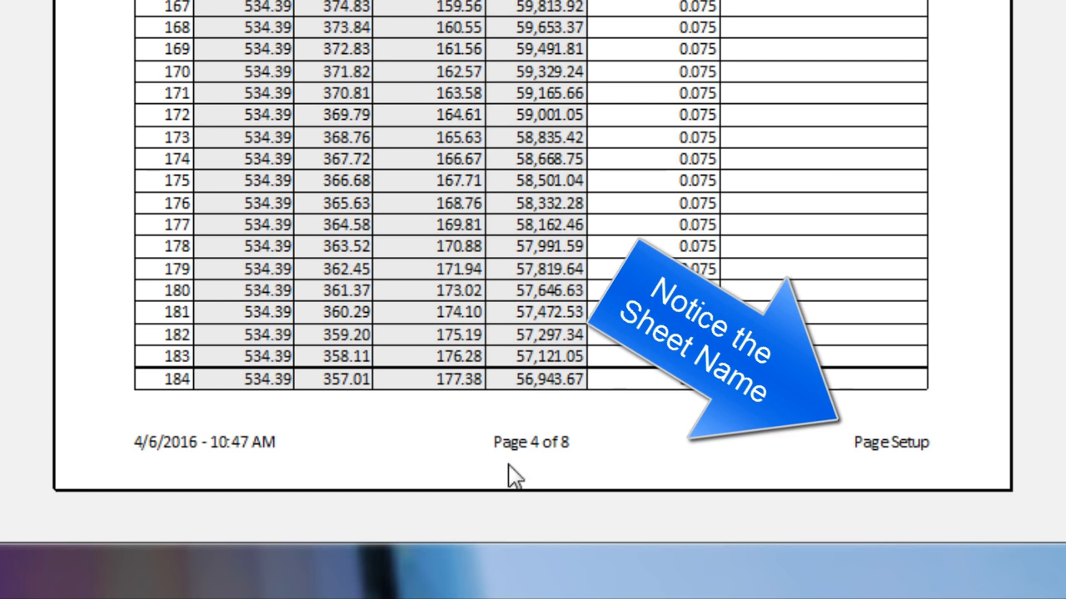
{"action": "key", "text": "Escape"}
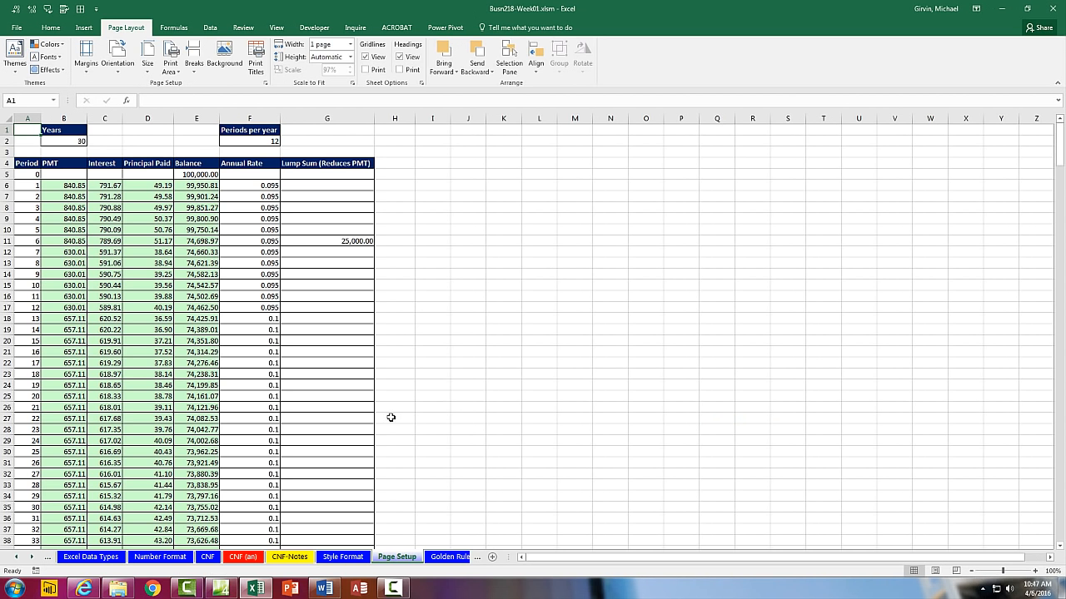
Step: Rename the Page Setup sheet to Amortization Table
{"action": "double_click", "coordinate": [398, 558]}
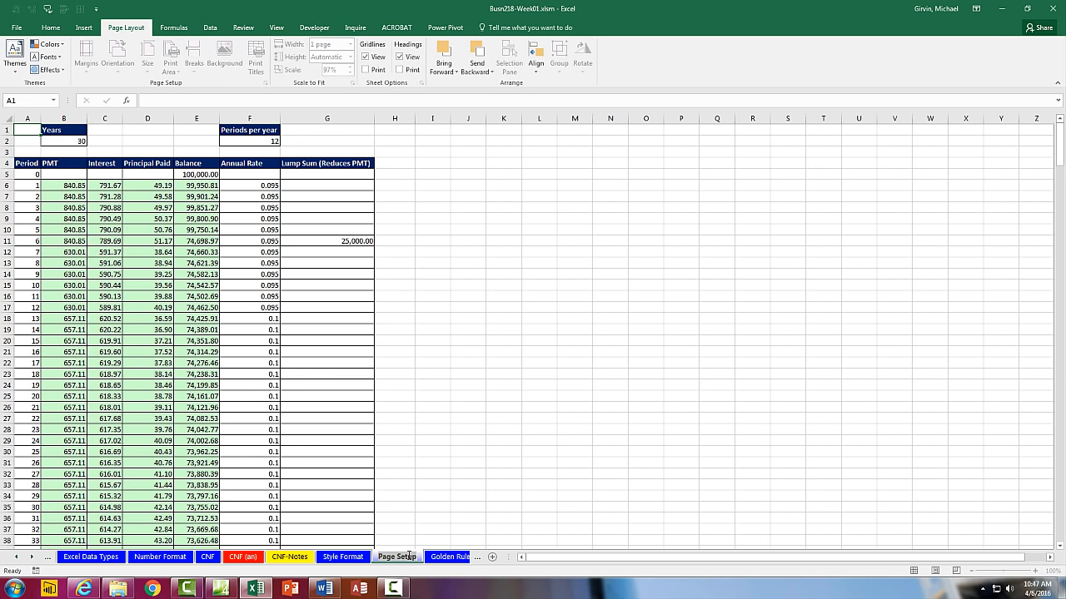
{"action": "type", "text": "Amortization Table"}
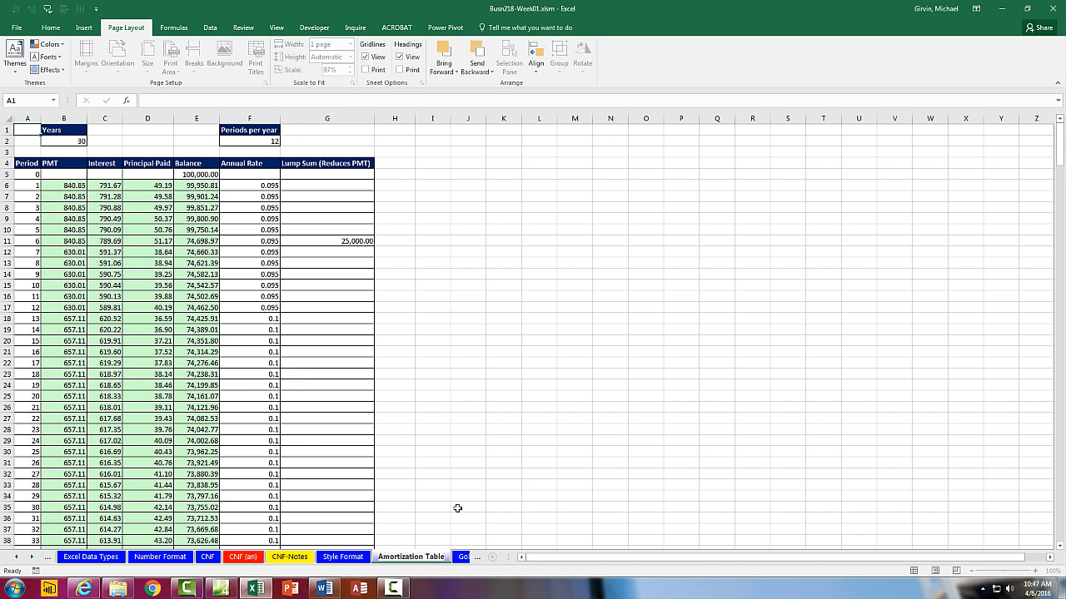
{"action": "key", "text": "Return"}
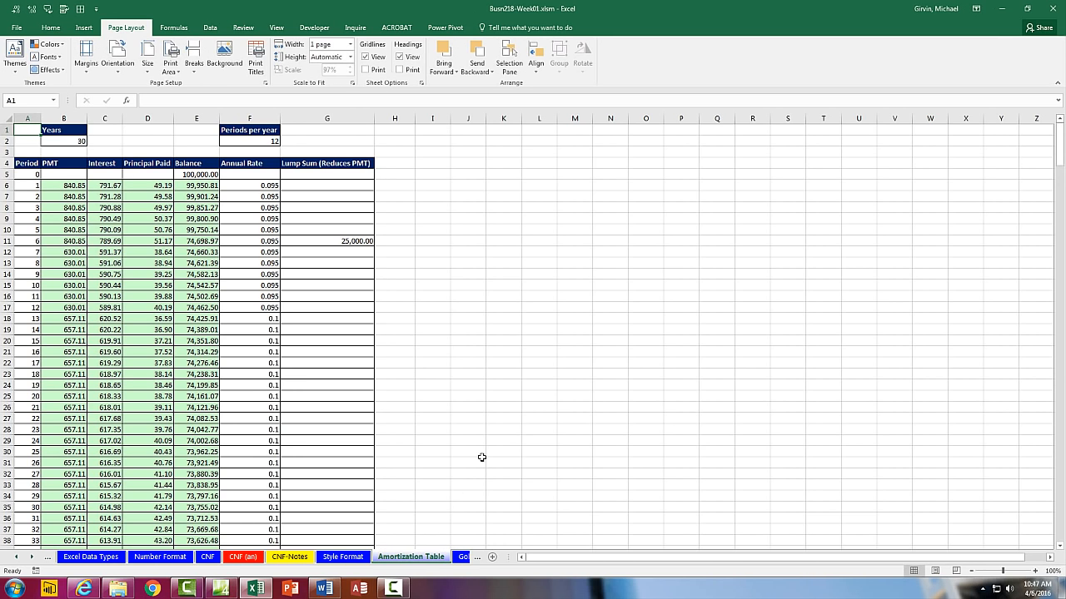
Step: Preview the Amortization Table printout to check the sheet name in the footer, and return to the worksheet
{"action": "key", "text": "ctrl+p"}
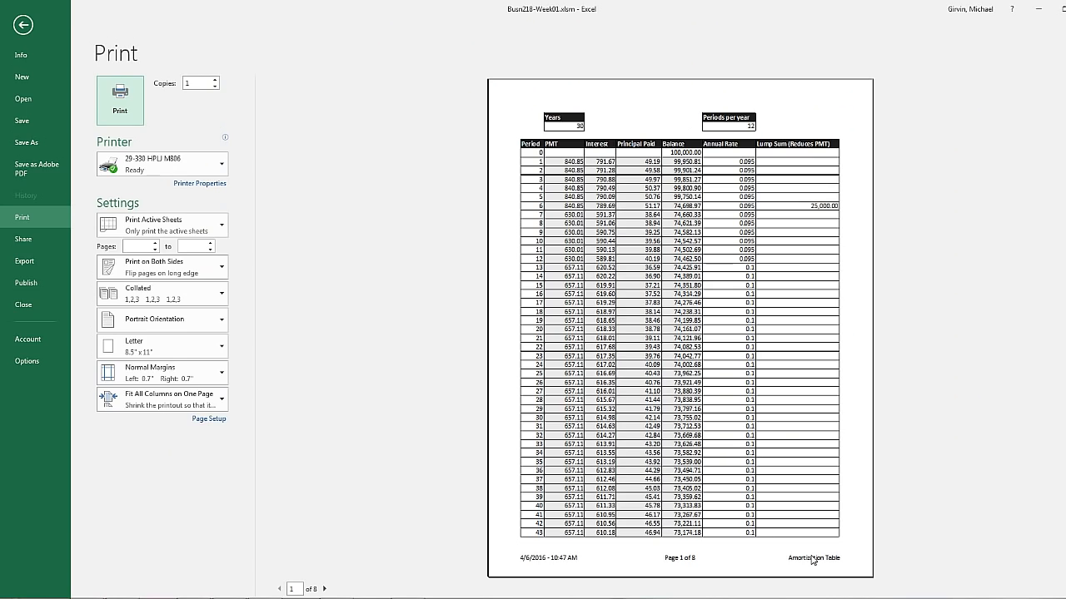
{"action": "key", "text": "Escape"}
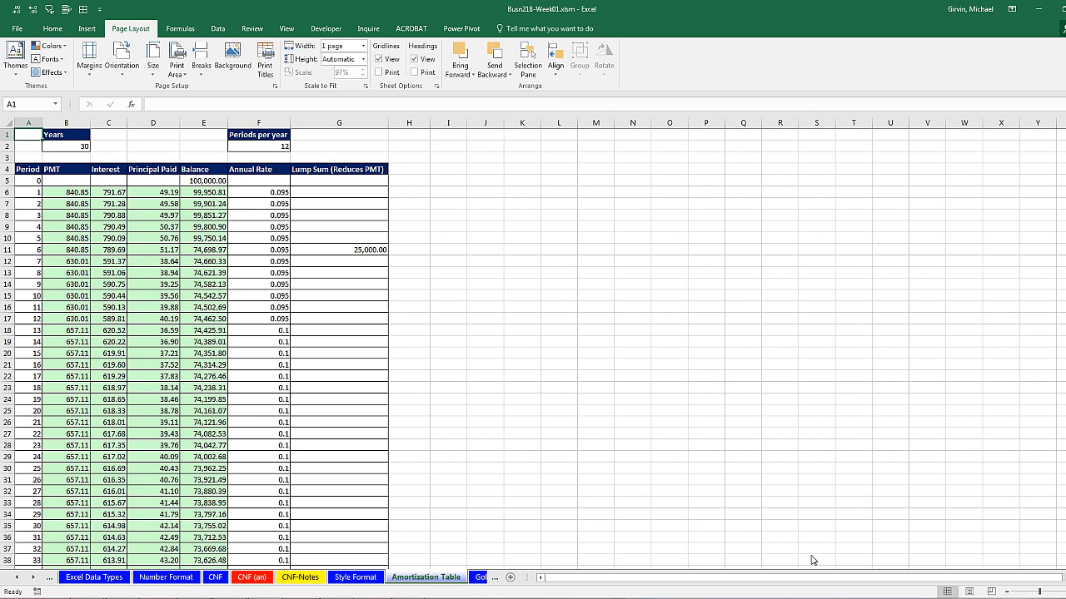
Step: Review the Style Format, CNF, Number Format and Excel Data Types sheets
{"action": "left_click", "coordinate": [366, 581]}
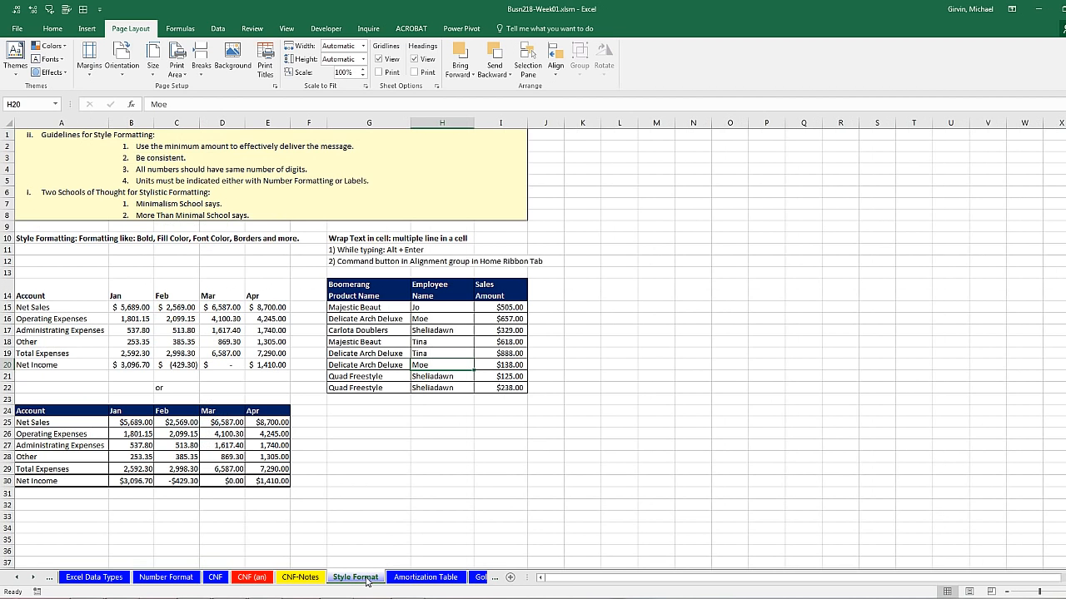
{"action": "left_click", "coordinate": [215, 580]}
{"action": "left_click", "coordinate": [163, 580]}
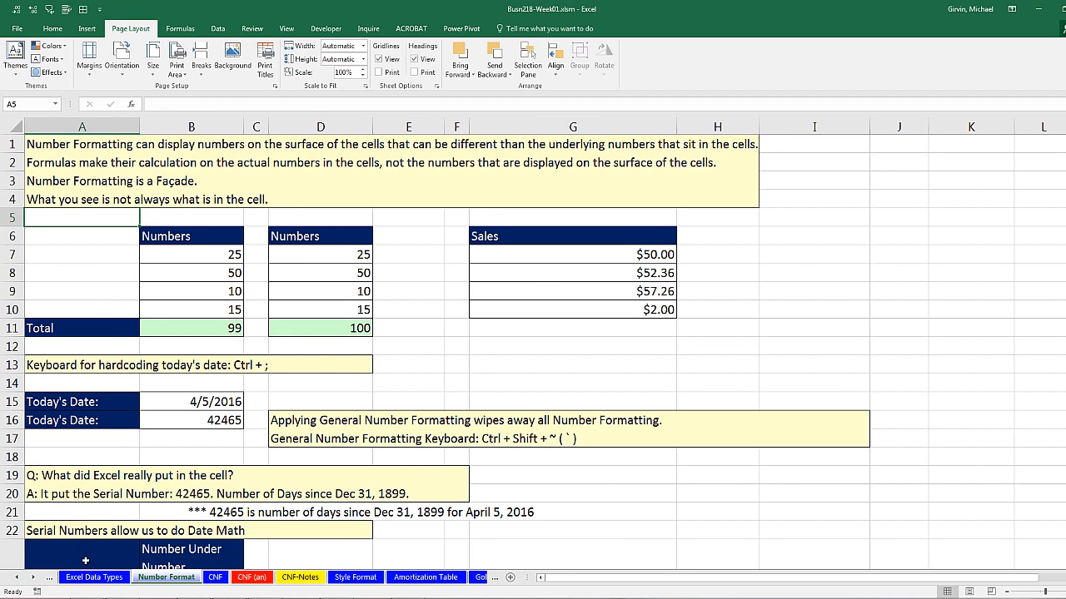
{"action": "left_click", "coordinate": [87, 577]}
Step: Review the Excel Table and Excel Proper Data Sets sheets, selecting the field names in A10:D10 of the transaction table
{"action": "left_click", "coordinate": [17, 578]}
{"action": "left_click", "coordinate": [17, 578]}
{"action": "left_click", "coordinate": [17, 578]}
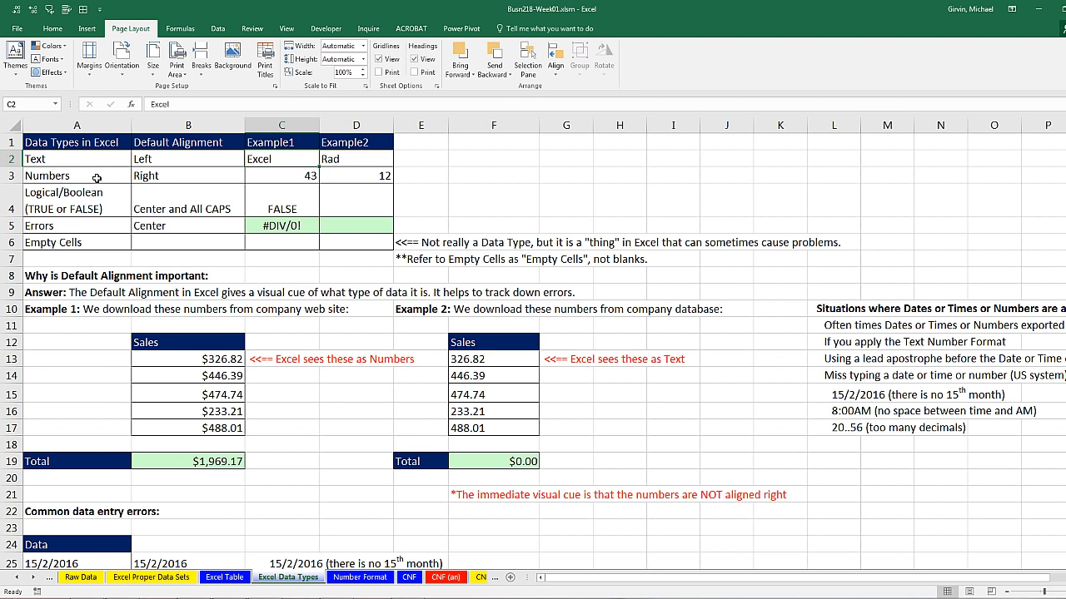
{"action": "left_click", "coordinate": [223, 581]}
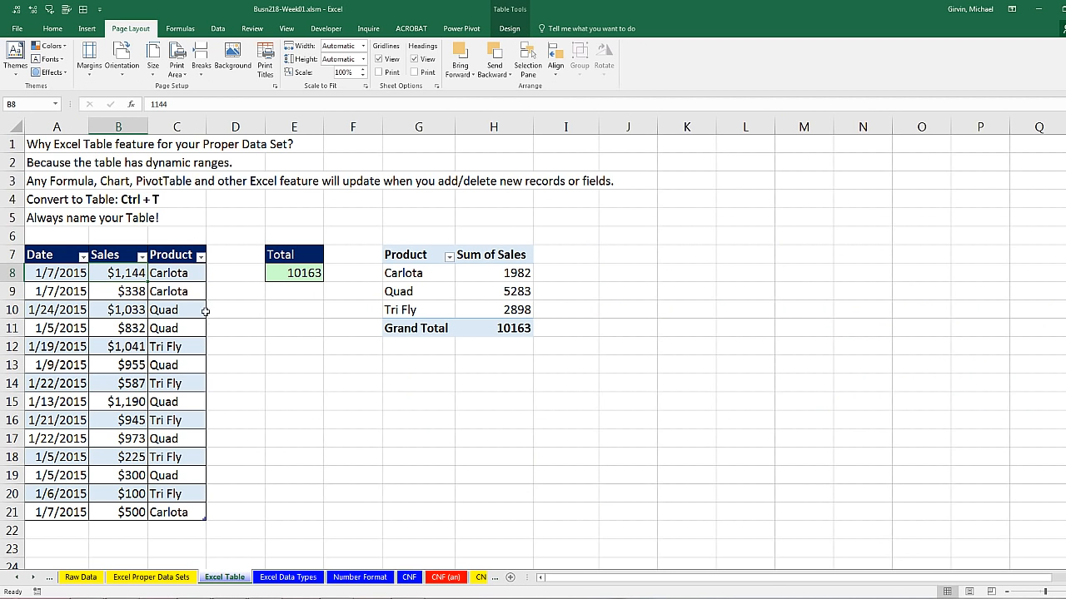
{"action": "left_click", "coordinate": [152, 579]}
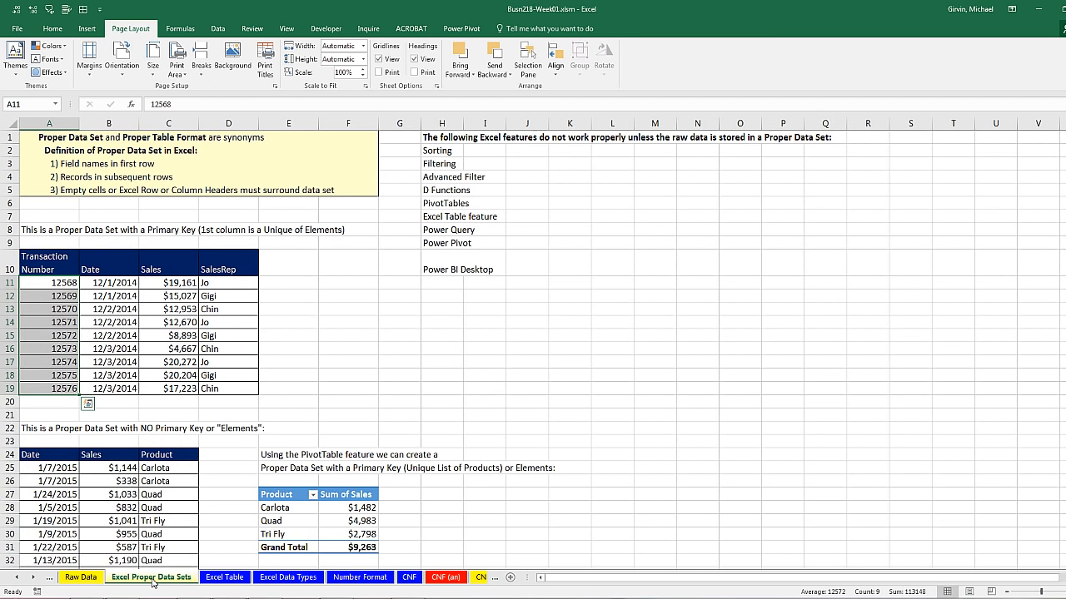
{"action": "left_click", "coordinate": [18, 578]}
{"action": "left_click", "coordinate": [19, 578]}
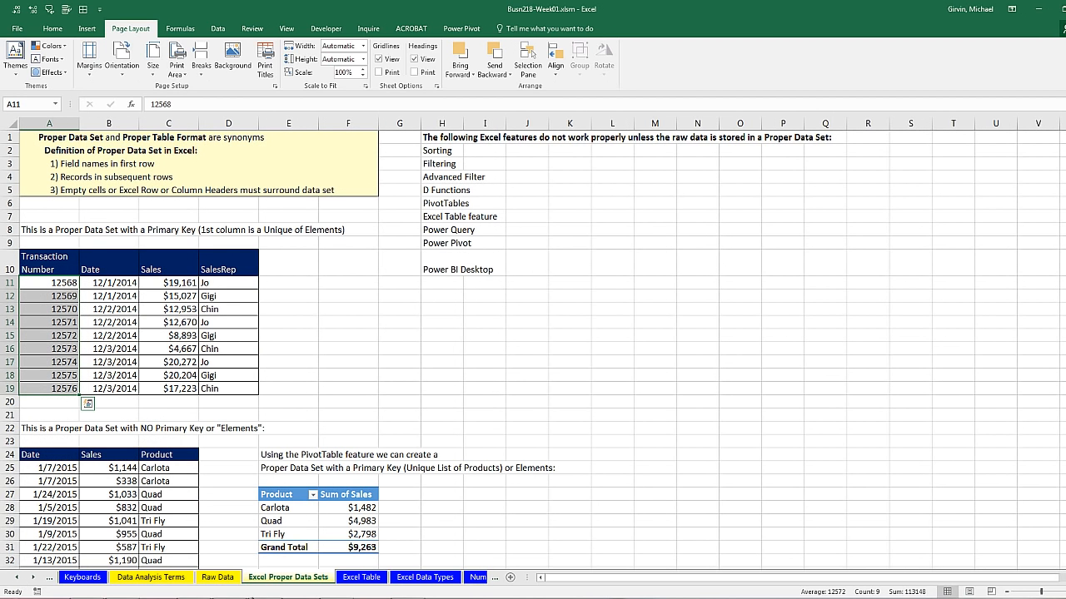
{"action": "left_click_drag", "start_coordinate": [25, 261], "coordinate": [227, 262]}
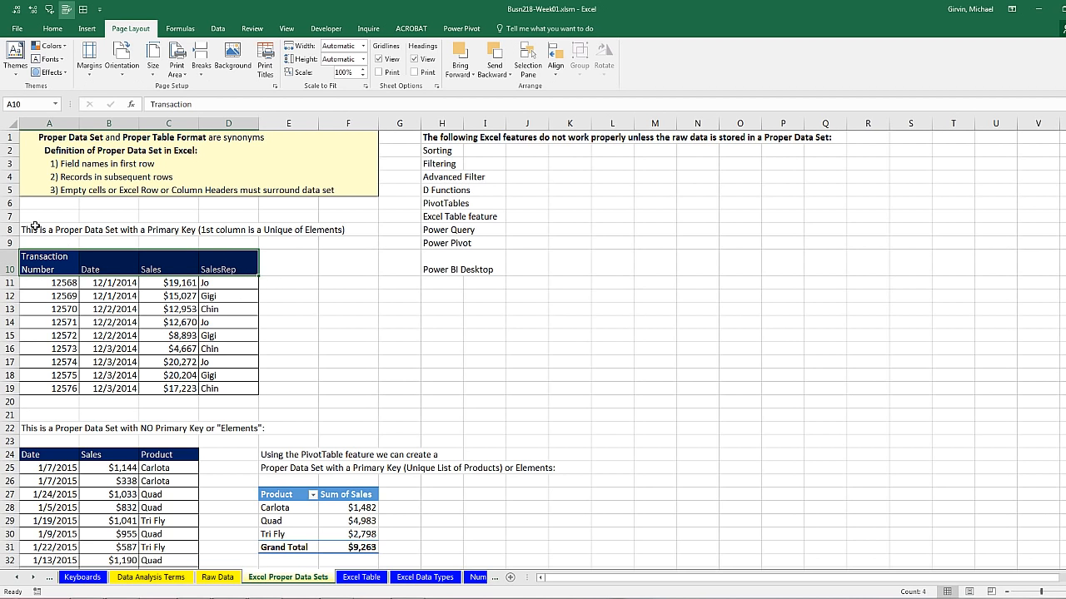
Step: Review the Raw Data, Data Analysis Terms and Keyboards sheets
{"action": "left_click", "coordinate": [221, 580]}
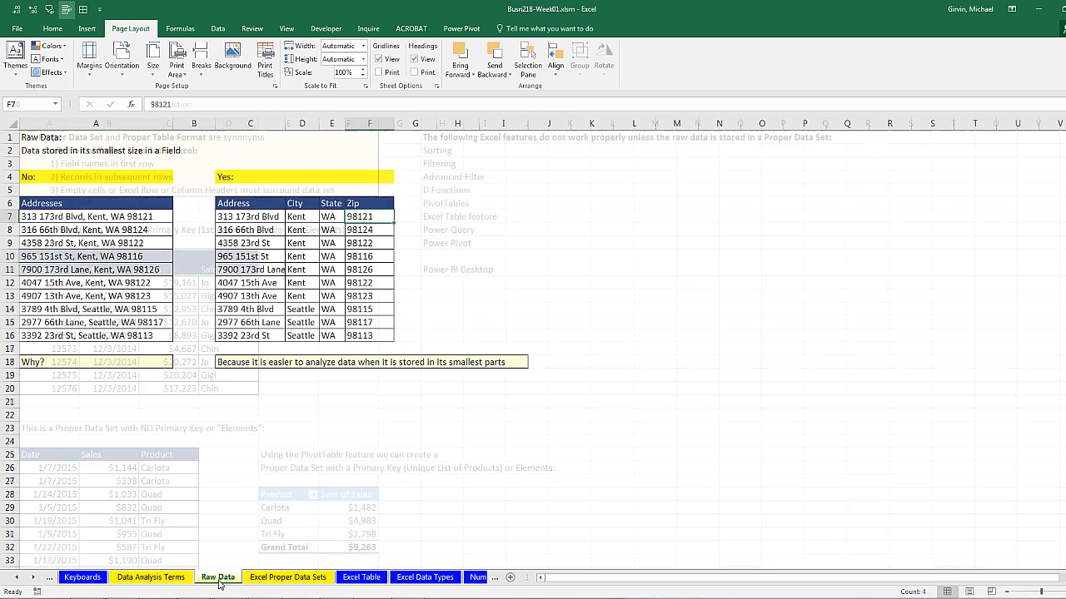
{"action": "left_click", "coordinate": [162, 581]}
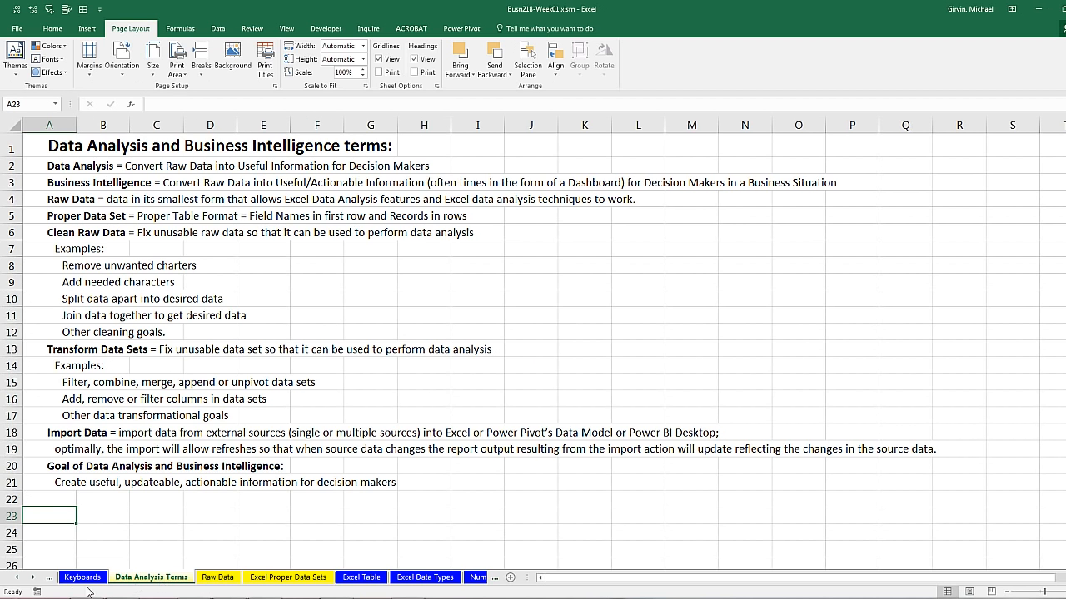
{"action": "left_click", "coordinate": [17, 577]}
{"action": "left_click", "coordinate": [17, 578]}
{"action": "left_click", "coordinate": [17, 578]}
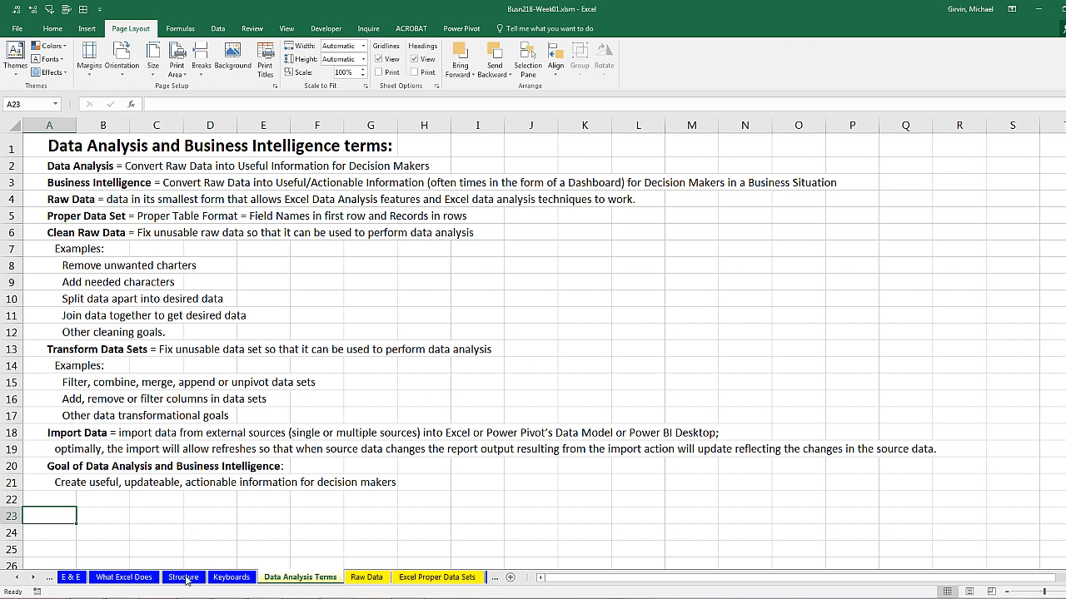
{"action": "left_click", "coordinate": [228, 580]}
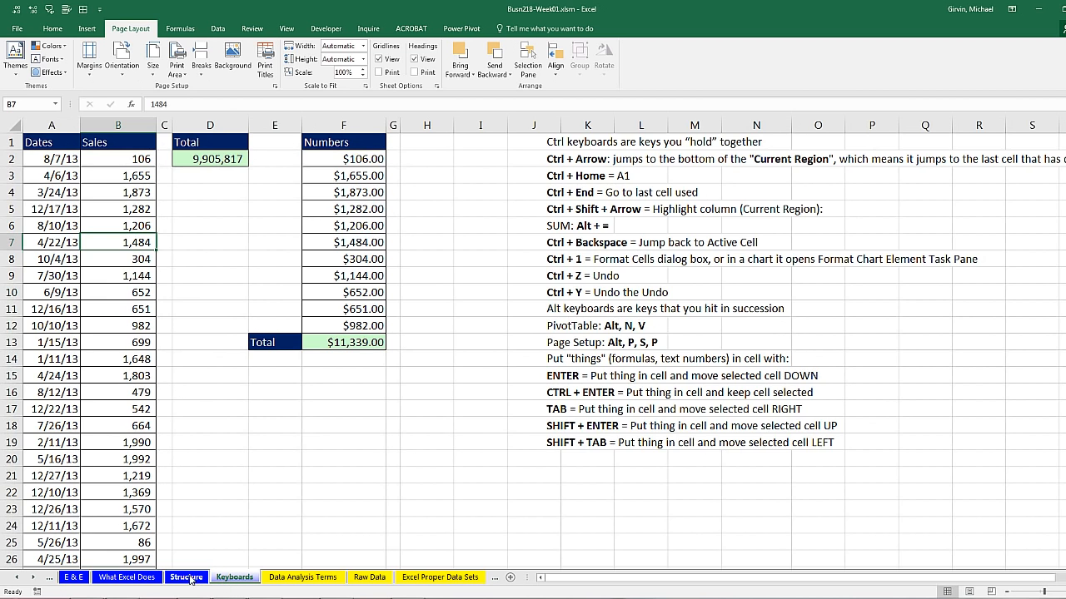
Step: Review the Structure, What Excel Does and E & E sheets, and go to the first sheet, 218PreReq
{"action": "left_click", "coordinate": [189, 578]}
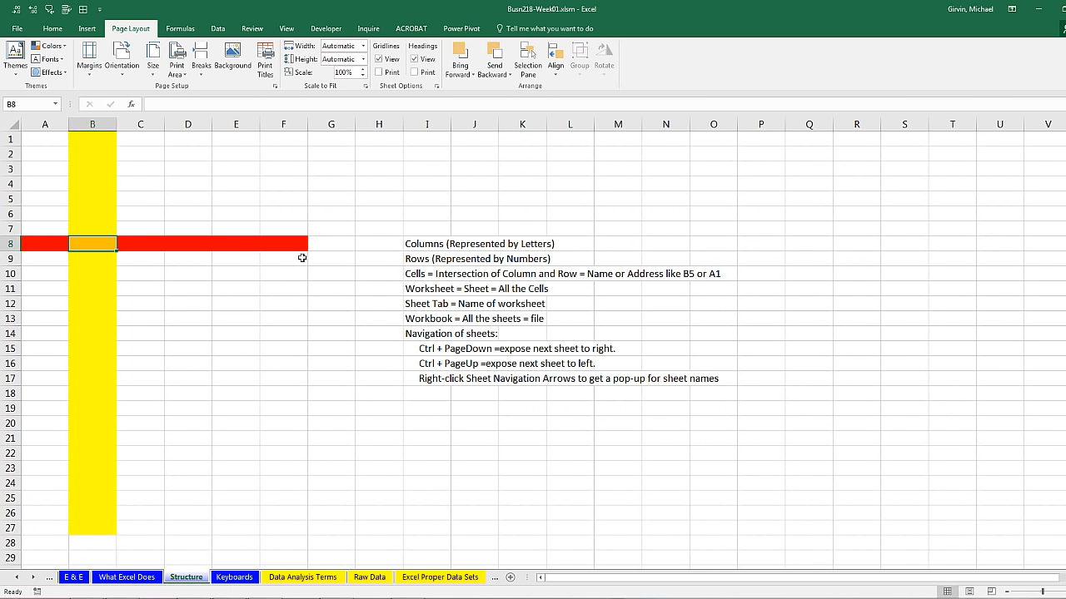
{"action": "left_click", "coordinate": [126, 577]}
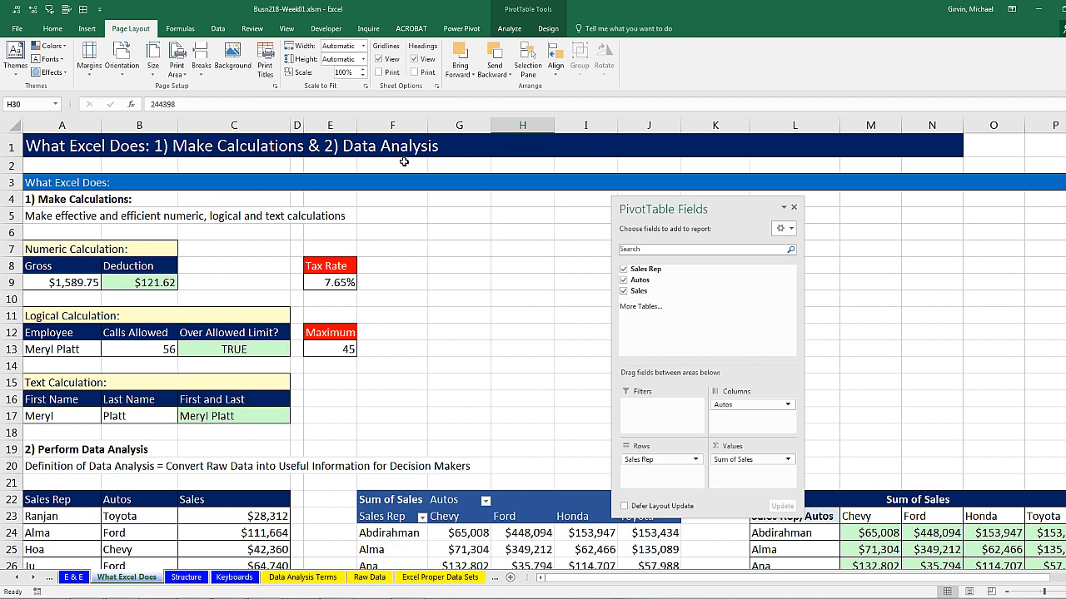
{"action": "left_click", "coordinate": [73, 577]}
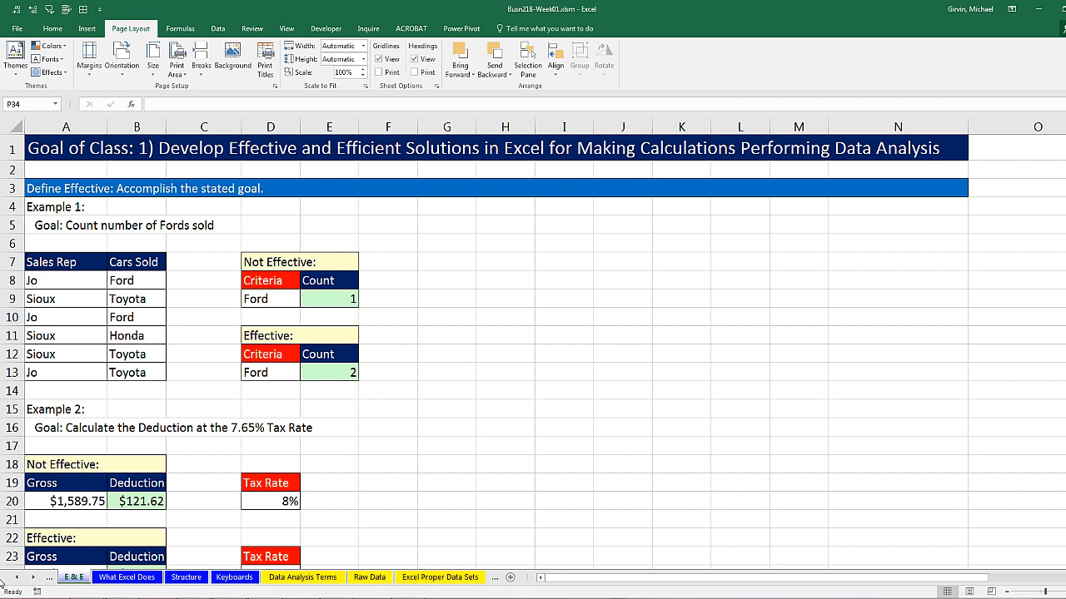
{"action": "left_click", "coordinate": [16, 578]}
{"action": "left_click", "coordinate": [17, 578]}
{"action": "left_click", "coordinate": [85, 578]}
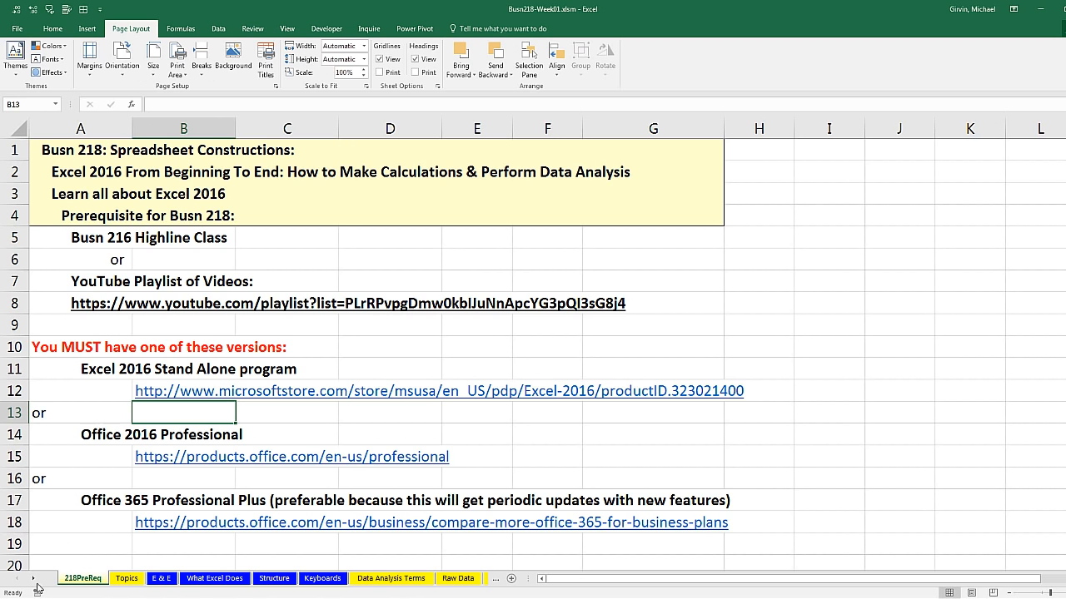
Step: Activate the Homework ==>> sheet from the list of all sheets and bring the homework sheet tabs into view
{"action": "right_click", "coordinate": [28, 581]}
{"action": "left_click_drag", "start_coordinate": [44, 406], "coordinate": [229, 307]}
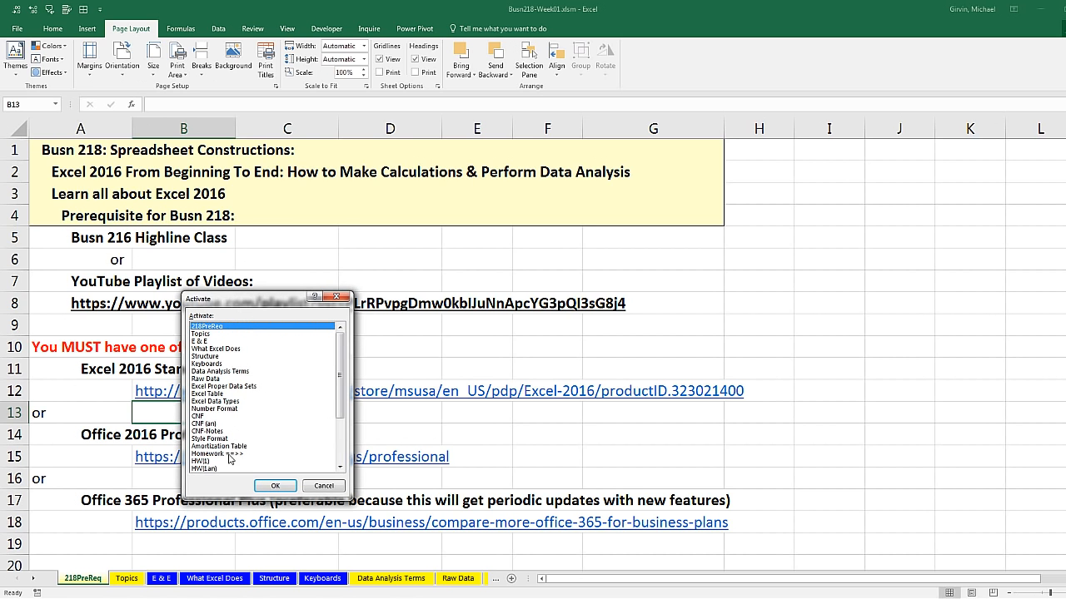
{"action": "left_click_drag", "start_coordinate": [340, 360], "coordinate": [348, 416]}
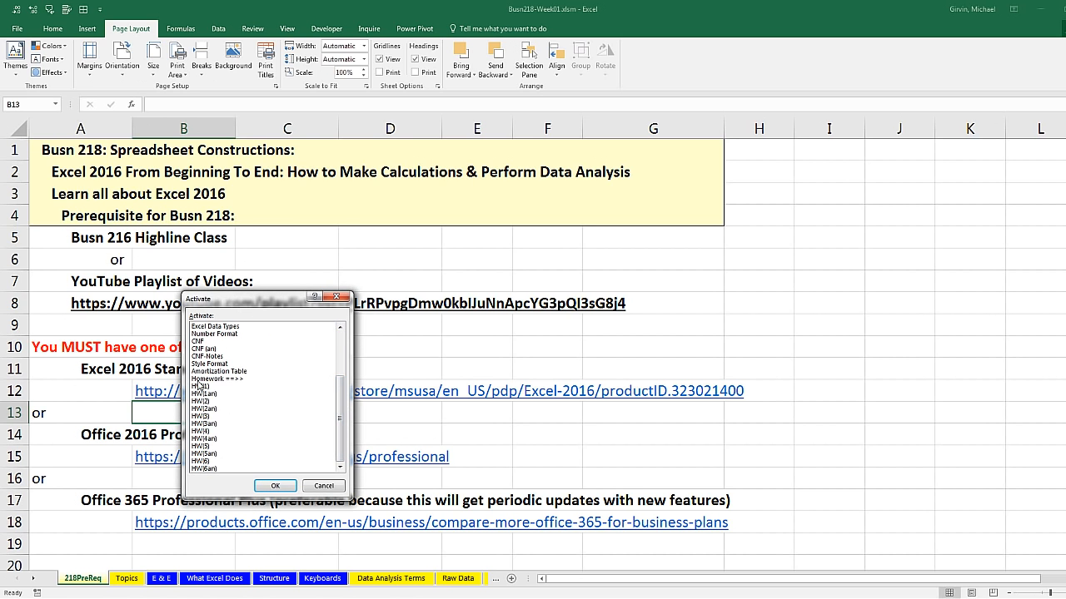
{"action": "left_click", "coordinate": [197, 380]}
{"action": "left_click", "coordinate": [274, 486]}
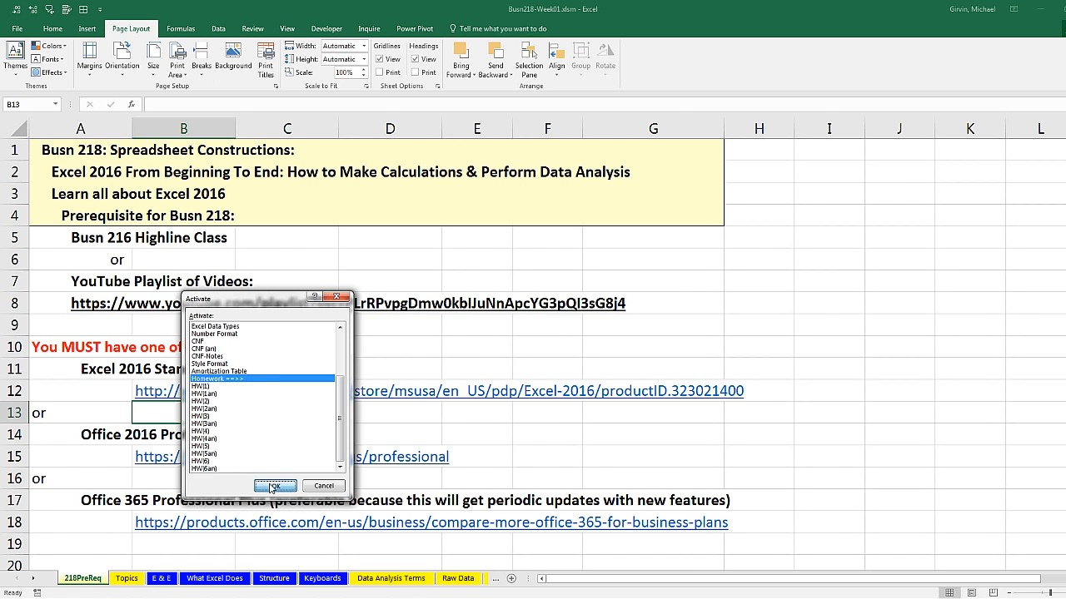
{"action": "left_click", "coordinate": [34, 579]}
{"action": "left_click", "coordinate": [34, 578]}
{"action": "left_click", "coordinate": [33, 579]}
{"action": "left_click", "coordinate": [33, 578]}
{"action": "left_click", "coordinate": [34, 579]}
{"action": "left_click", "coordinate": [34, 579]}
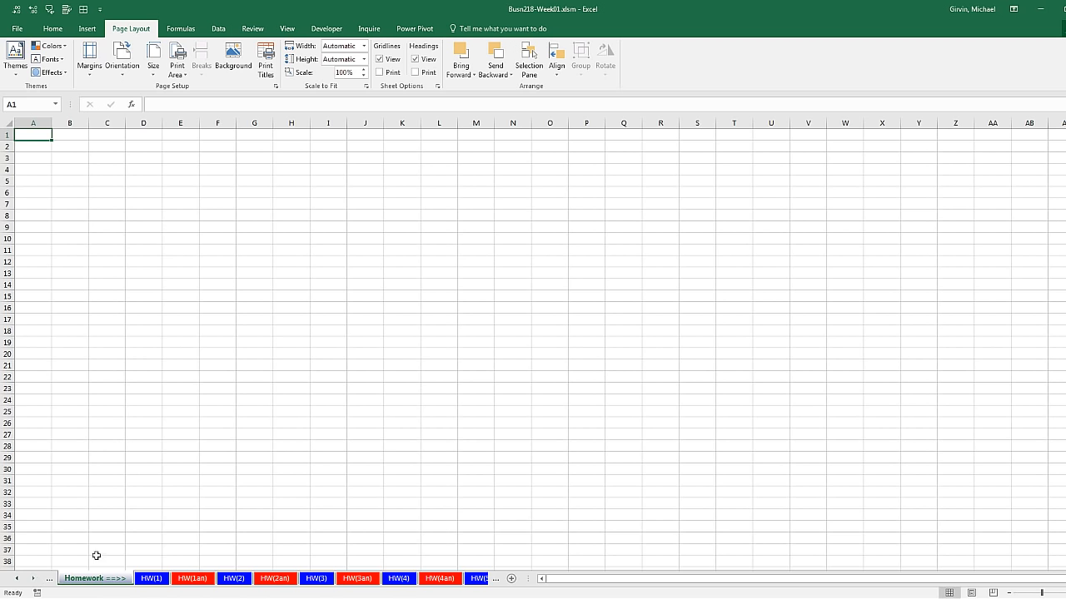
Step: Review the homework question sheets HW(1) through HW(6) in order, skipping the answer sheets
{"action": "left_click", "coordinate": [153, 578]}
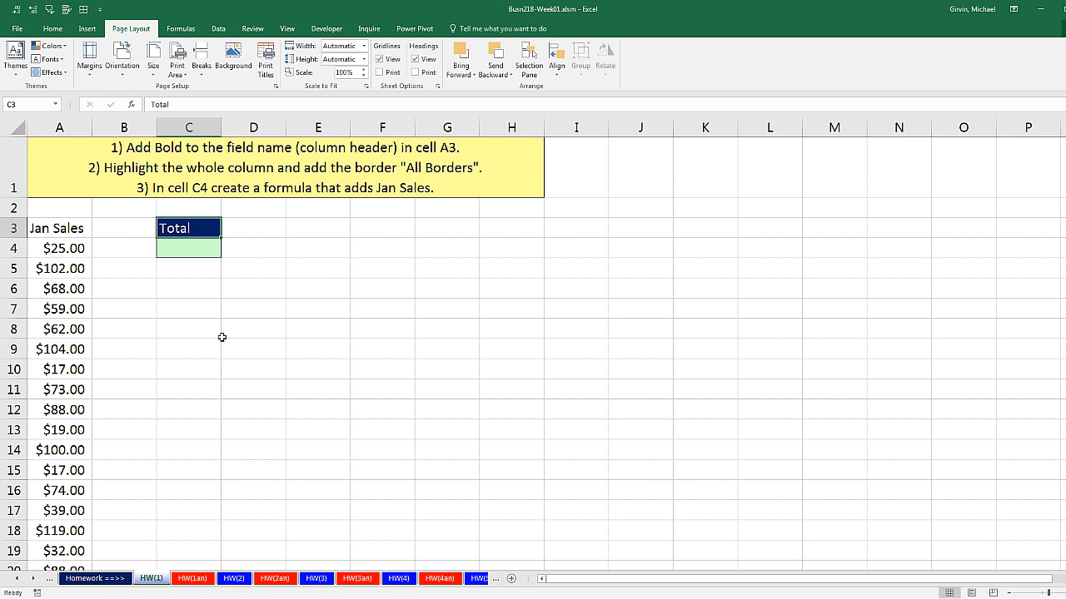
{"action": "left_click", "coordinate": [237, 580]}
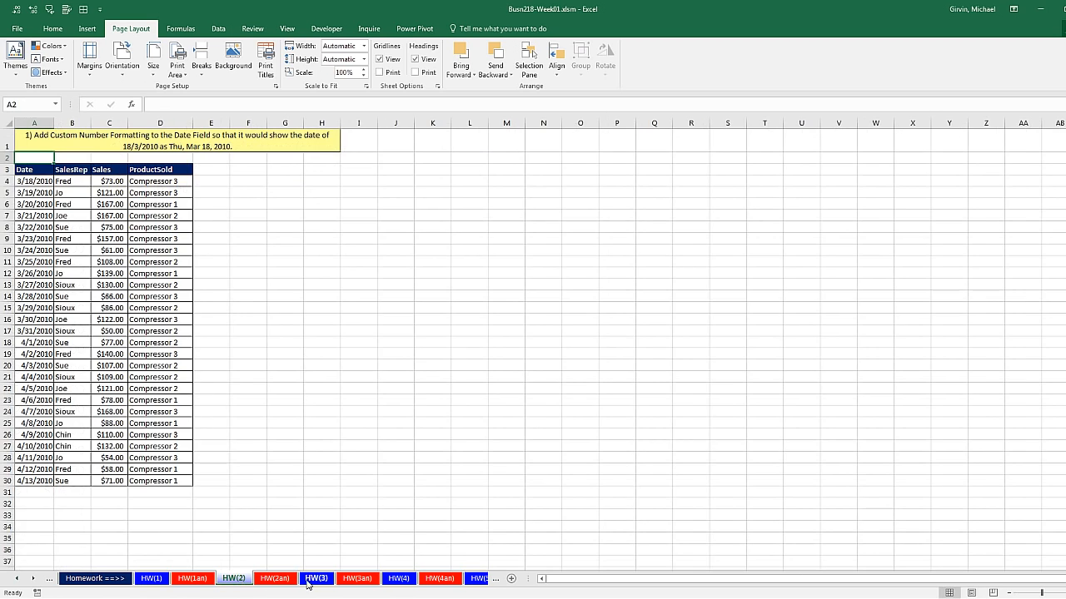
{"action": "left_click", "coordinate": [315, 579]}
{"action": "left_click", "coordinate": [400, 580]}
{"action": "left_click", "coordinate": [479, 581]}
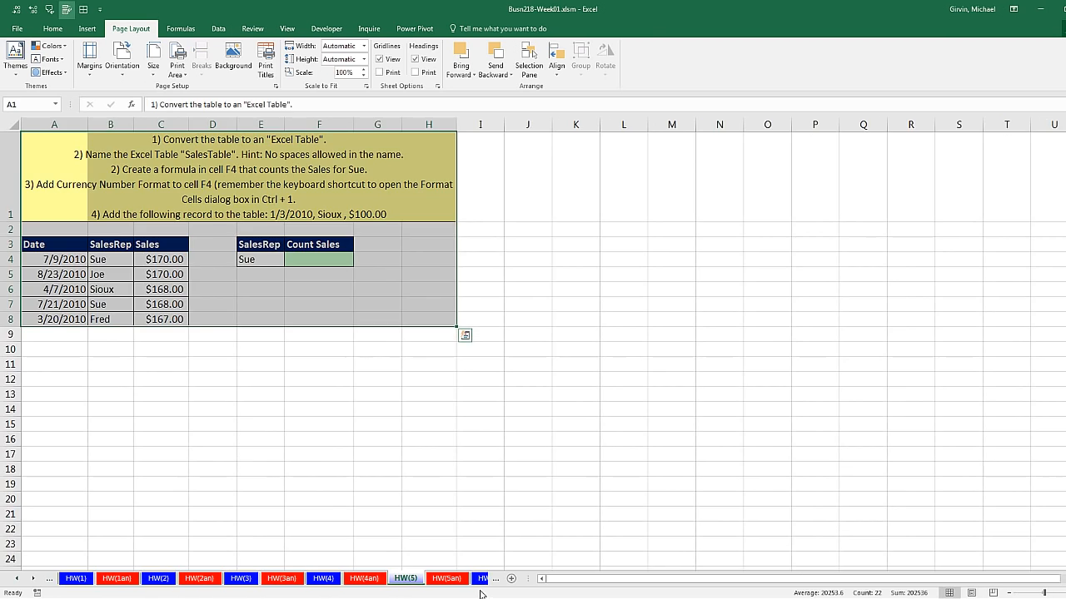
{"action": "left_click", "coordinate": [480, 578]}
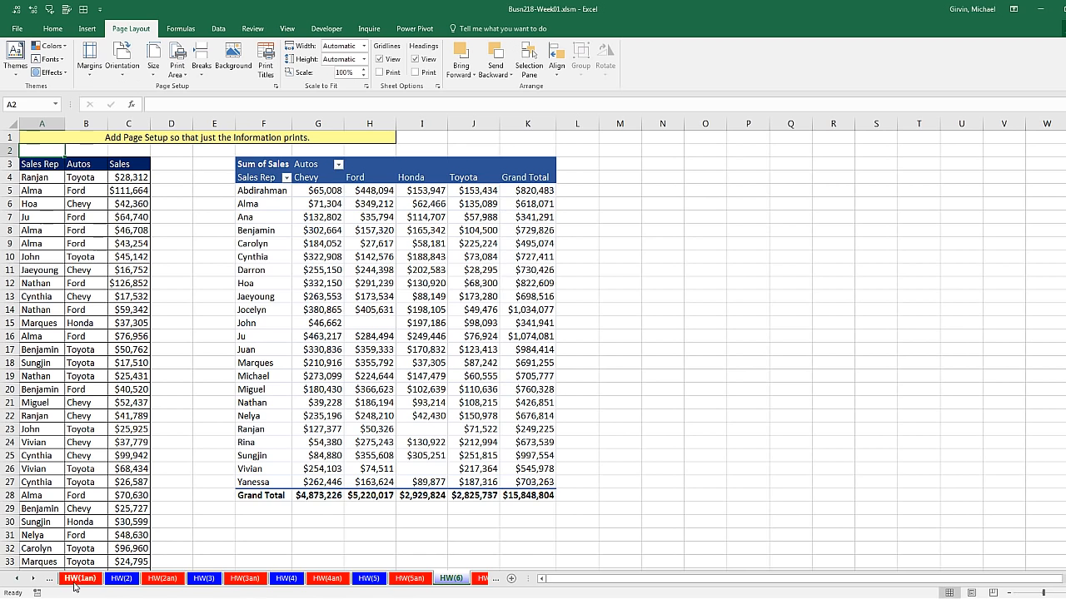